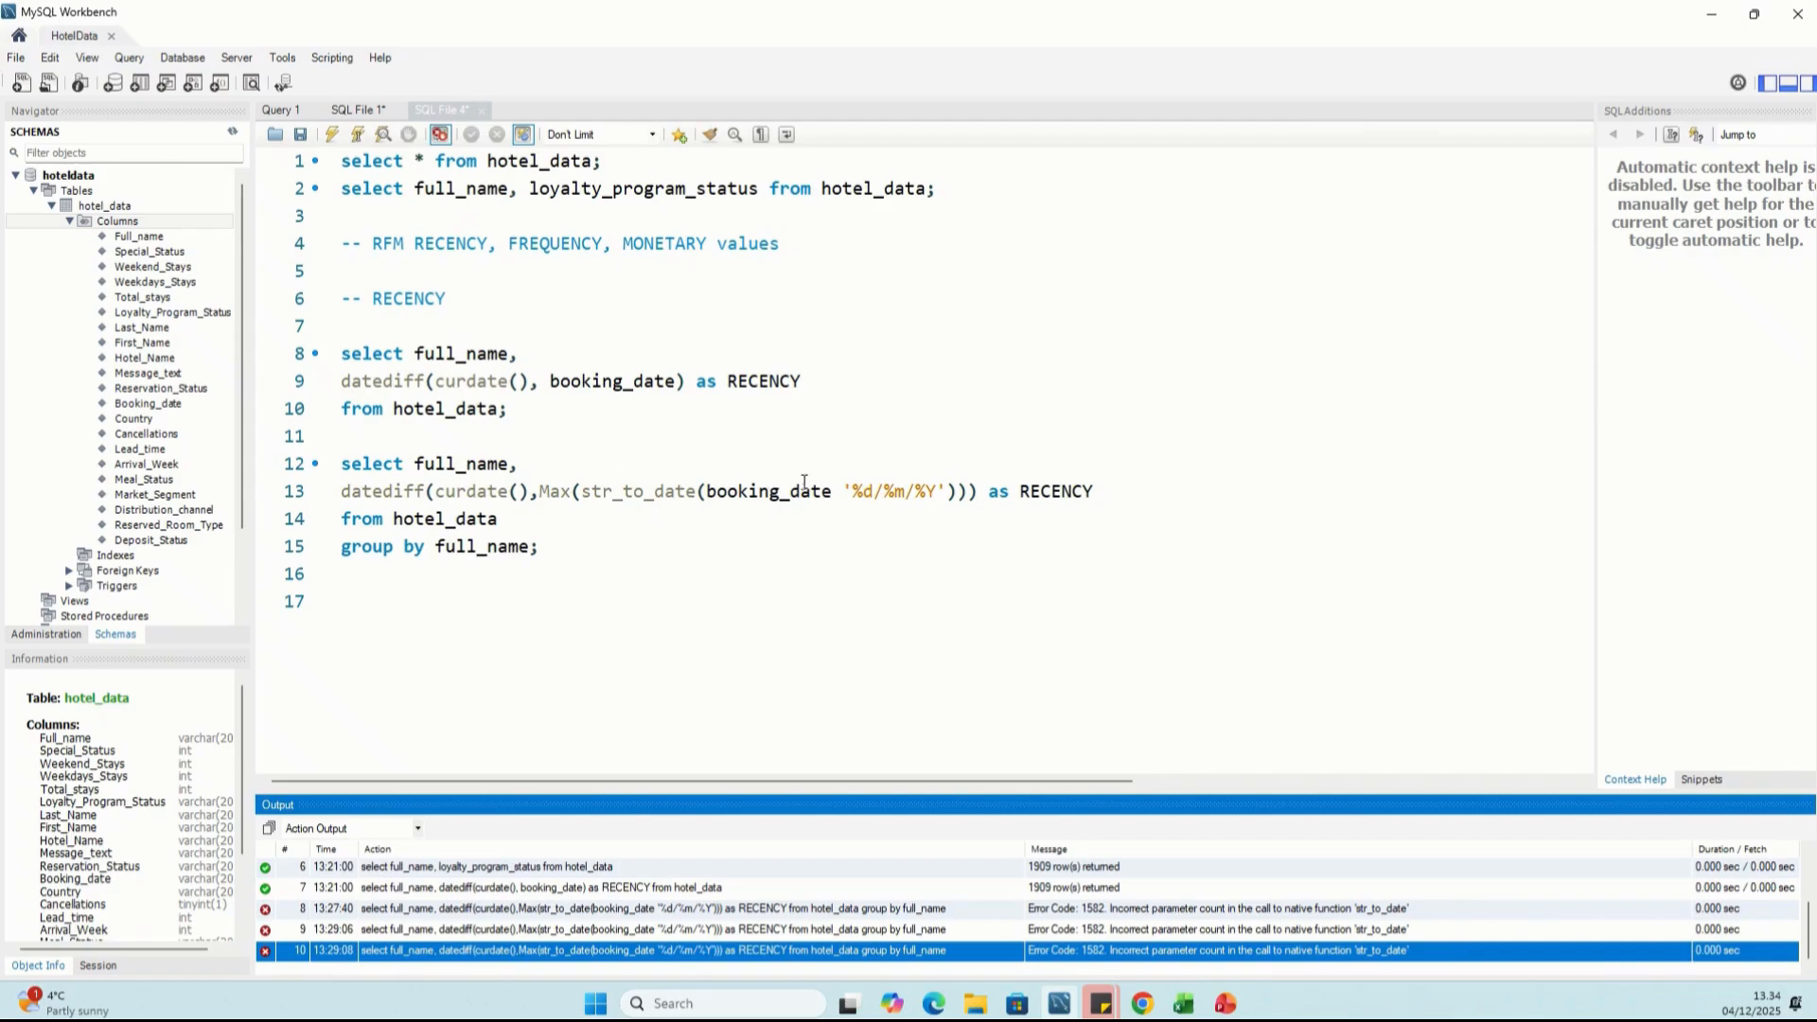
Insert the missing comma between booking_date and '%d/%m/%Y' in the grouped recency query's str_to_date call, and run only that query
click(834, 496)
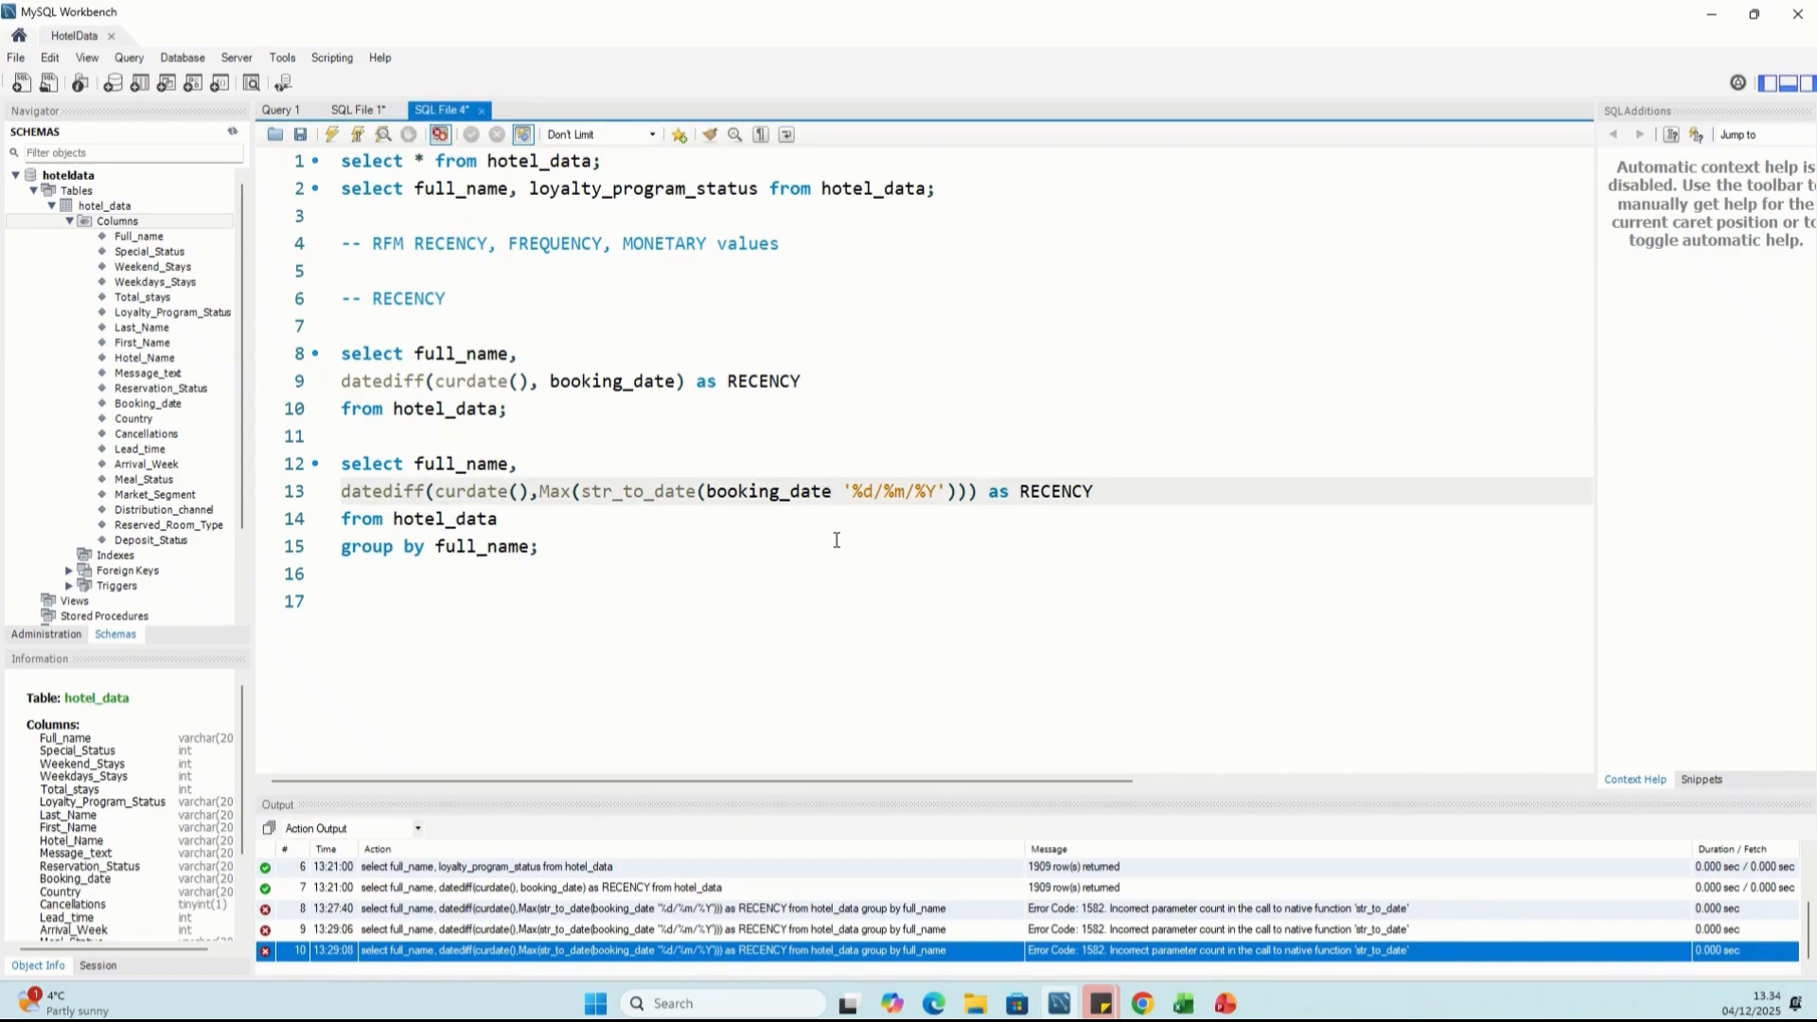
text(,)
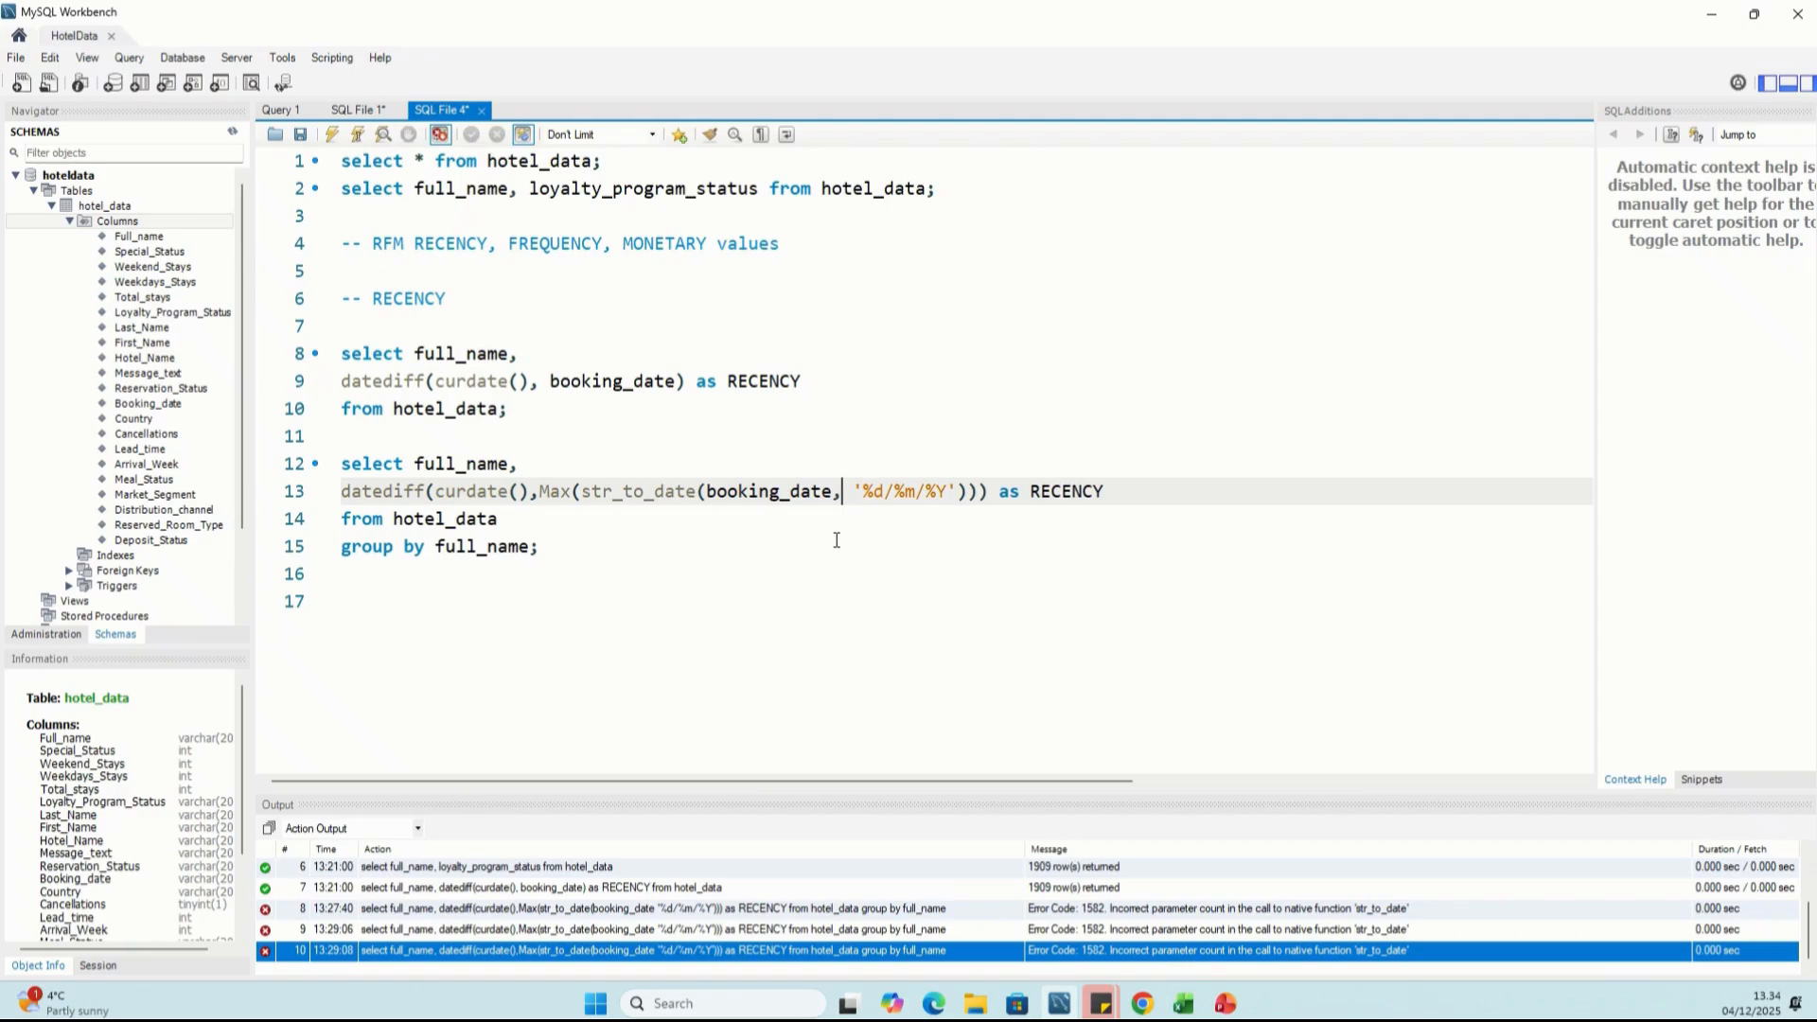
key(Delete)
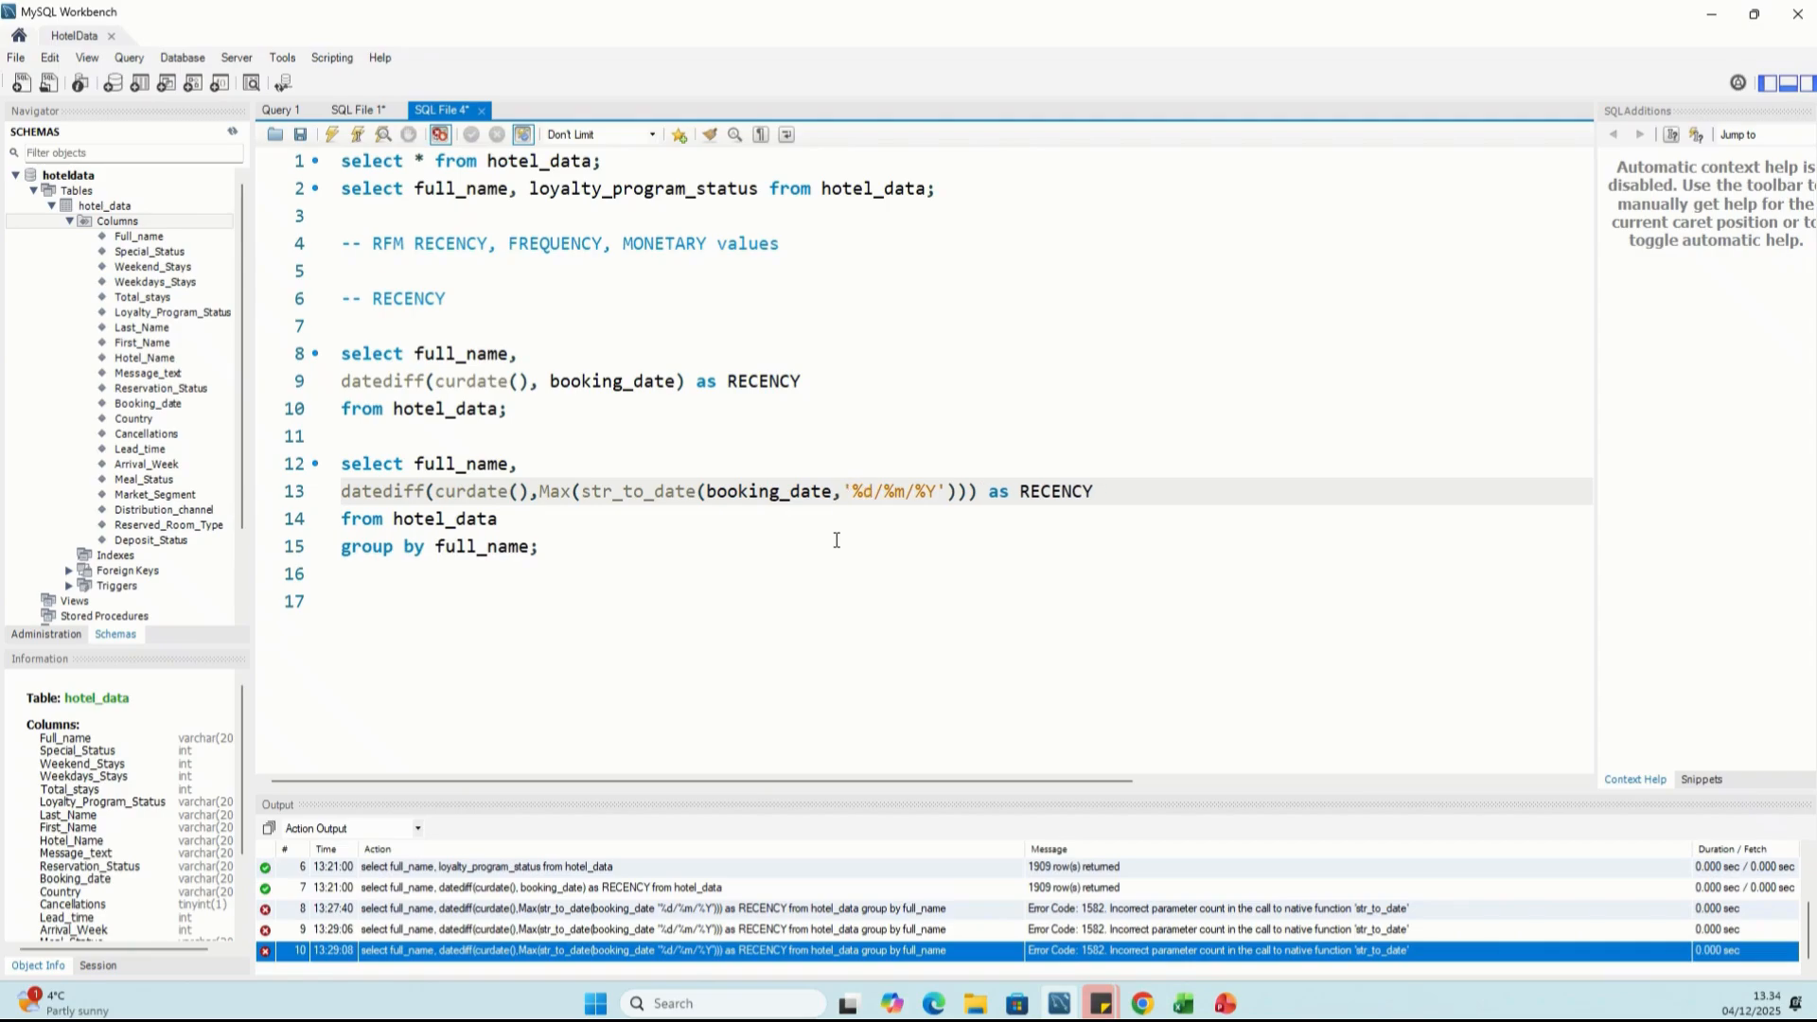
click(539, 546)
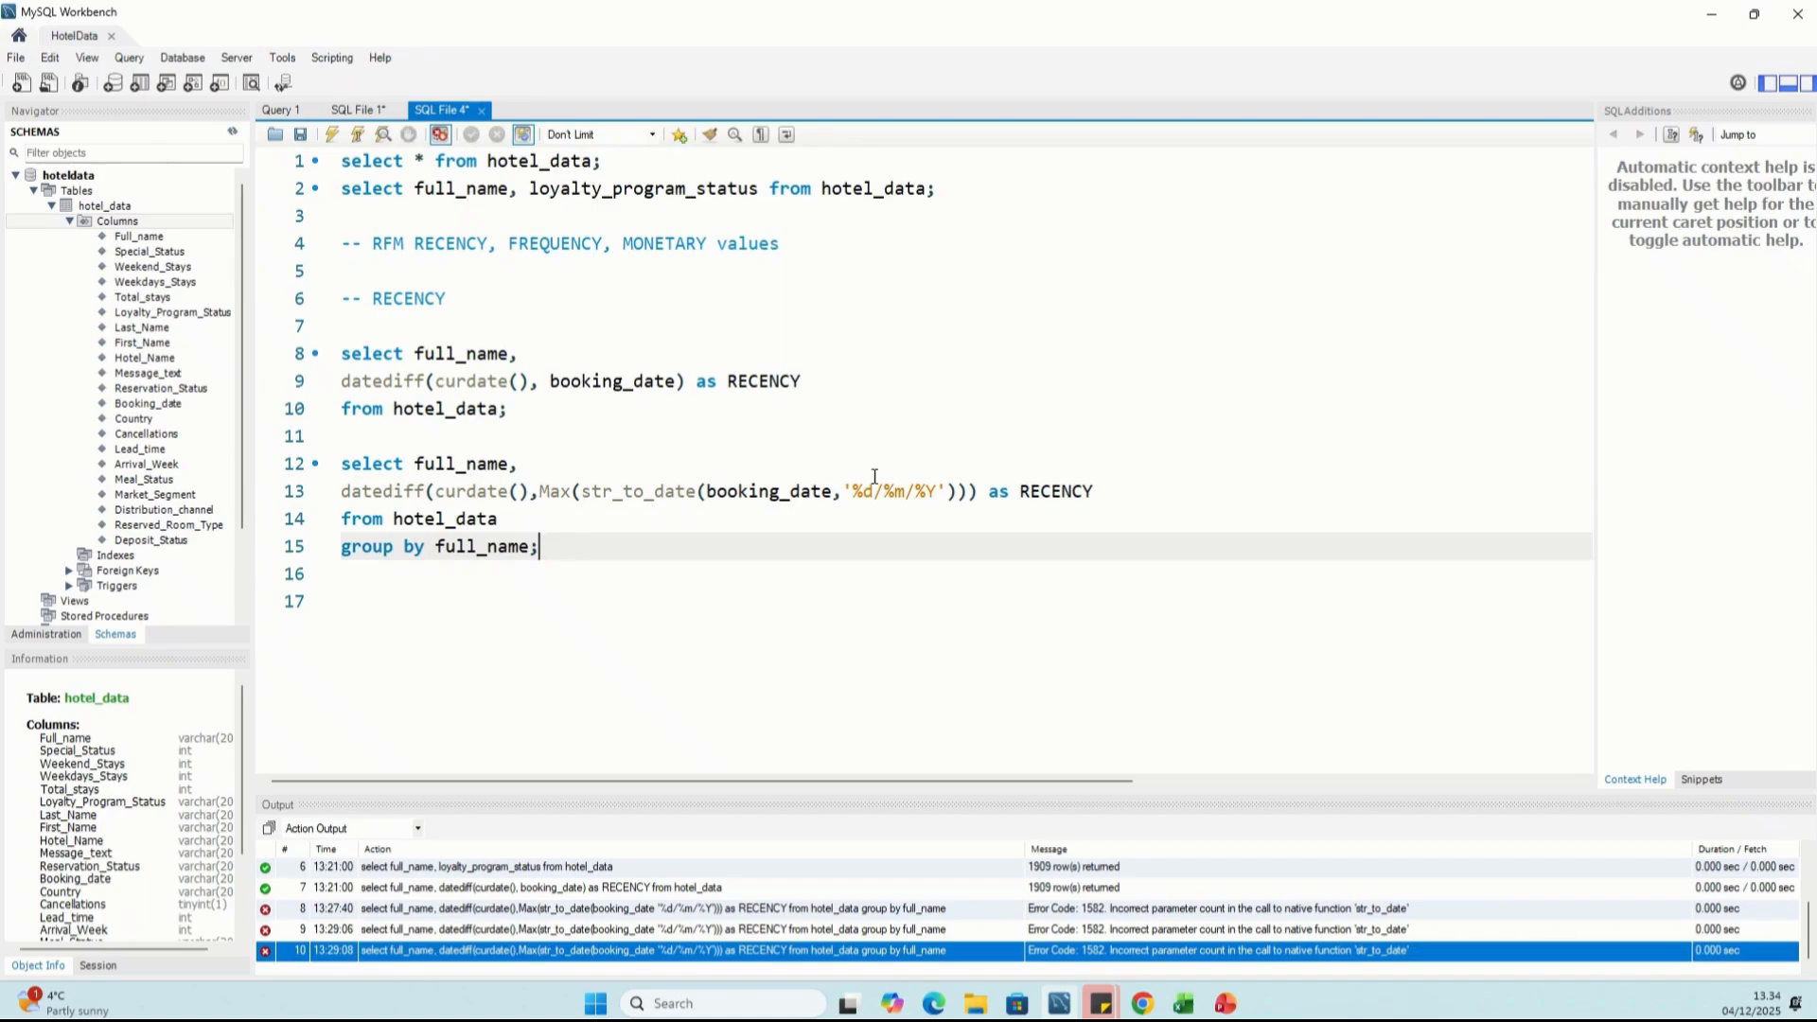
drag(539, 546, 291, 462)
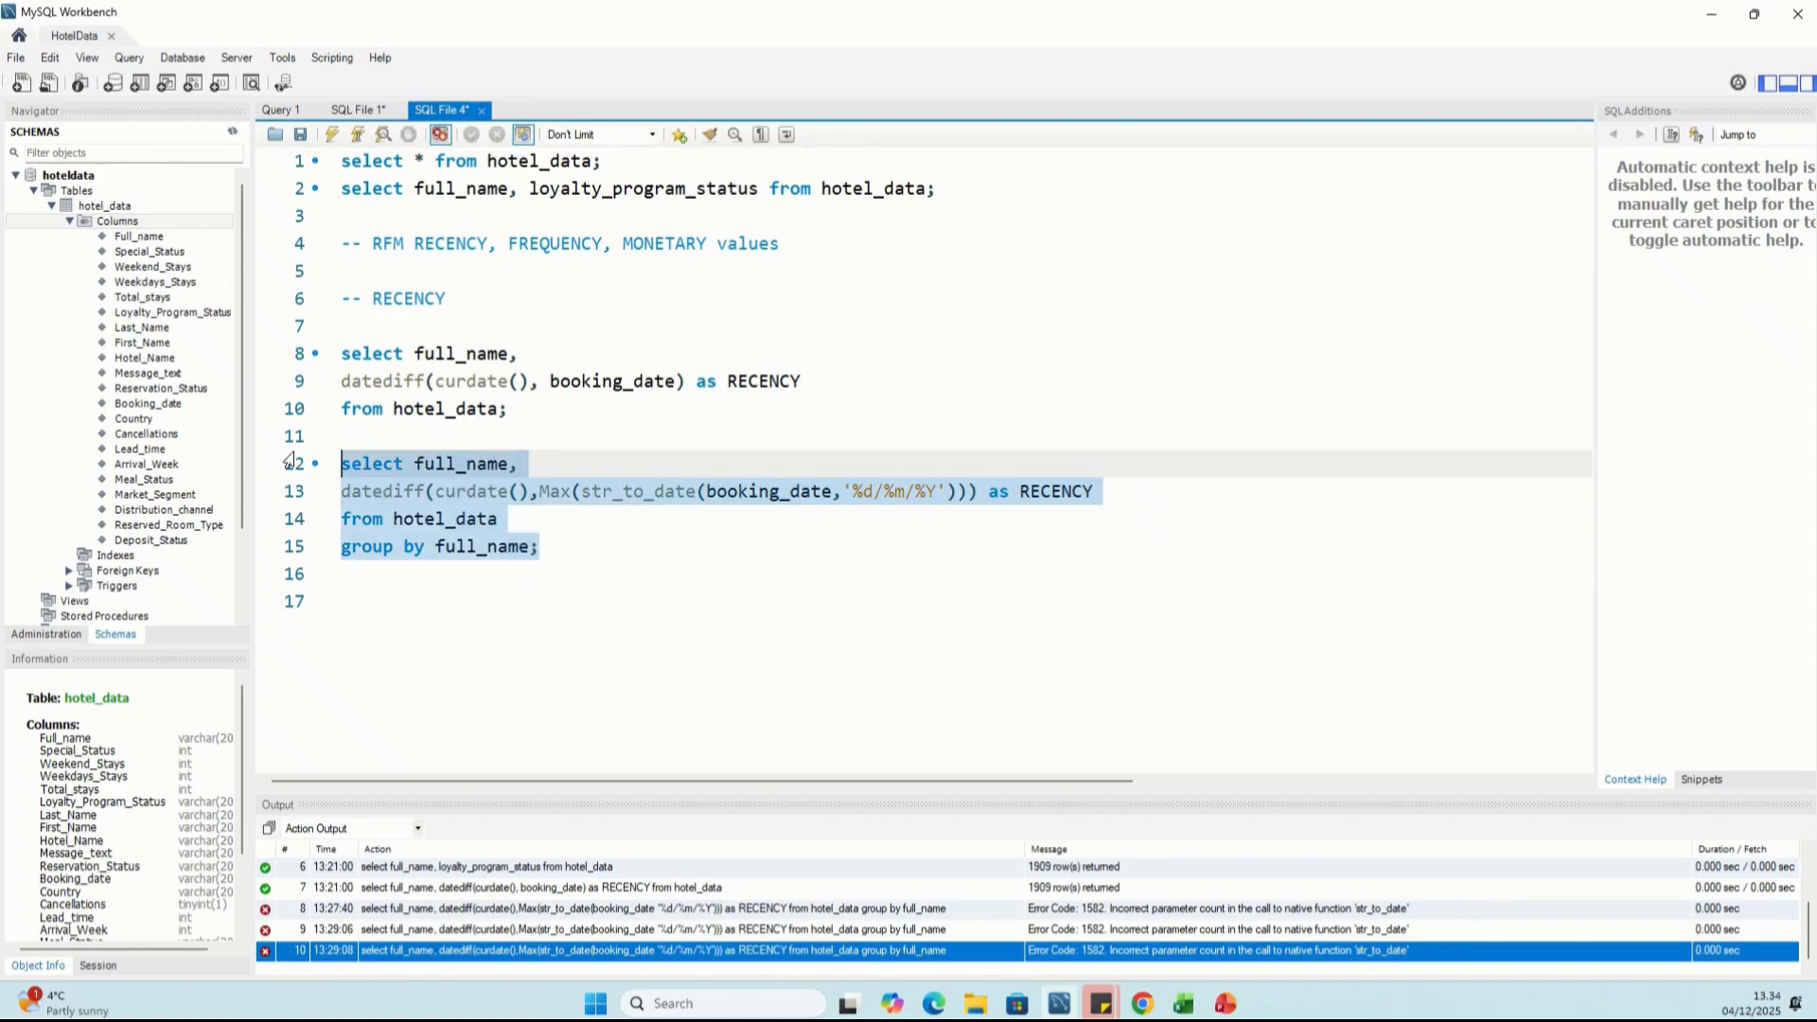
click(333, 135)
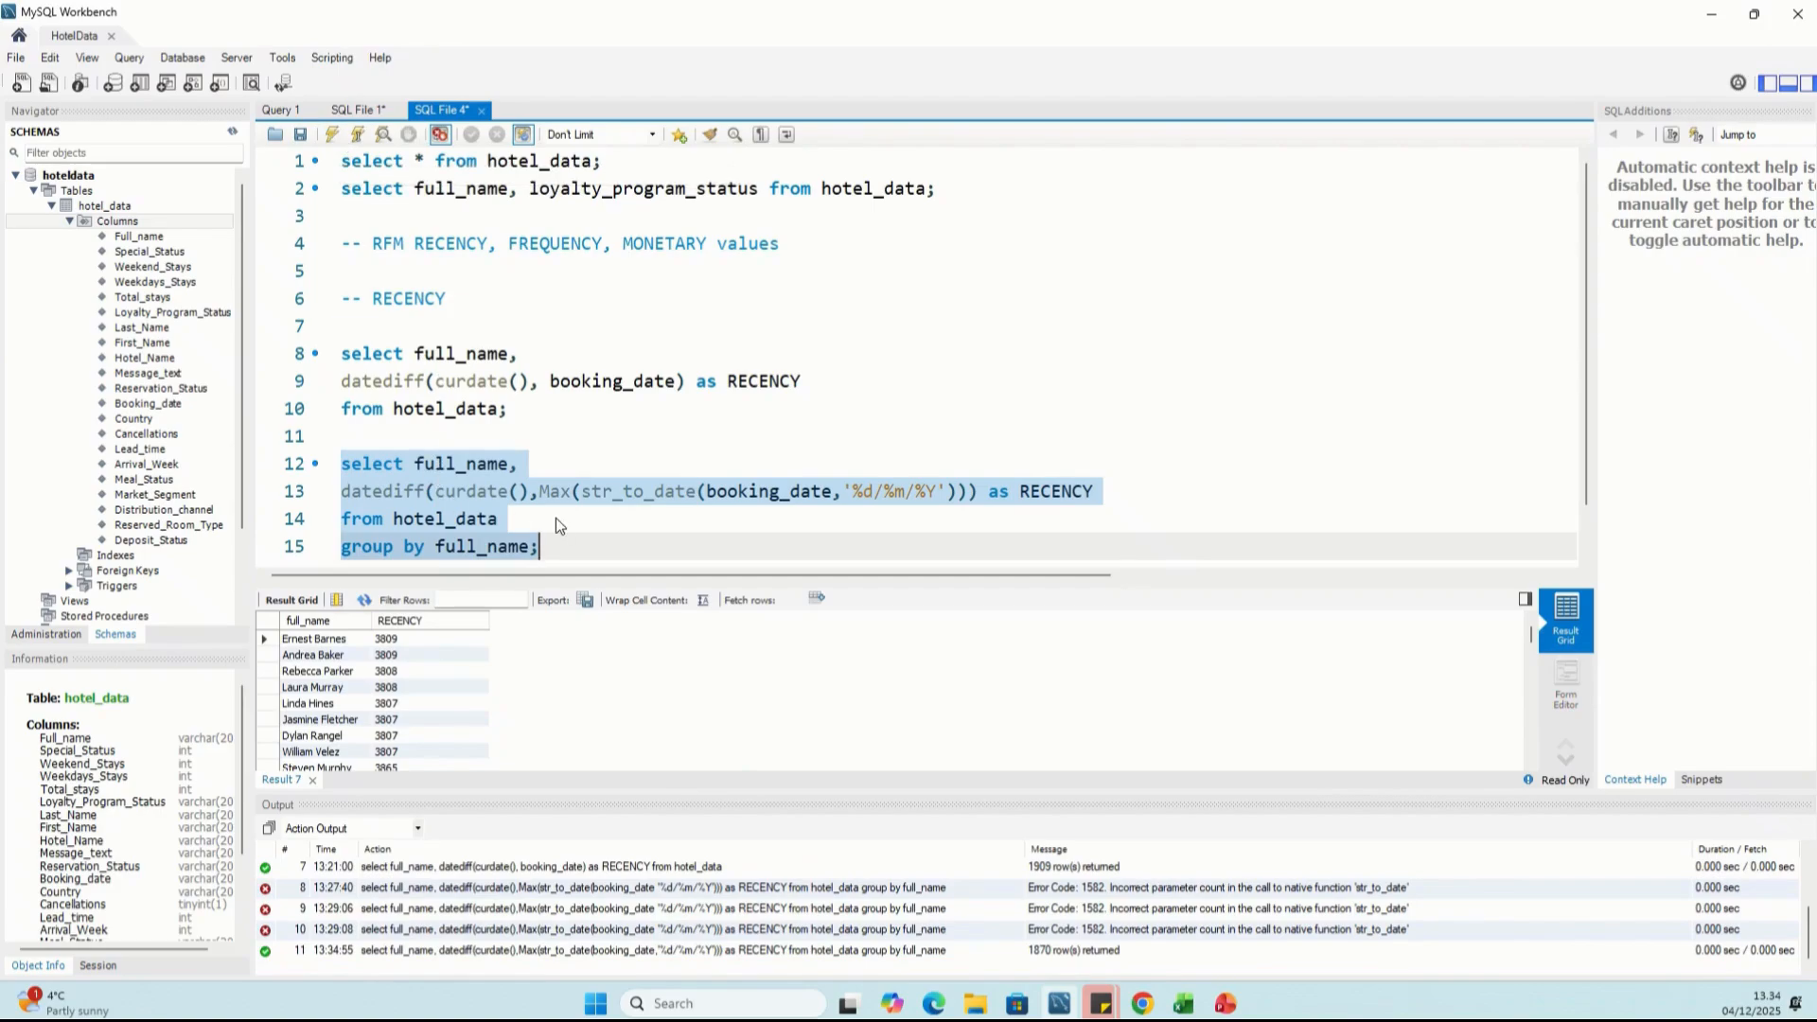
scroll(620, 511, down, 1)
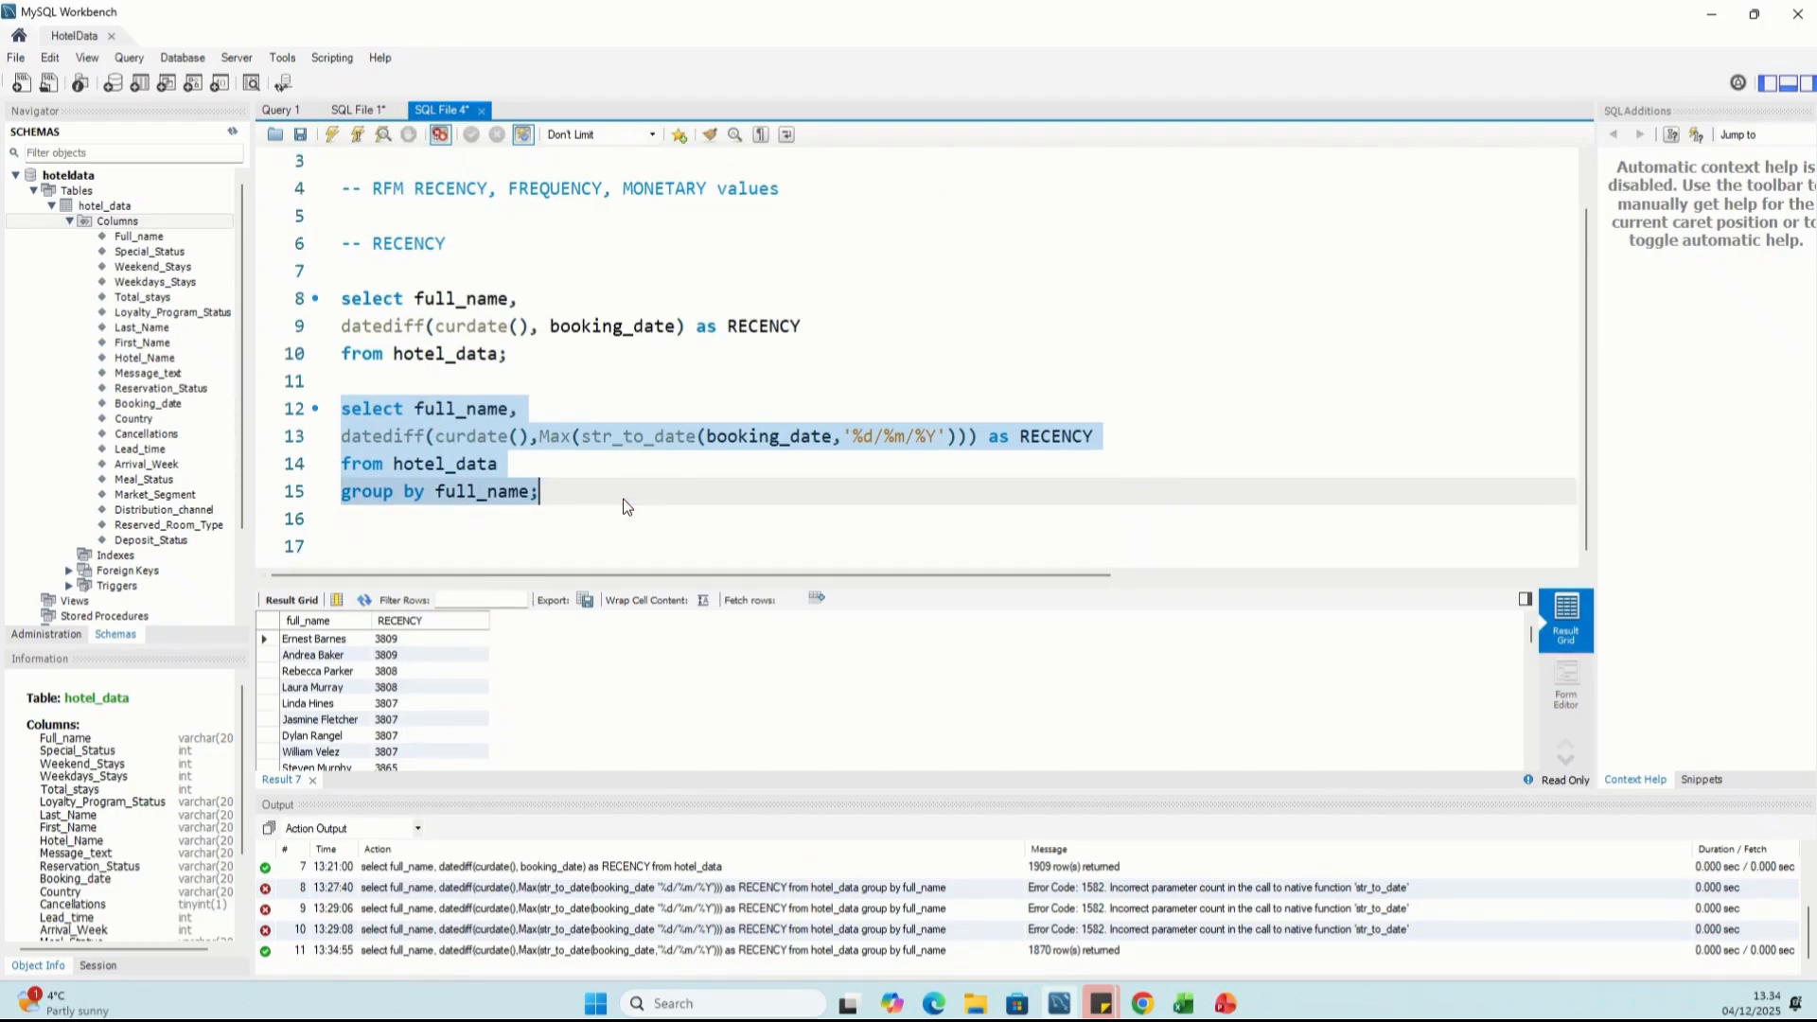
Add the comment "-- FREQUENCY" below the grouped recency query in SQL File 4, leaving a blank line after it
click(564, 511)
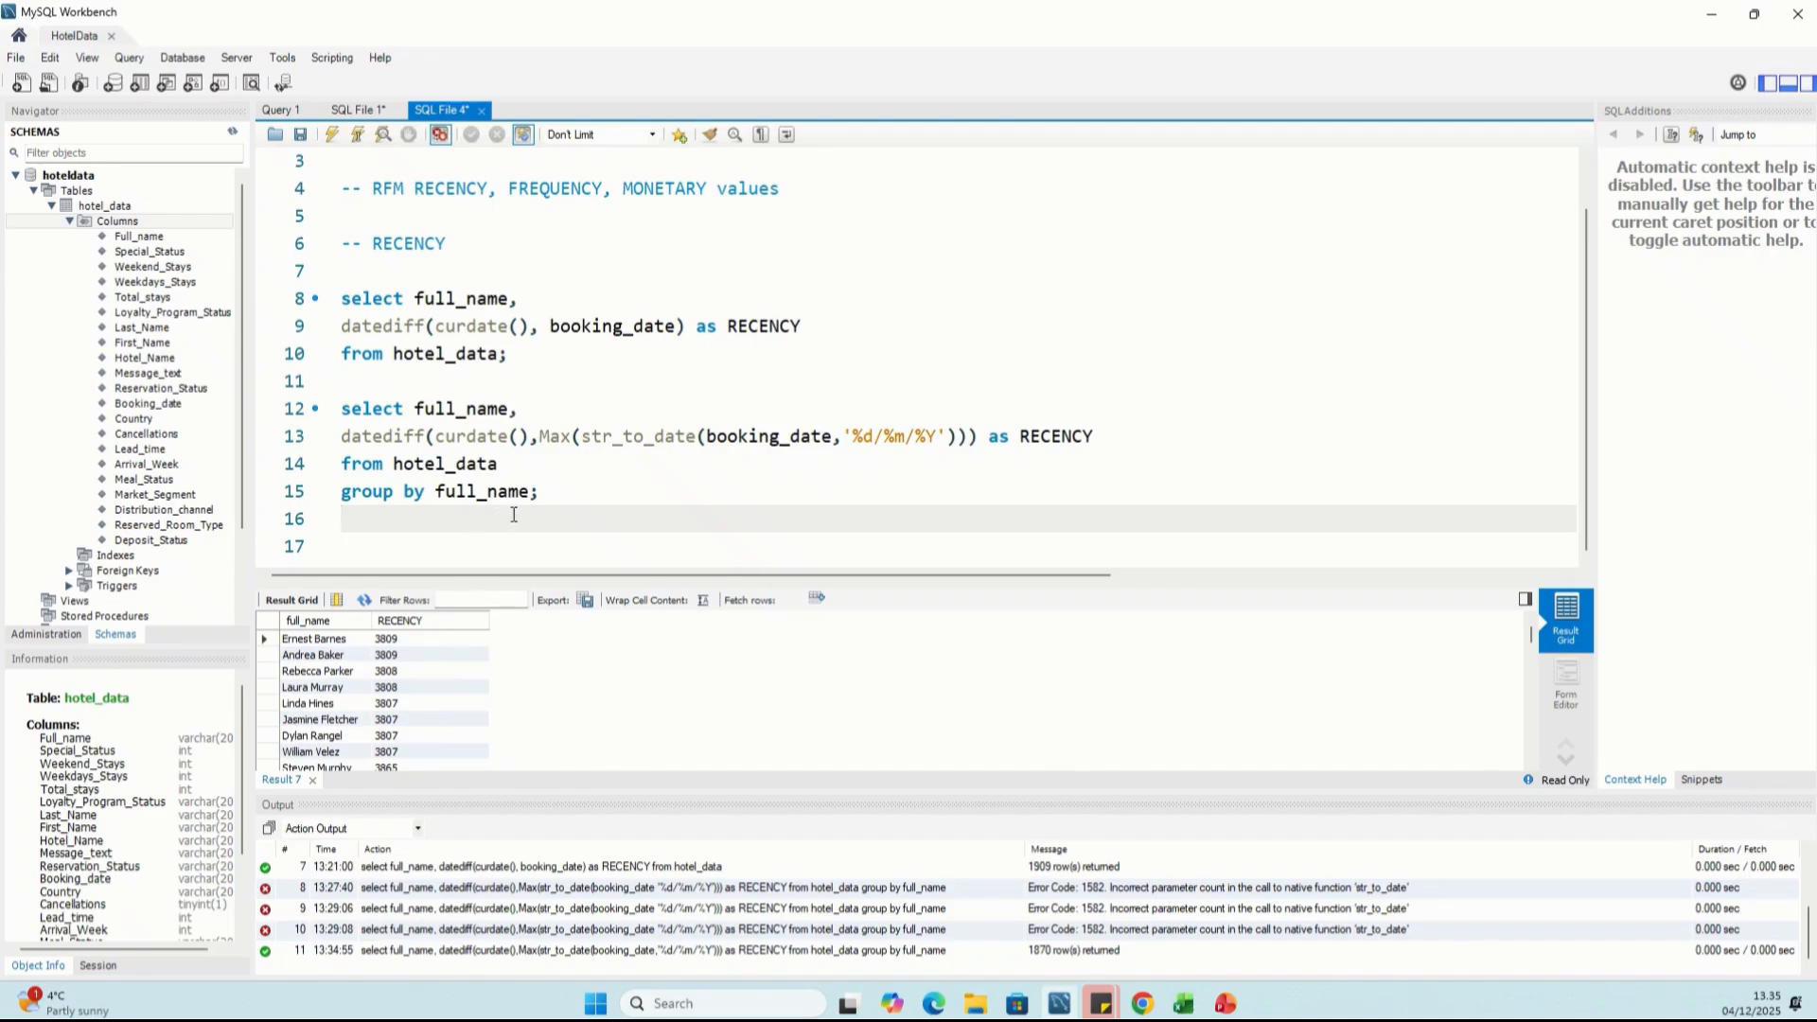
key(Return)
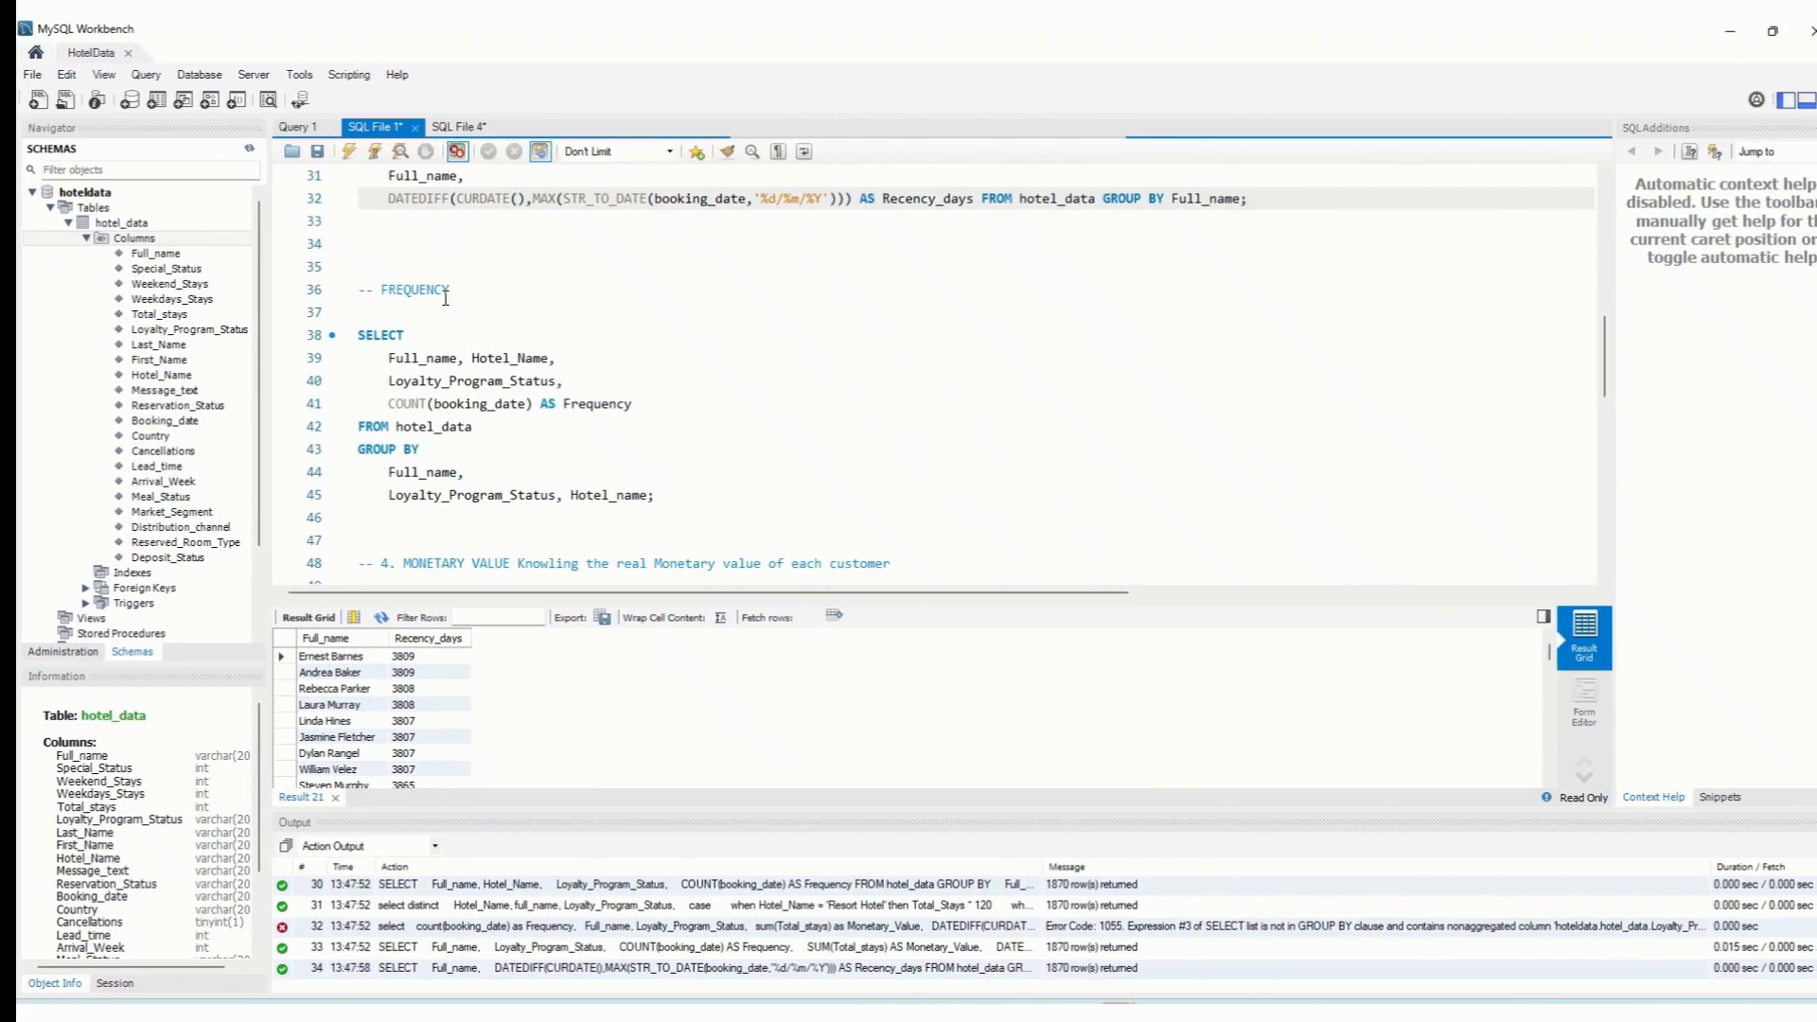
click(464, 127)
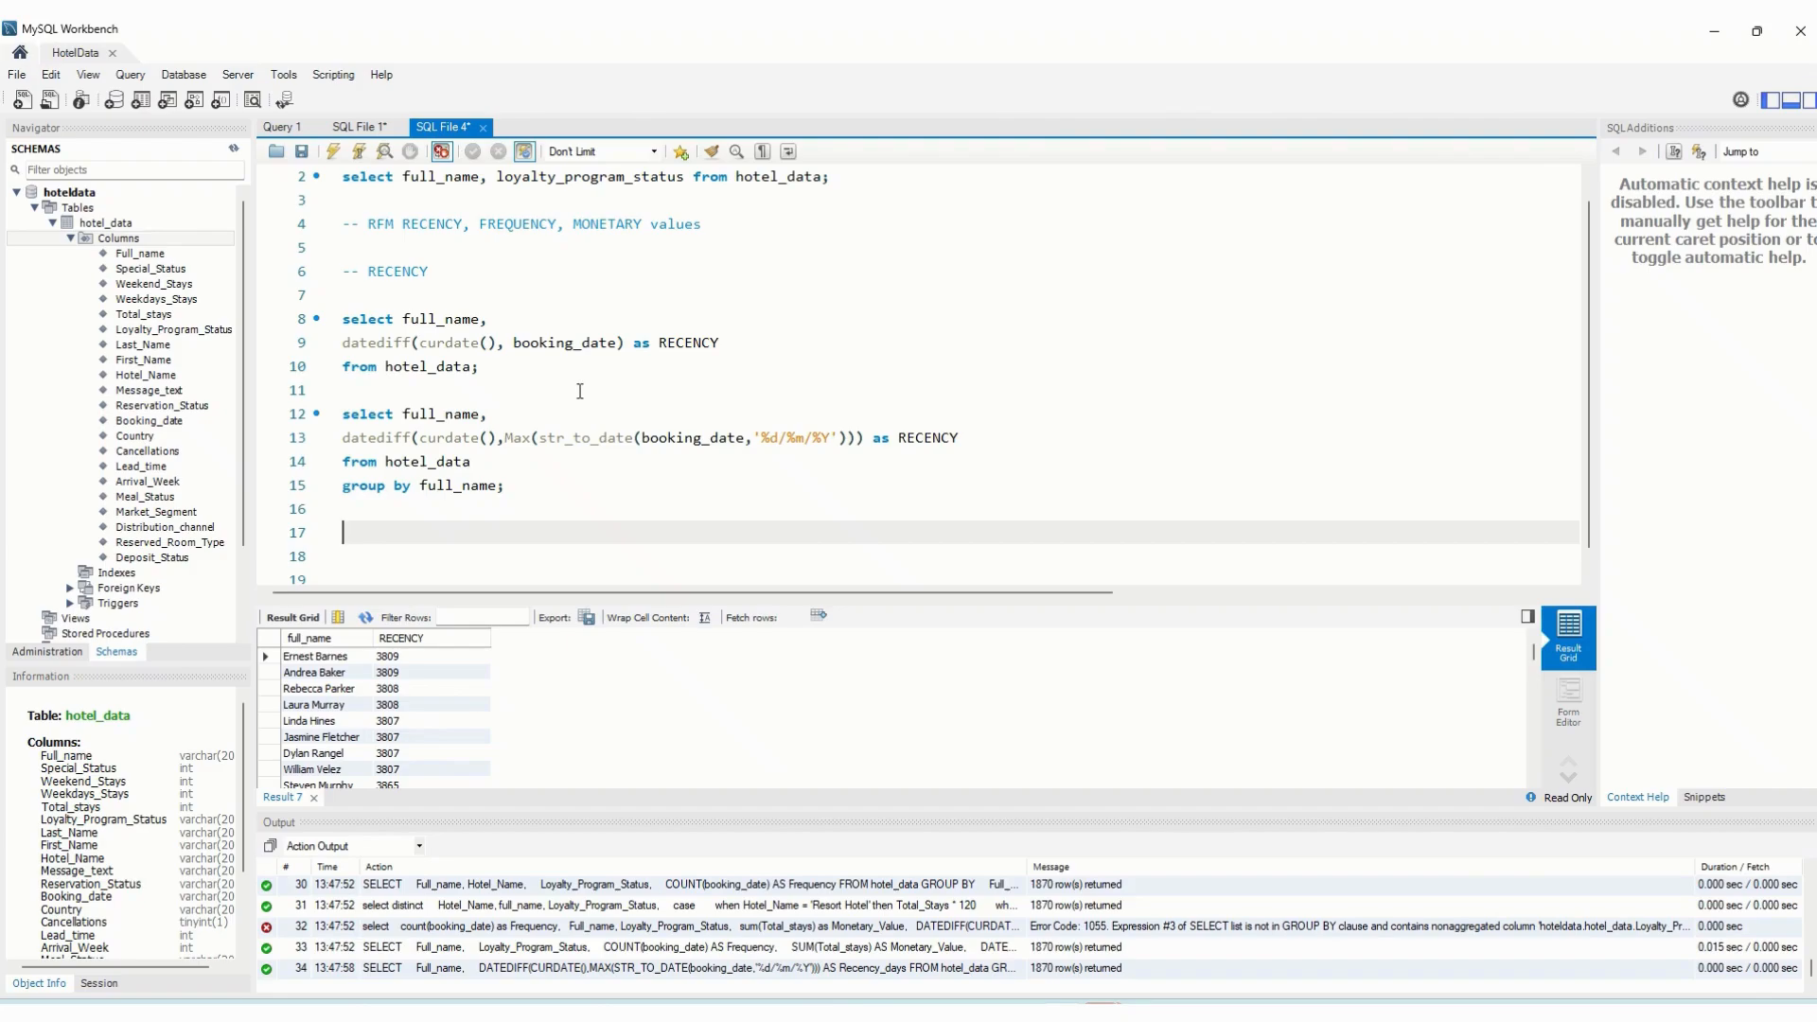
scroll(585, 389, down, 1)
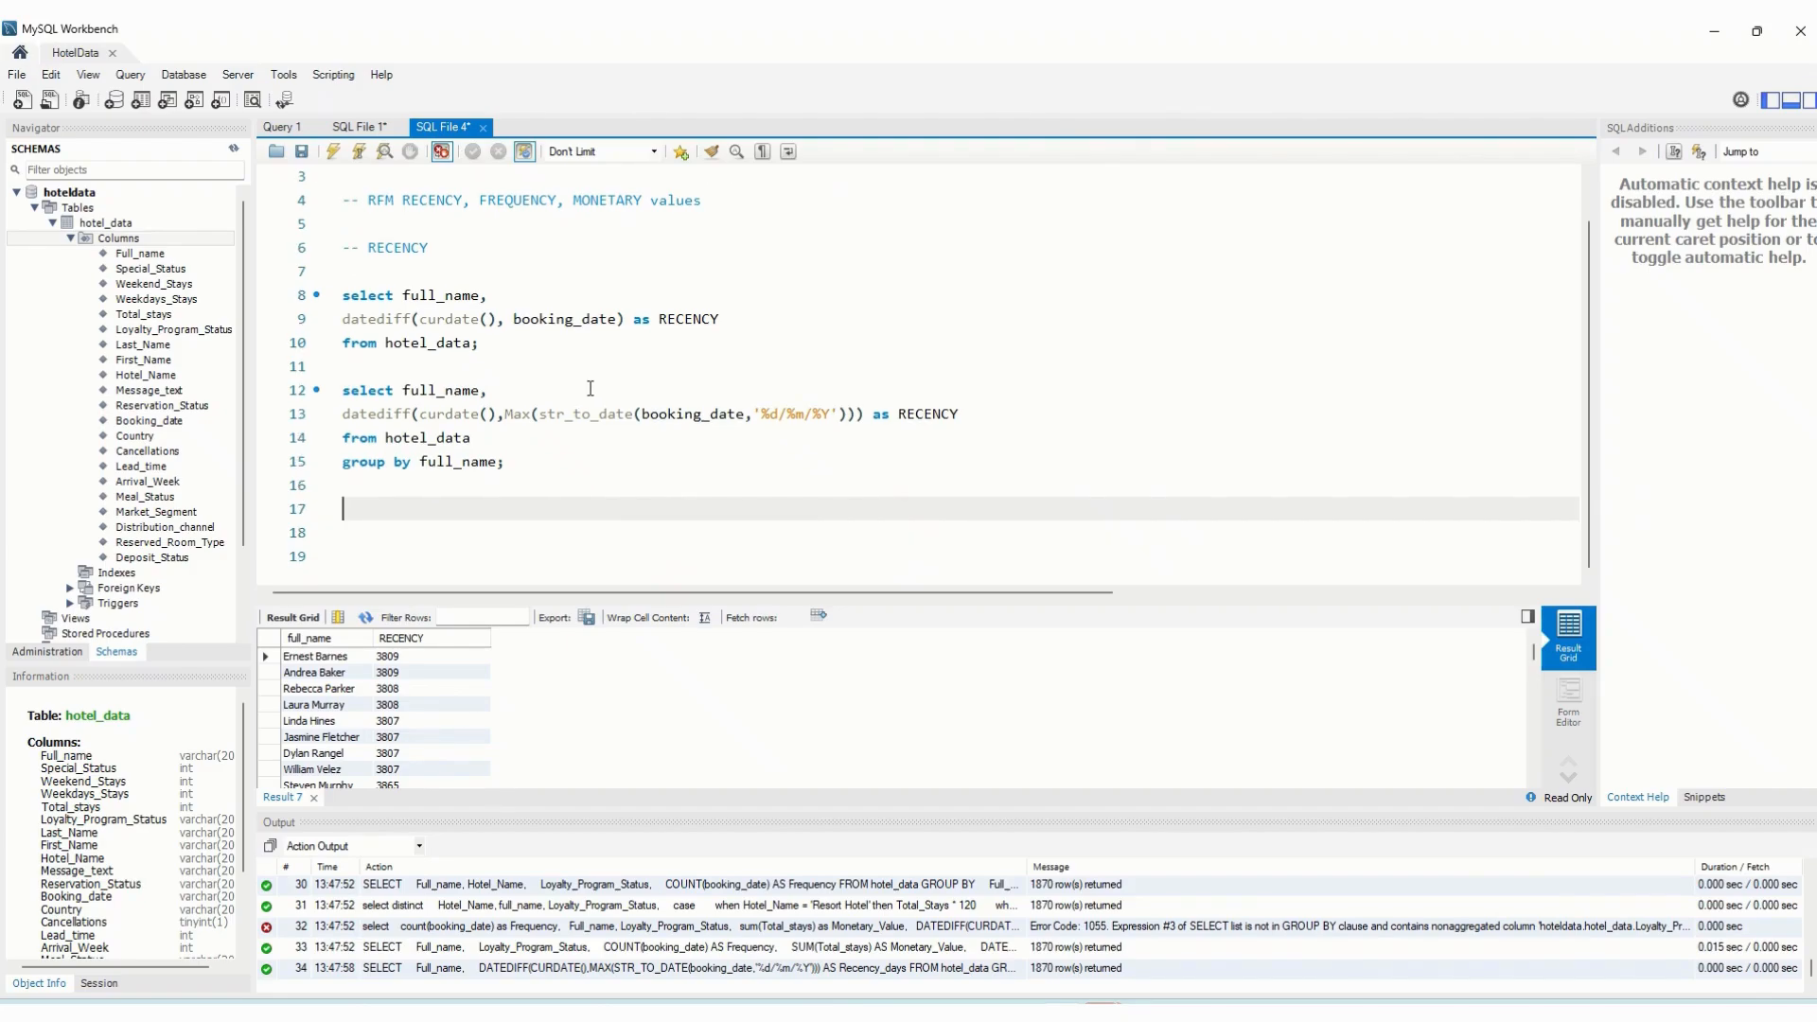
text(-- FREQUENCY)
key(Return)
key(Return)
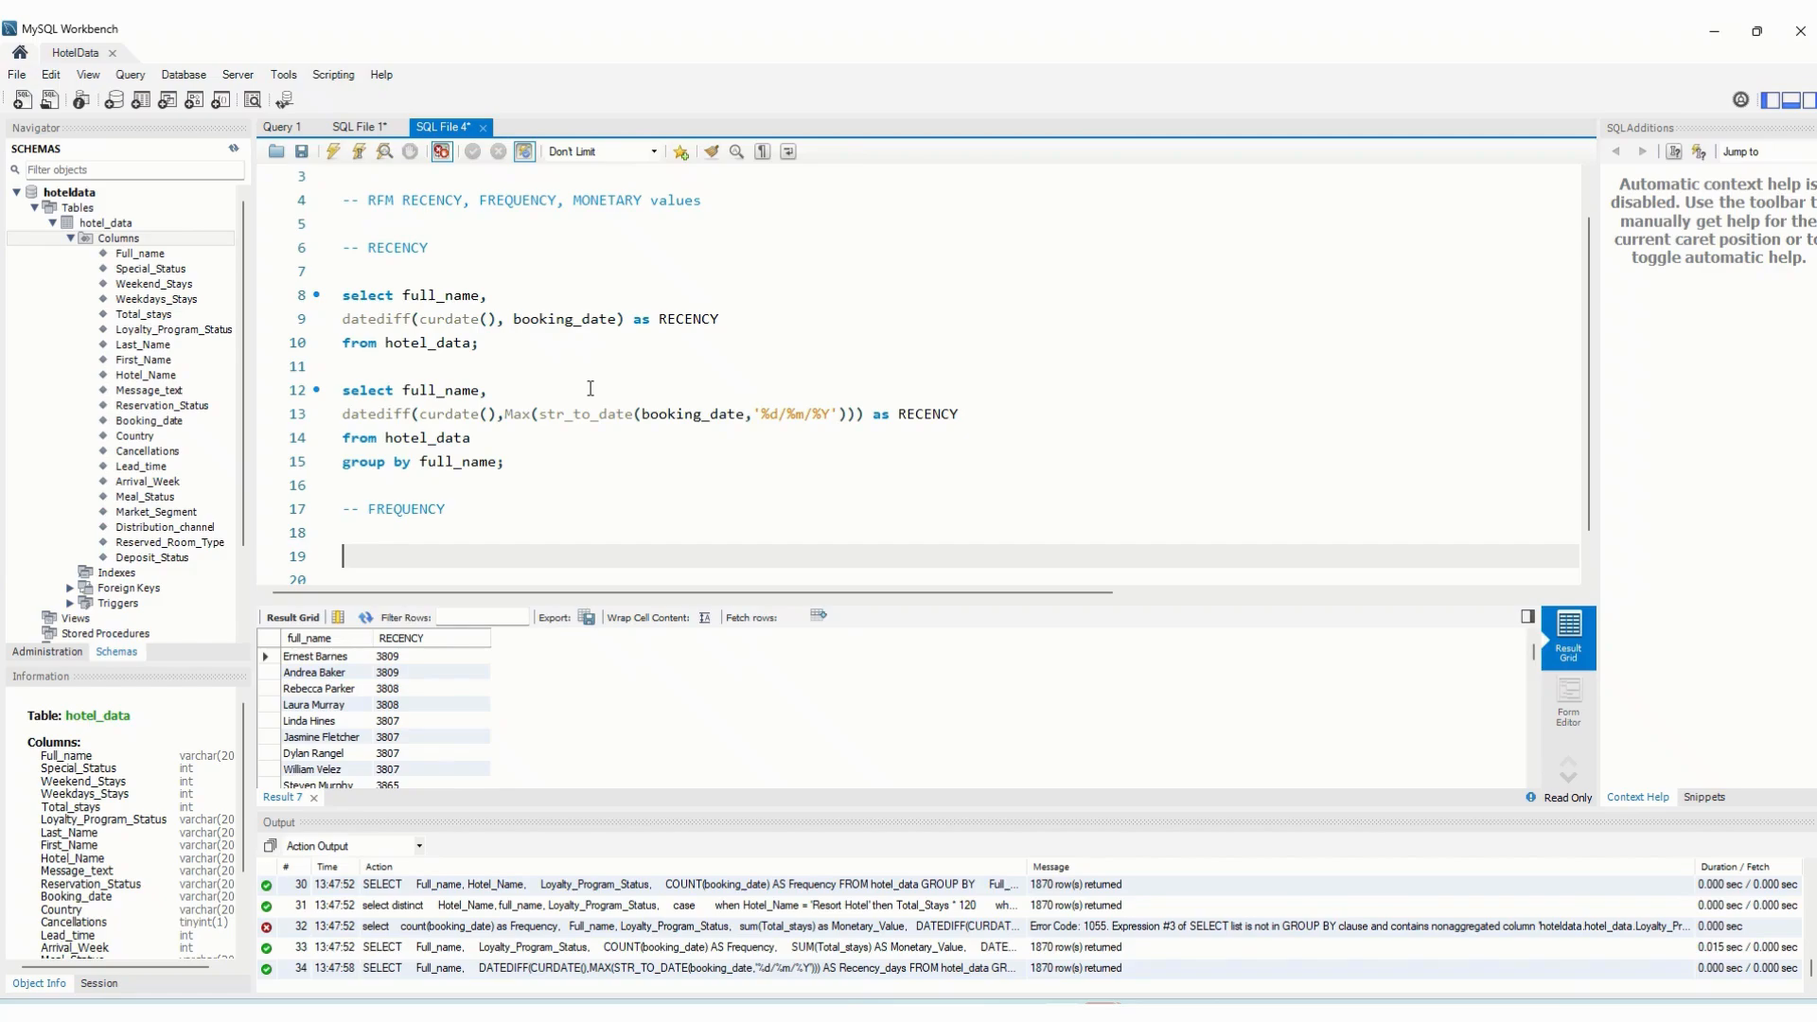
Begin a select statement under the FREQUENCY comment with the columns full_name and loyalty_program_status
text(select )
text(full_)
text(name)
text(,)
text( loya)
text(l)
text(ty_)
text(pr)
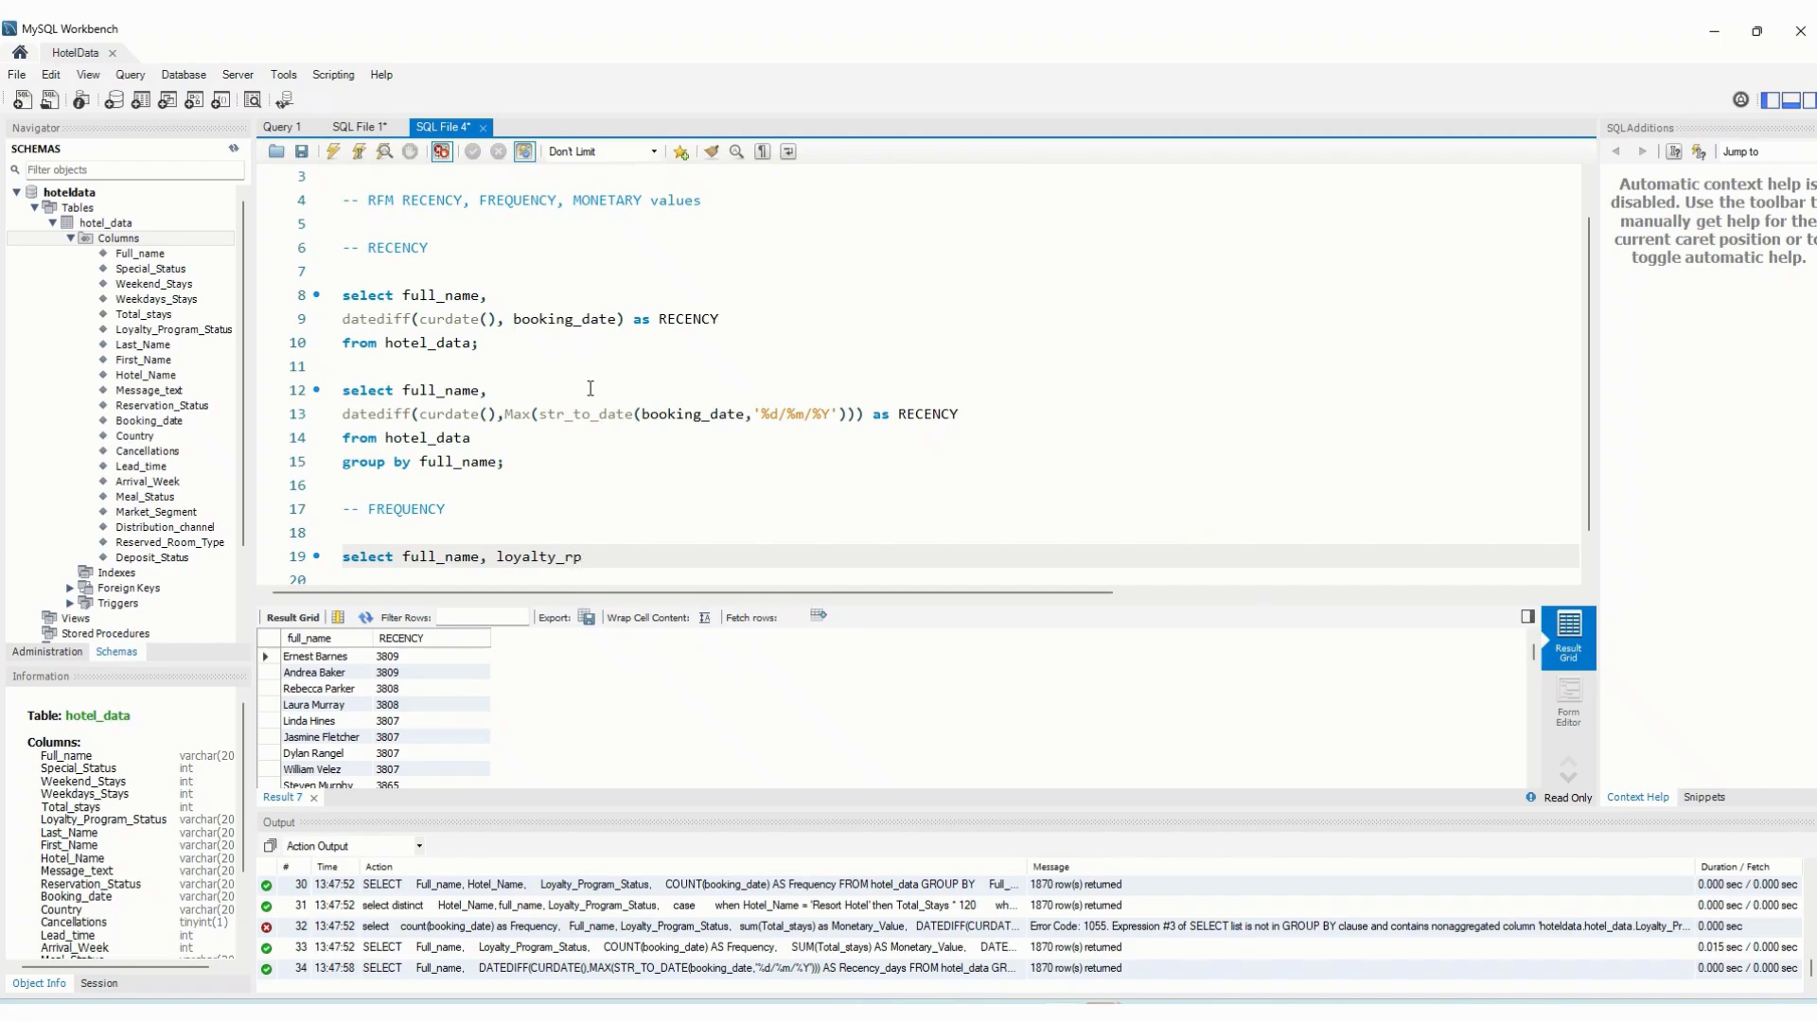
key(BackSpace)
key(BackSpace)
text(program_statu)
key(BackSpace)
key(BackSpace)
text(tus,)
key(Return)
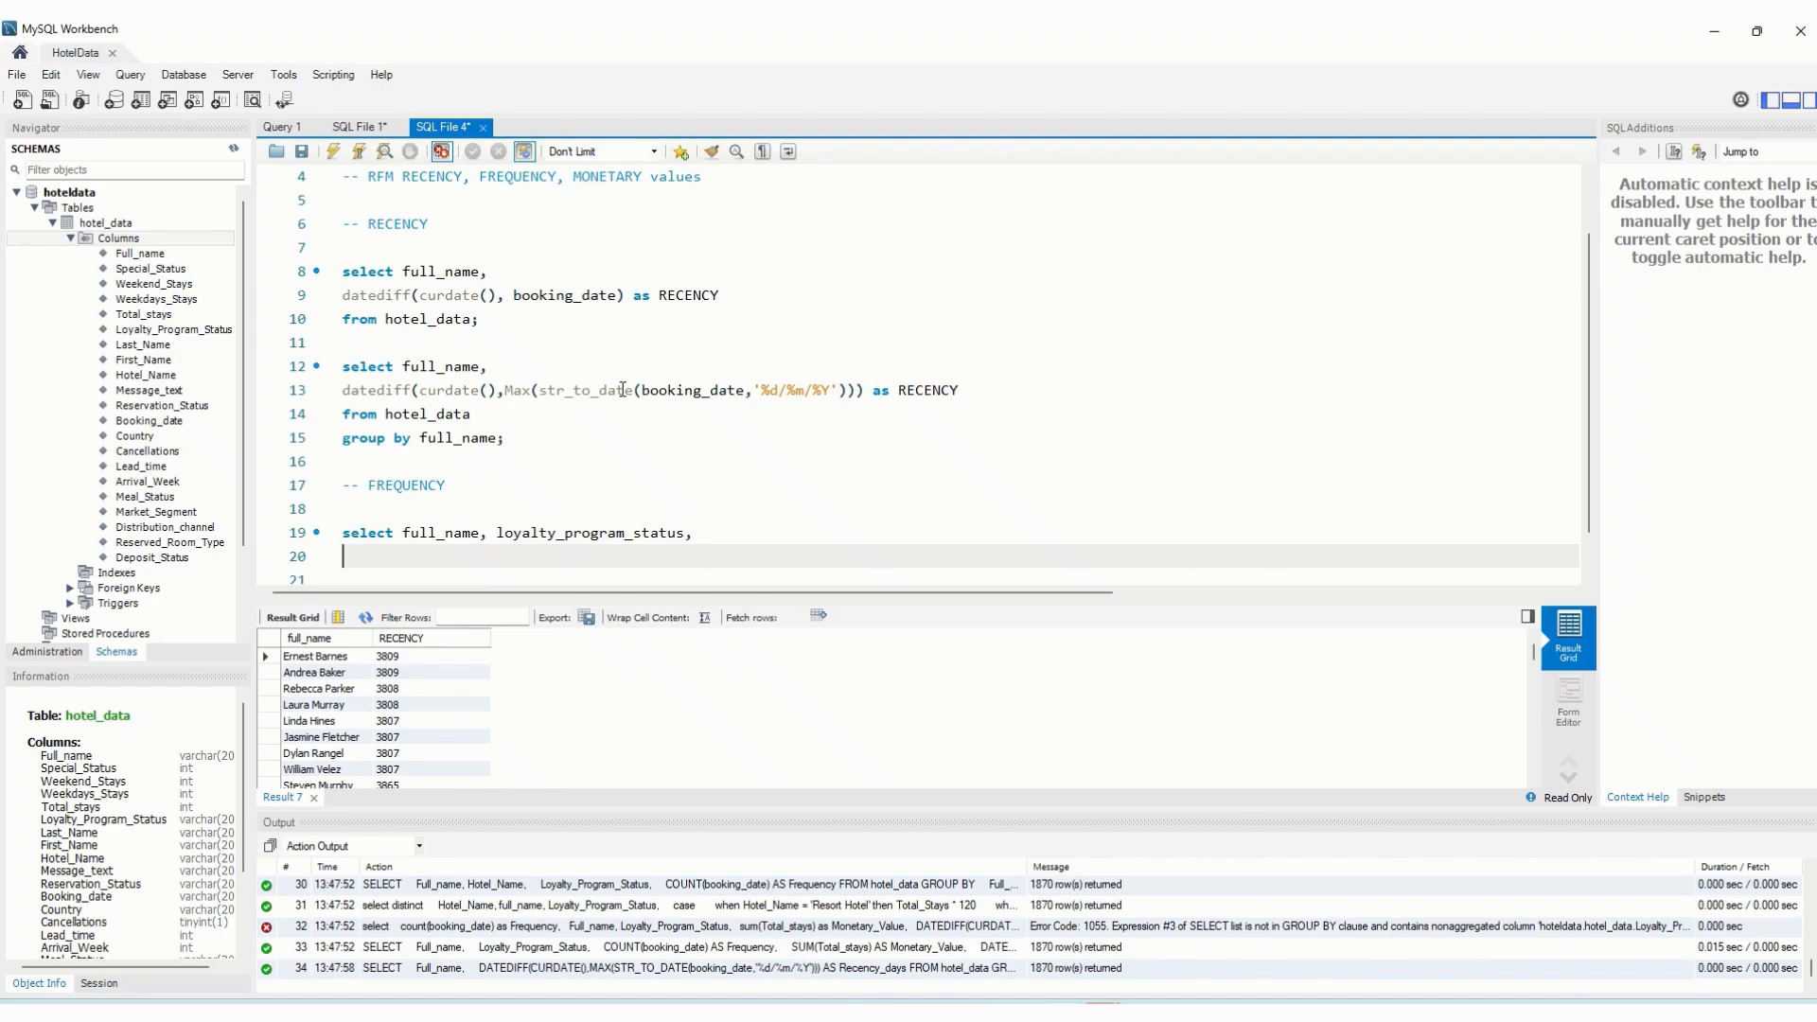
Add hotel_name as the last selected column and complete the statement with "from hotel_data;" on a new line
key(BackSpace)
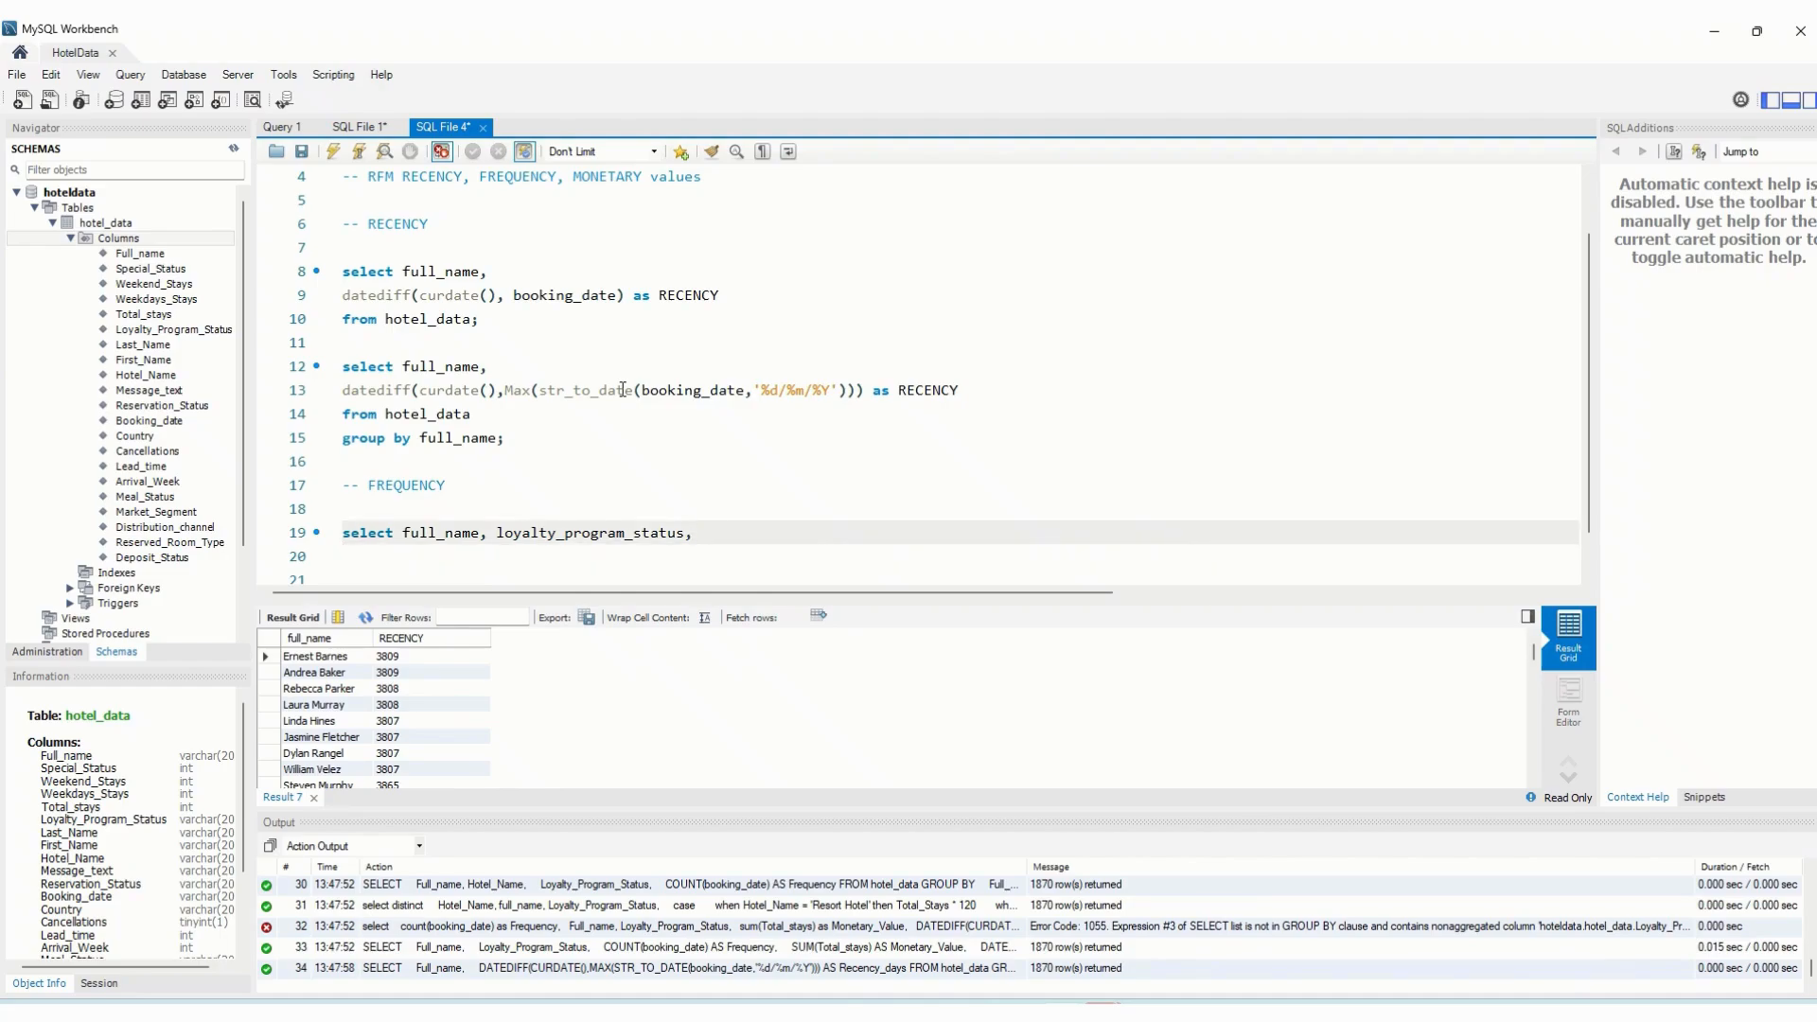
text(hotel_name,)
key(Return)
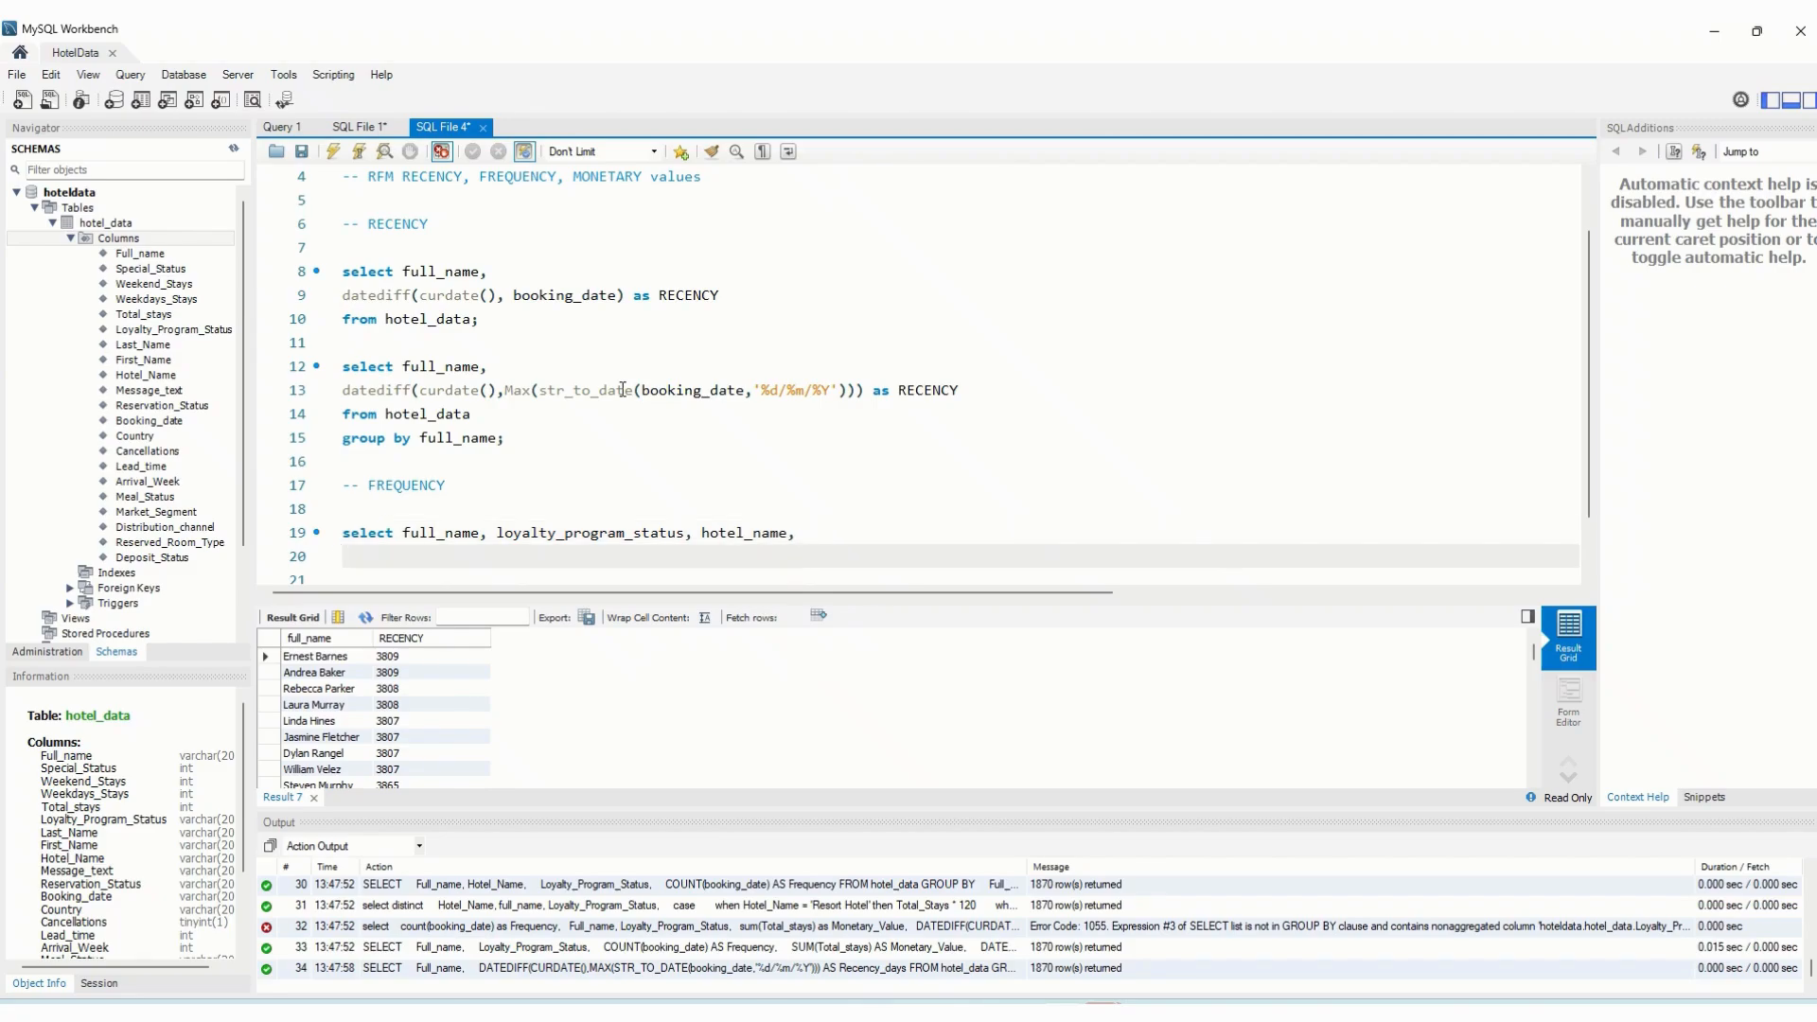
text(from hotel)
key(BackSpace)
text(:)
key(BackSpace)
text(_data)
scroll(506, 505, down, 1)
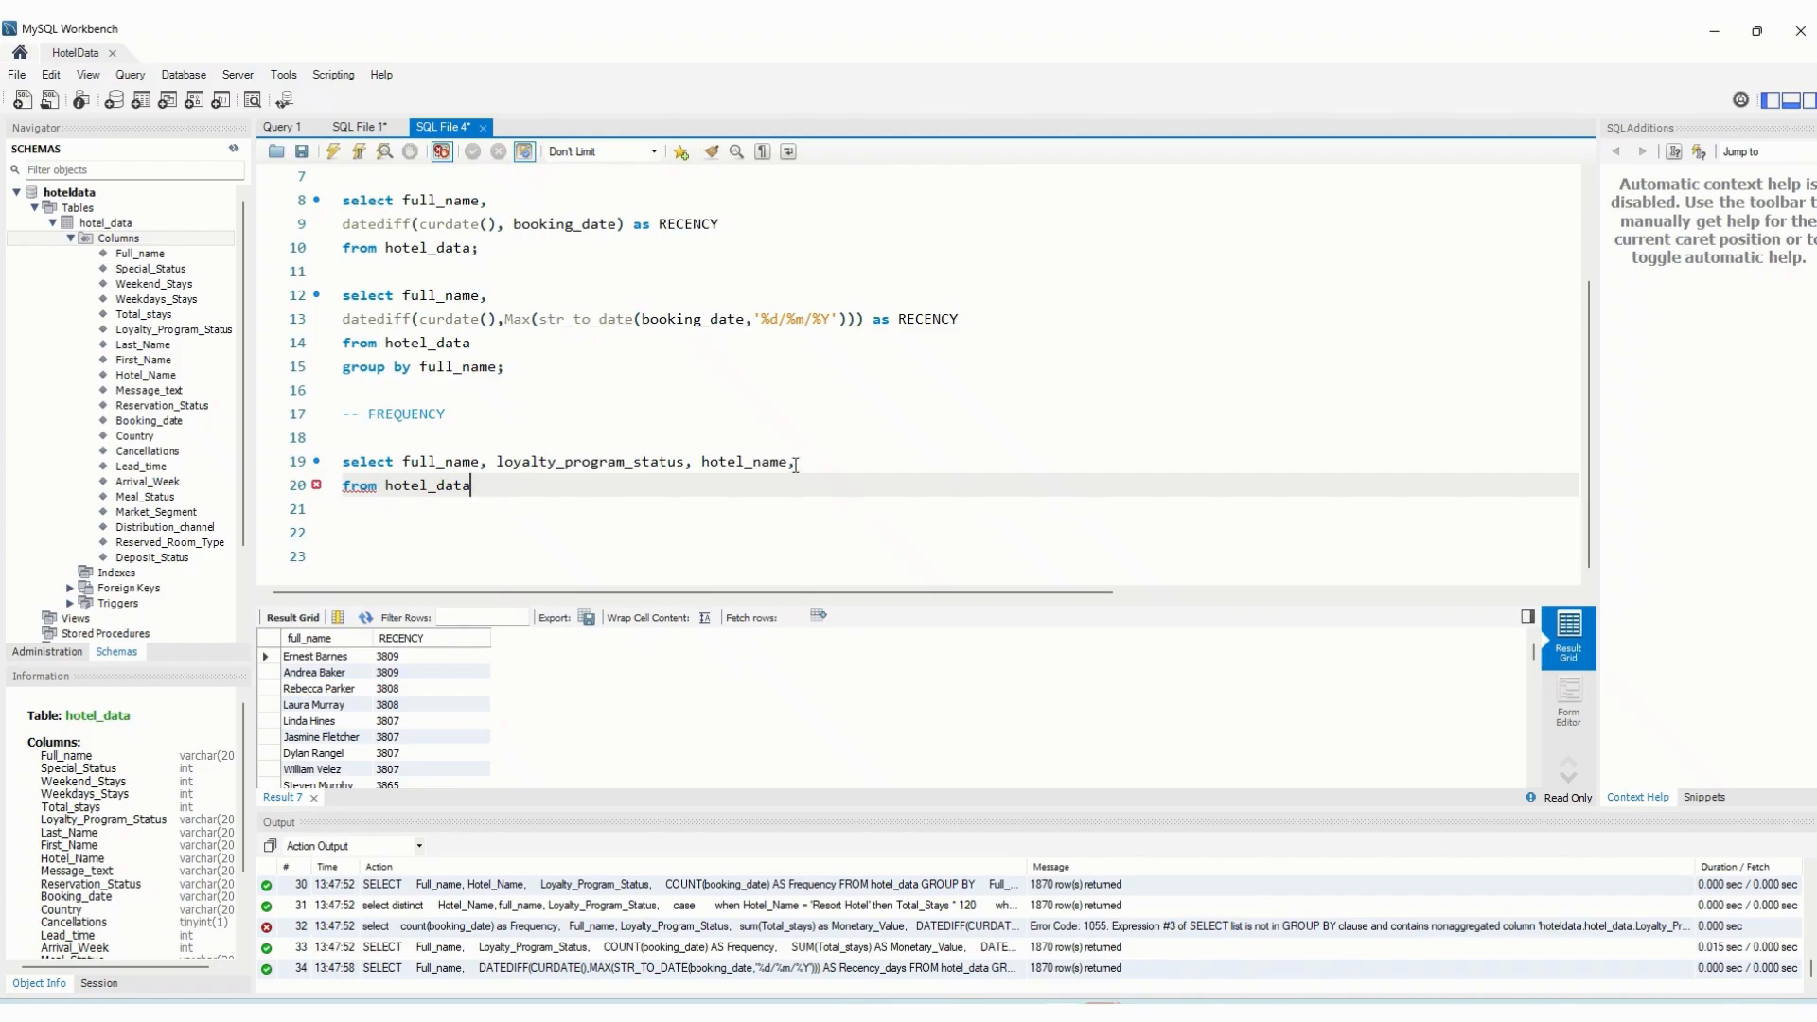
click(795, 465)
key(BackSpace)
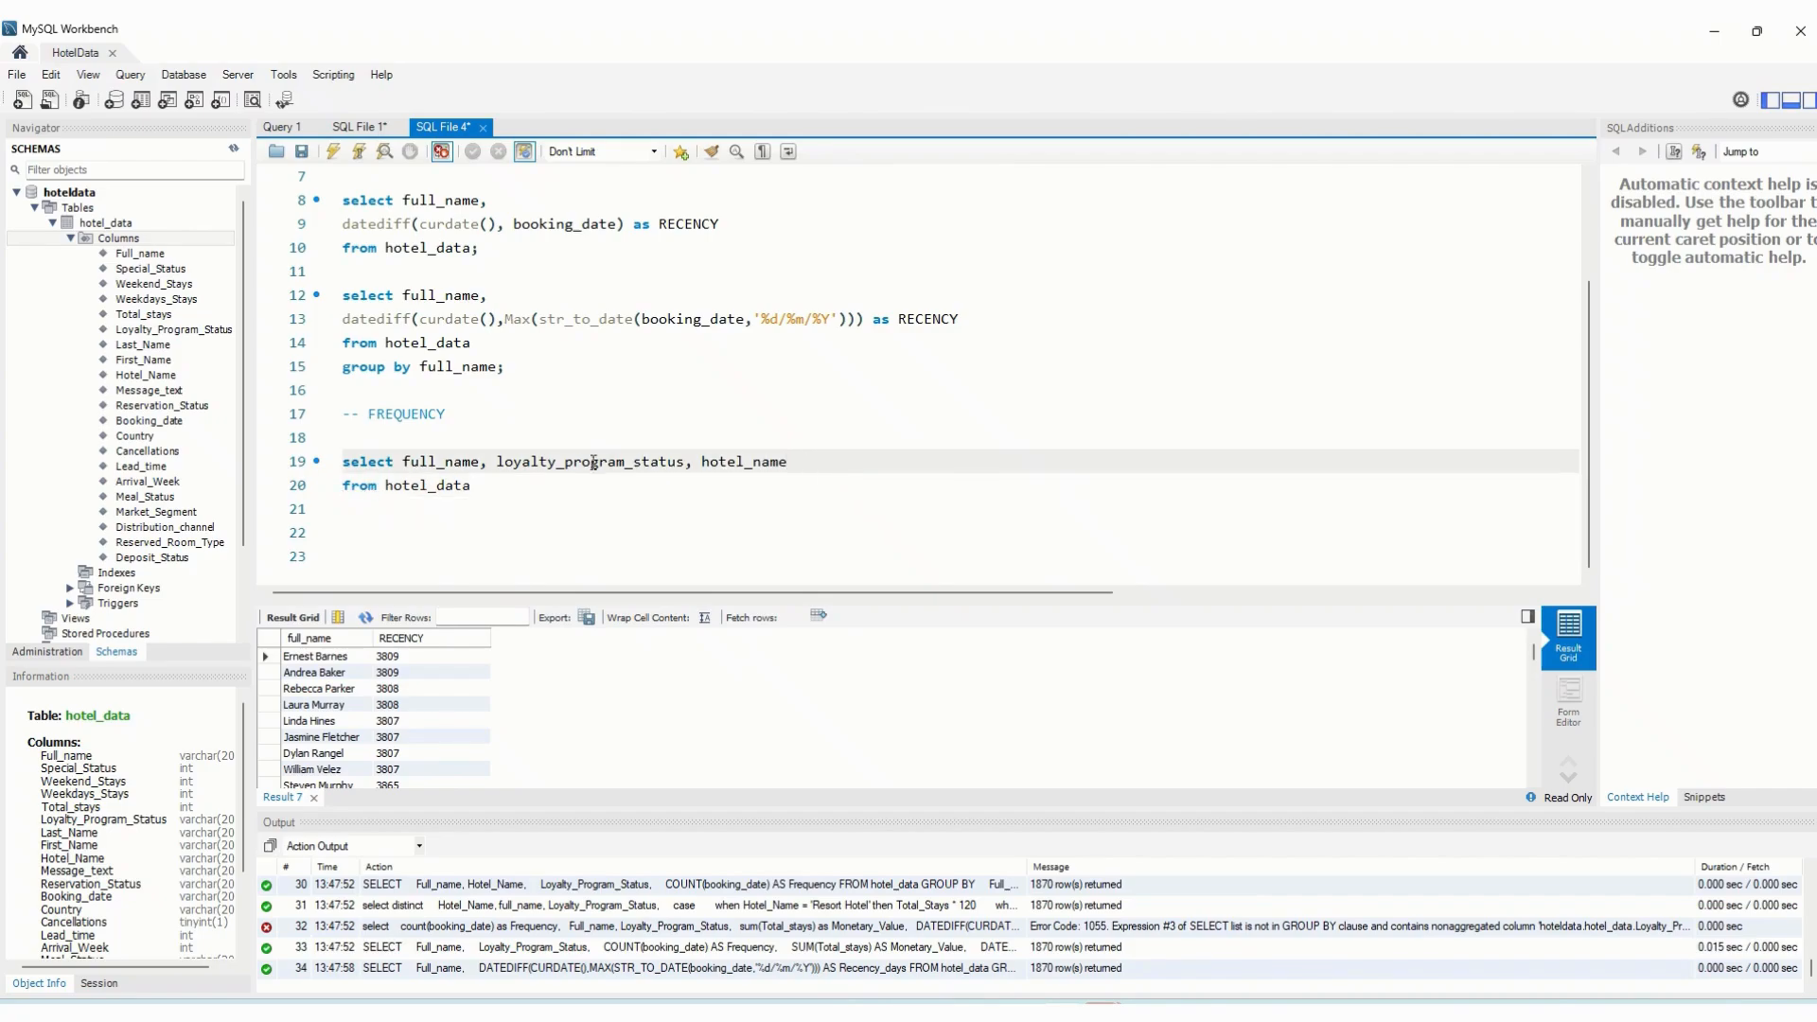
click(479, 489)
text(;)
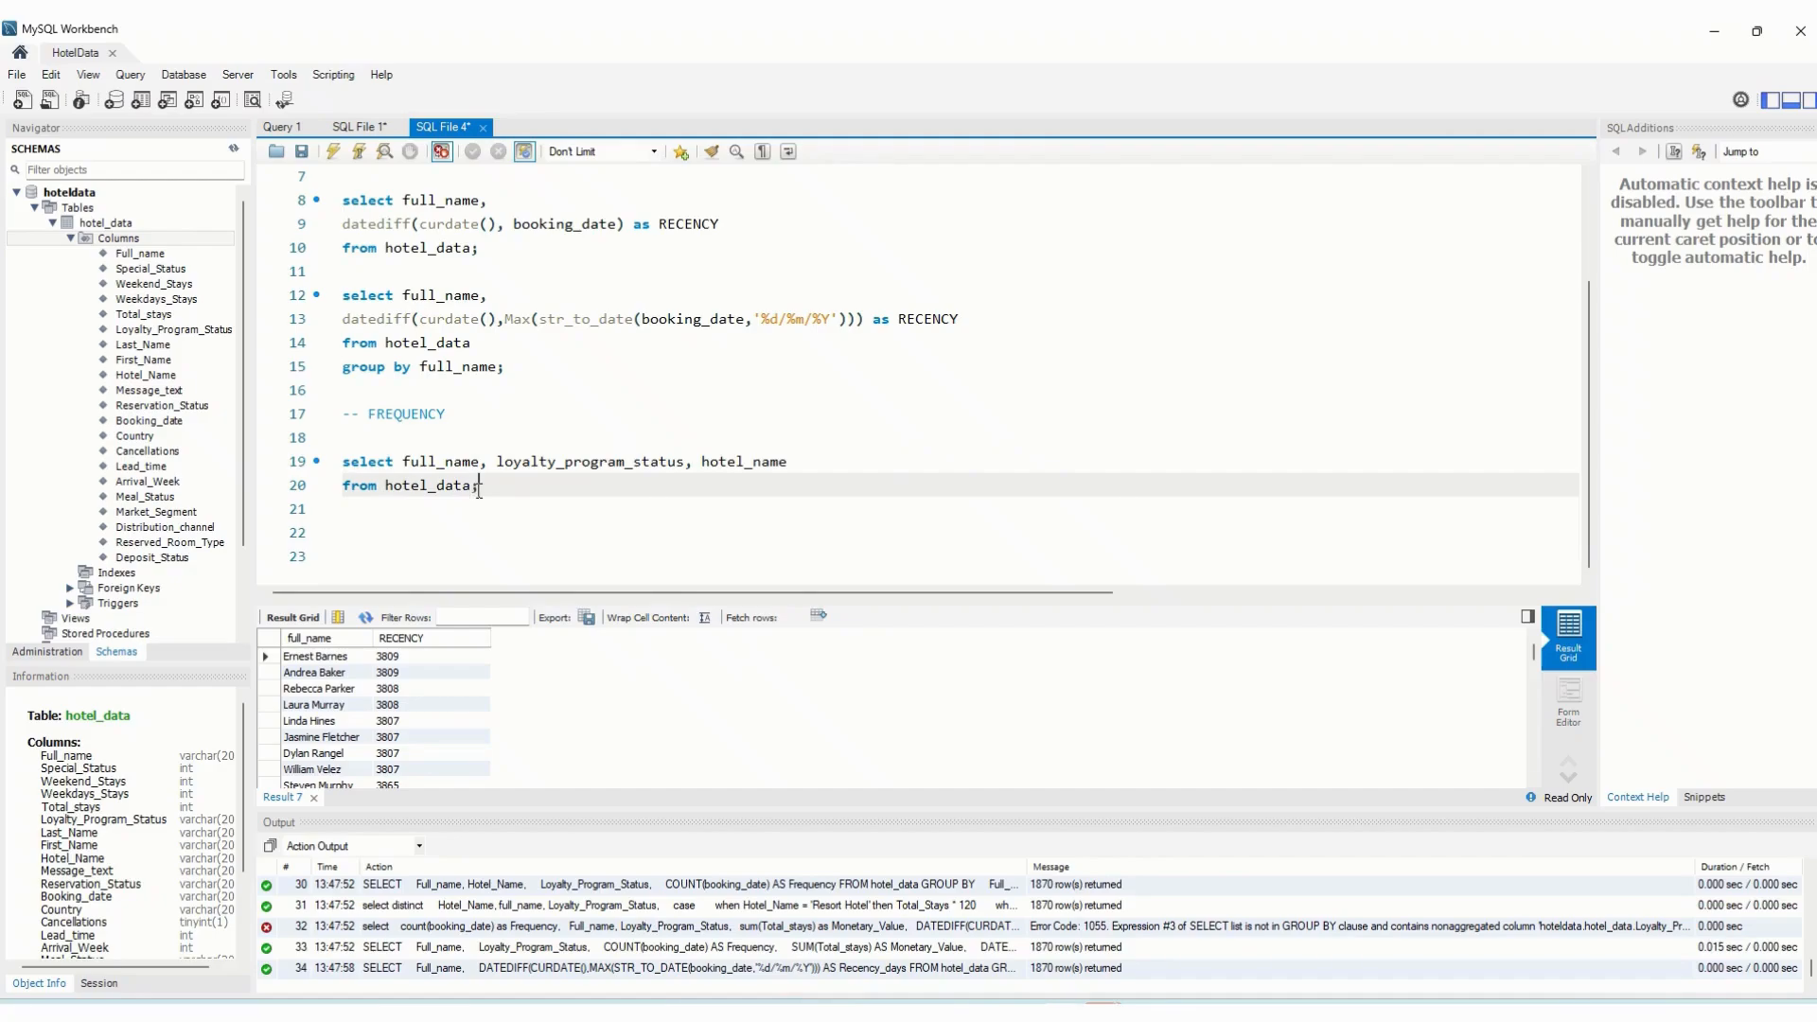
Run only the select statement under the FREQUENCY comment
drag(479, 488, 343, 461)
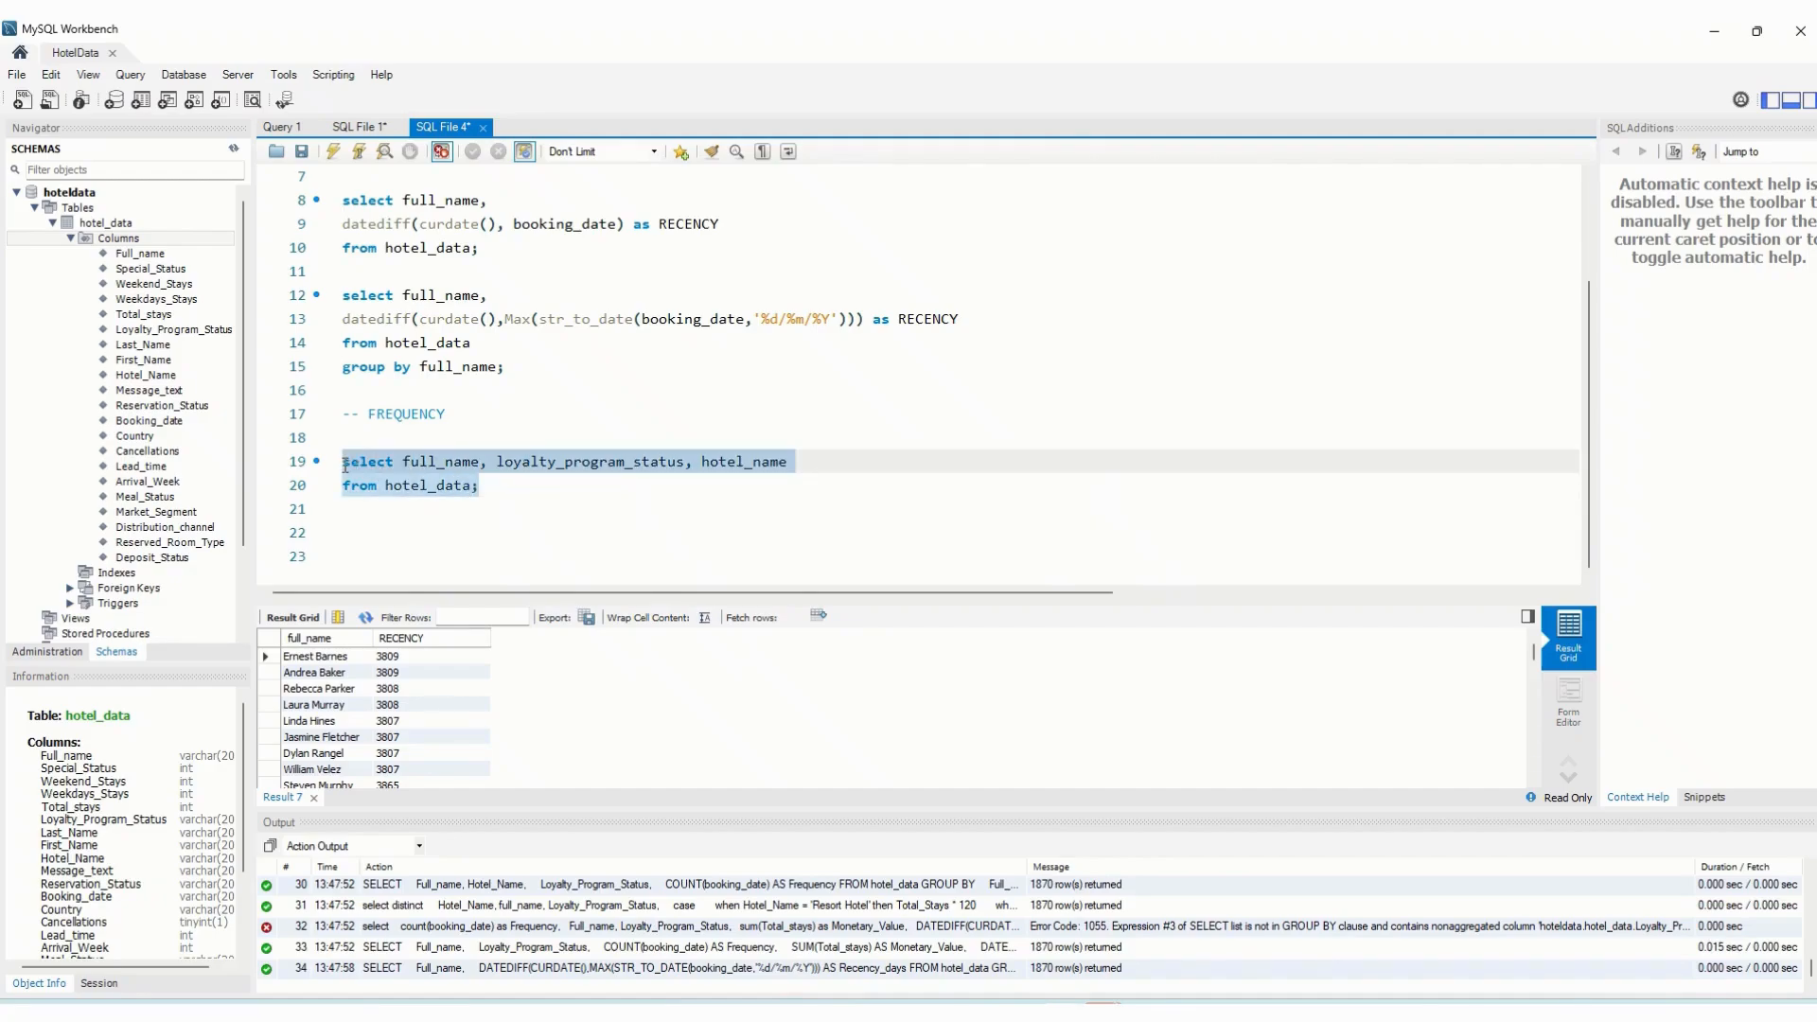
click(334, 154)
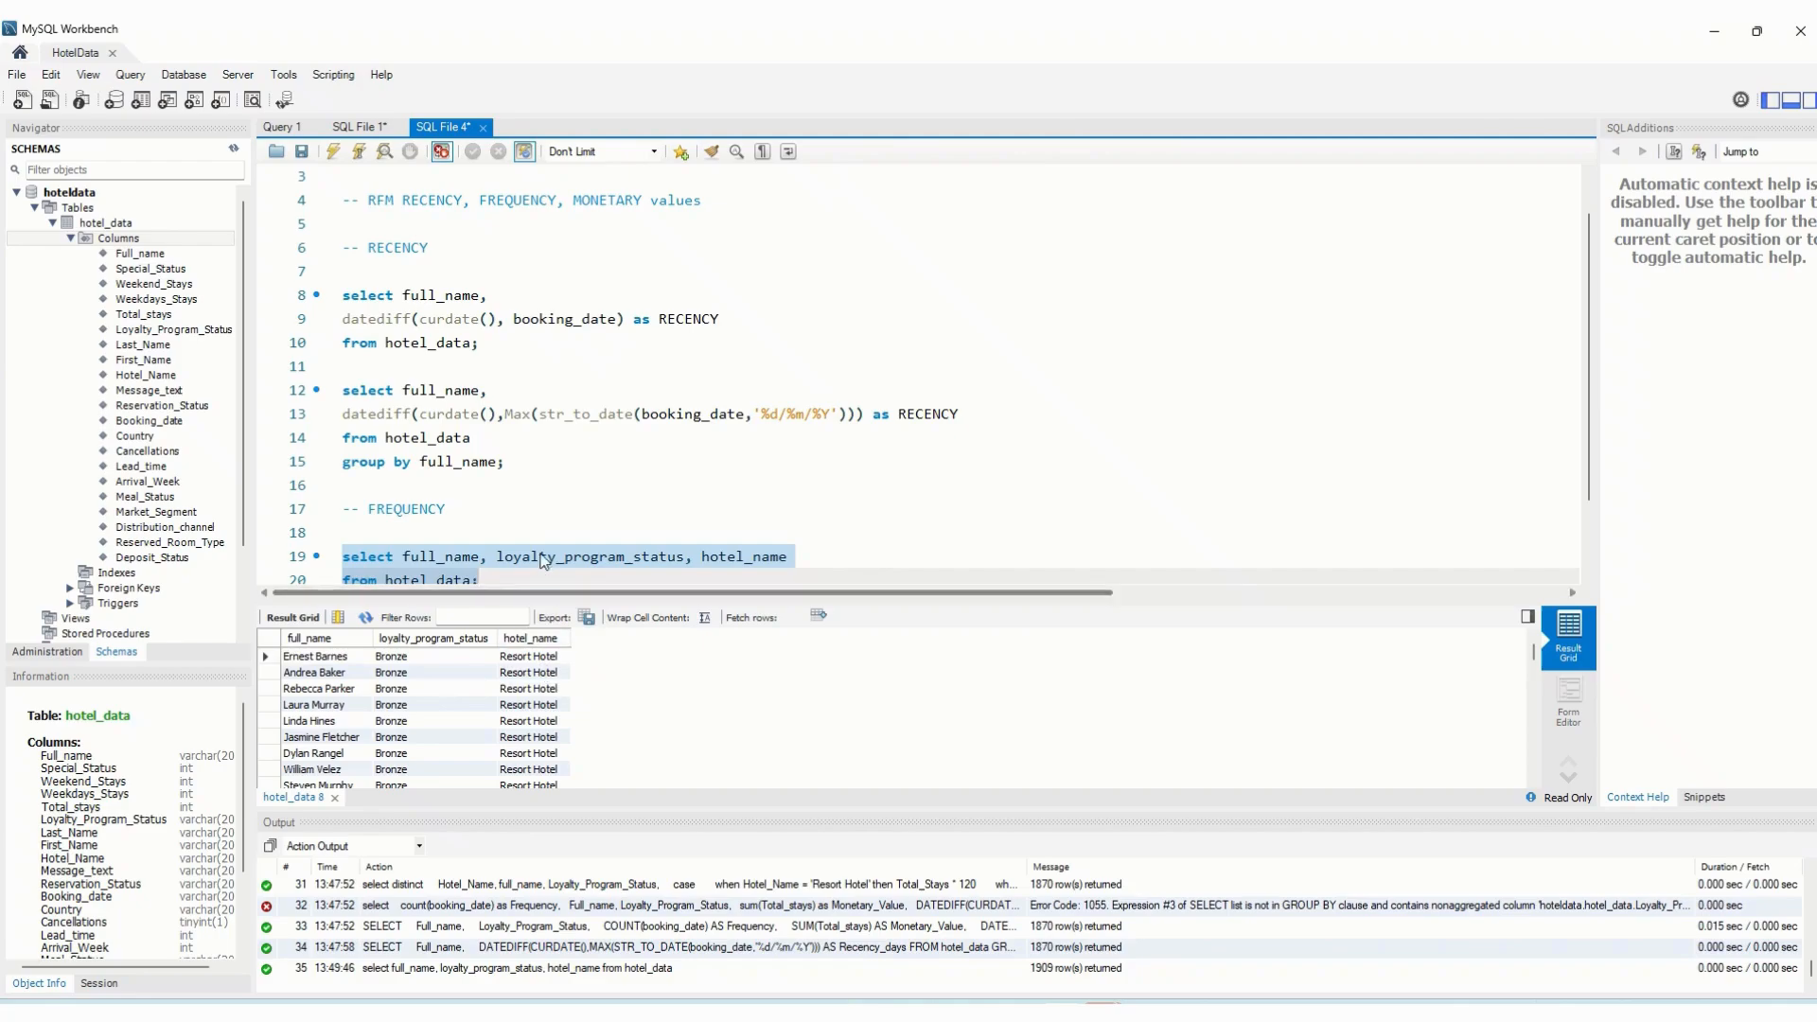
scroll(511, 485, down, 2)
click(511, 485)
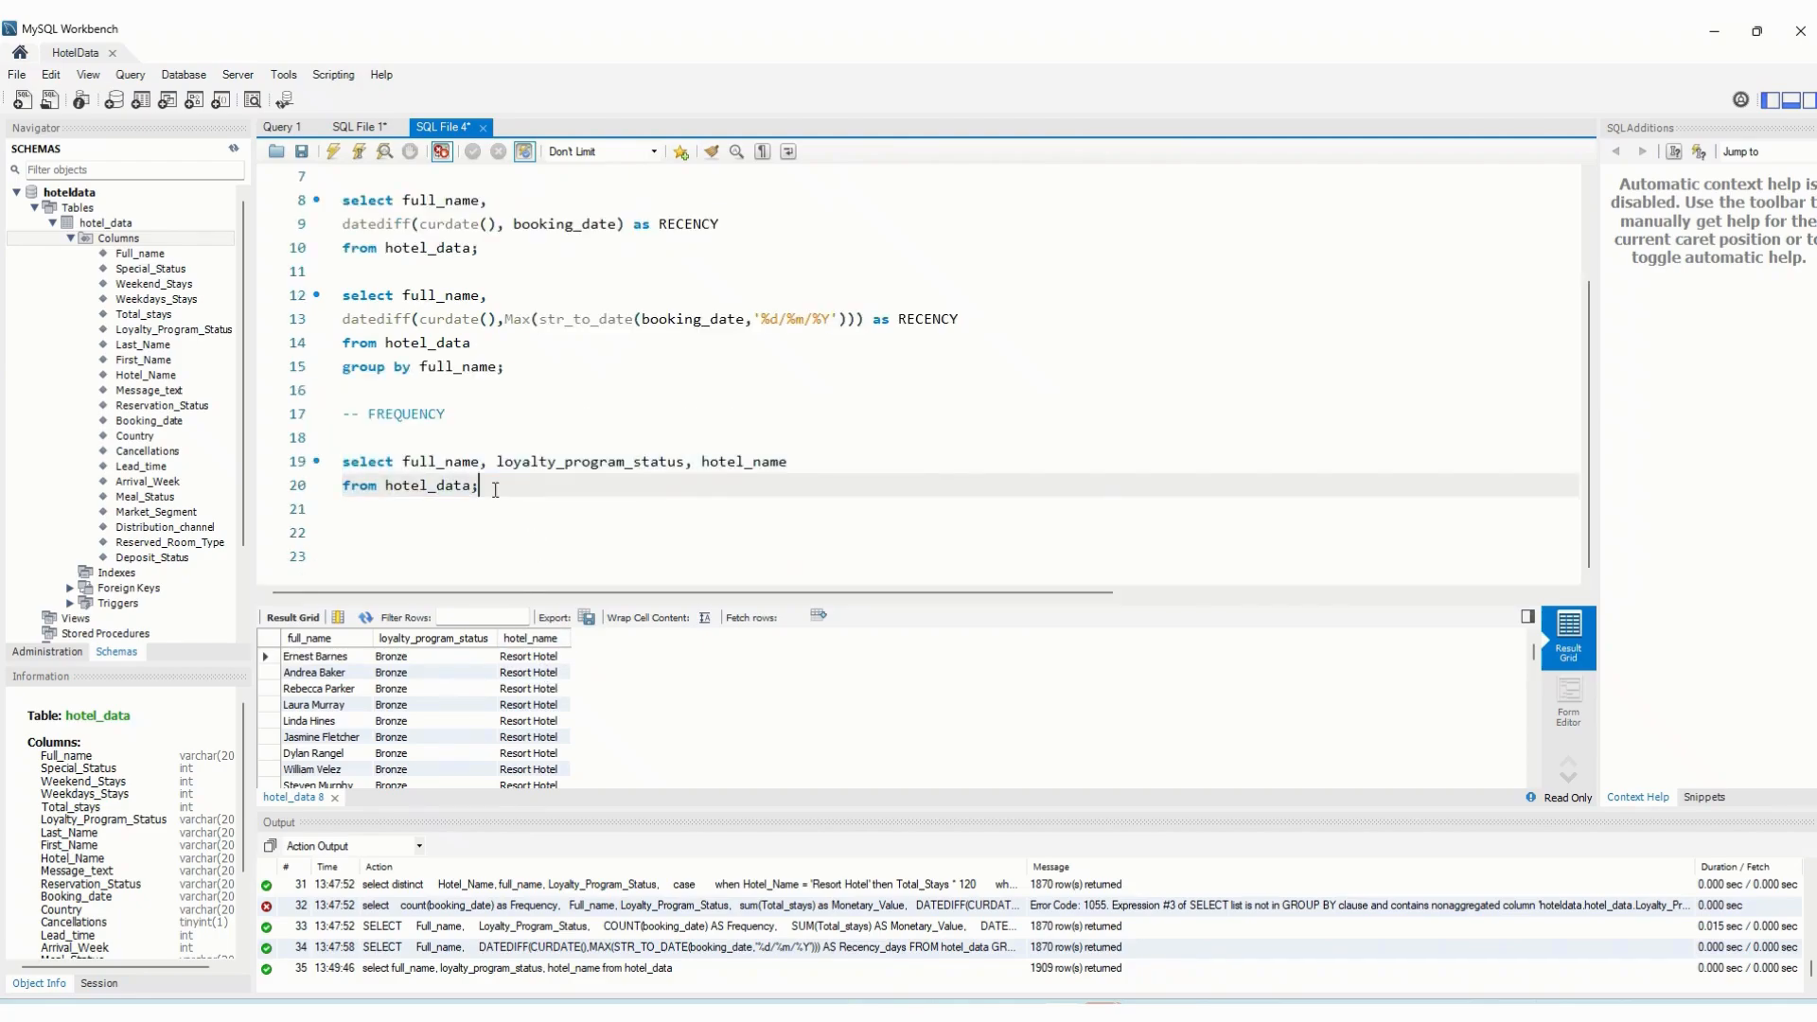
Add "count(booking_date) AS FREQUENCY" on its own line after hotel_name in the select list, separated by a comma
click(790, 462)
key(Return)
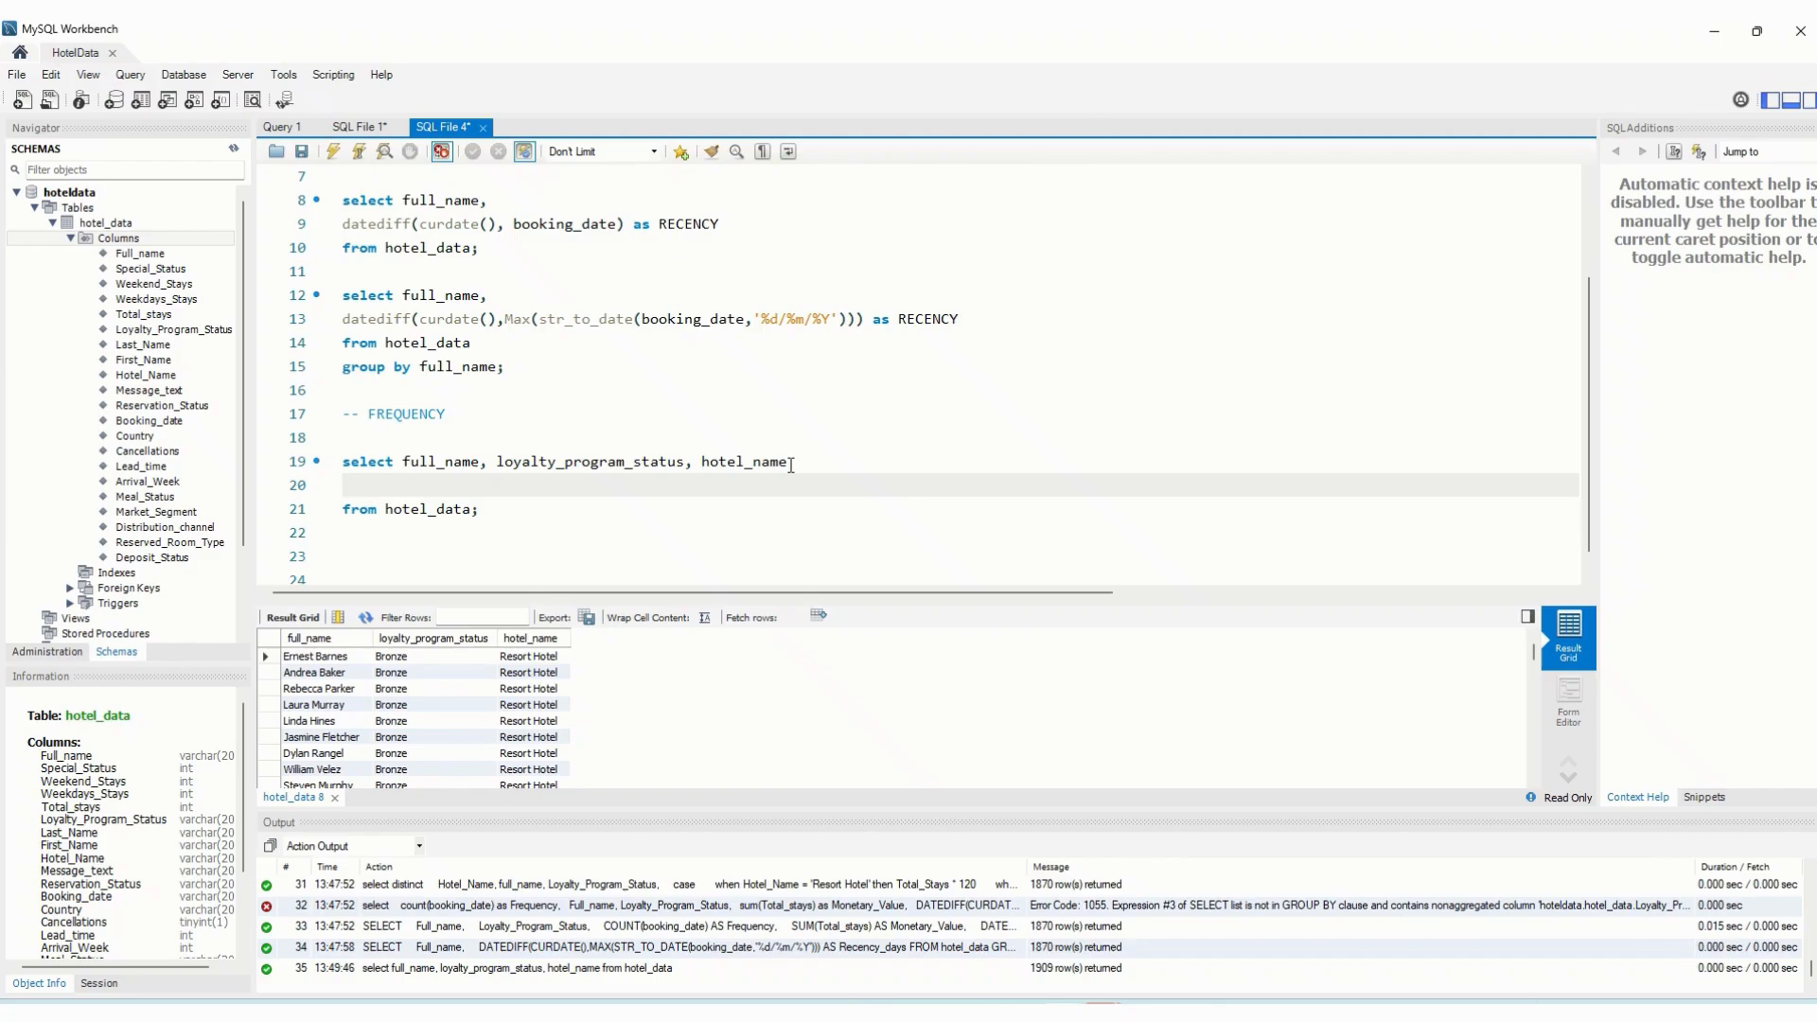
text(count)
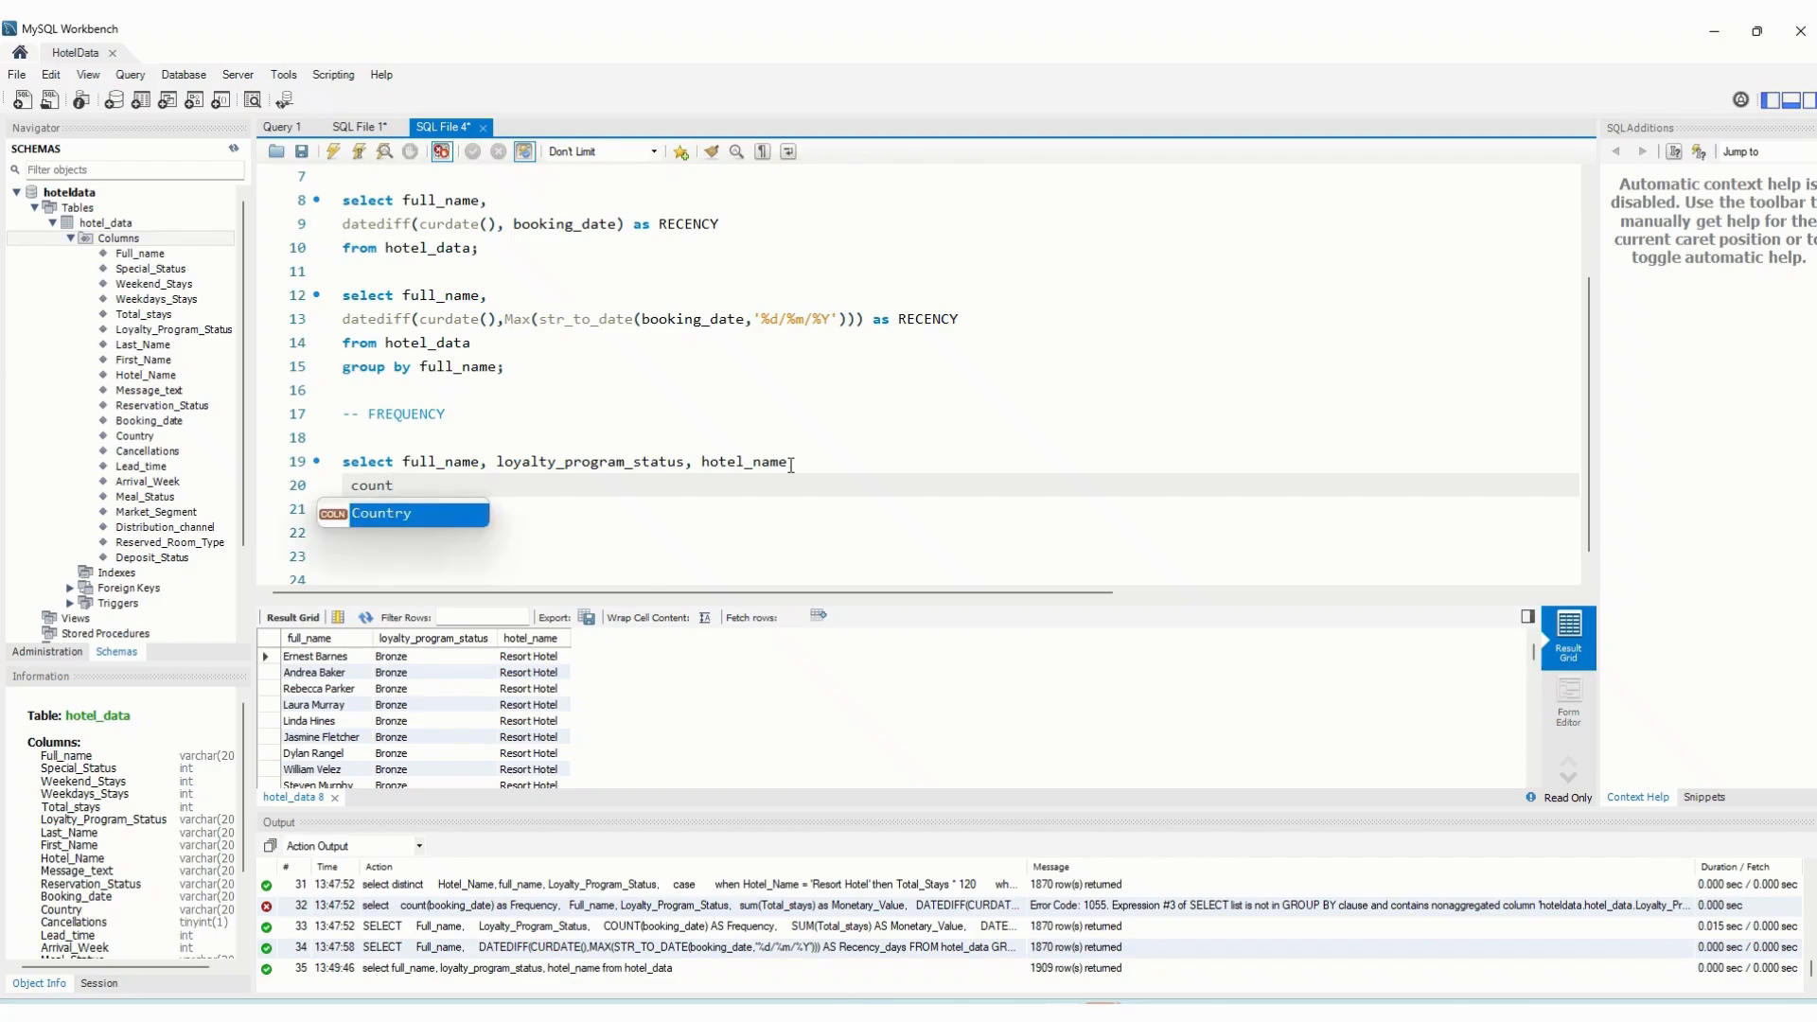
text(())
key(Left)
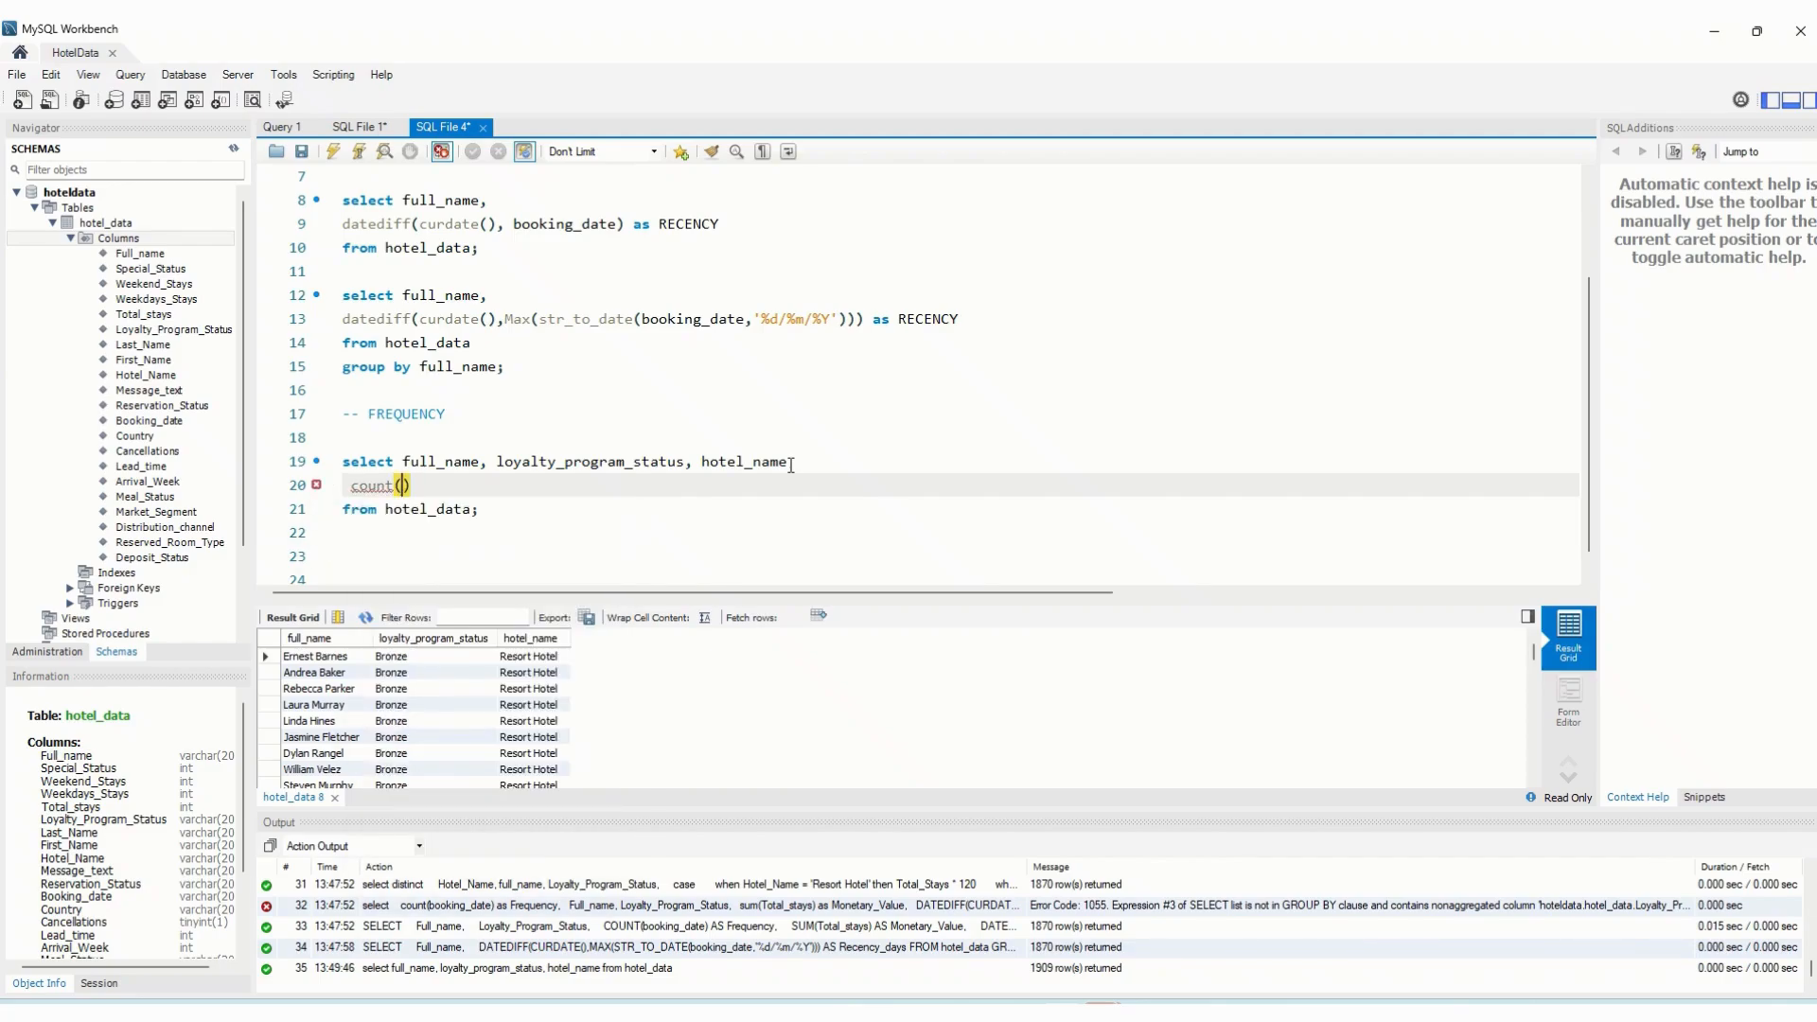
text(booking_date)
key(Right)
text(AS FREQUENC)
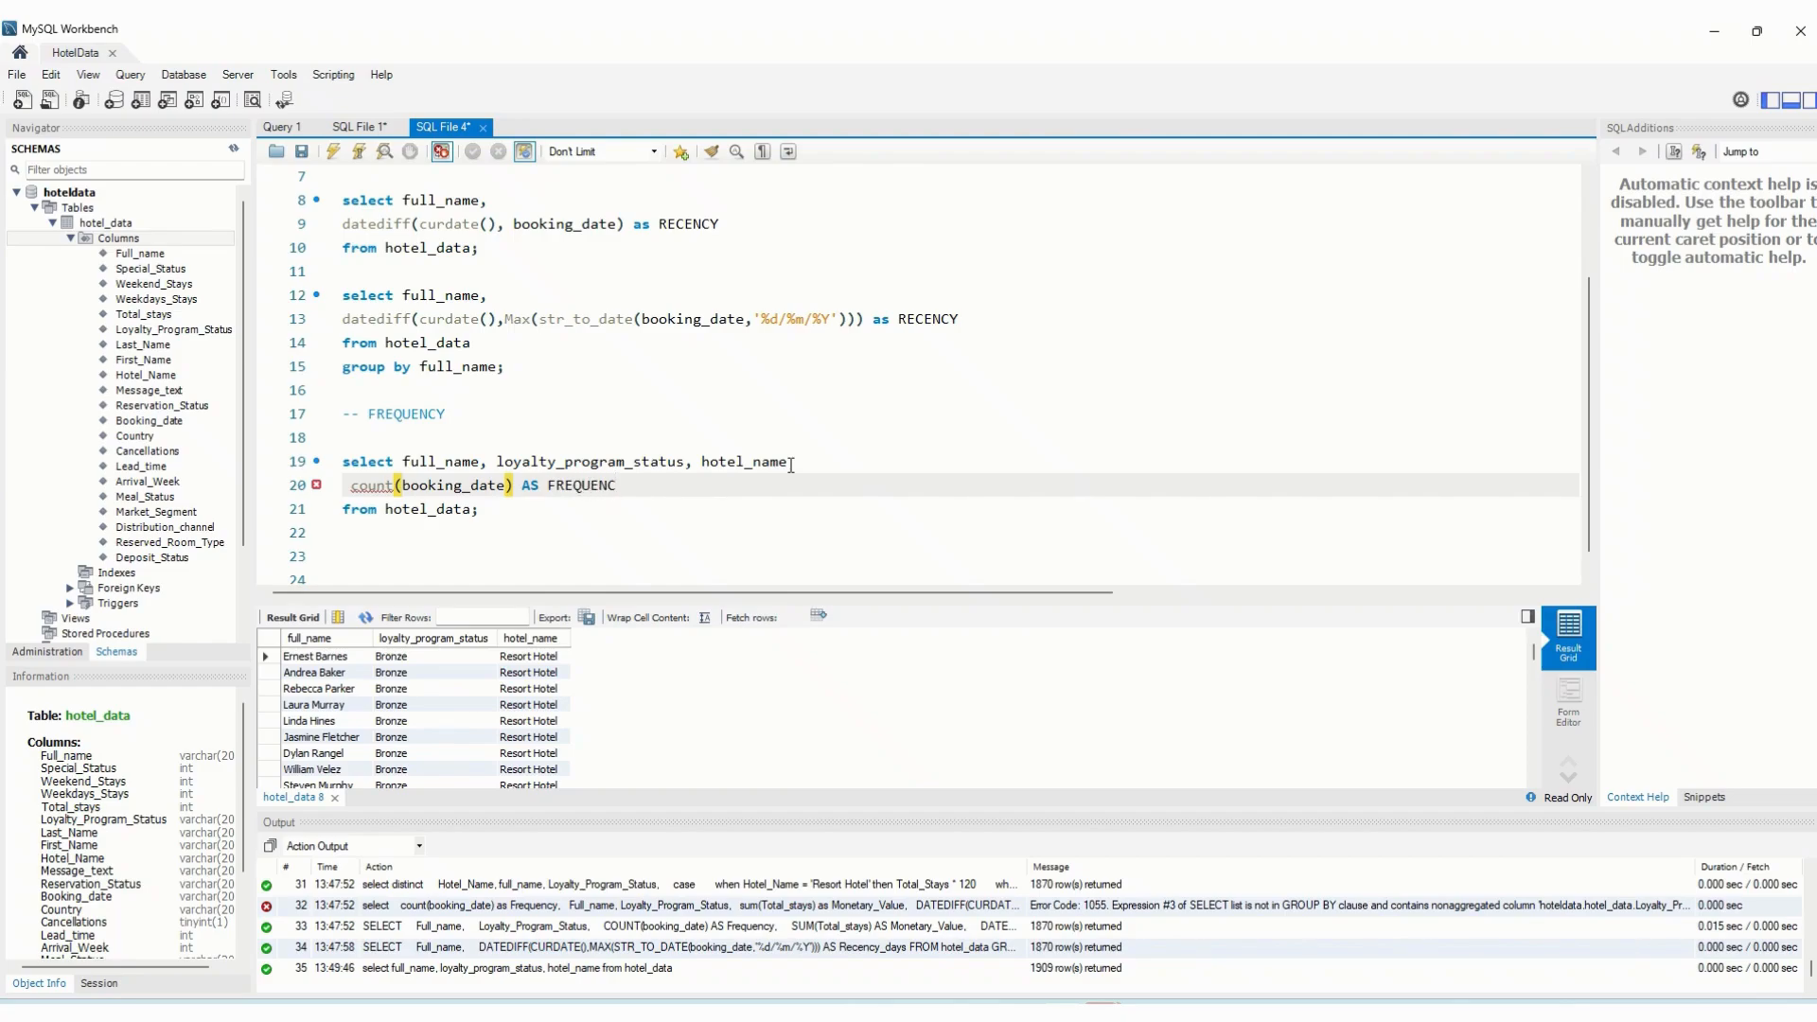
text(Y)
click(787, 461)
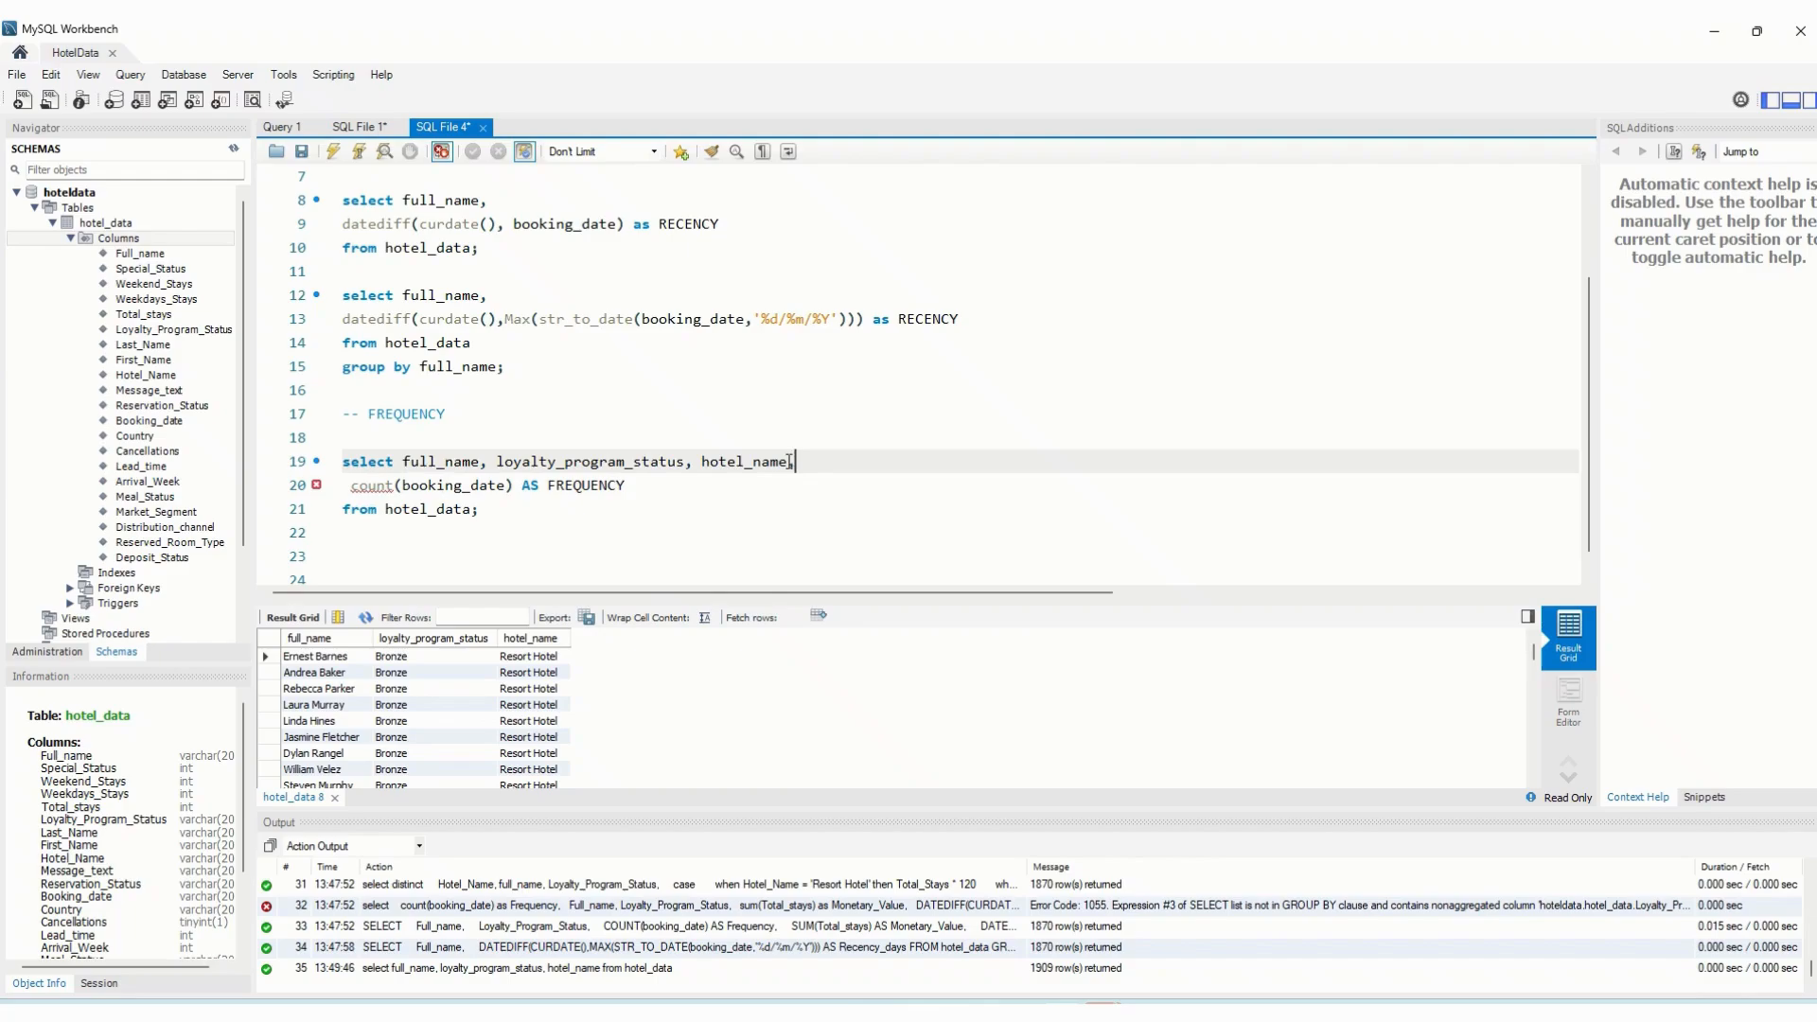
text(,)
Add a "group by Full_name" clause after hotel_data in the FREQUENCY query, before its closing semicolon
click(475, 516)
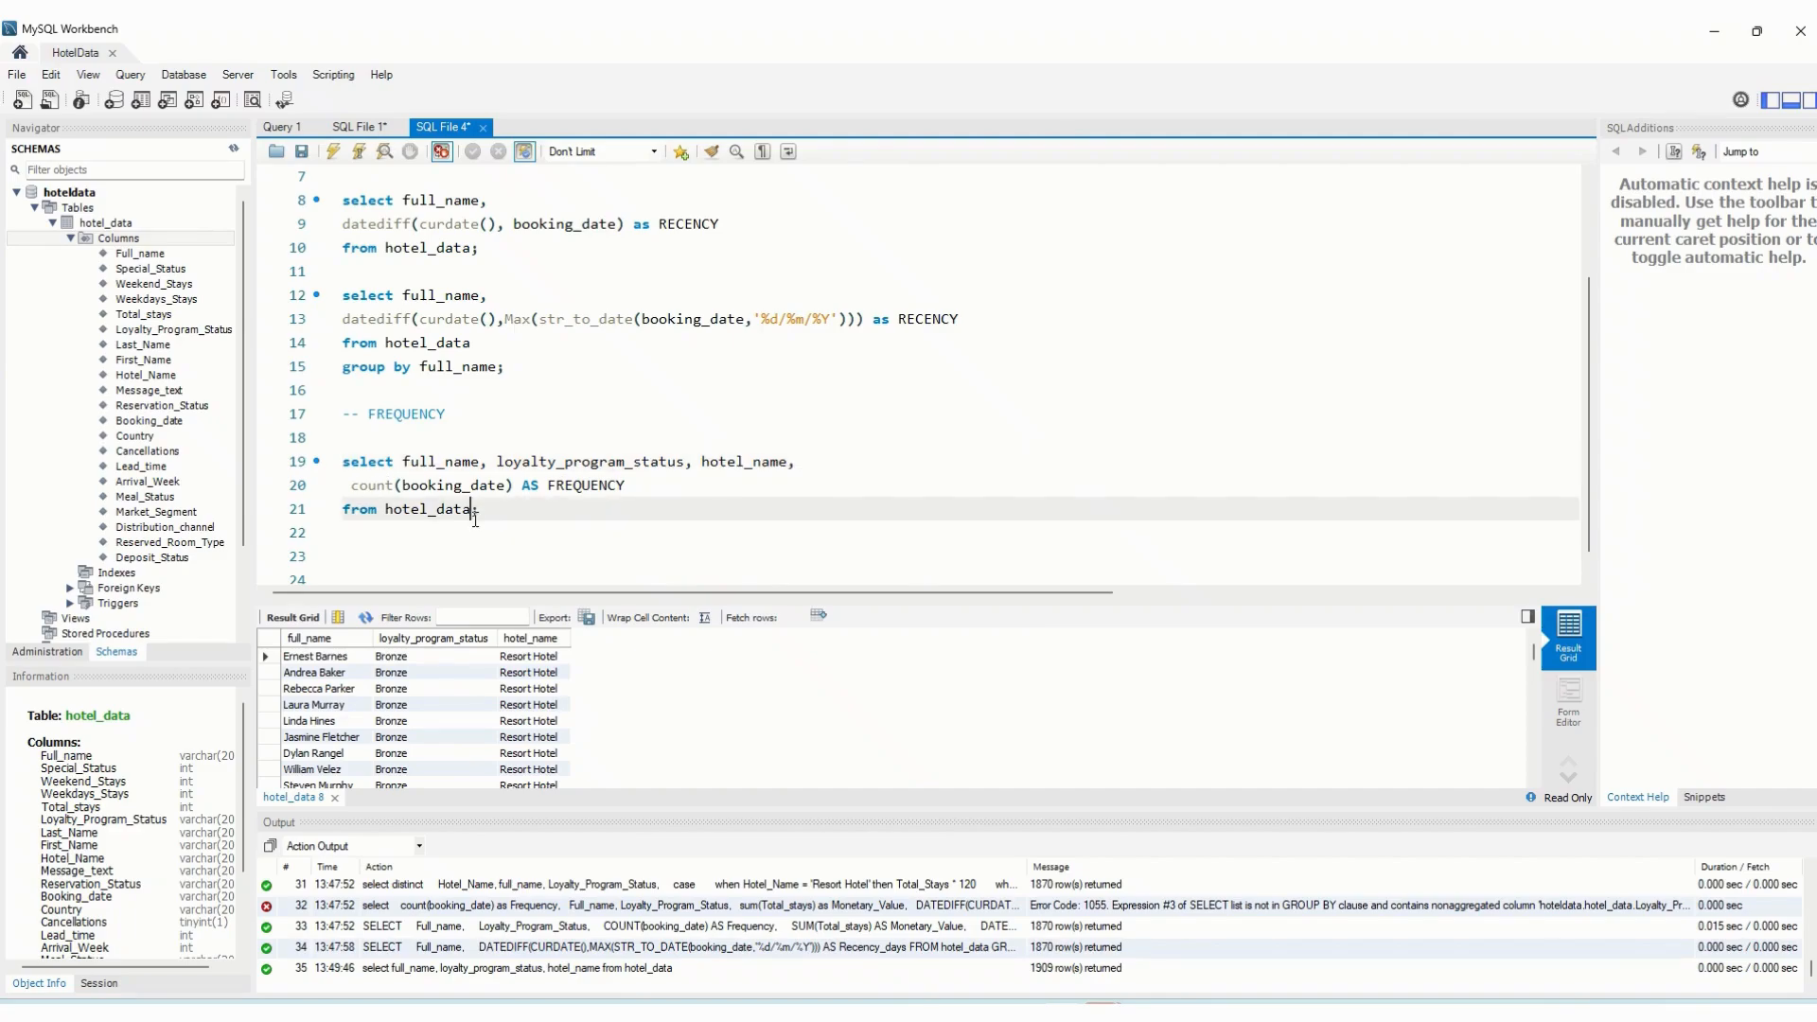
text(grou)
key(BackSpace)
key(BackSpace)
key(BackSpace)
key(BackSpace)
text(grou)
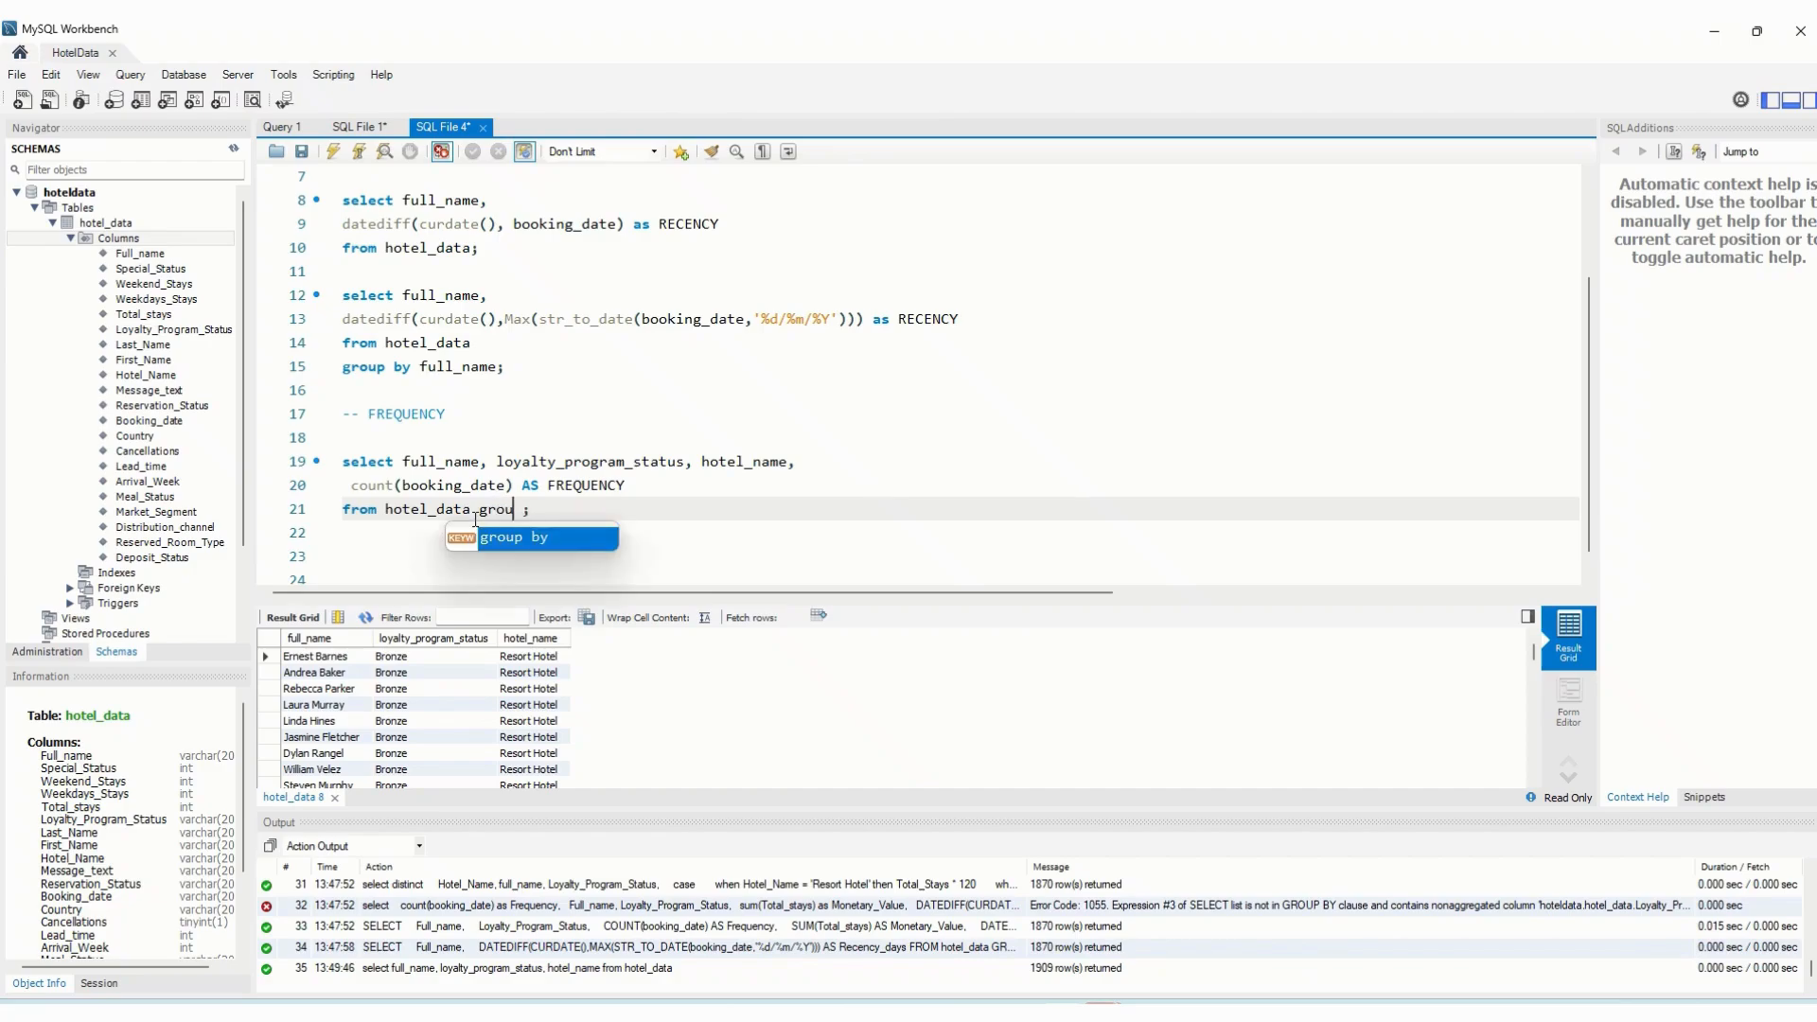
text(p by)
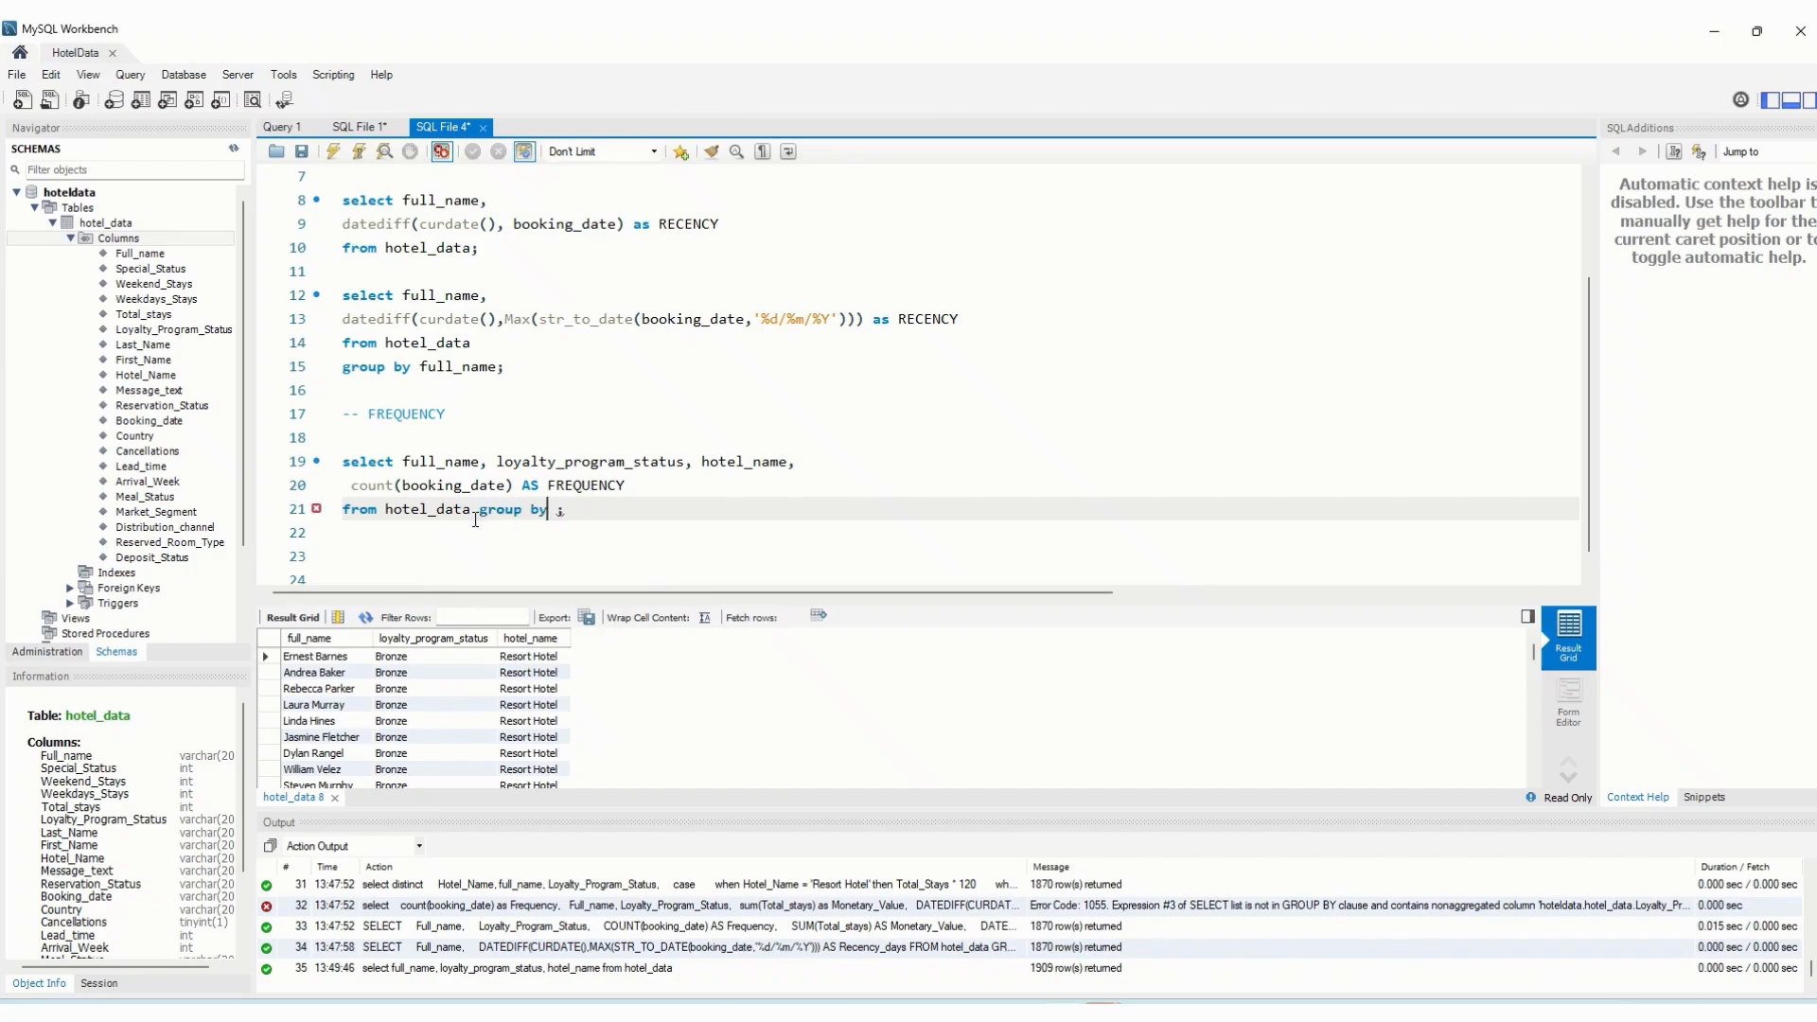
text( ful)
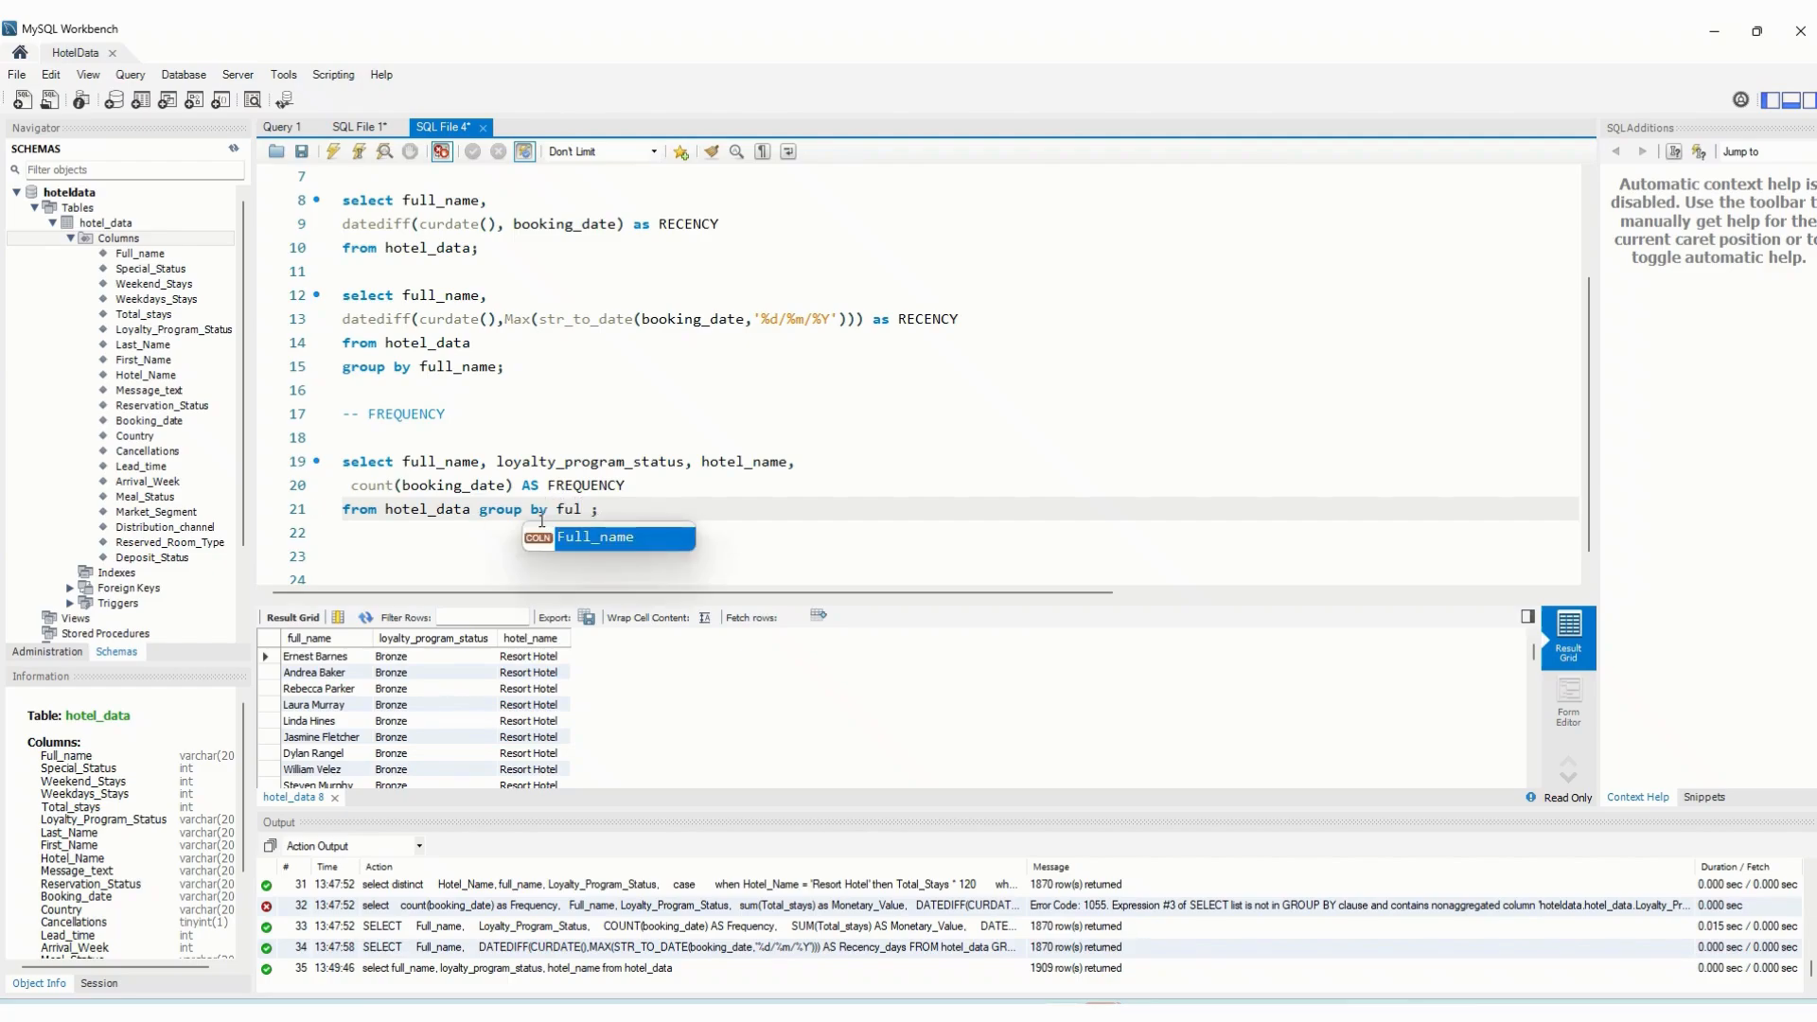
double_click(620, 540)
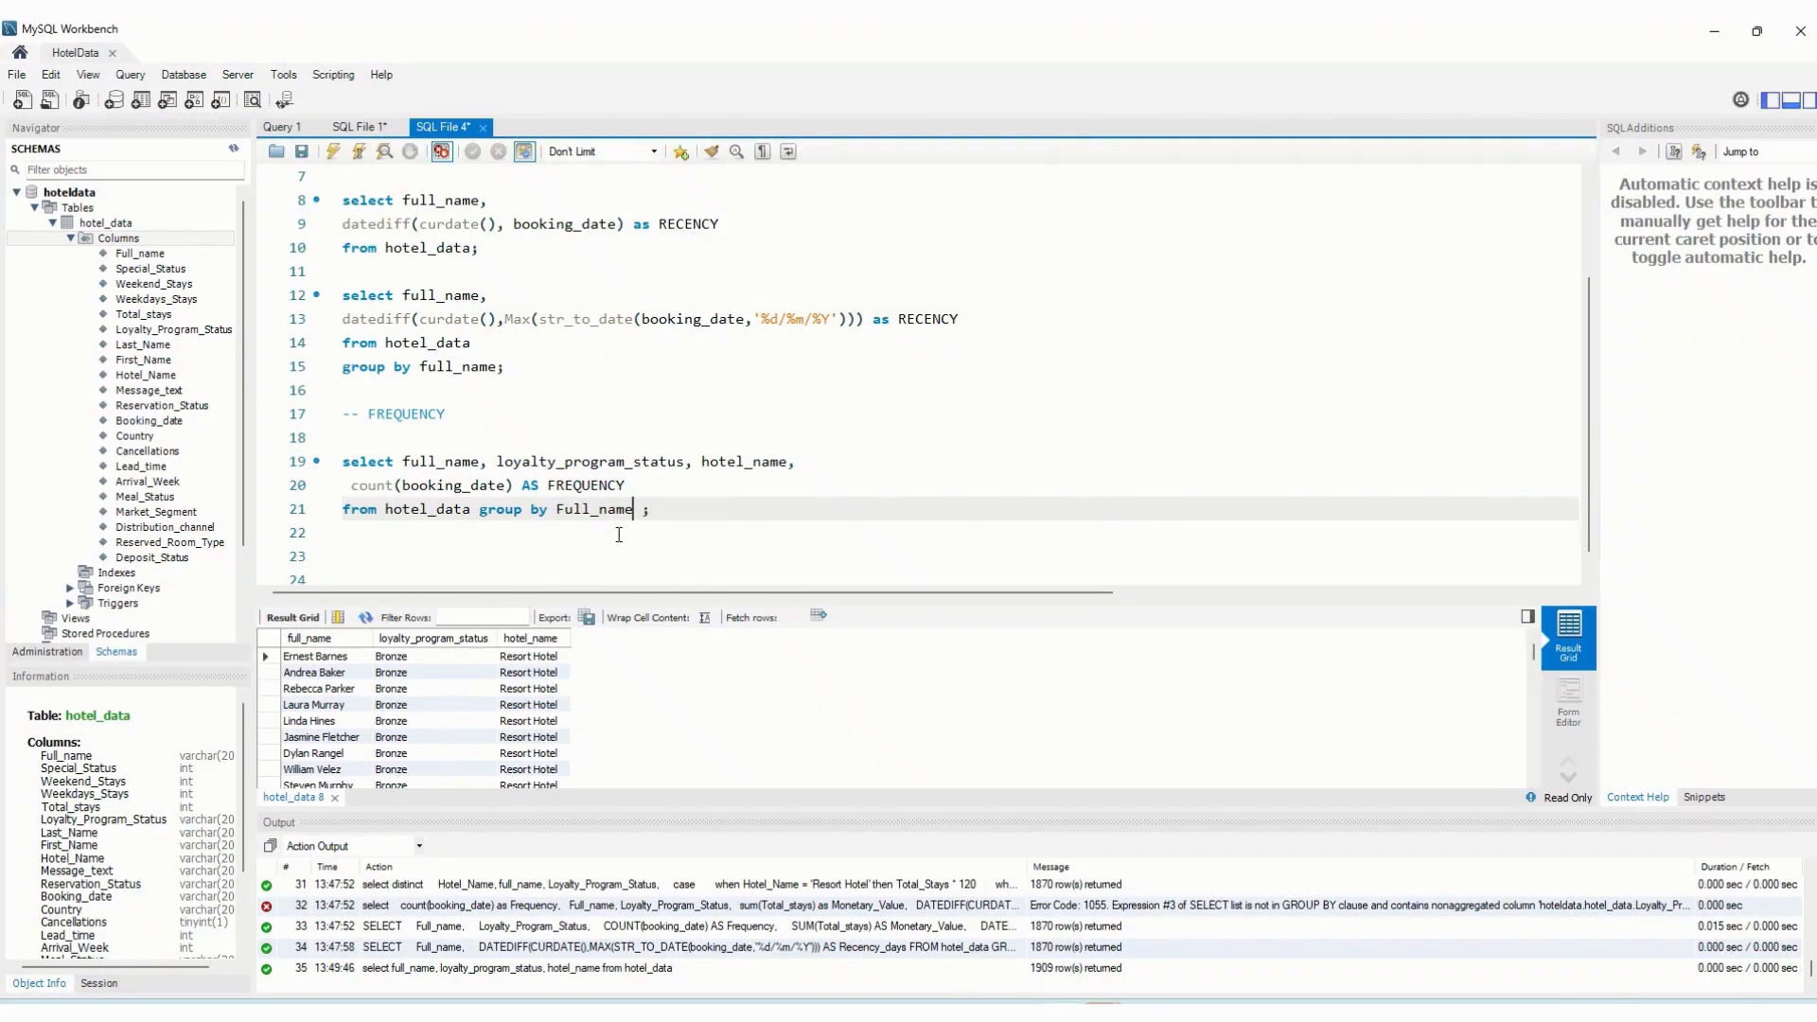
Extend the FREQUENCY query's group by clause with the columns Loyalty_Program_Status and Hotel_Name
text(,lo)
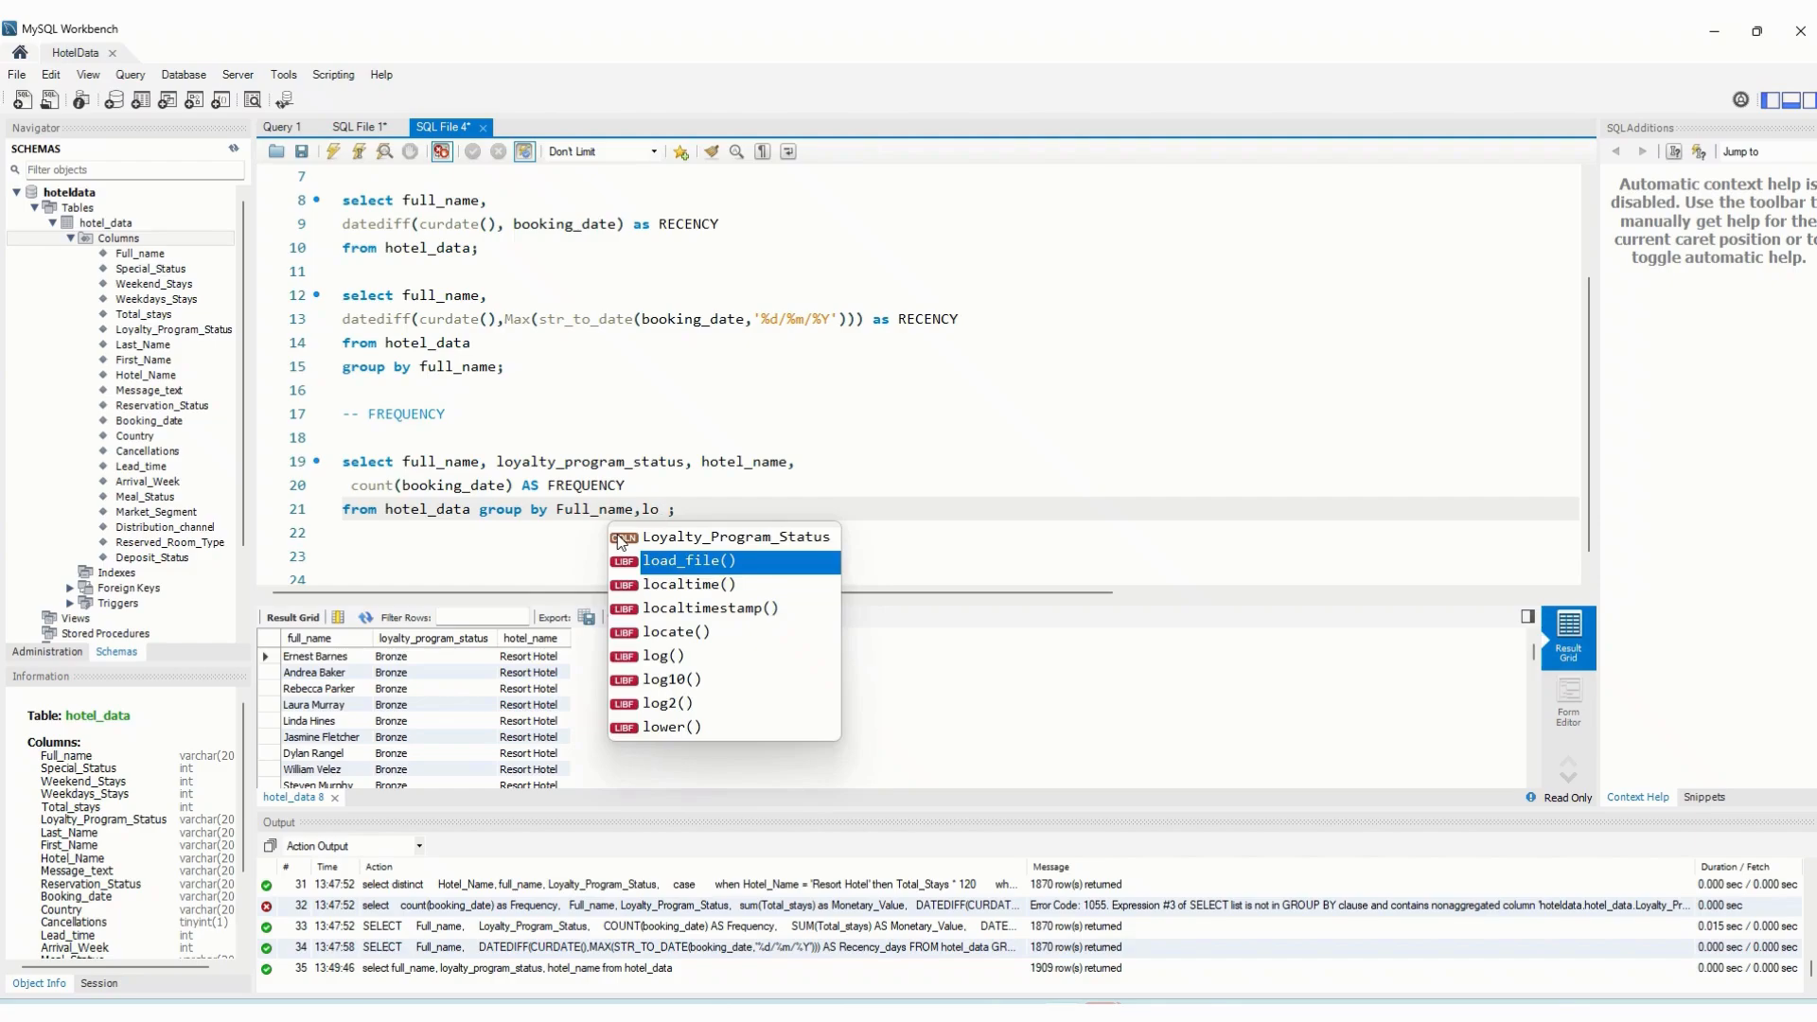
double_click(676, 536)
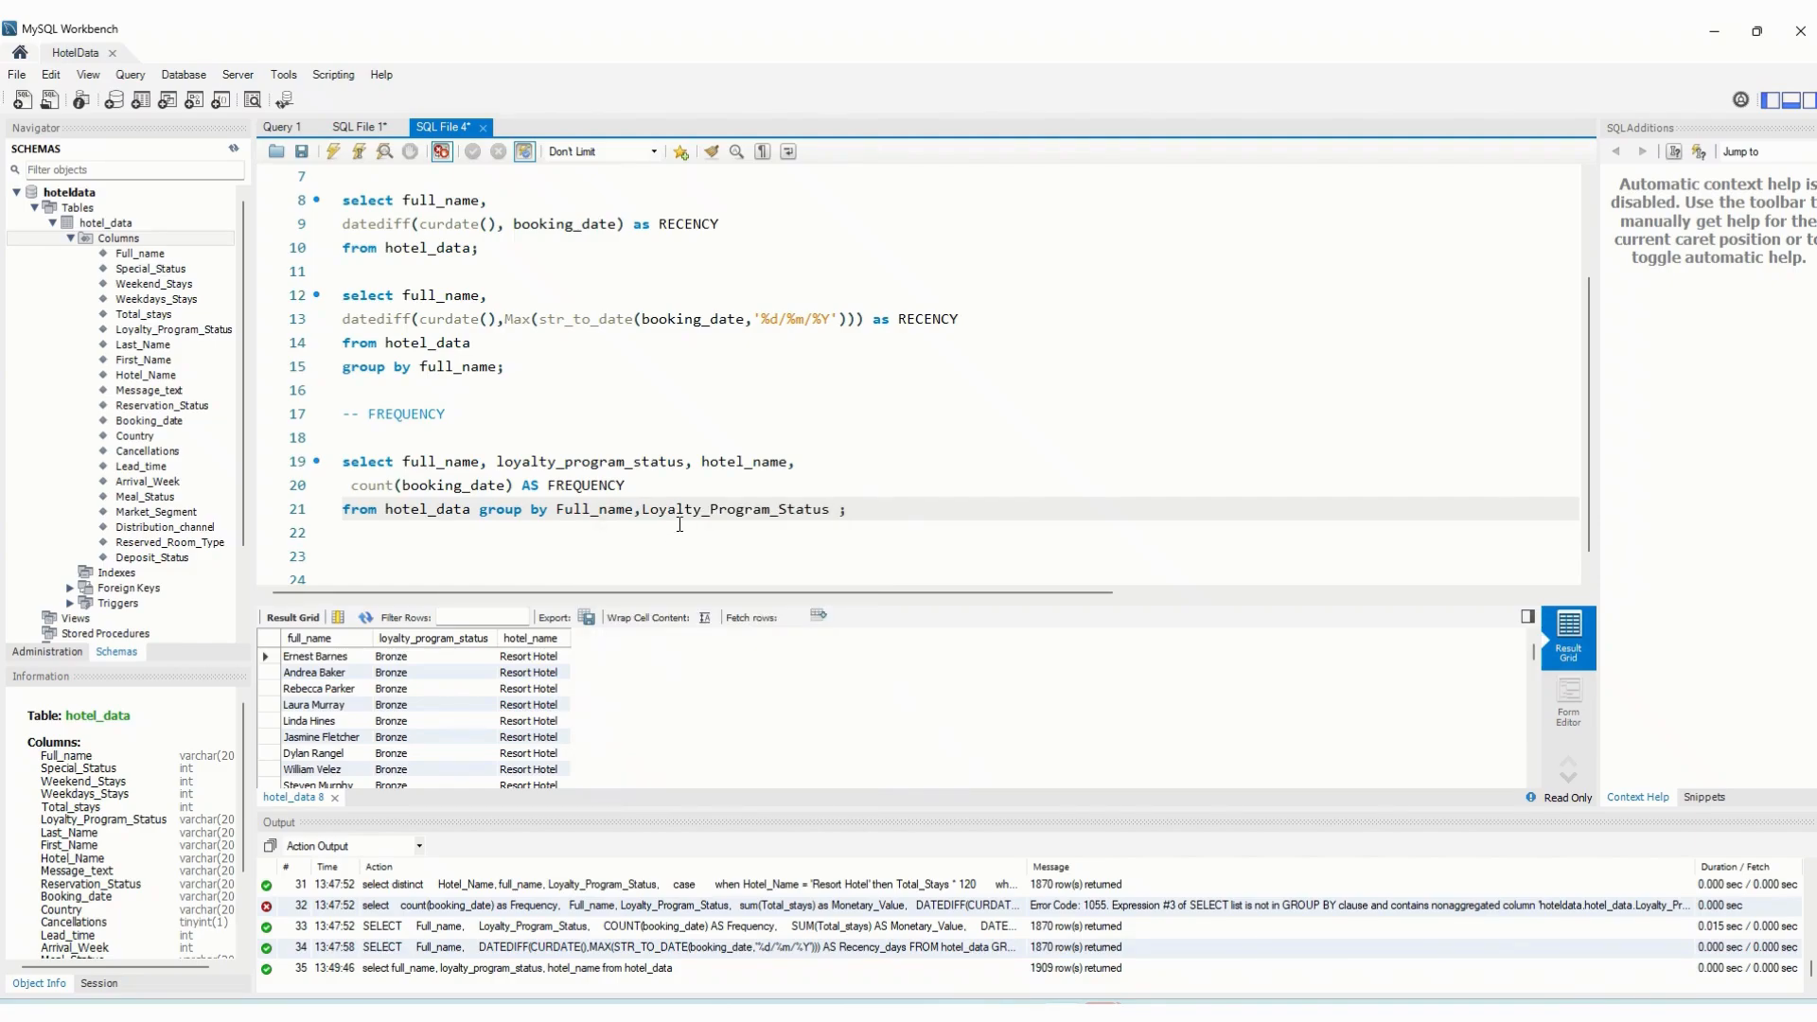
text(,hotel)
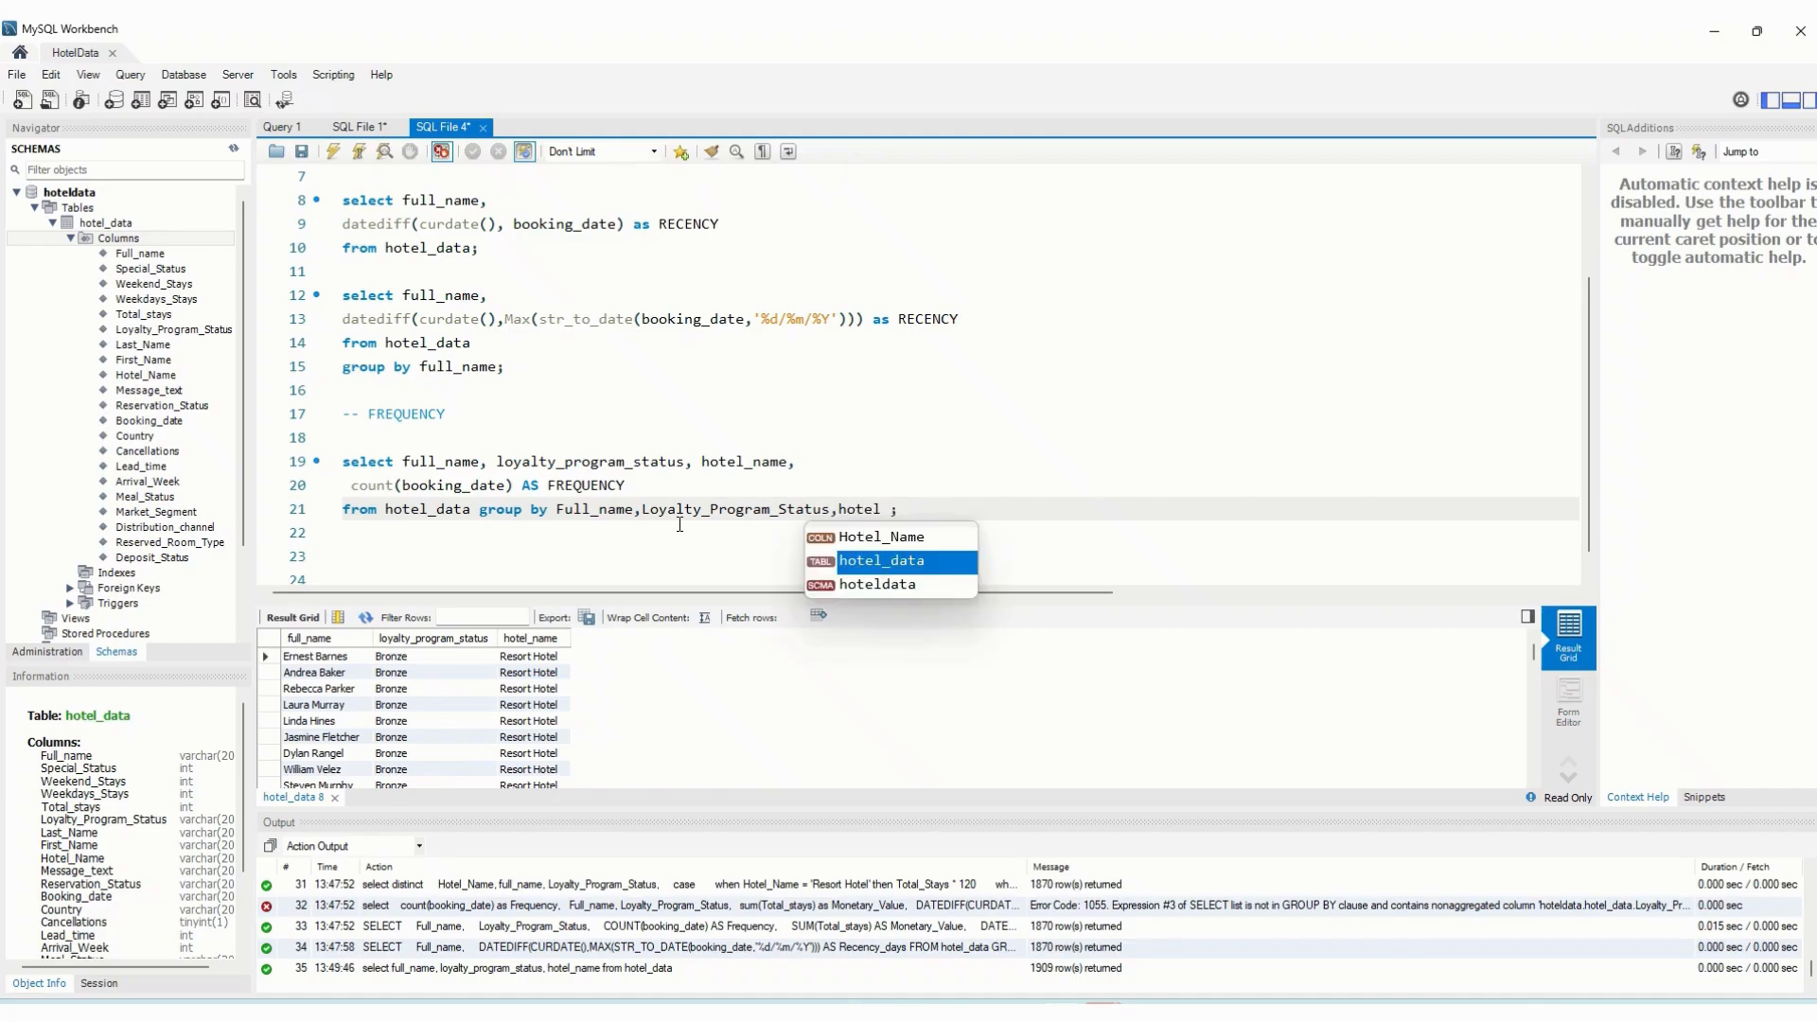
double_click(880, 537)
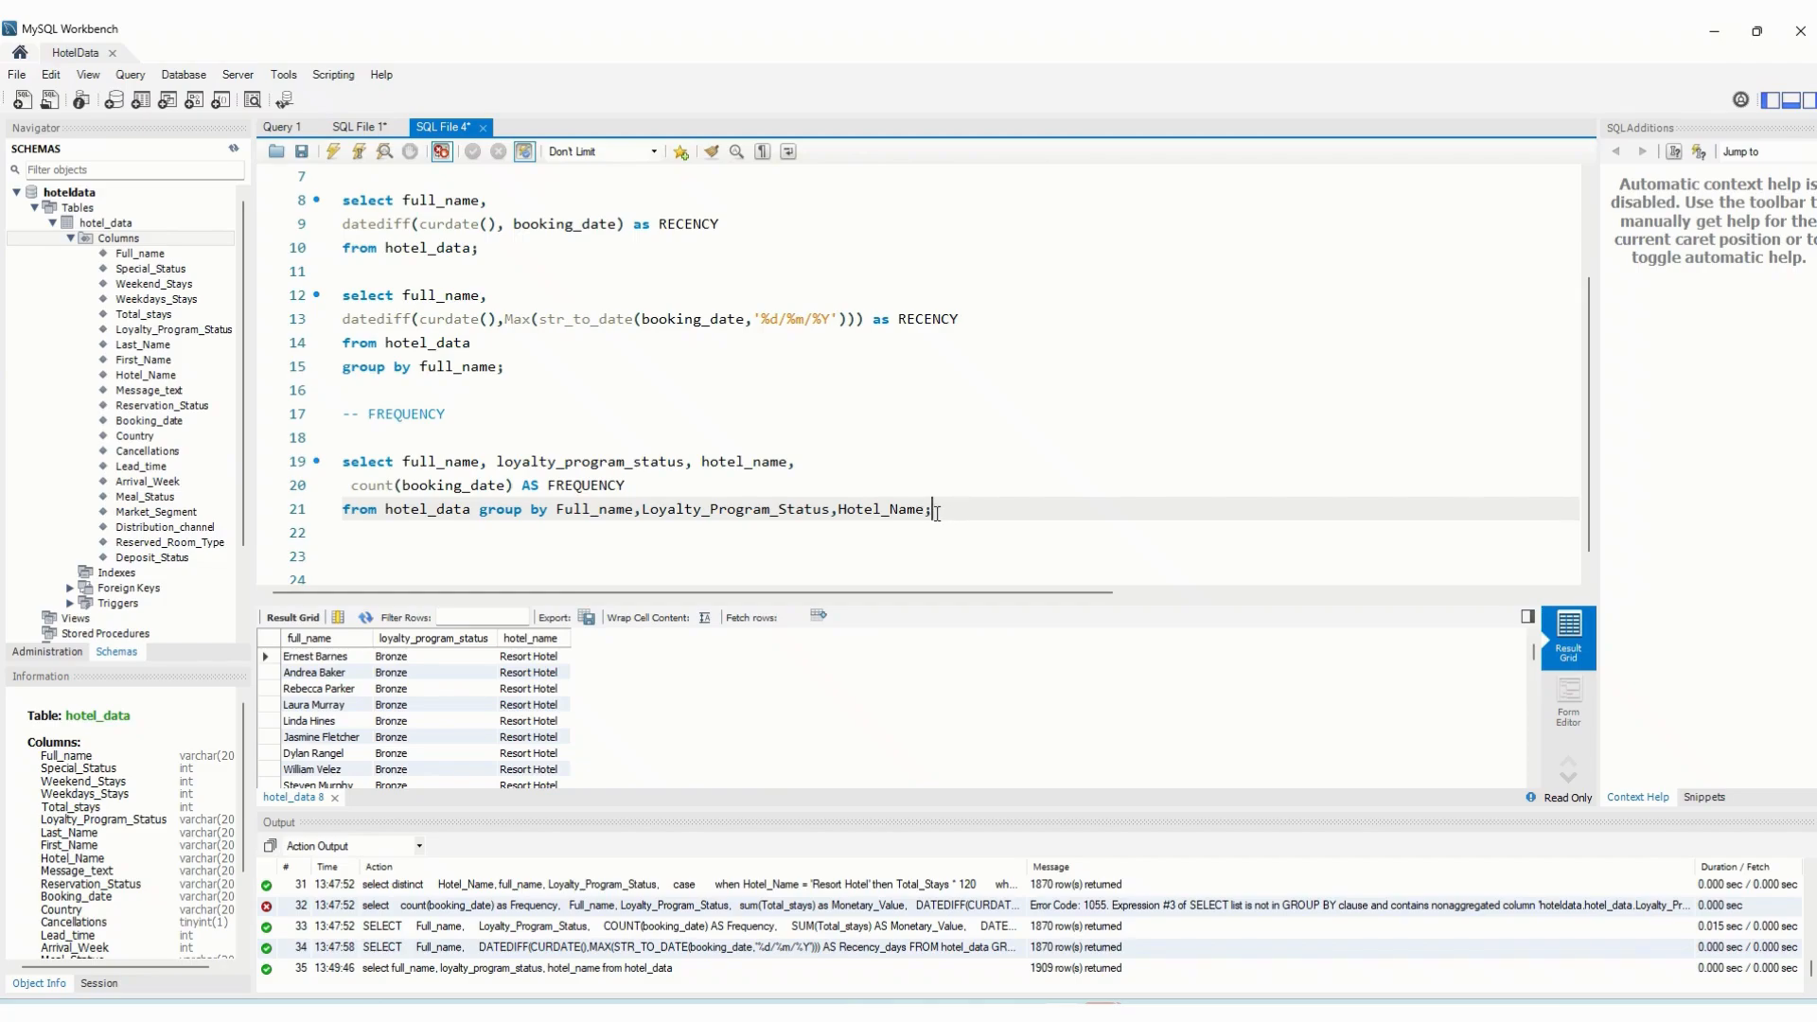
Run only the grouped select statement under the FREQUENCY comment
drag(933, 513, 340, 462)
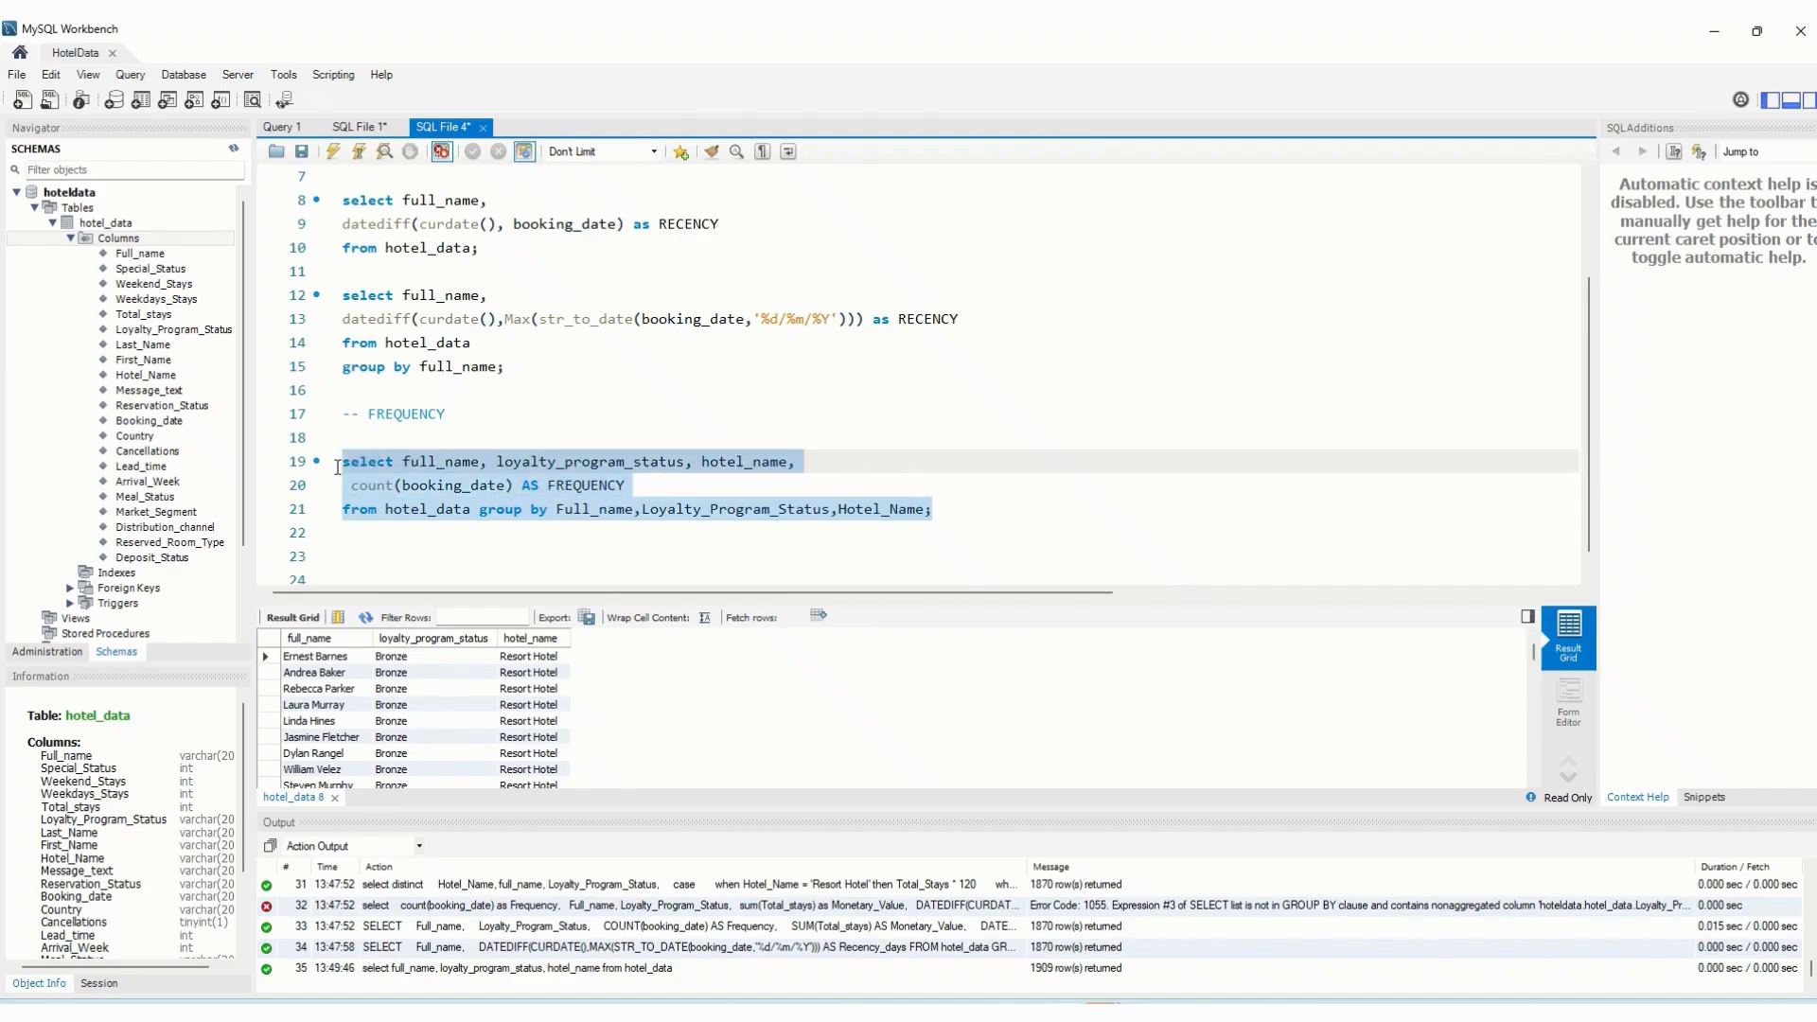
click(333, 151)
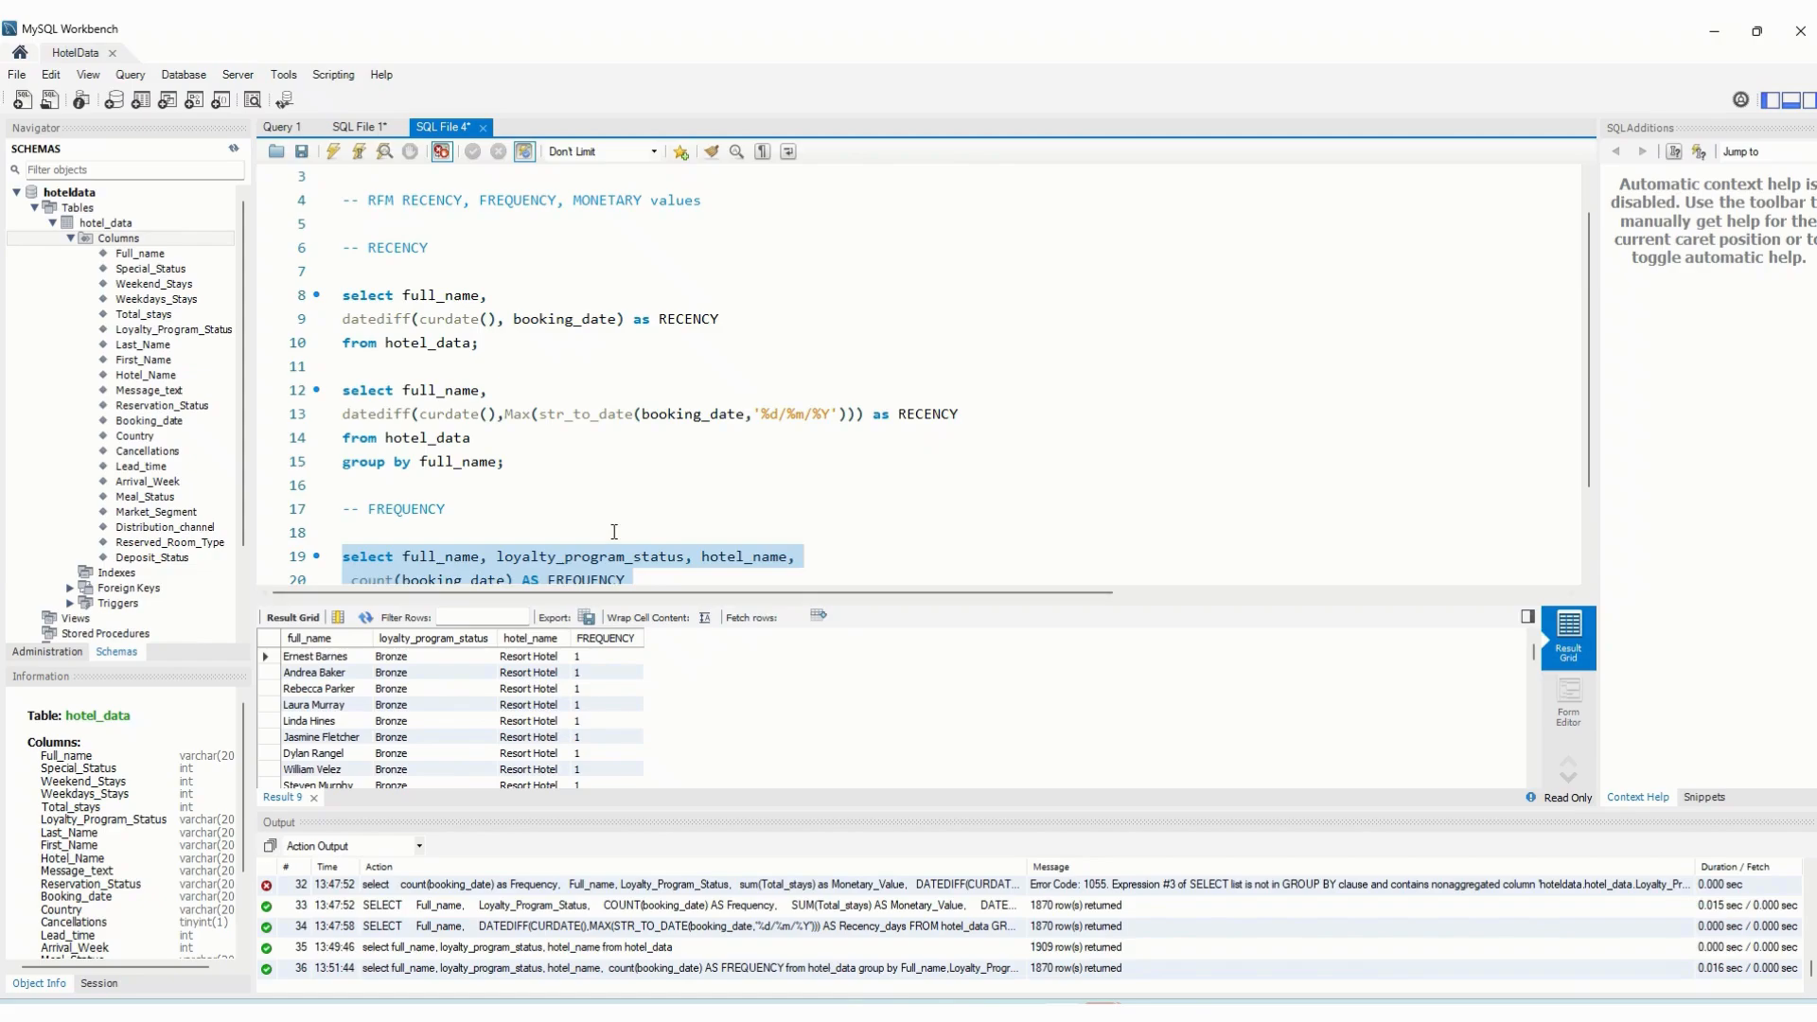
scroll(614, 530, down, 2)
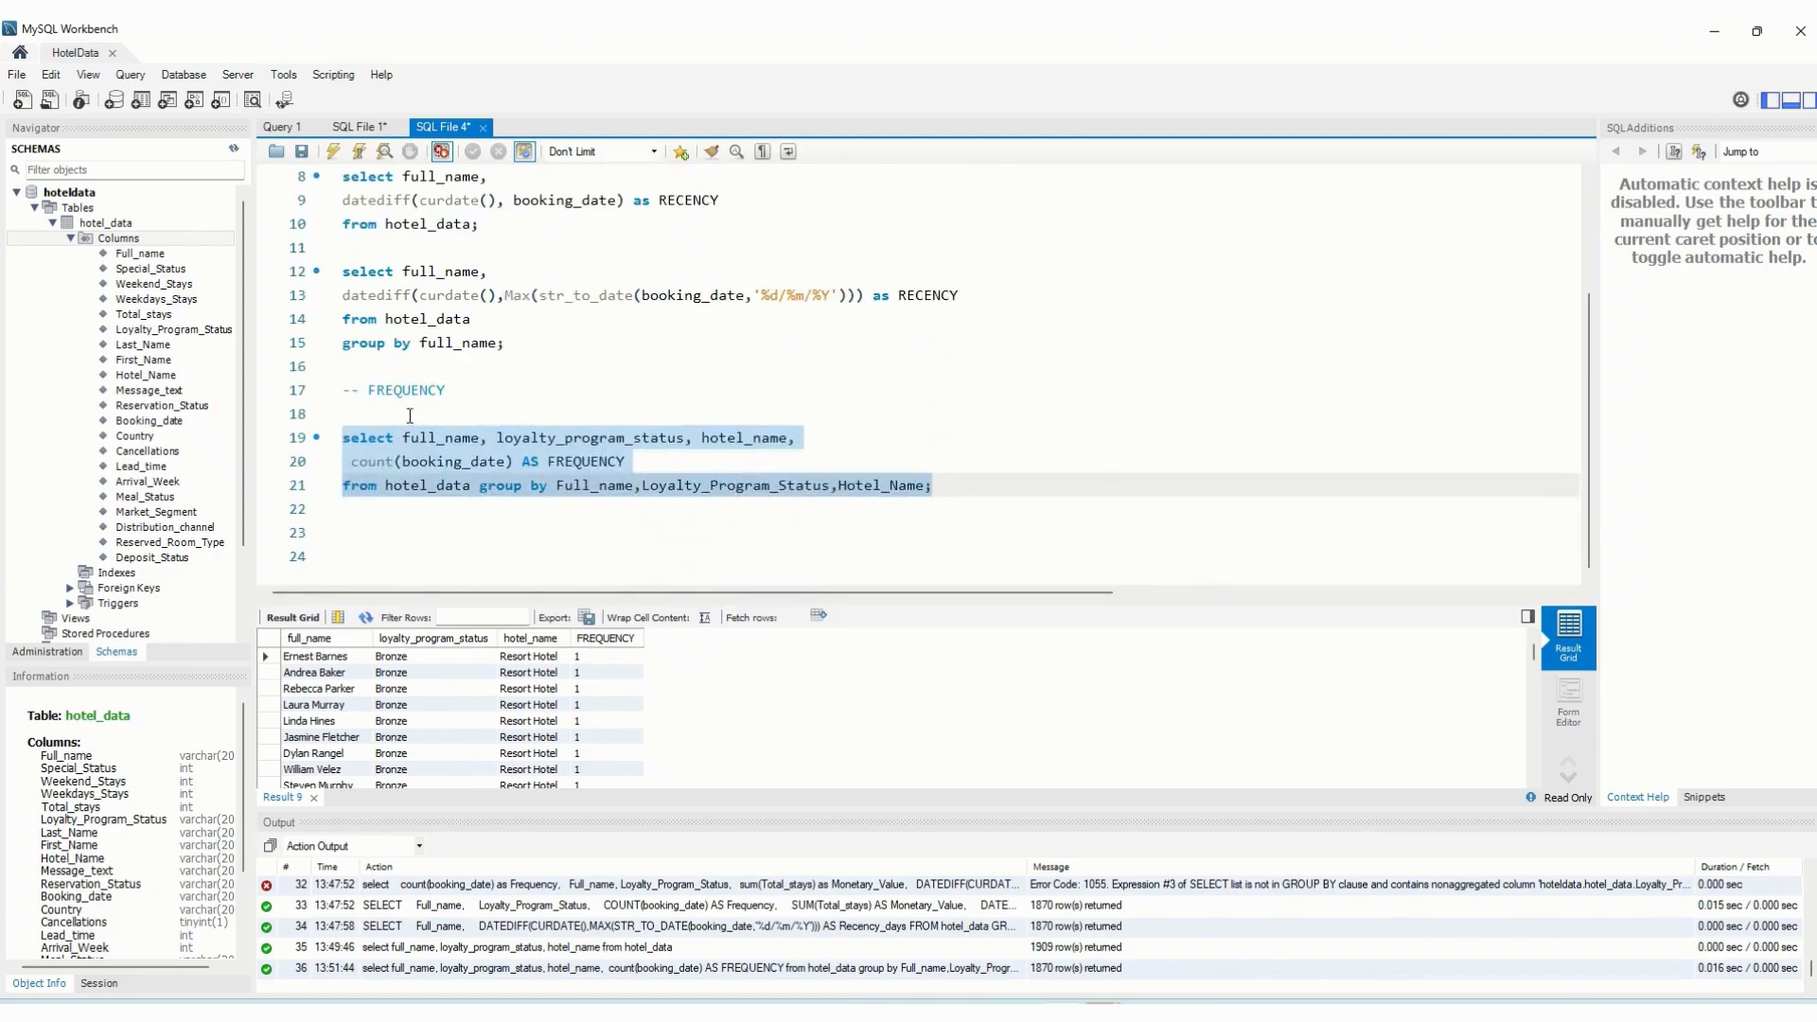
Add the comment "-- MONETARY VALUE" below the FREQUENCY query, followed by a blank line
click(957, 492)
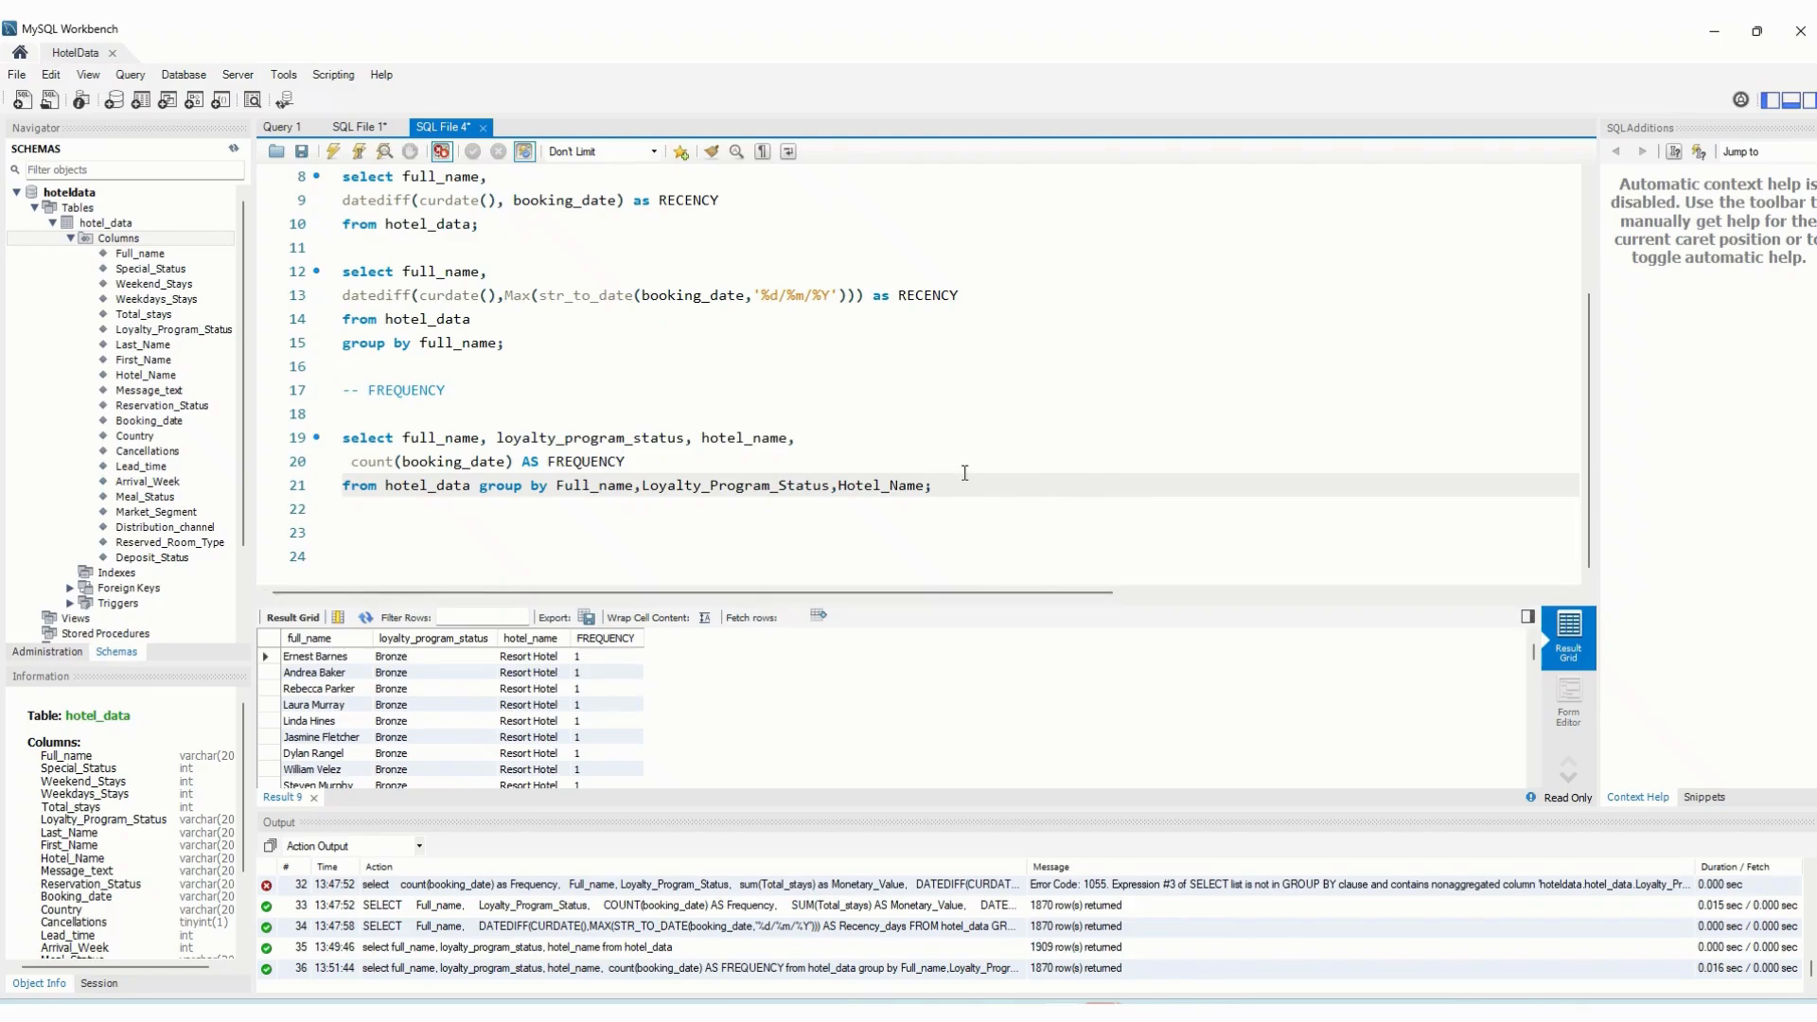
key(Return)
key(Return)
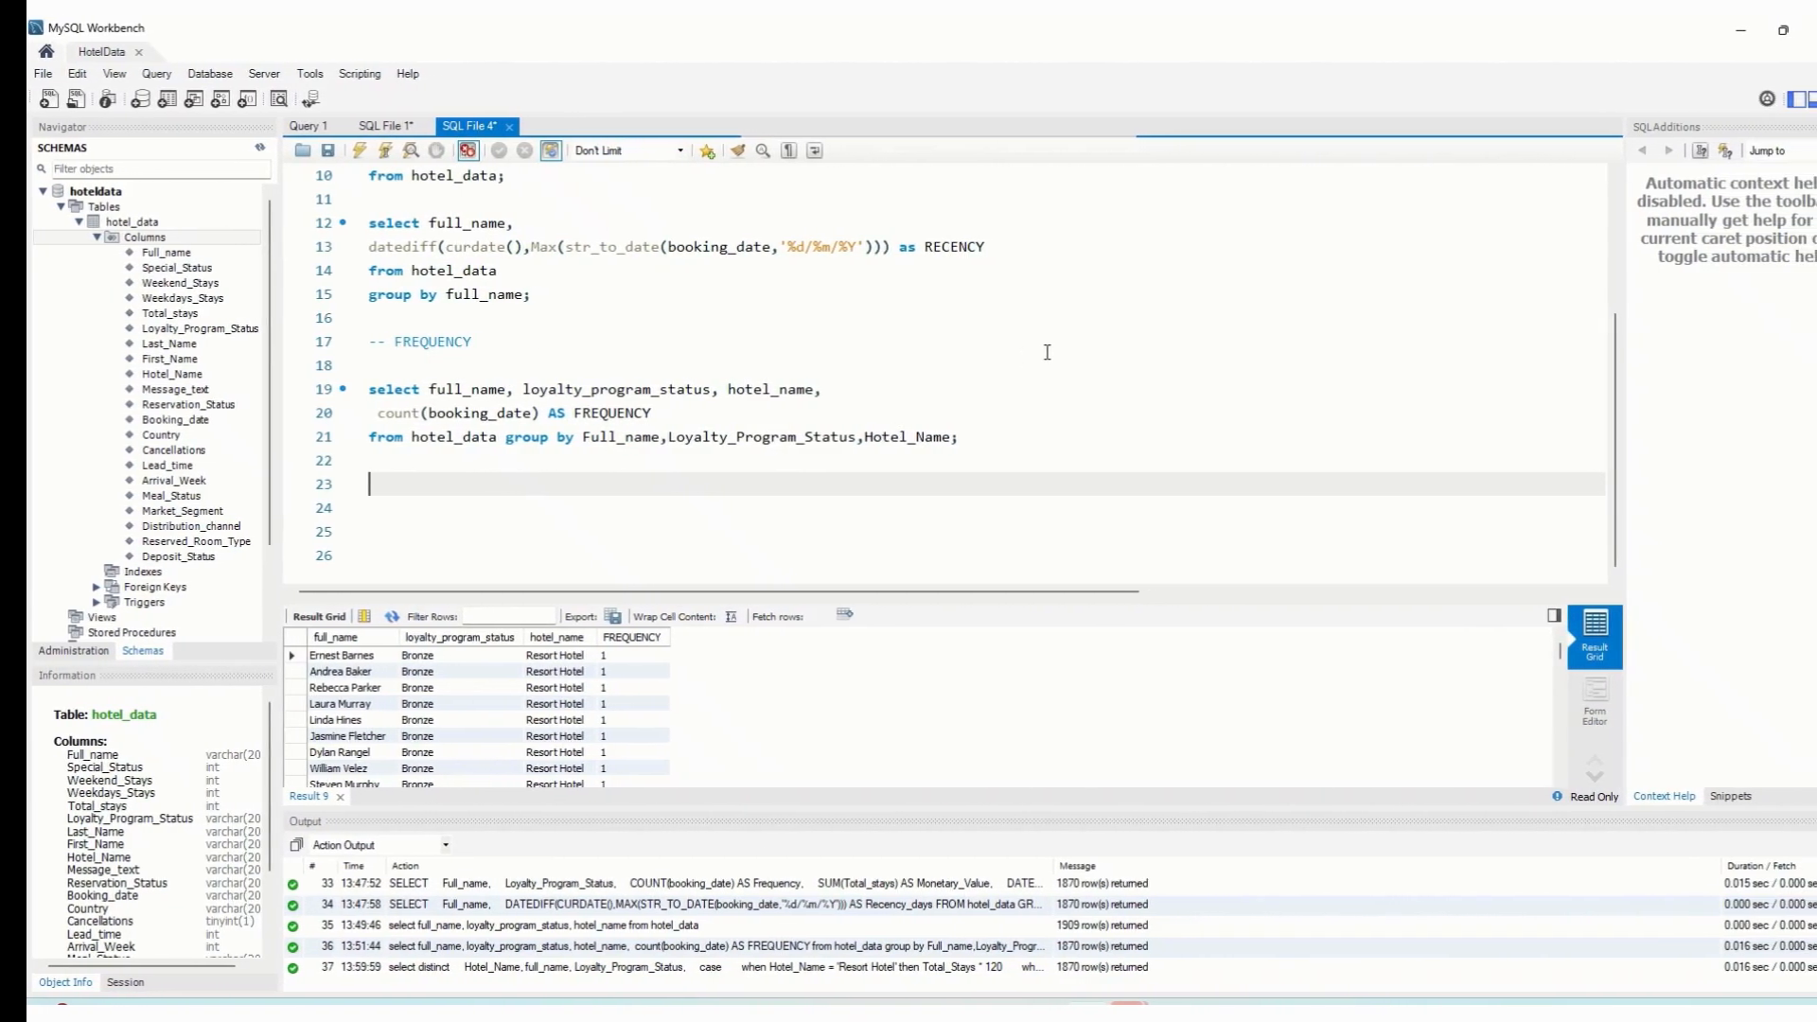
text(--)
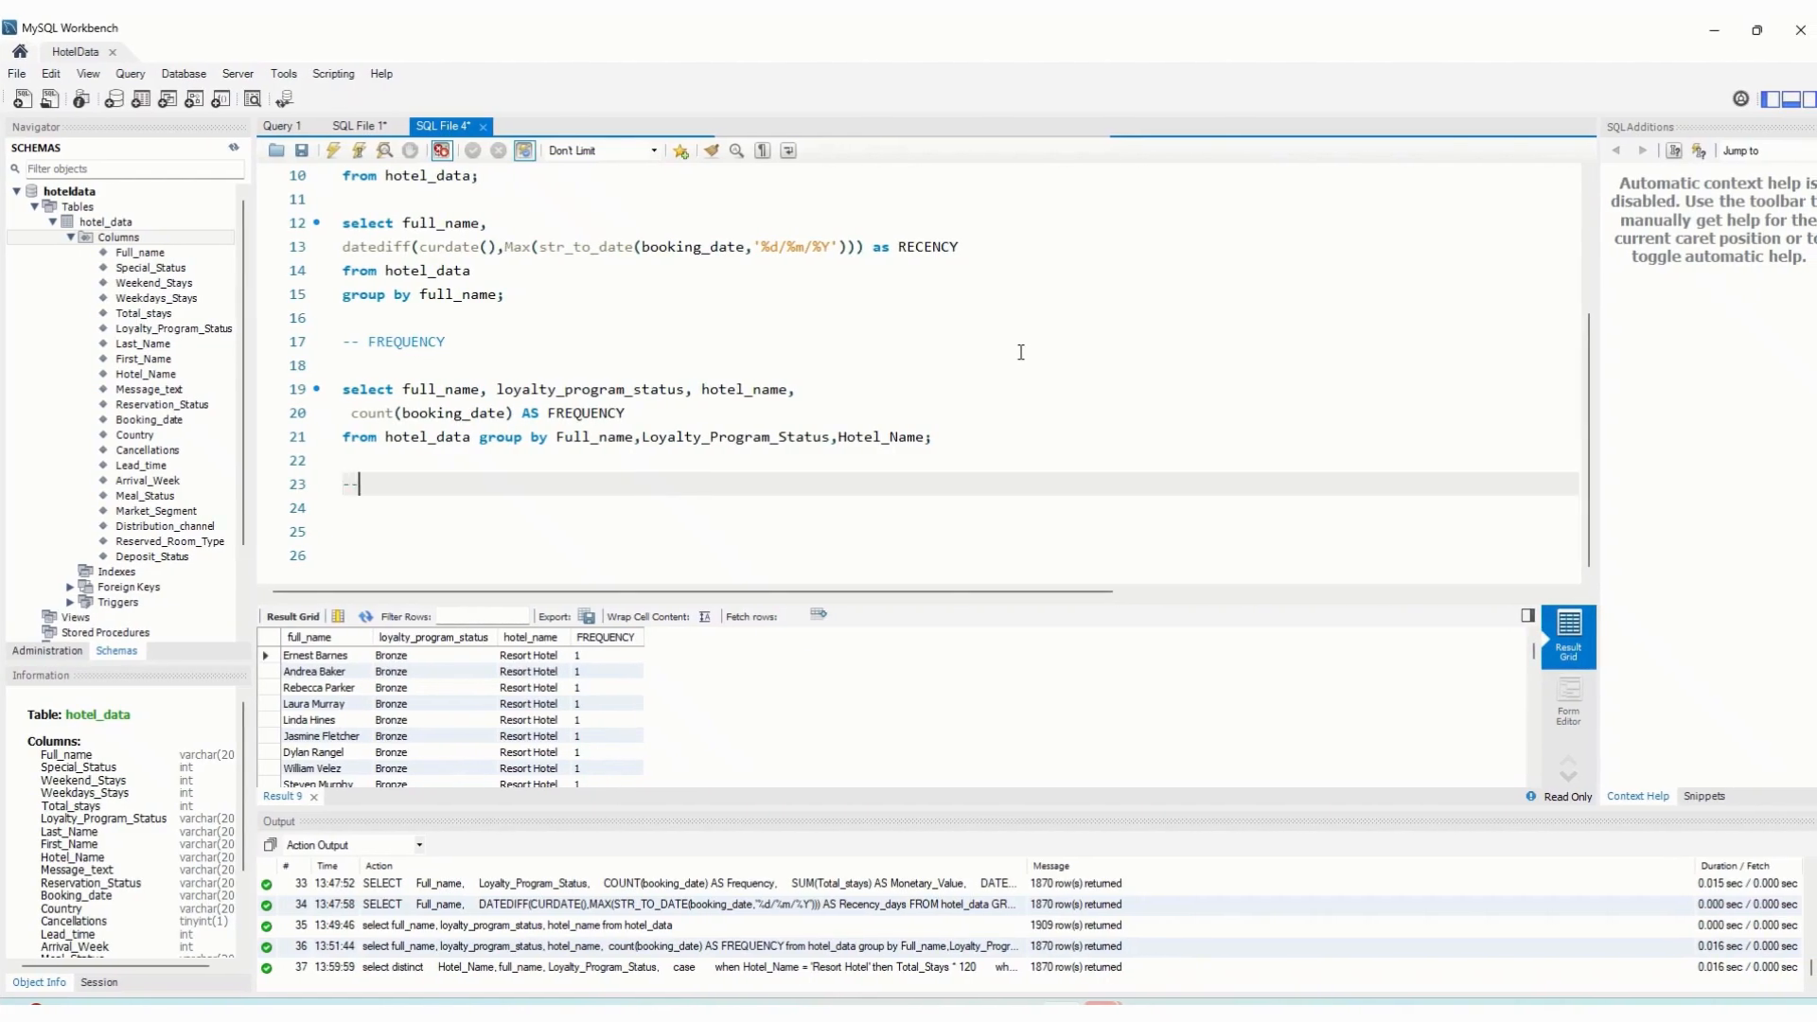
text( M)
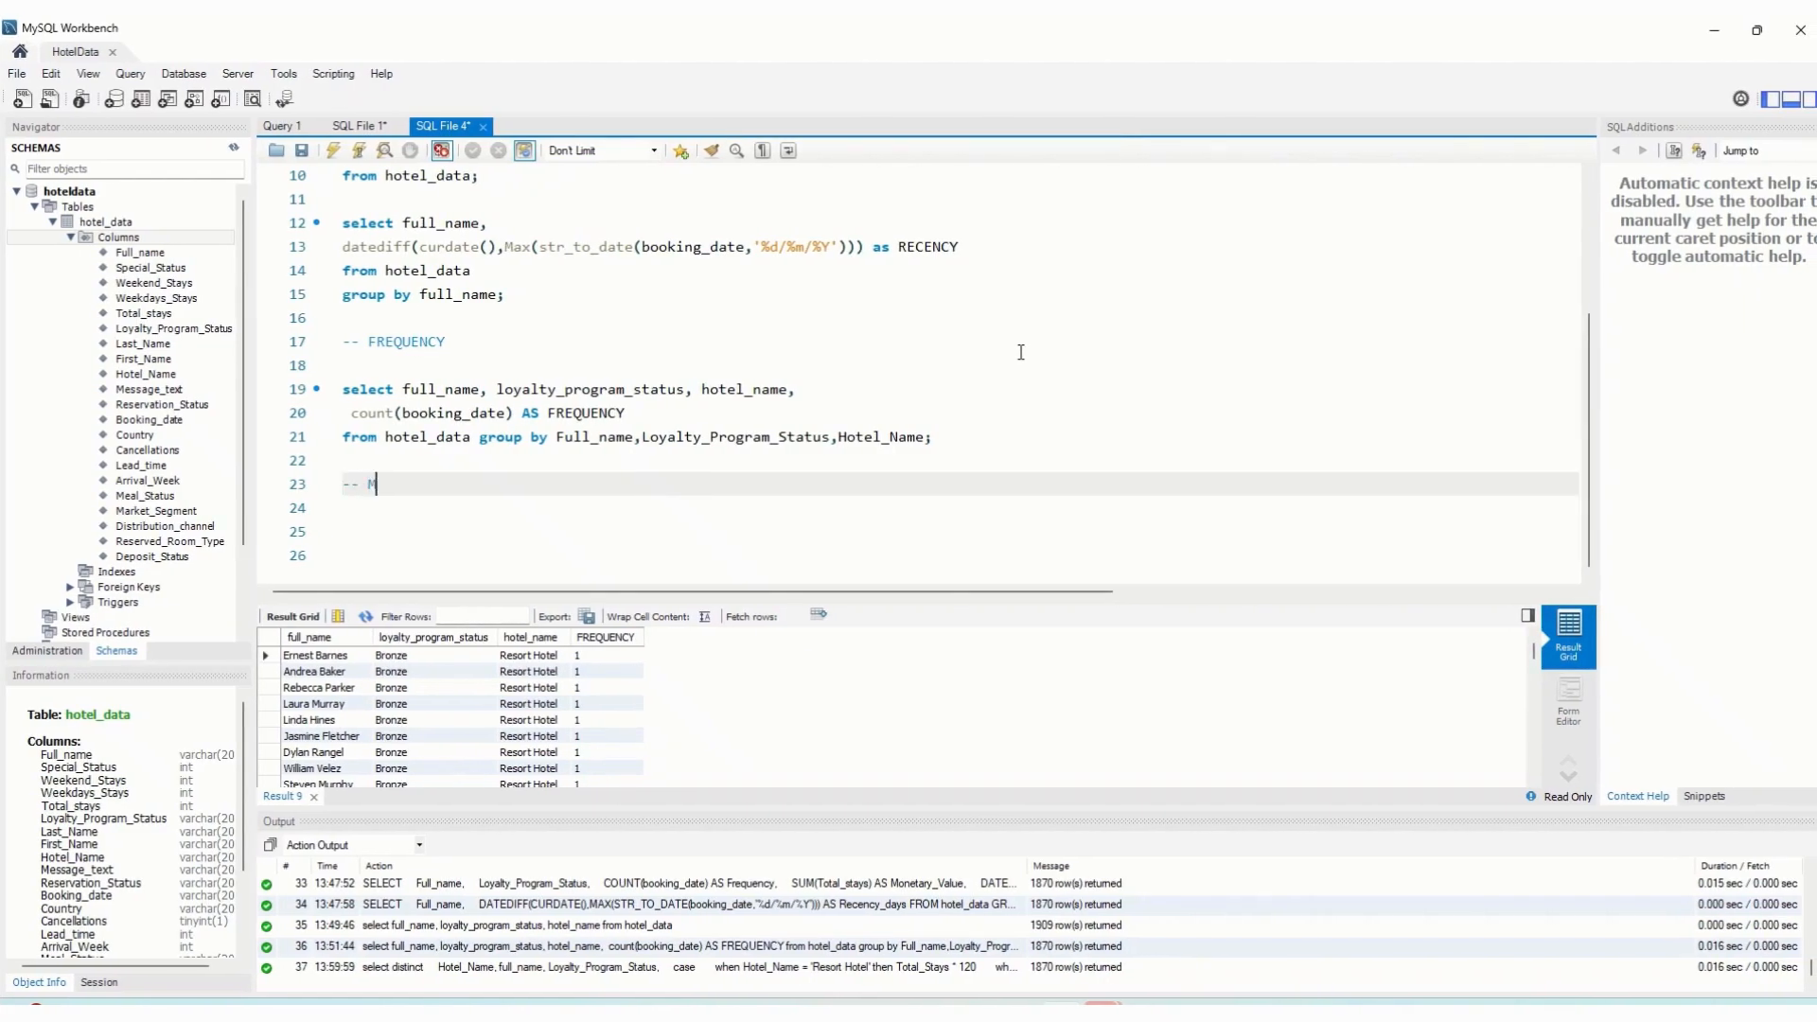
text(onetar)
key(BackSpace)
key(BackSpace)
key(BackSpace)
key(BackSpace)
key(BackSpace)
key(BackSpace)
key(BackSpace)
key(BackSpace)
text(MONE)
text(TOR)
key(BackSpace)
key(BackSpace)
text(ARY VALUe)
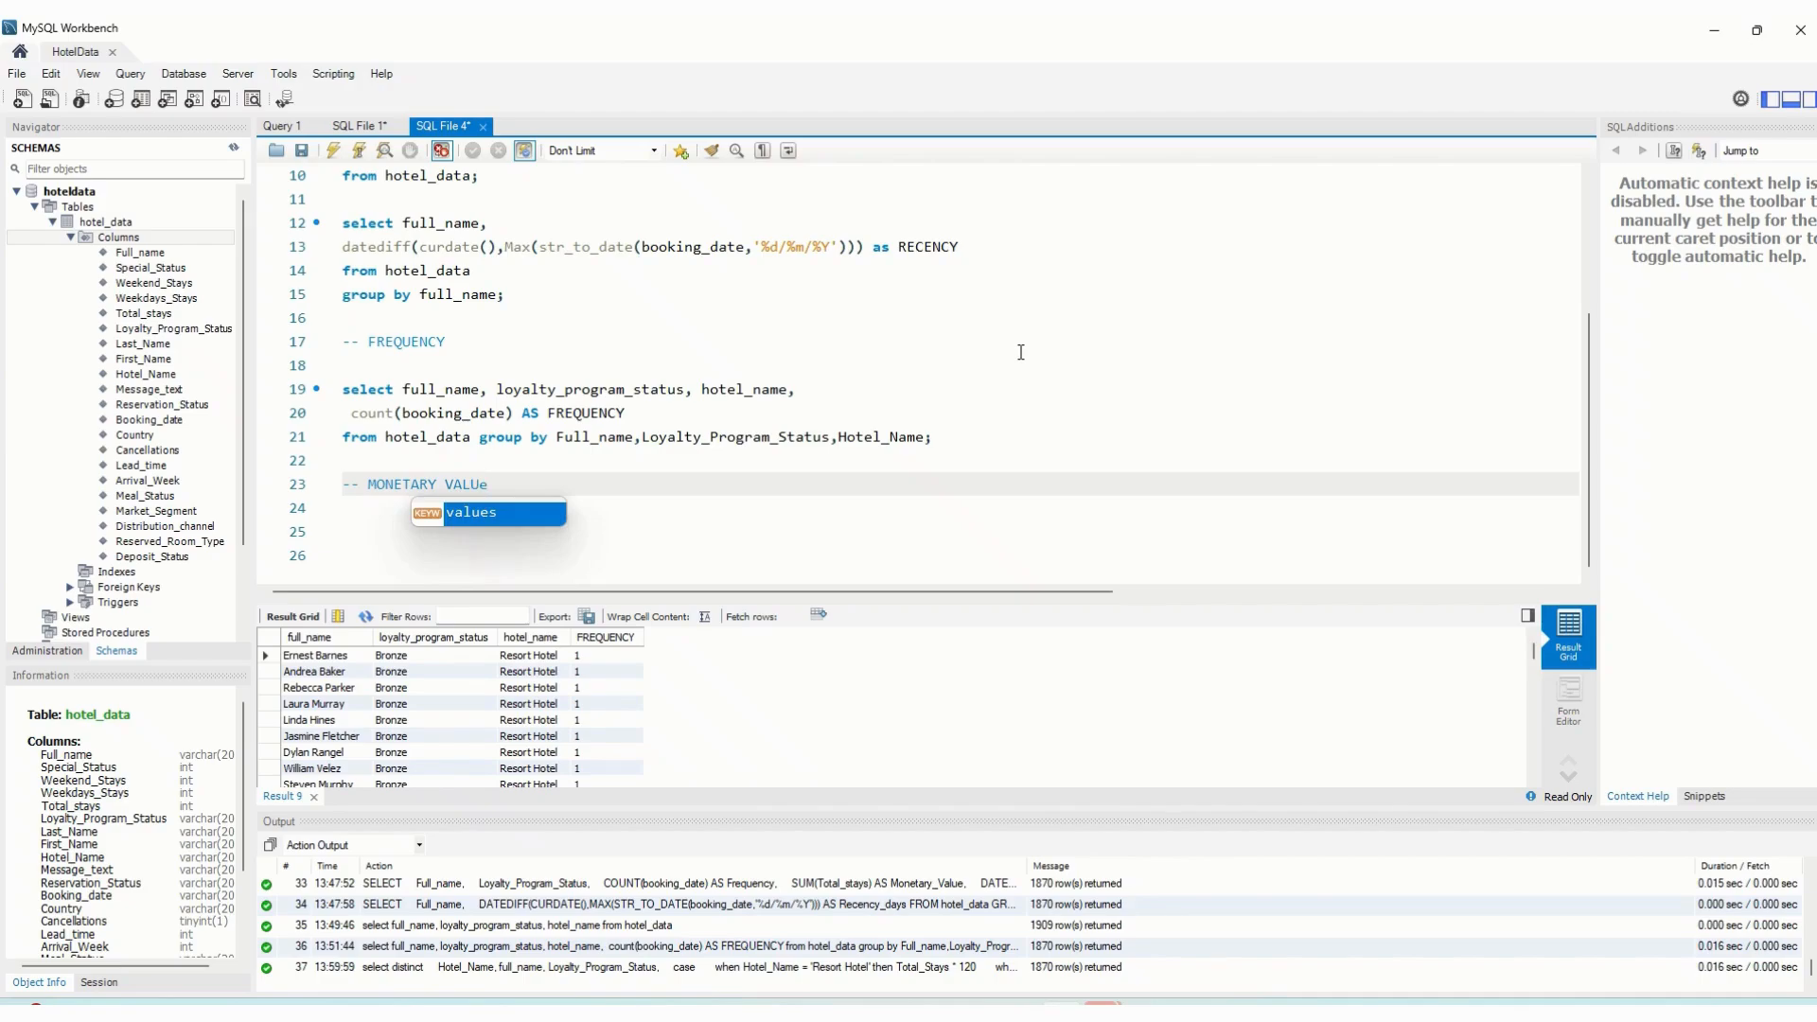
key(BackSpace)
text(E)
click(625, 506)
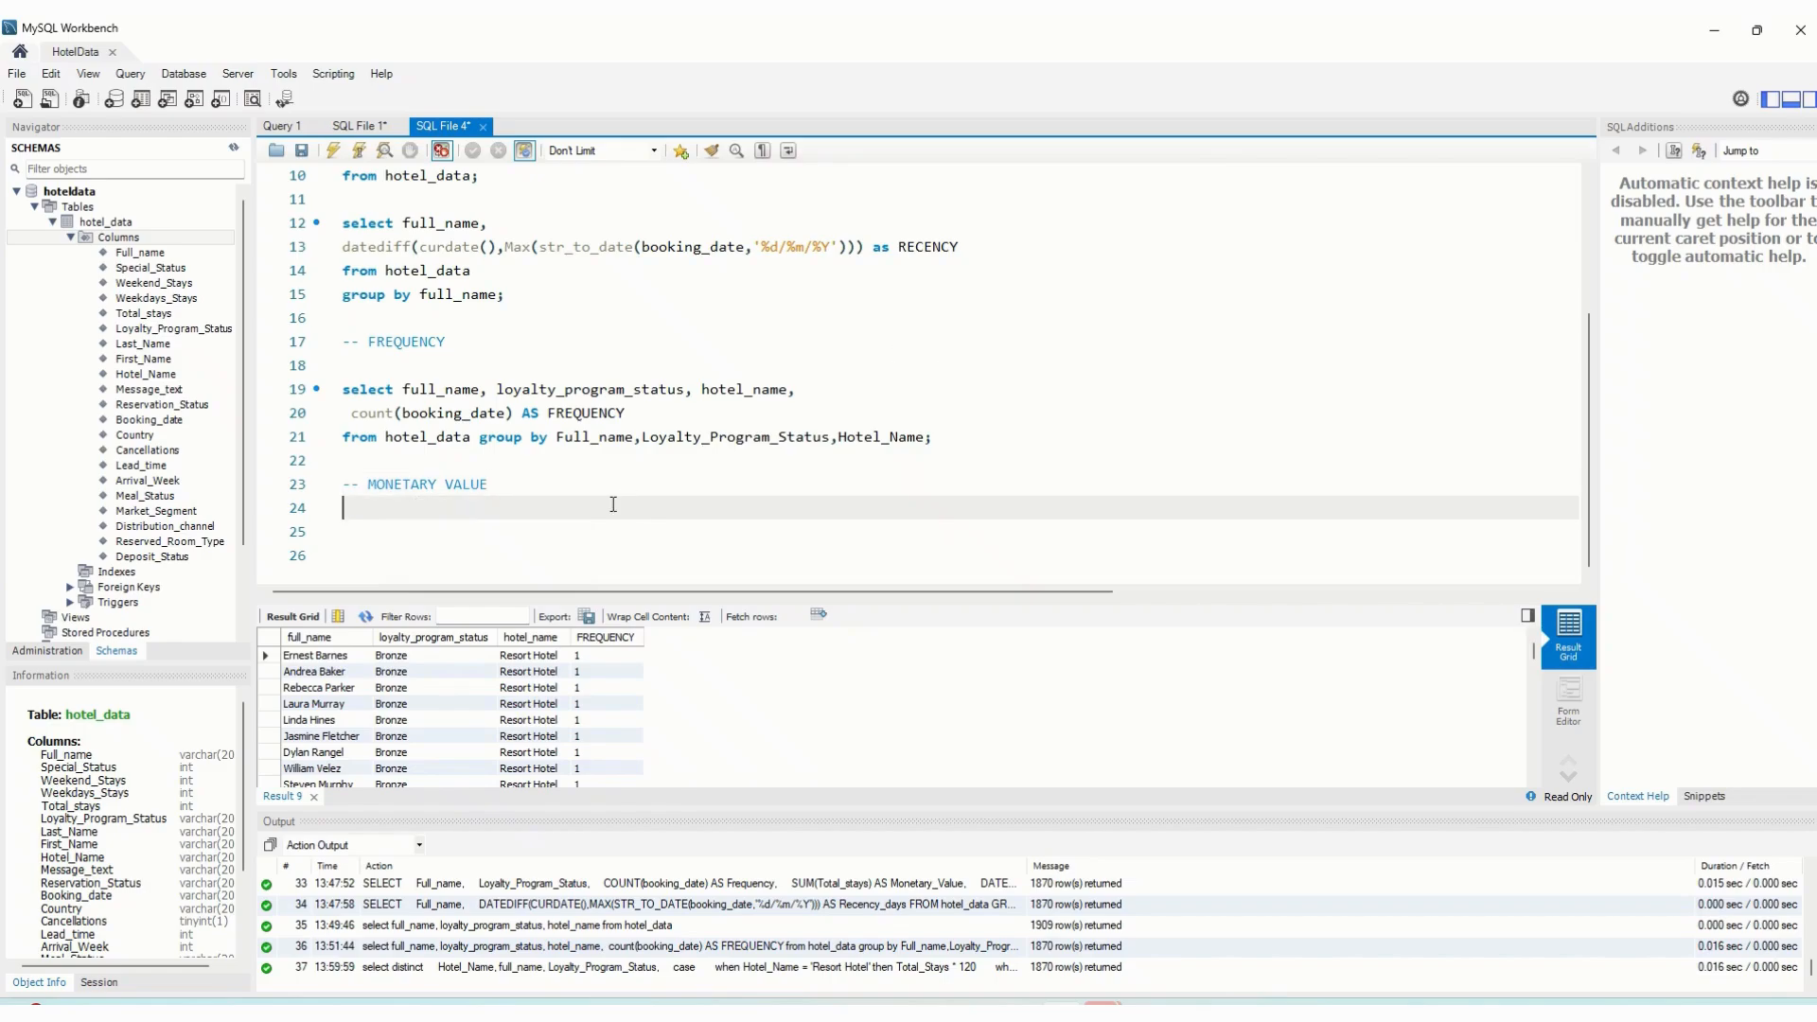
key(Return)
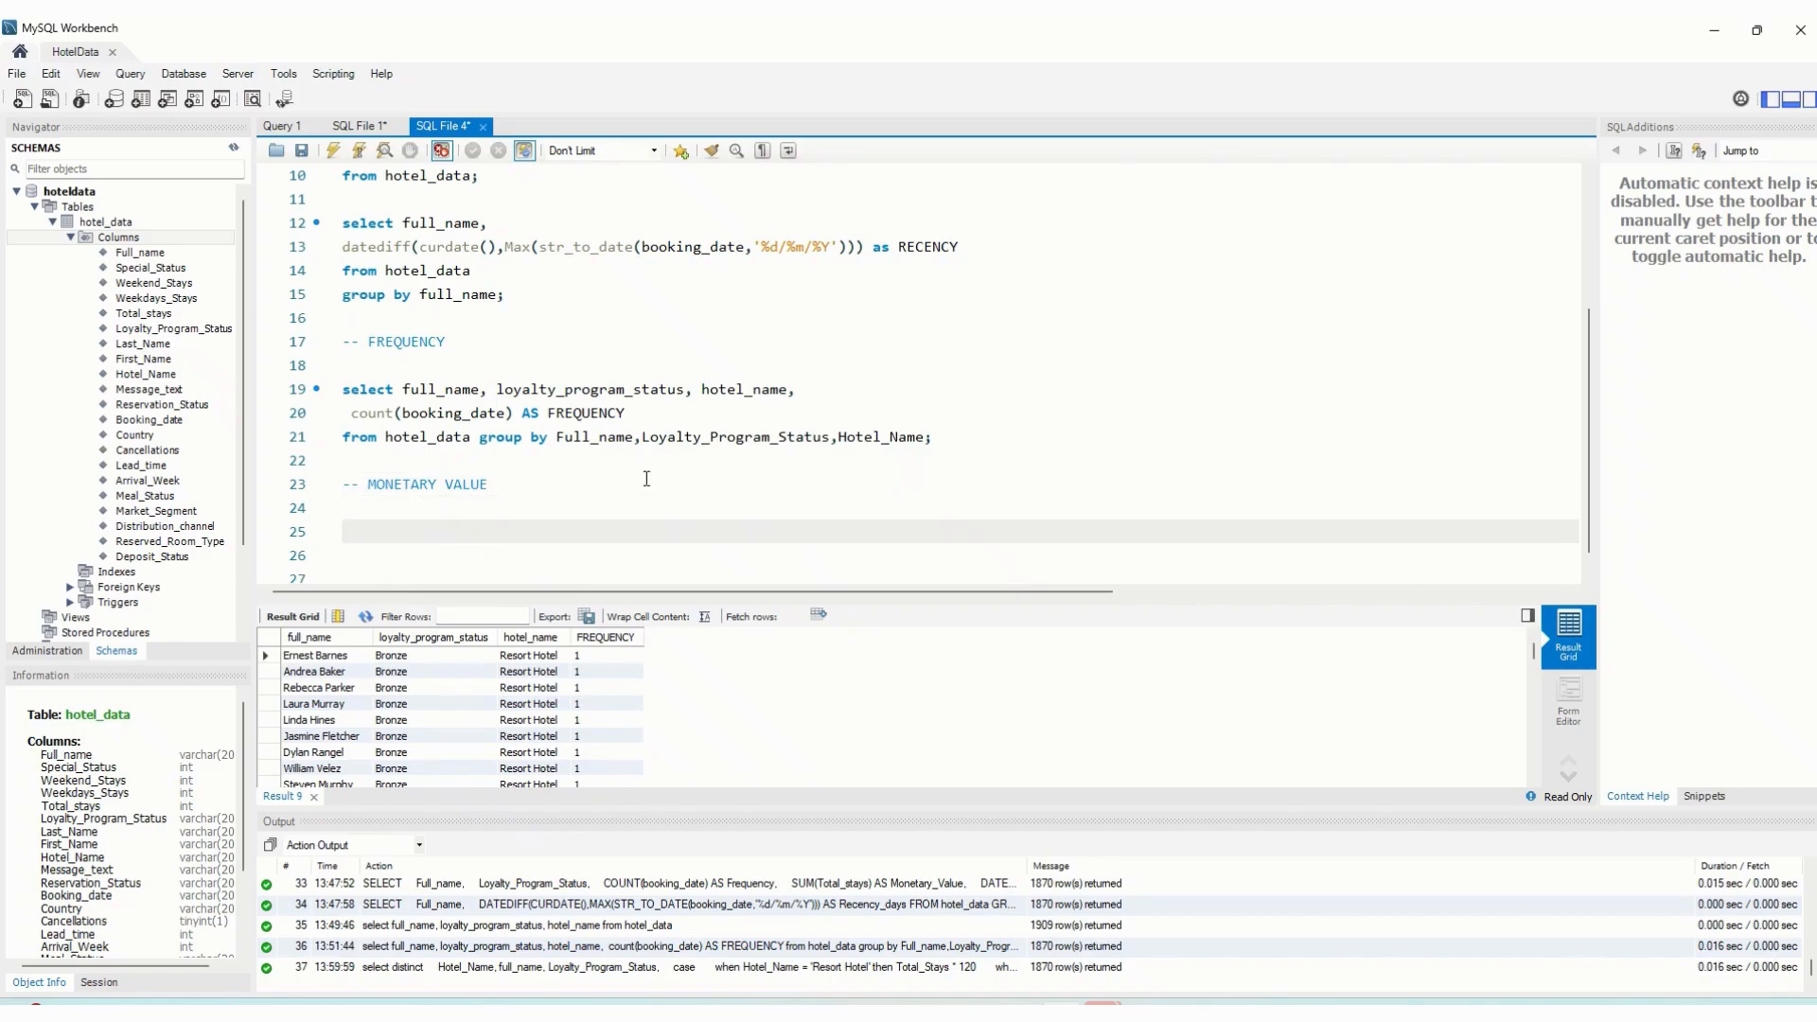
scroll(679, 464, down, 1)
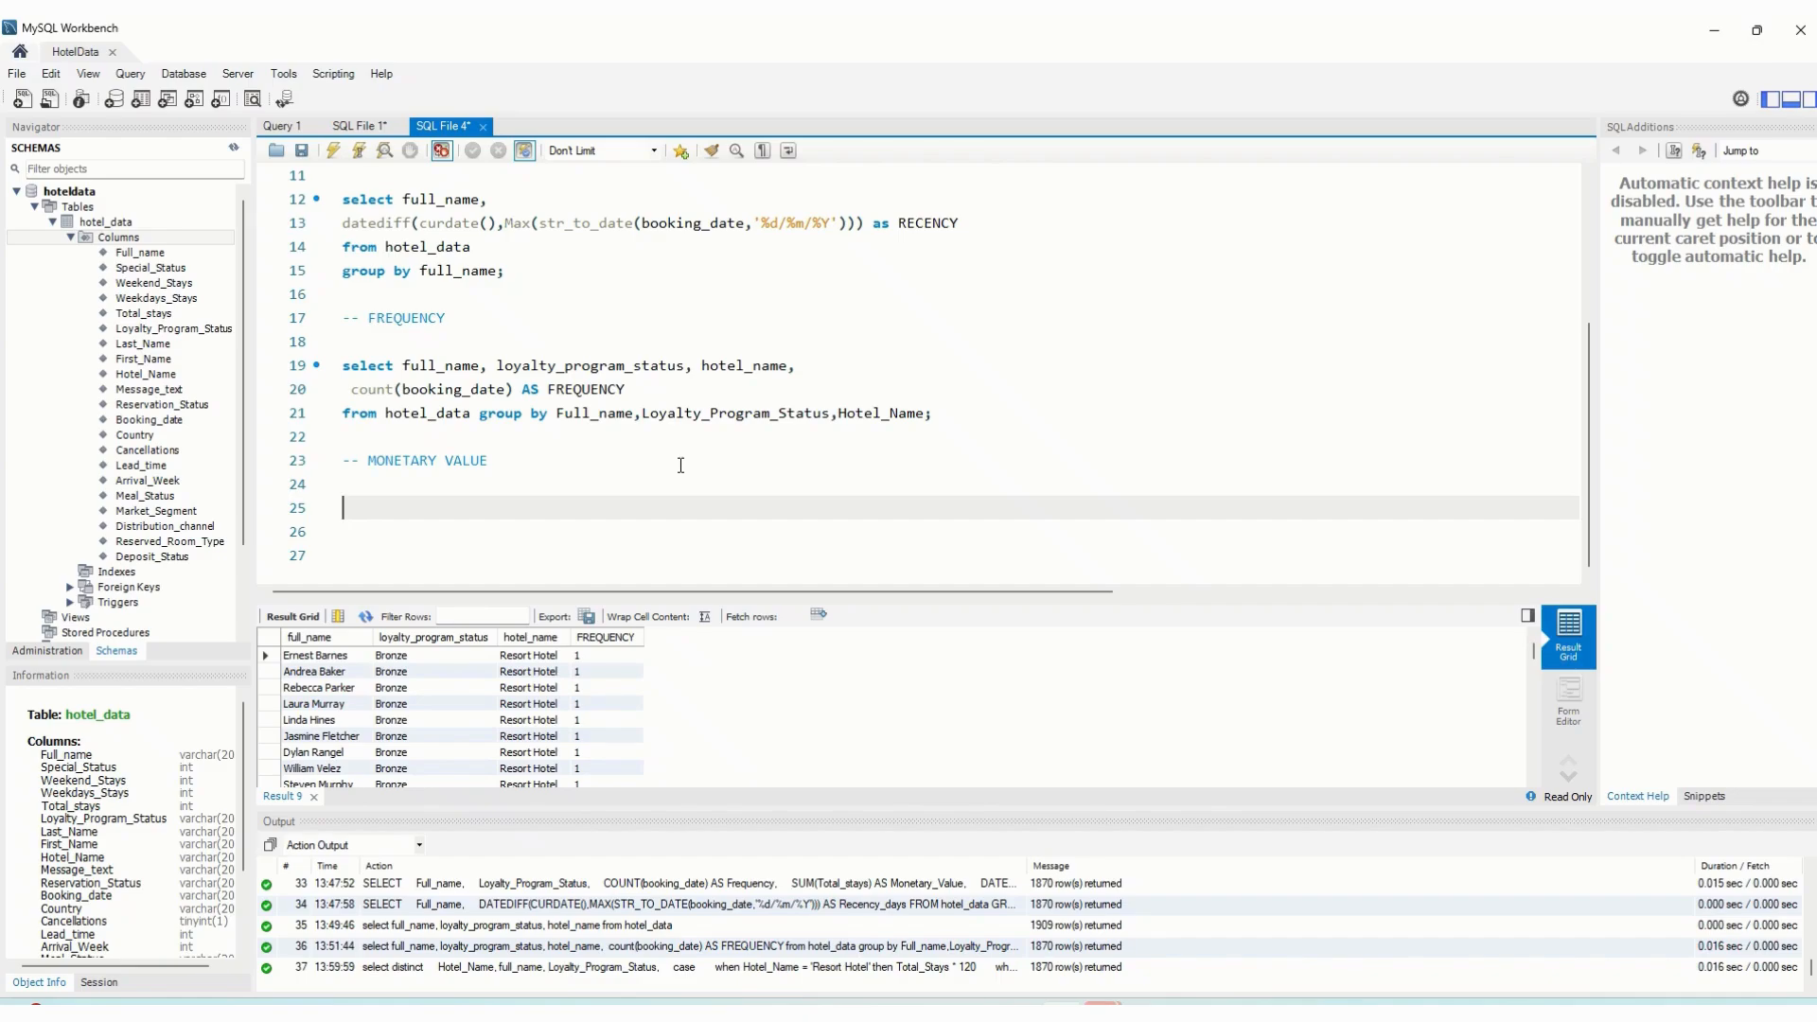
Consult the monetary value query in SQL File 1 and begin a "select distinct" statement under the MONETARY VALUE comment in SQL File 4
click(358, 126)
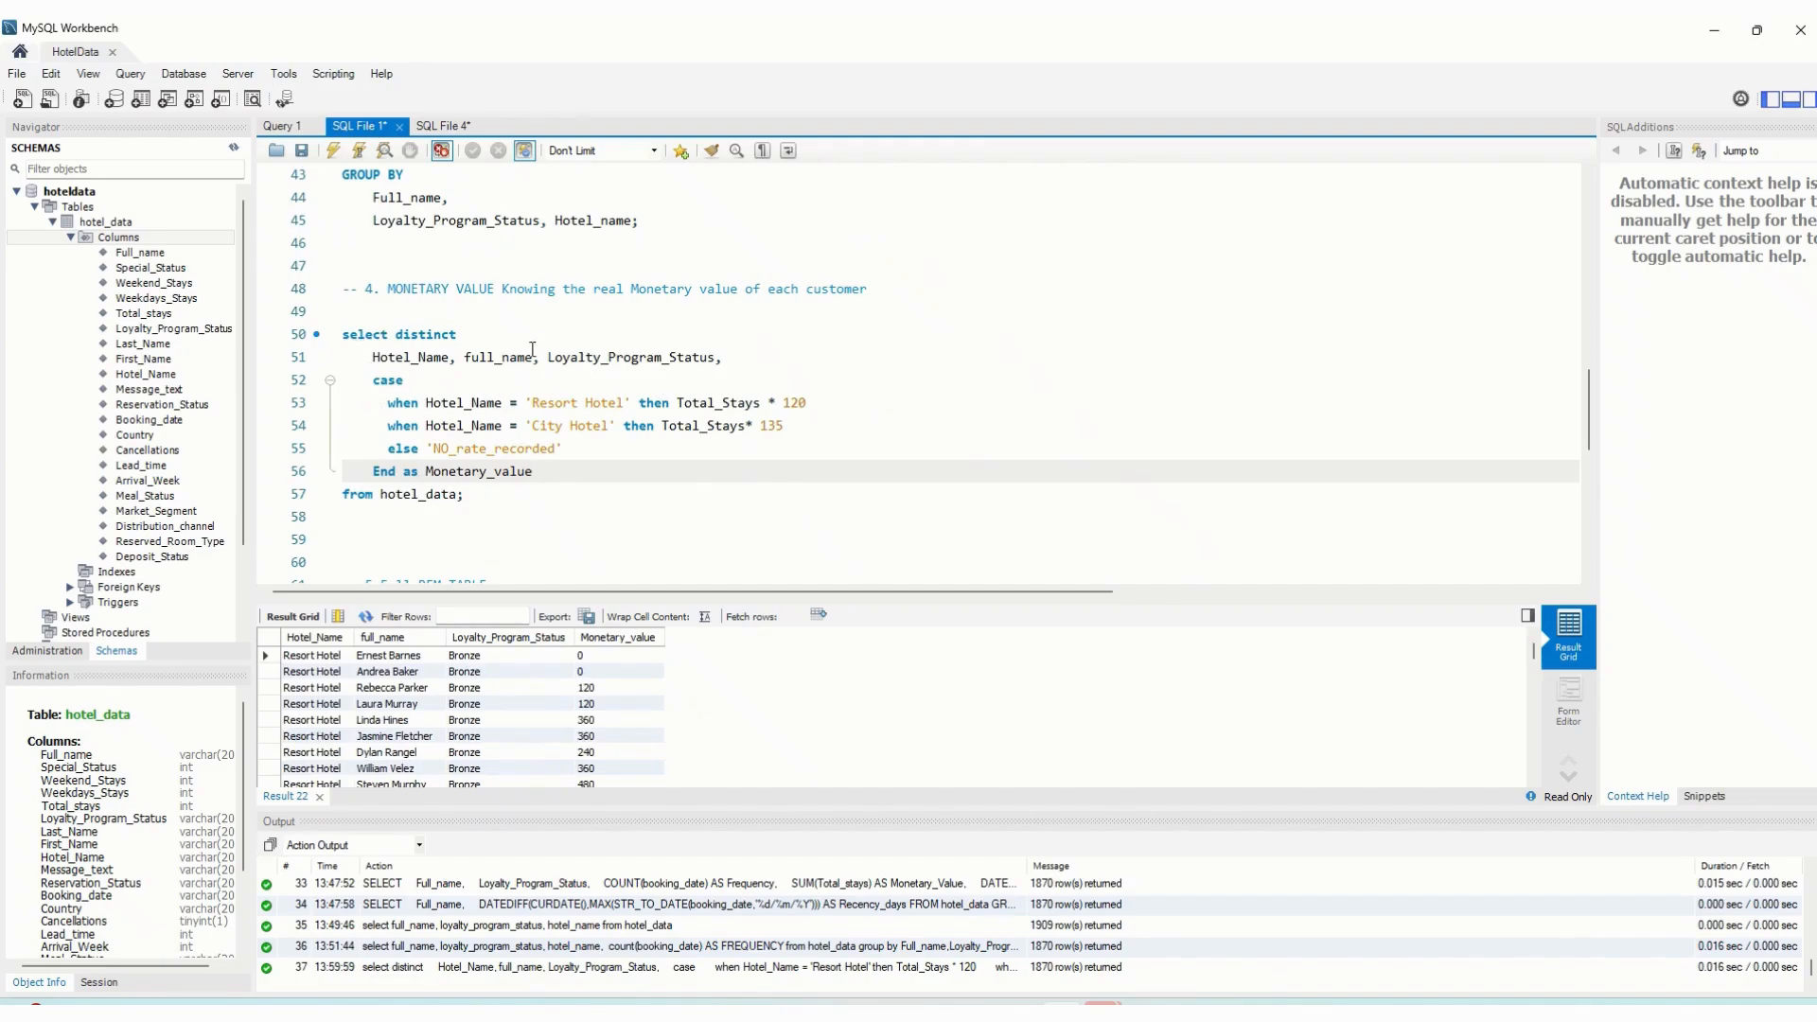
click(440, 127)
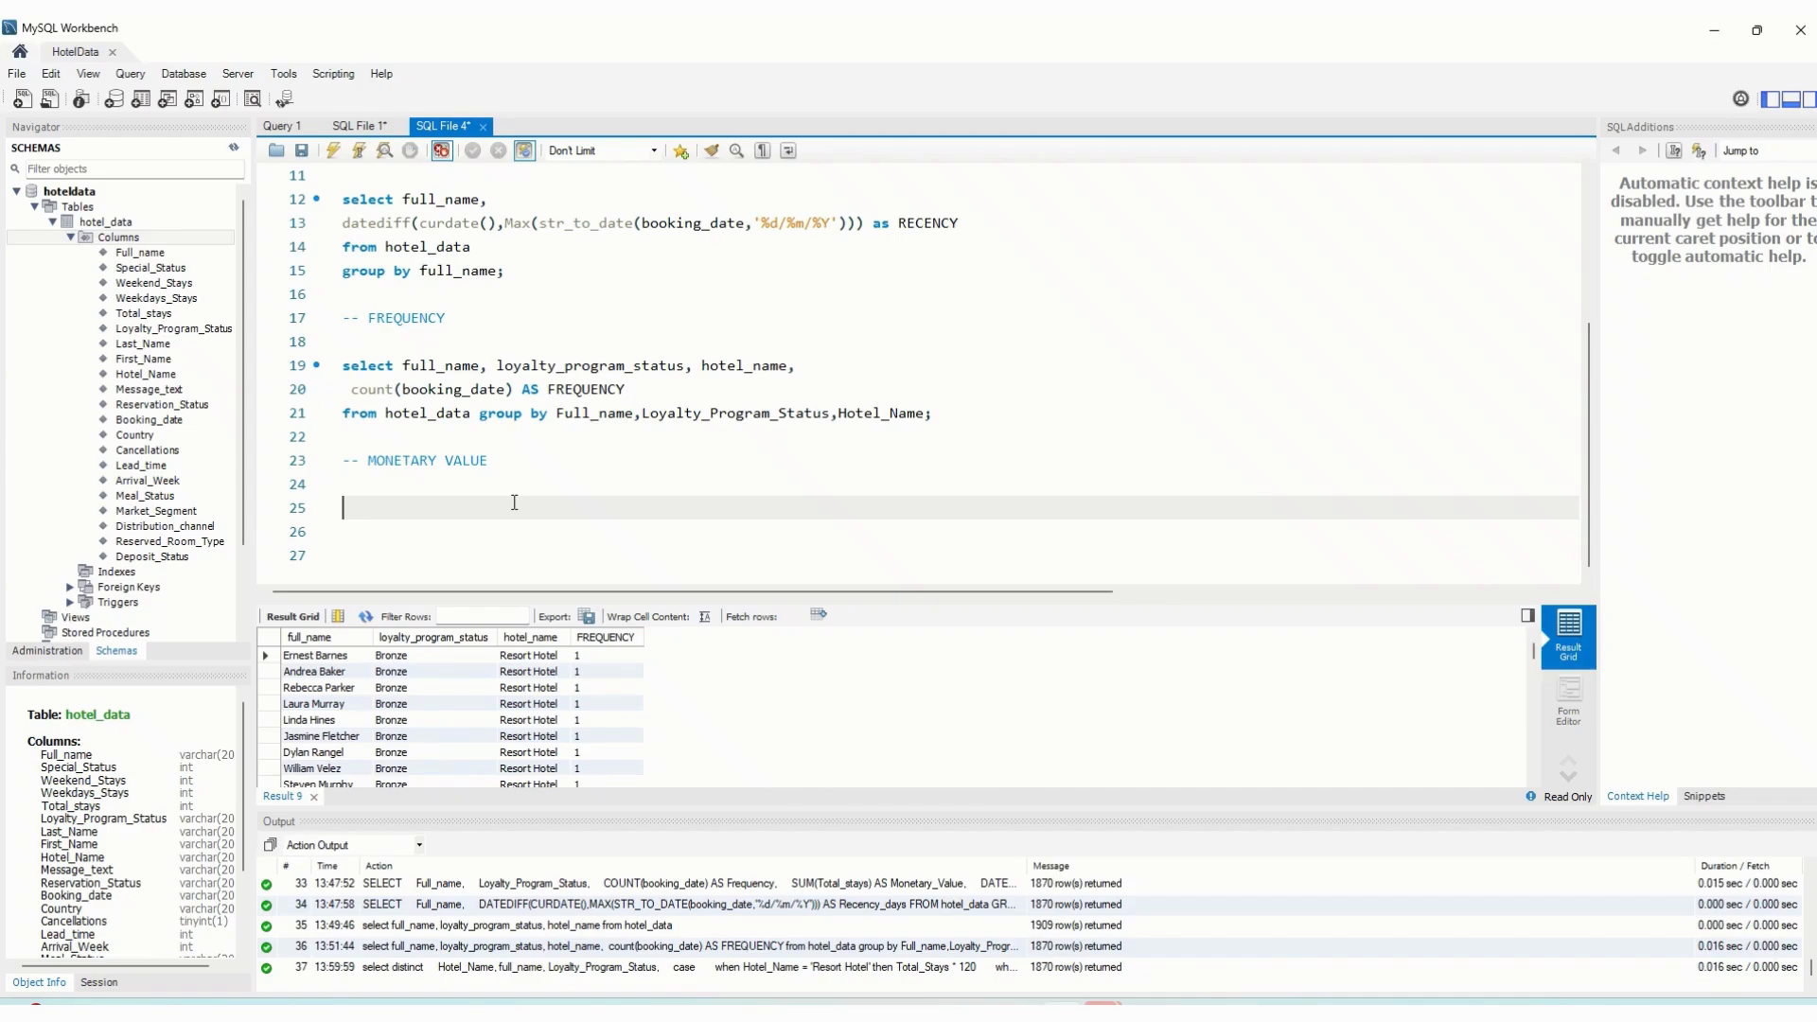
text(select di)
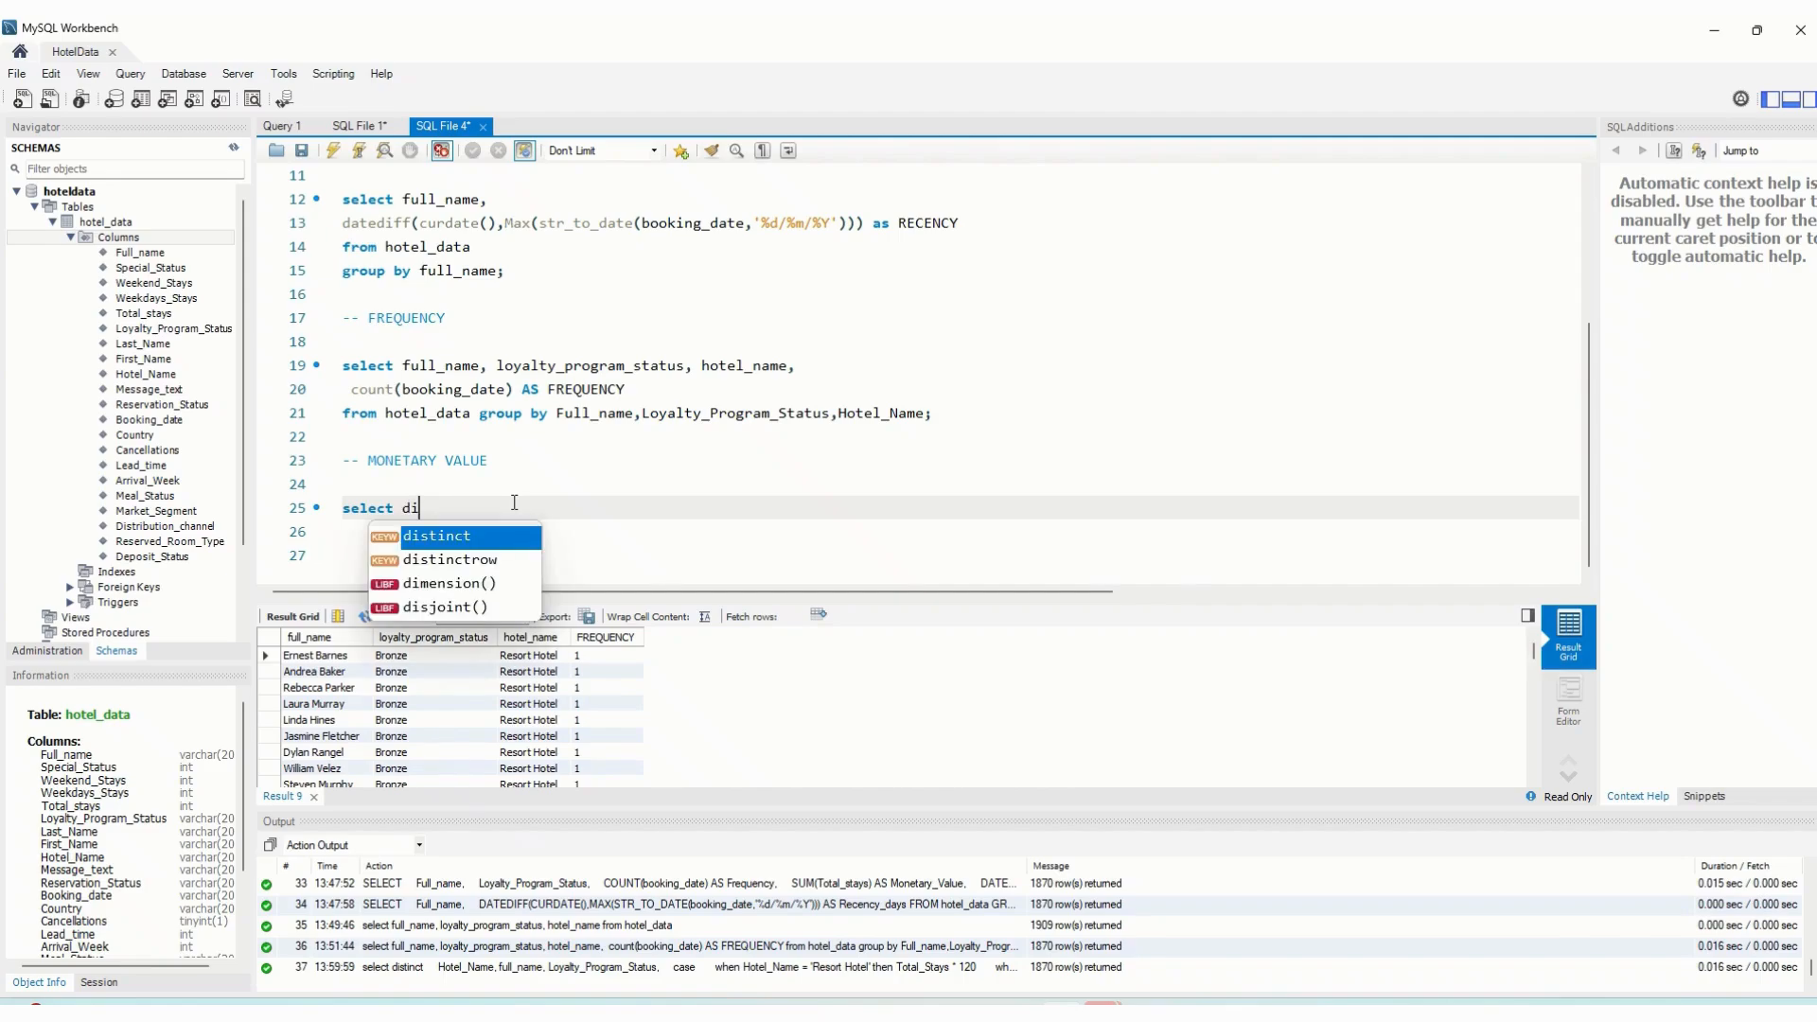
double_click(460, 537)
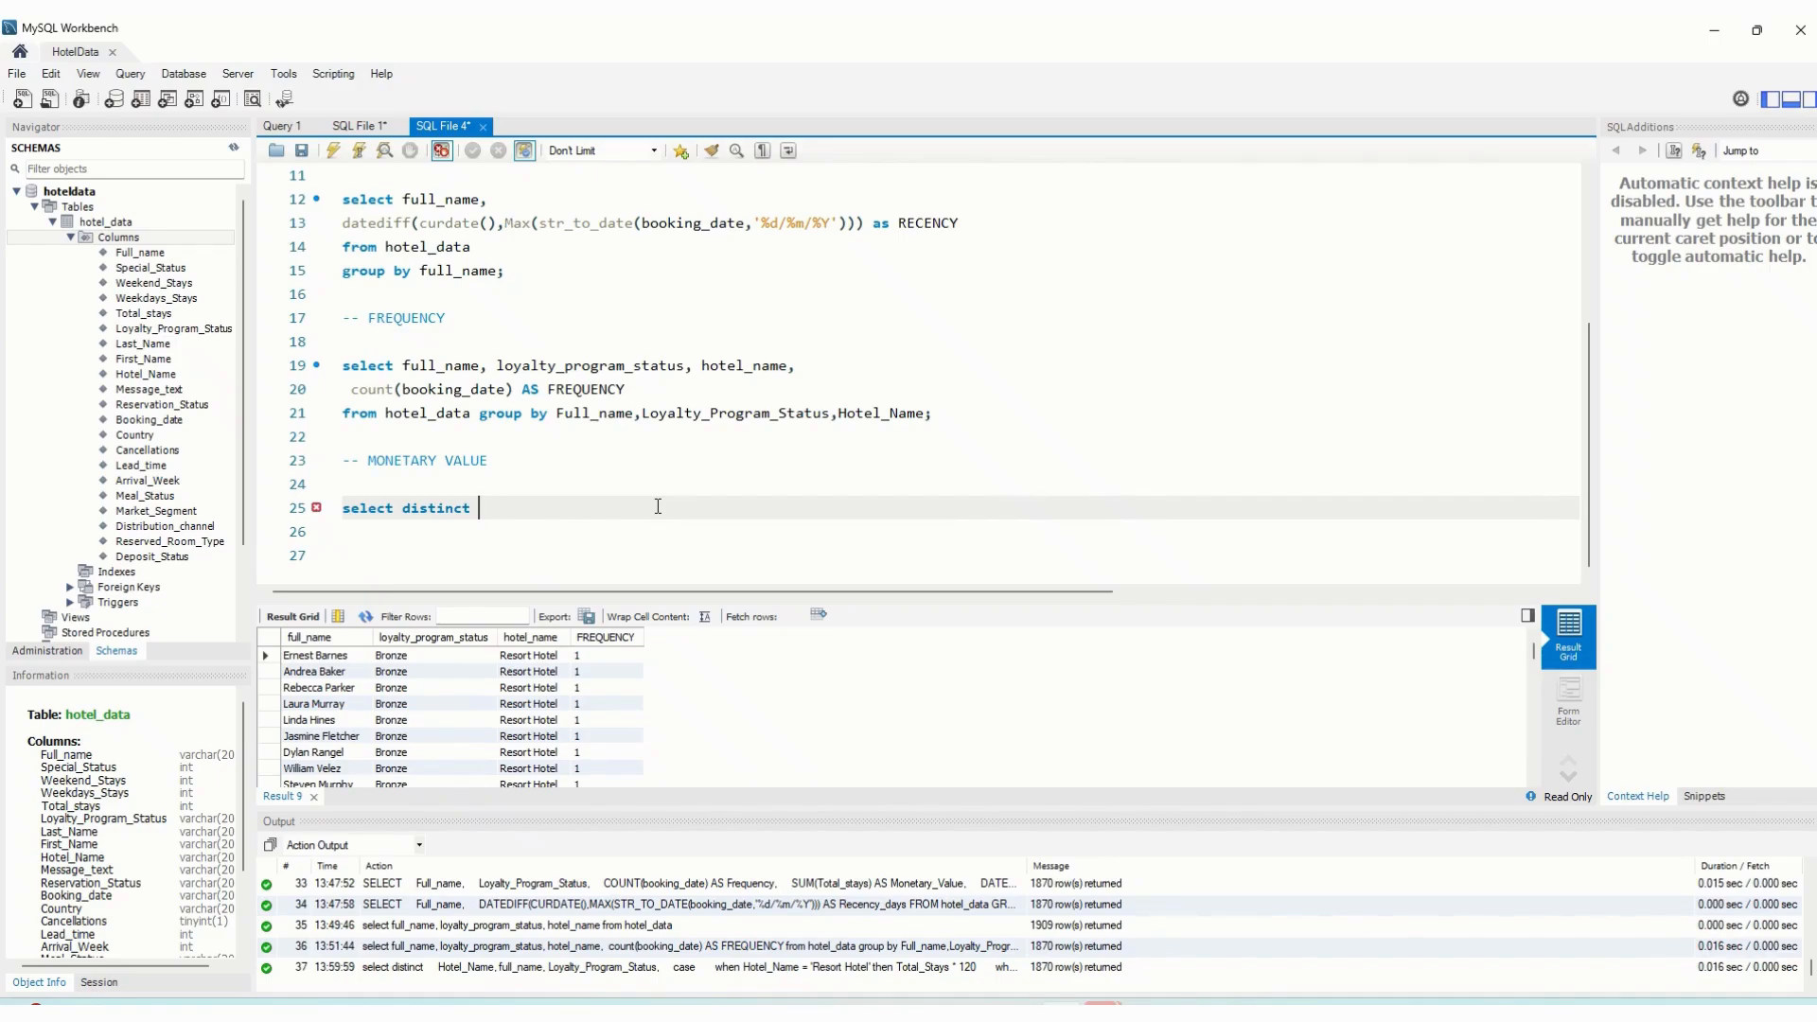
Recheck the reference query in SQL File 1 and add full_name, hotel_name and loyalty_program_status as the columns of the select distinct statement
click(358, 126)
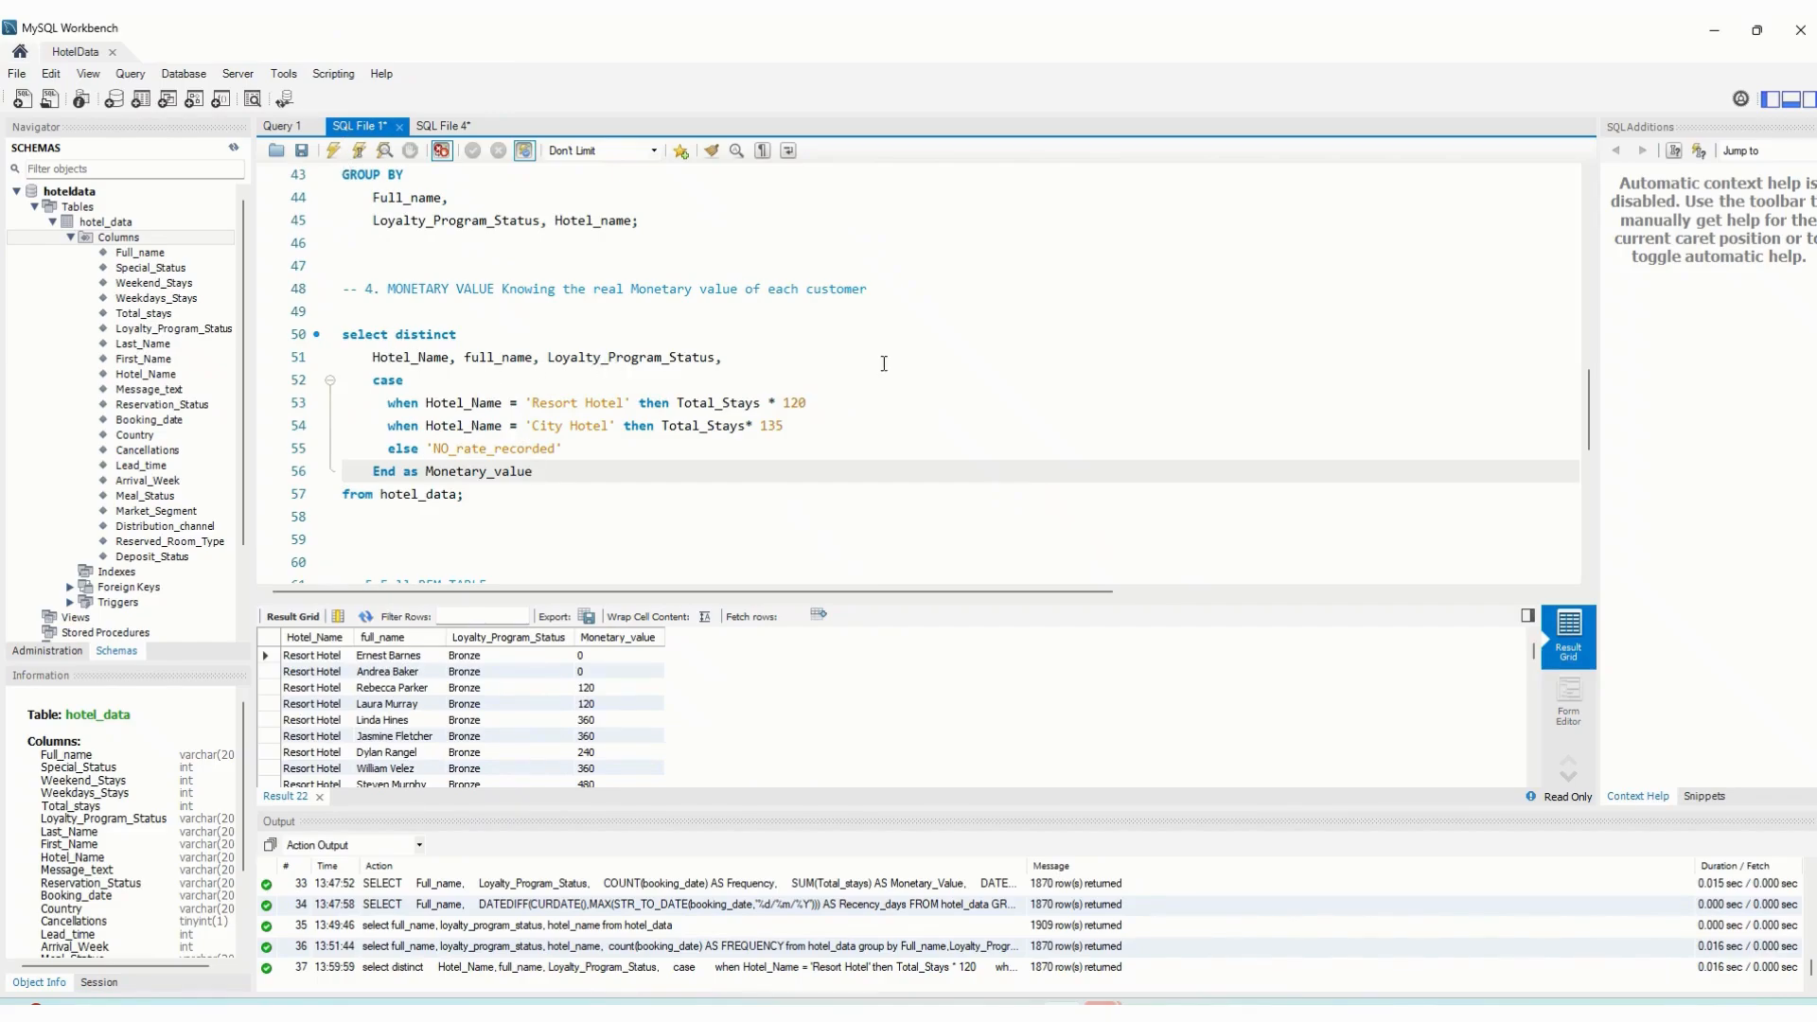
click(461, 126)
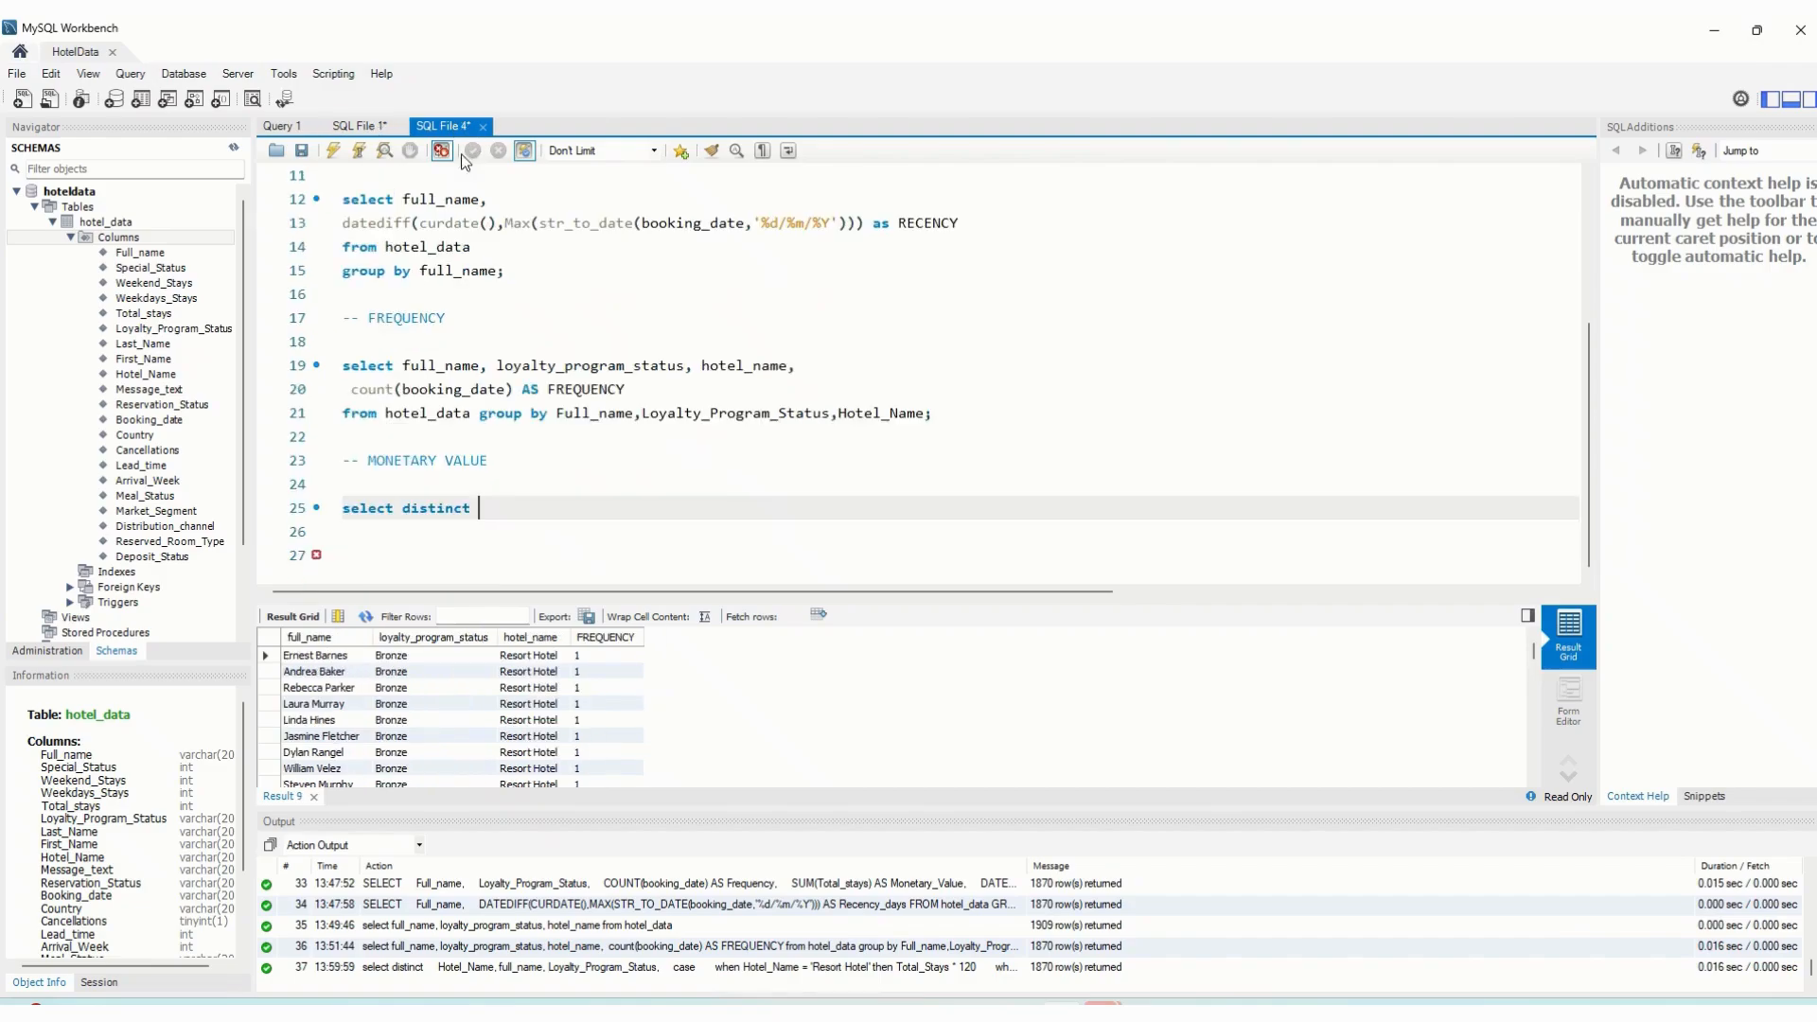
text(full_name, hotel_name, loyalty)
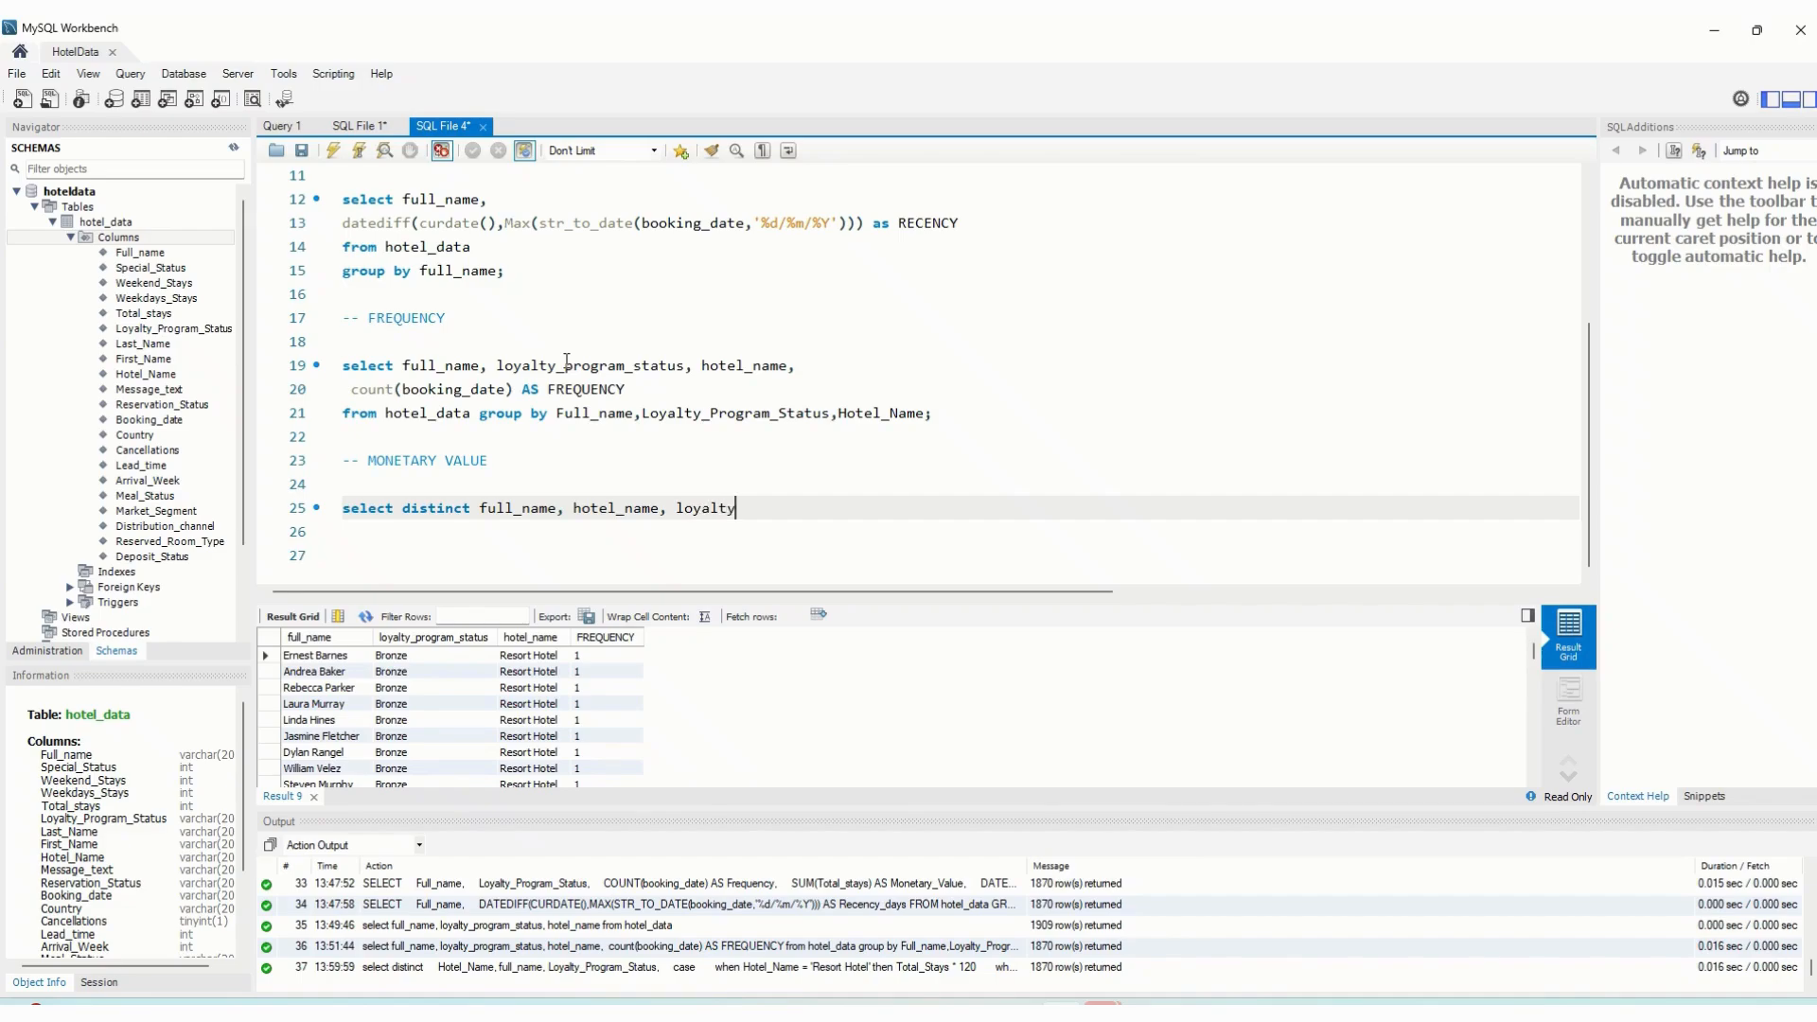
text(_progra)
text(m_s)
text(tatus)
text(,)
key(BackSpace)
Complete the select distinct statement with "from hotel_data;" on a new line
key(Return)
text(from )
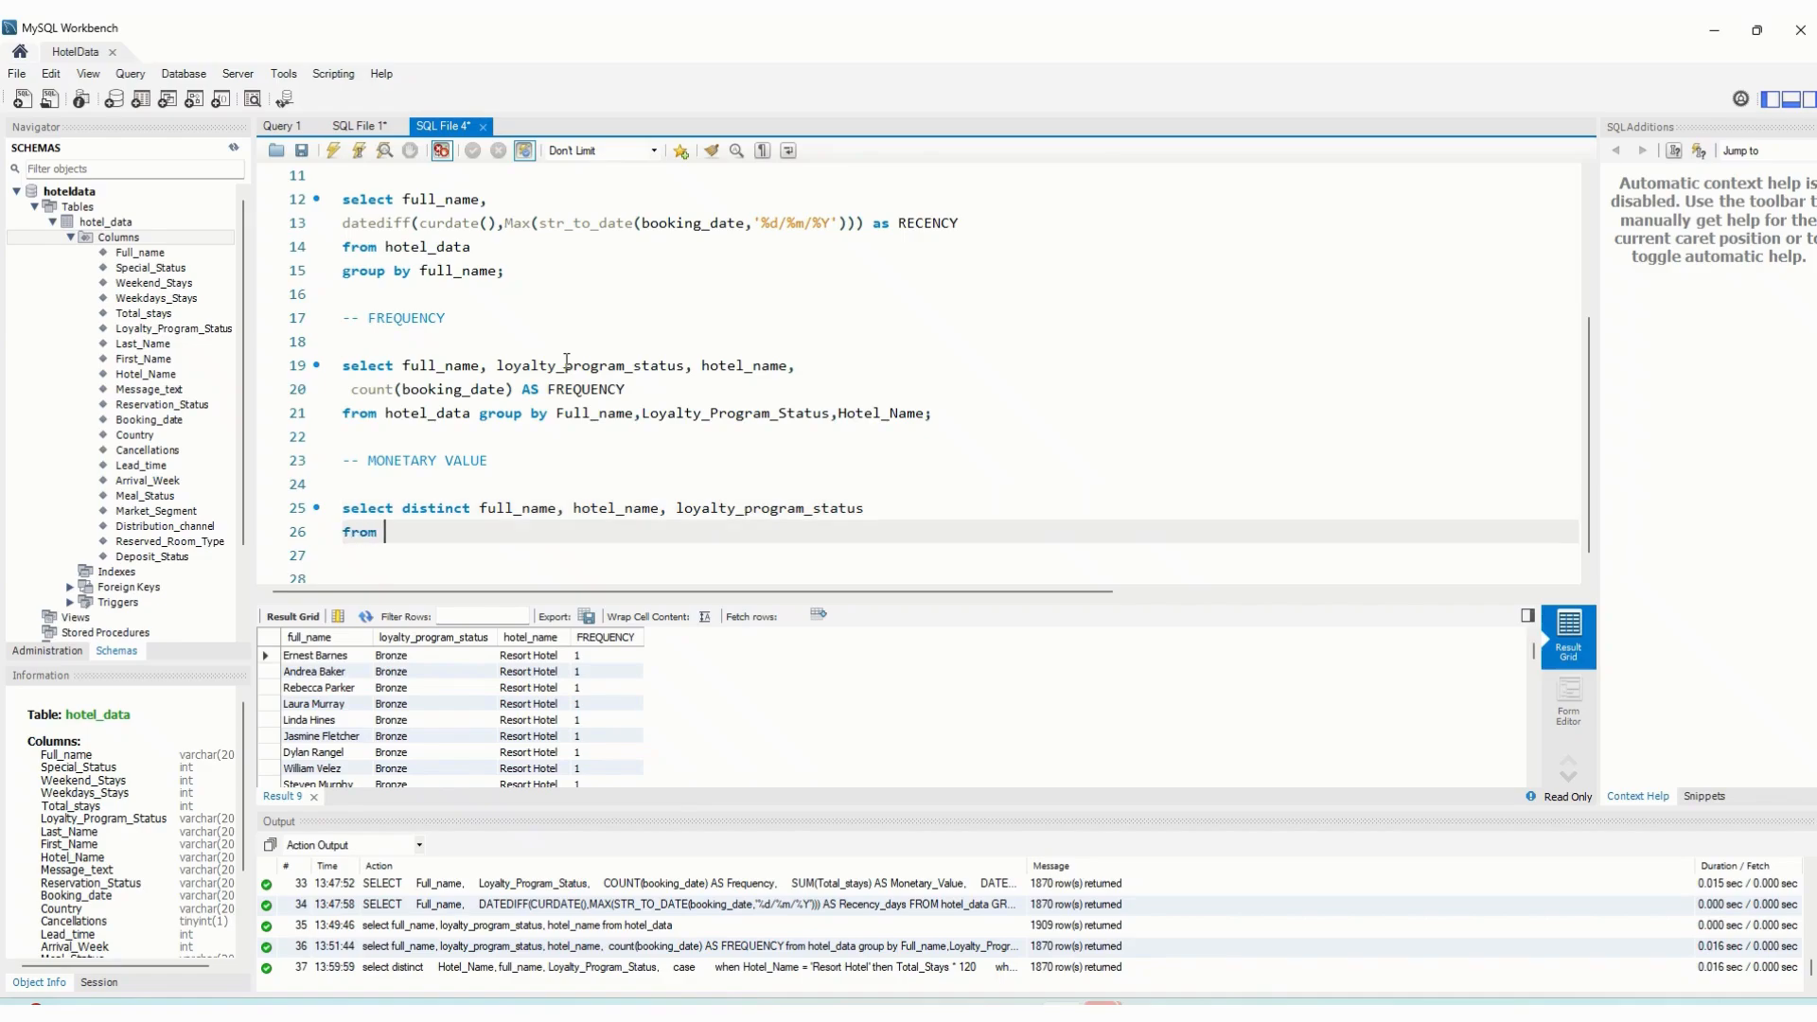
text(hotel)
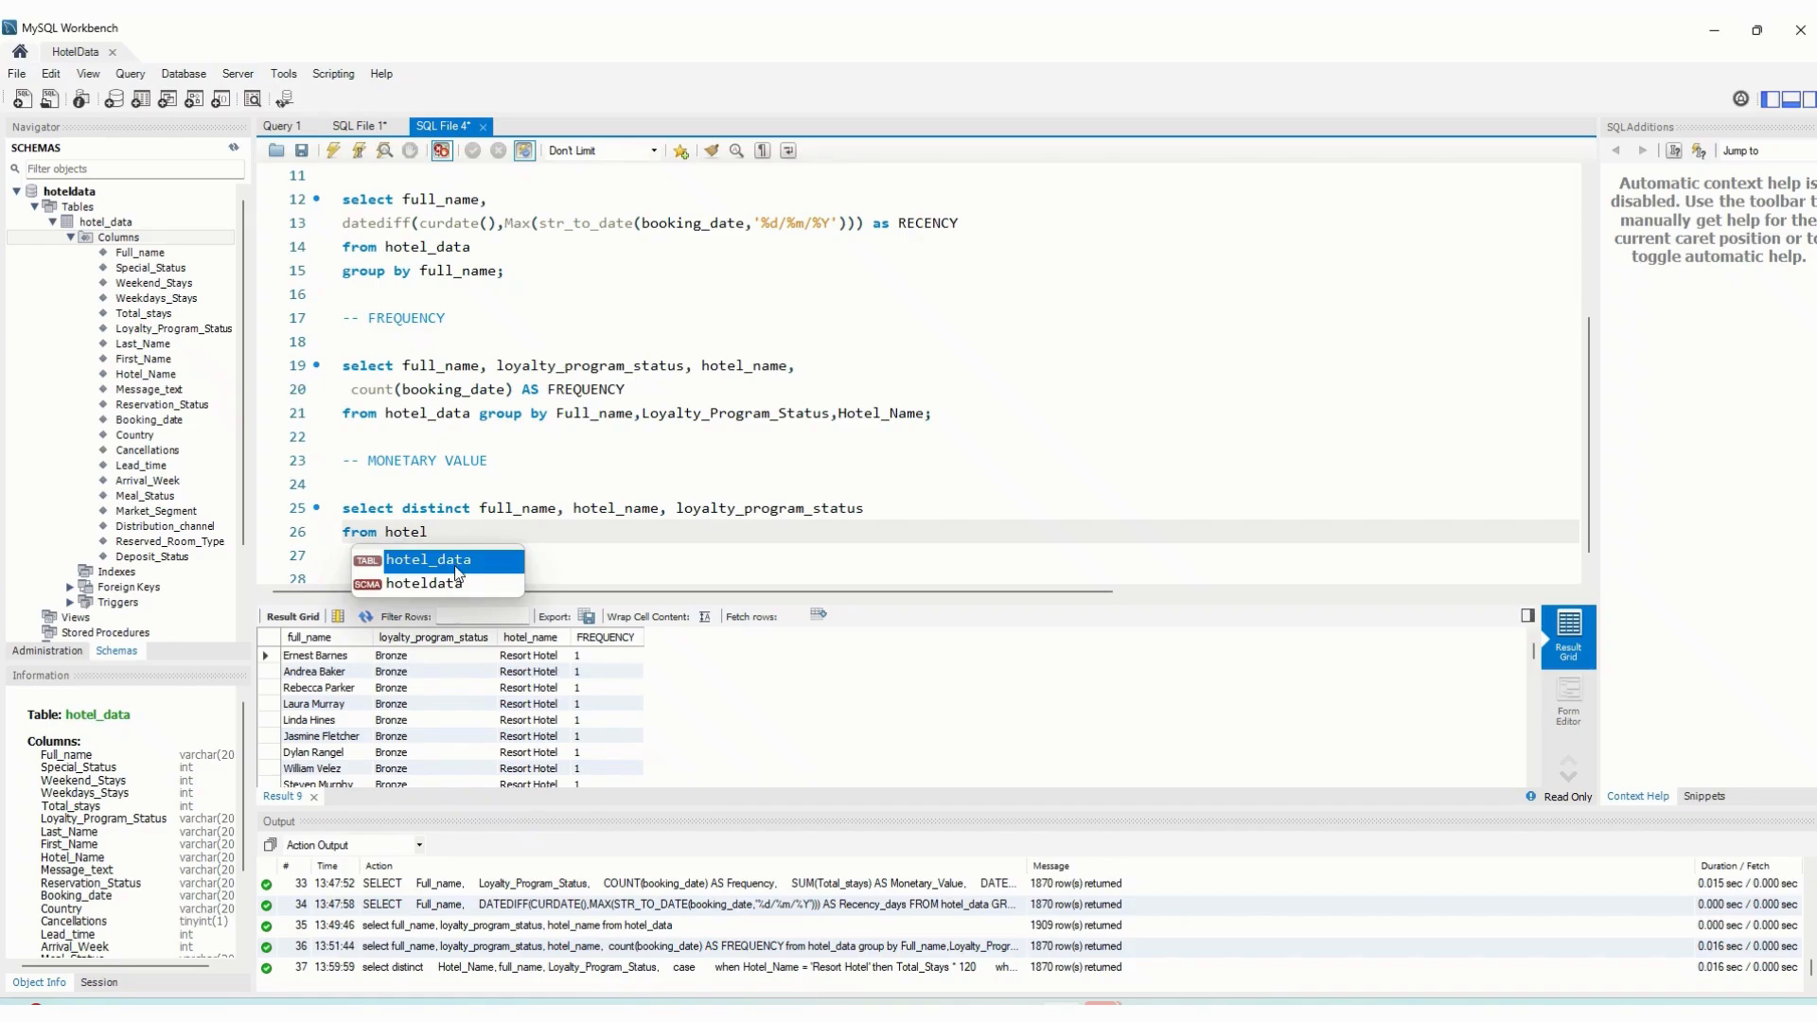
double_click(456, 559)
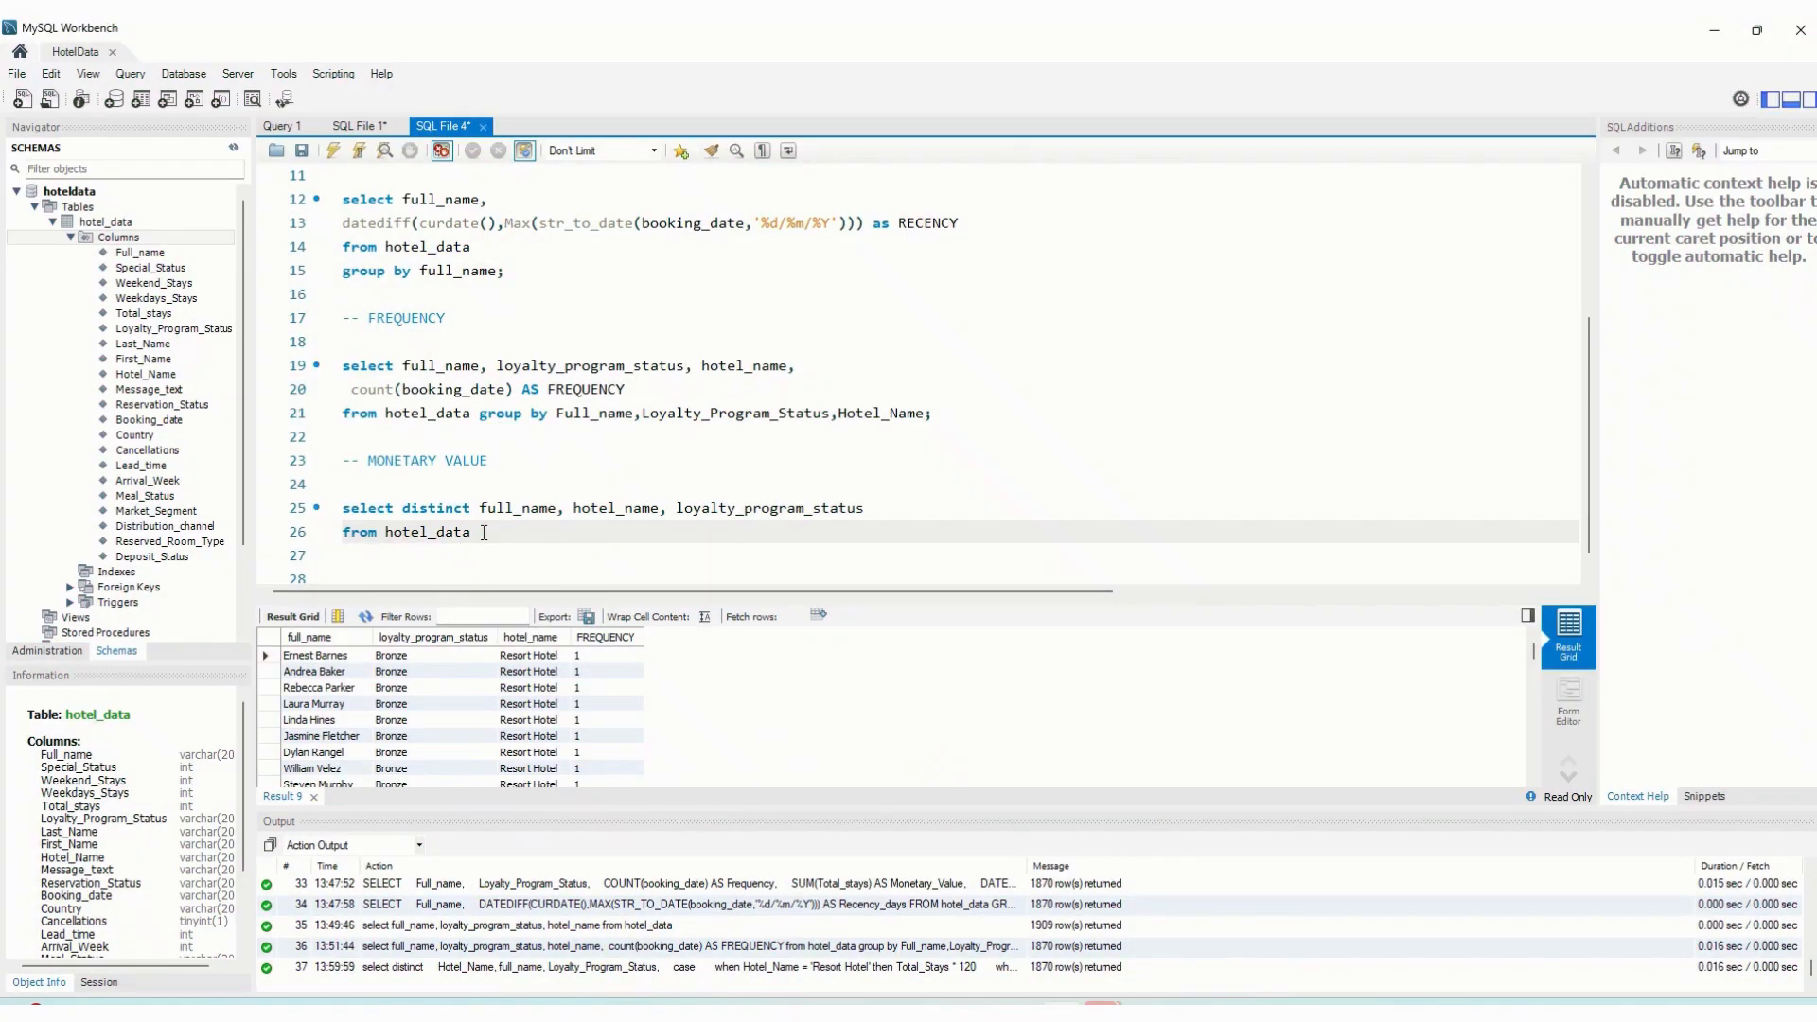
text(;)
Insert two empty lines between the selected columns and the from clause of the MONETARY VALUE query
click(874, 512)
key(Return)
key(Return)
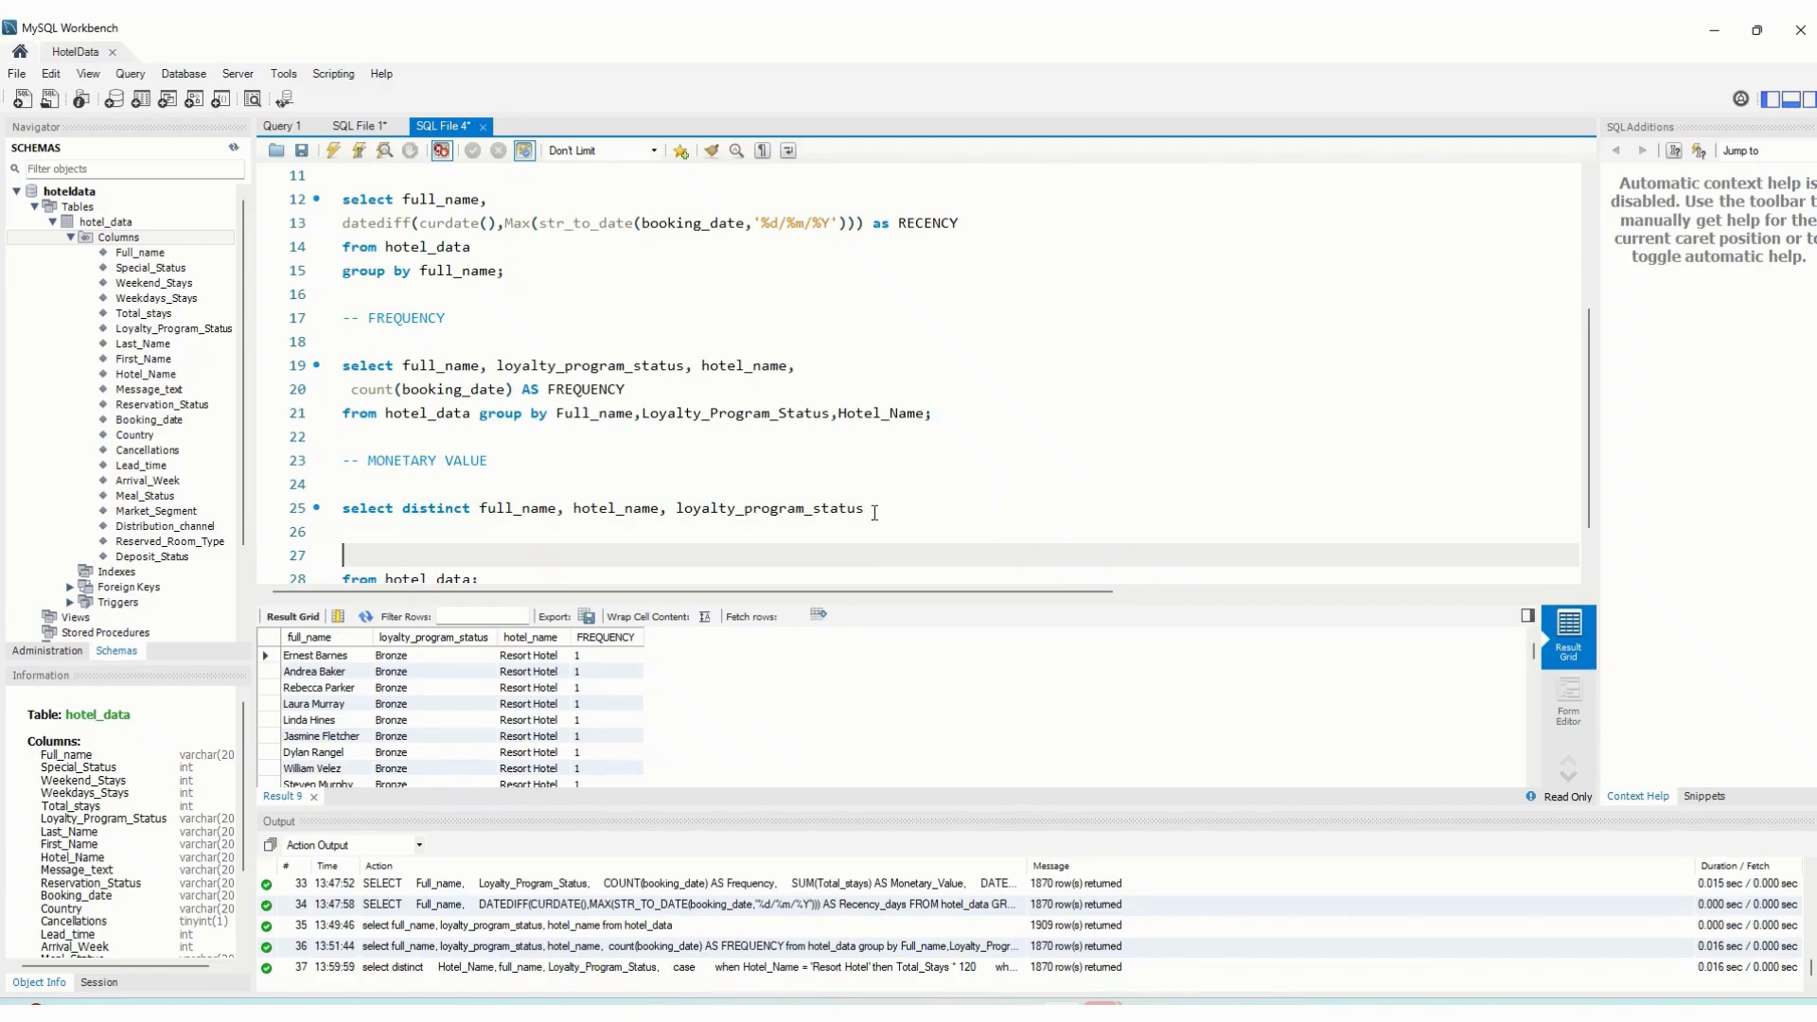
scroll(818, 489, down, 1)
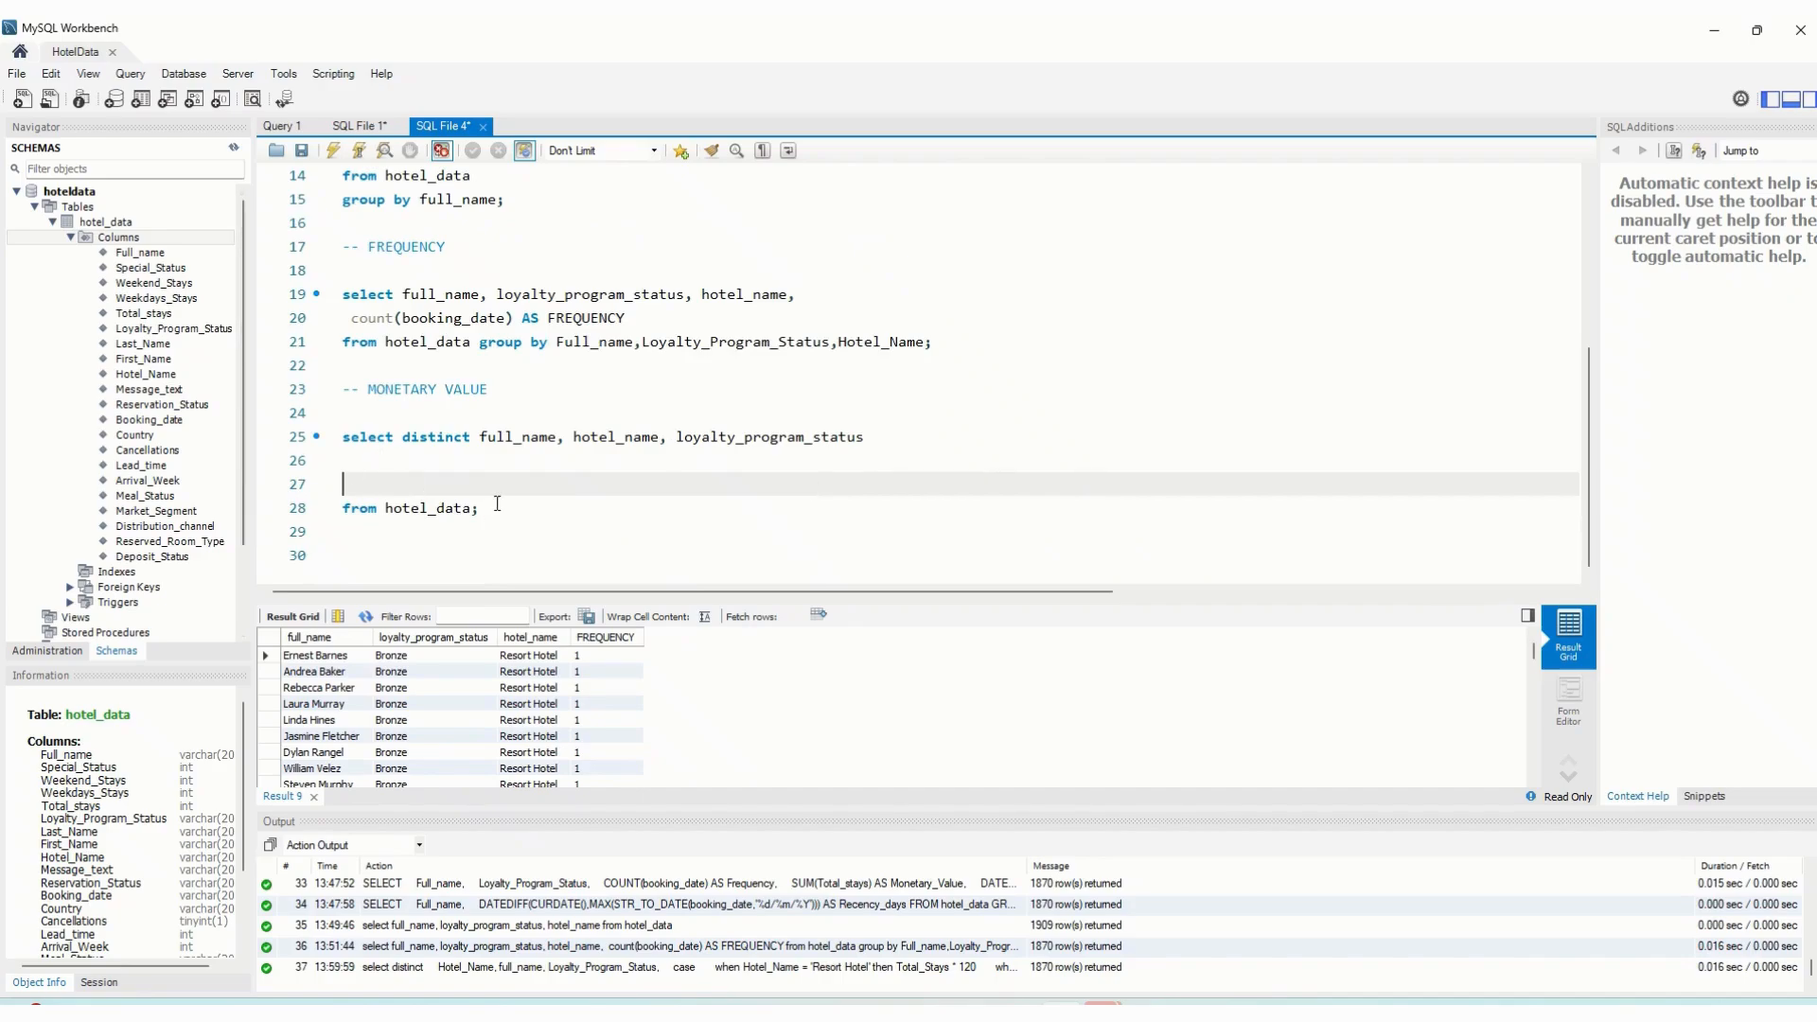
click(357, 458)
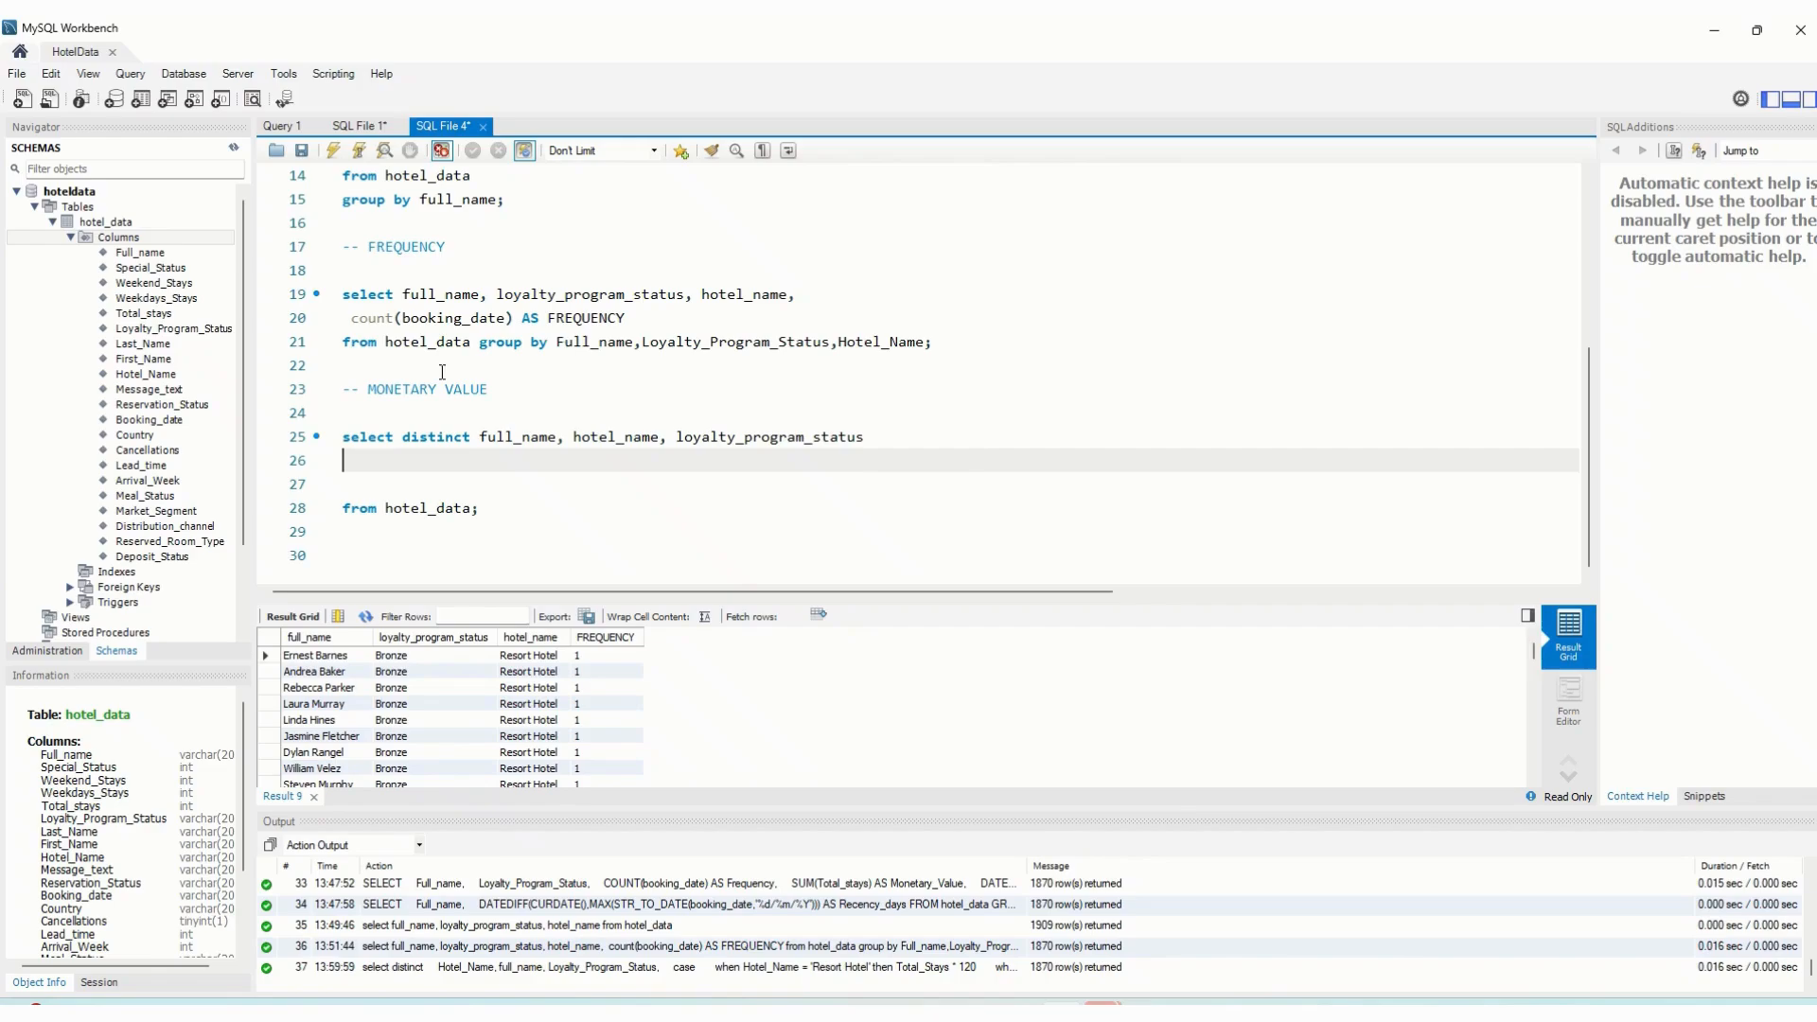
Append "(Resort = 120, City = 170)" to the MONETARY VALUE comment
click(498, 390)
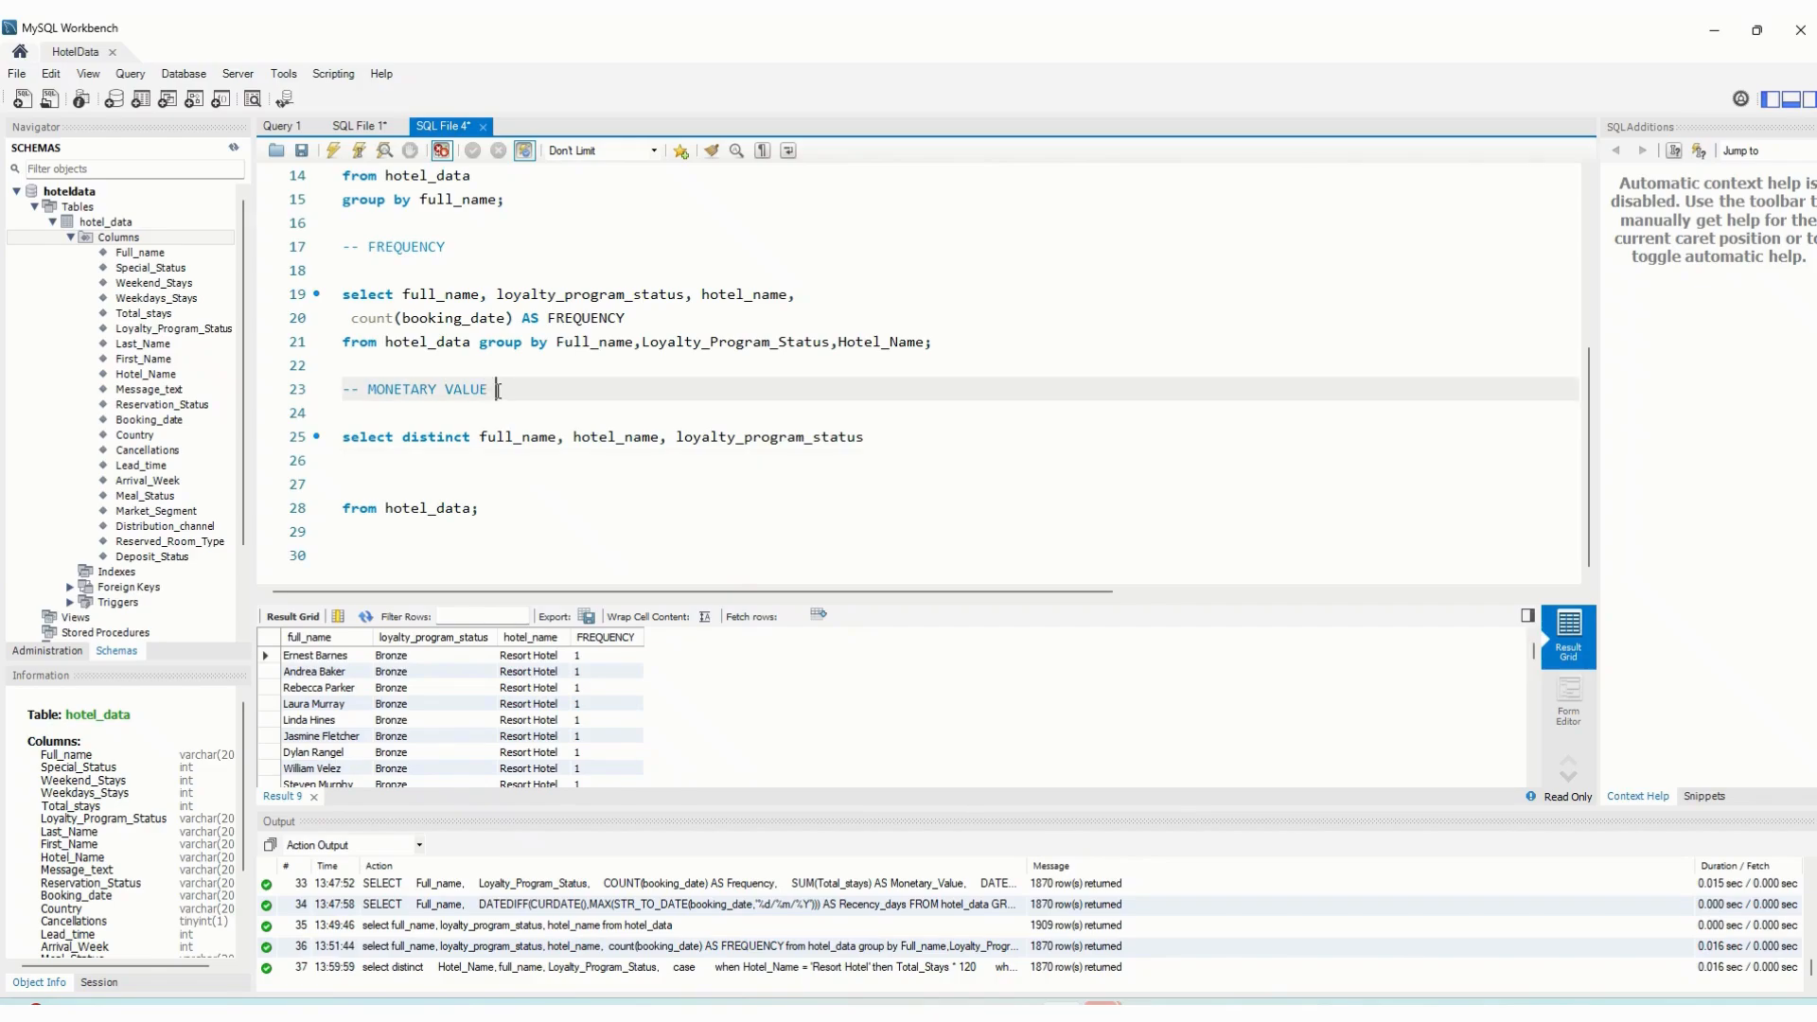
text((R)
text(eso)
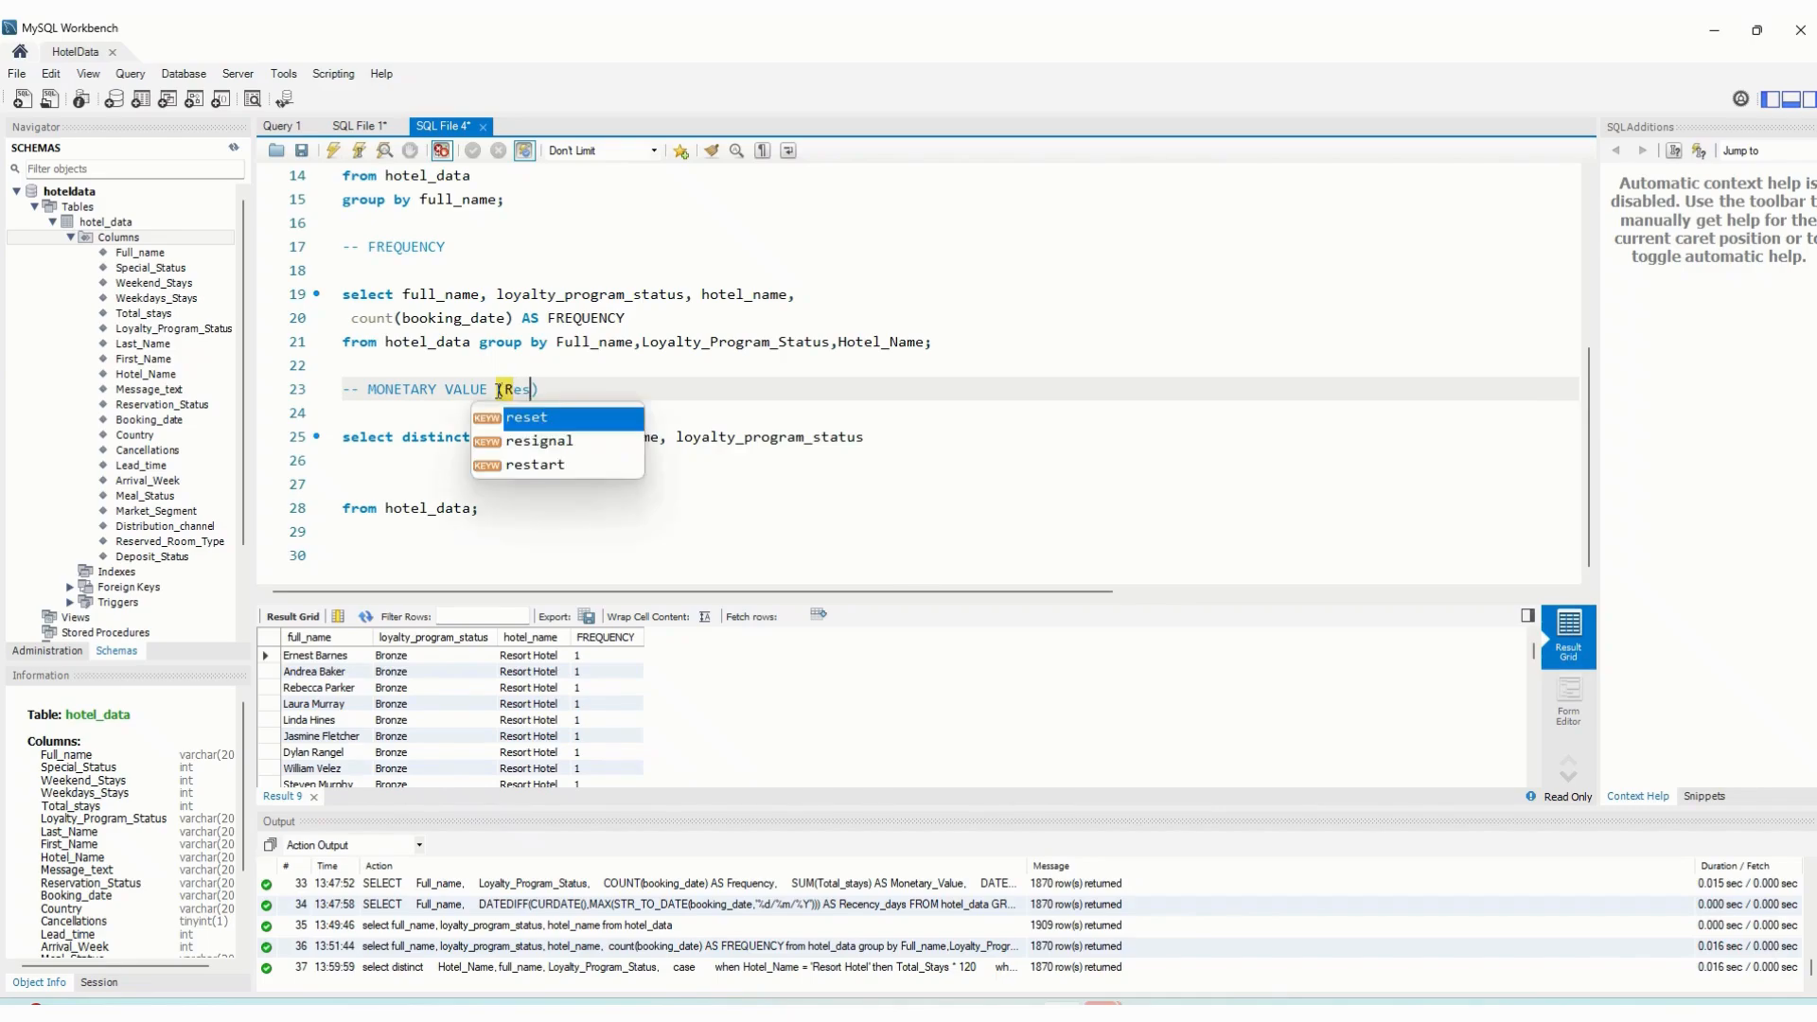
text(rt)
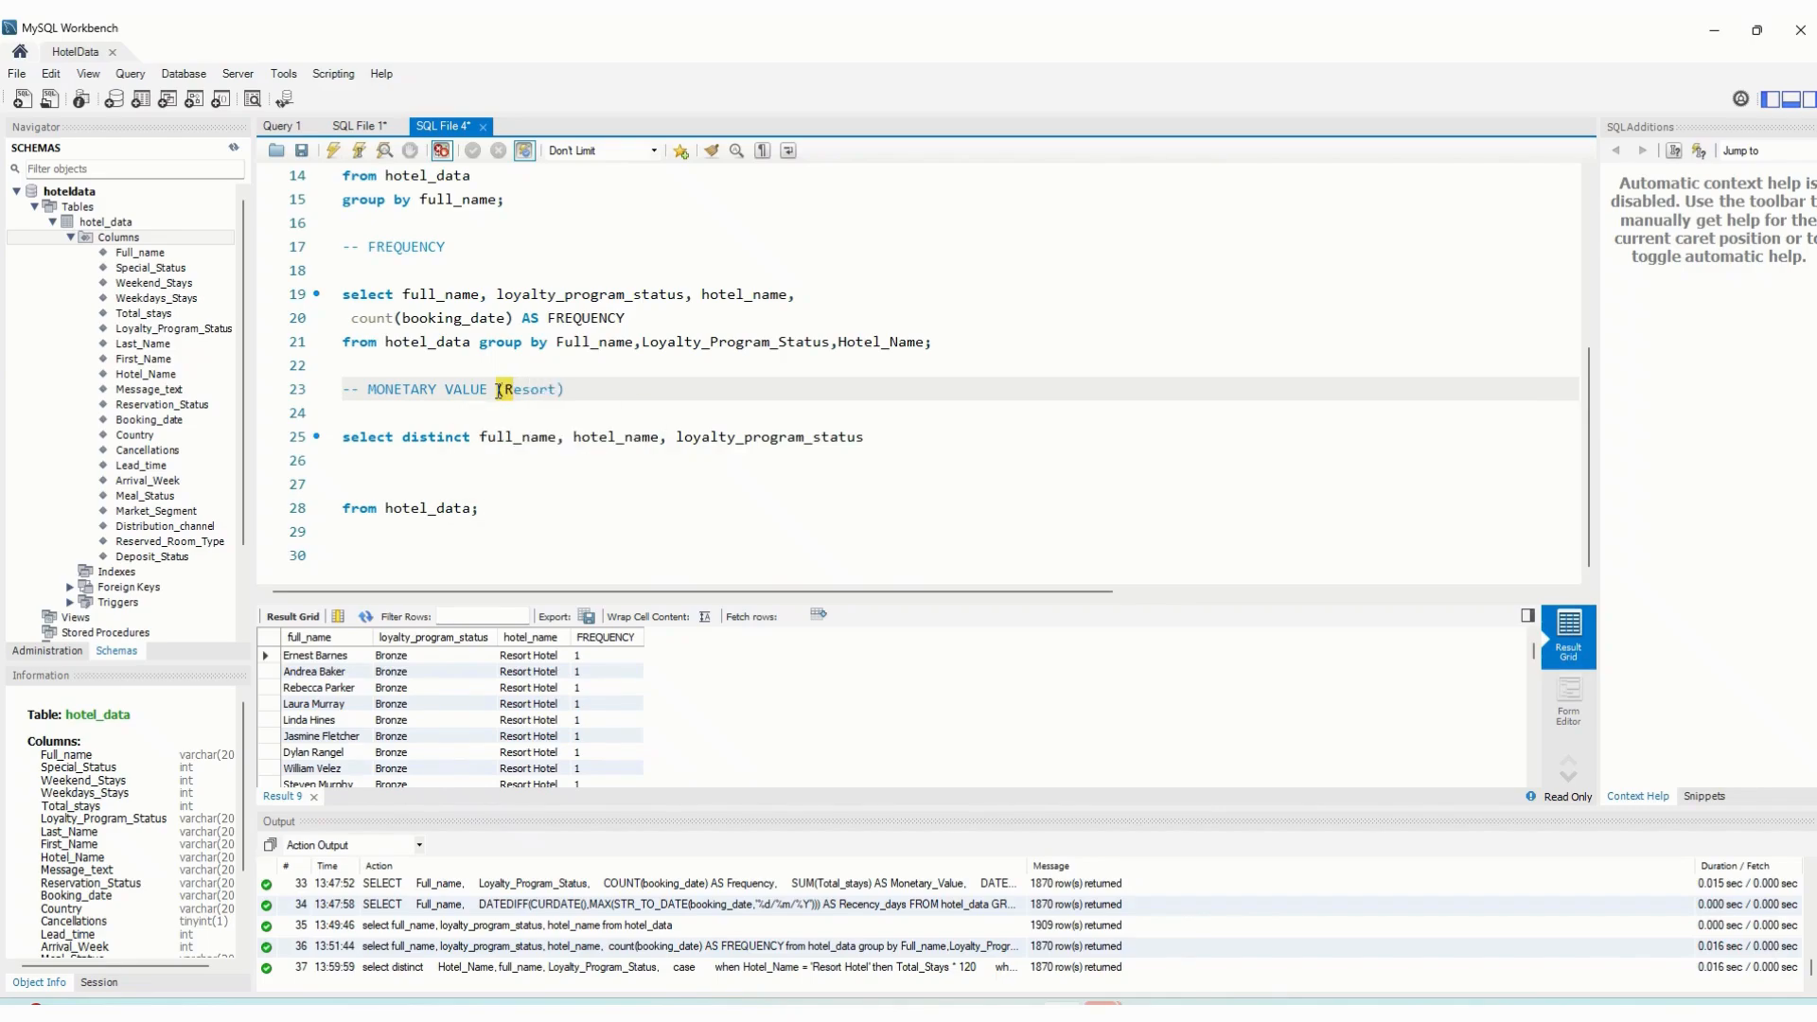
text( = 120, City = 1)
key(BackSpace)
text(7)
key(BackSpace)
text(170)
Add a comma after loyalty_program_status and start a new line below it with "when"
click(869, 440)
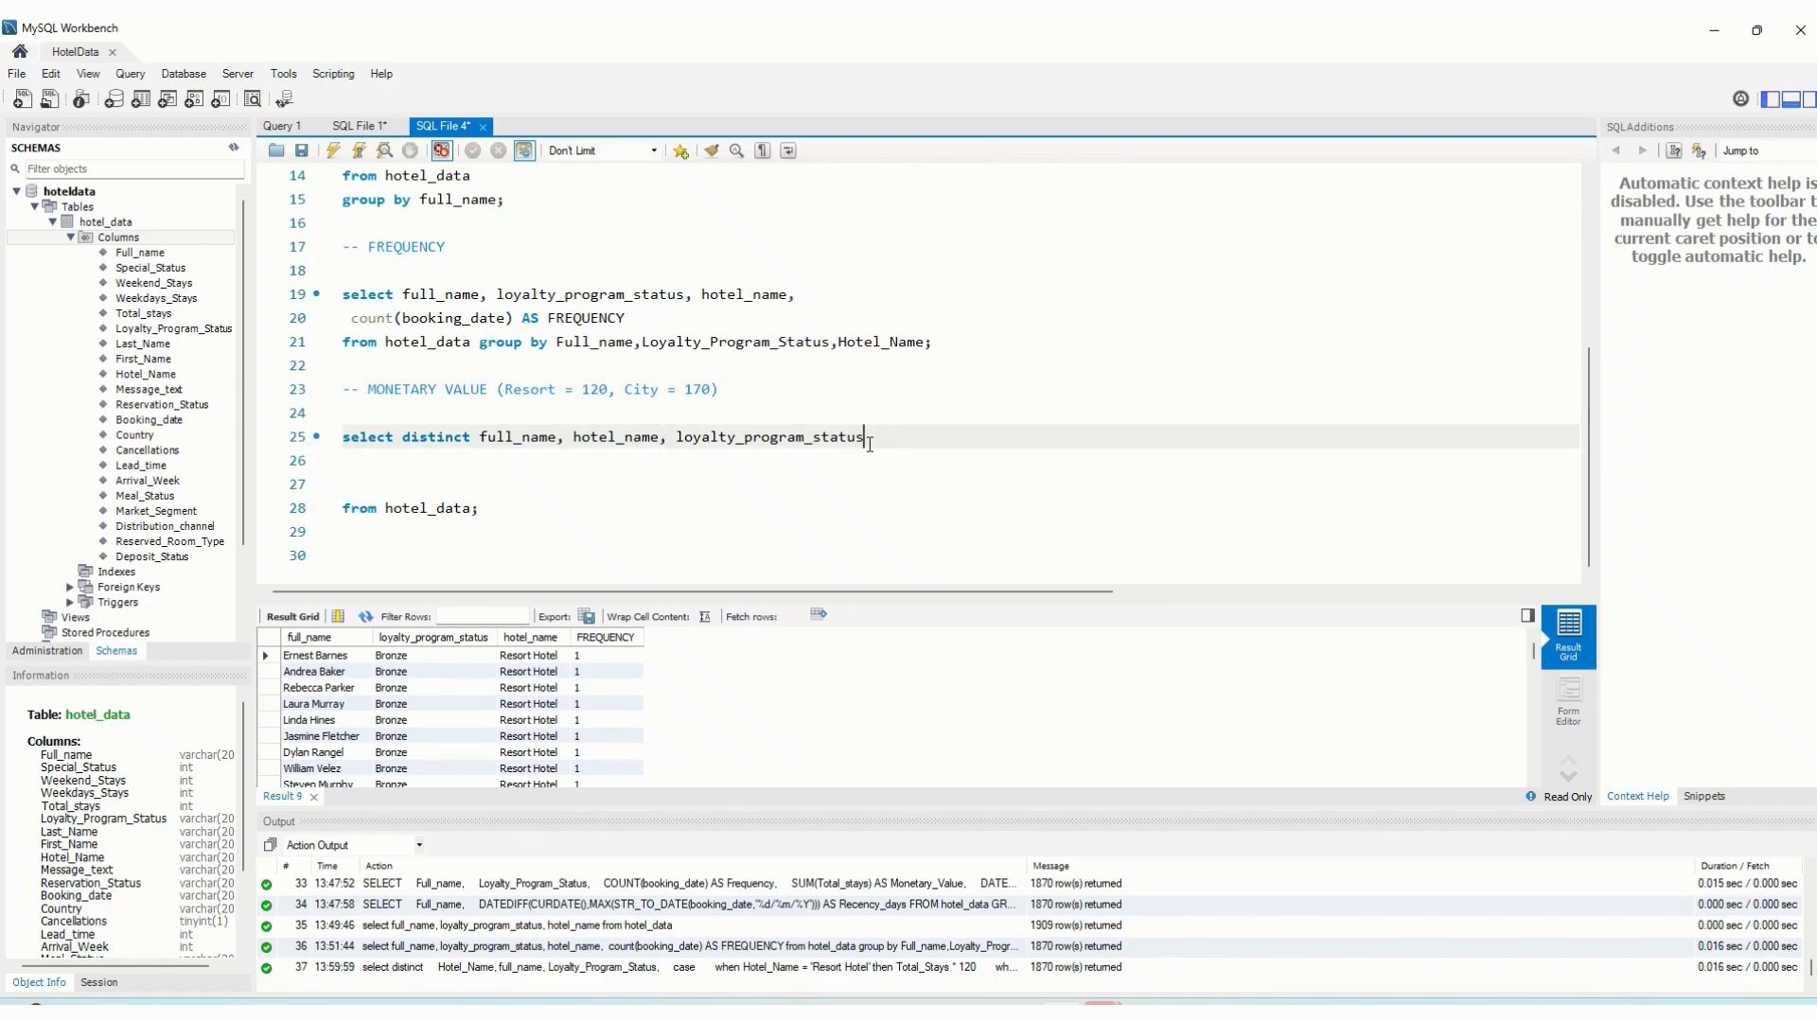
key(Return)
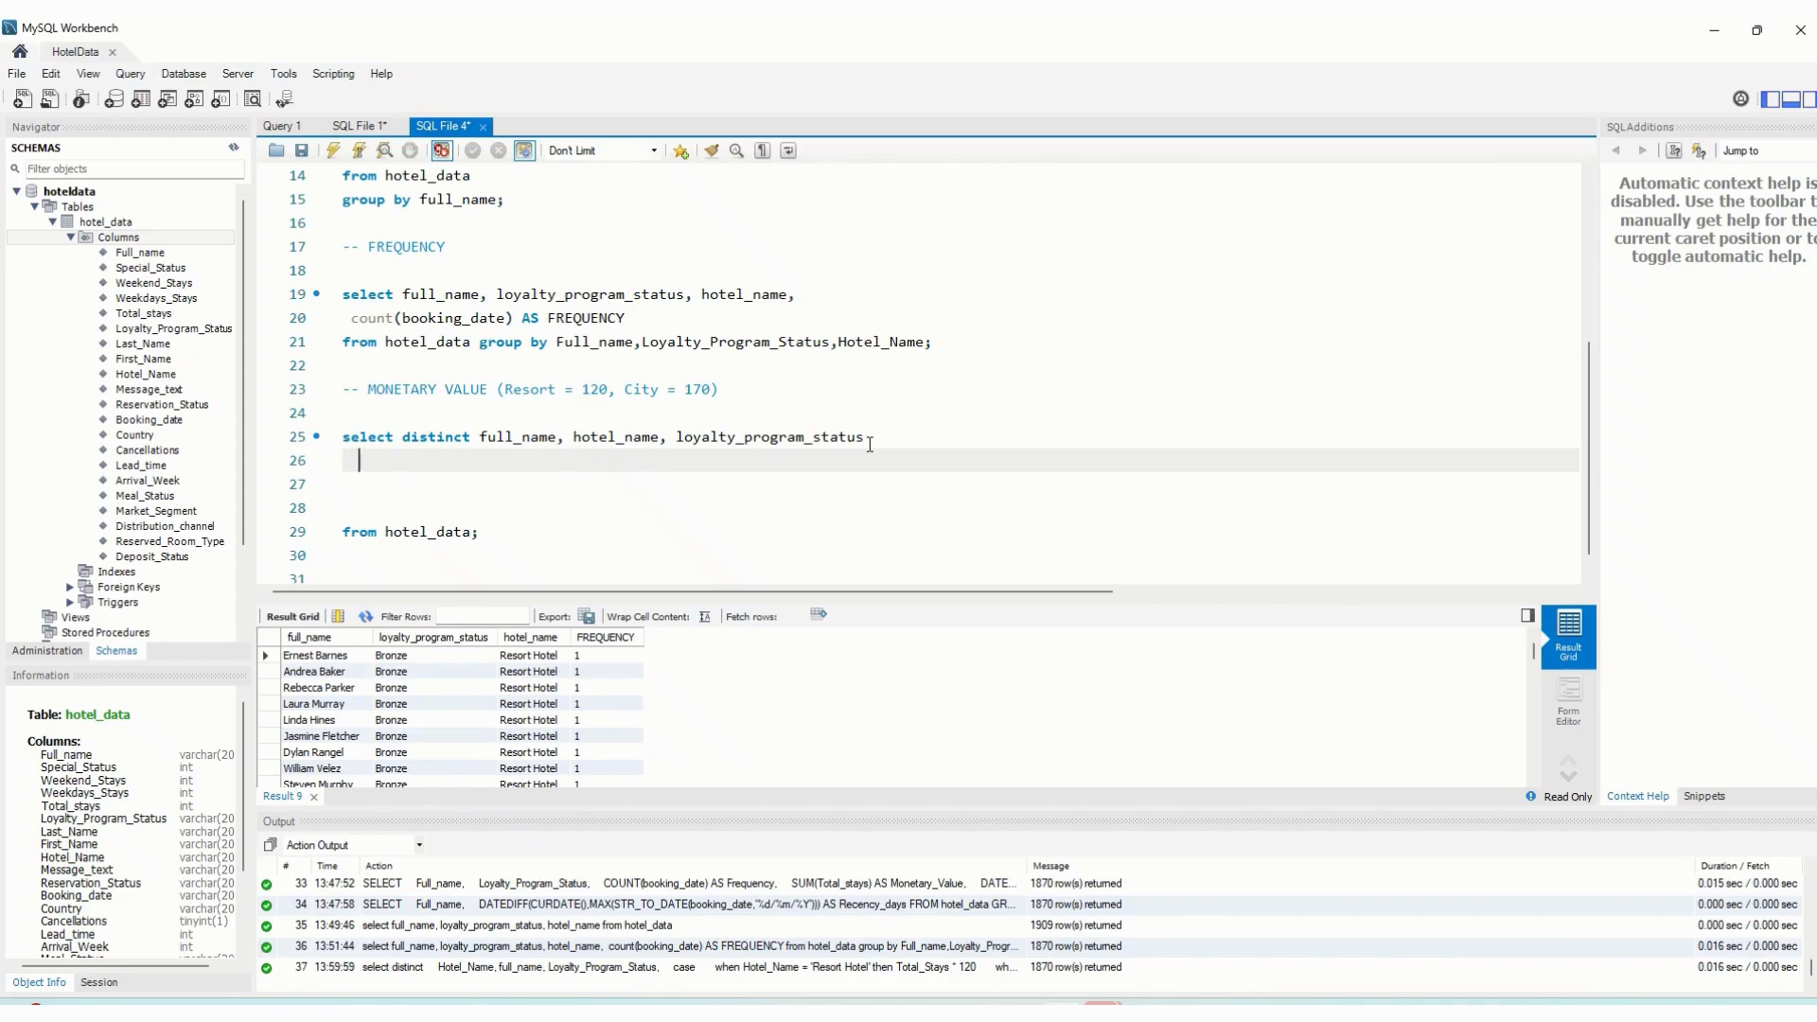
text(when)
click(867, 441)
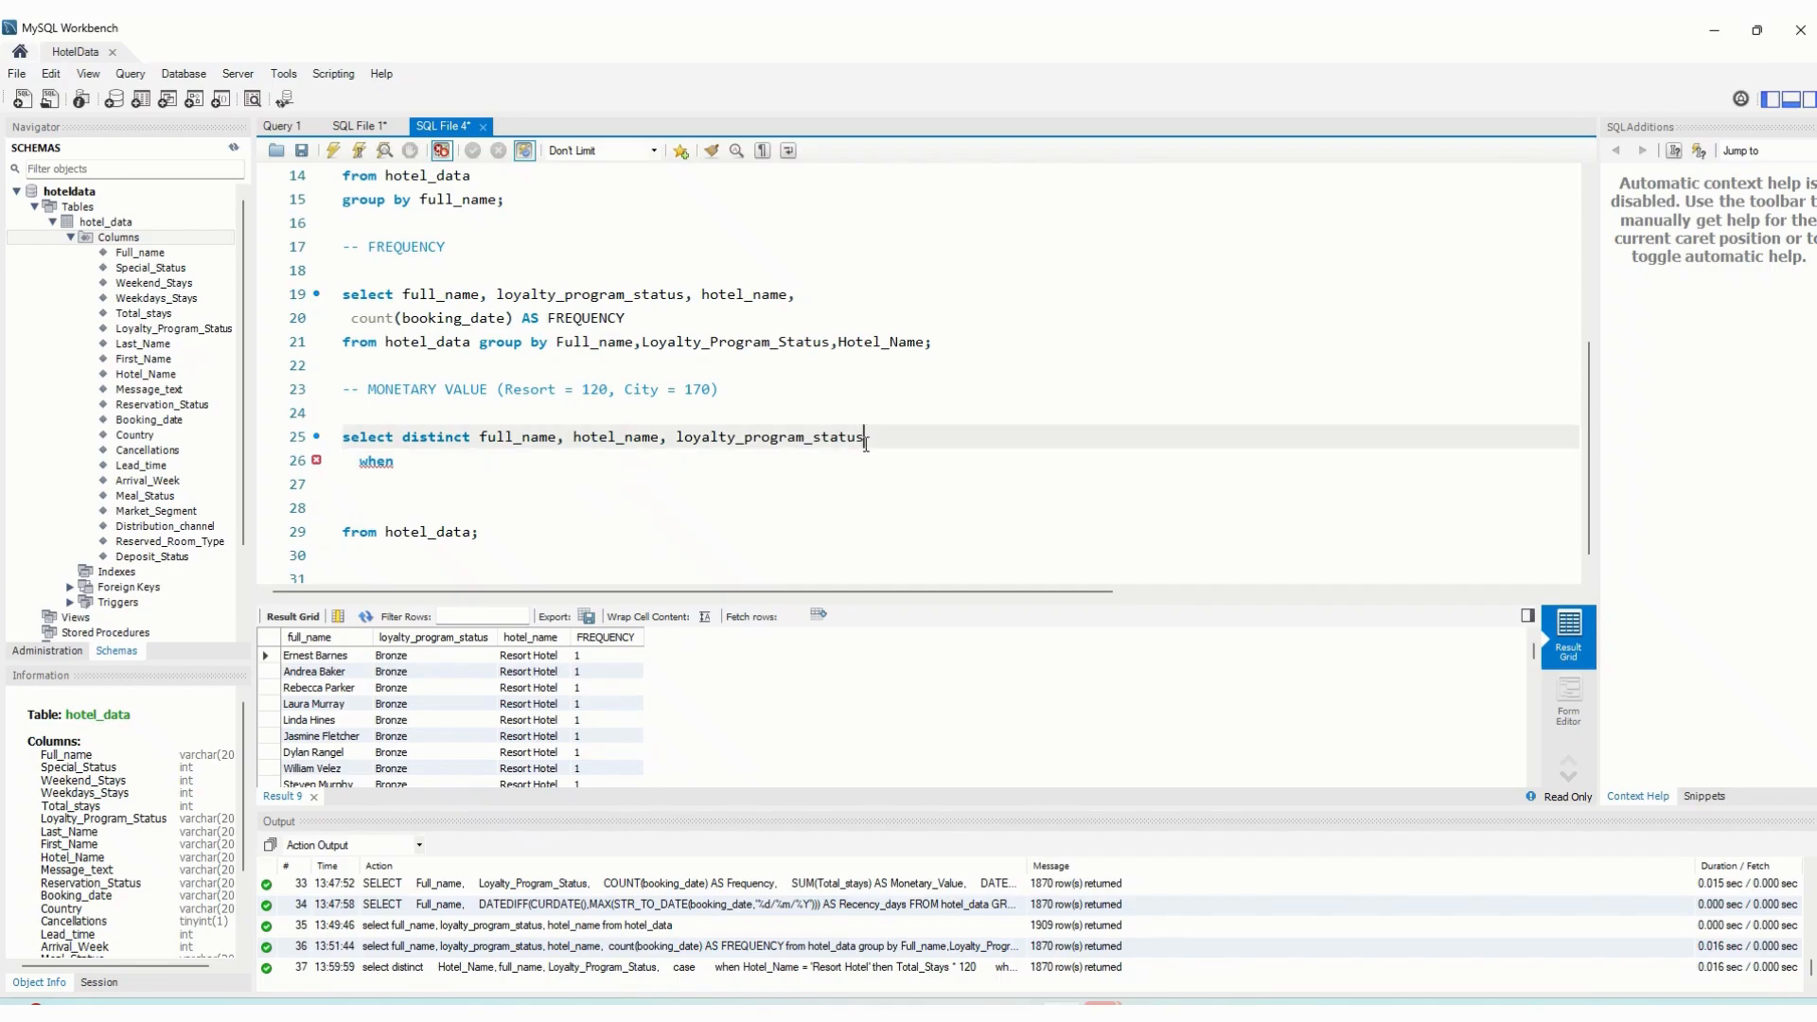
click(421, 470)
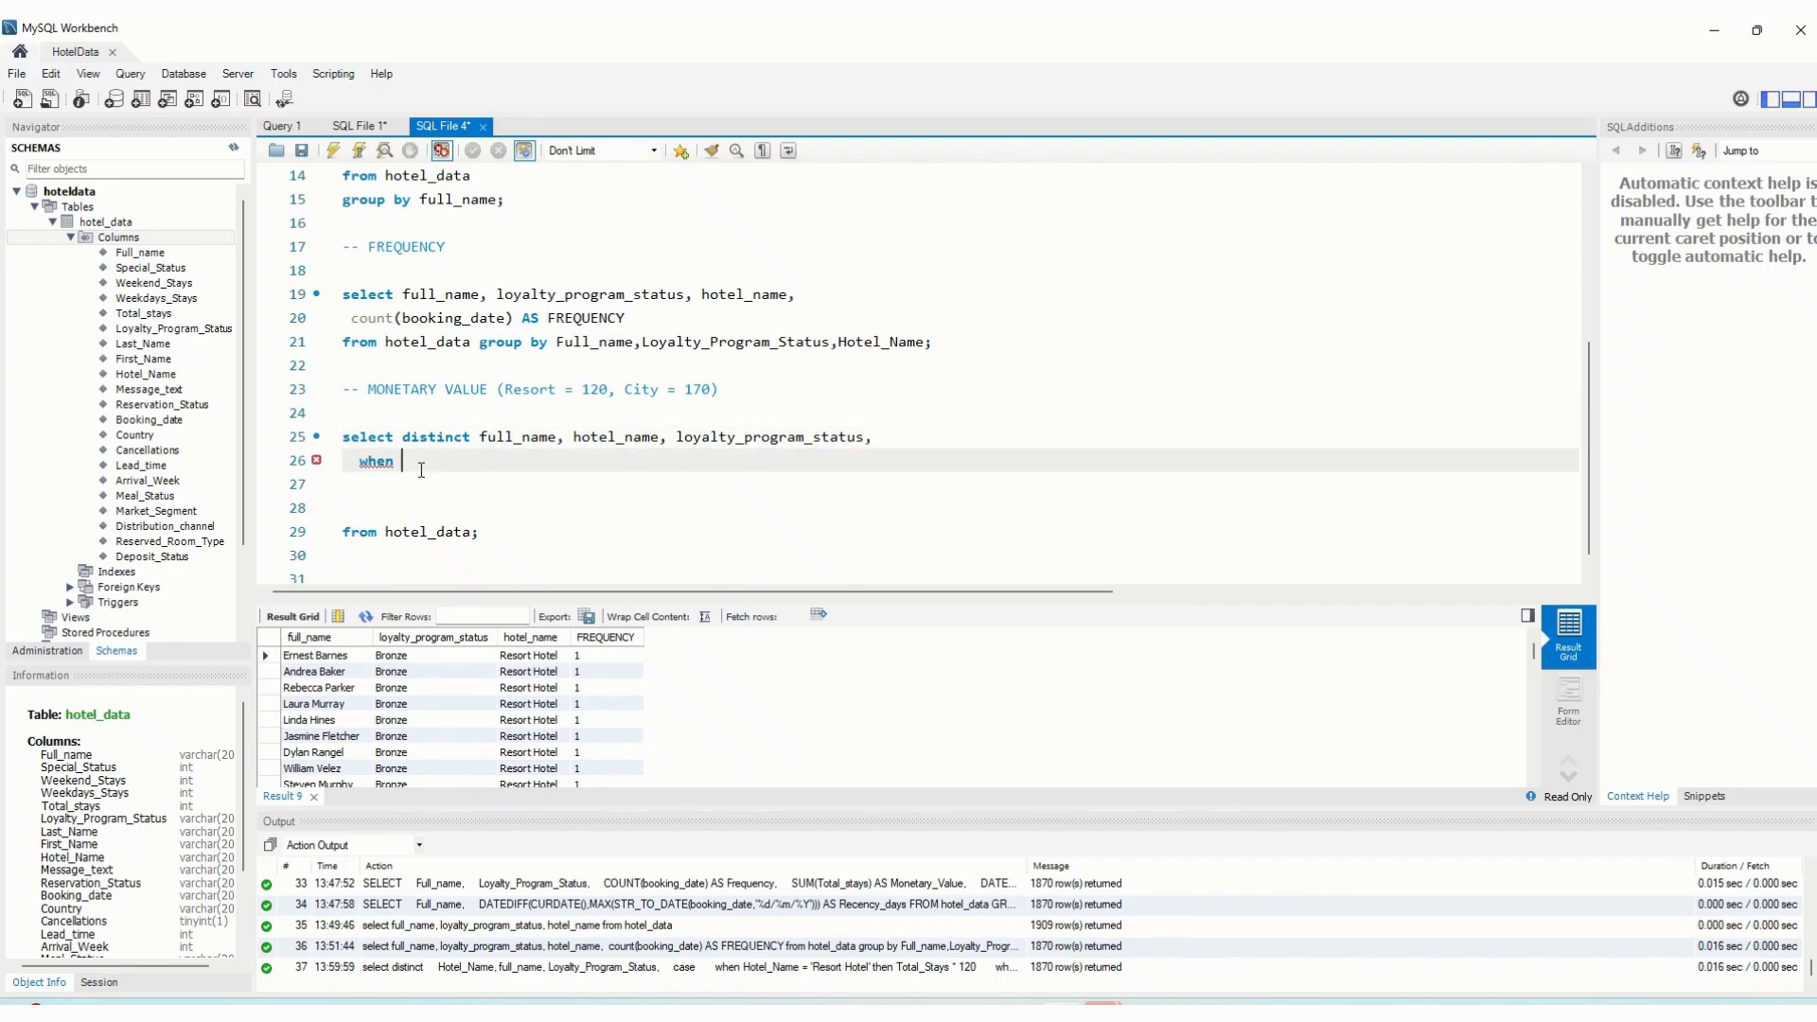
Consult the reference query in SQL File 1 and replace "when" with "case" in SQL File 4, followed by a new line
click(363, 127)
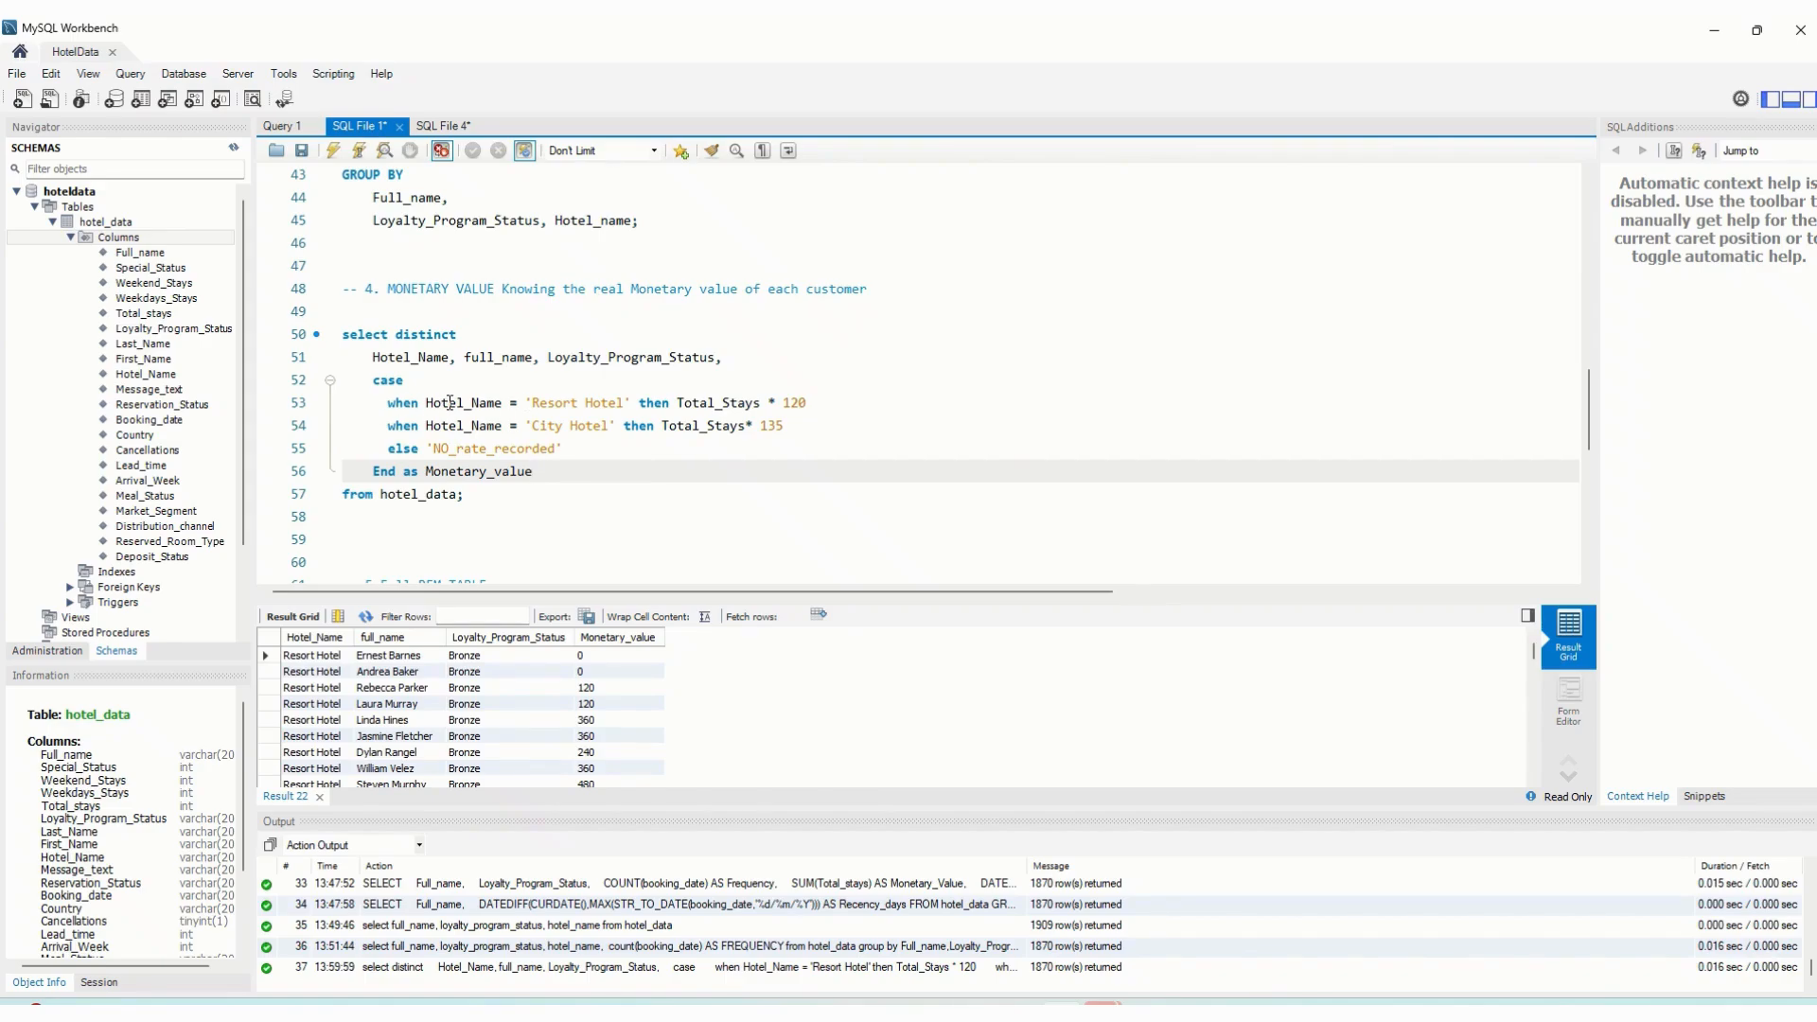
click(441, 126)
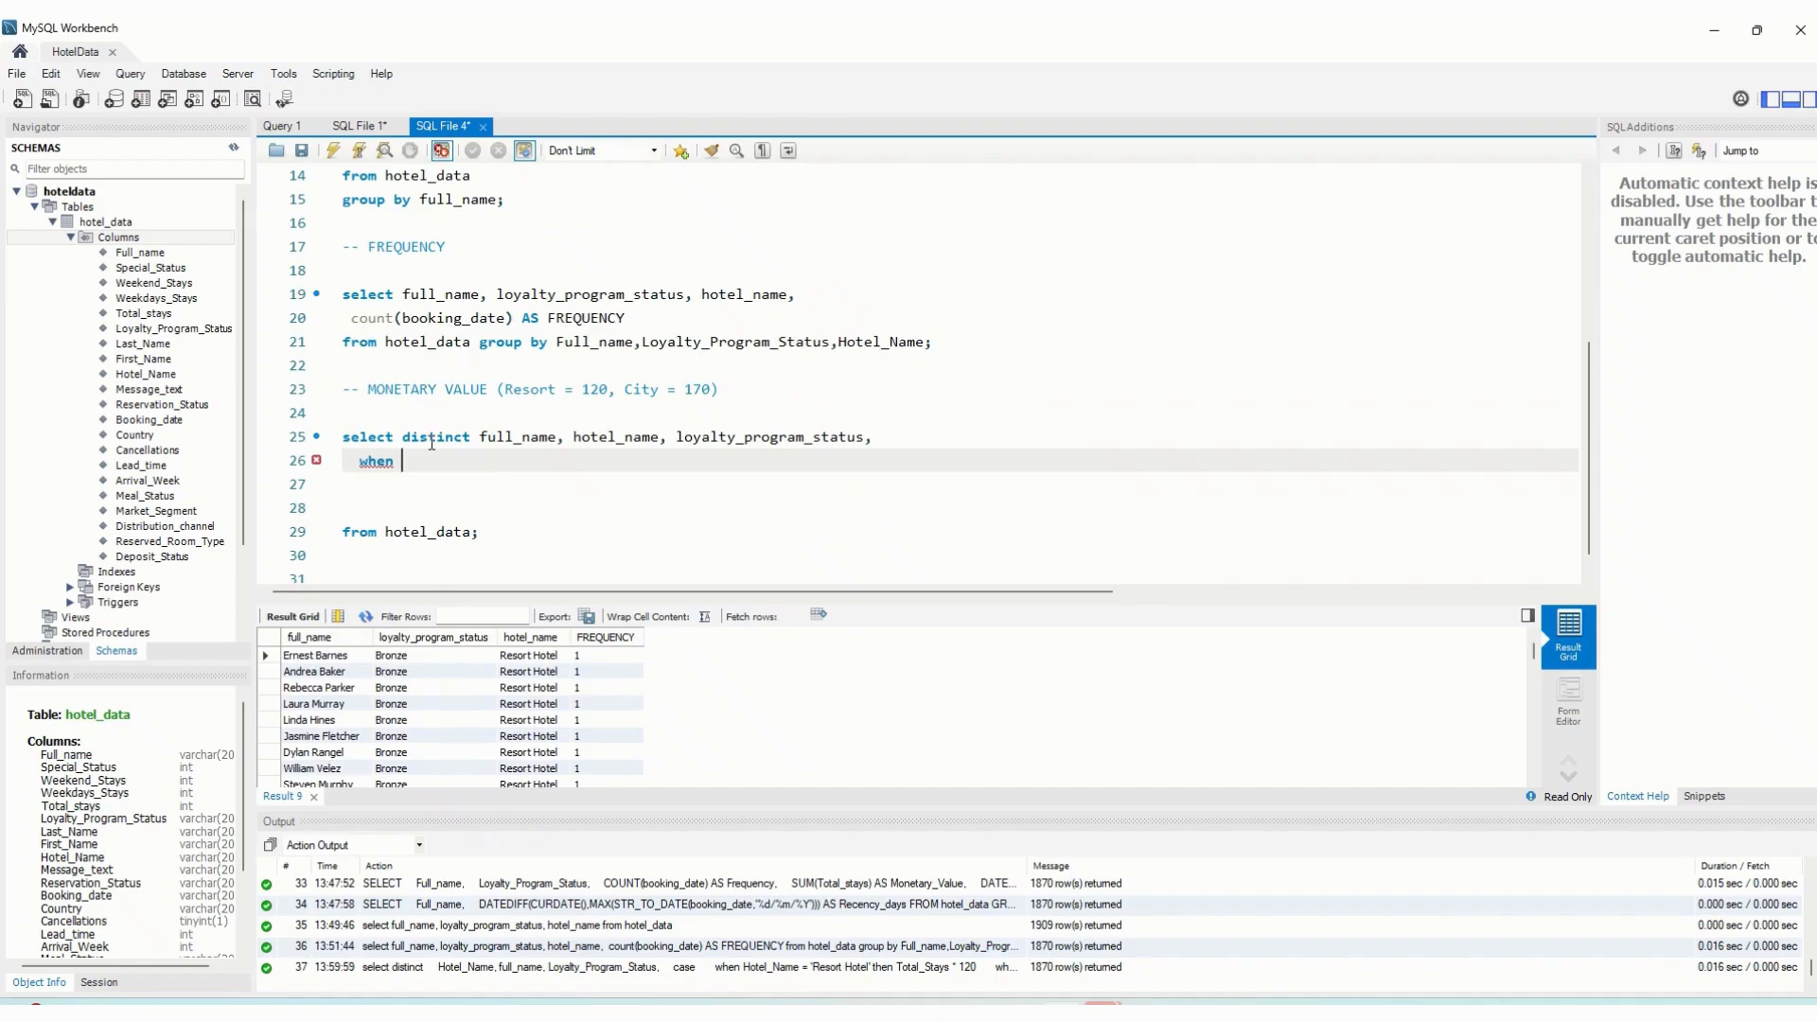
key(BackSpace)
key(BackSpace)
key(BackSpace)
key(BackSpace)
key(BackSpace)
text(case)
key(Return)
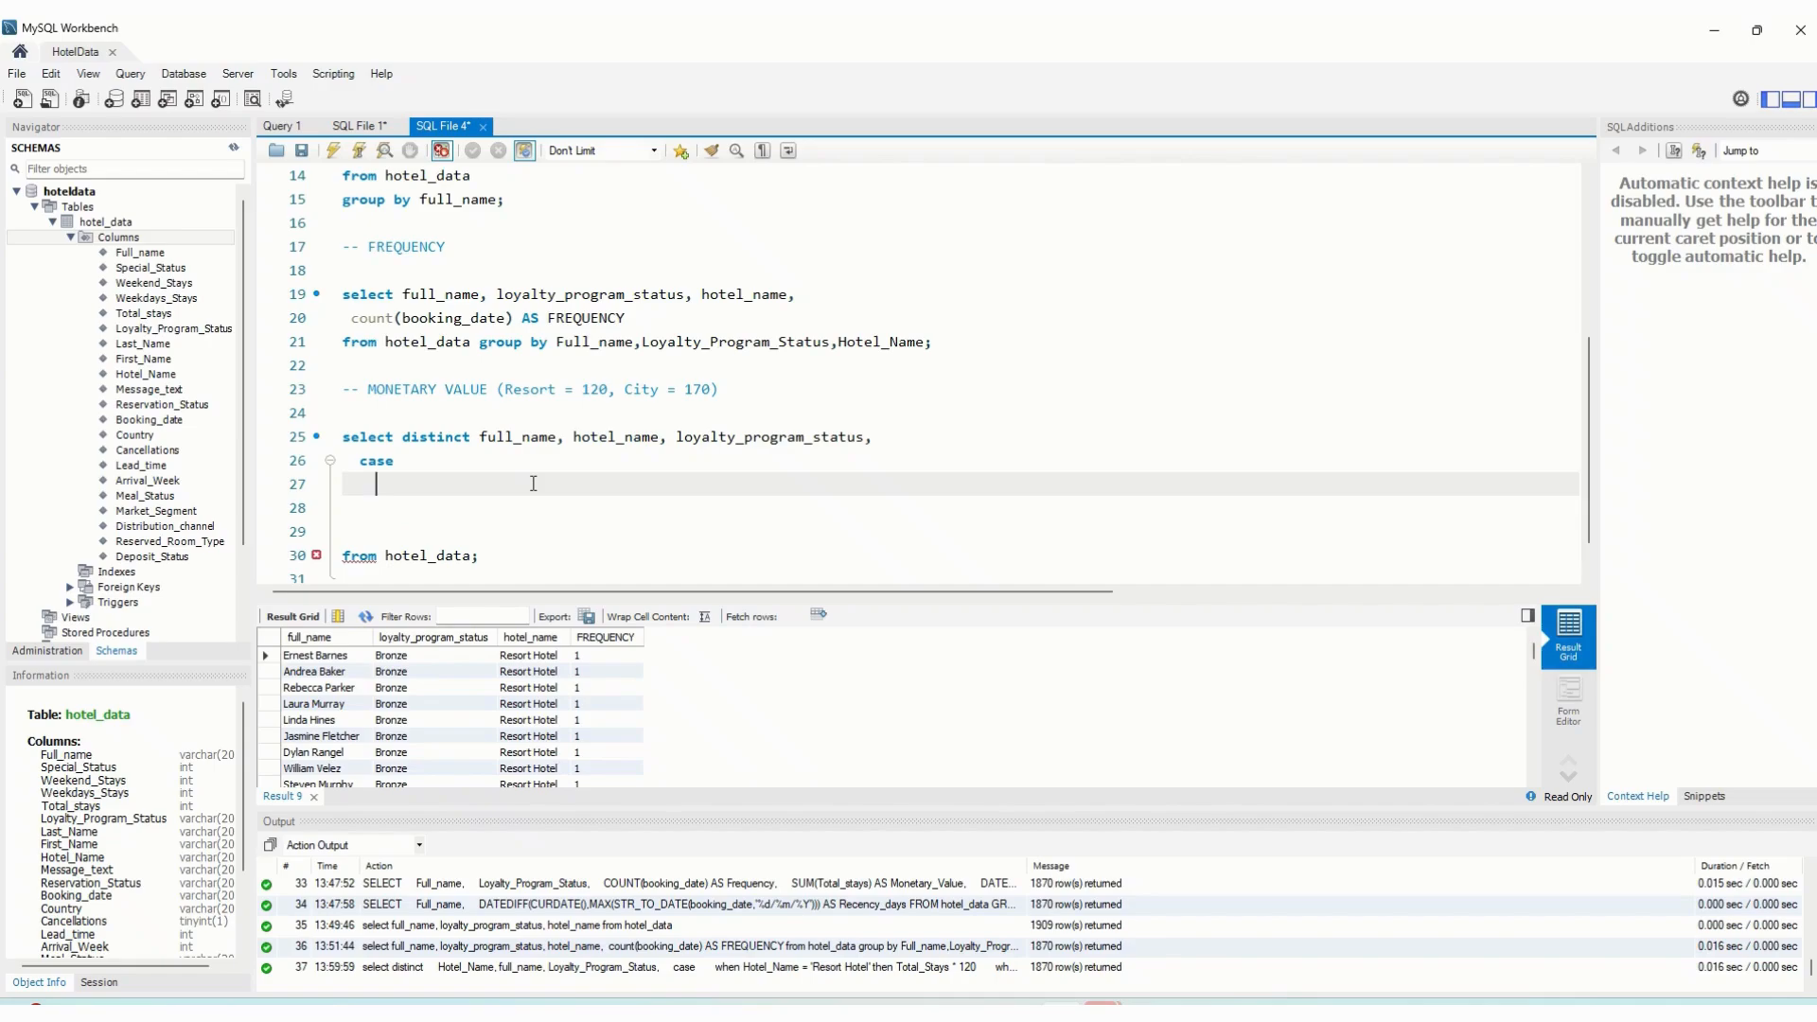
Write the first case condition as "when hotel_name = 'Resort Hotel' then", checking the hotel's wording in SQL File 1
text(when hotel)
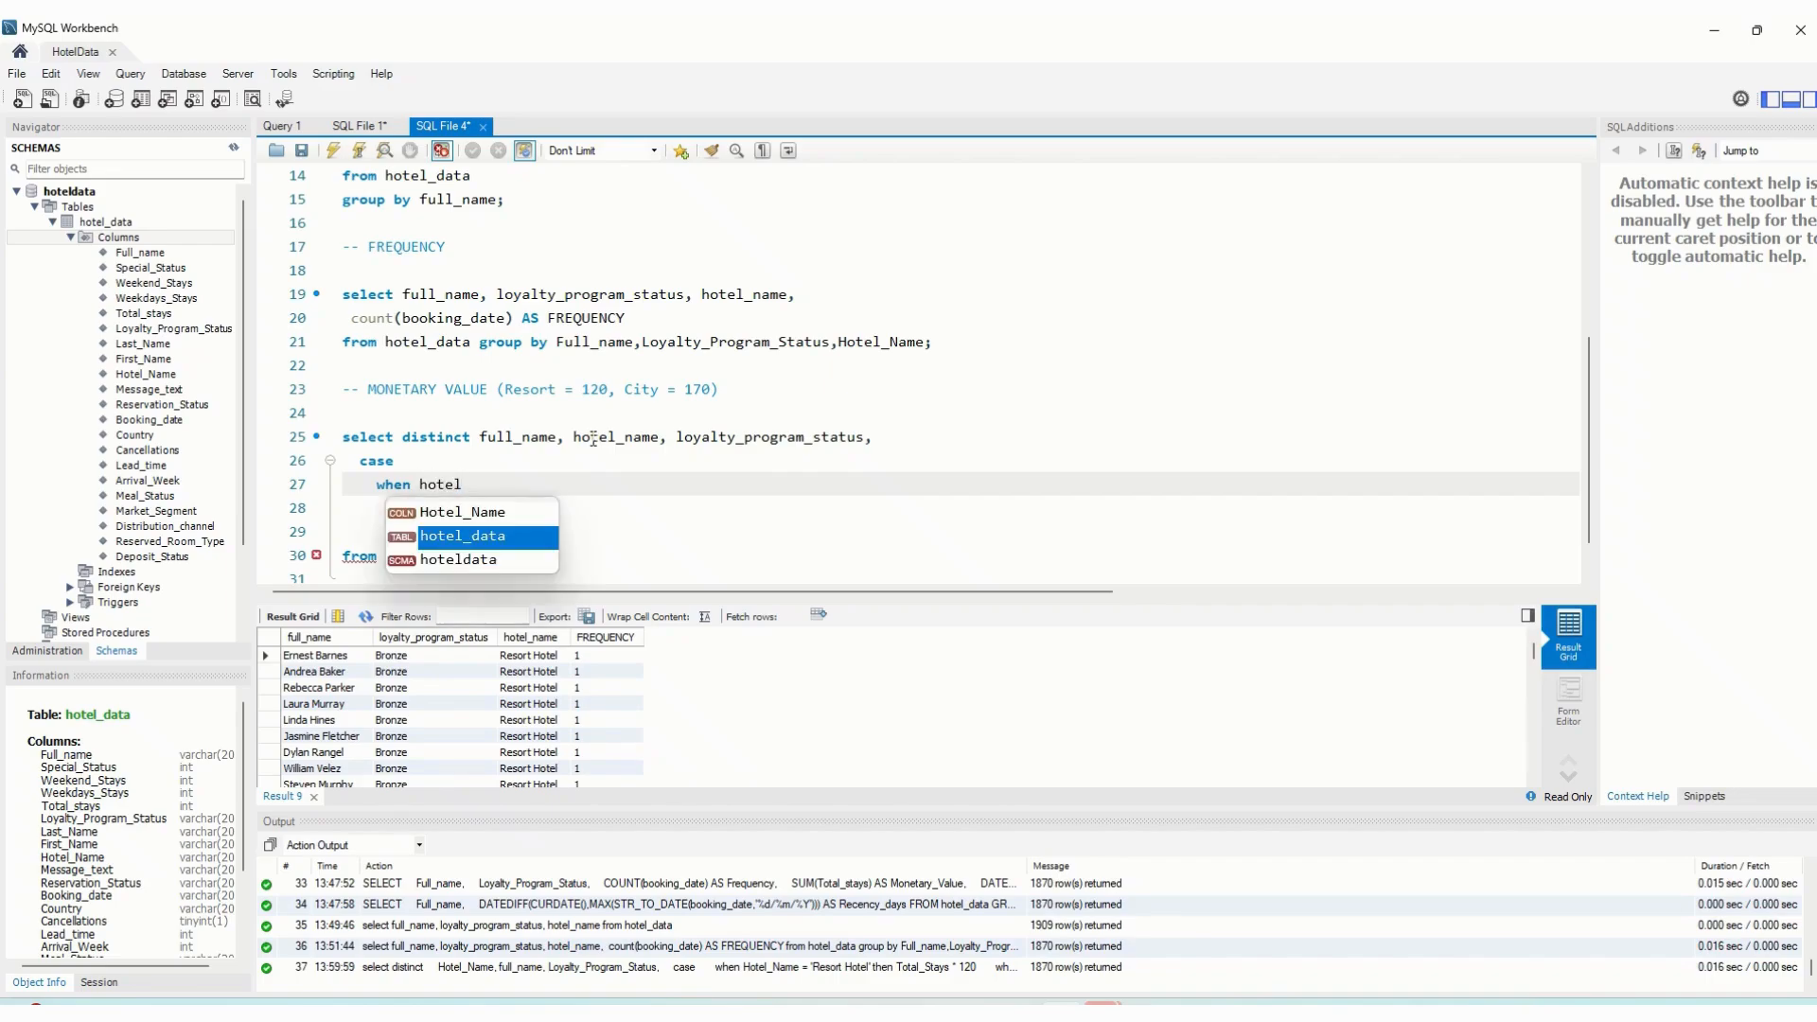
text(_name)
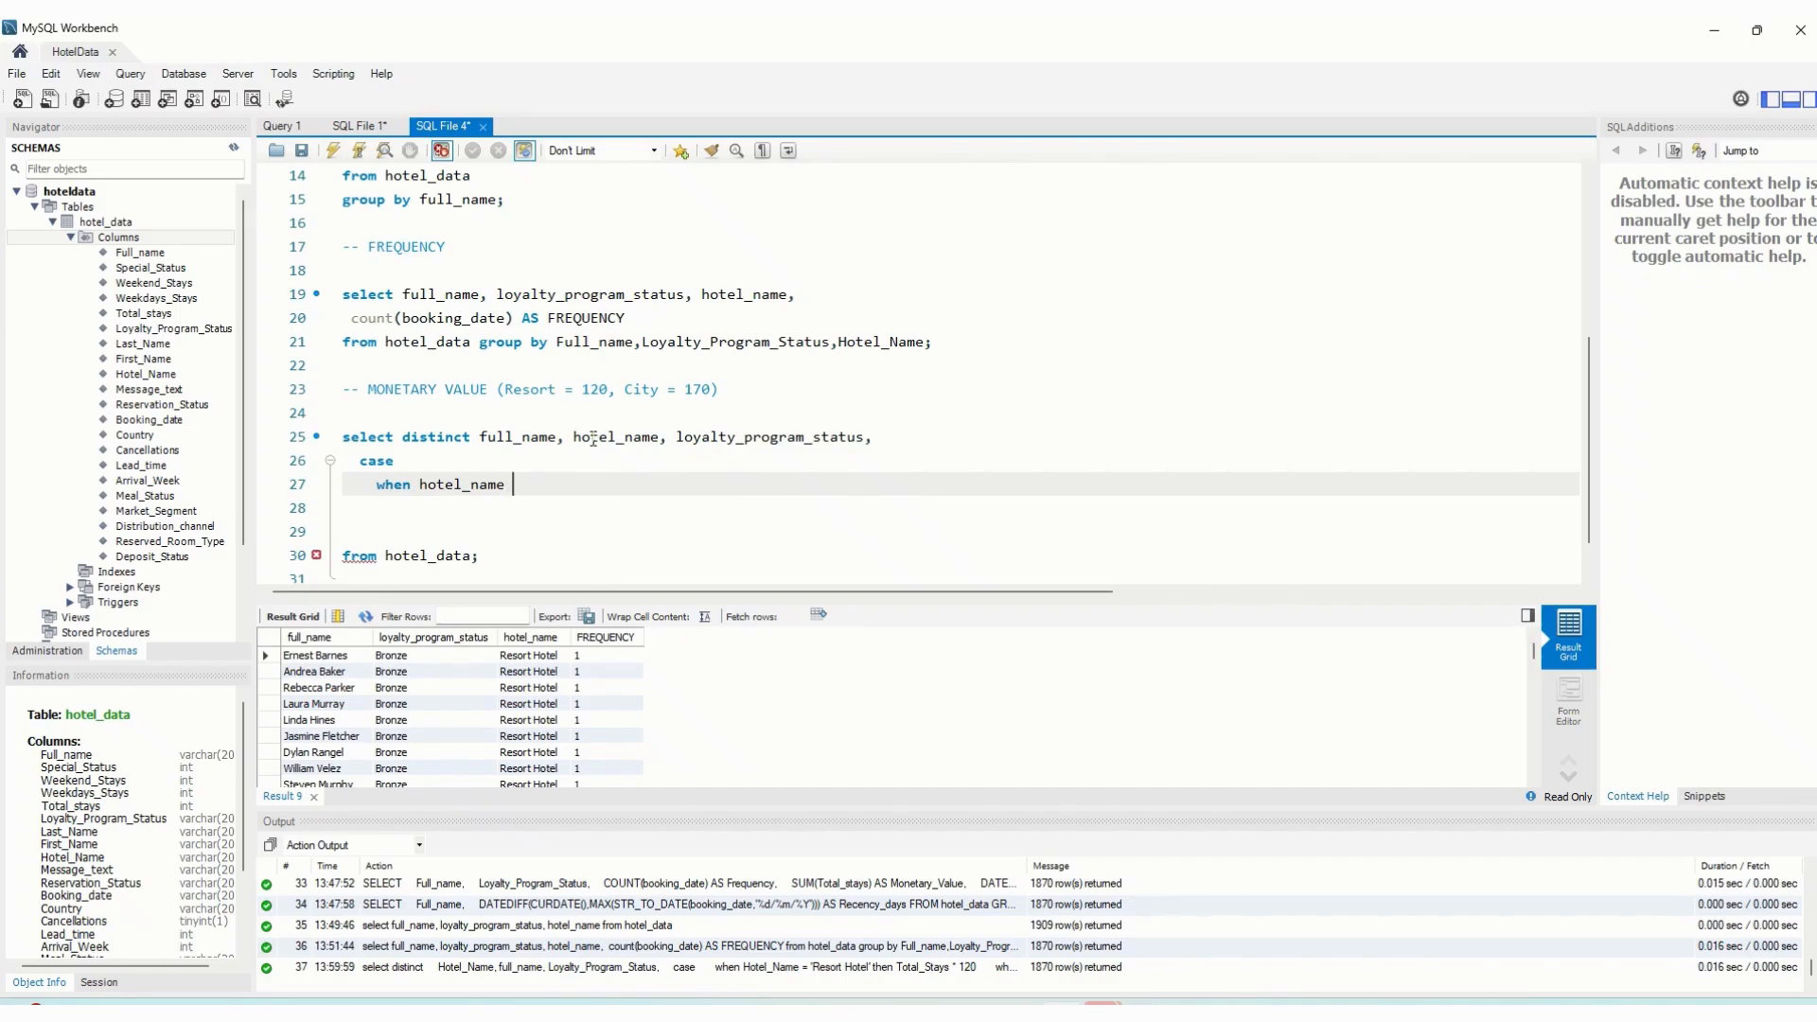
text( ?)
key(BackSpace)
text(=)
text('R)
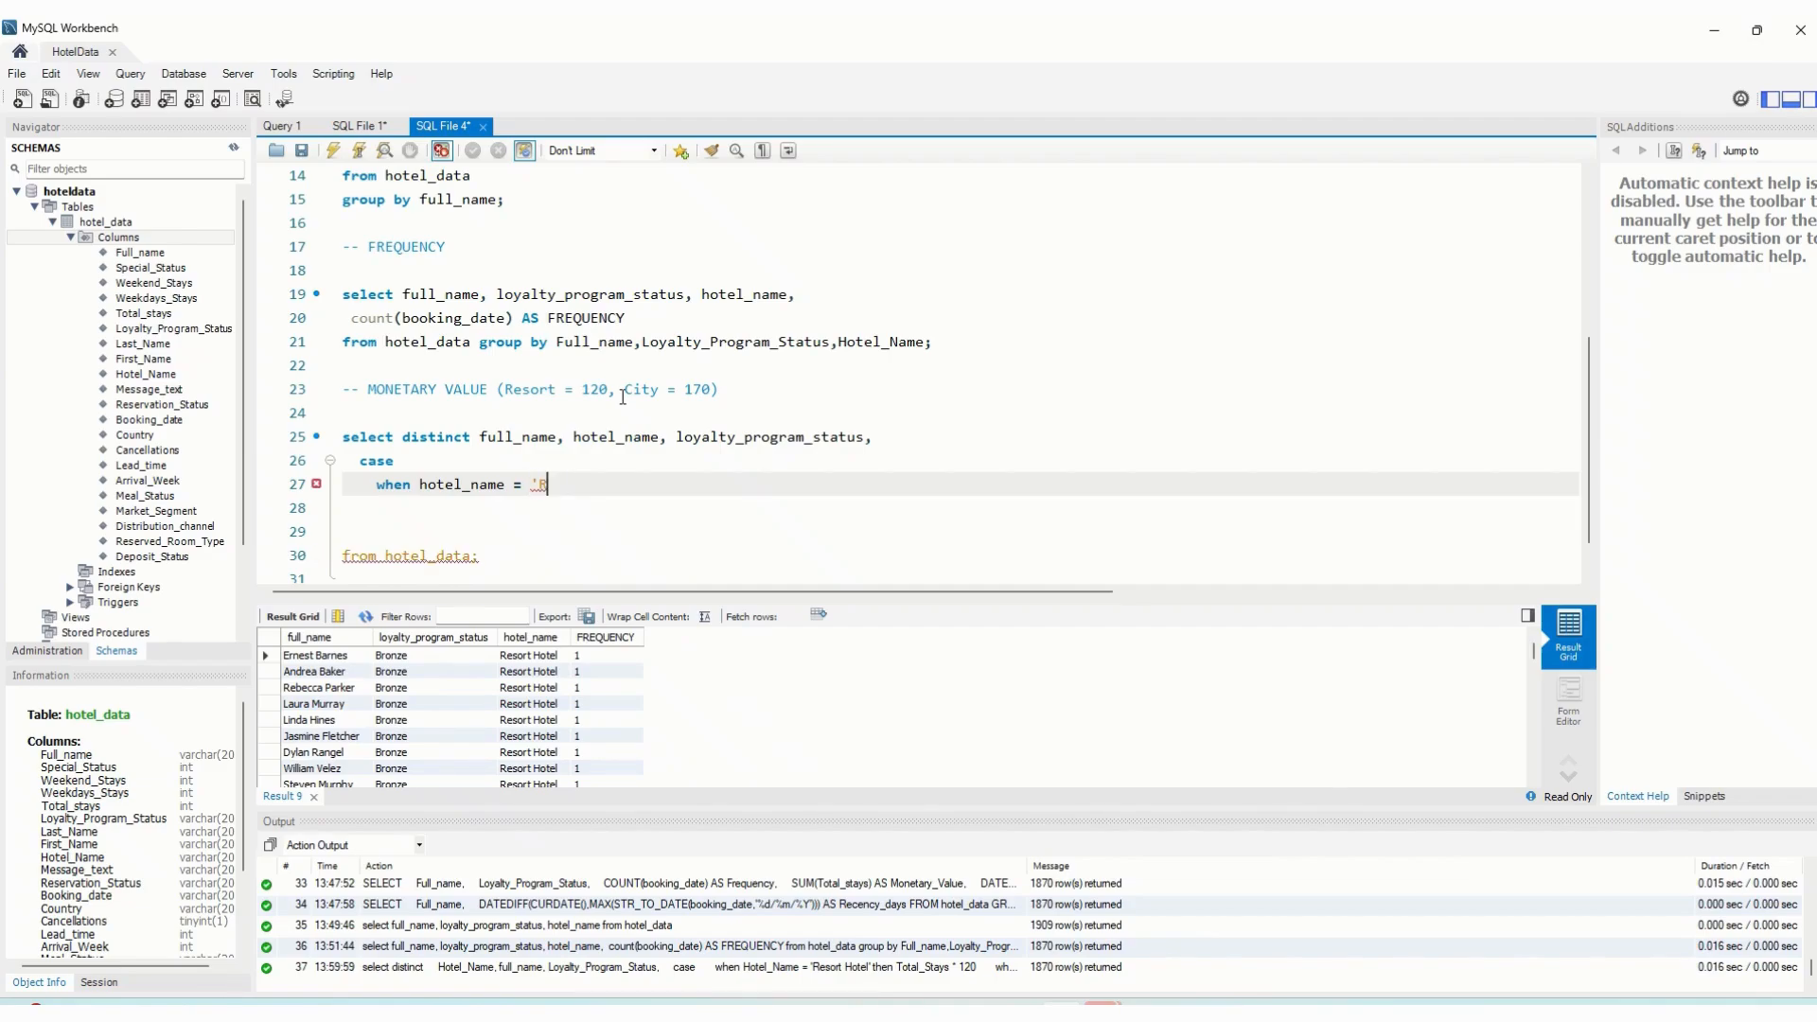
text(esort)
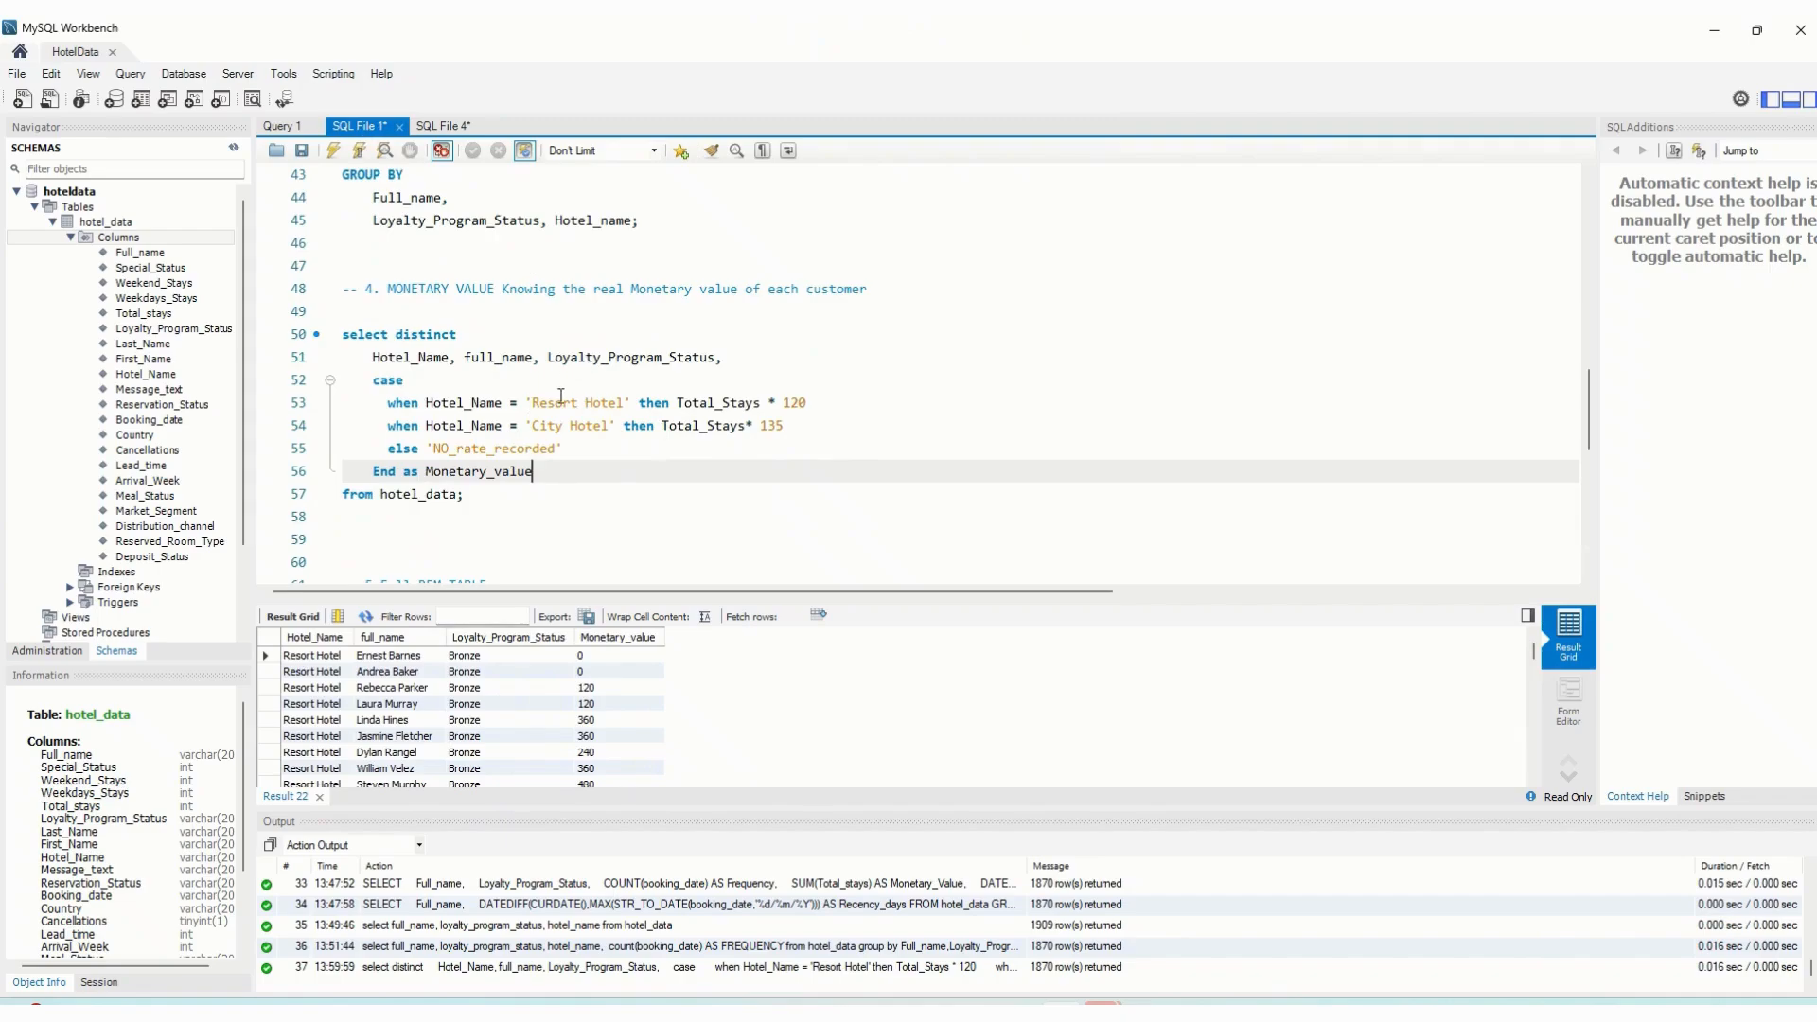
click(431, 127)
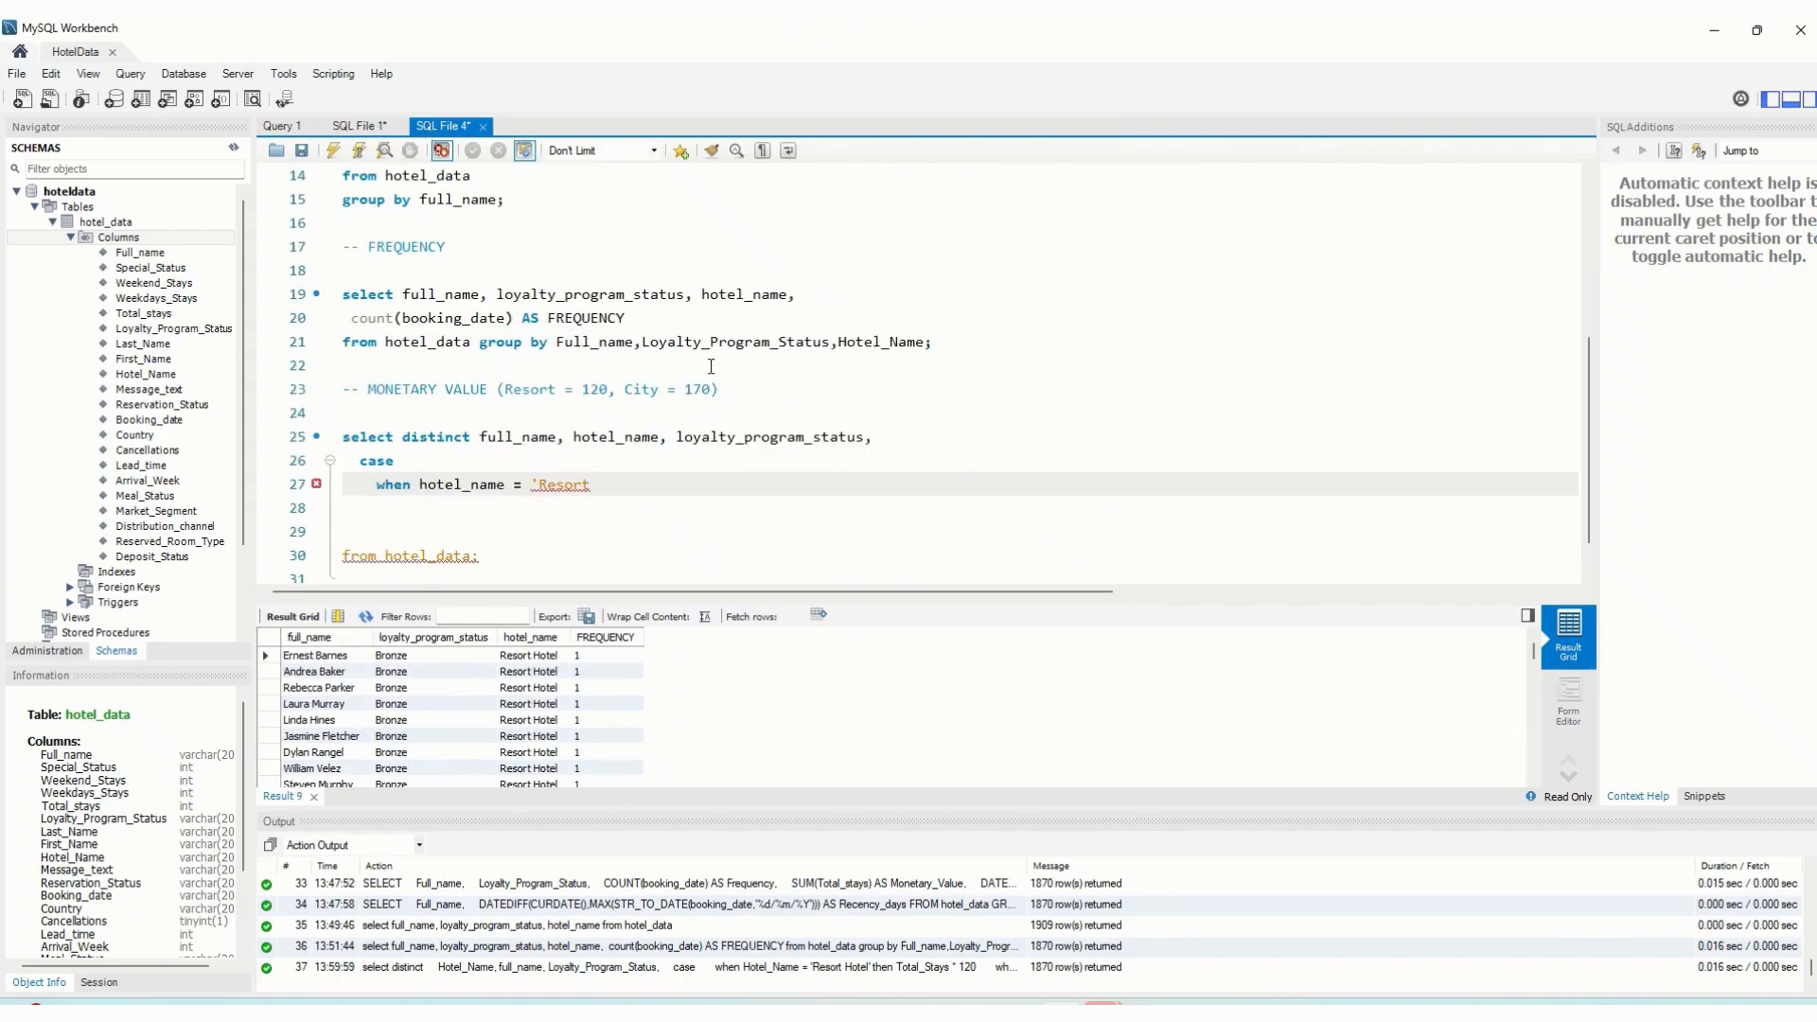
text(Hotel' then)
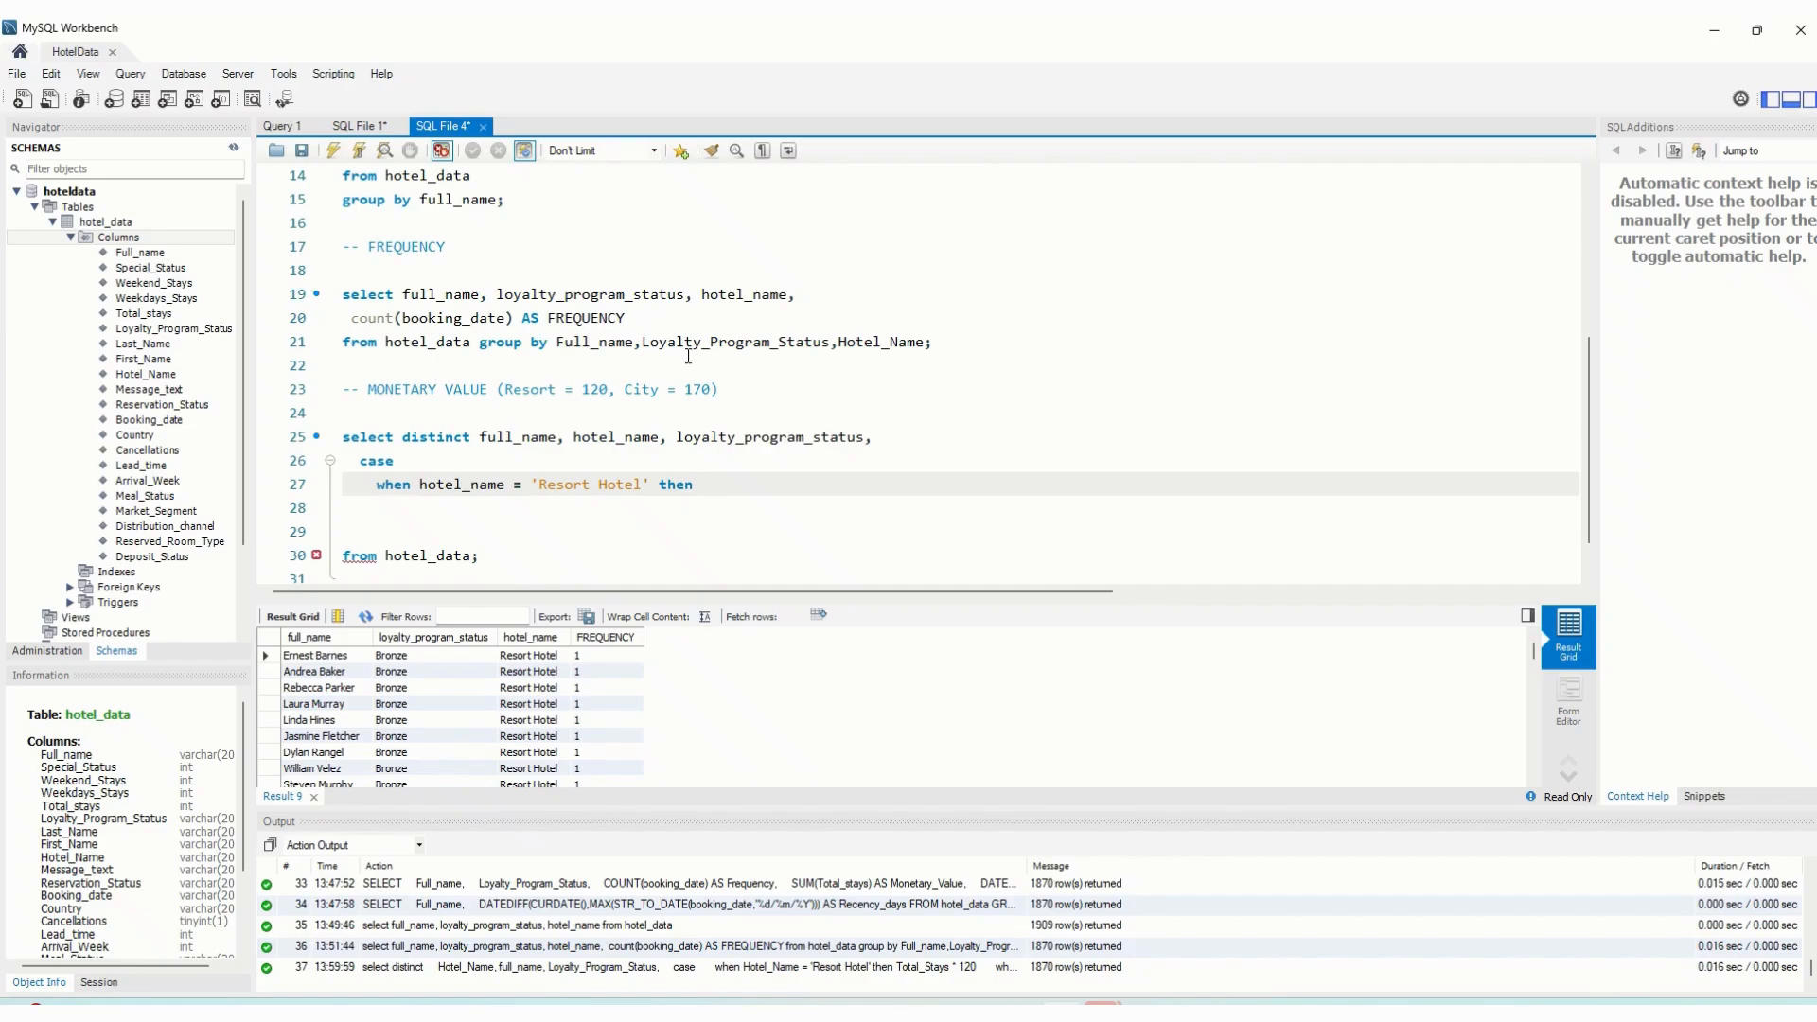
Recheck the reference query in SQL File 1 and complete the Resort Hotel branch with "Total_stays * 120"
click(368, 129)
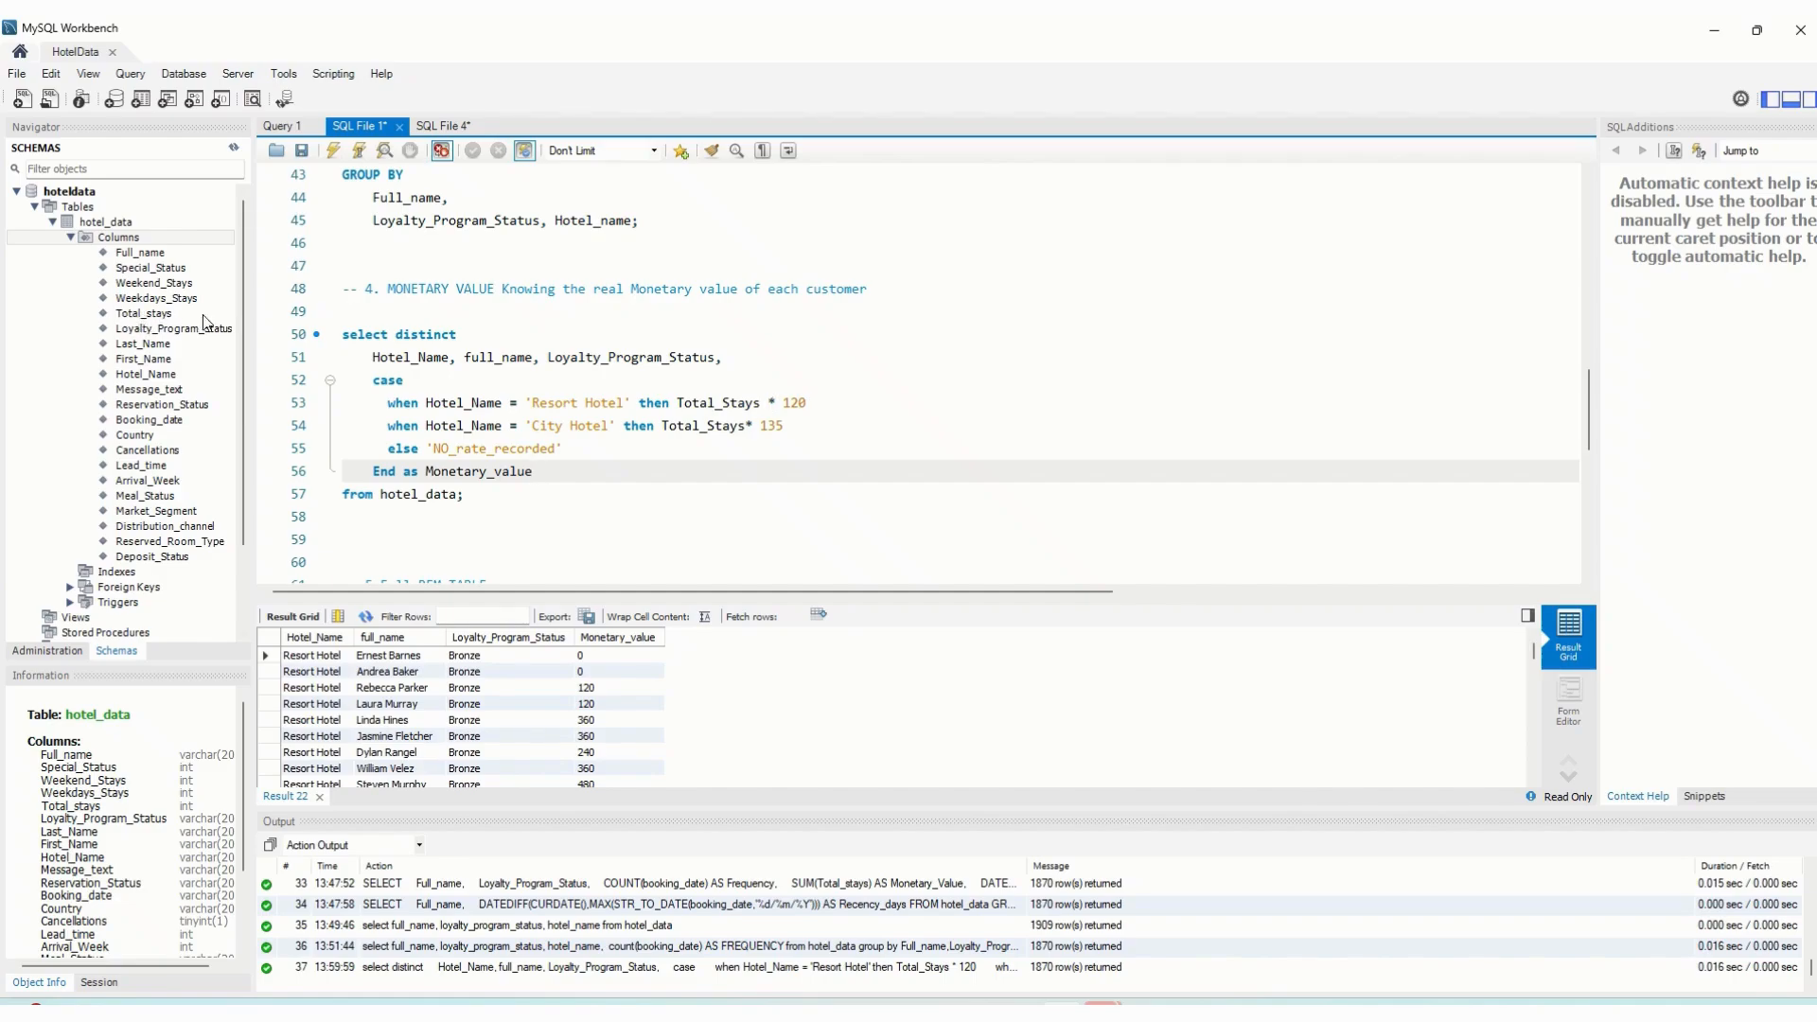
click(442, 127)
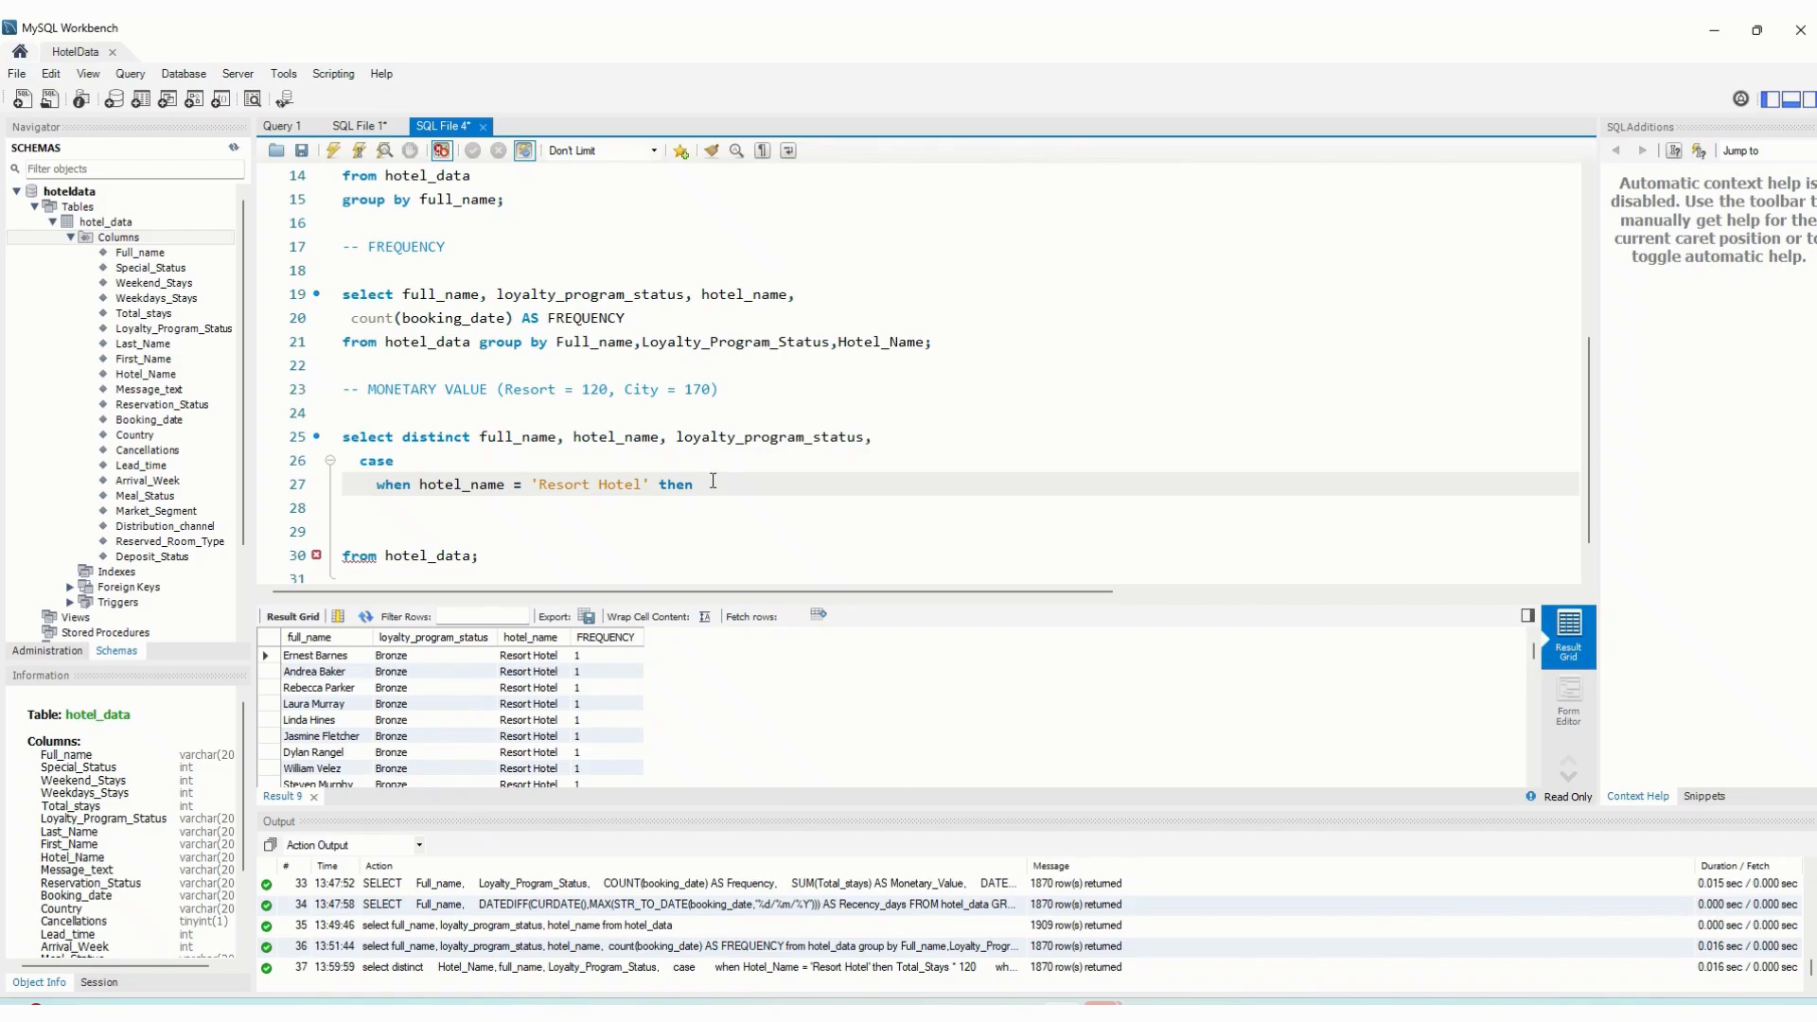
text(tota)
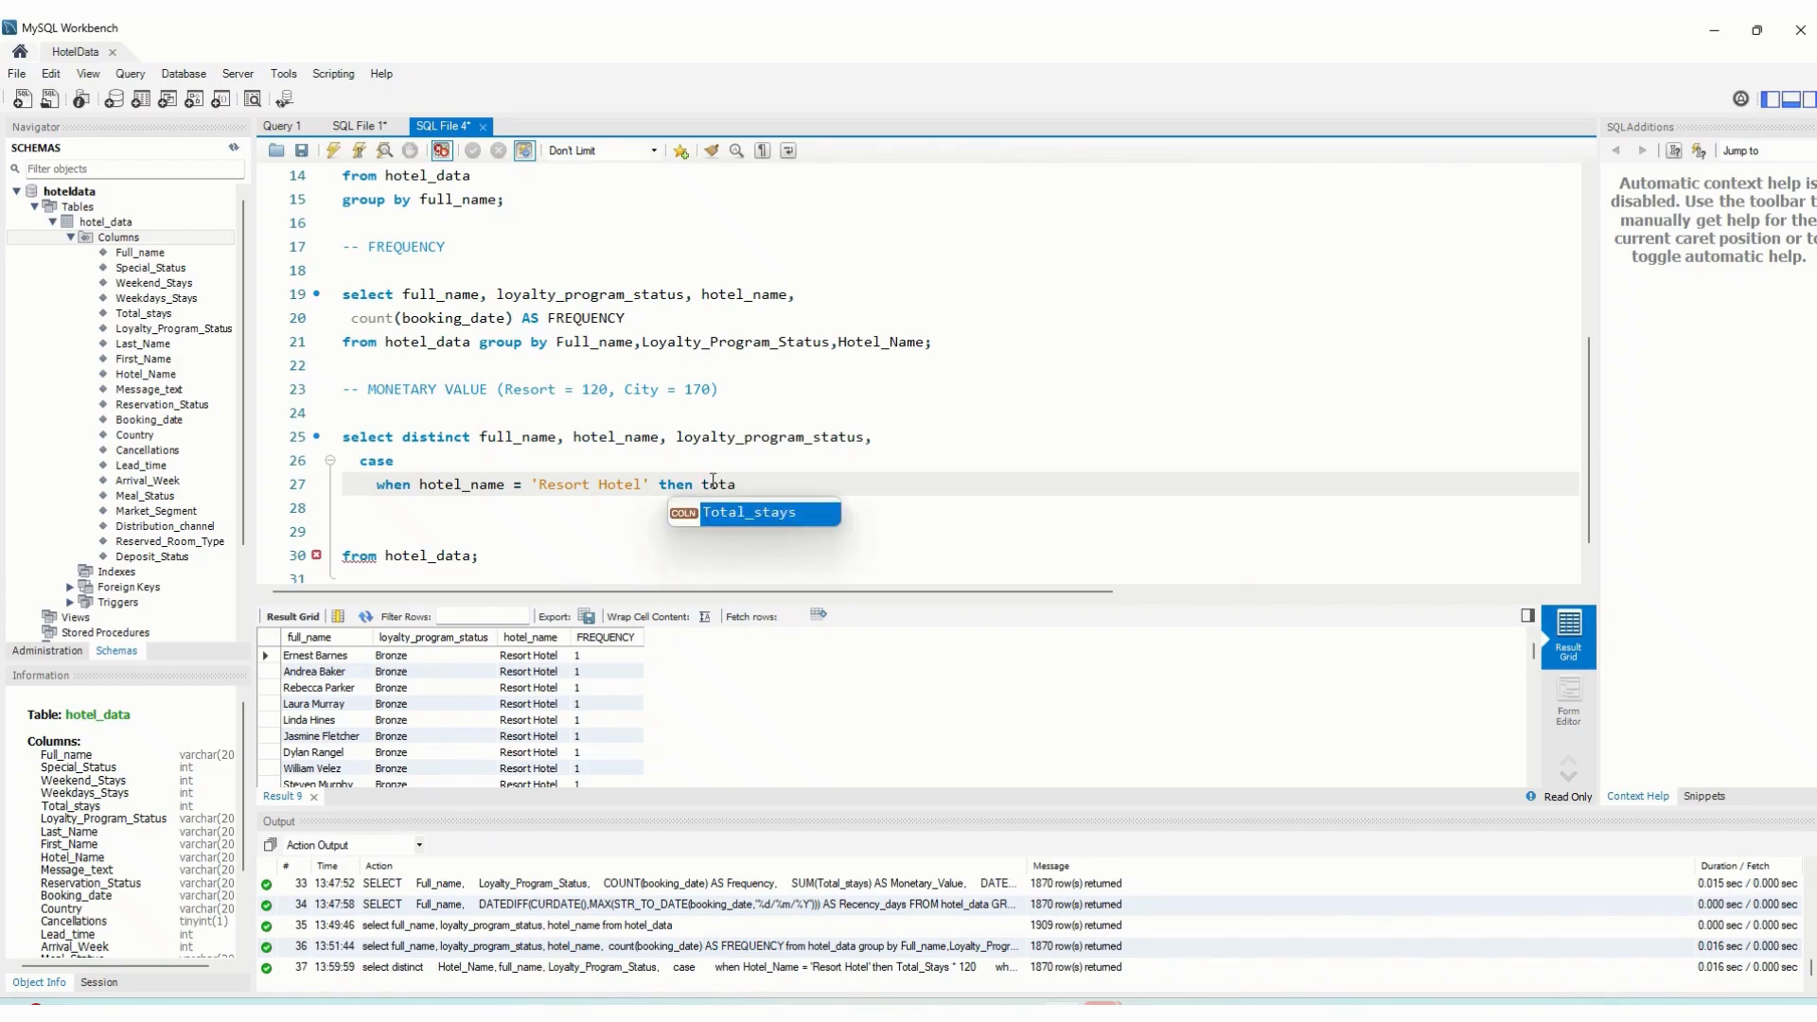
text(l)
key(Return)
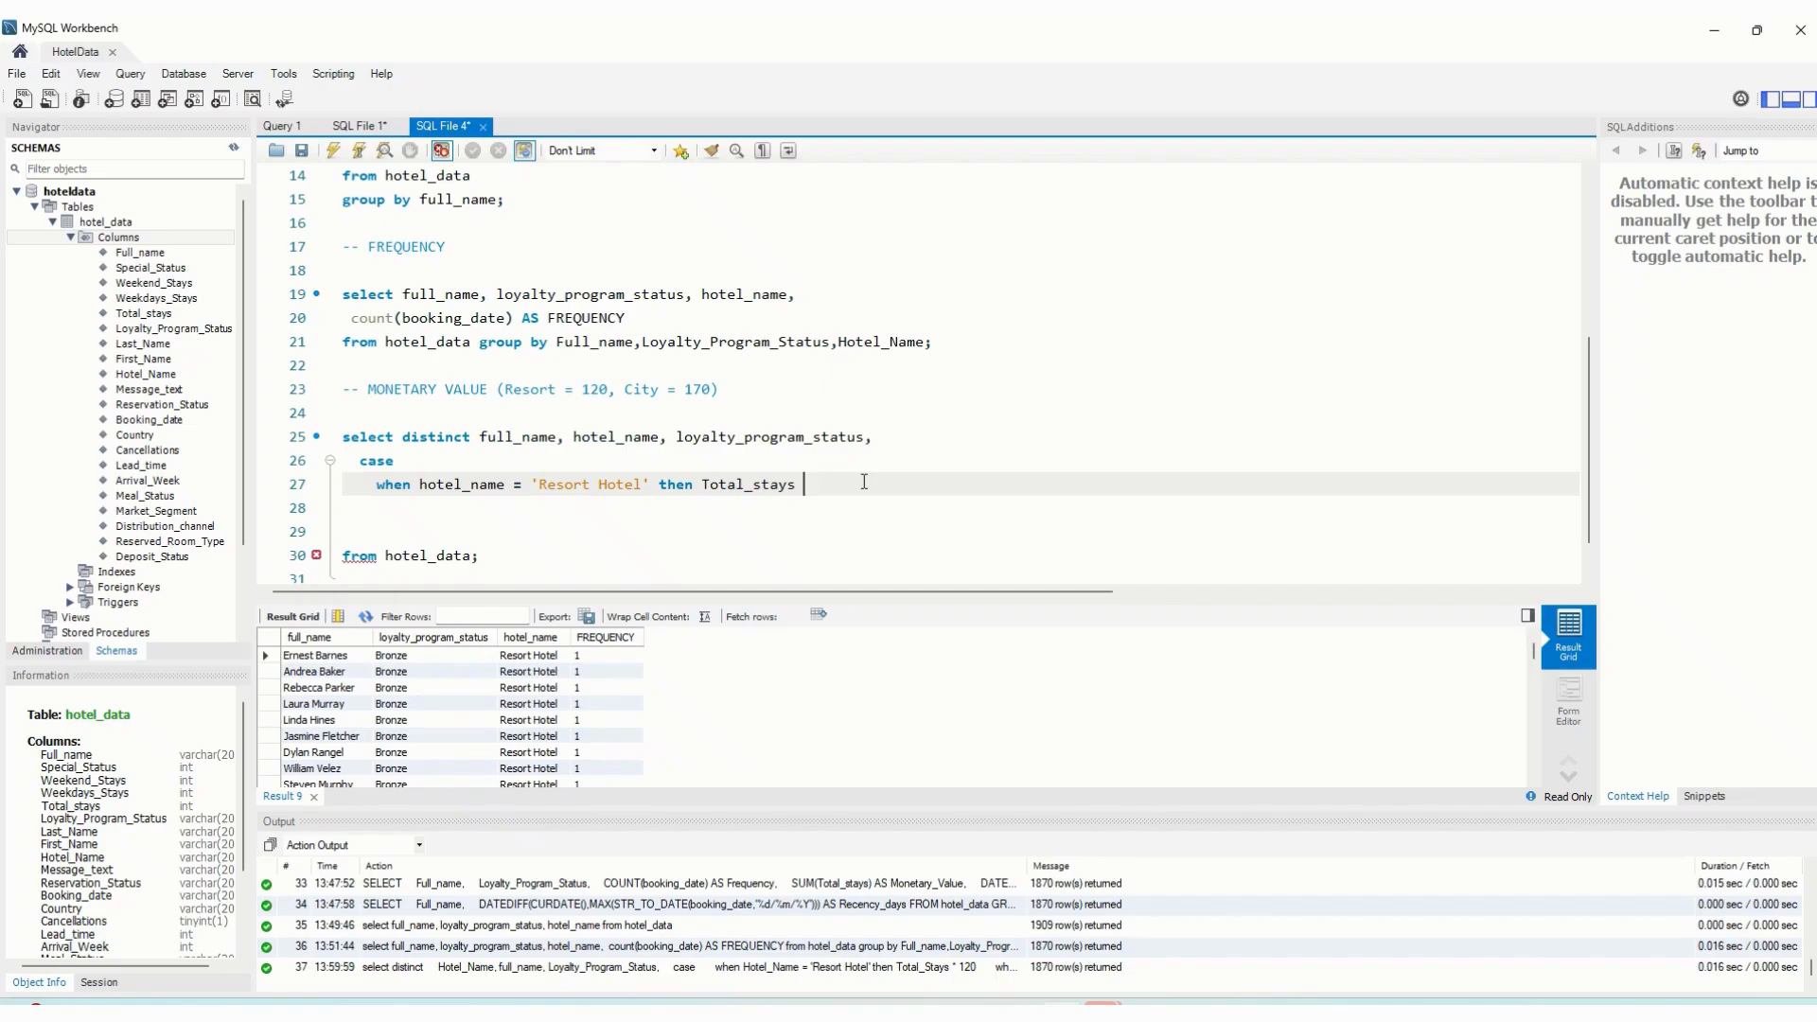
text(* 120)
Begin the second case branch on a new line with "when Hotel_Name = 'City Hotel' then"
key(Return)
text(when)
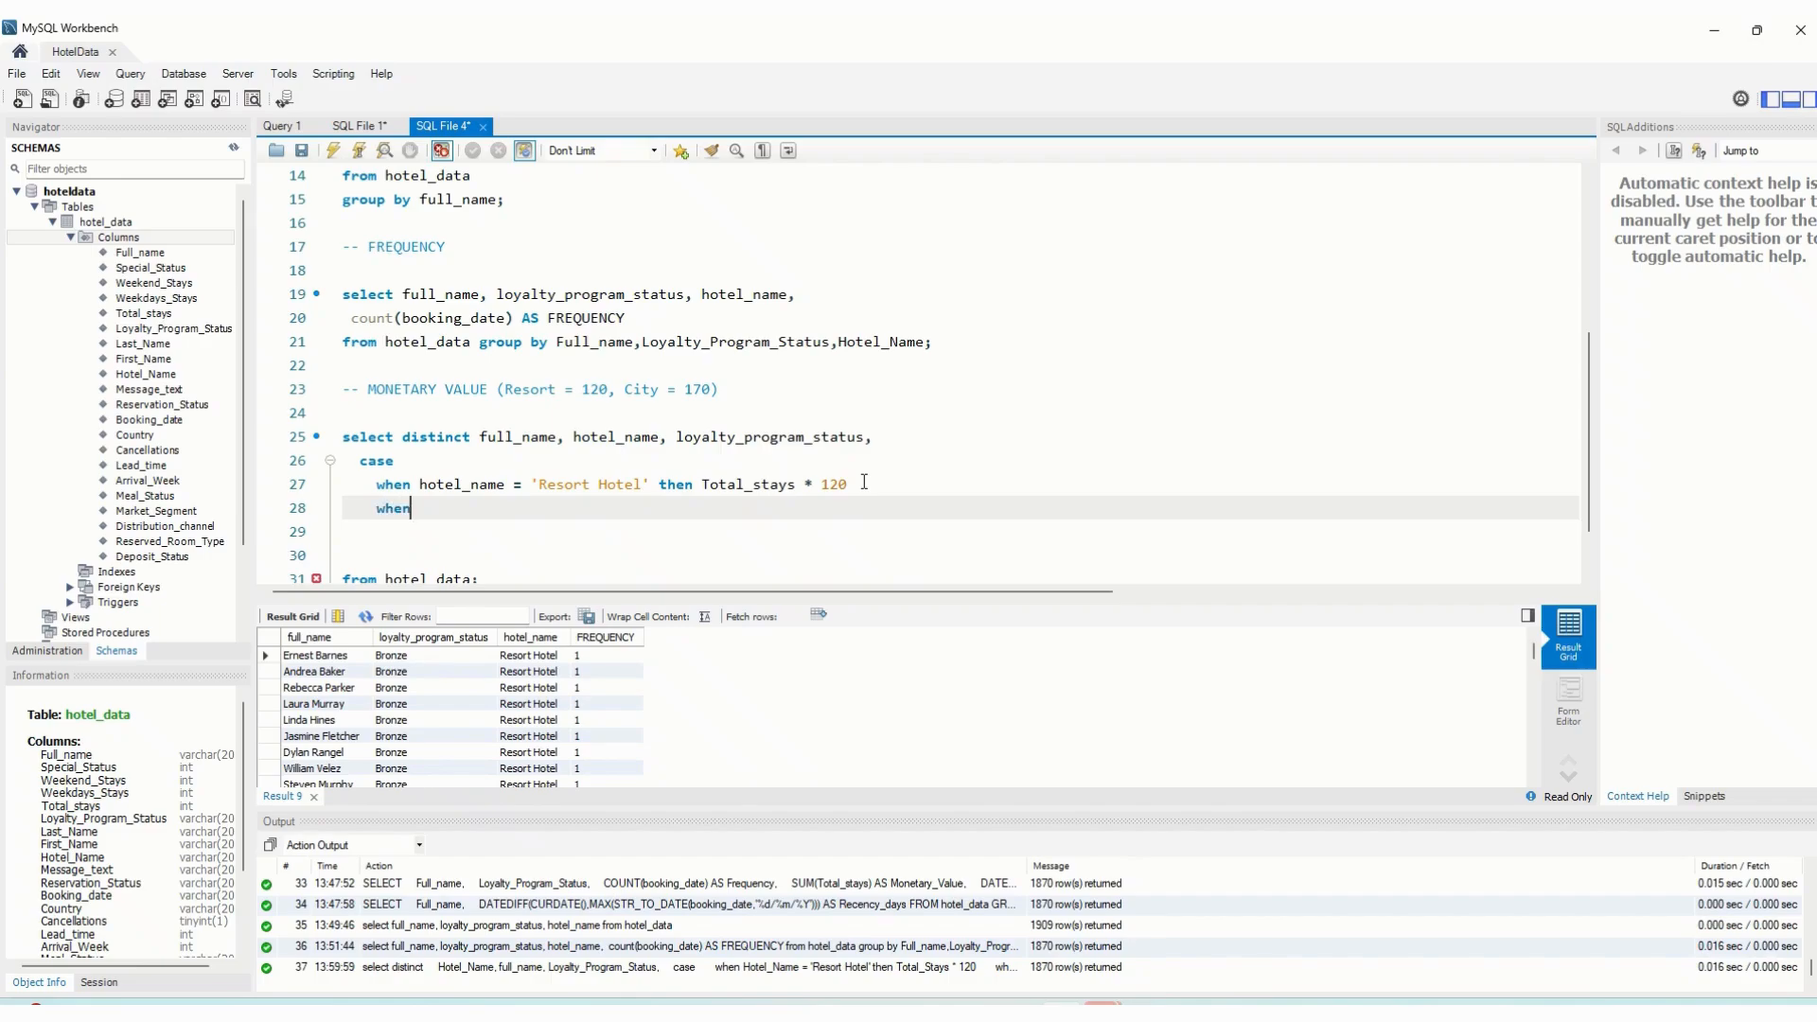
text( hotel_)
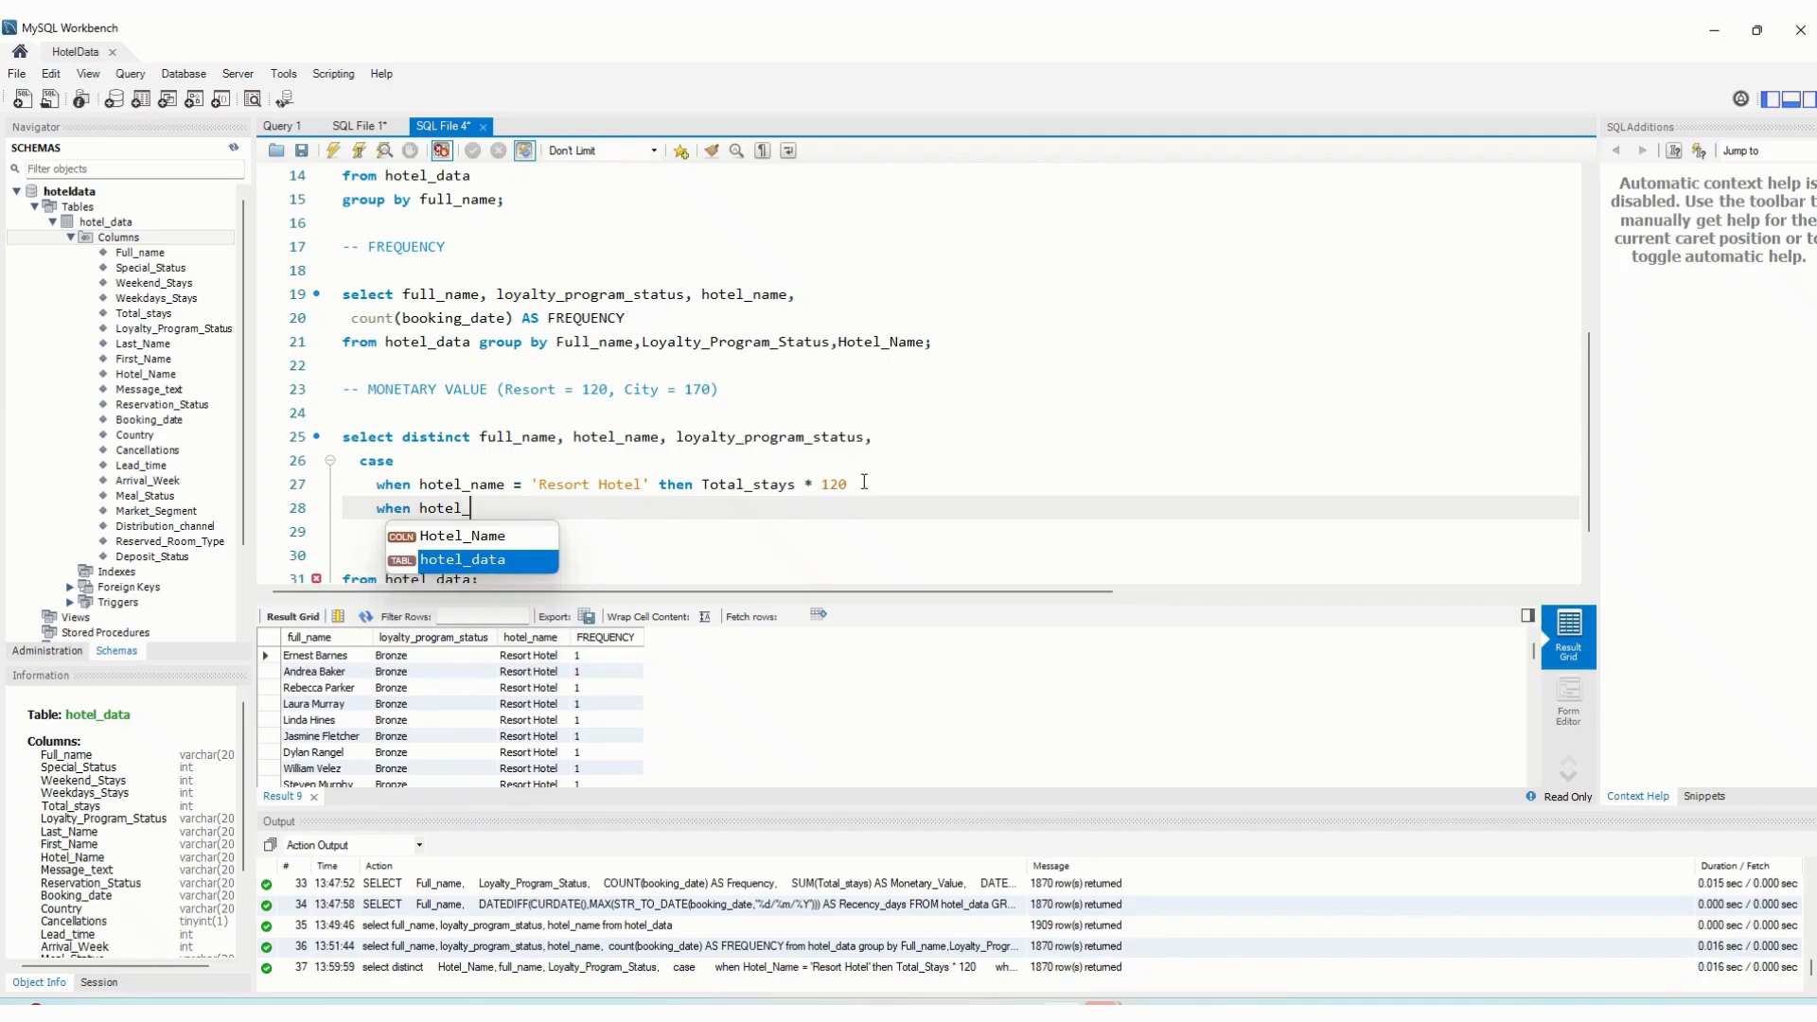
double_click(473, 536)
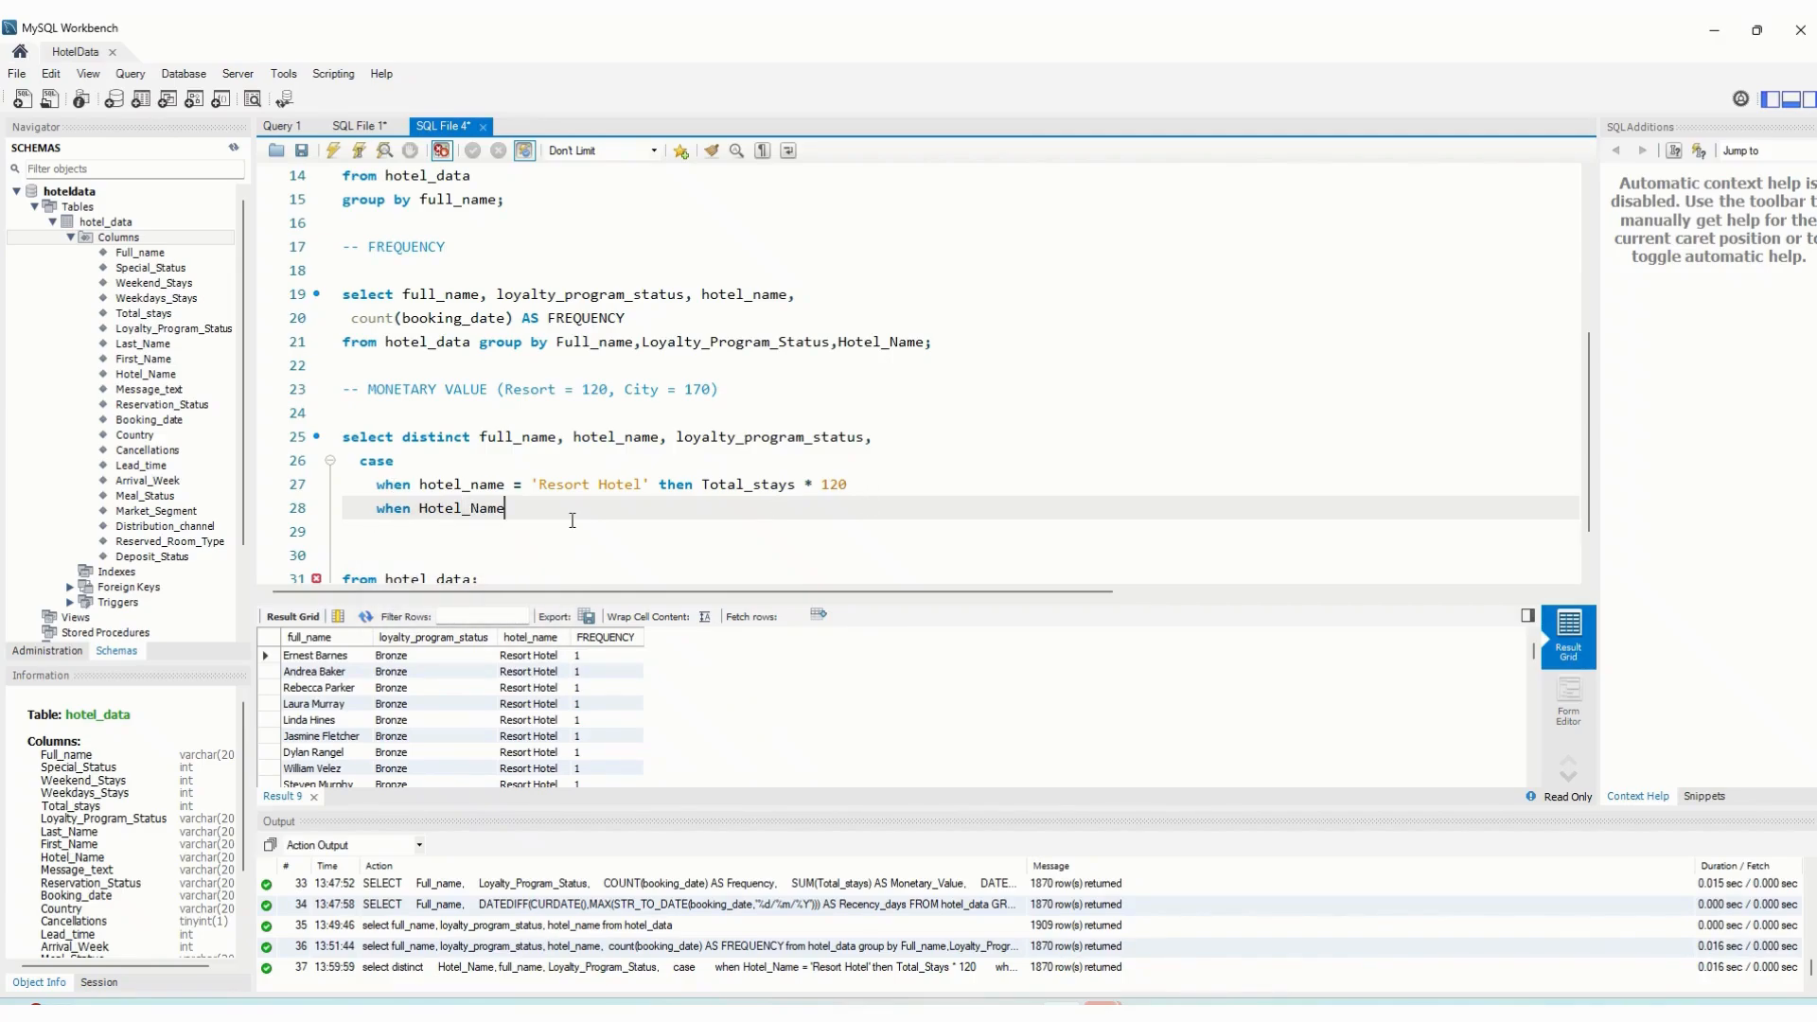
text(= 'City Hotel' then to)
key(BackSpace)
key(BackSpace)
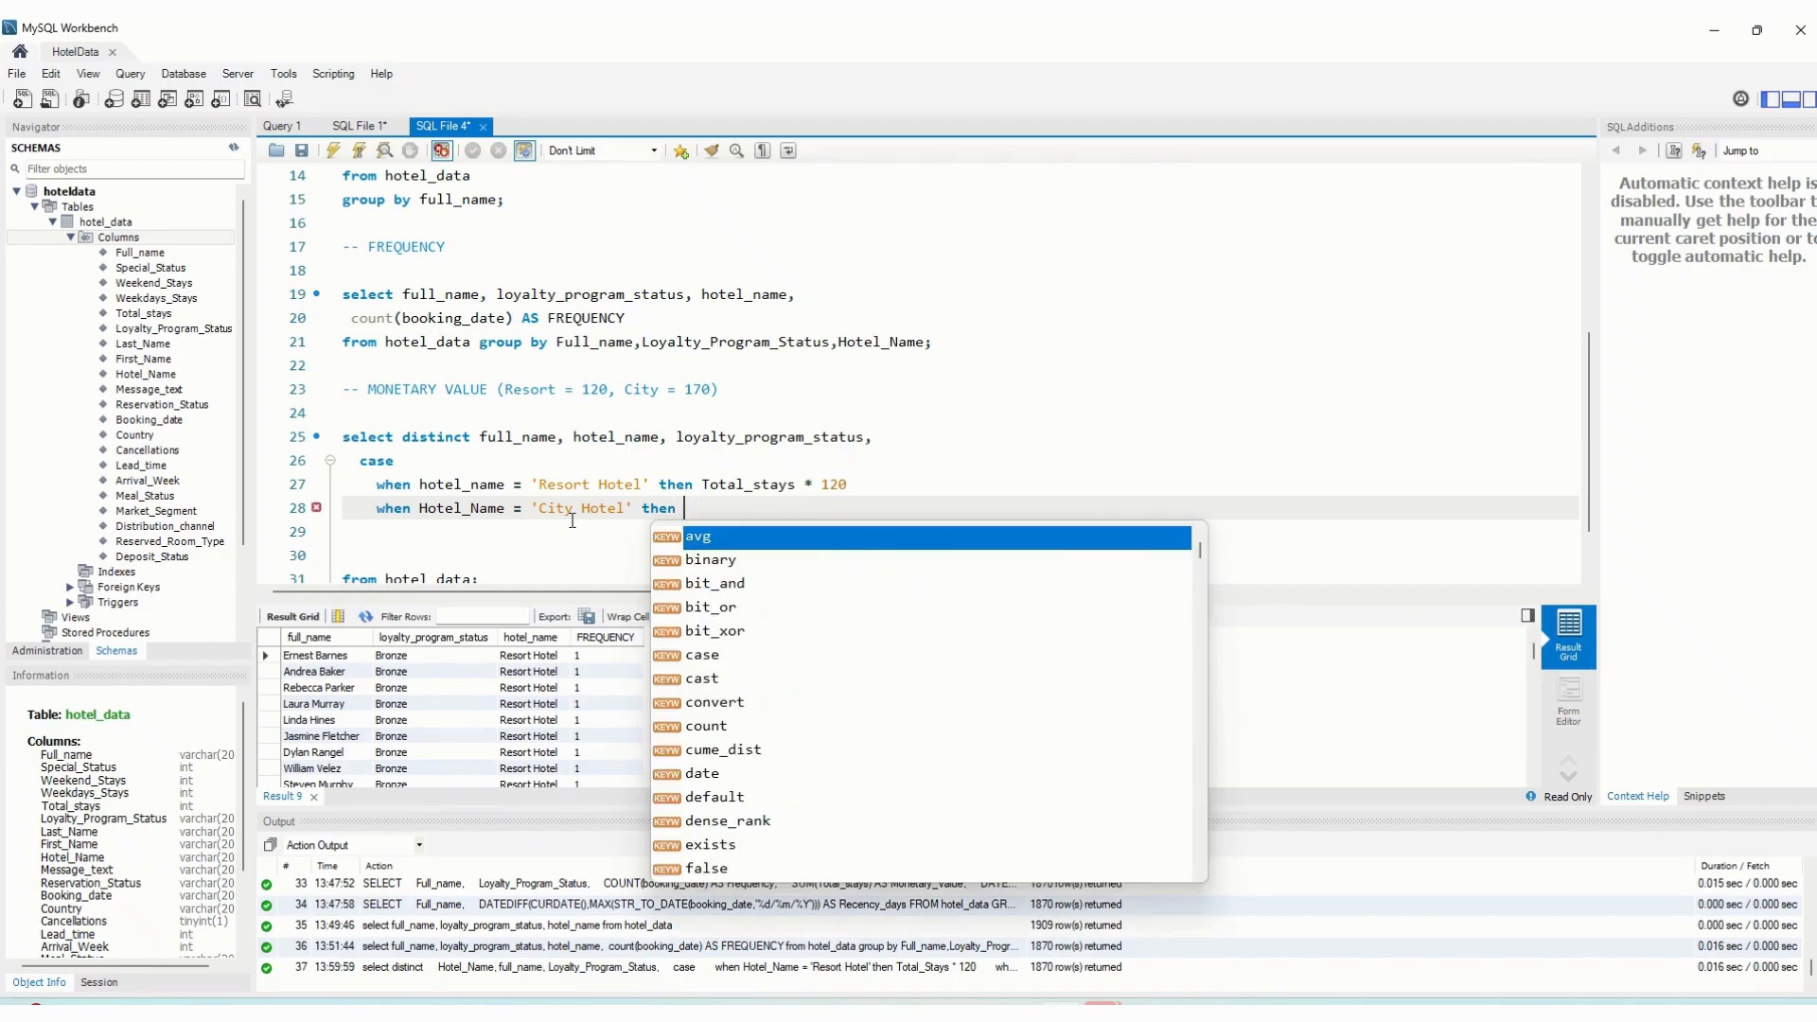
Complete the City Hotel branch with "Total_stays * 170"
text(t)
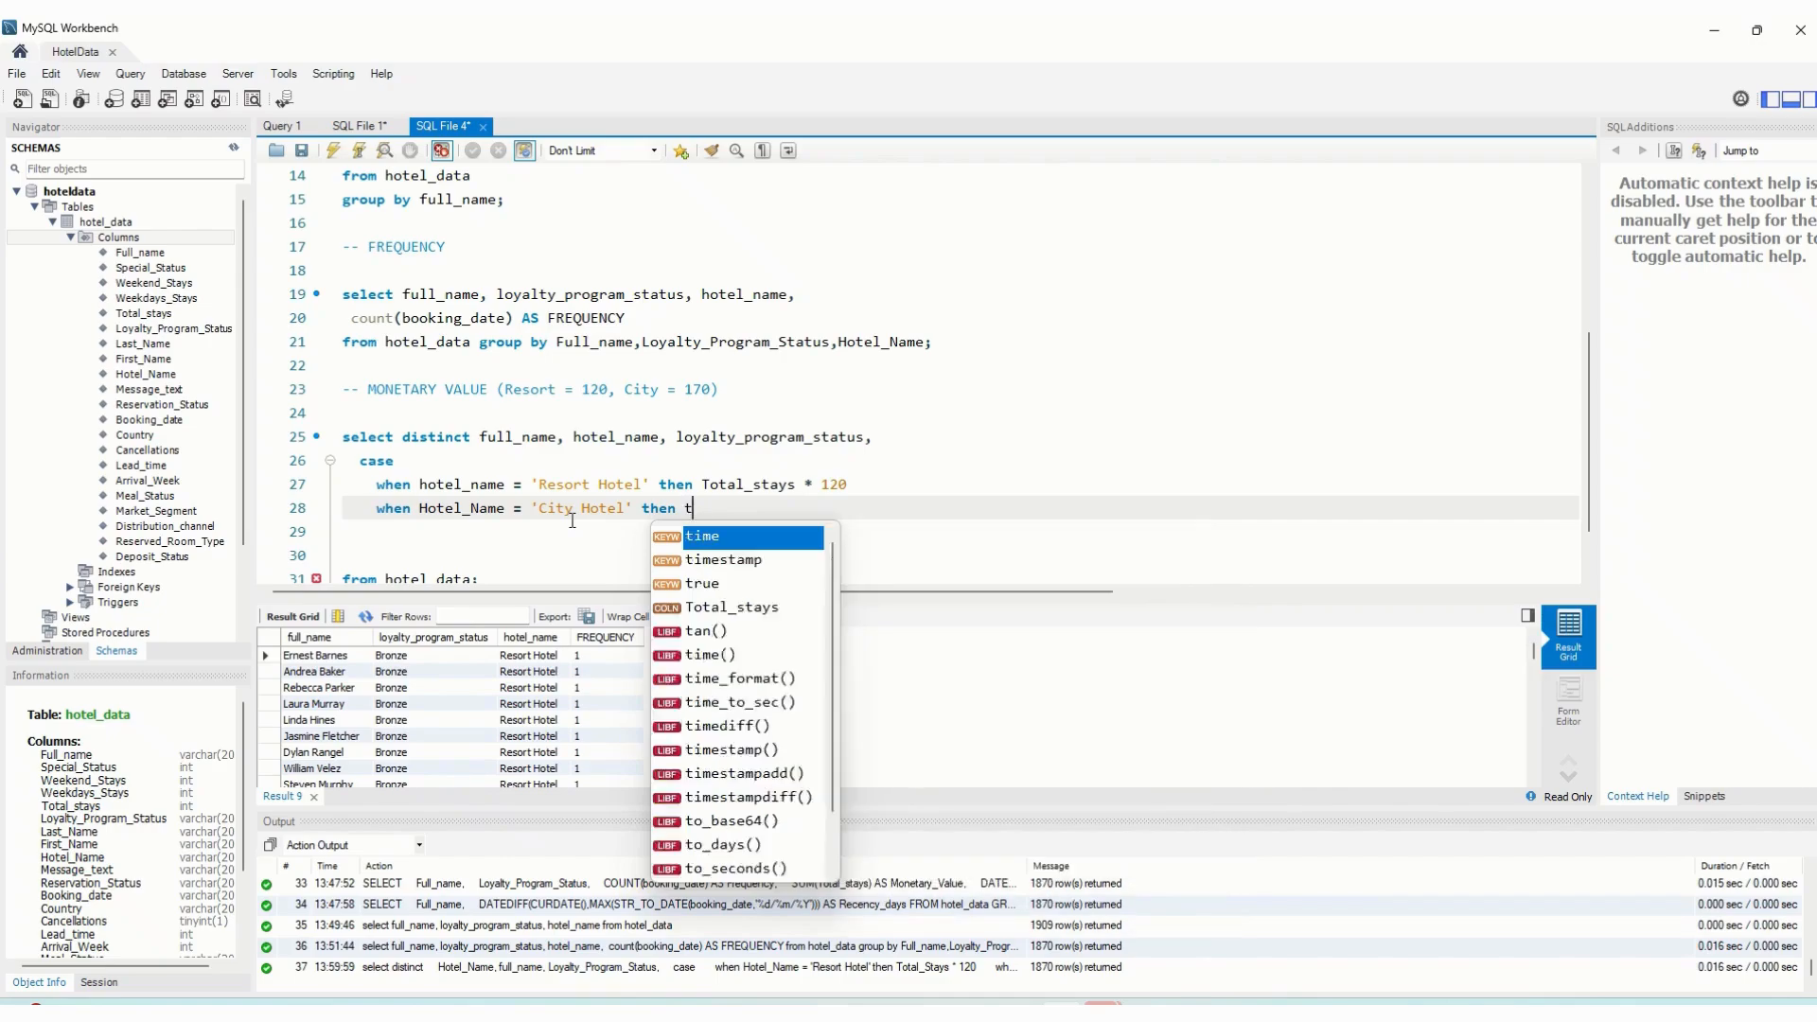
text(otal)
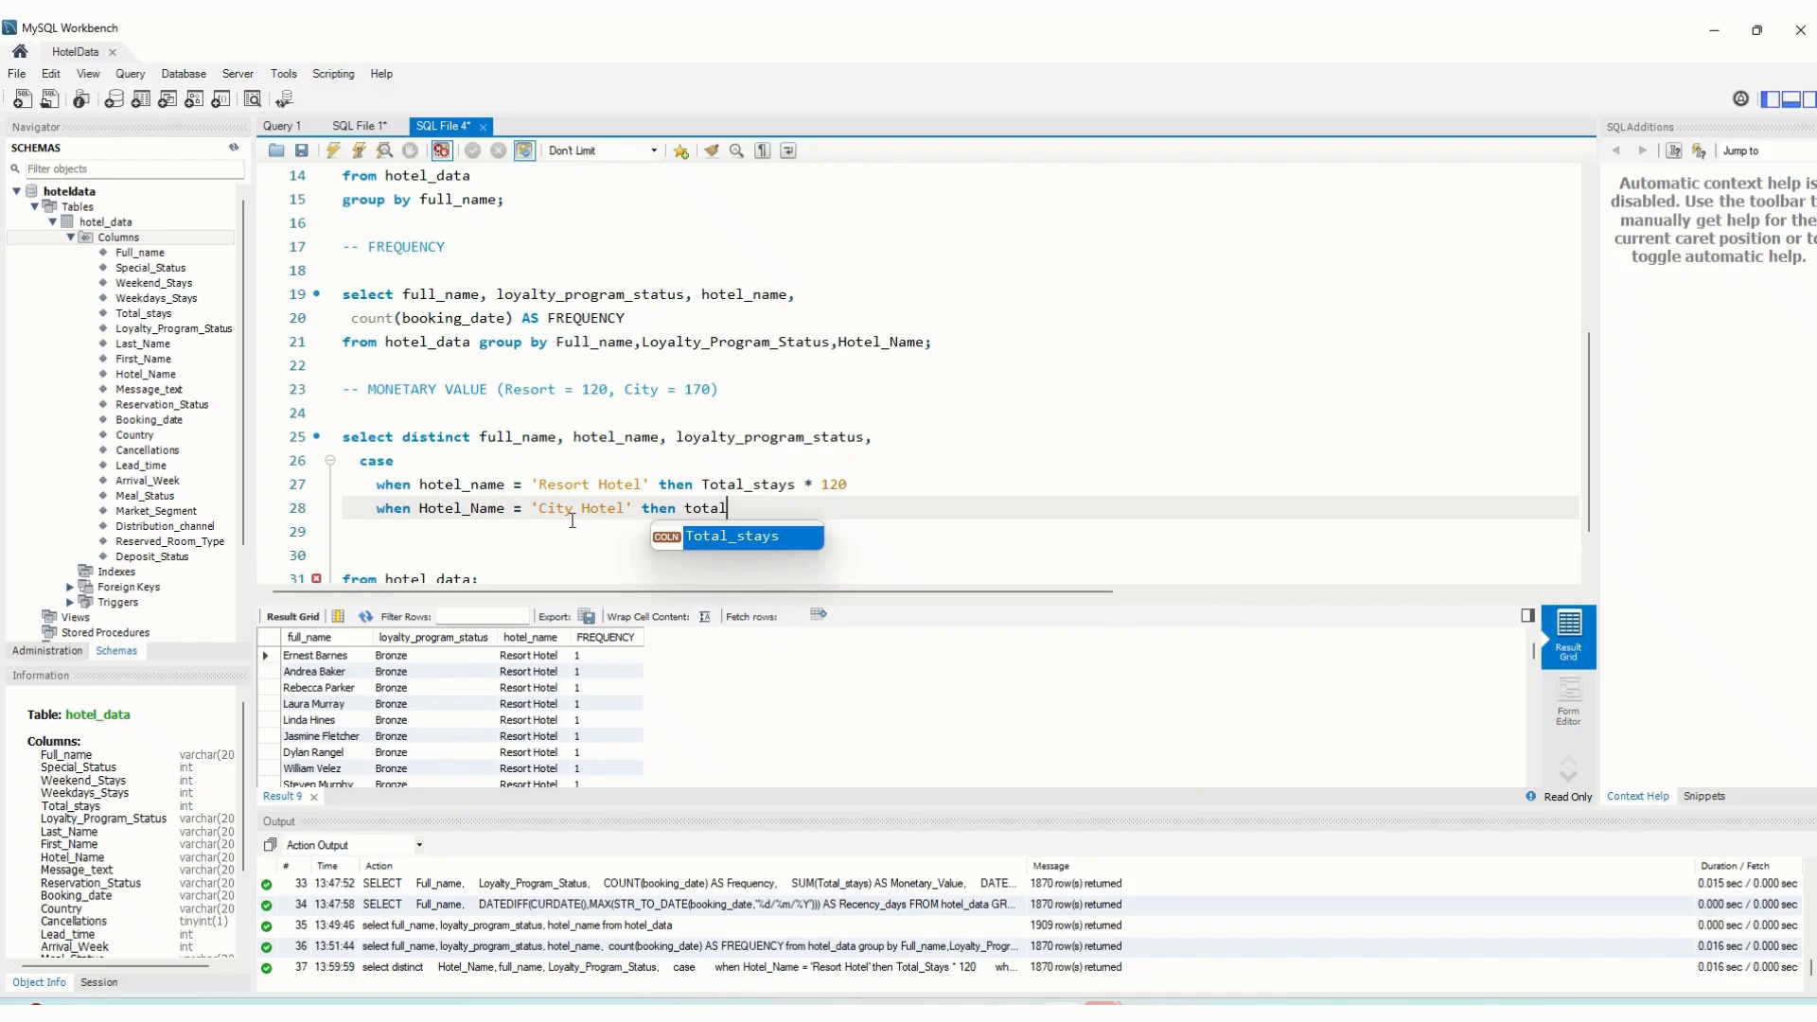
text(_)
double_click(738, 536)
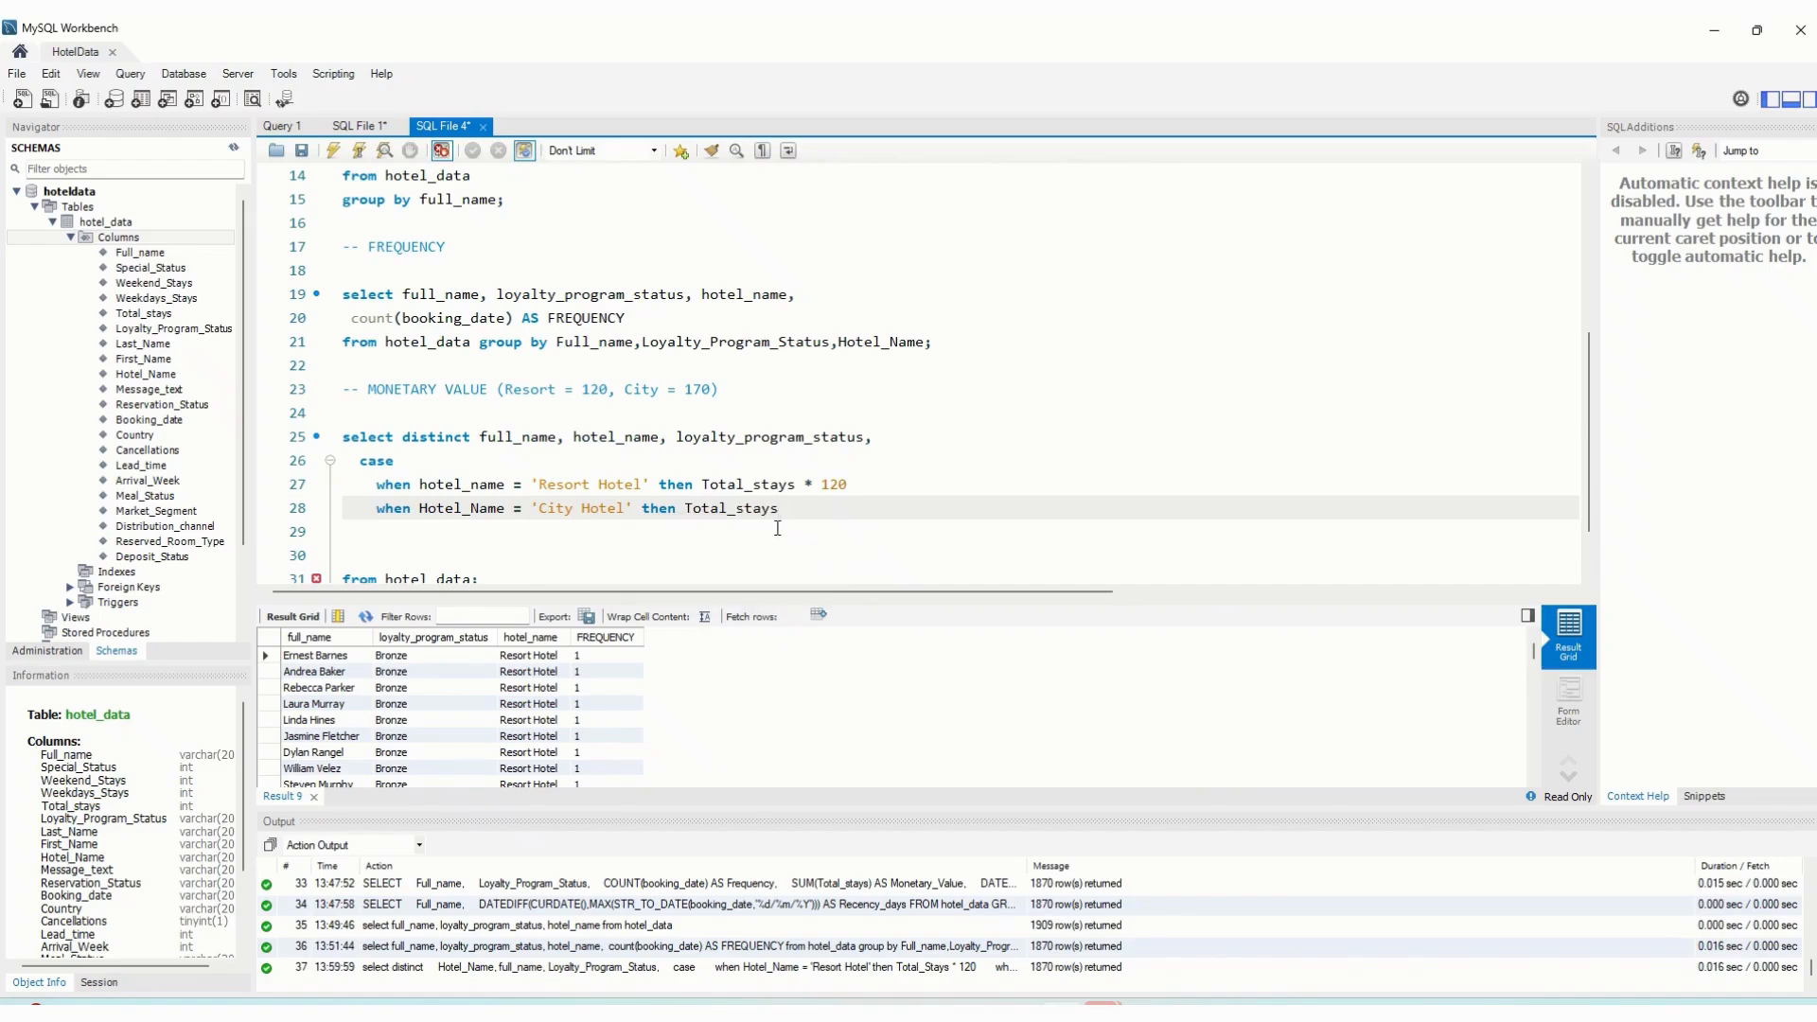
text(* 170)
Add the fallback line "else 'Not_found'" to the case expression, consulting the else clause in SQL File 1
key(Return)
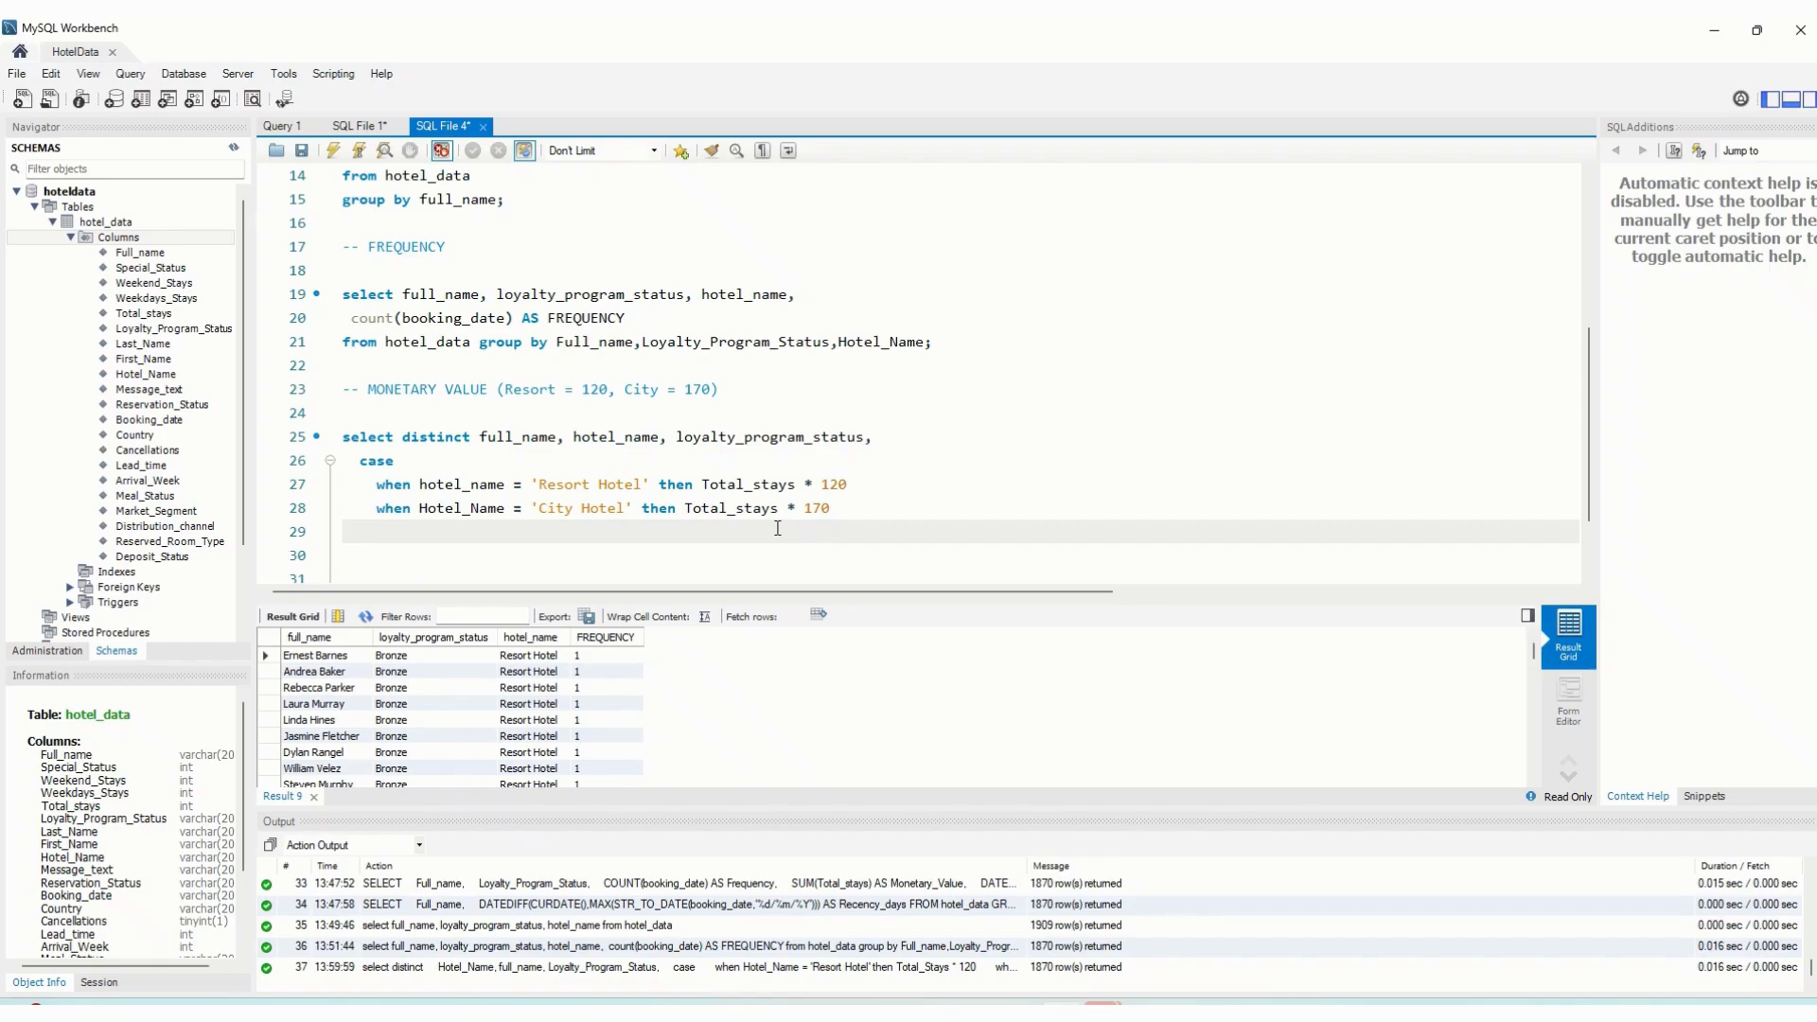
text(else)
click(355, 126)
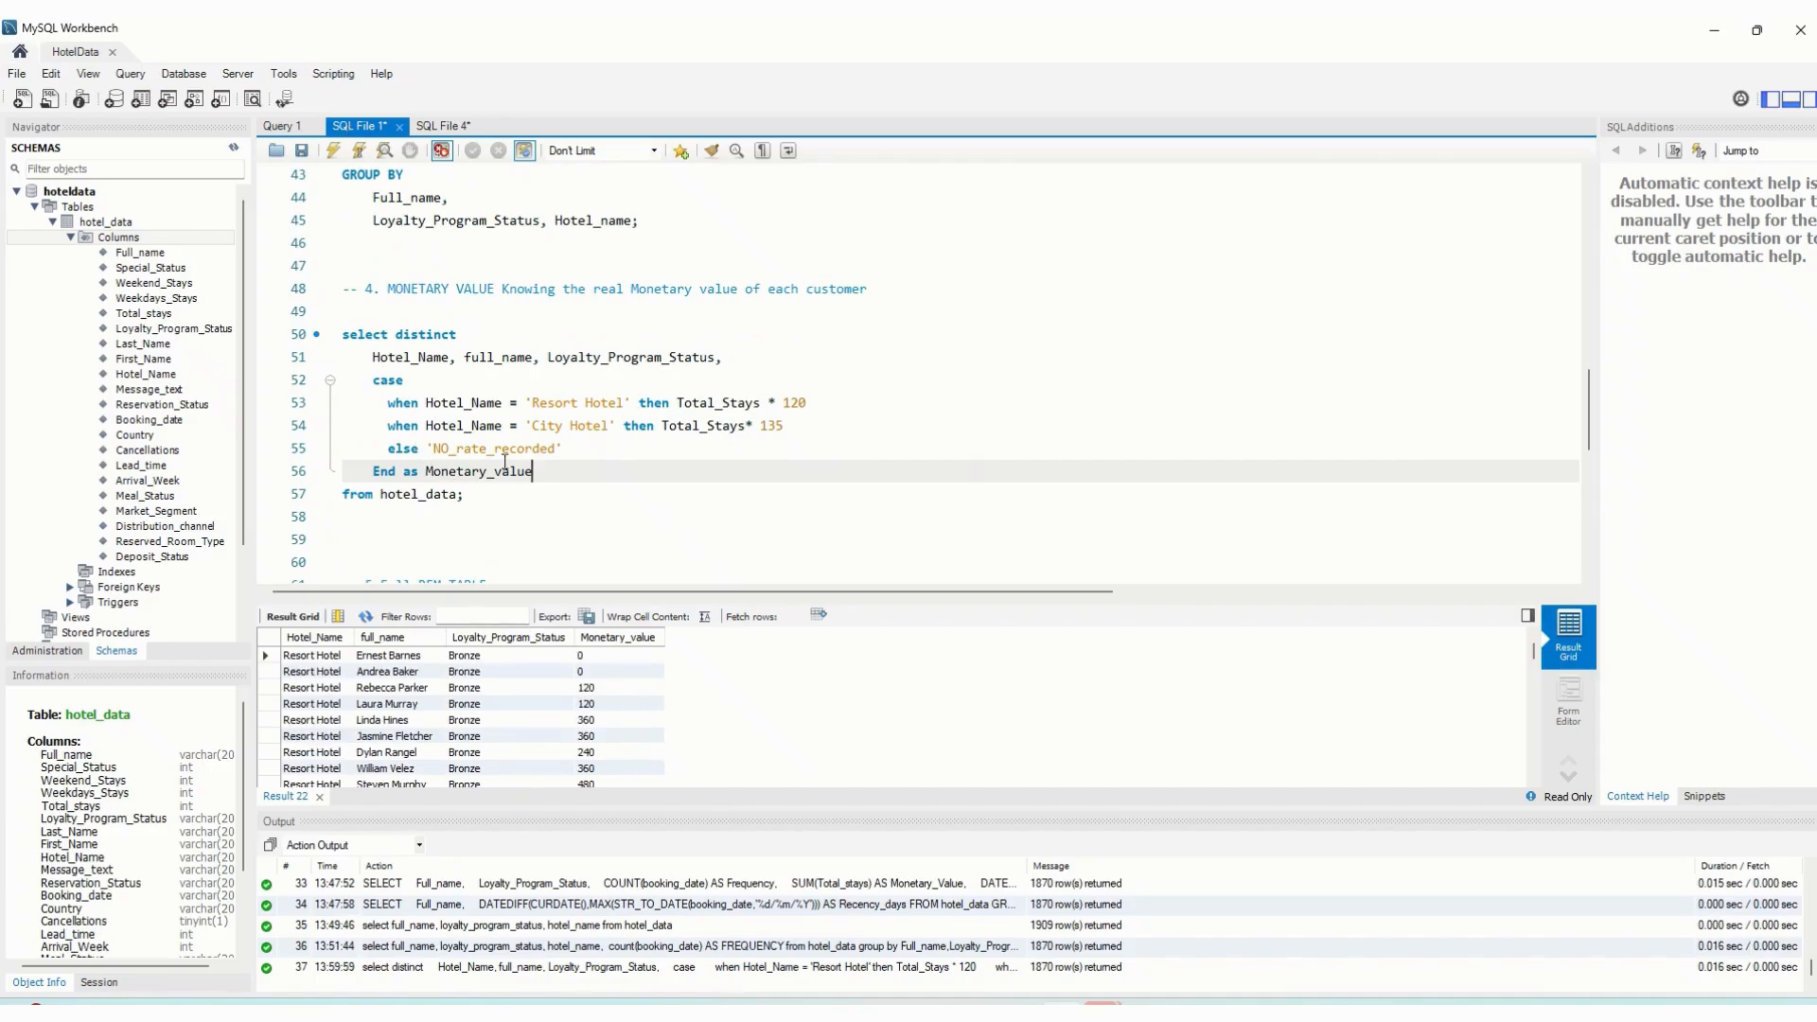
click(440, 126)
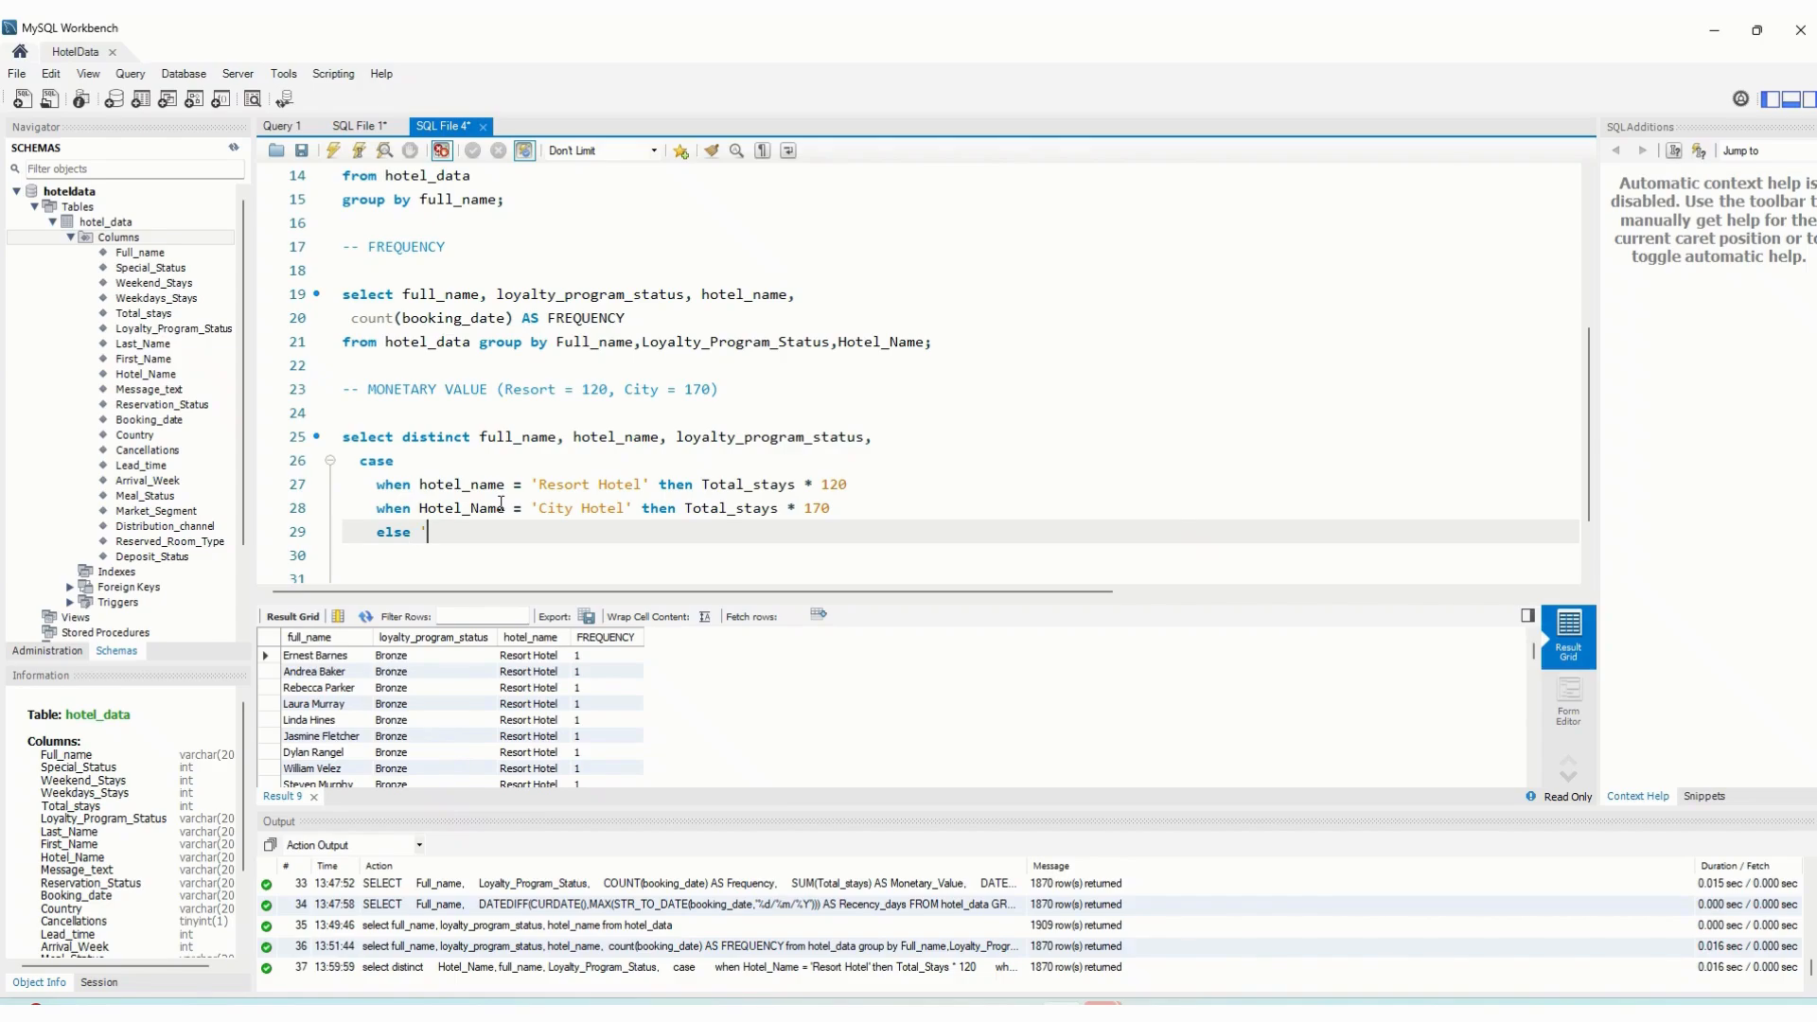
text(')
text(Not_)
text( fount)
key(BackSpace)
text(d')
key(Return)
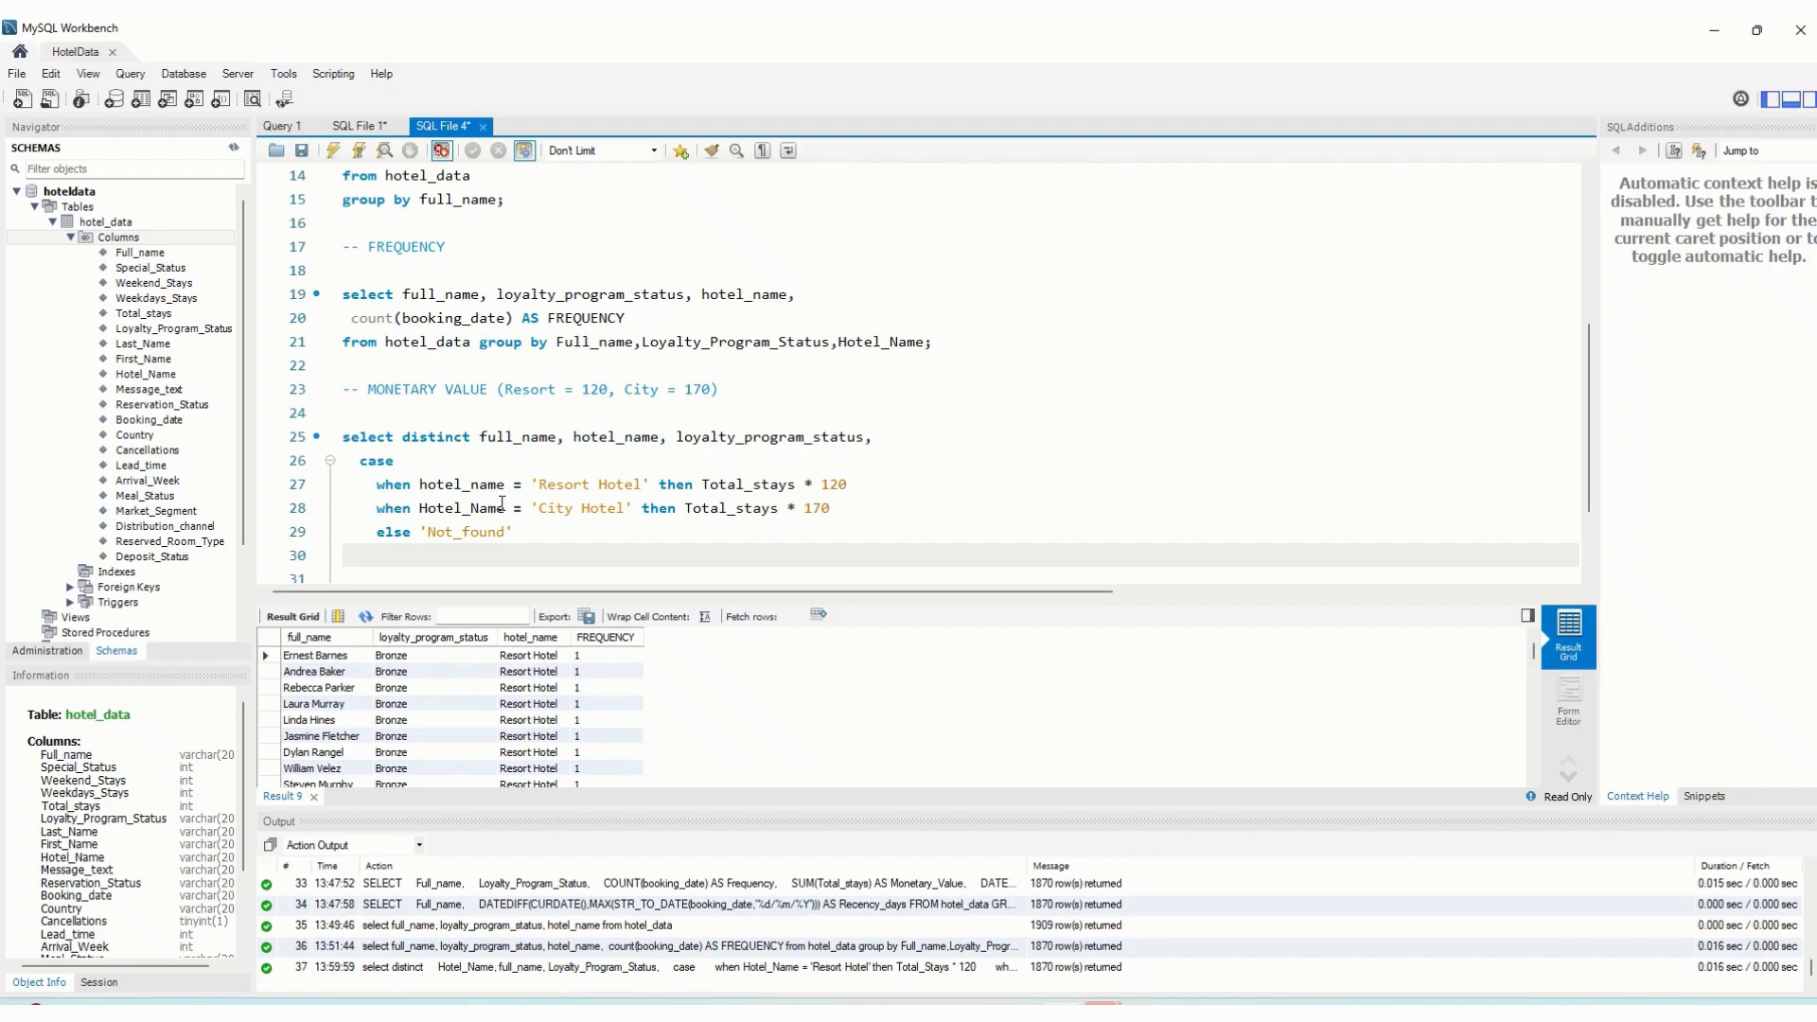
Close the case expression with "End as MONETARY_VALUE" and remove the two empty lines before the from clause
text(End as MONETARY_VALUE)
scroll(564, 545, down, 2)
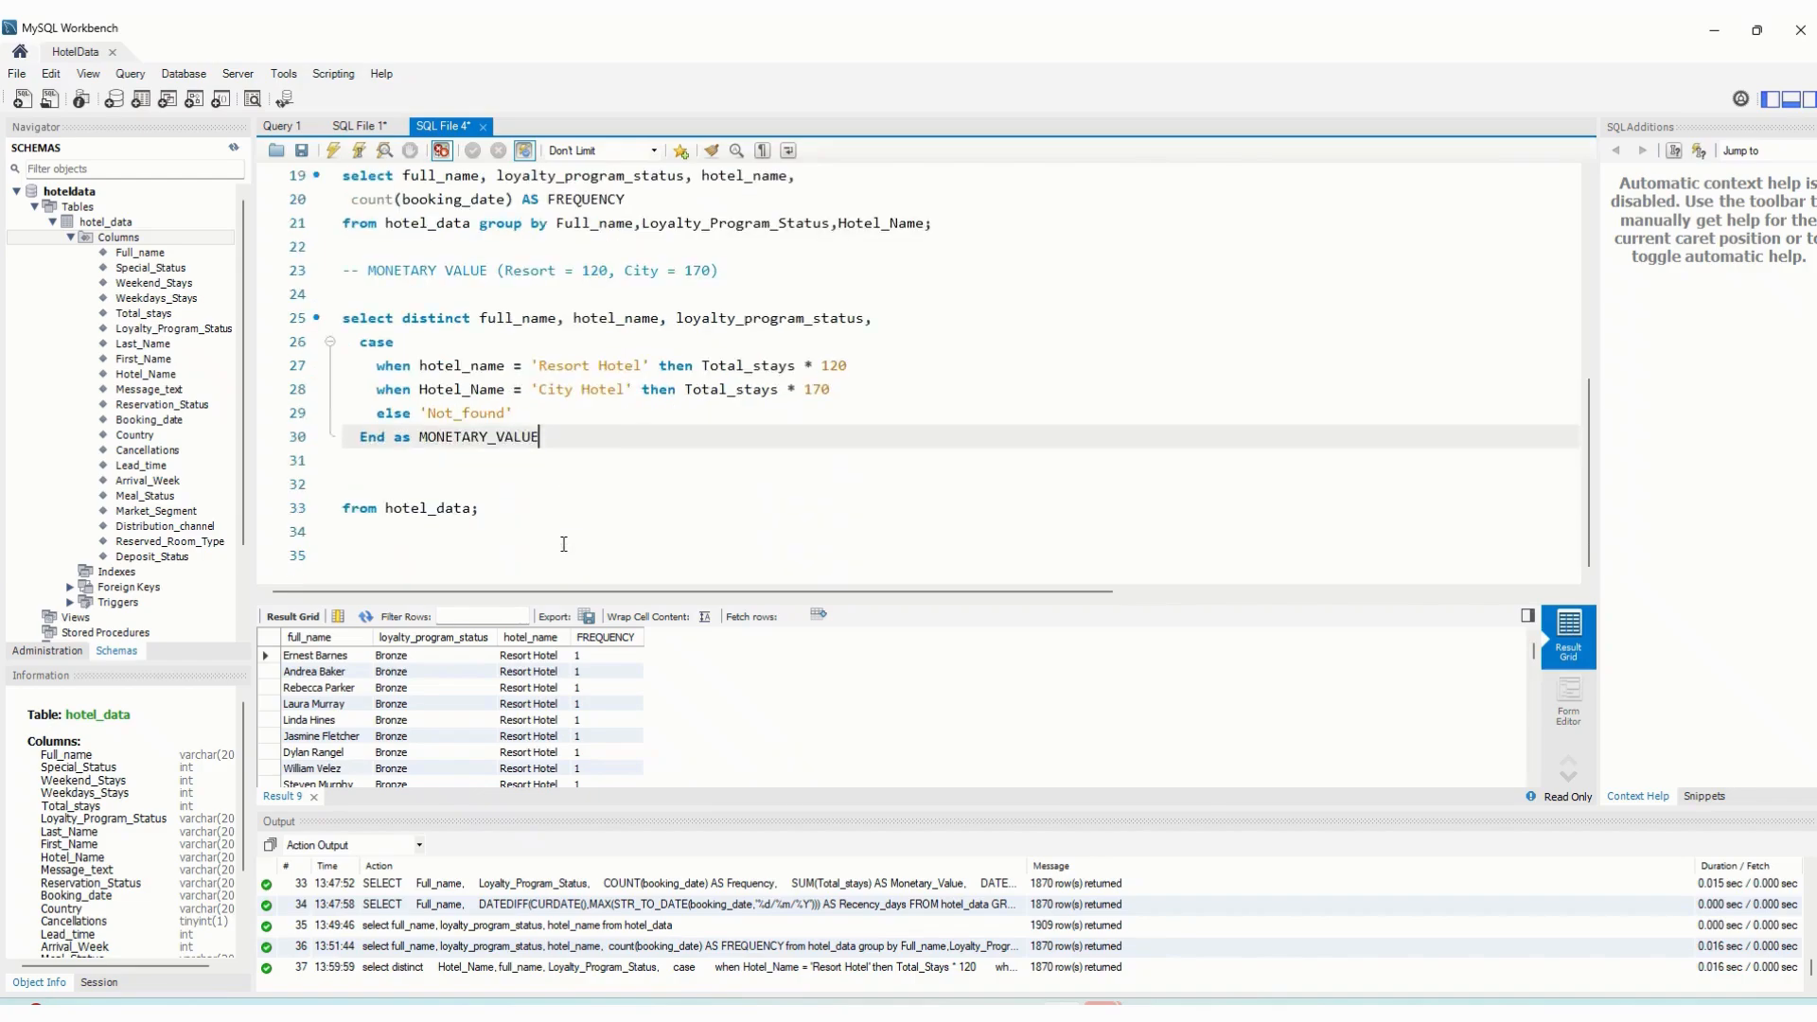
click(347, 482)
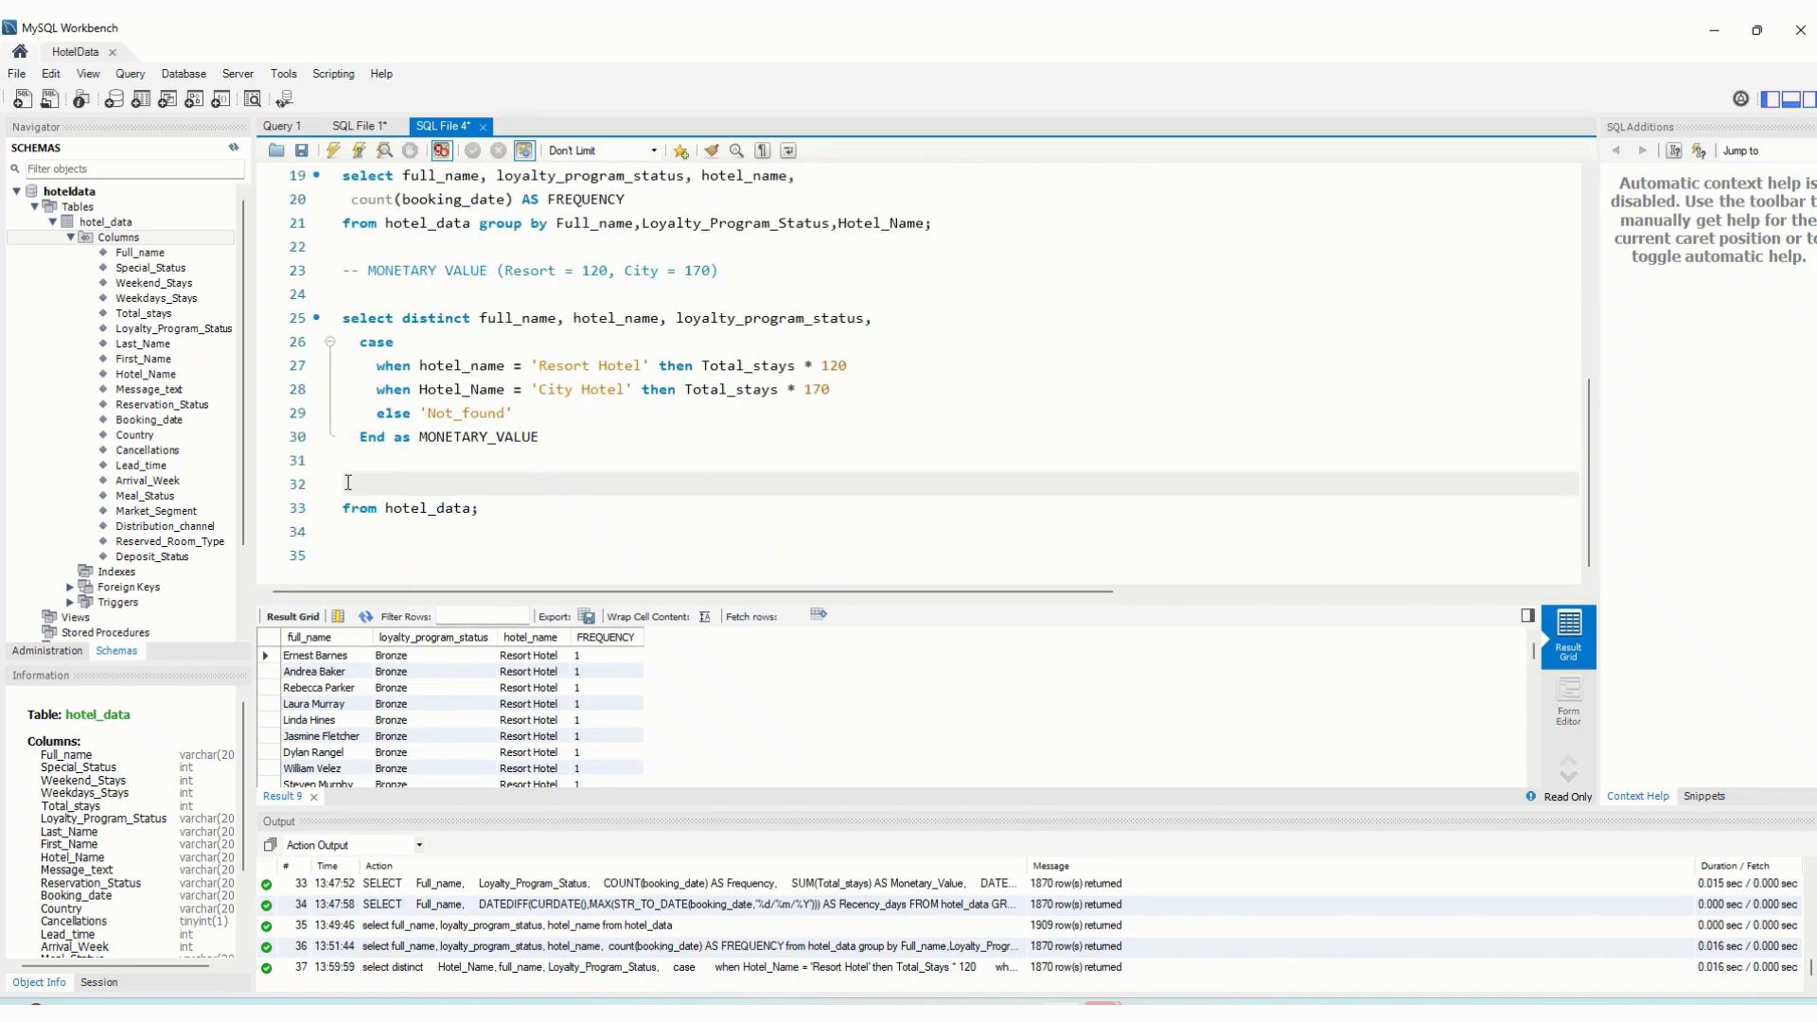
key(BackSpace)
key(BackSpace)
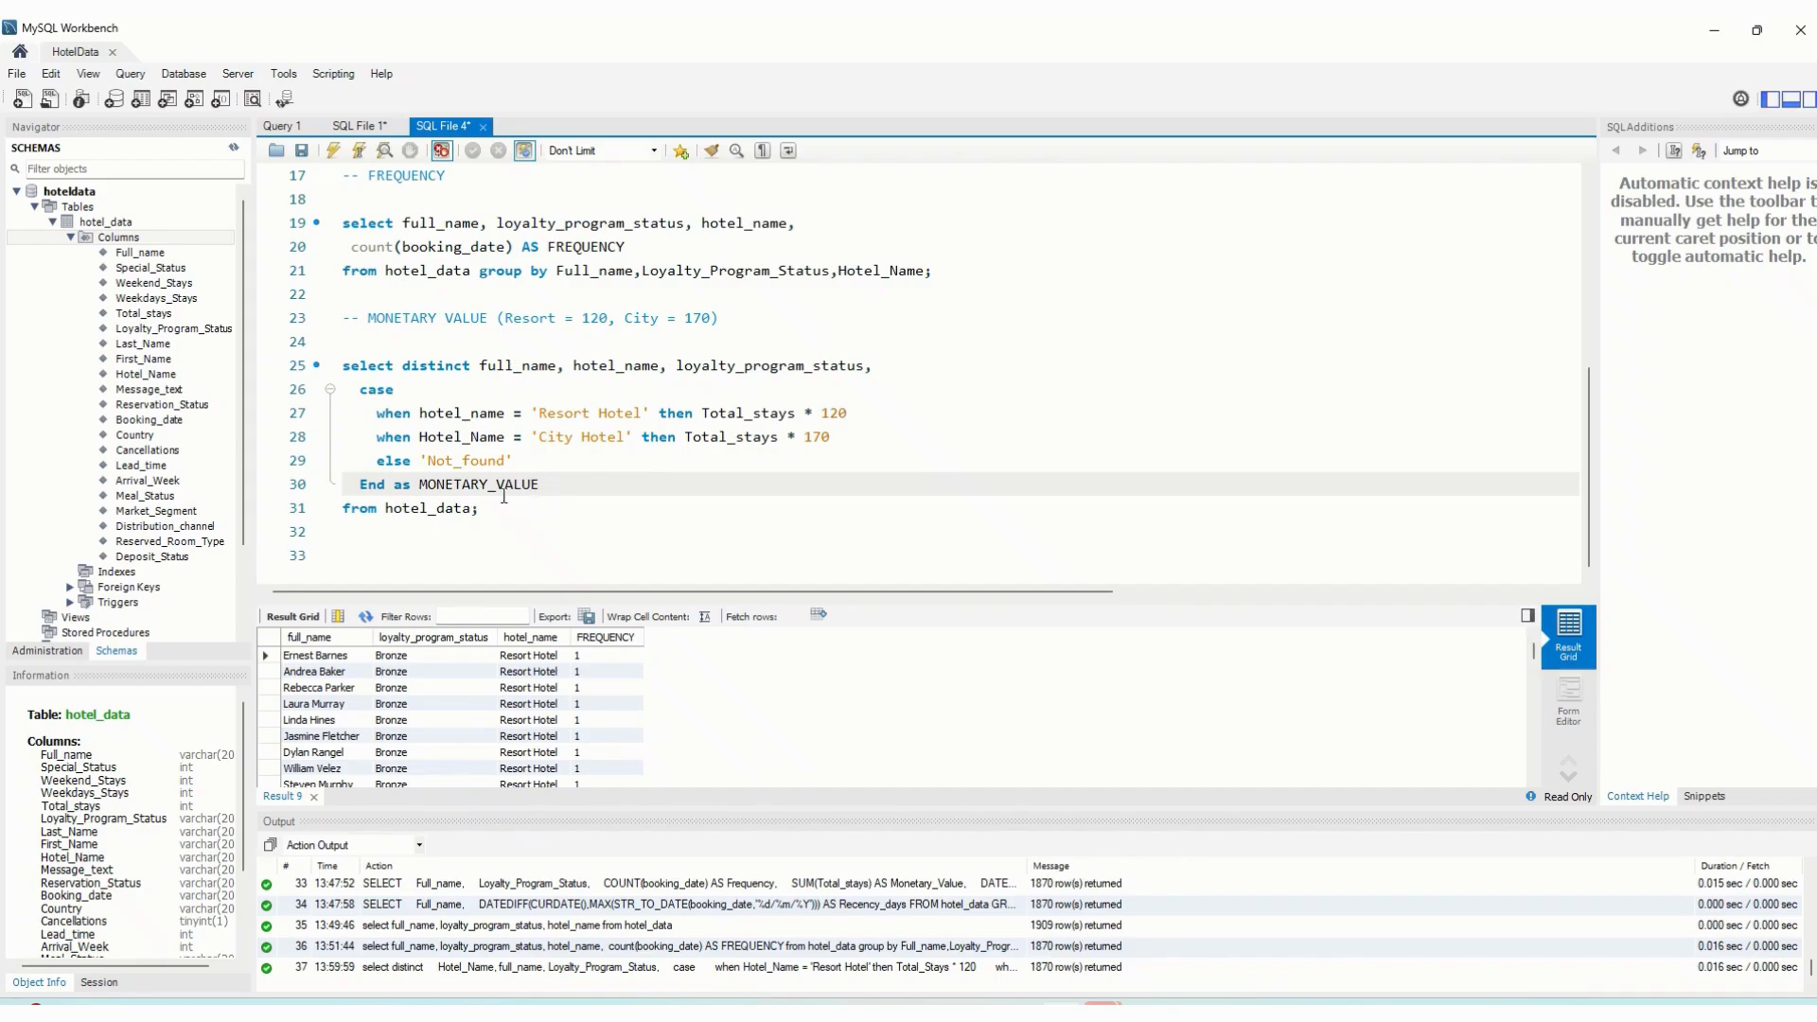
Check the case expression against SQL File 1 and run the monetary value query in SQL File 4
click(369, 126)
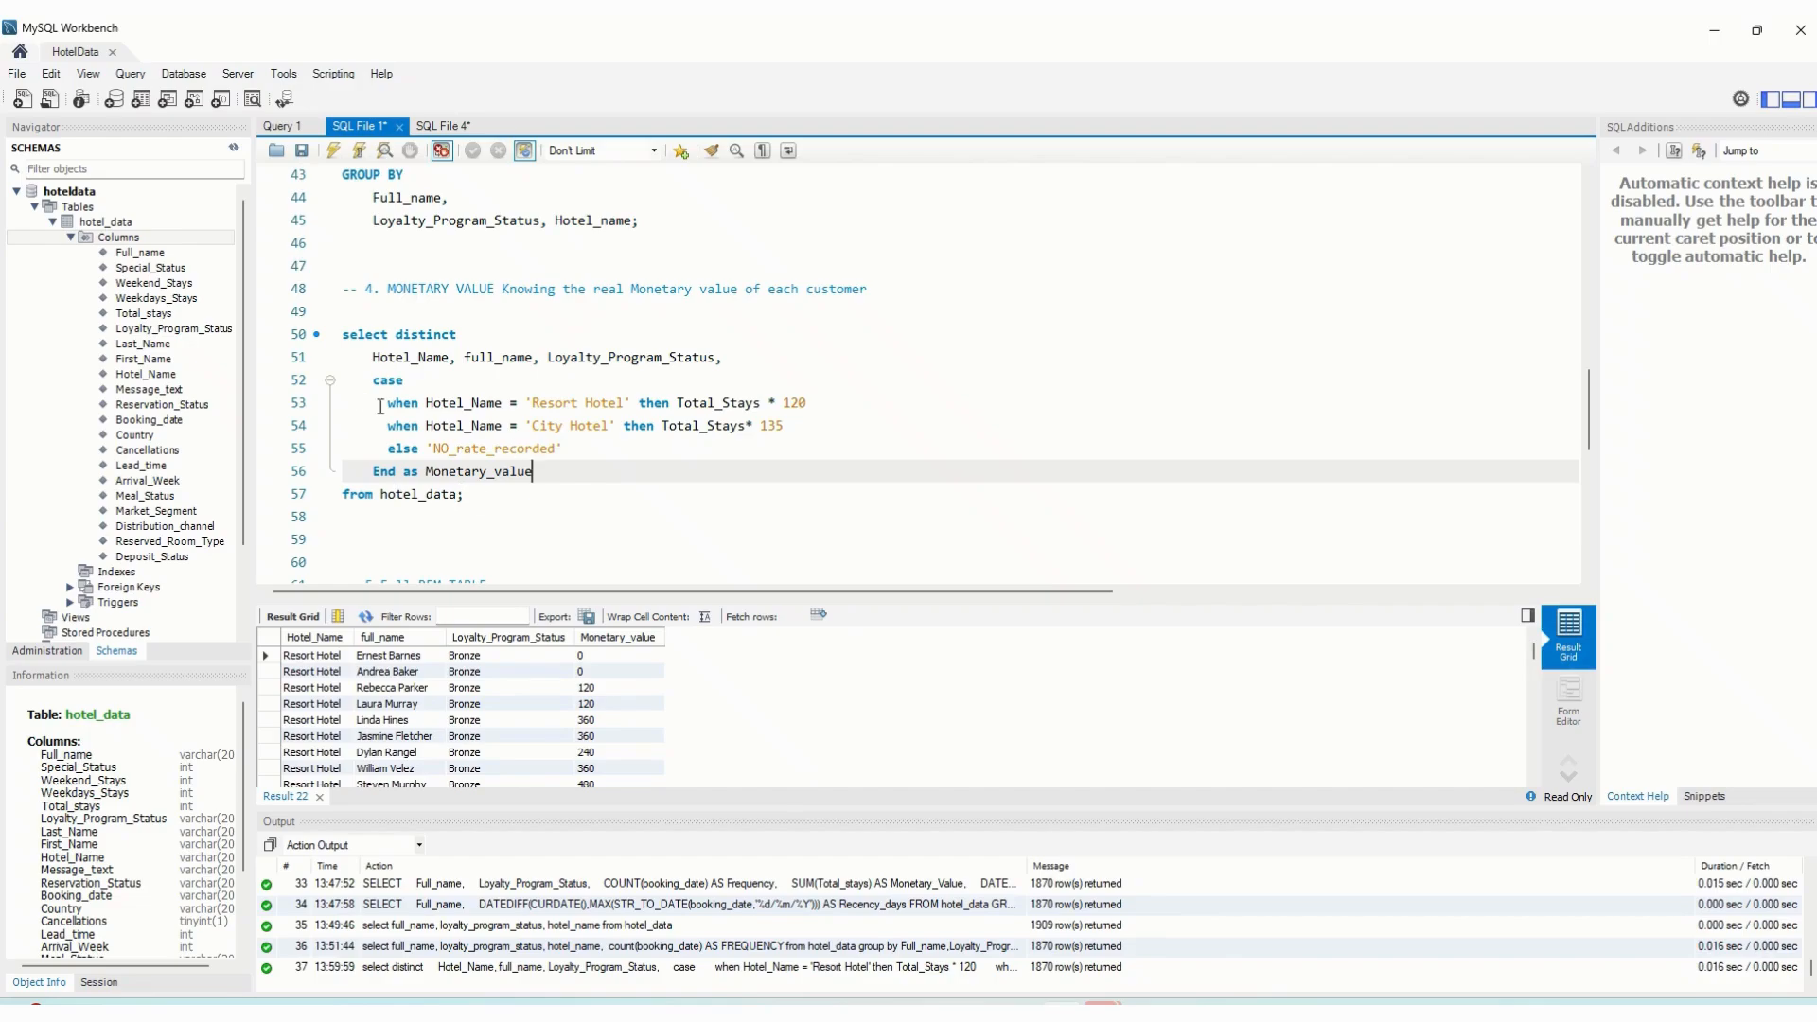
click(443, 125)
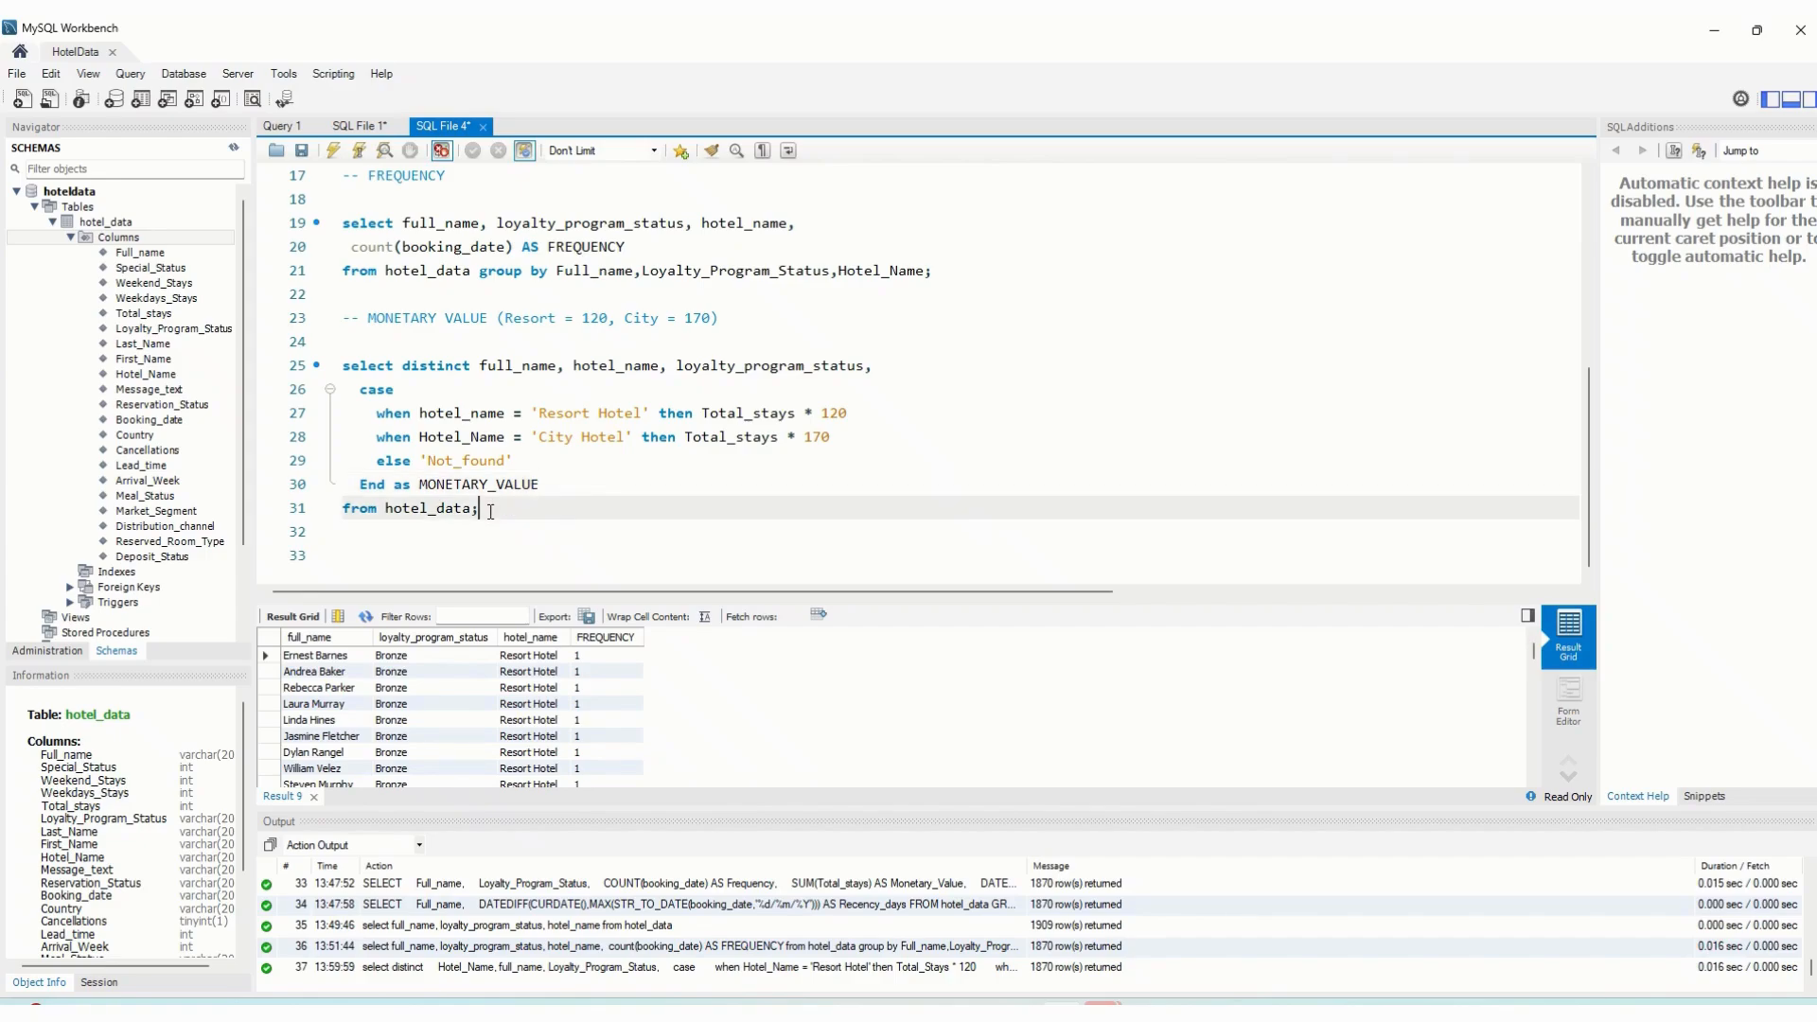
drag(491, 511, 343, 366)
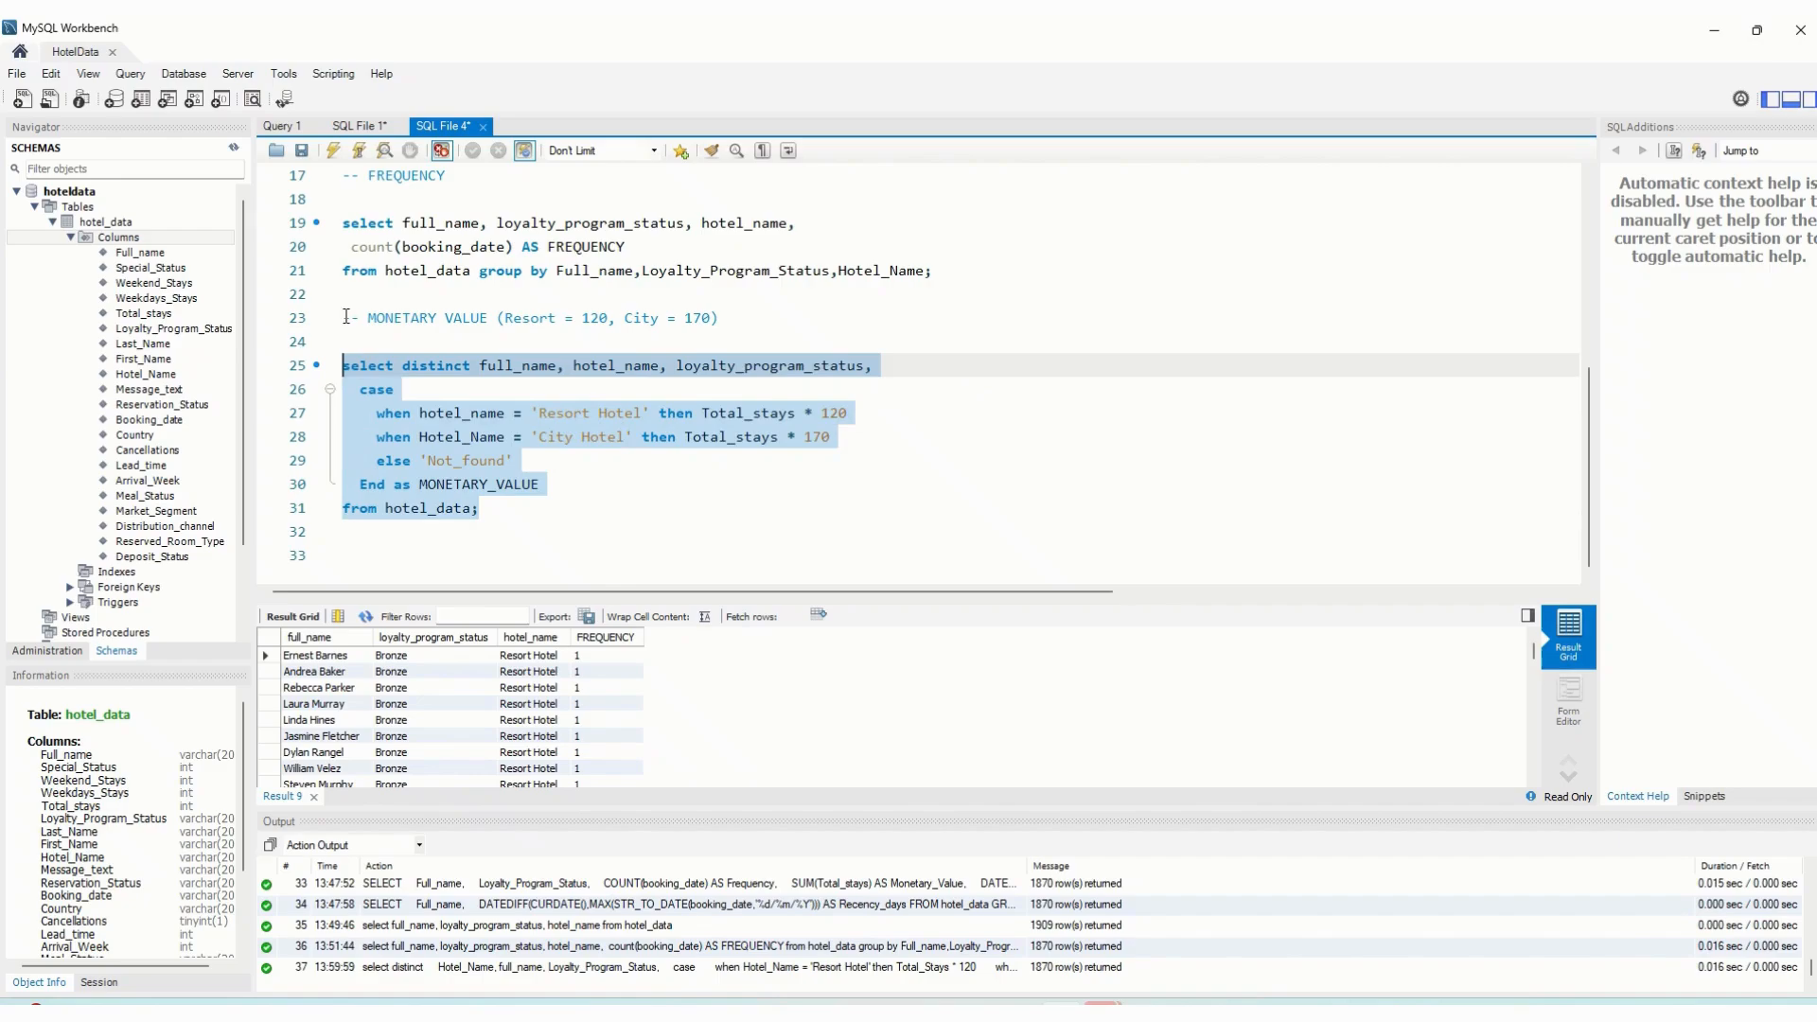
click(334, 155)
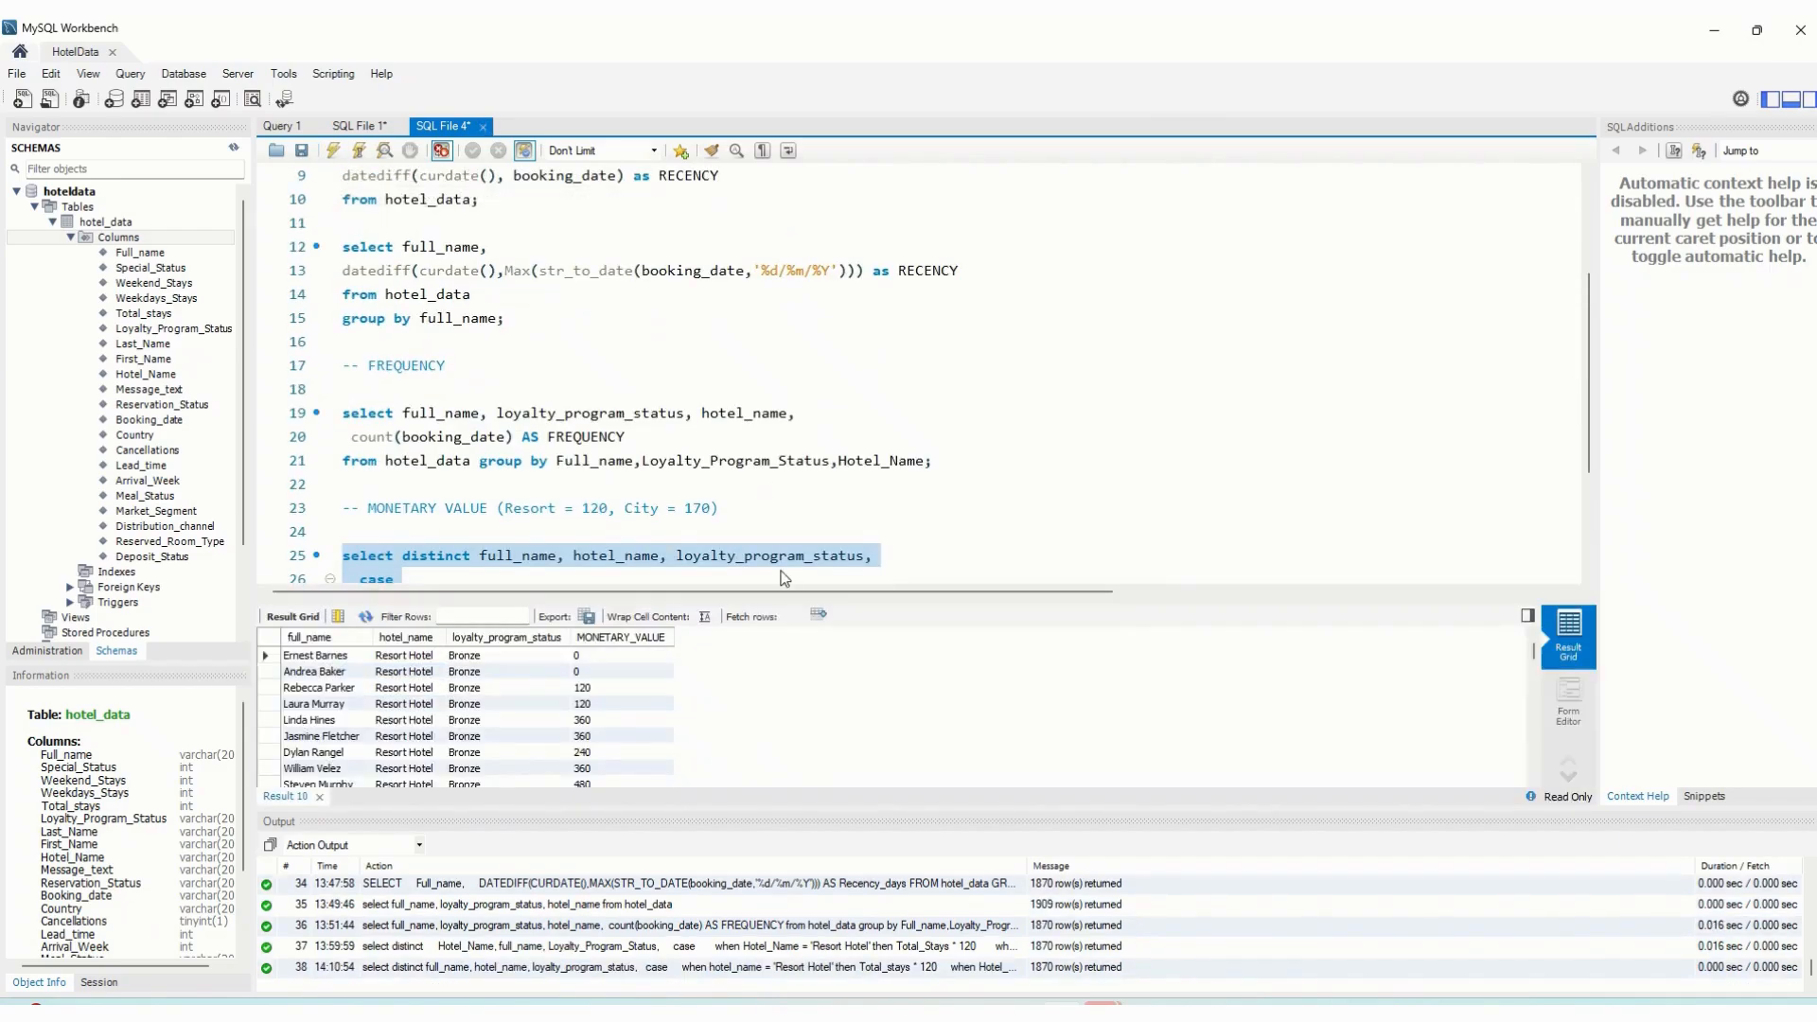
scroll(729, 644, down, 2)
scroll(729, 644, up, 2)
Switch to the Business Intelligence Completed workbook in Excel and examine the weekend, weekday and total stays of the first two customers
click(1088, 1005)
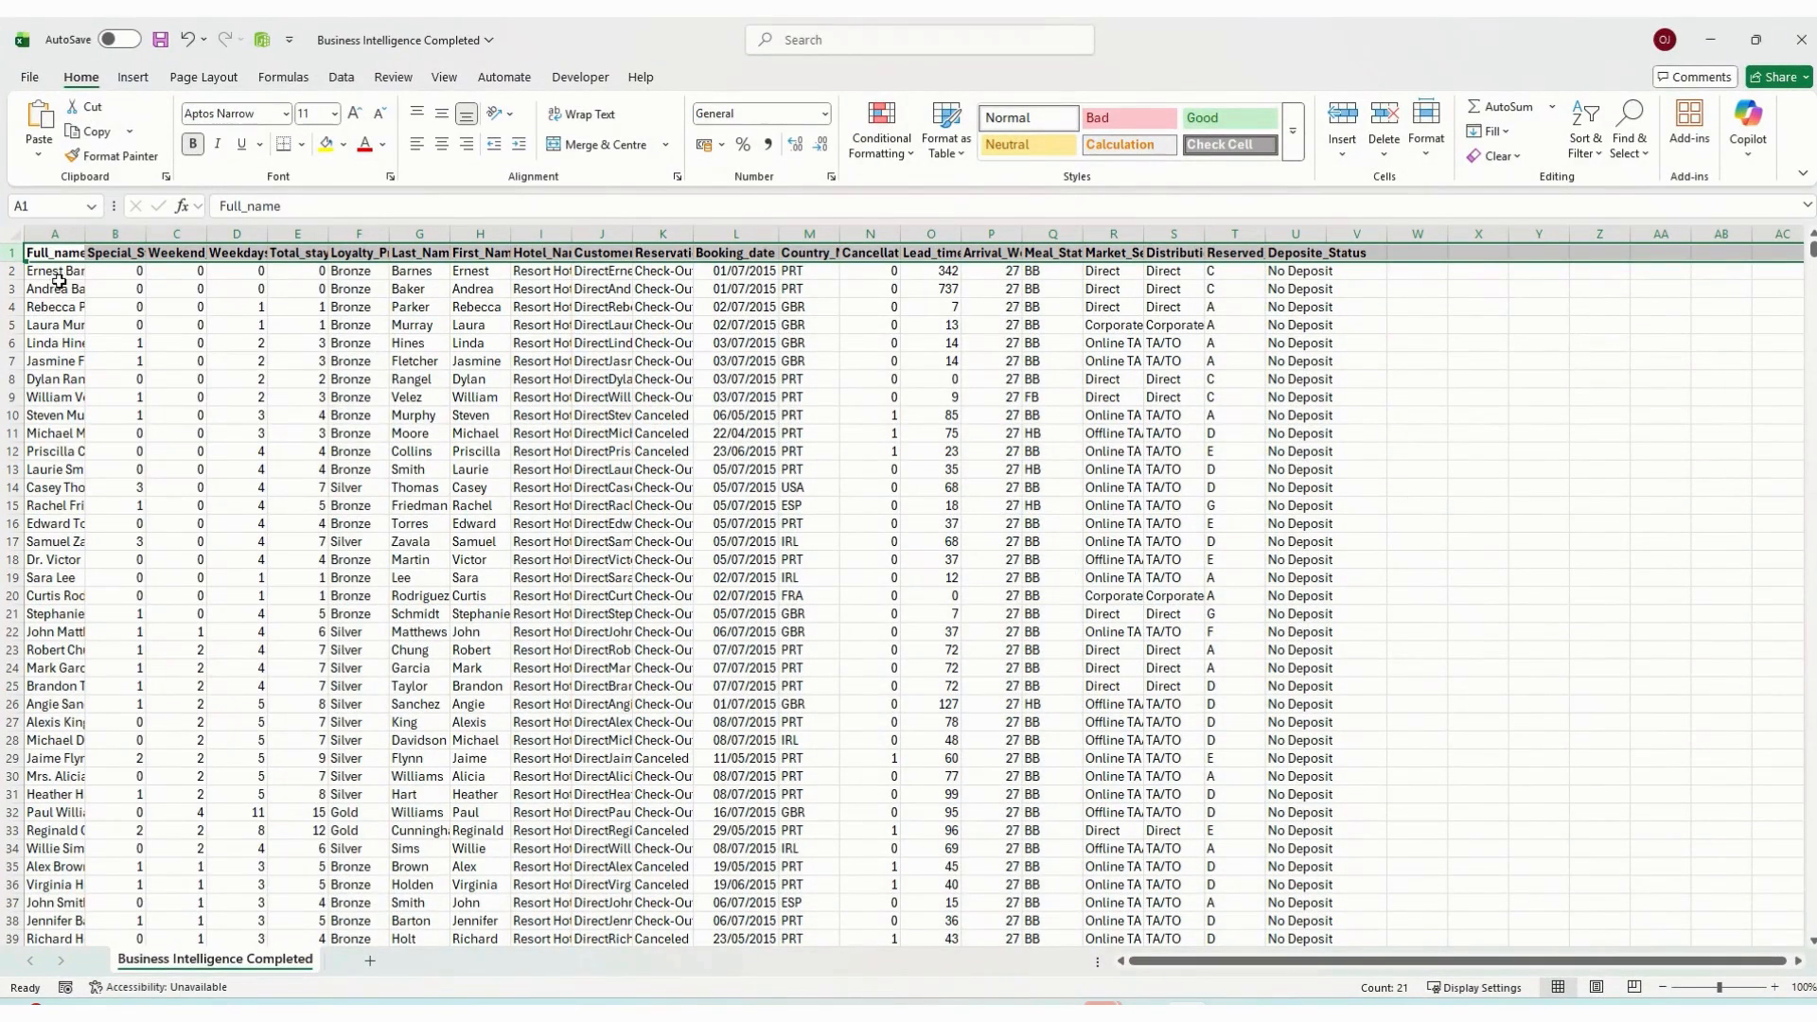
click(128, 275)
click(175, 275)
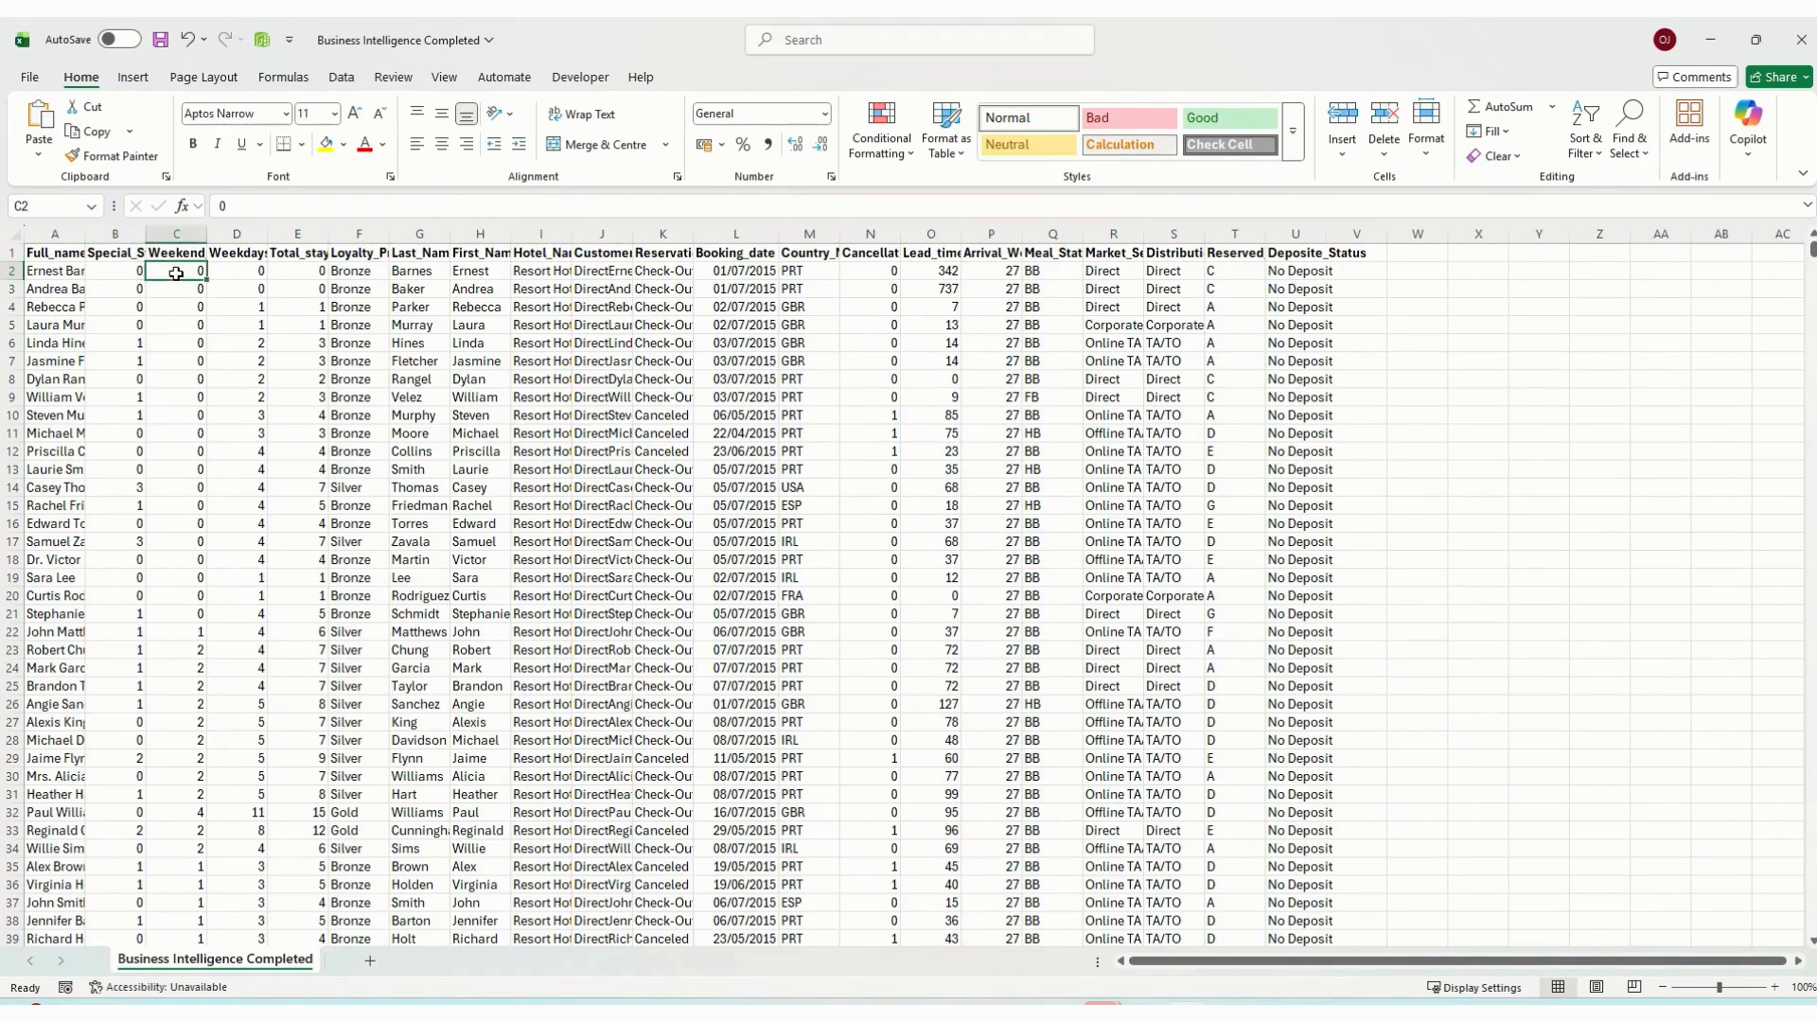
click(246, 270)
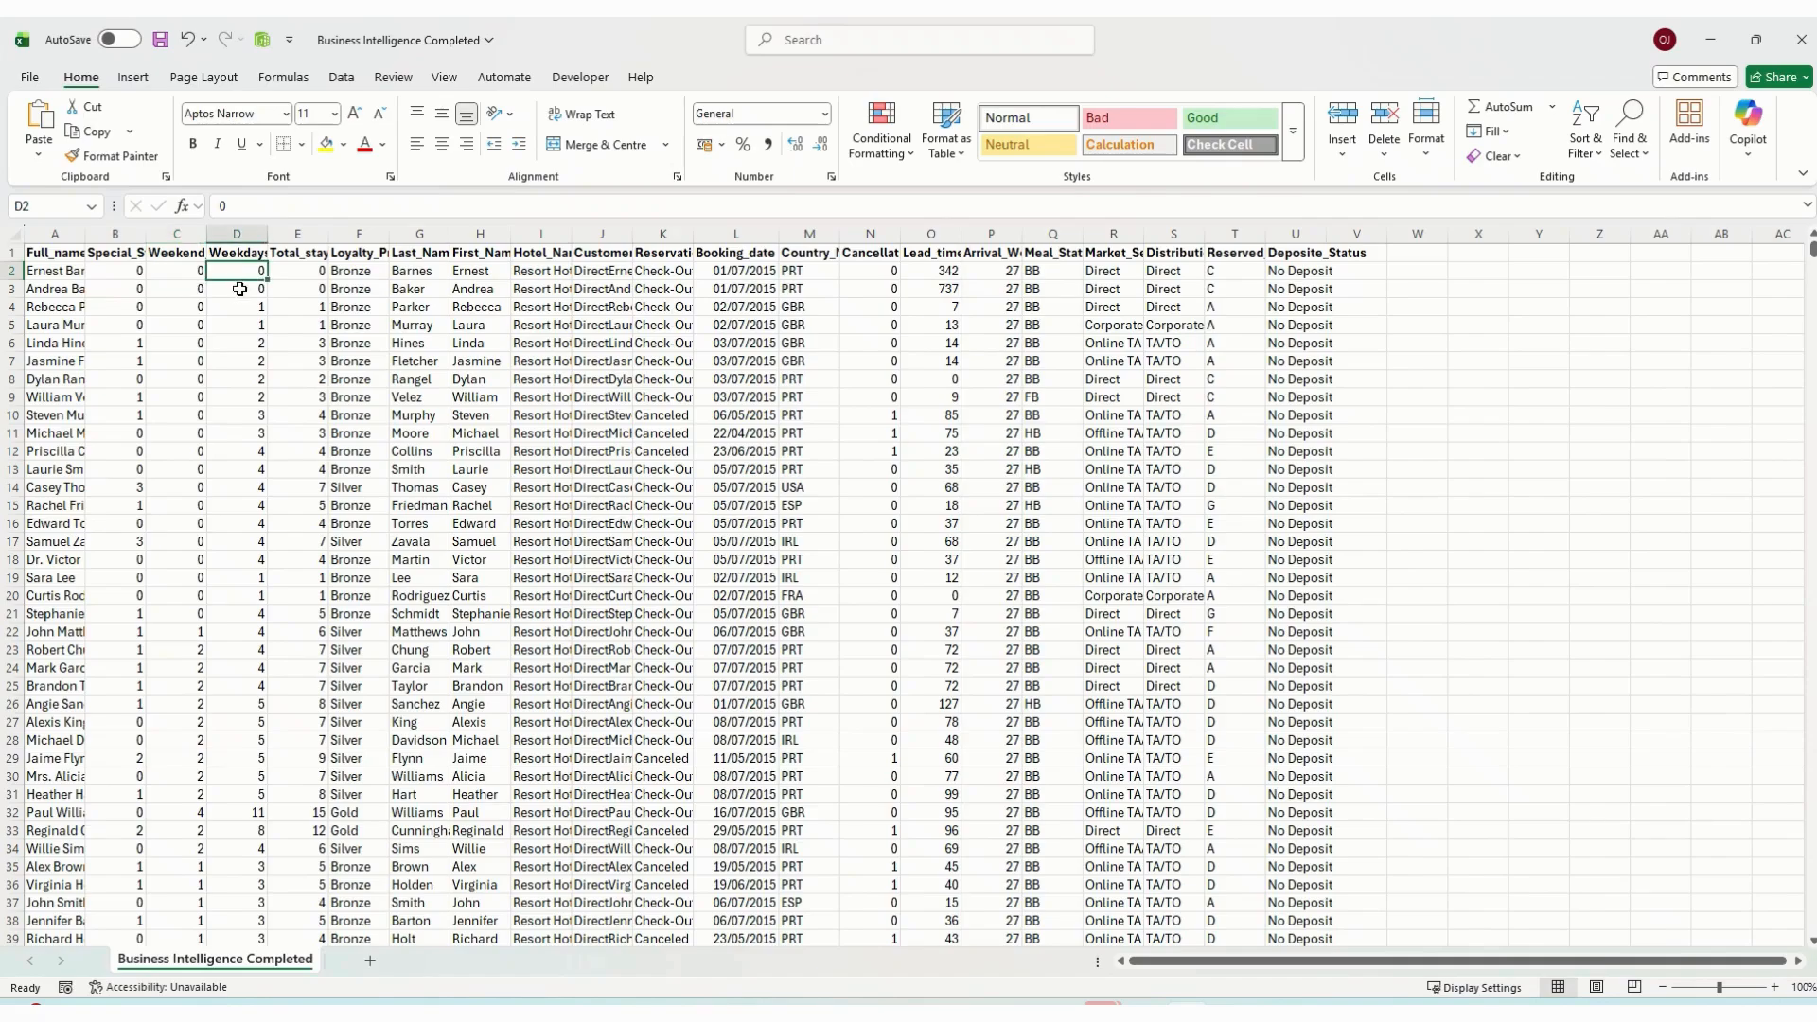
click(298, 273)
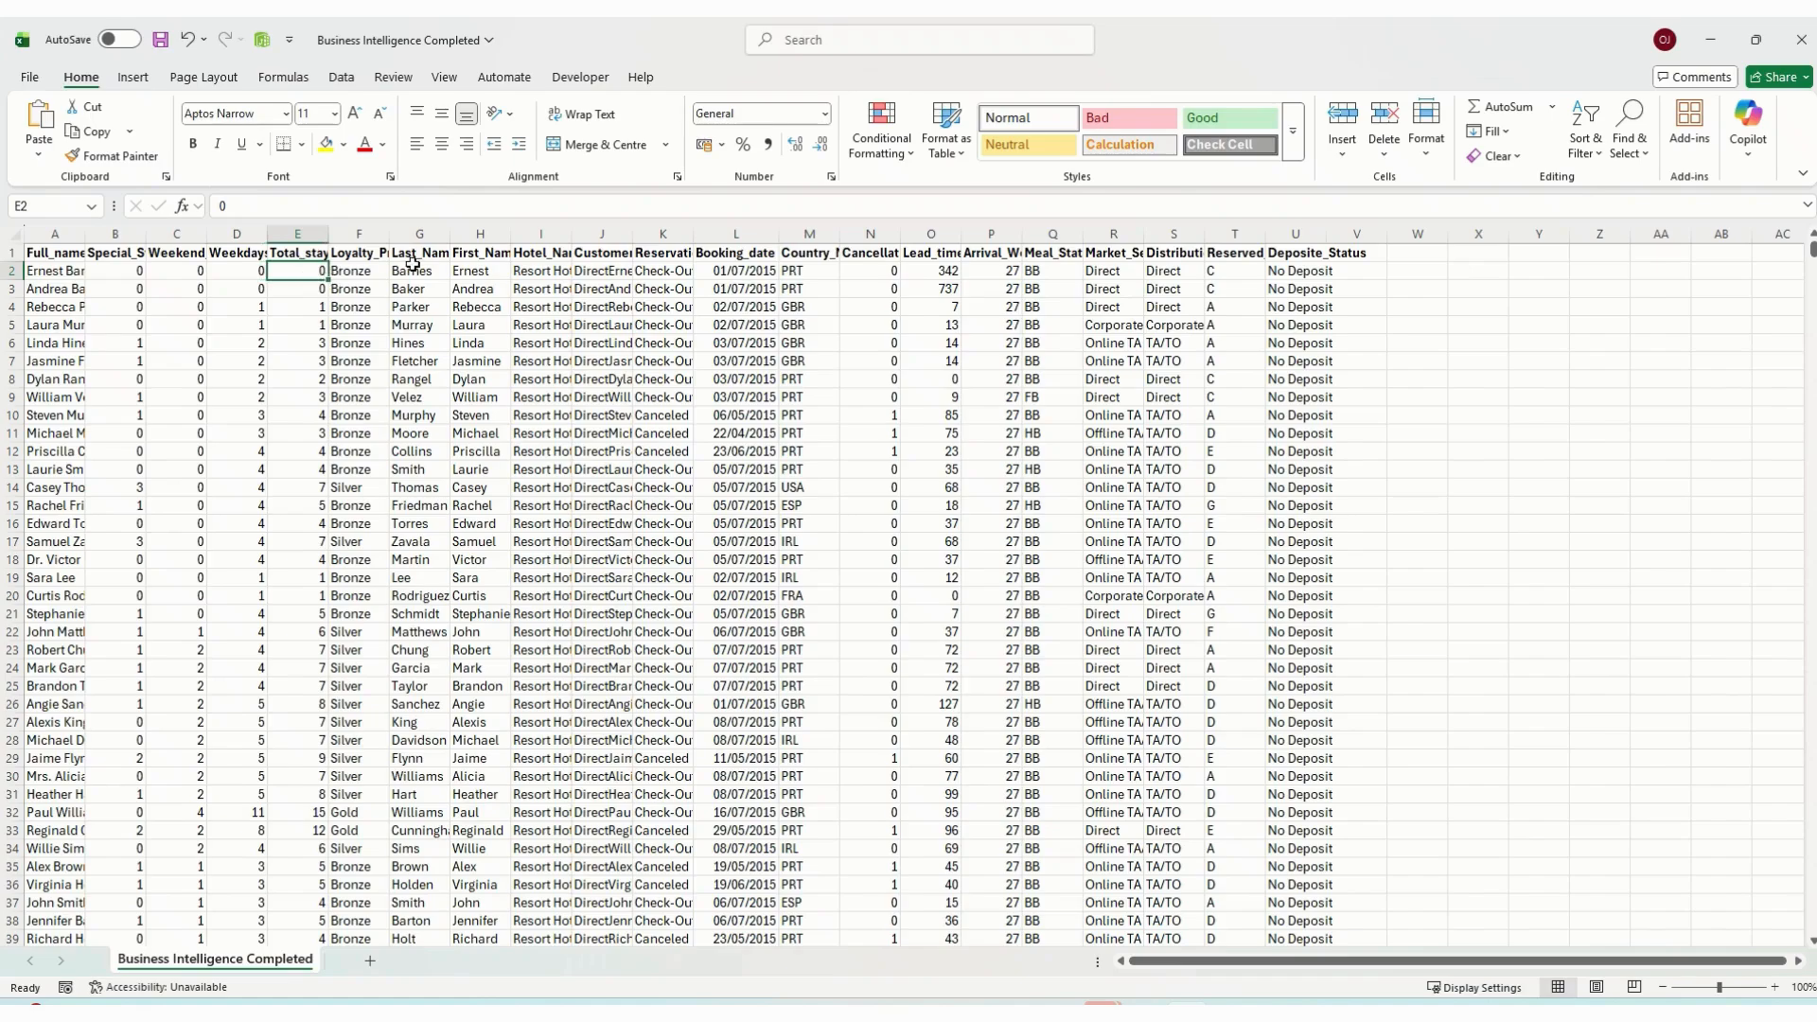
click(64, 290)
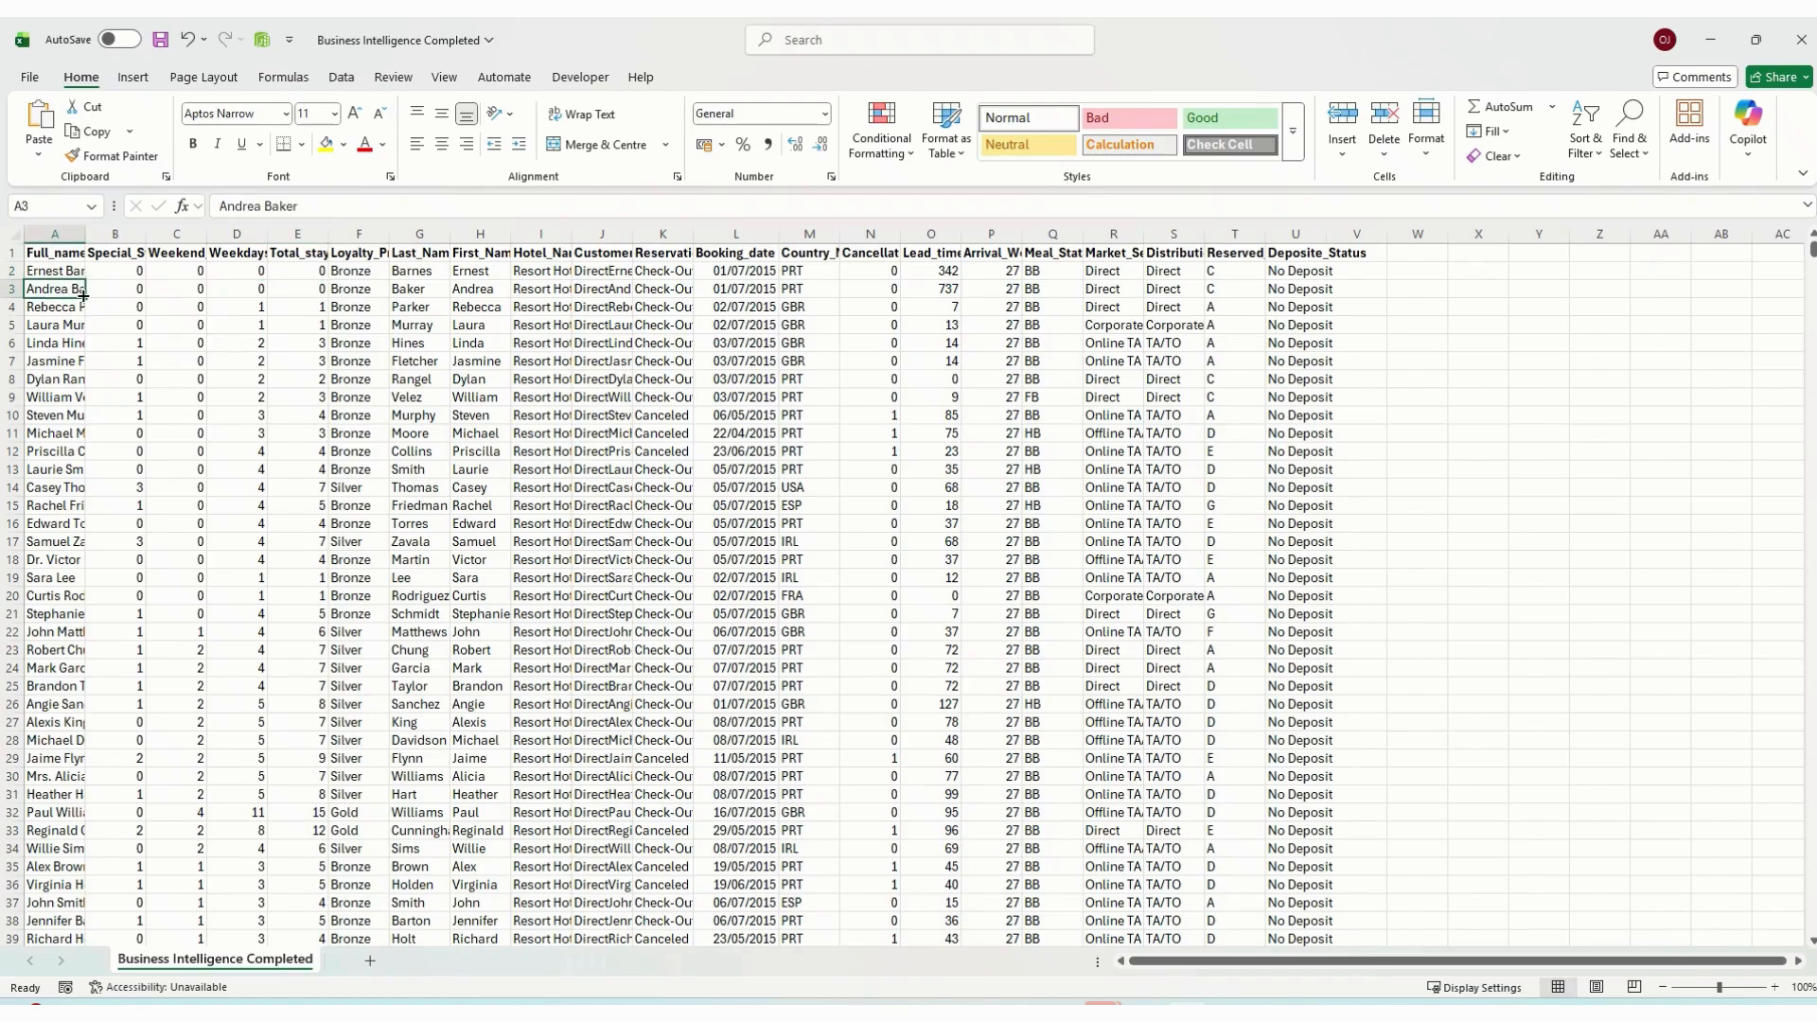
click(133, 290)
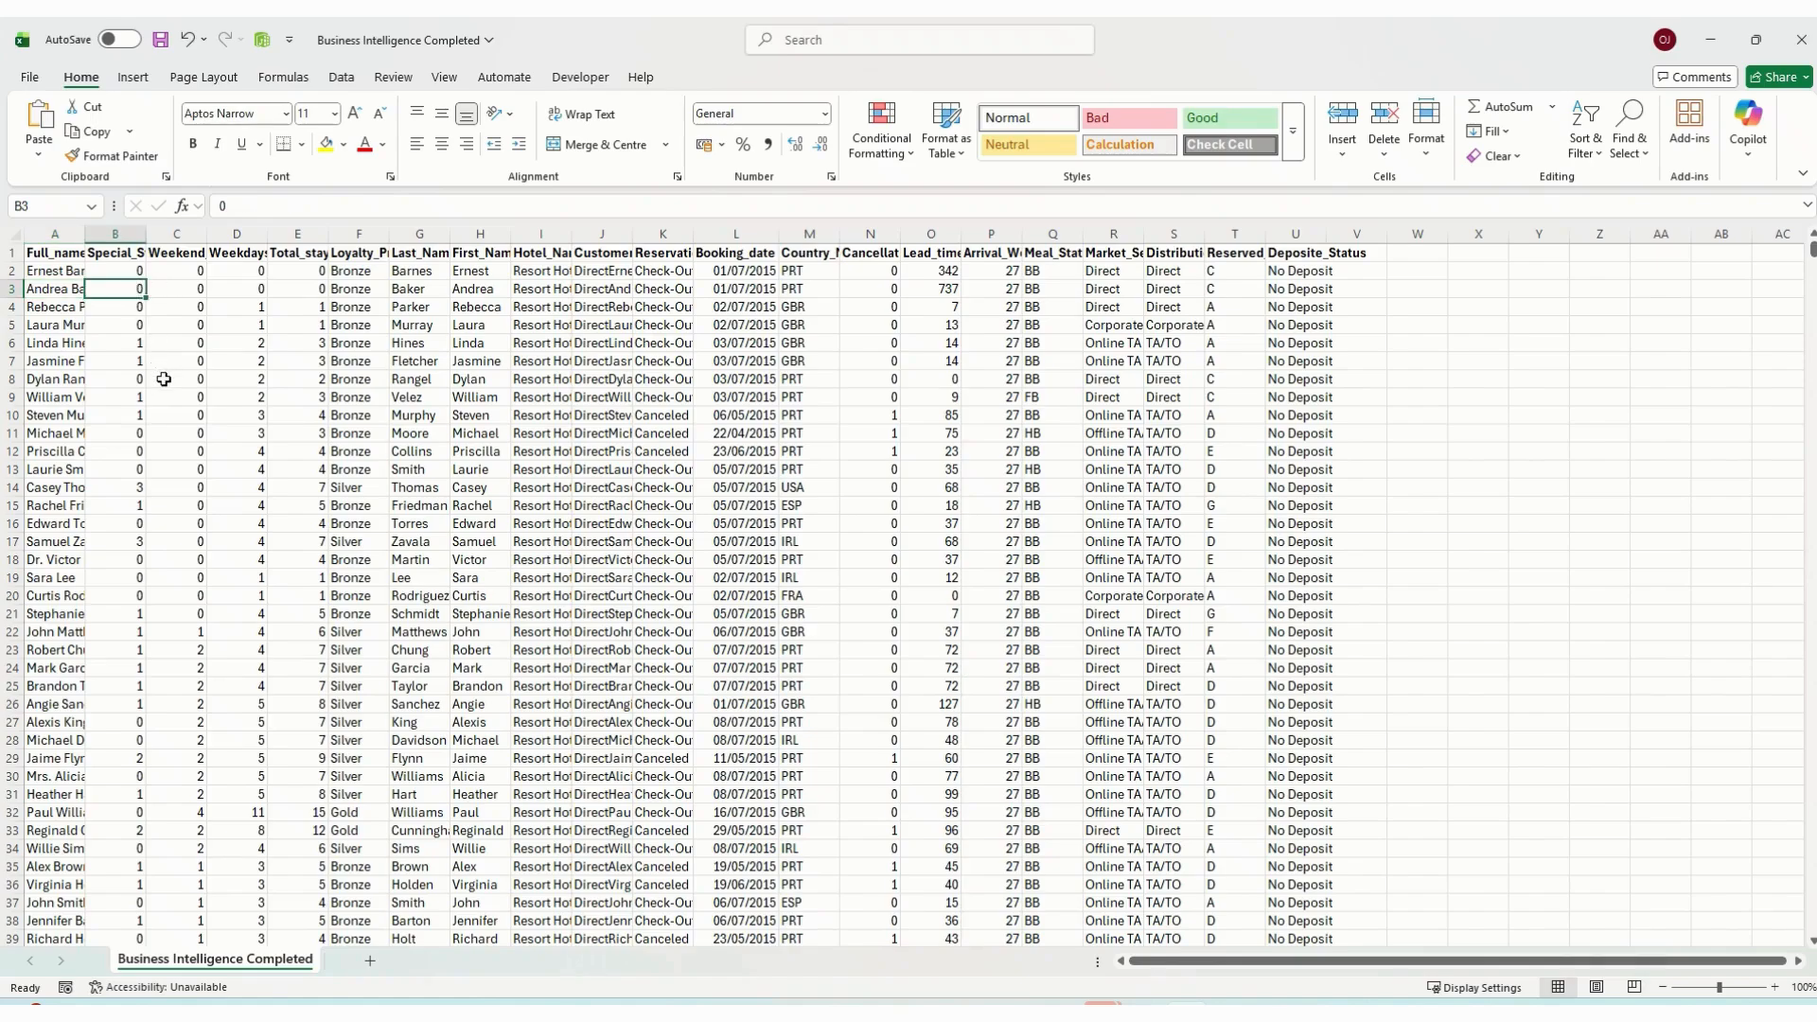
click(182, 290)
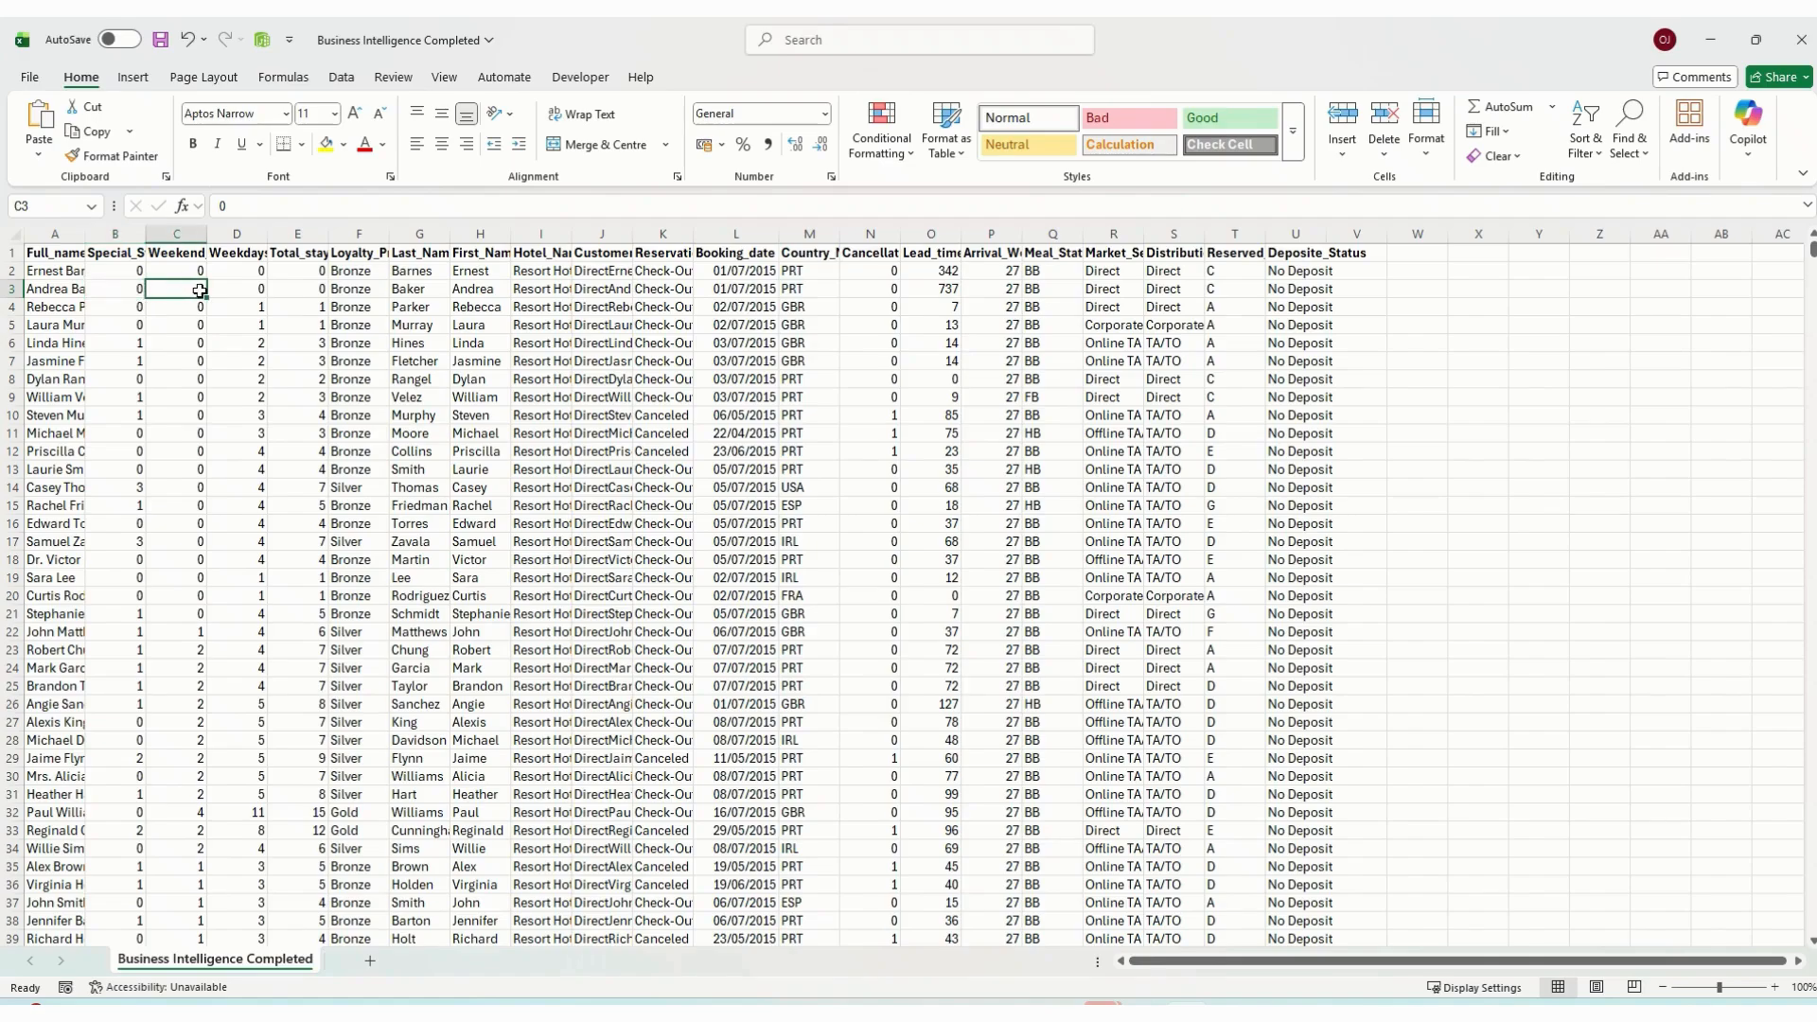
click(243, 294)
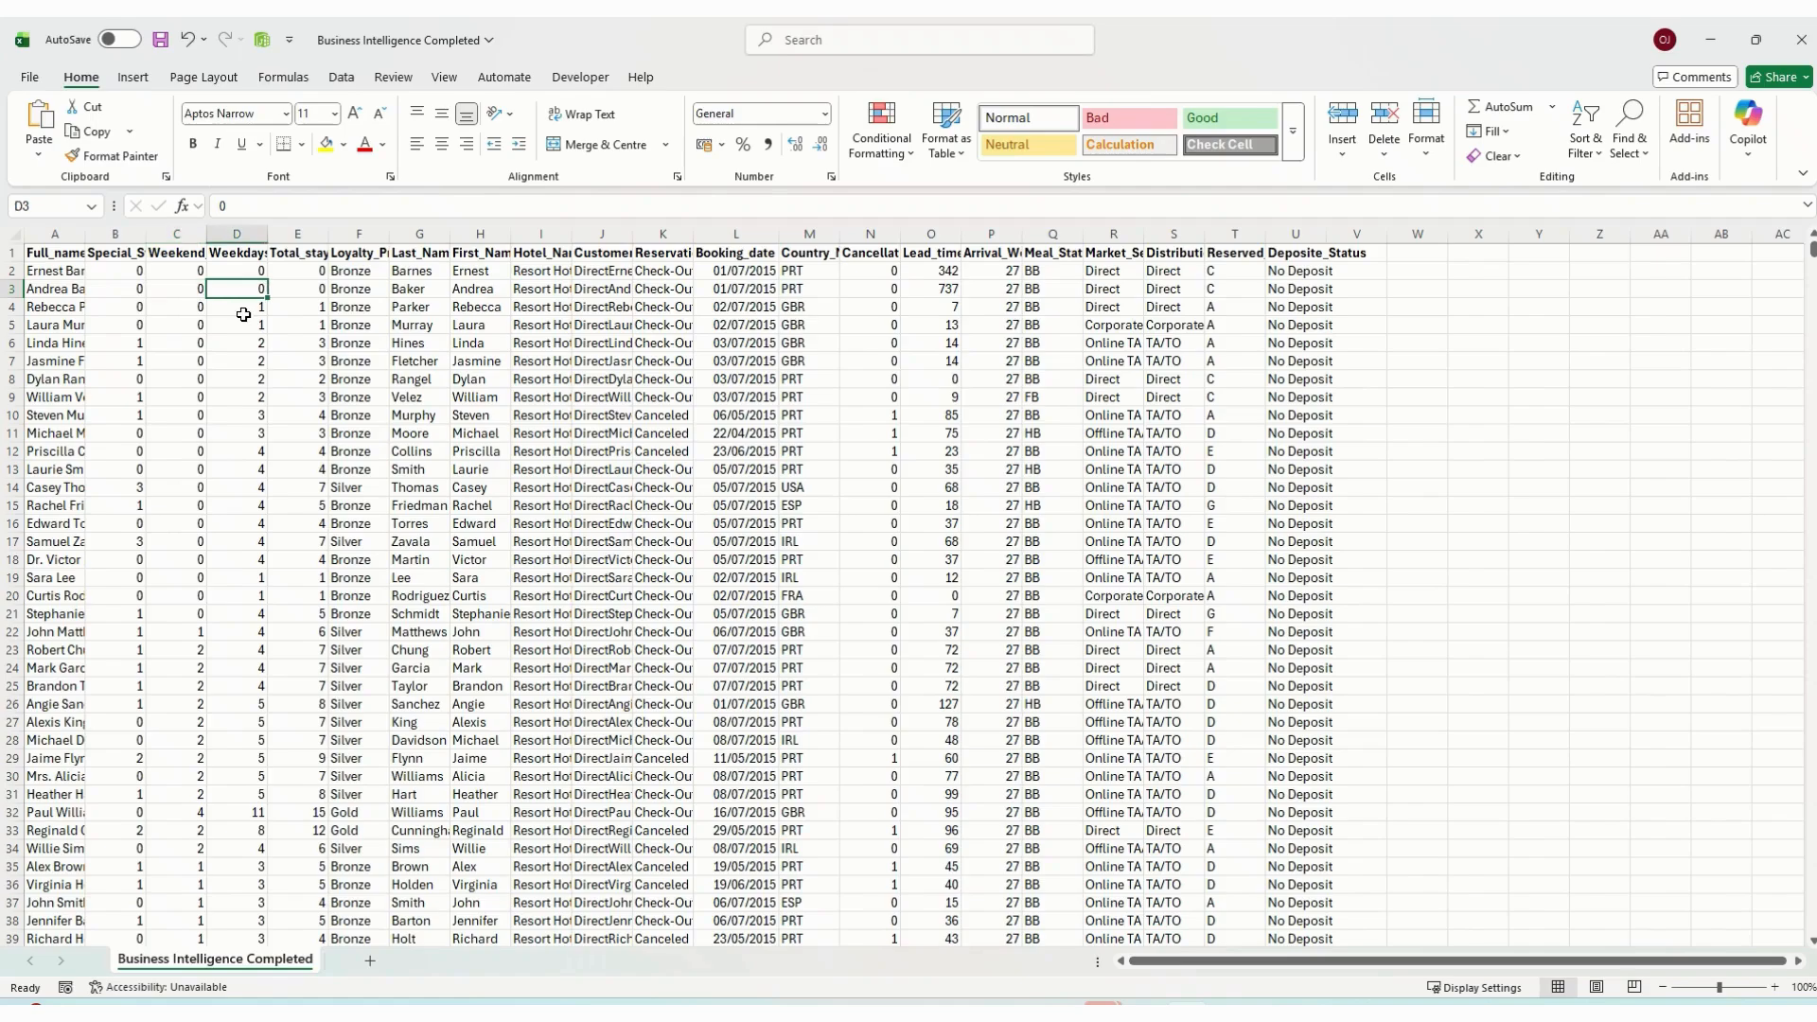
click(299, 288)
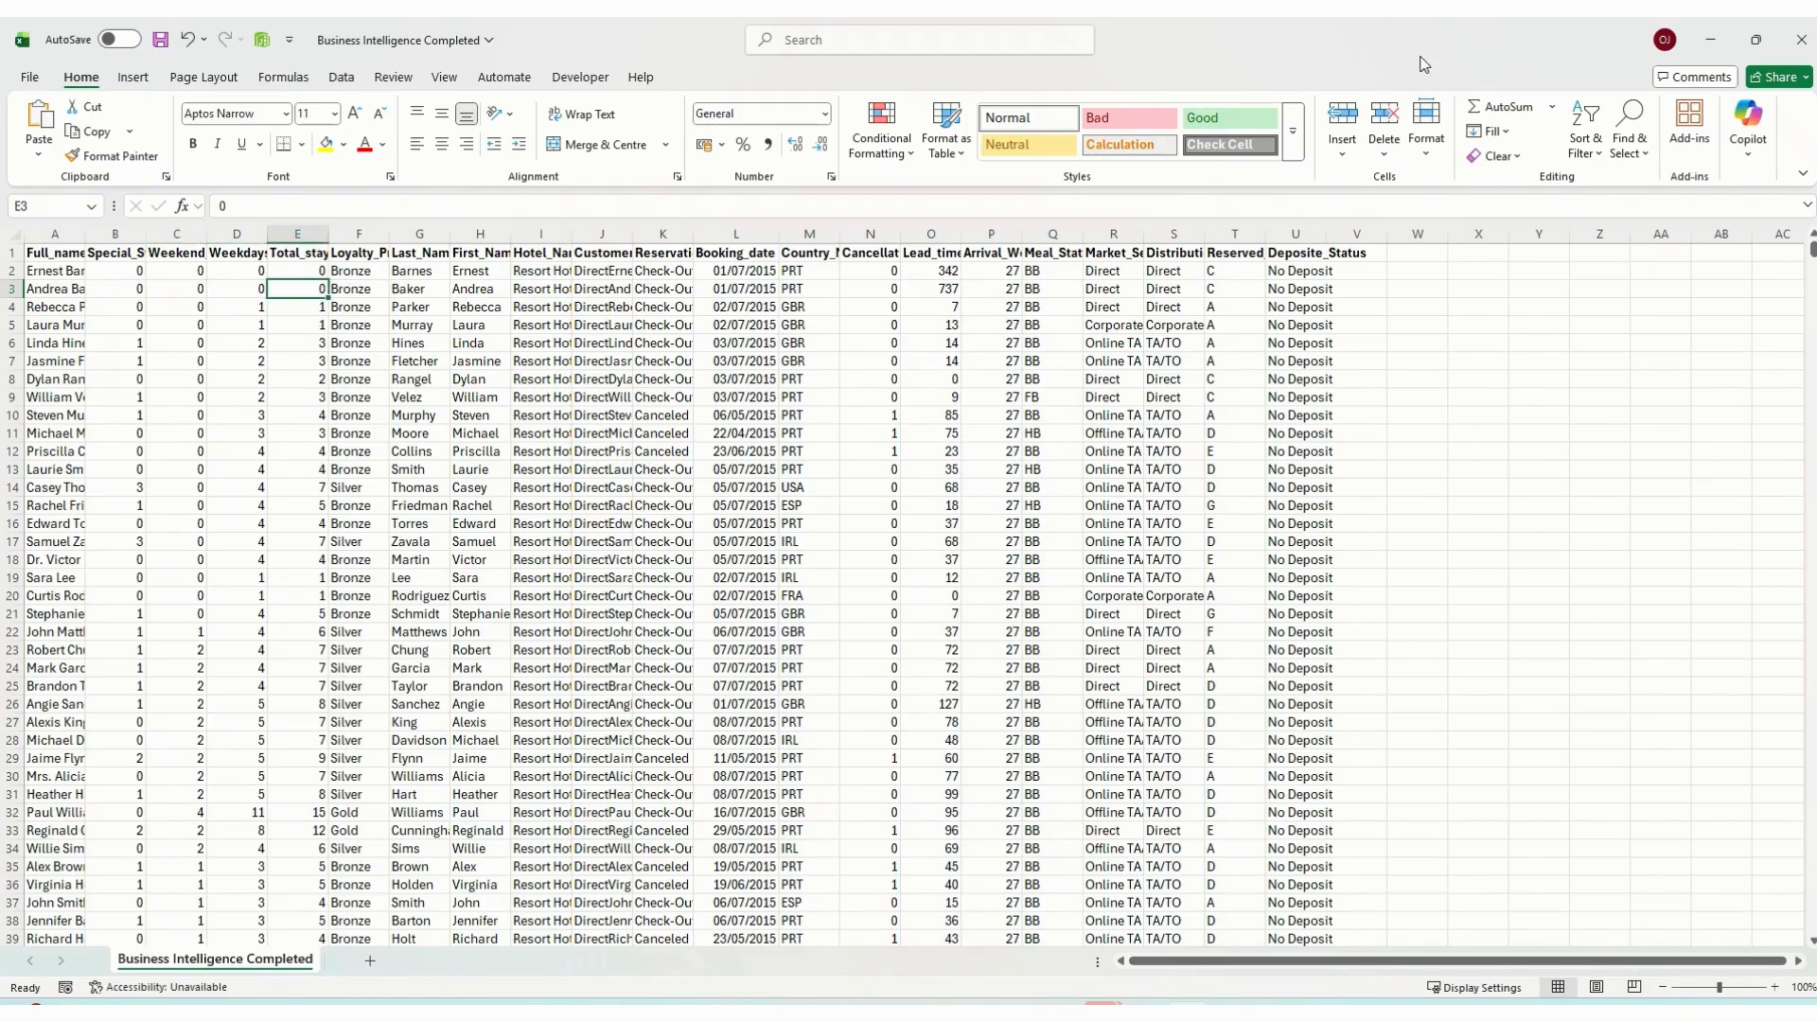
click(1711, 38)
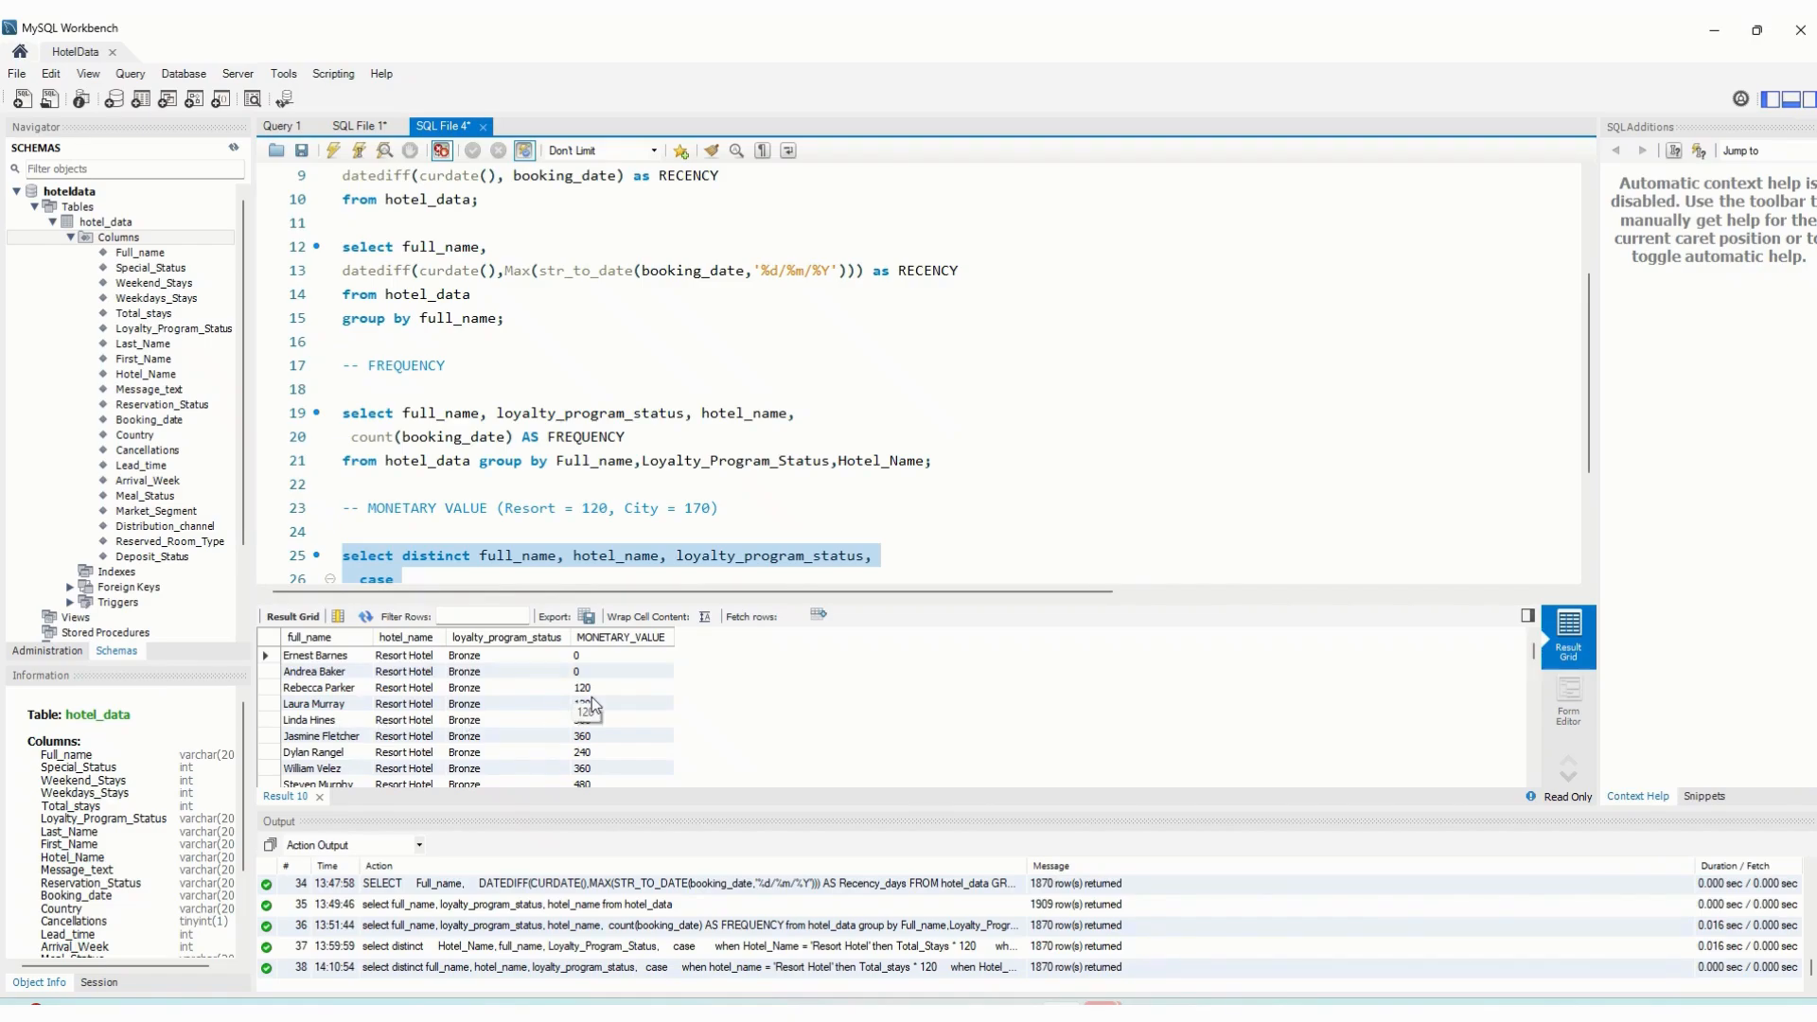
Review the MONETARY_VALUE results in MySQL Workbench and look back over the recency, frequency and monetary value queries in SQL File 4
scroll(582, 717, down, 5)
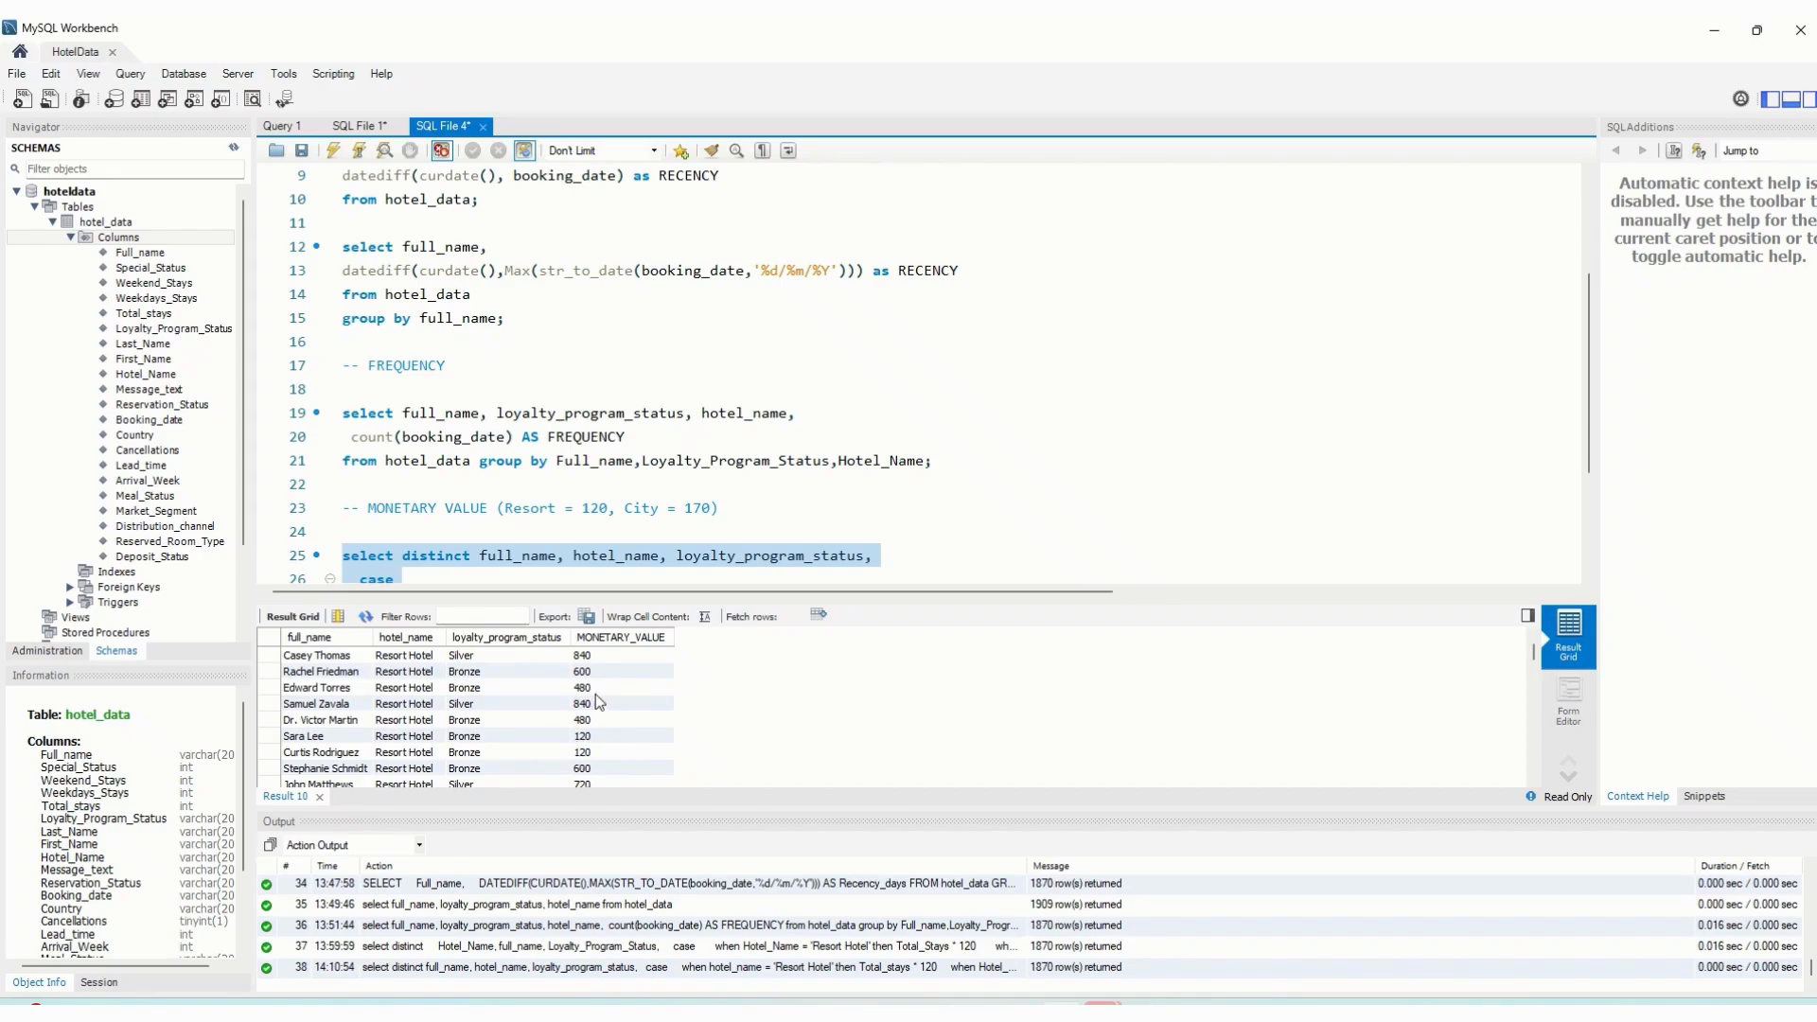
scroll(596, 702, down, 3)
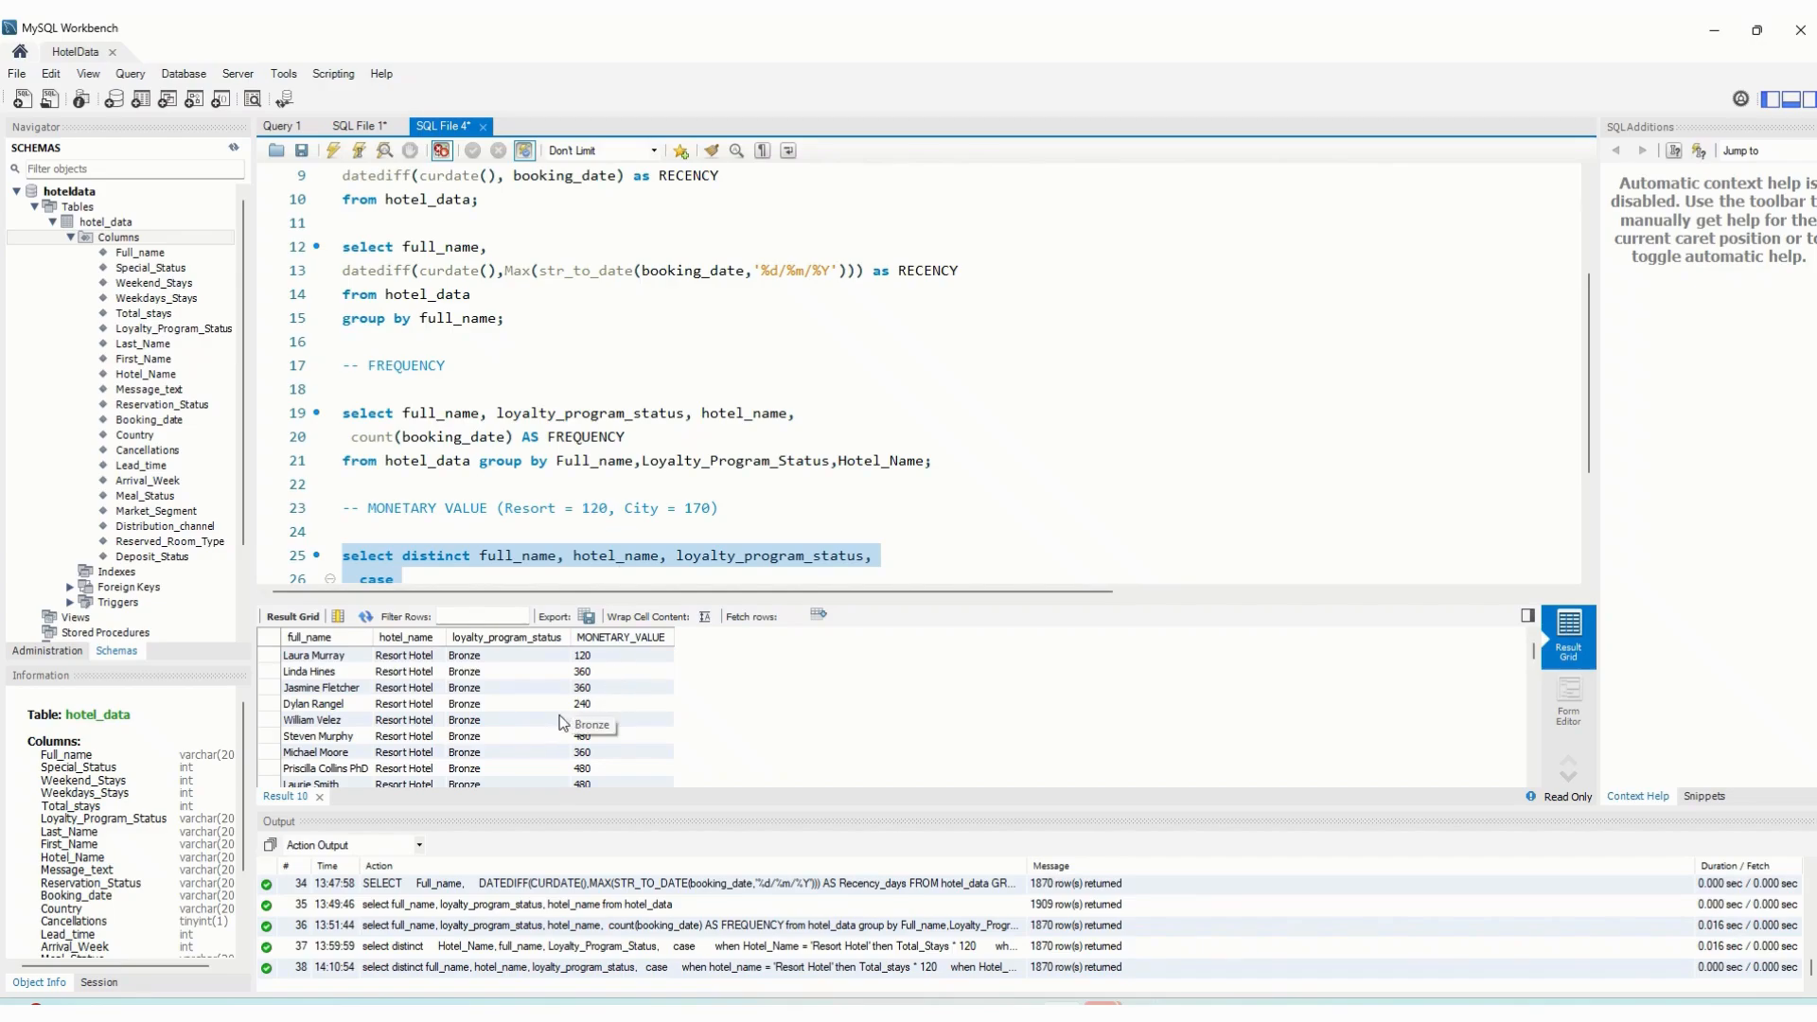
scroll(604, 685, up, 1)
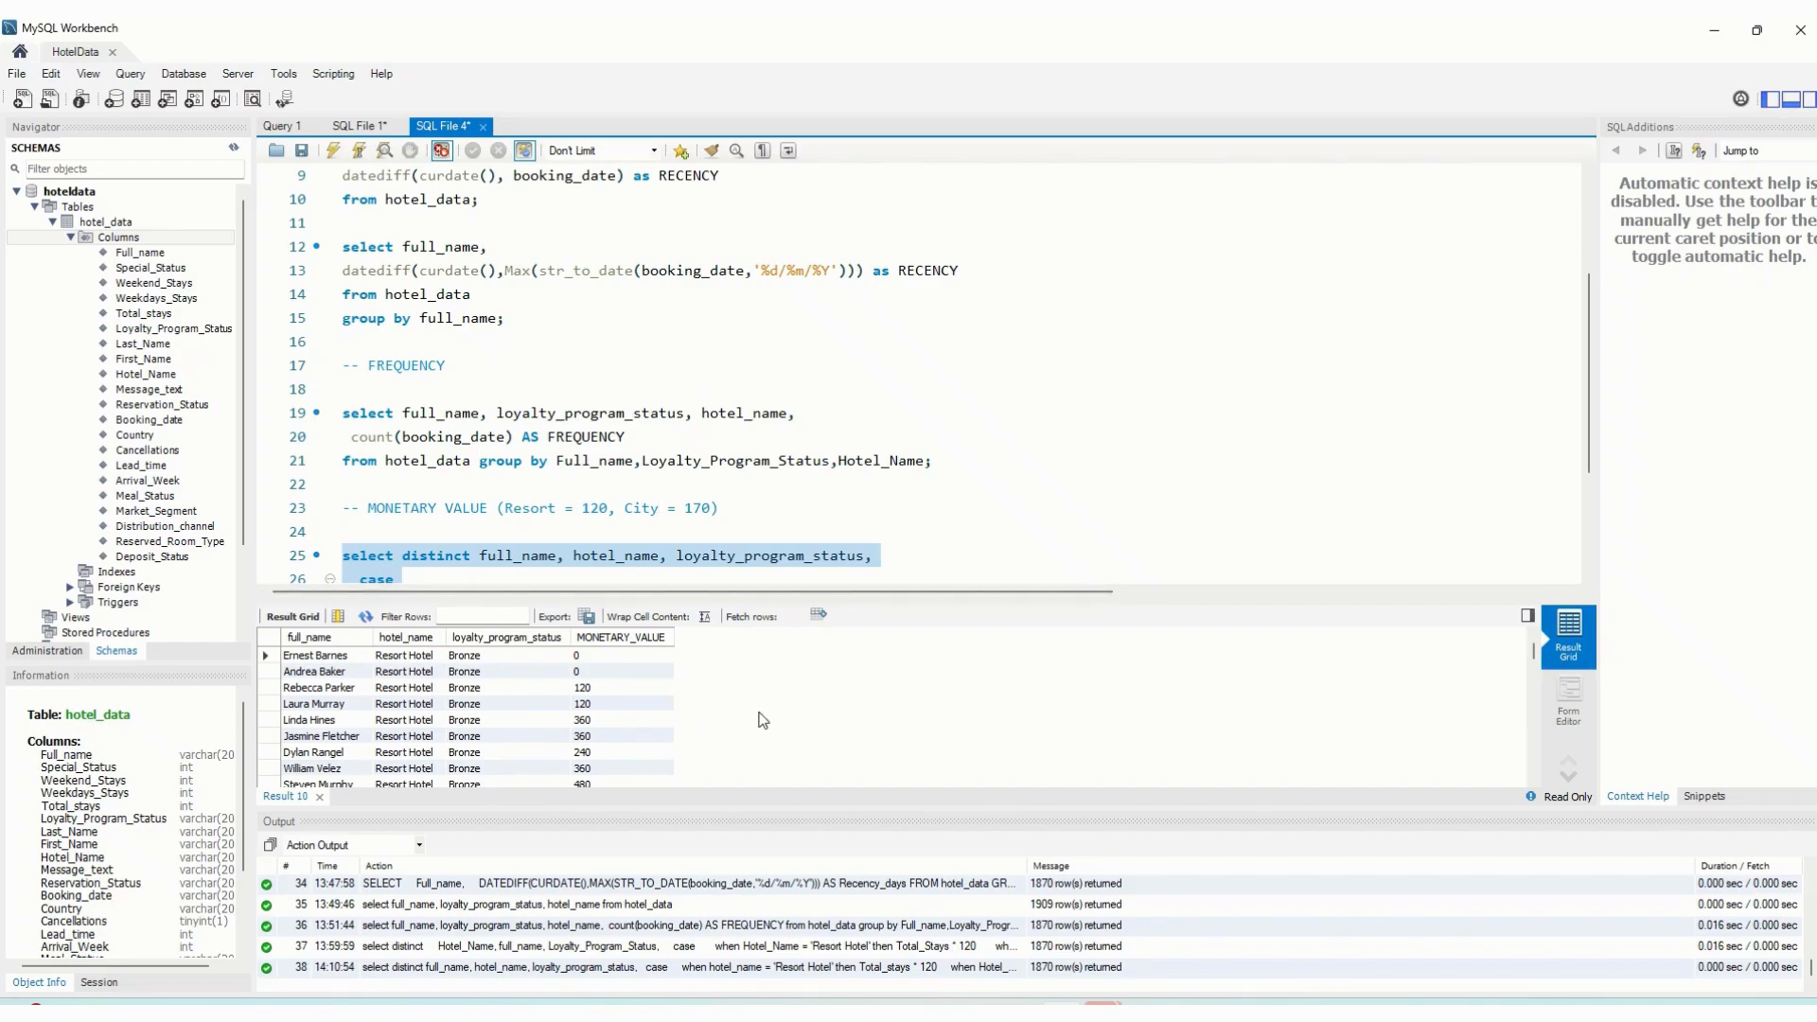
scroll(696, 464, up, 3)
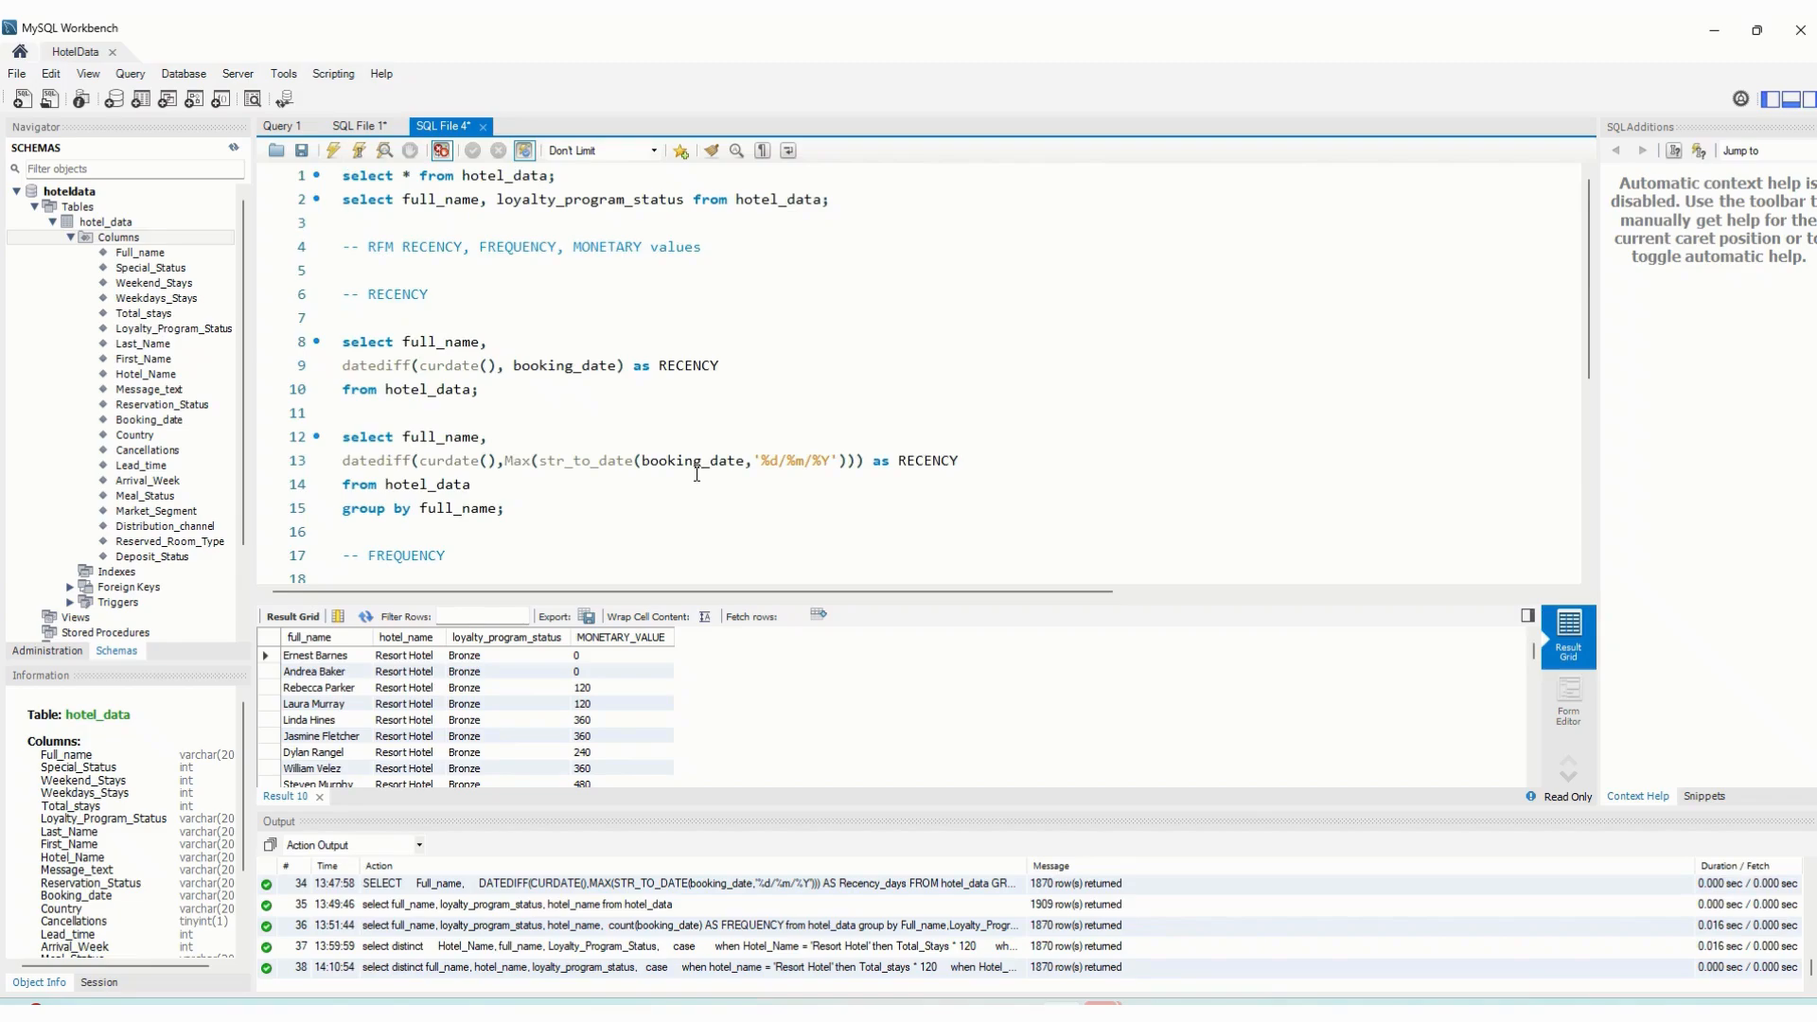
scroll(698, 389, down, 2)
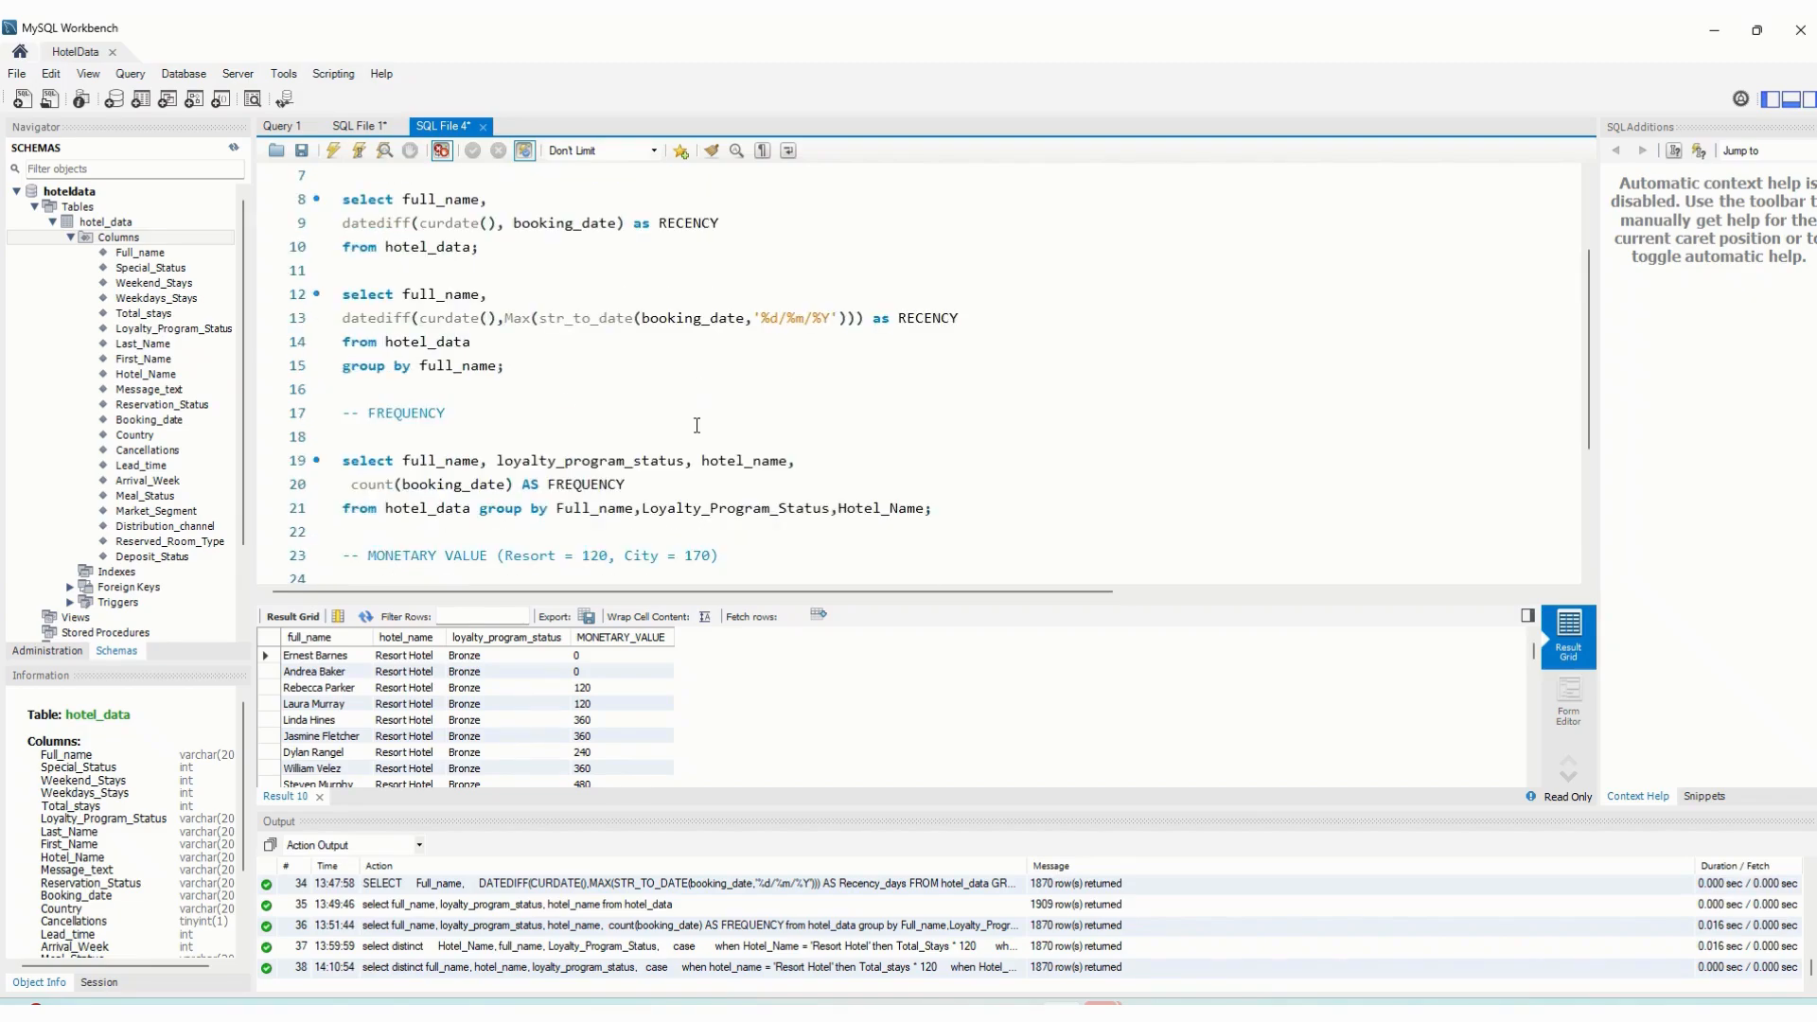
scroll(696, 425, down, 2)
scroll(679, 427, down, 2)
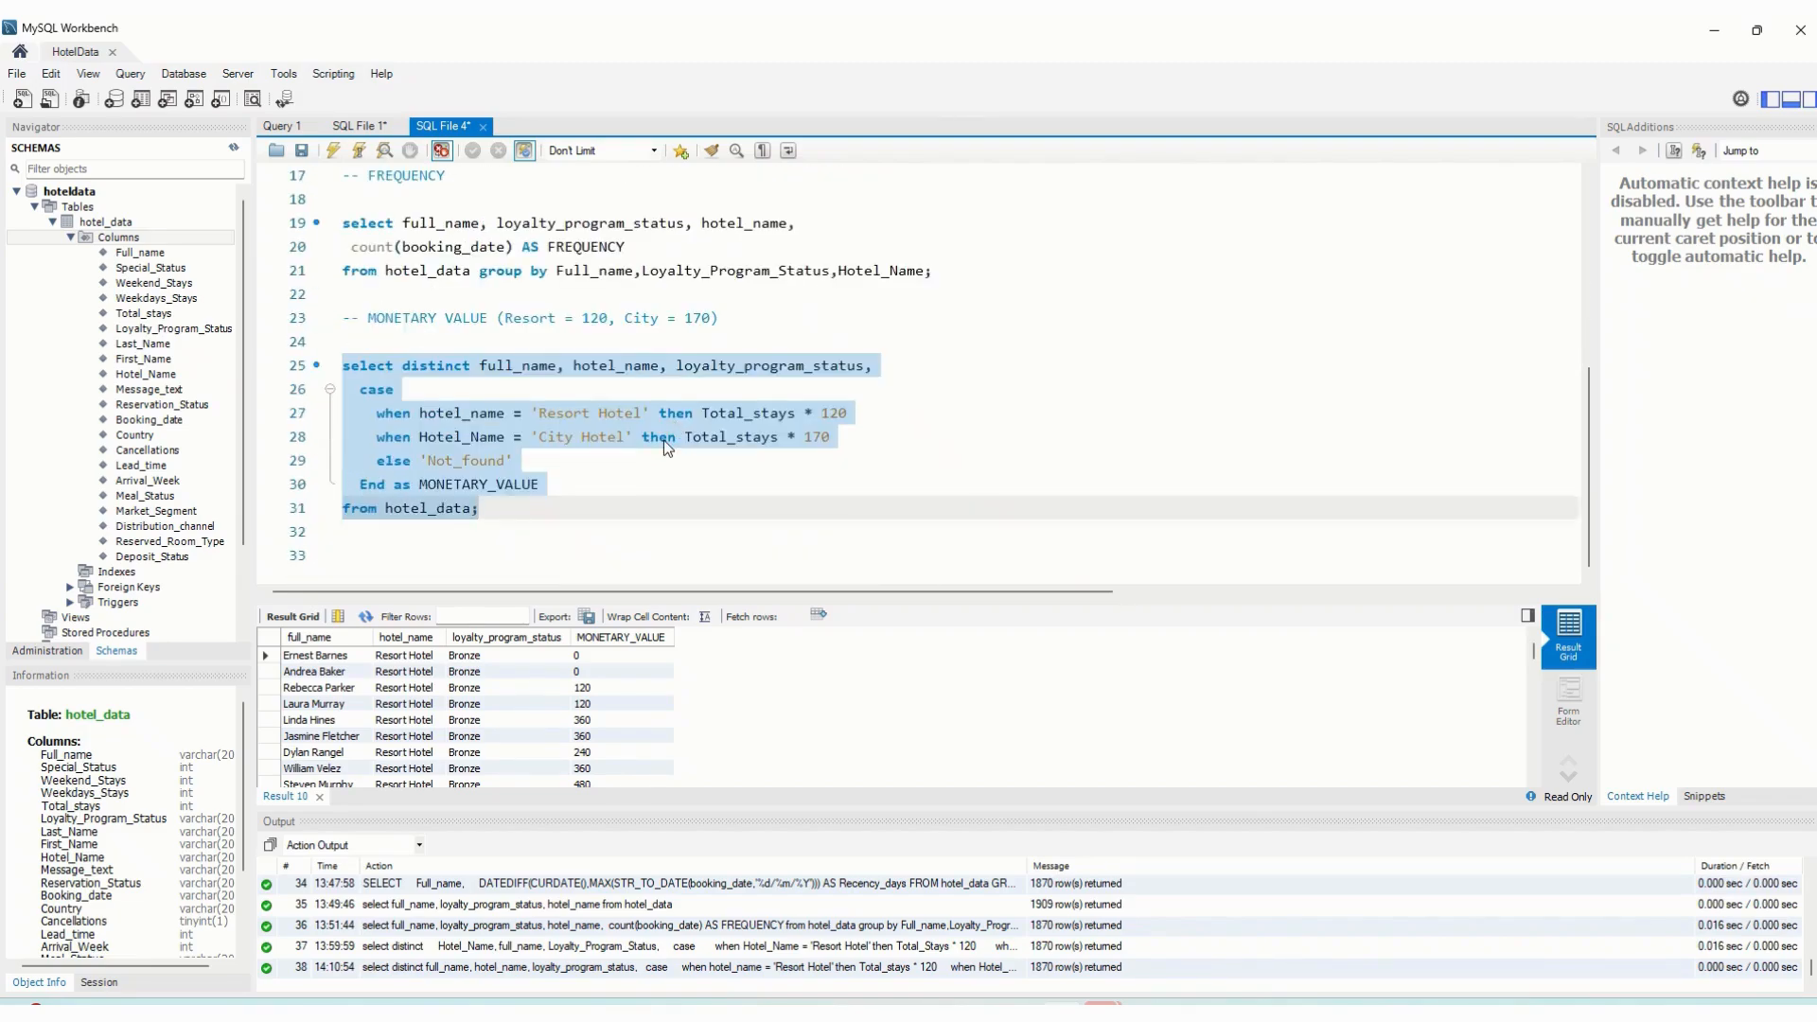
click(355, 553)
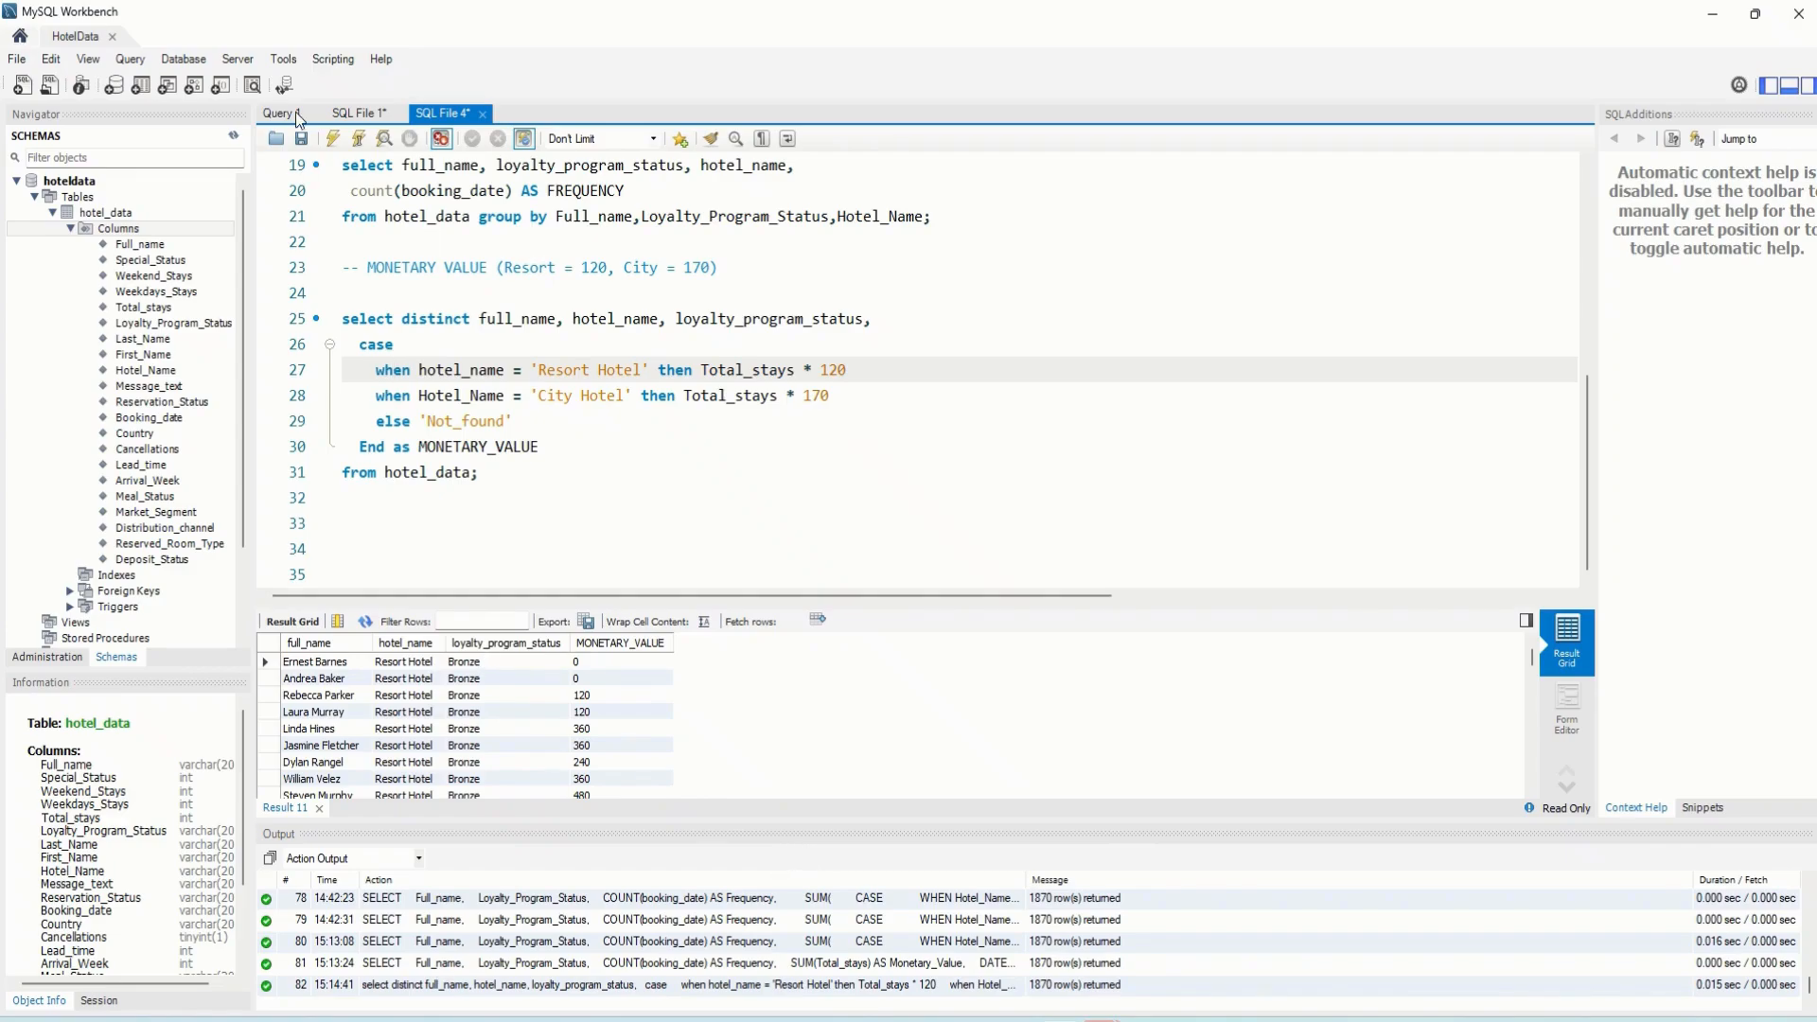
Run the combined RFM query under the "With corrected date format" comment in SQL File 1
click(355, 113)
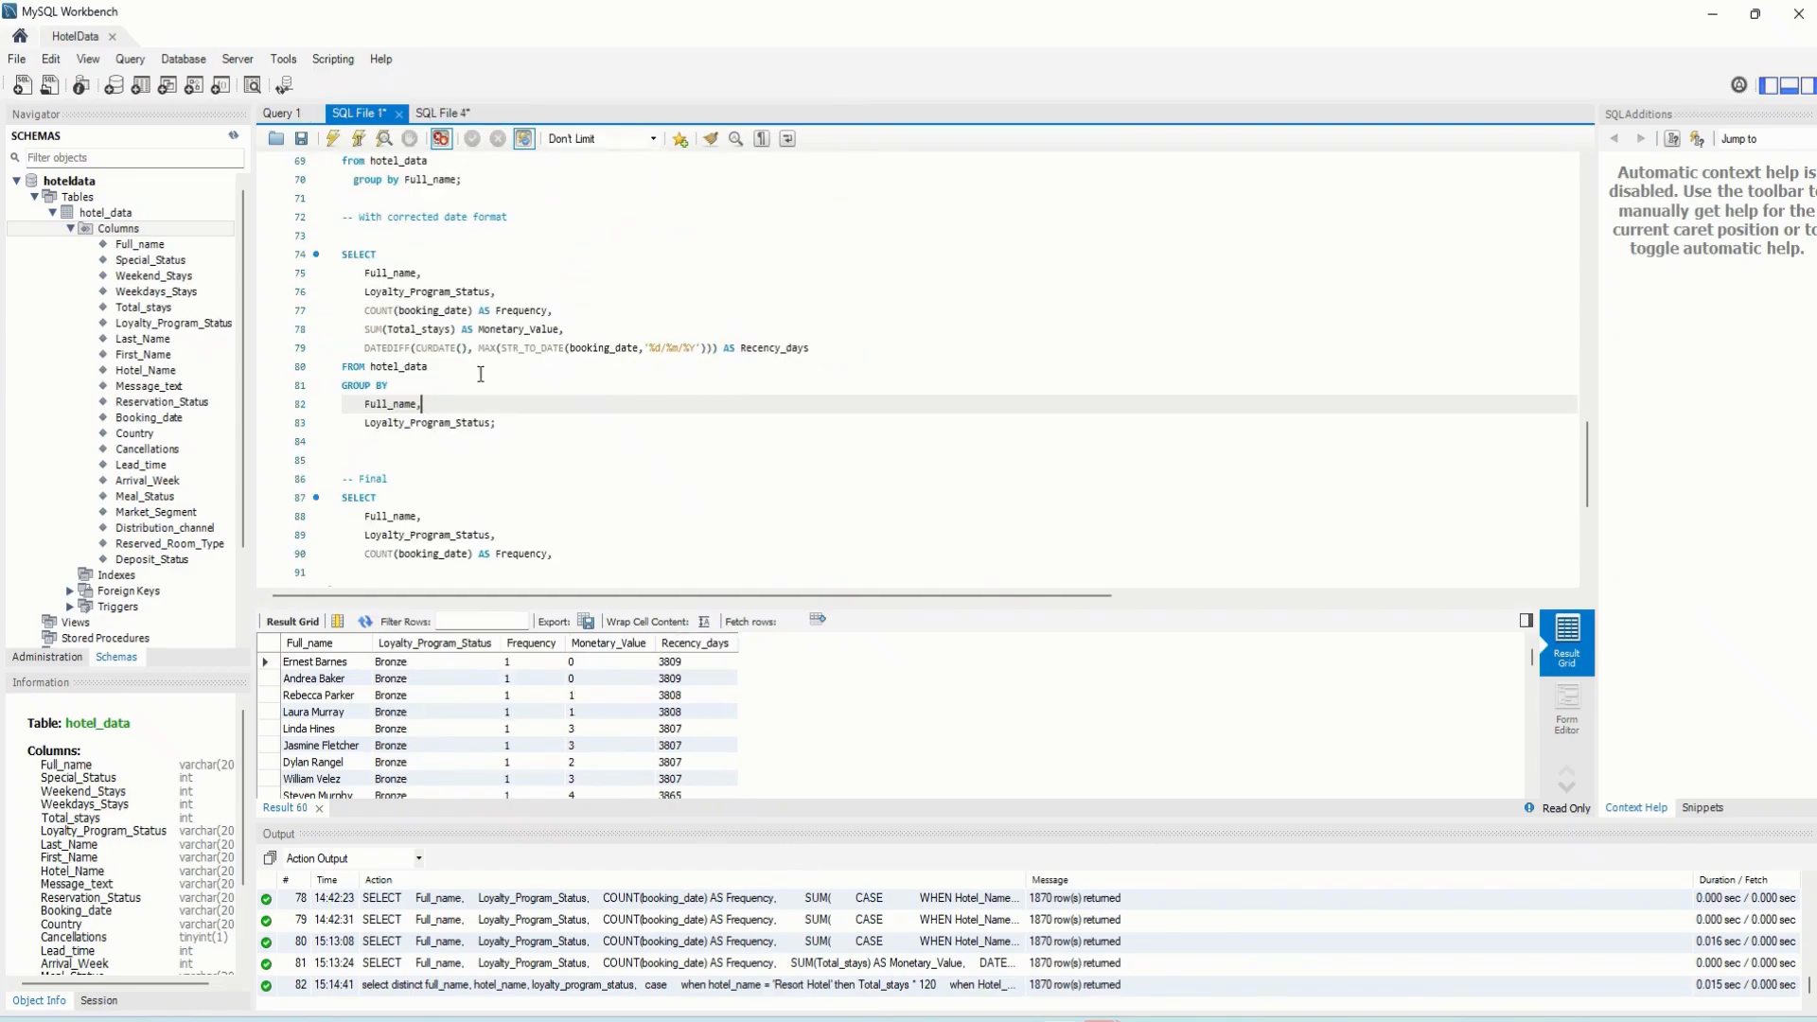
click(452, 114)
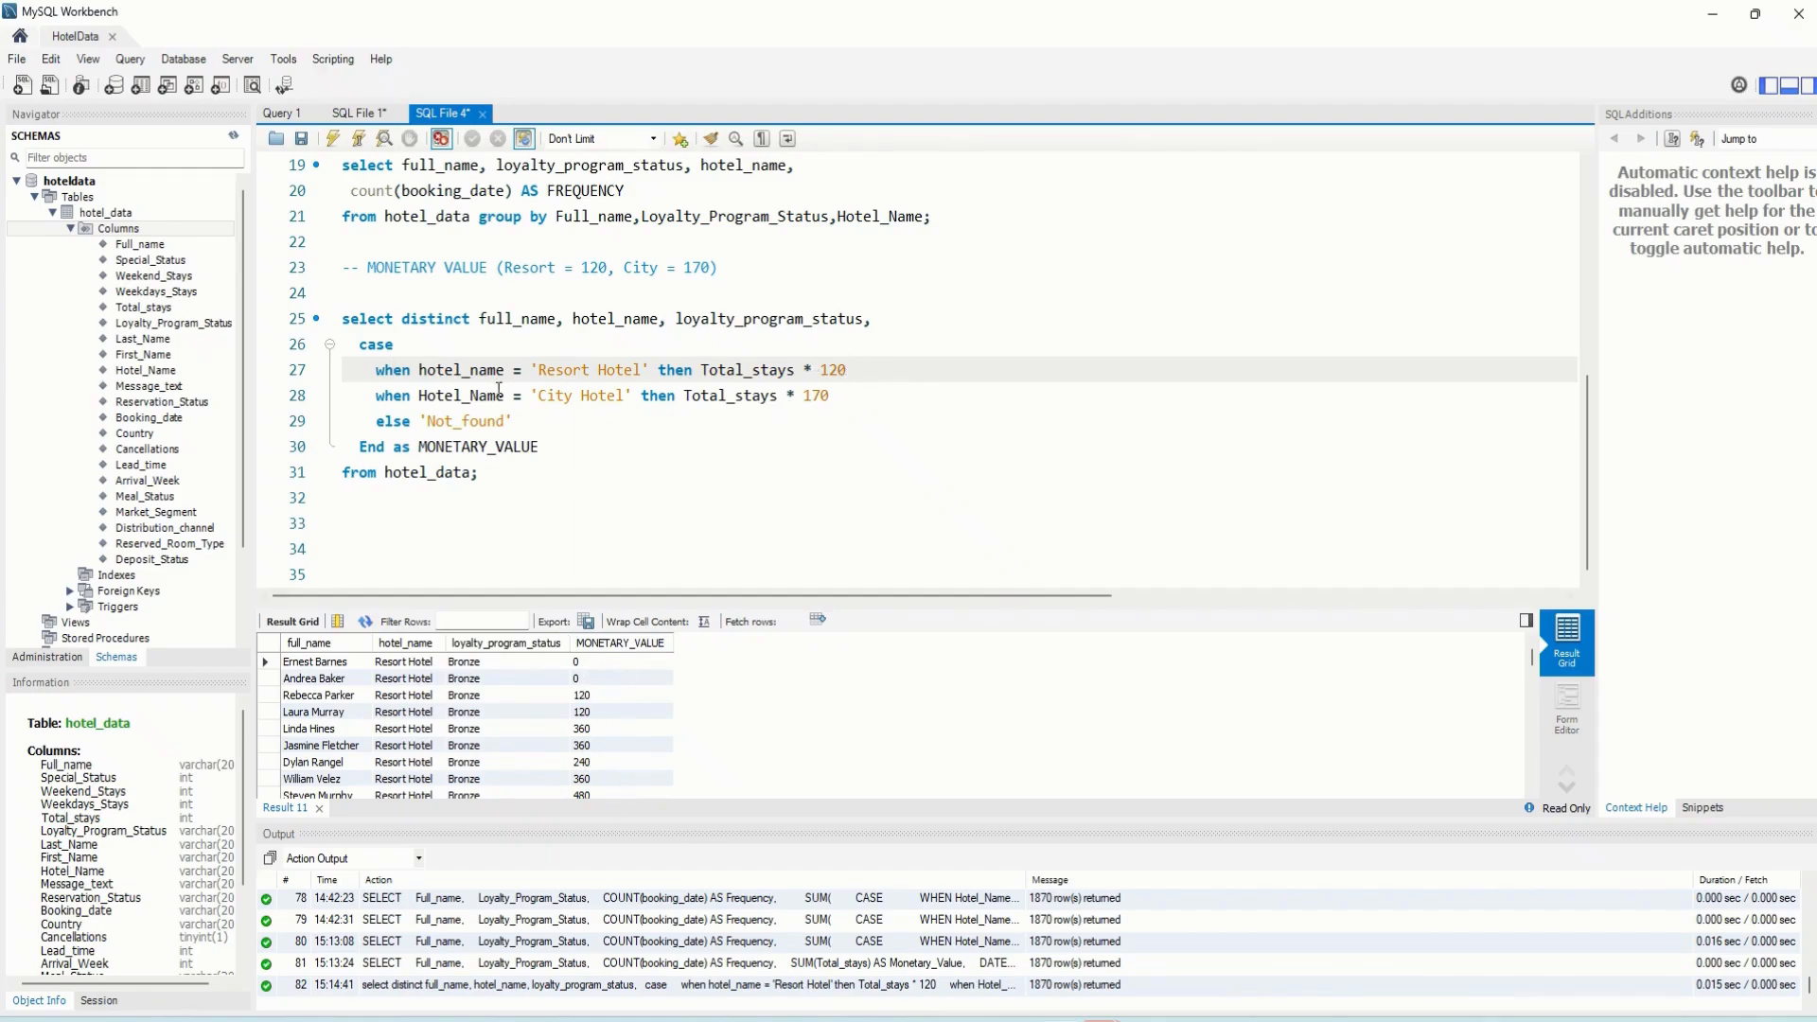
click(359, 113)
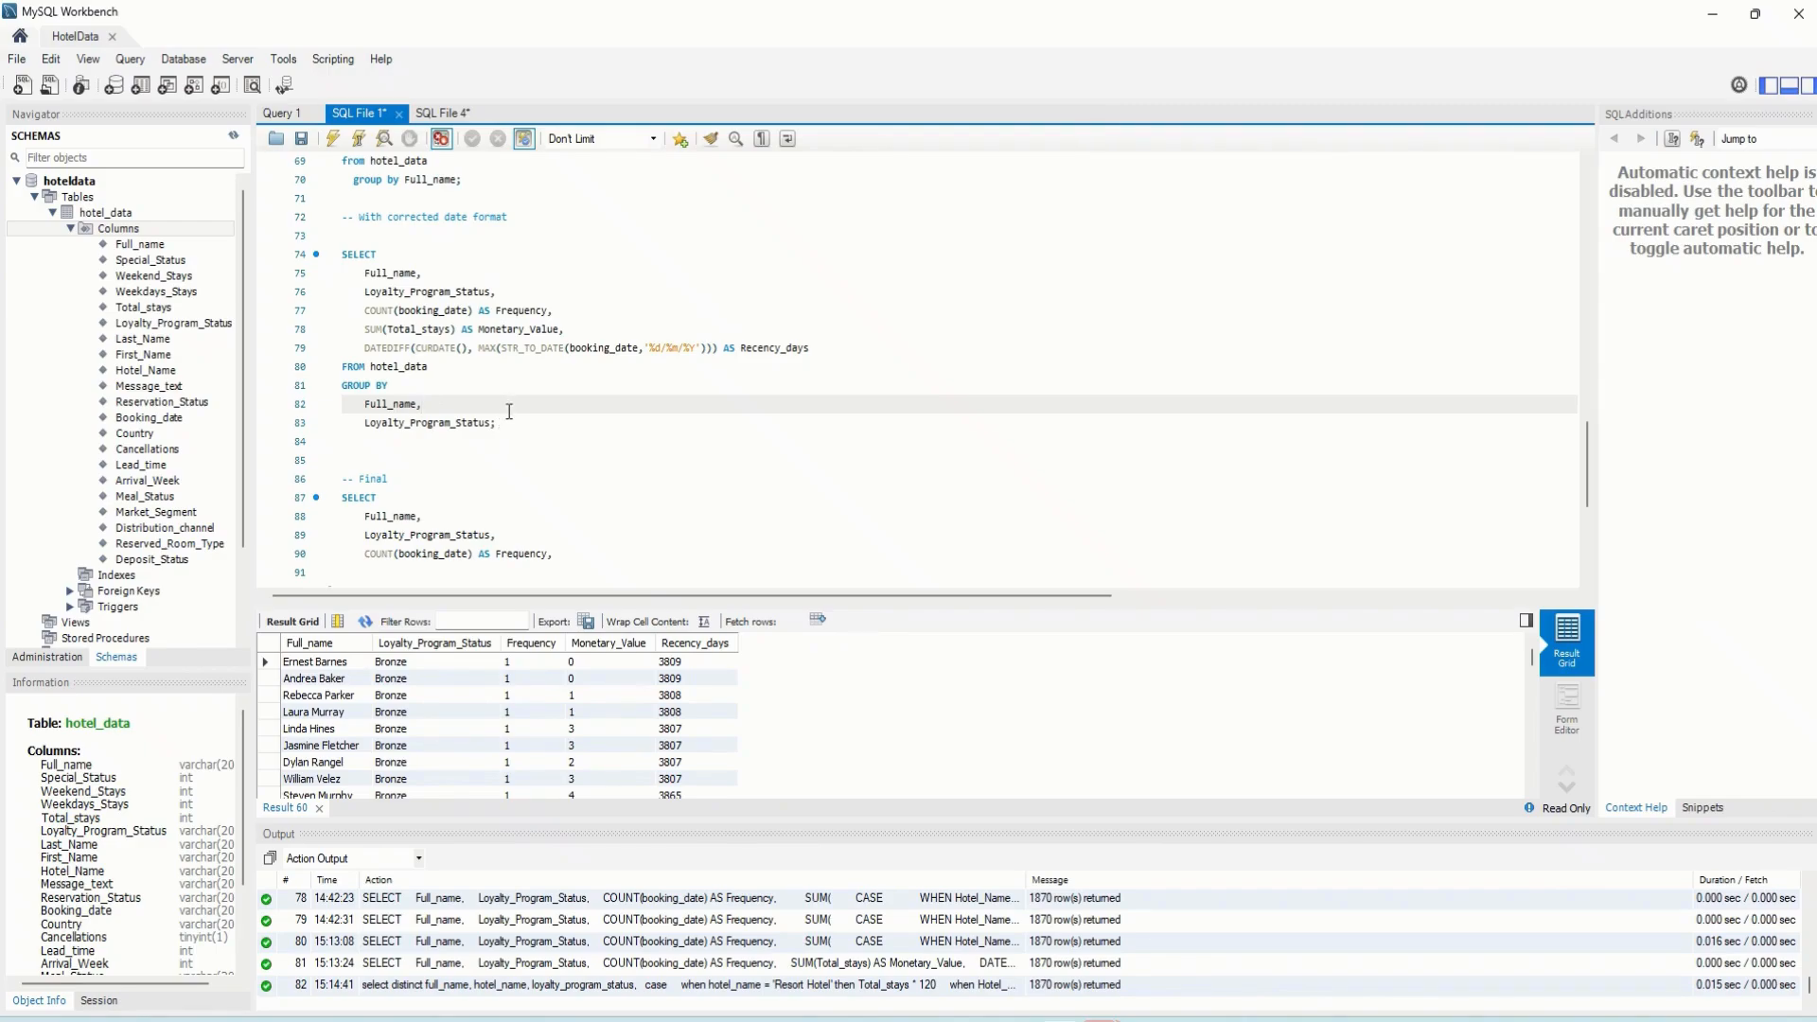
scroll(501, 435, down, 5)
scroll(508, 475, down, 1)
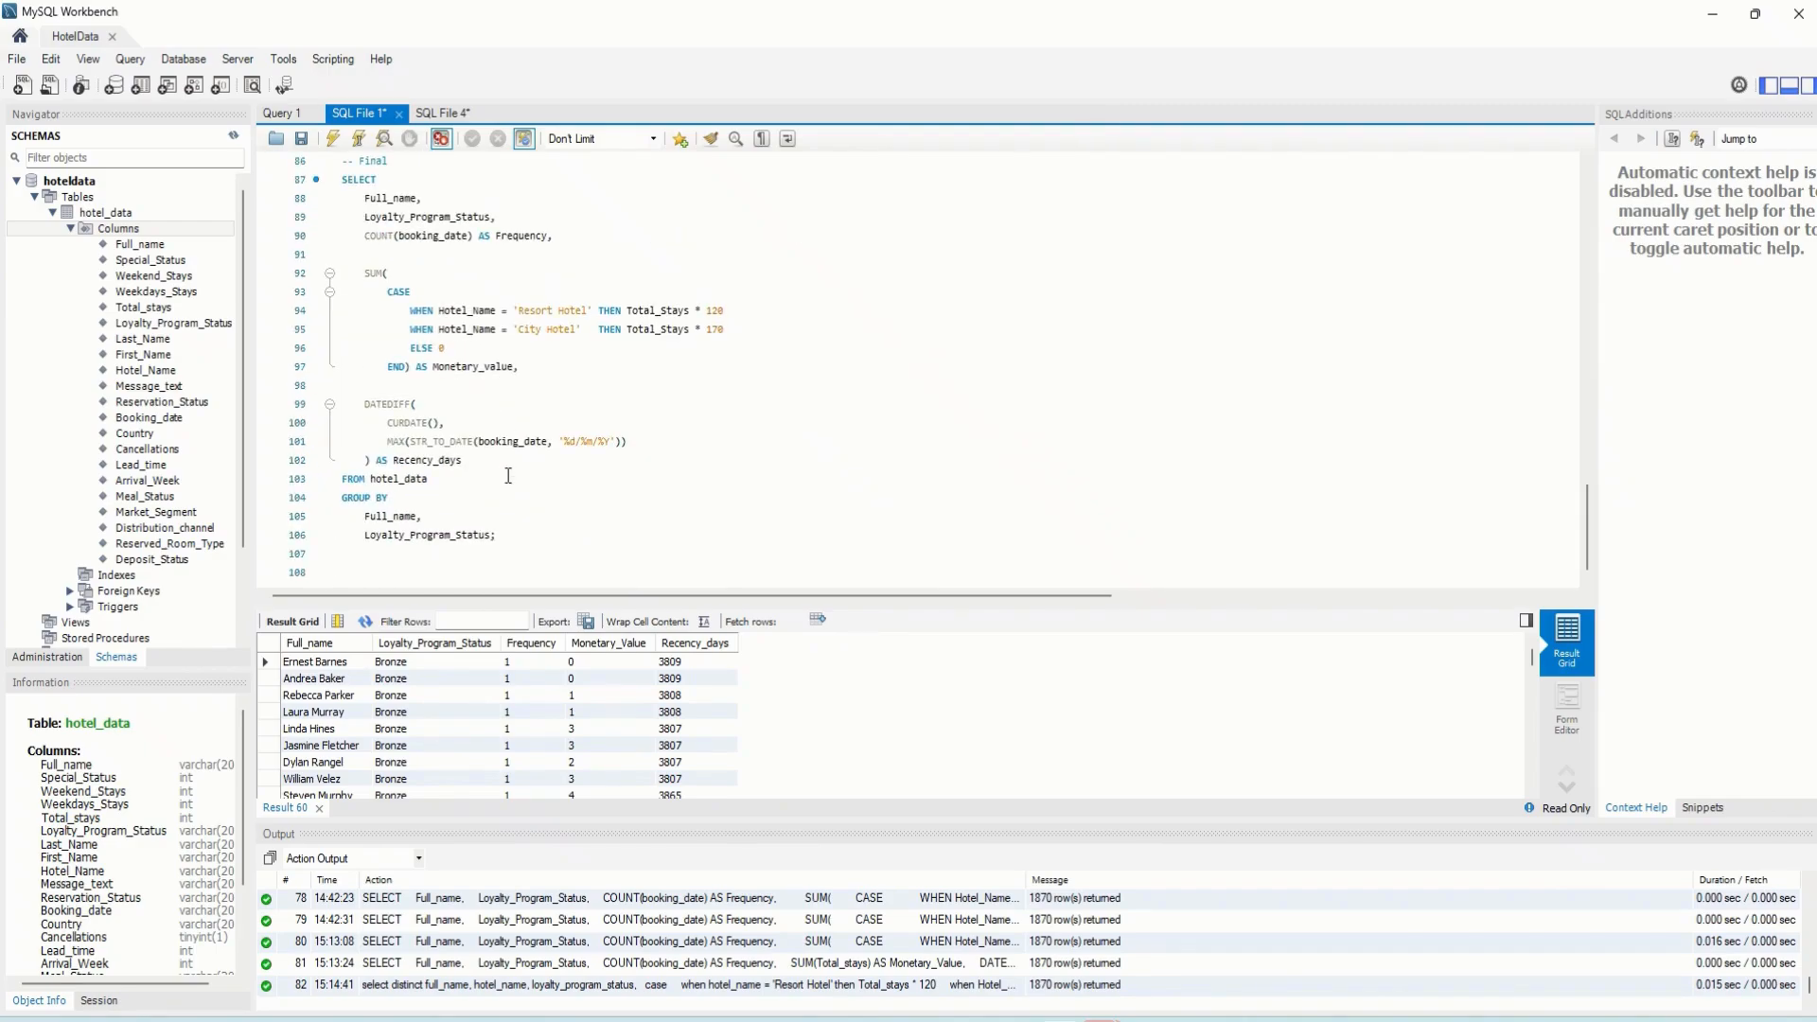
scroll(491, 406, up, 4)
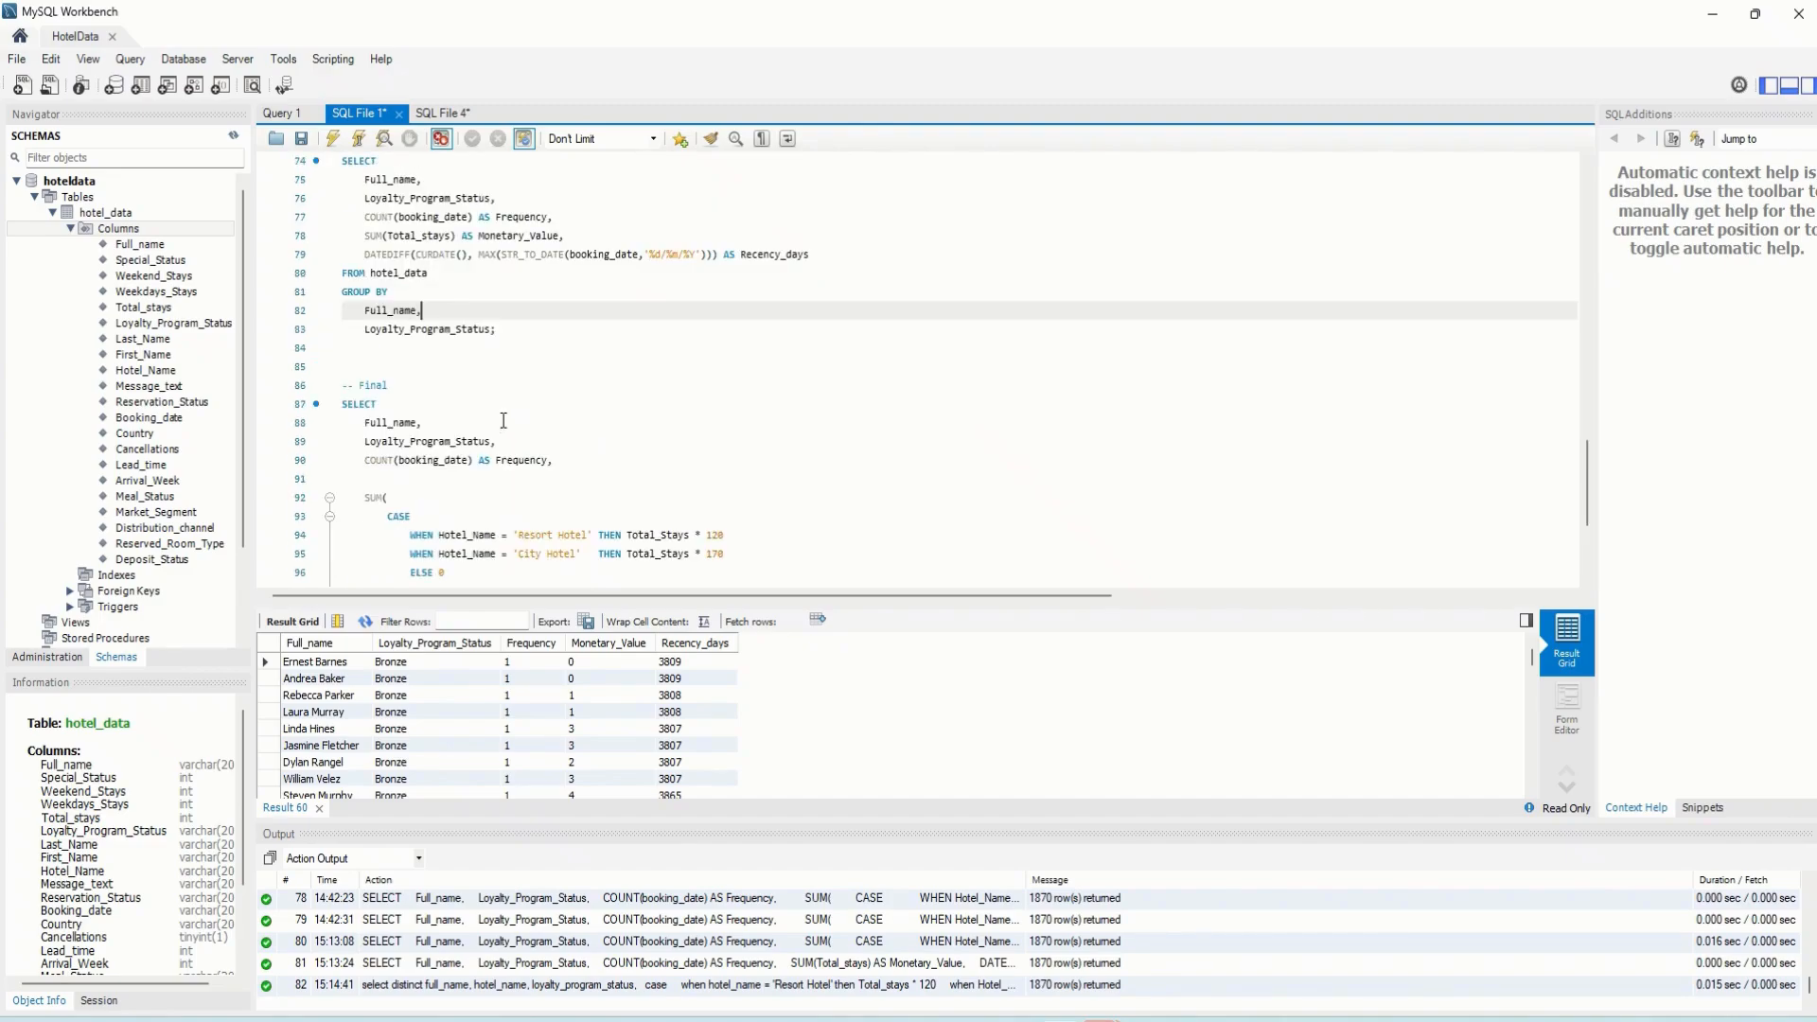
scroll(473, 369, up, 1)
drag(507, 391, 341, 214)
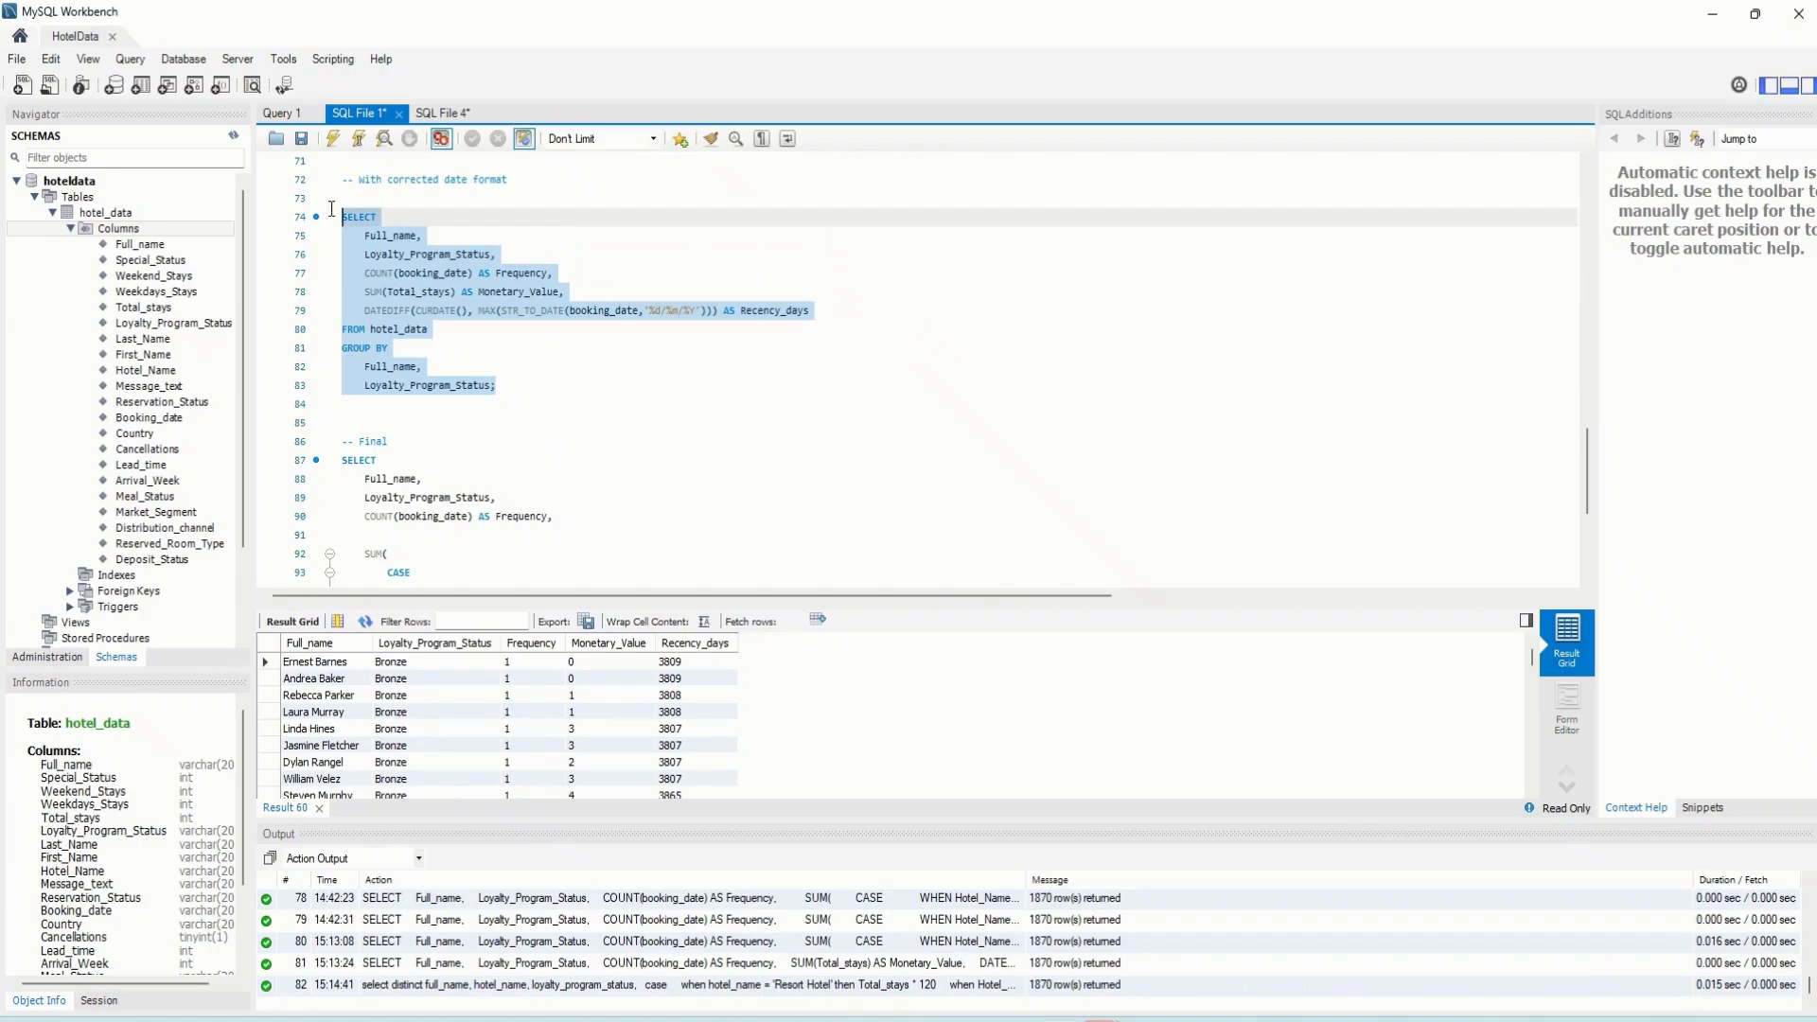
click(333, 139)
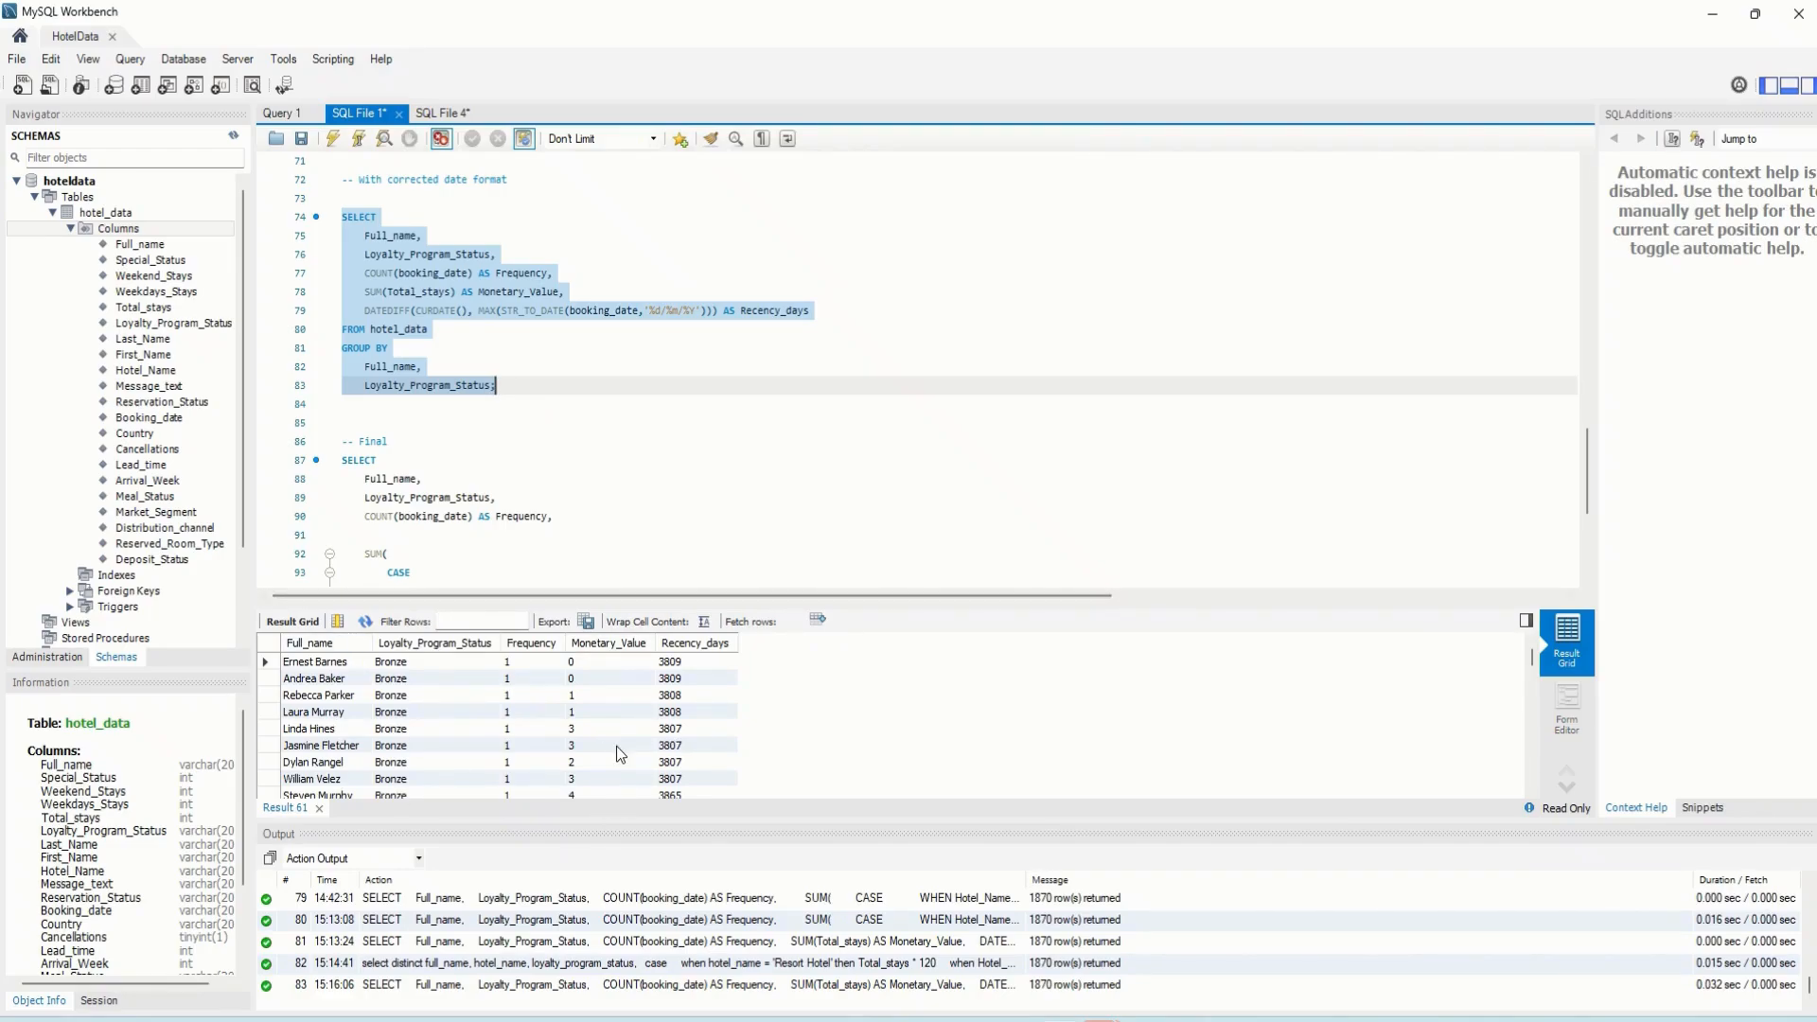
Run the query under the "Final" comment in SQL File 1 and compare its SUM case expression with the preceding query
scroll(571, 479, down, 1)
scroll(572, 480, down, 3)
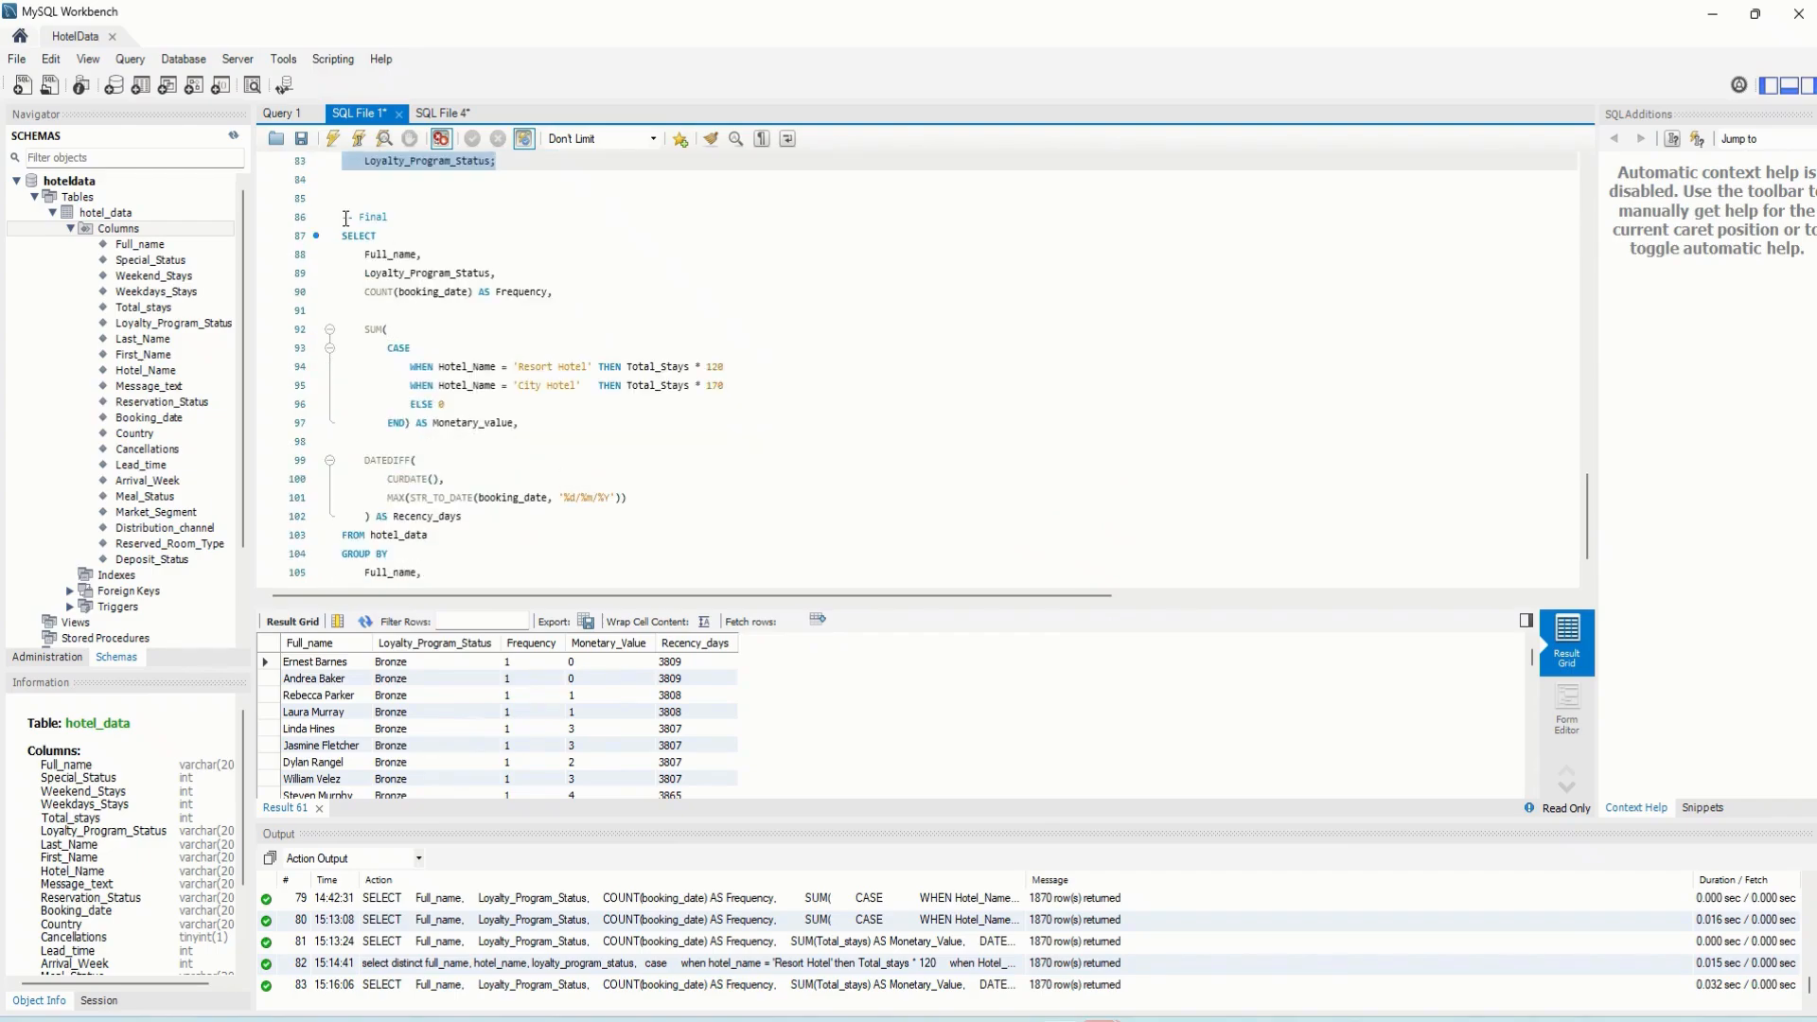
drag(345, 218, 342, 180)
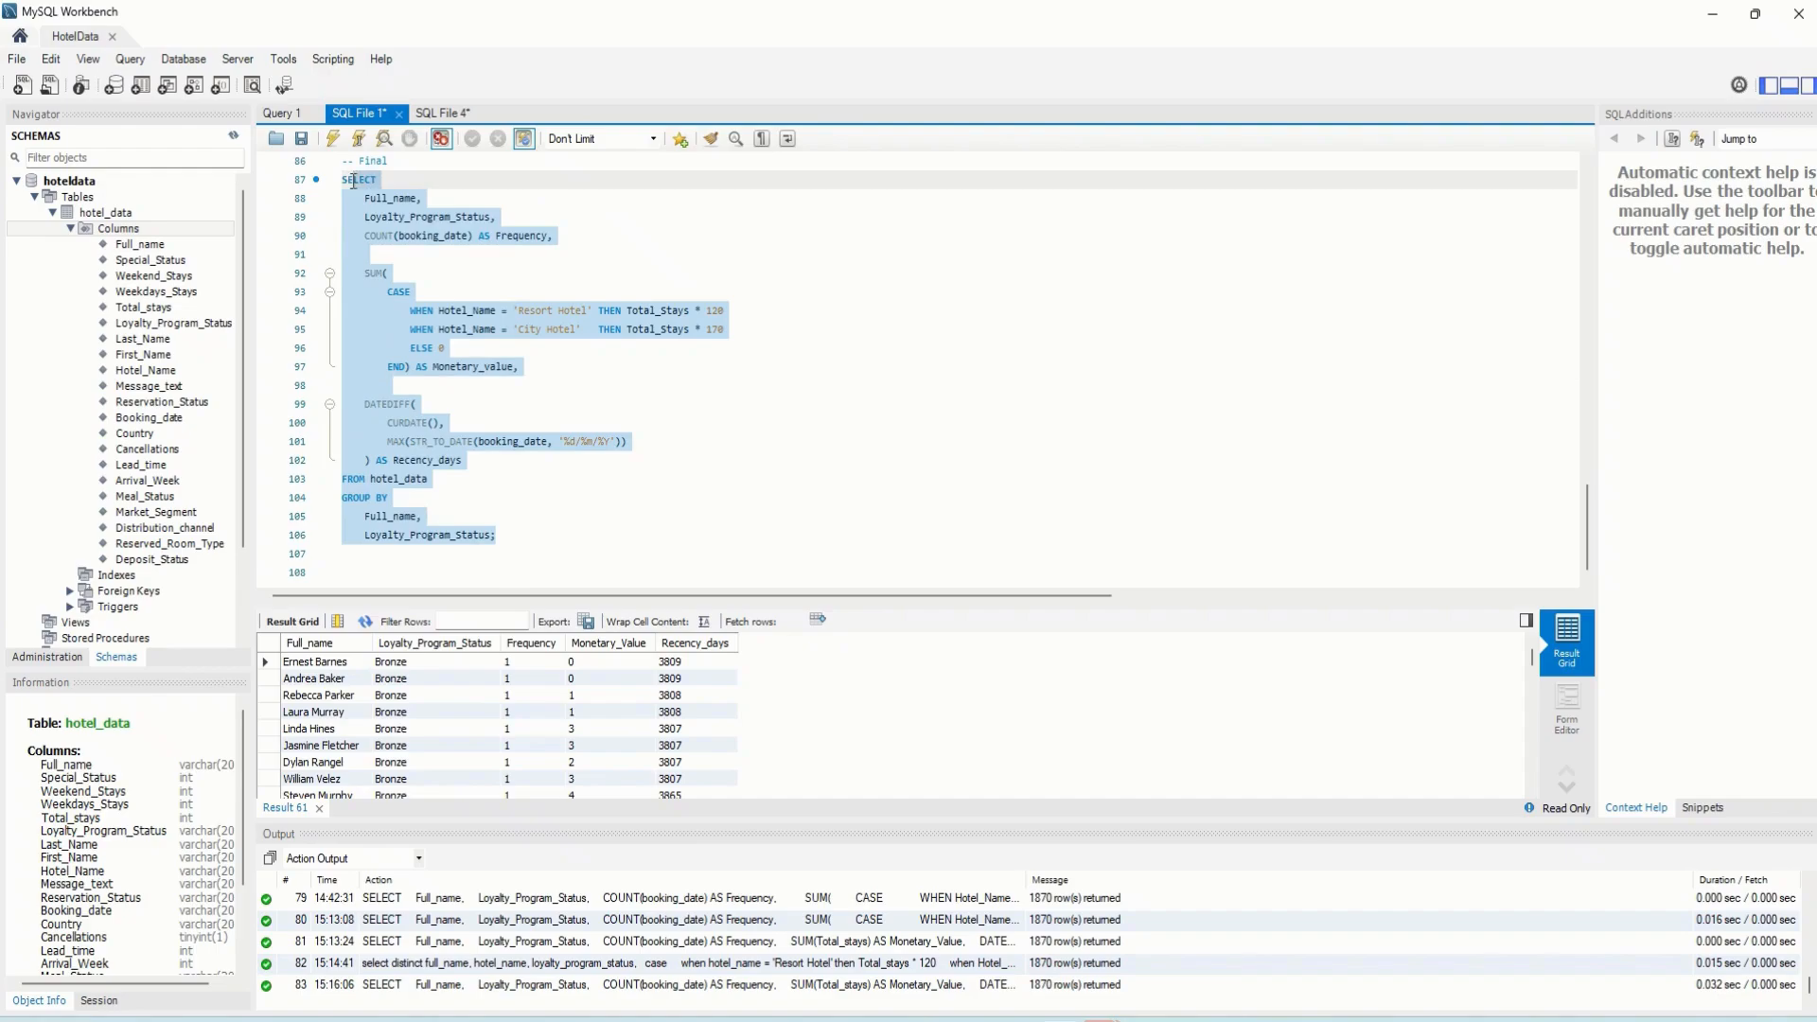
click(332, 138)
scroll(398, 480, up, 4)
scroll(398, 480, down, 3)
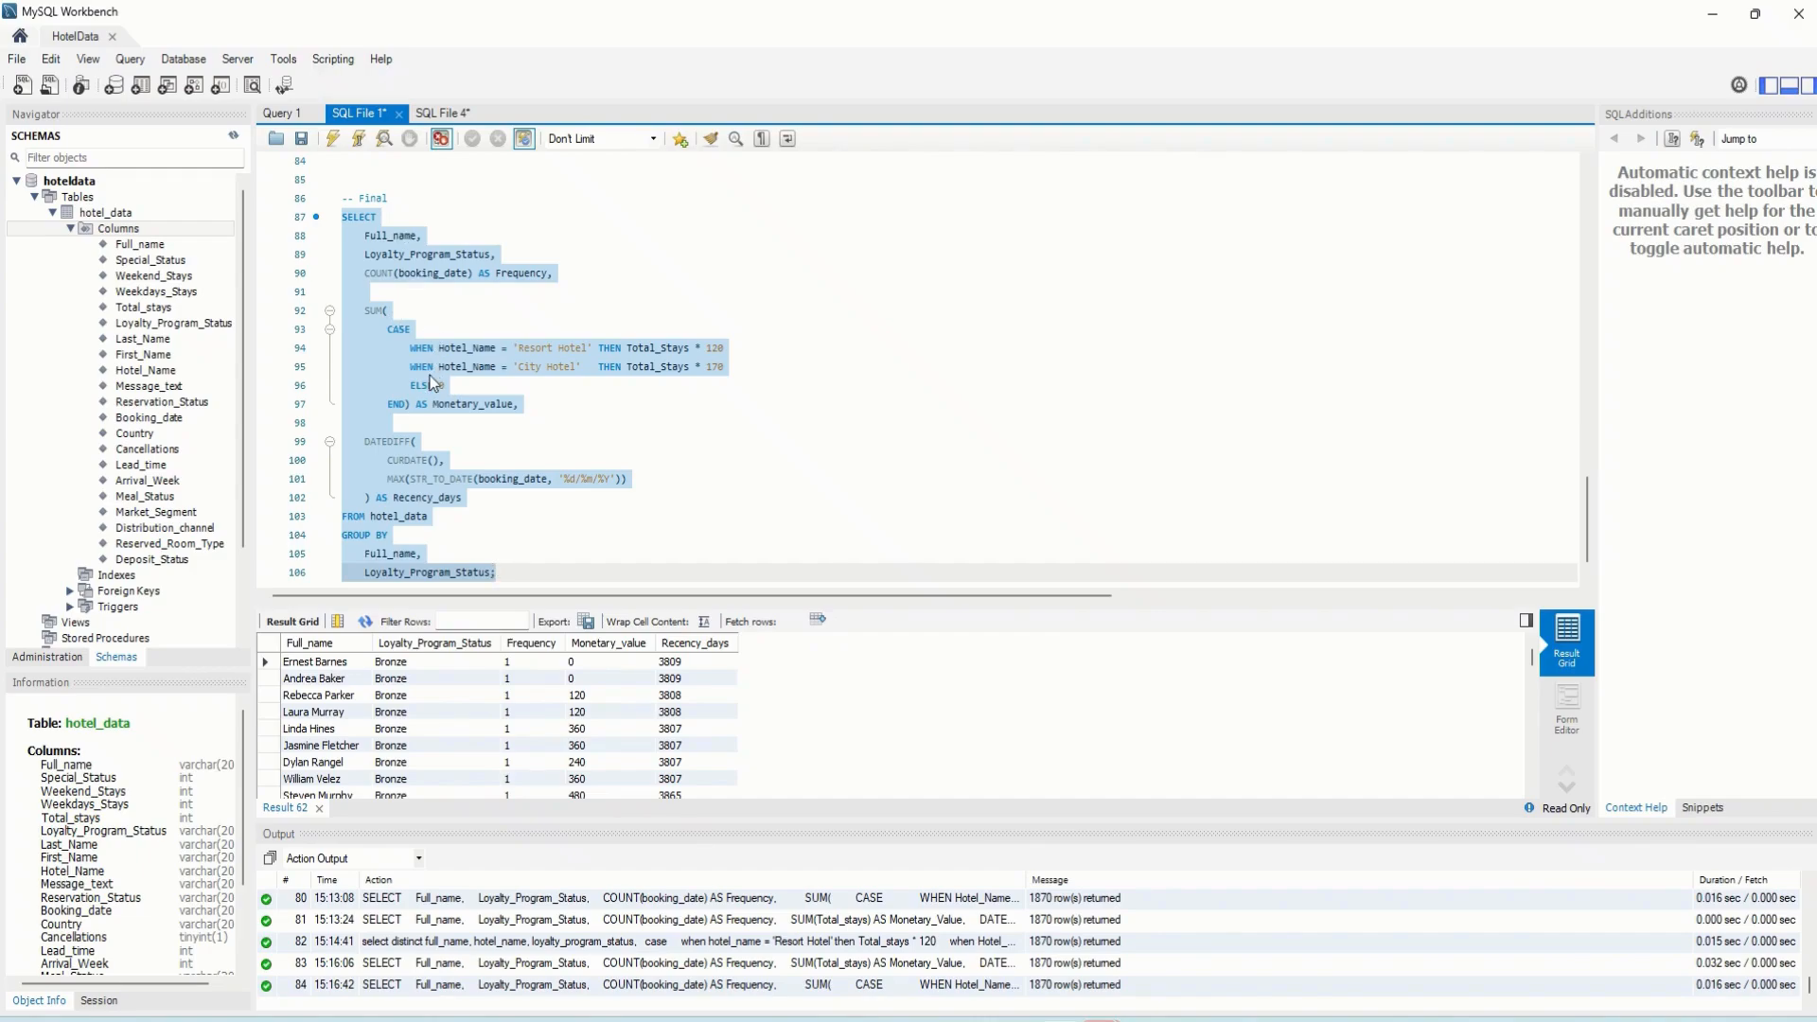
click(484, 314)
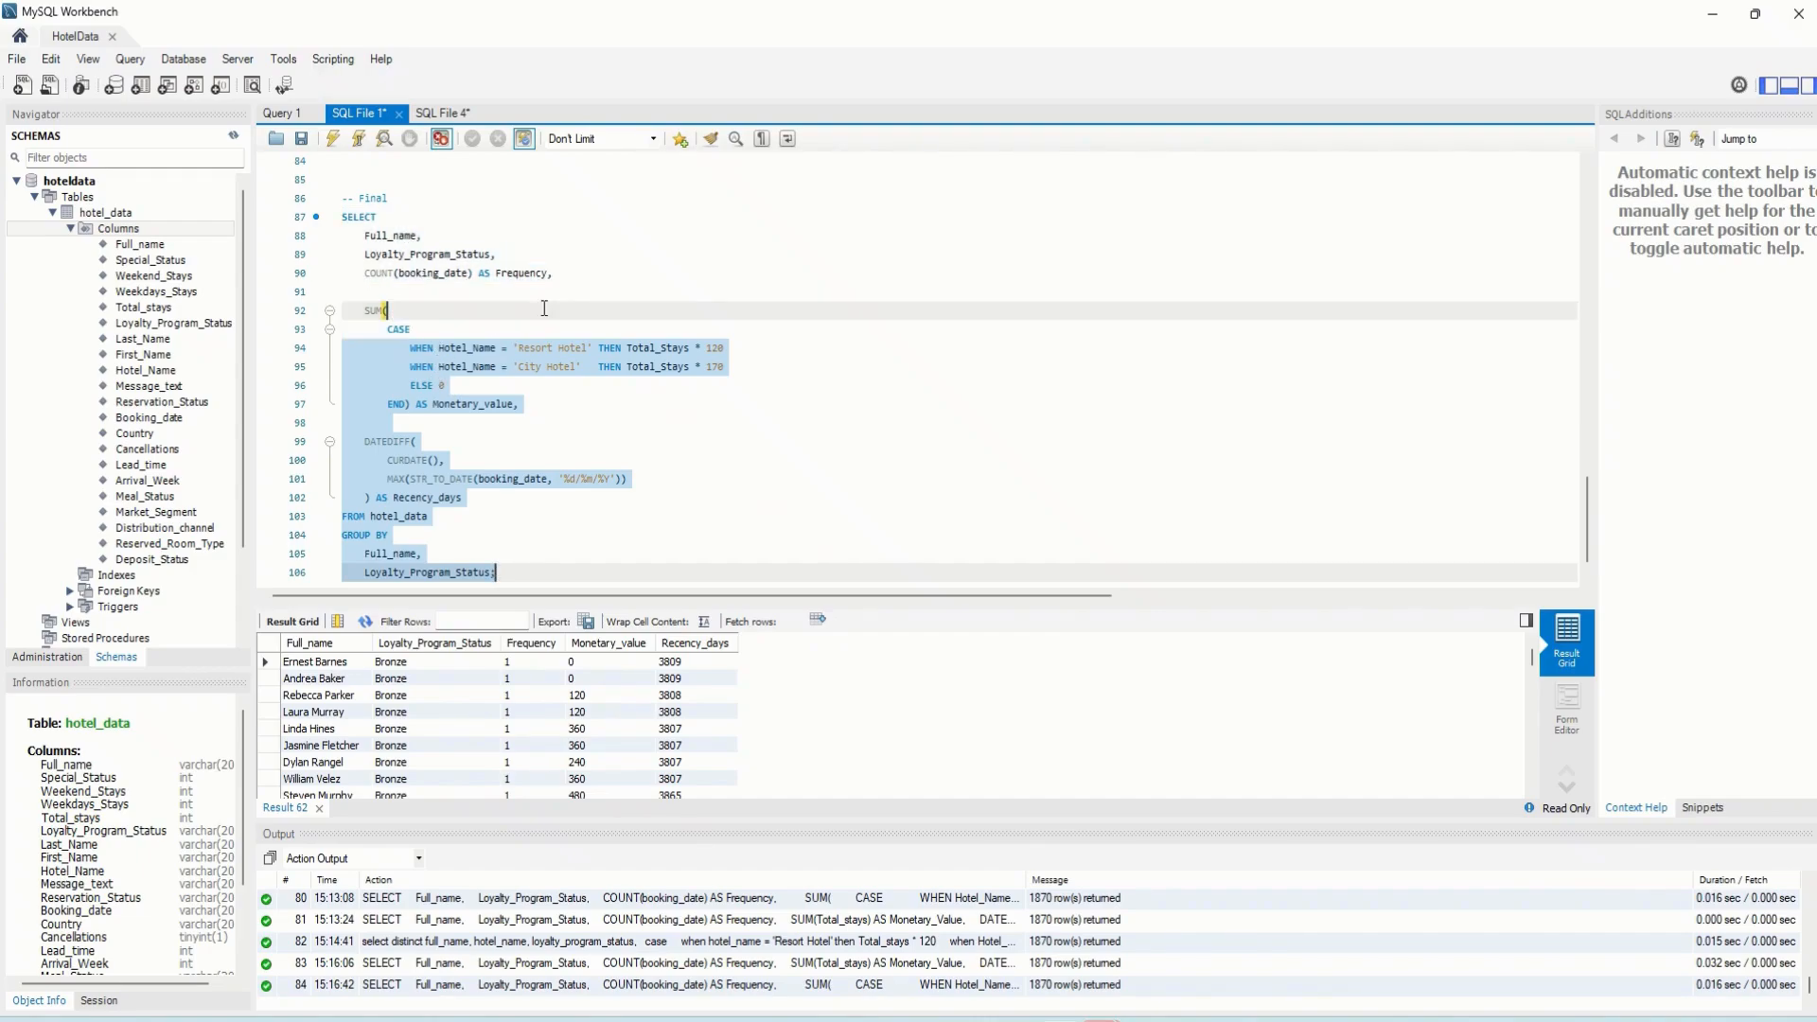
scroll(631, 355, up, 4)
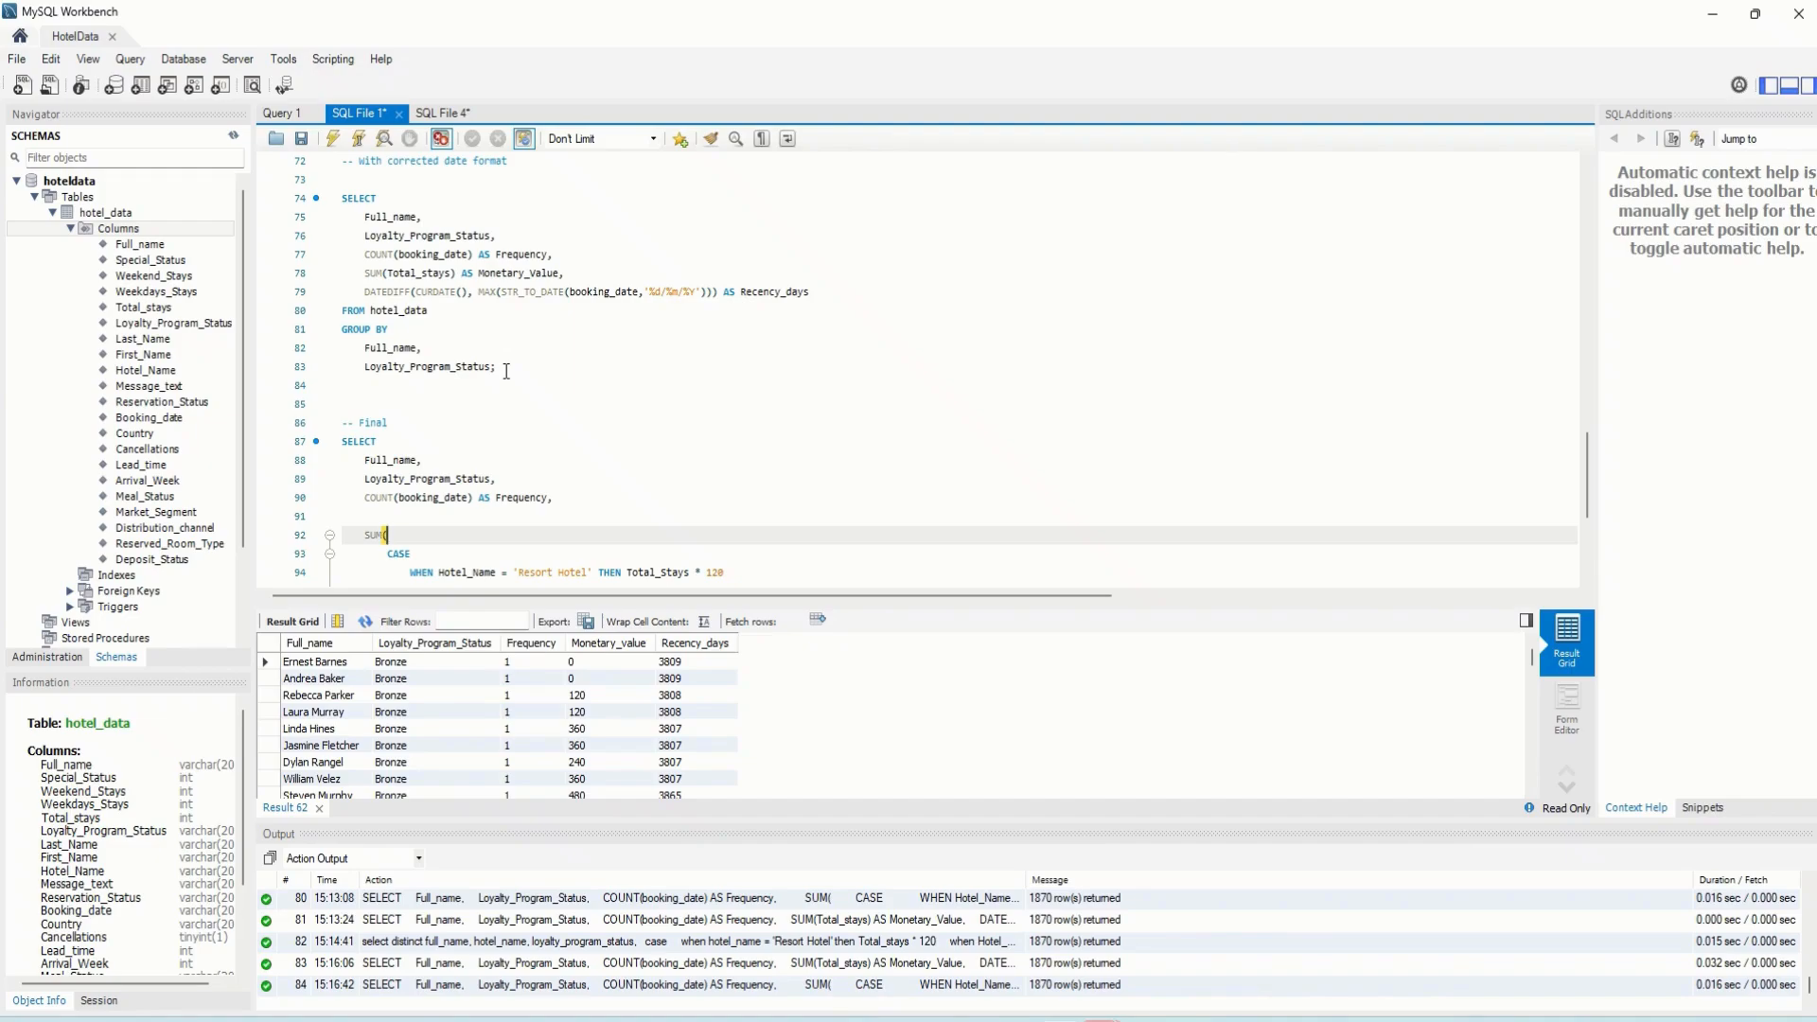
Add the comment "-- FINAL ICP - A" below the monetary value query in SQL File 4
click(458, 116)
click(374, 528)
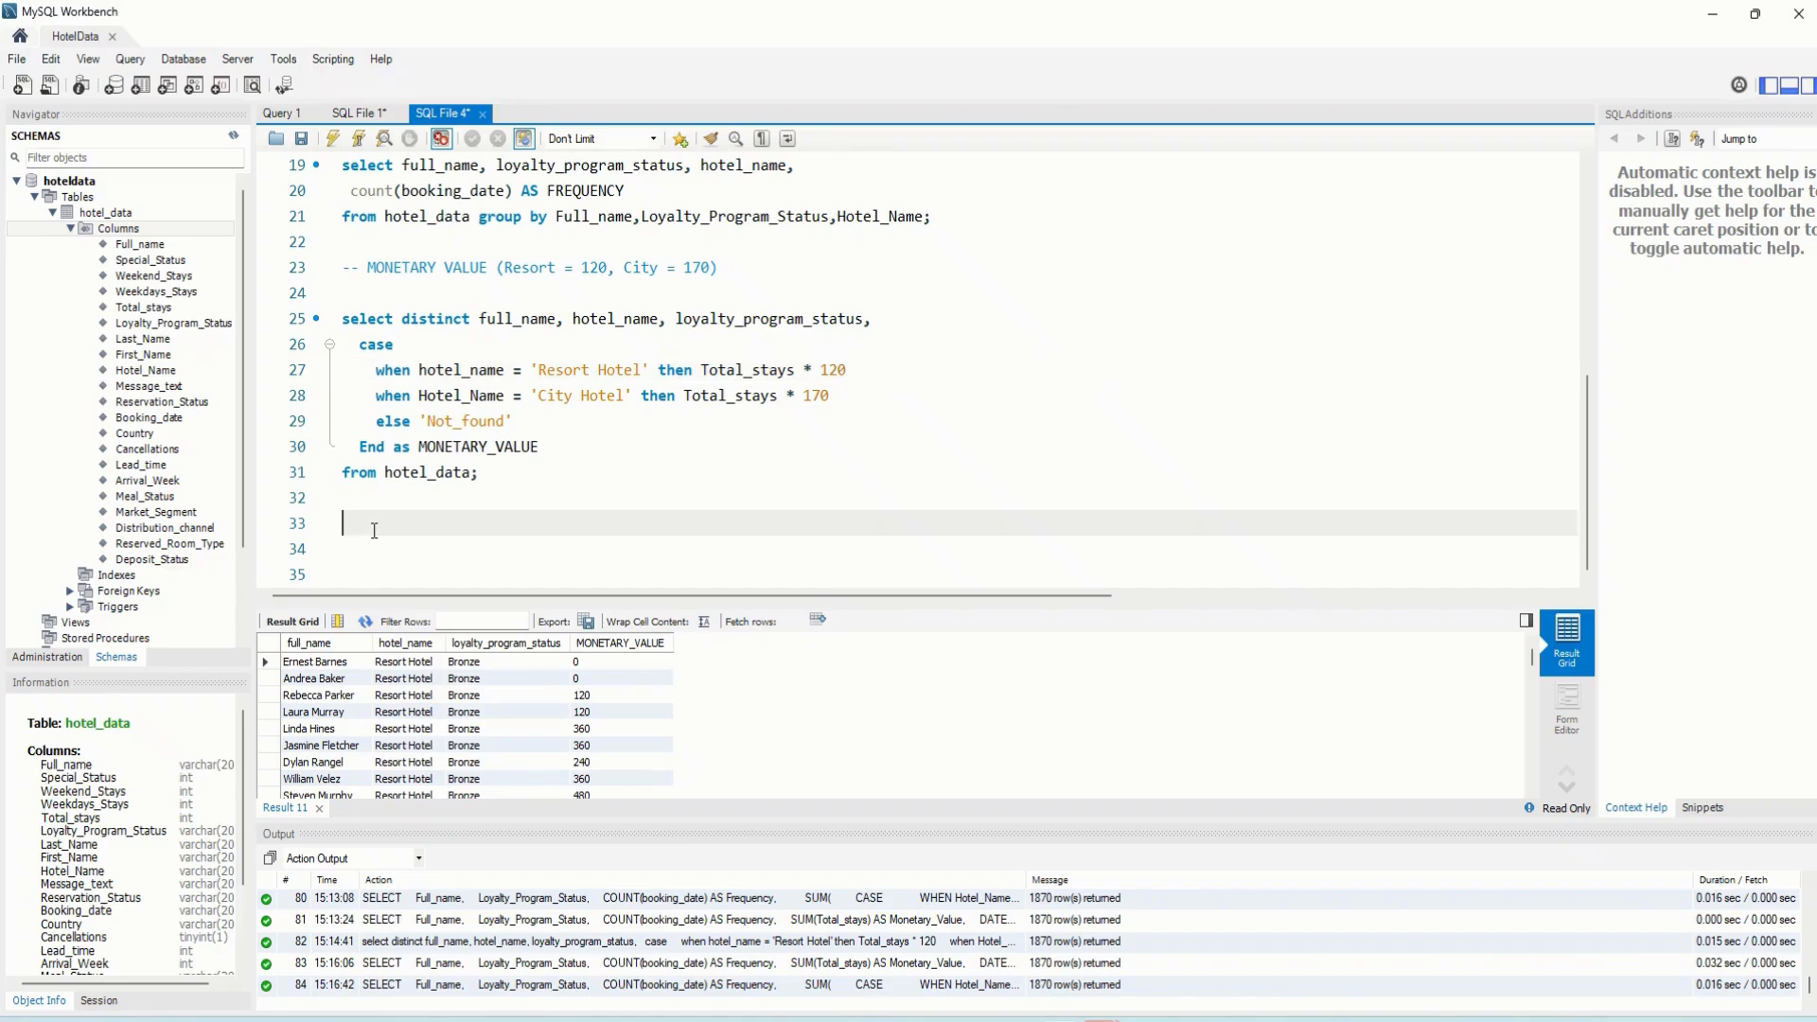
text(-)
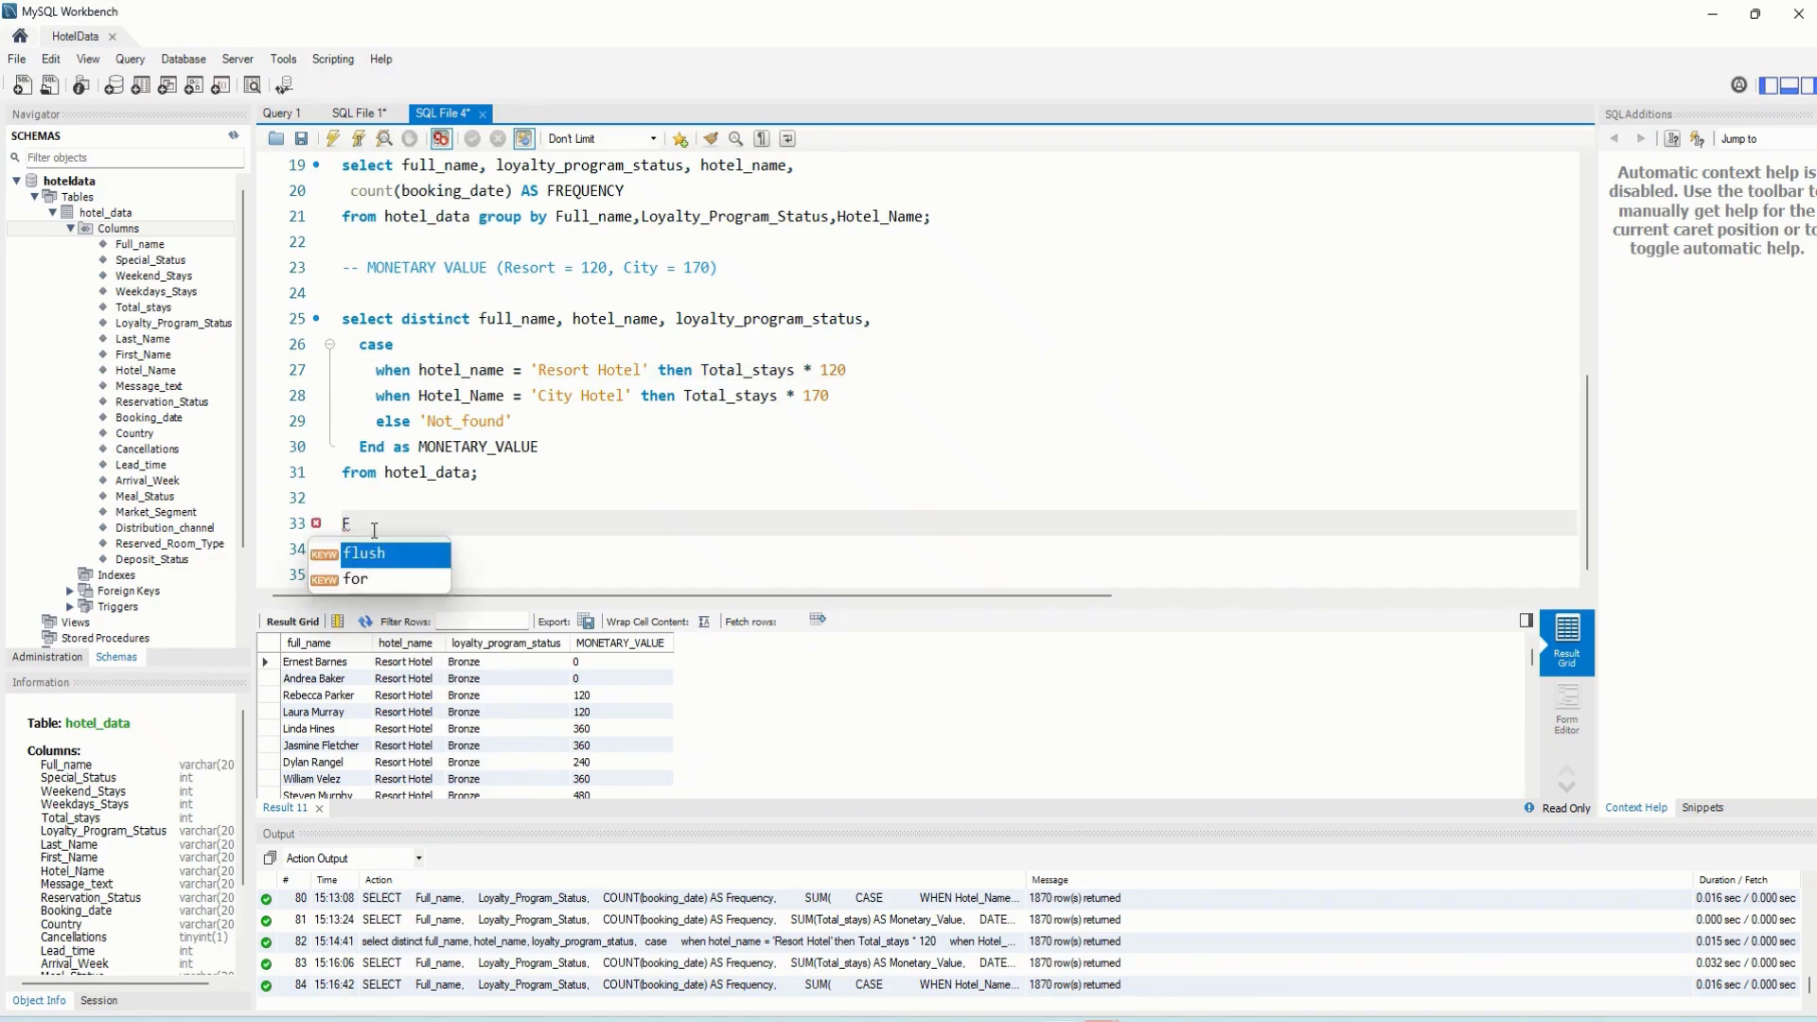
text(-)
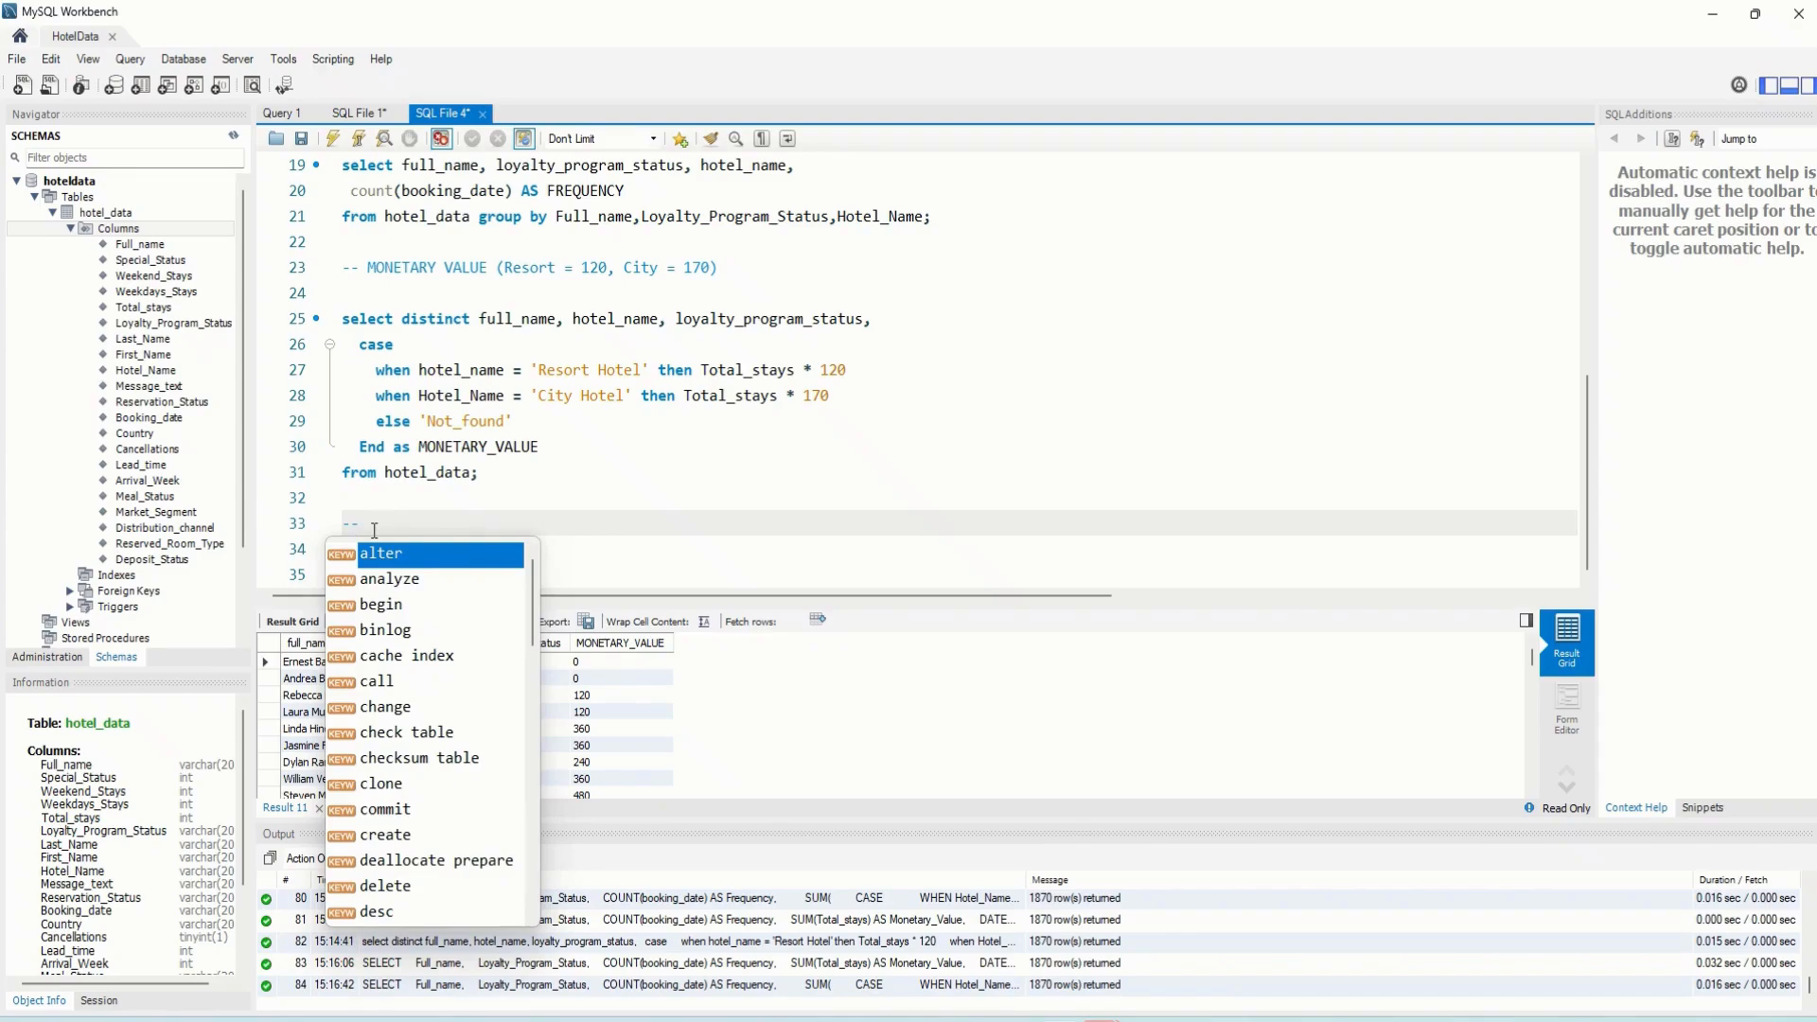
text( FINA)
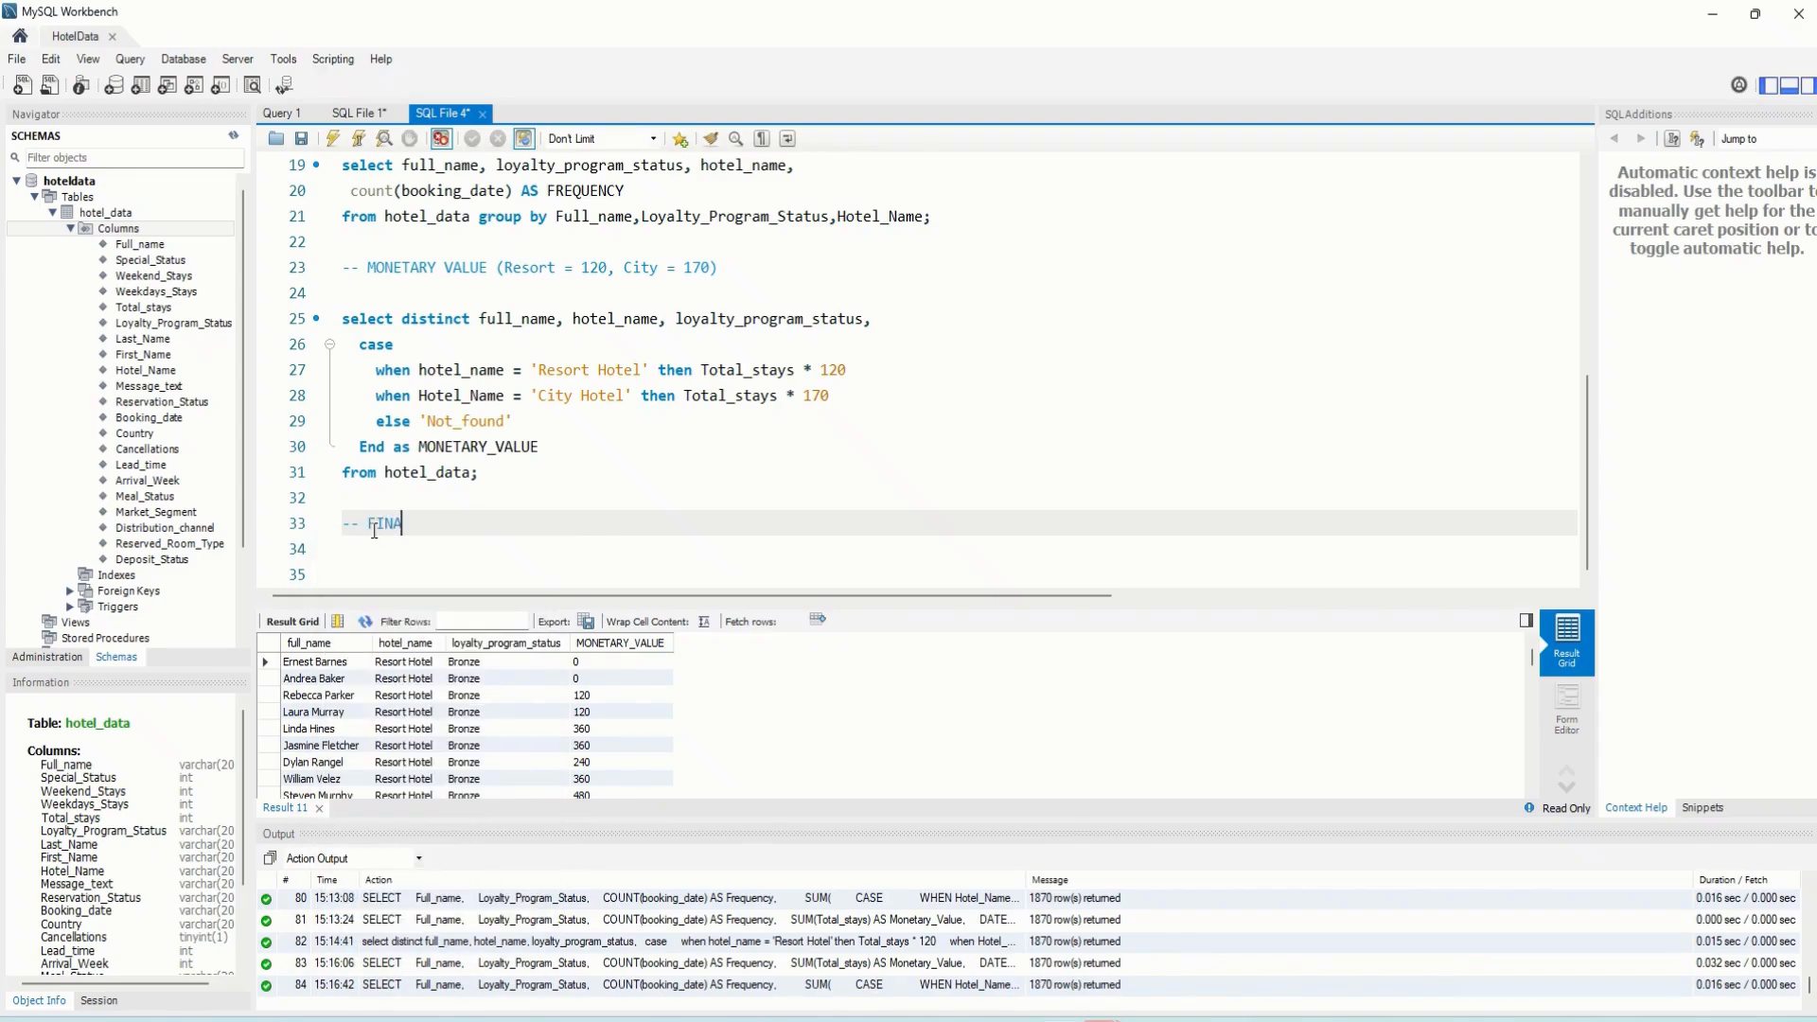
text(L PROJE)
key(BackSpace)
key(BackSpace)
key(BackSpace)
key(BackSpace)
key(BackSpace)
text(ICP A)
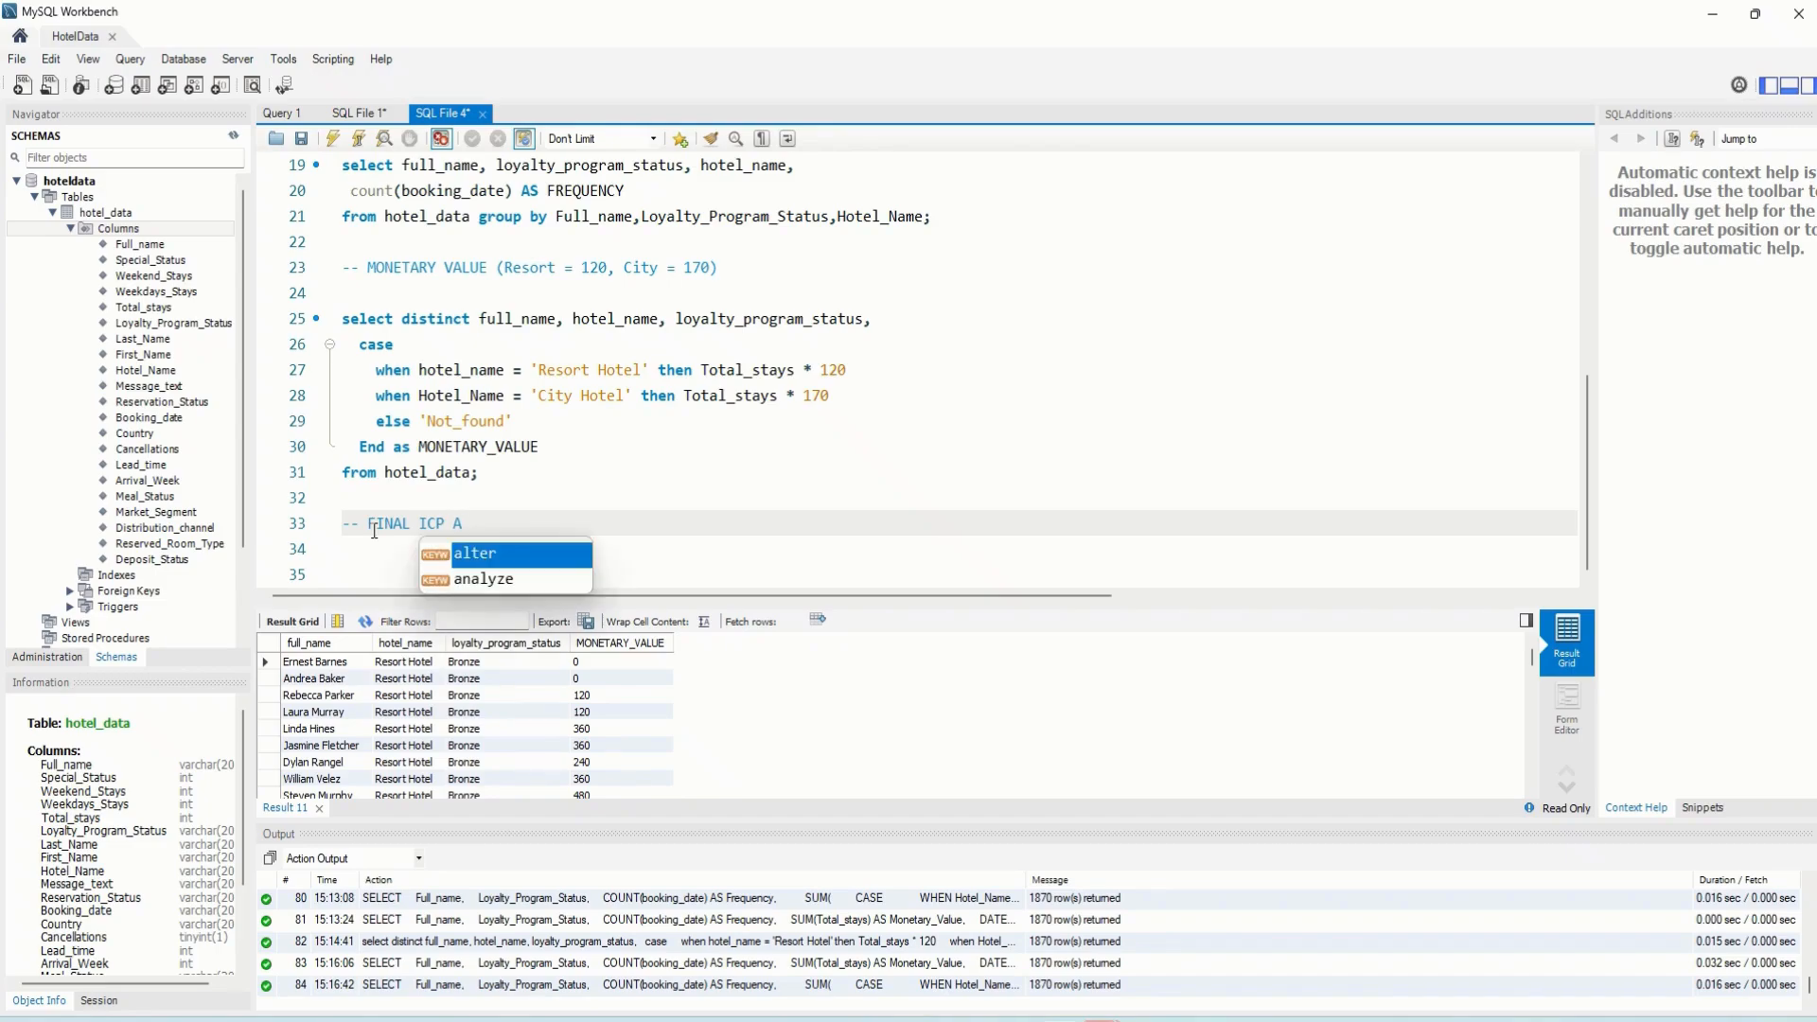
key(BackSpace)
text(-)
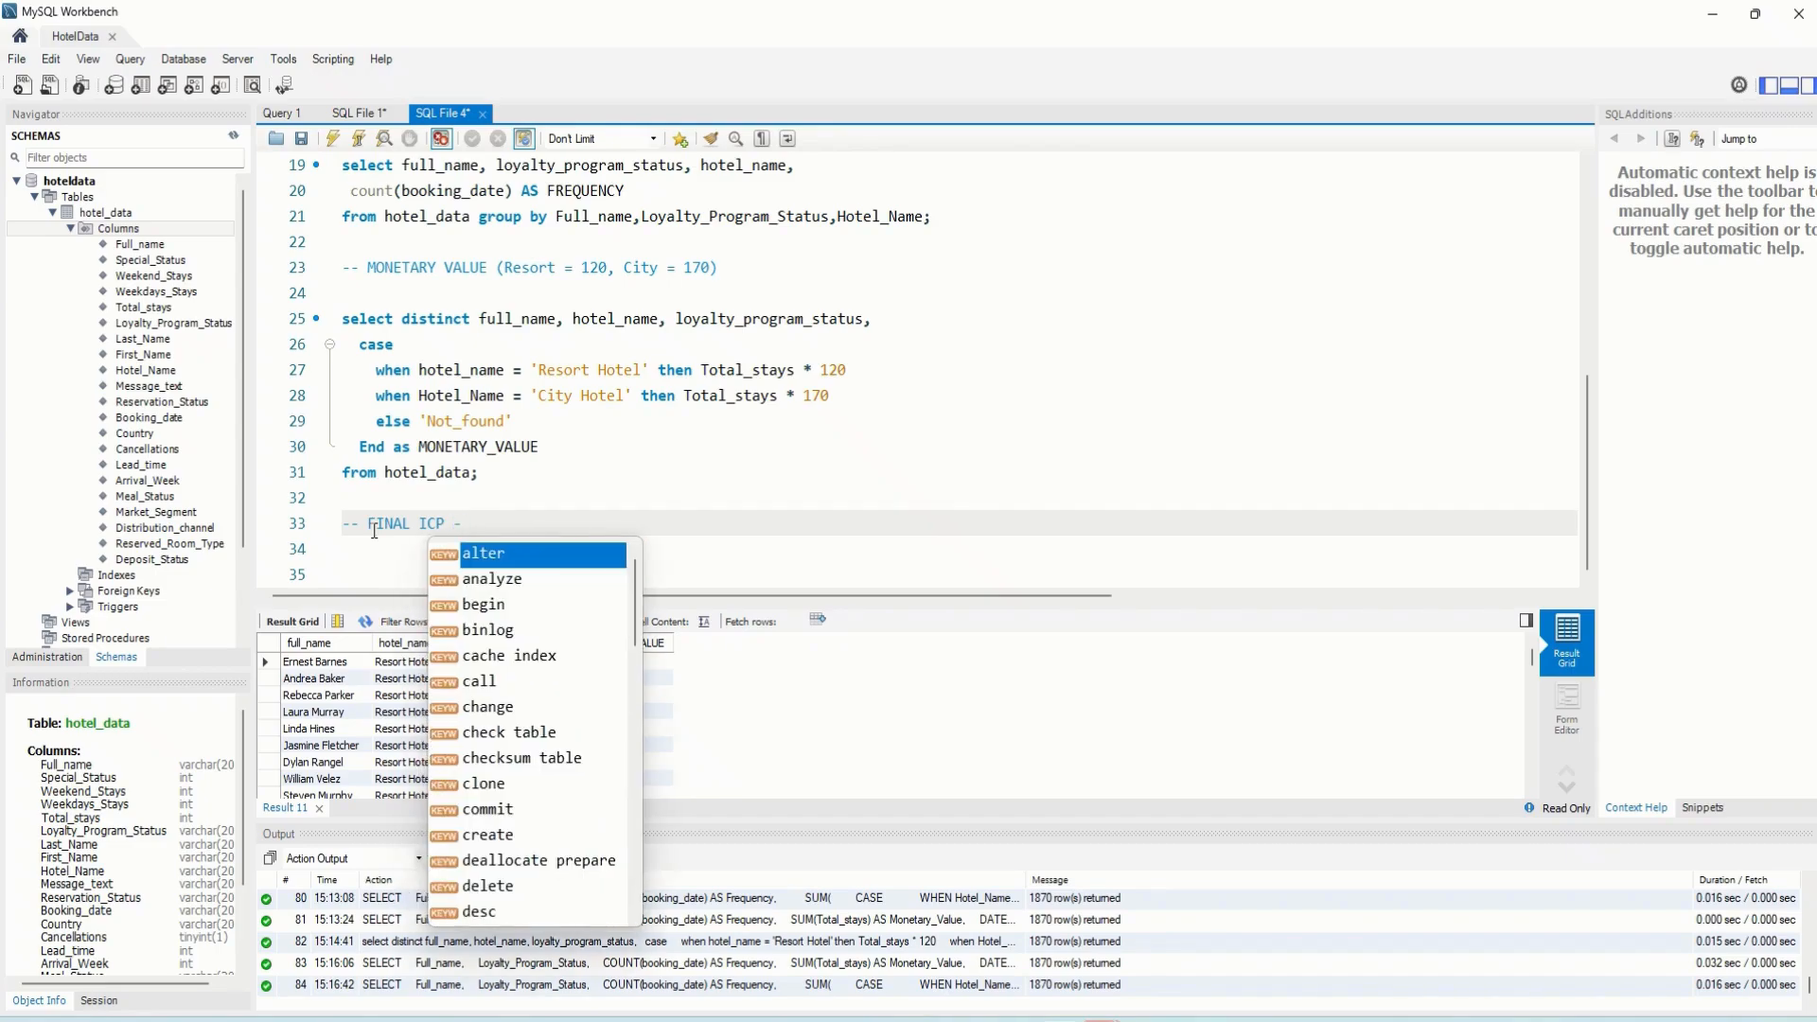
text( A)
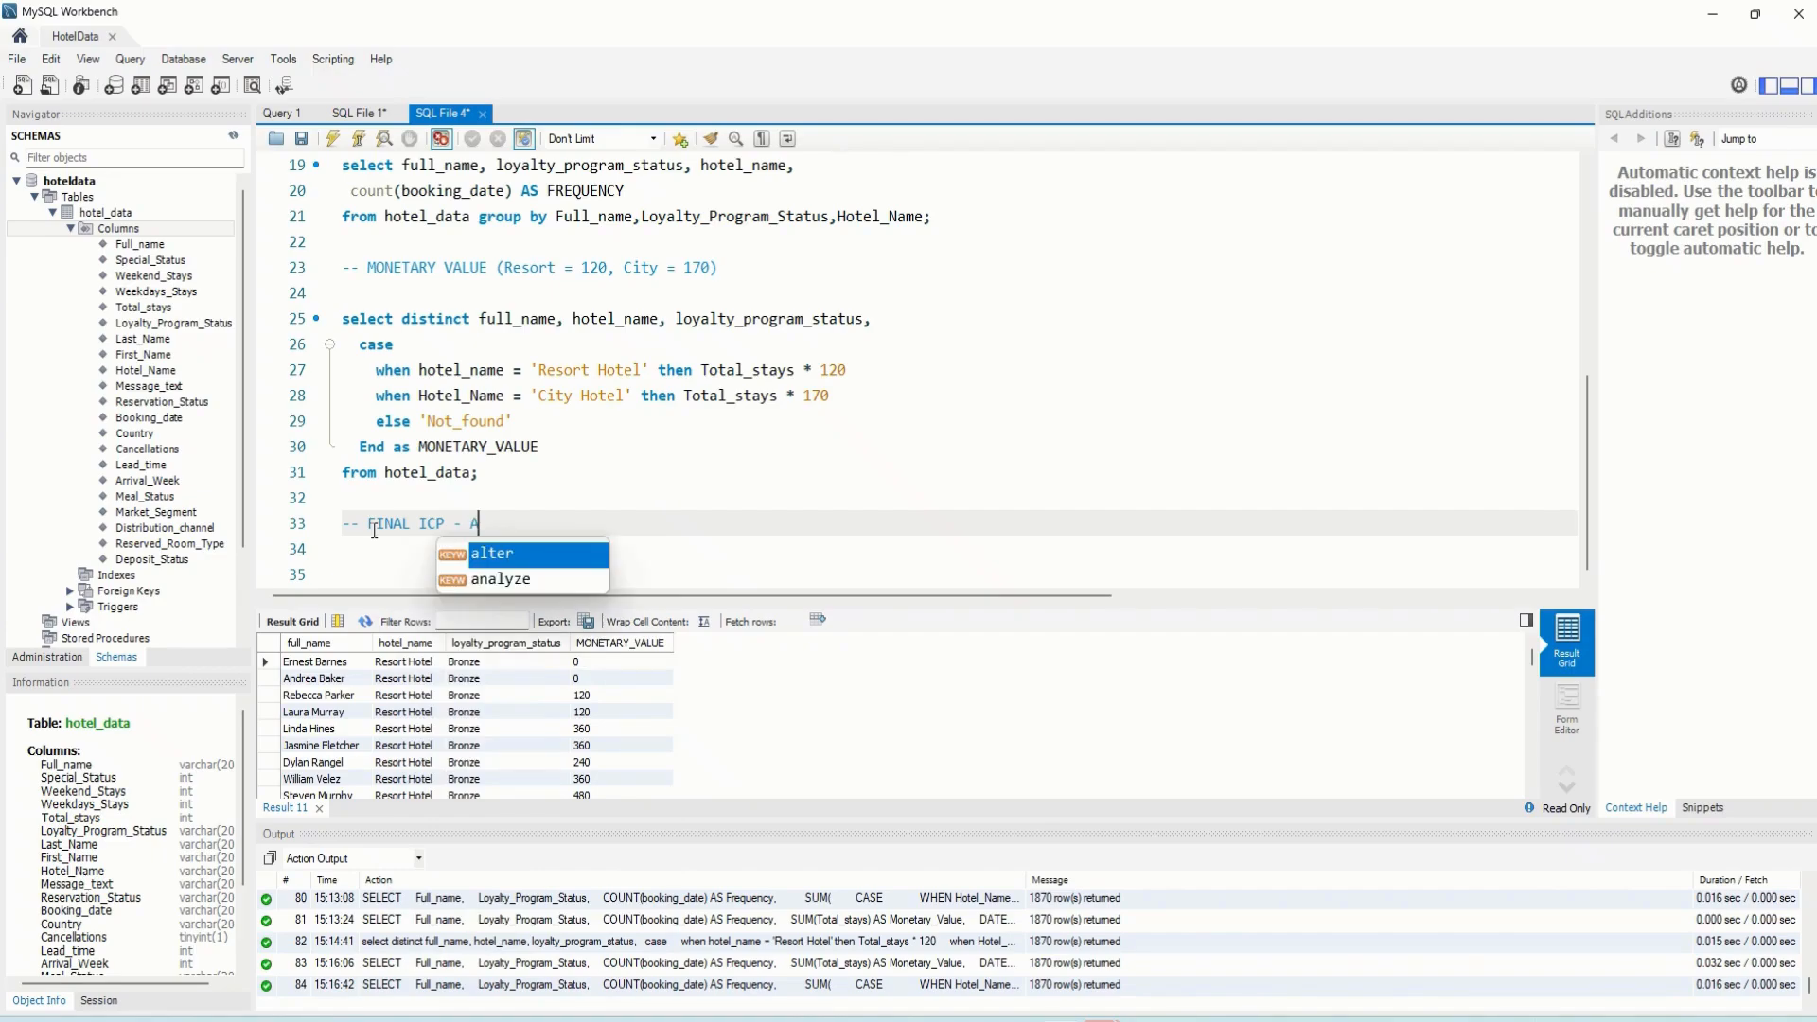
key(Return)
key(BackSpace)
key(BackSpace)
key(BackSpace)
key(BackSpace)
key(BackSpace)
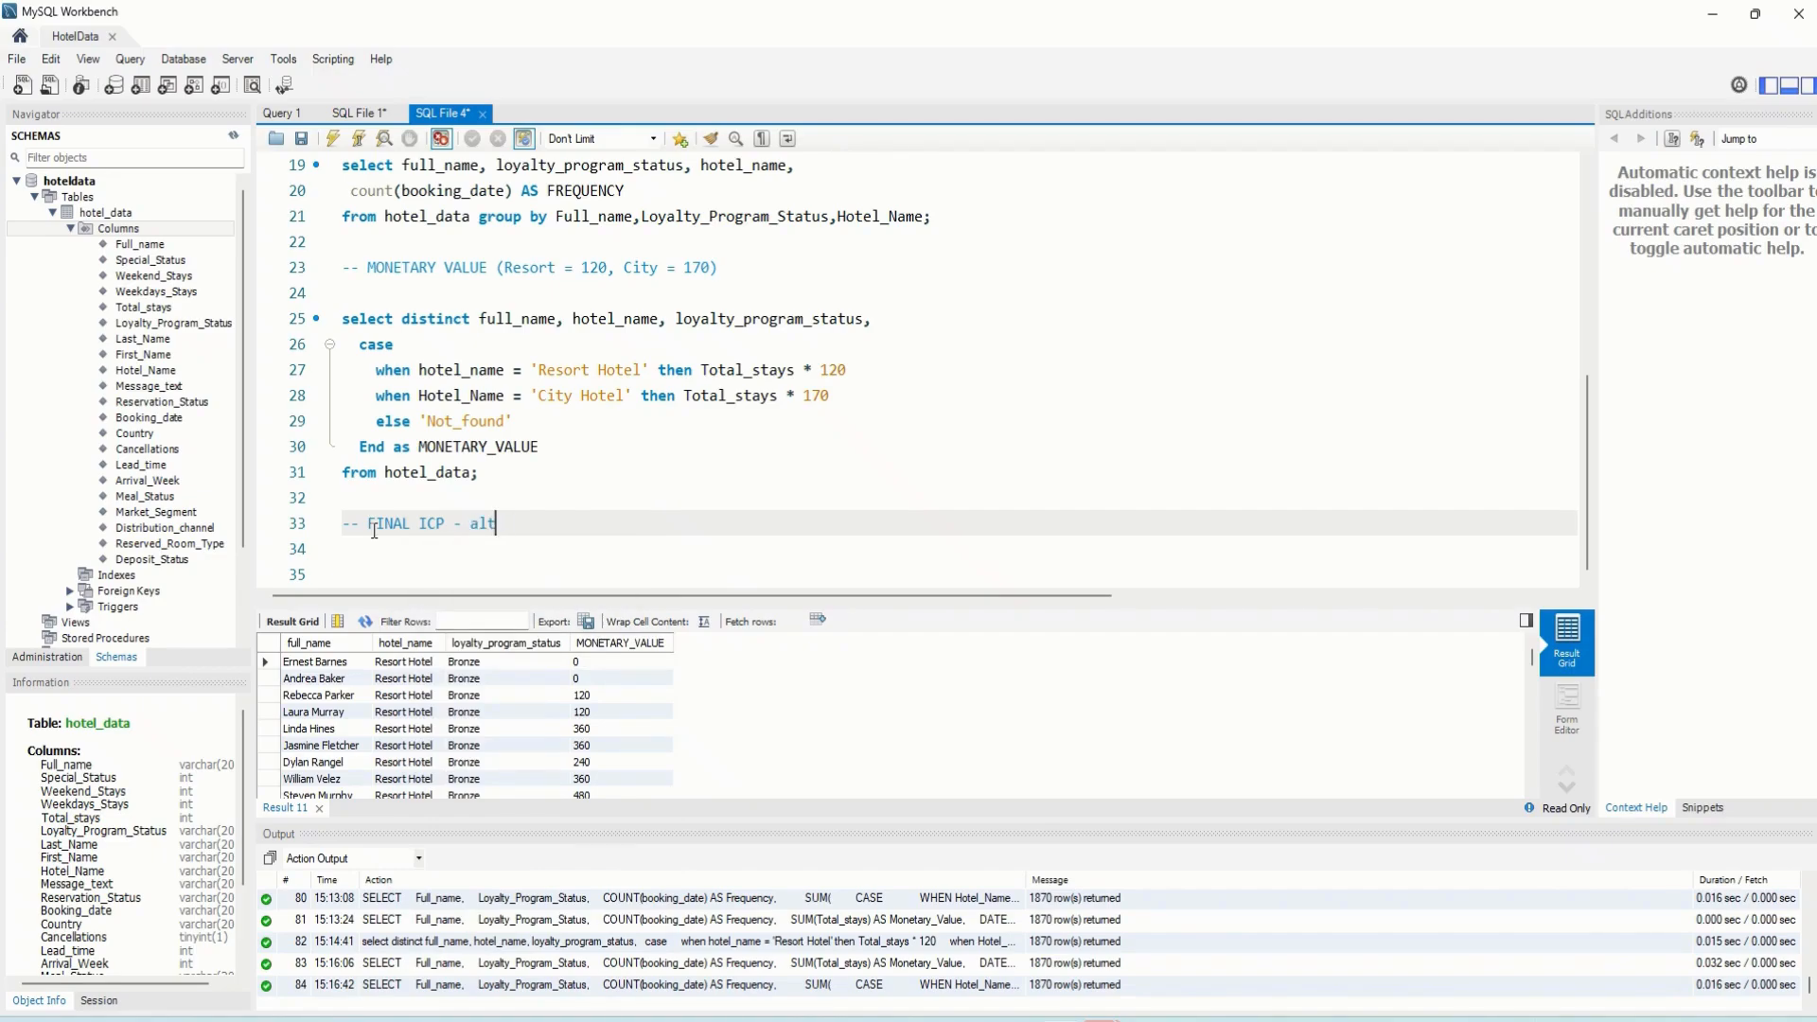
text(A)
key(Return)
key(Return)
Begin a select statement under the FINAL ICP - A comment with the columns full_name and loyalty_program_status
scroll(663, 464, down, 1)
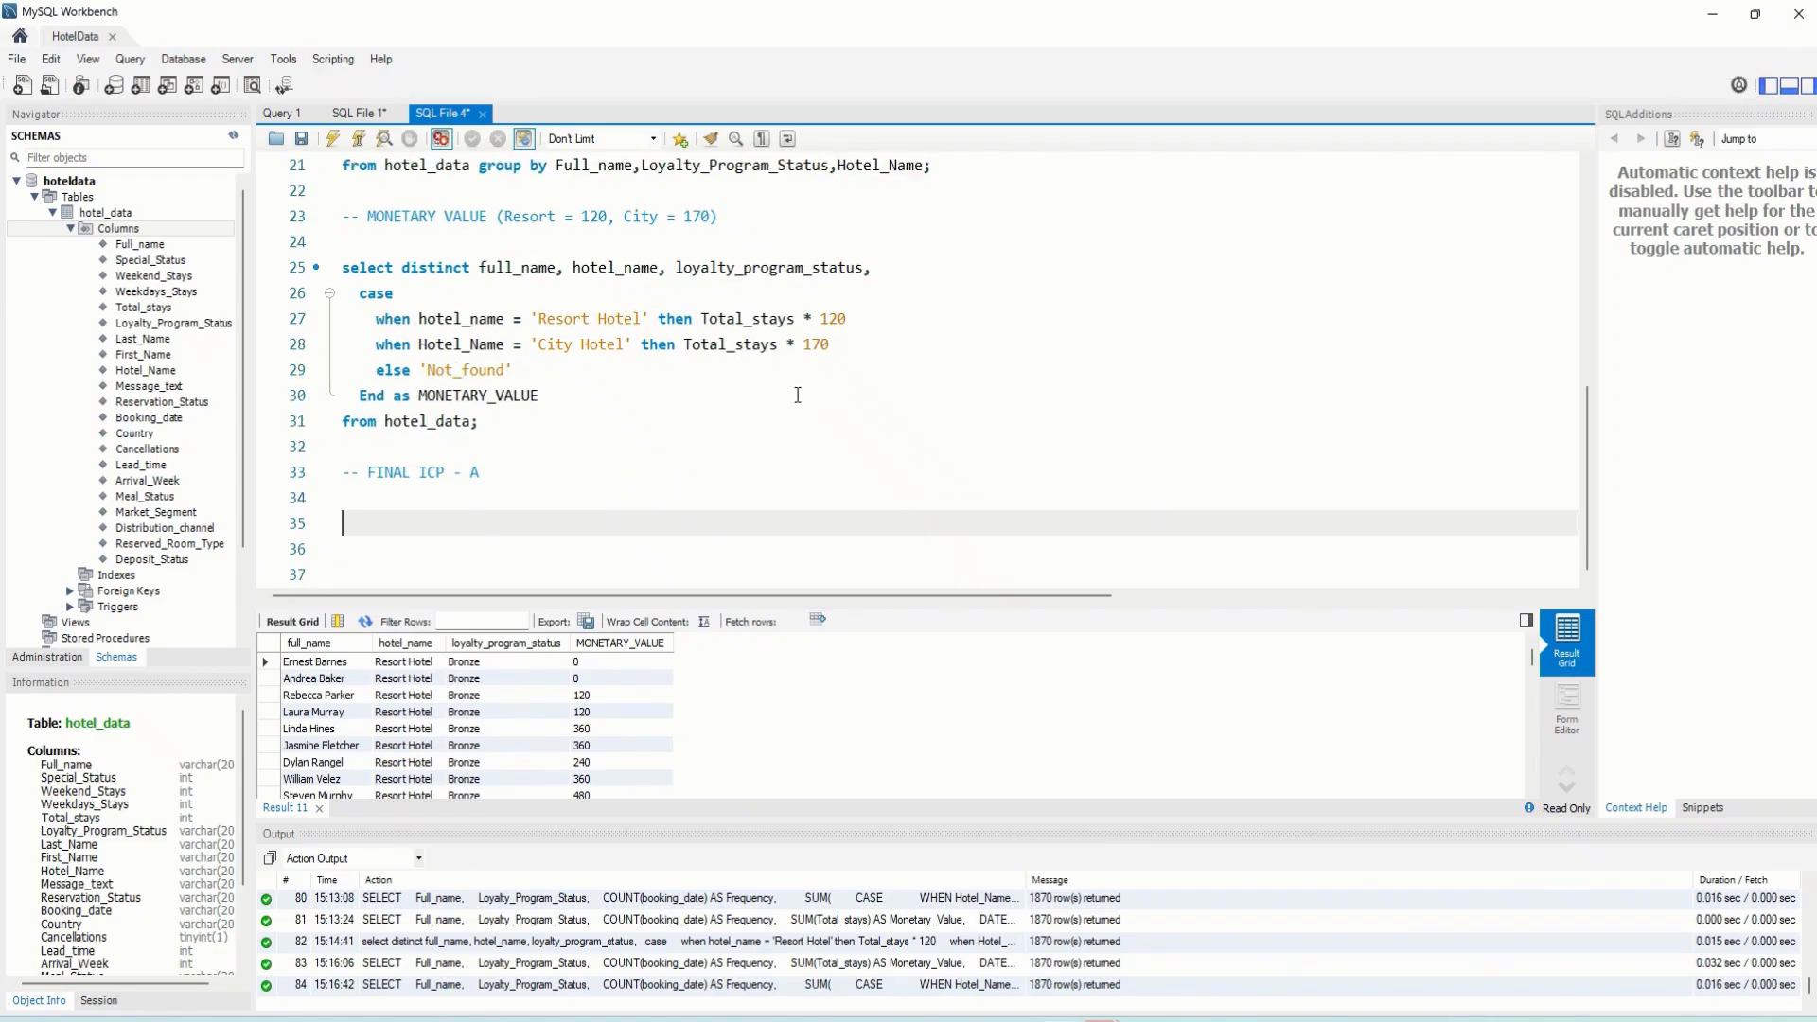
text(select)
click(365, 112)
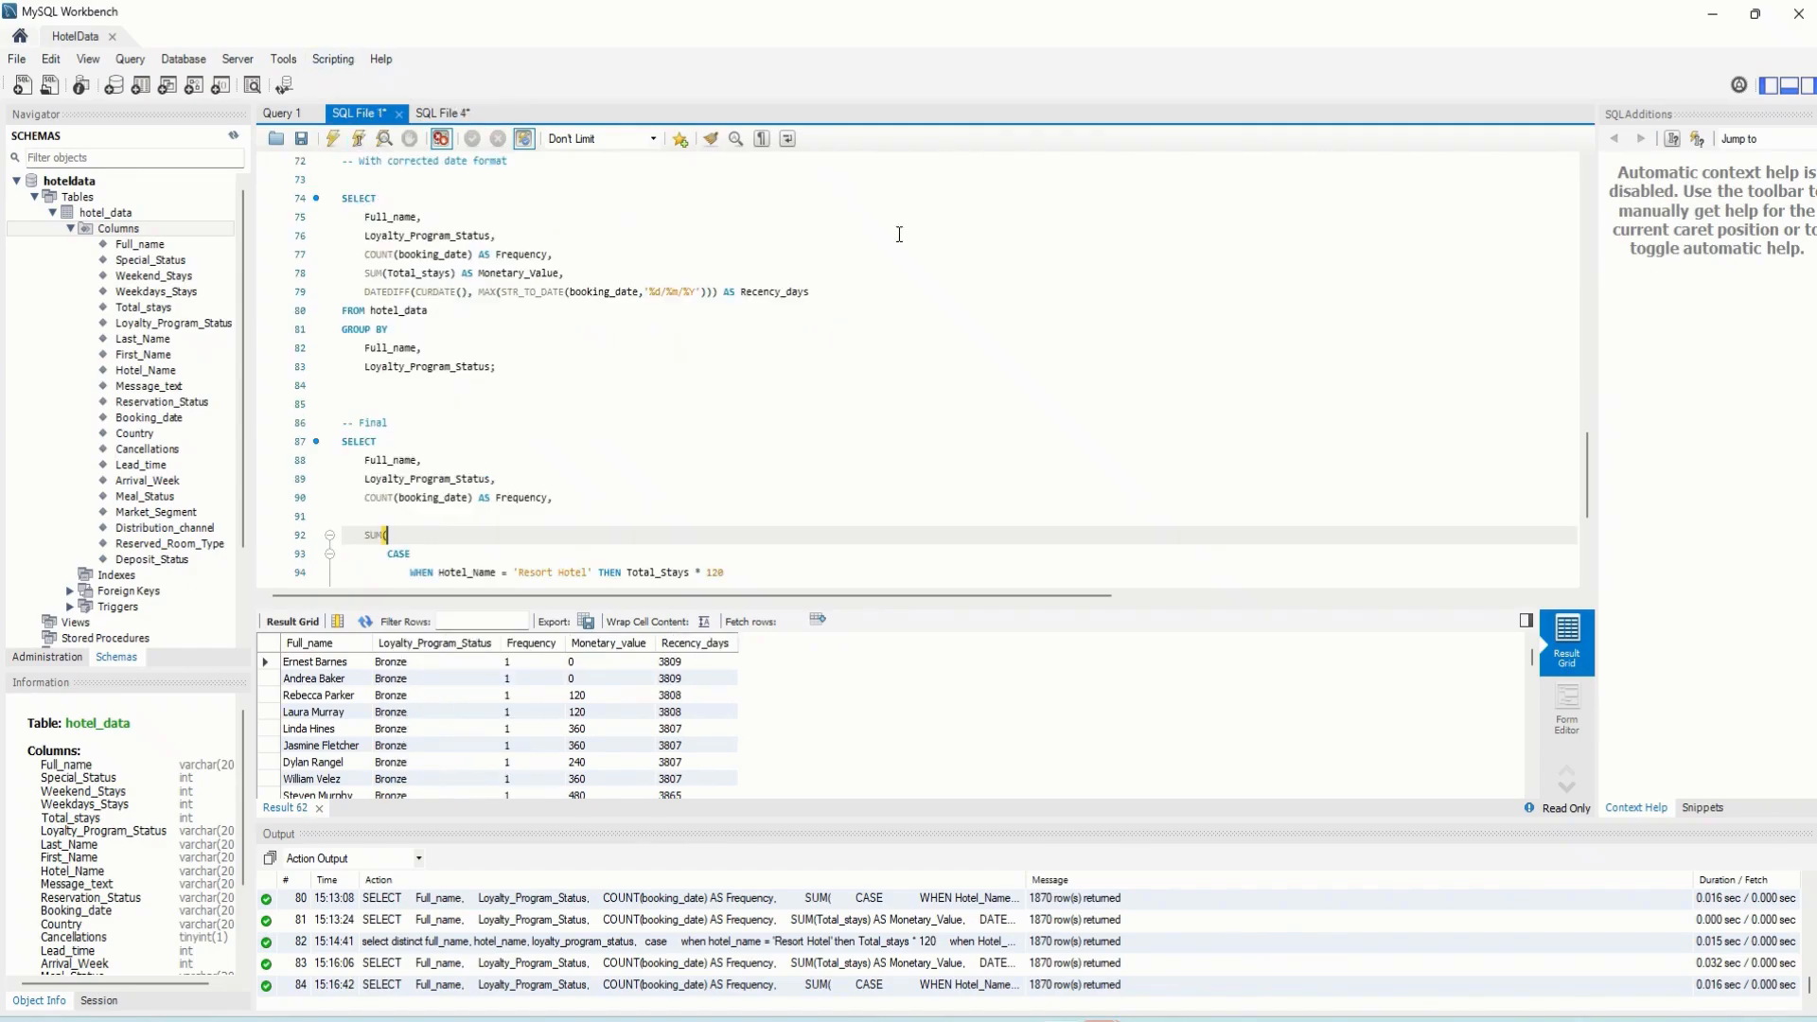
click(446, 113)
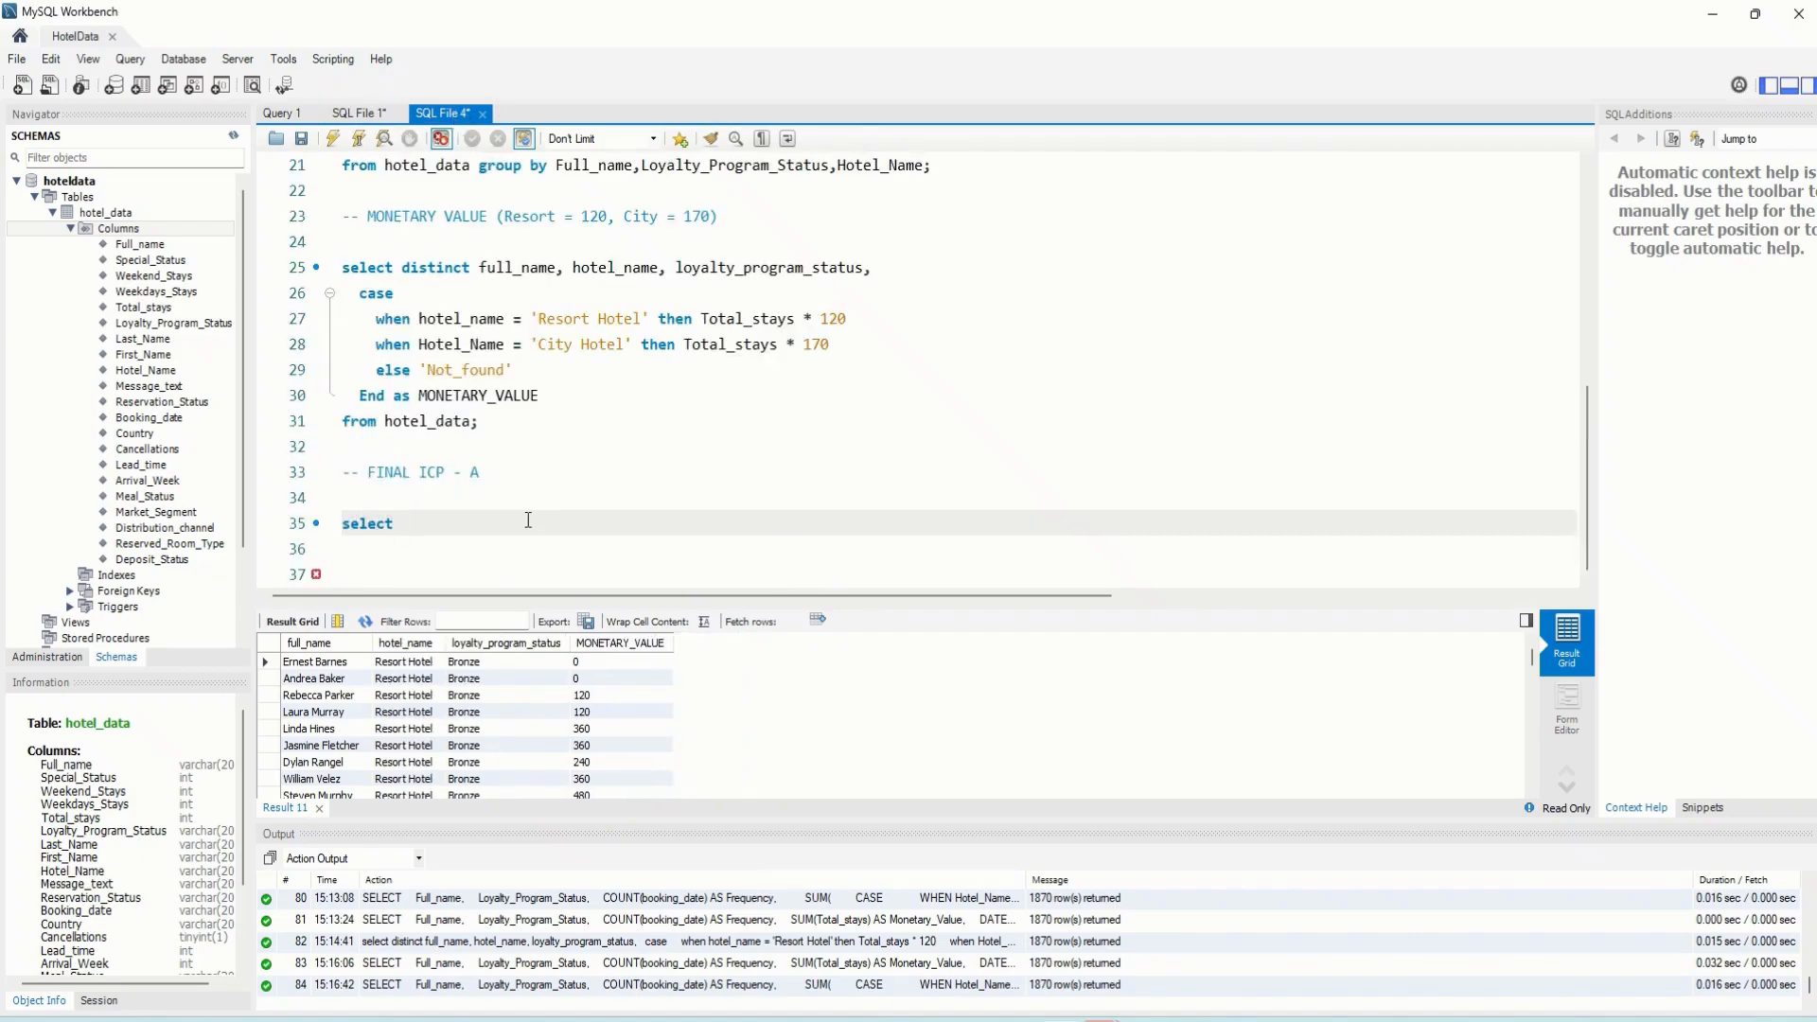
text(full_name, lo)
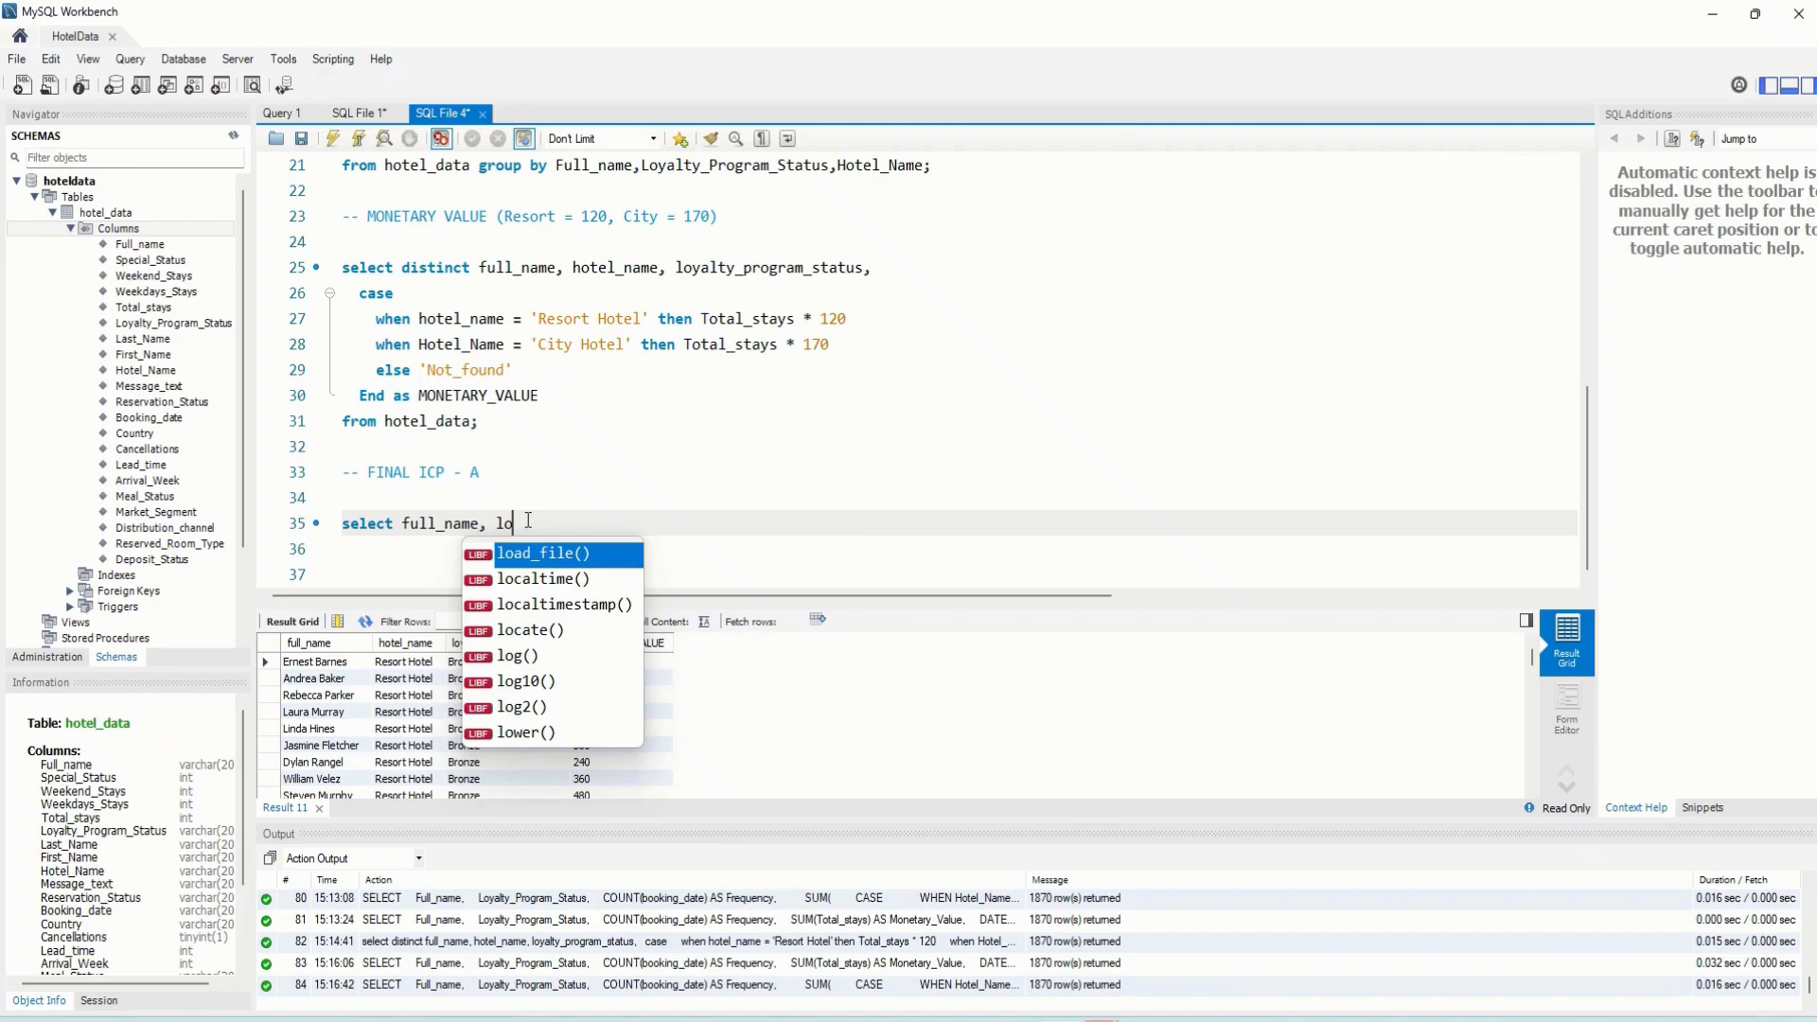
text(yalt)
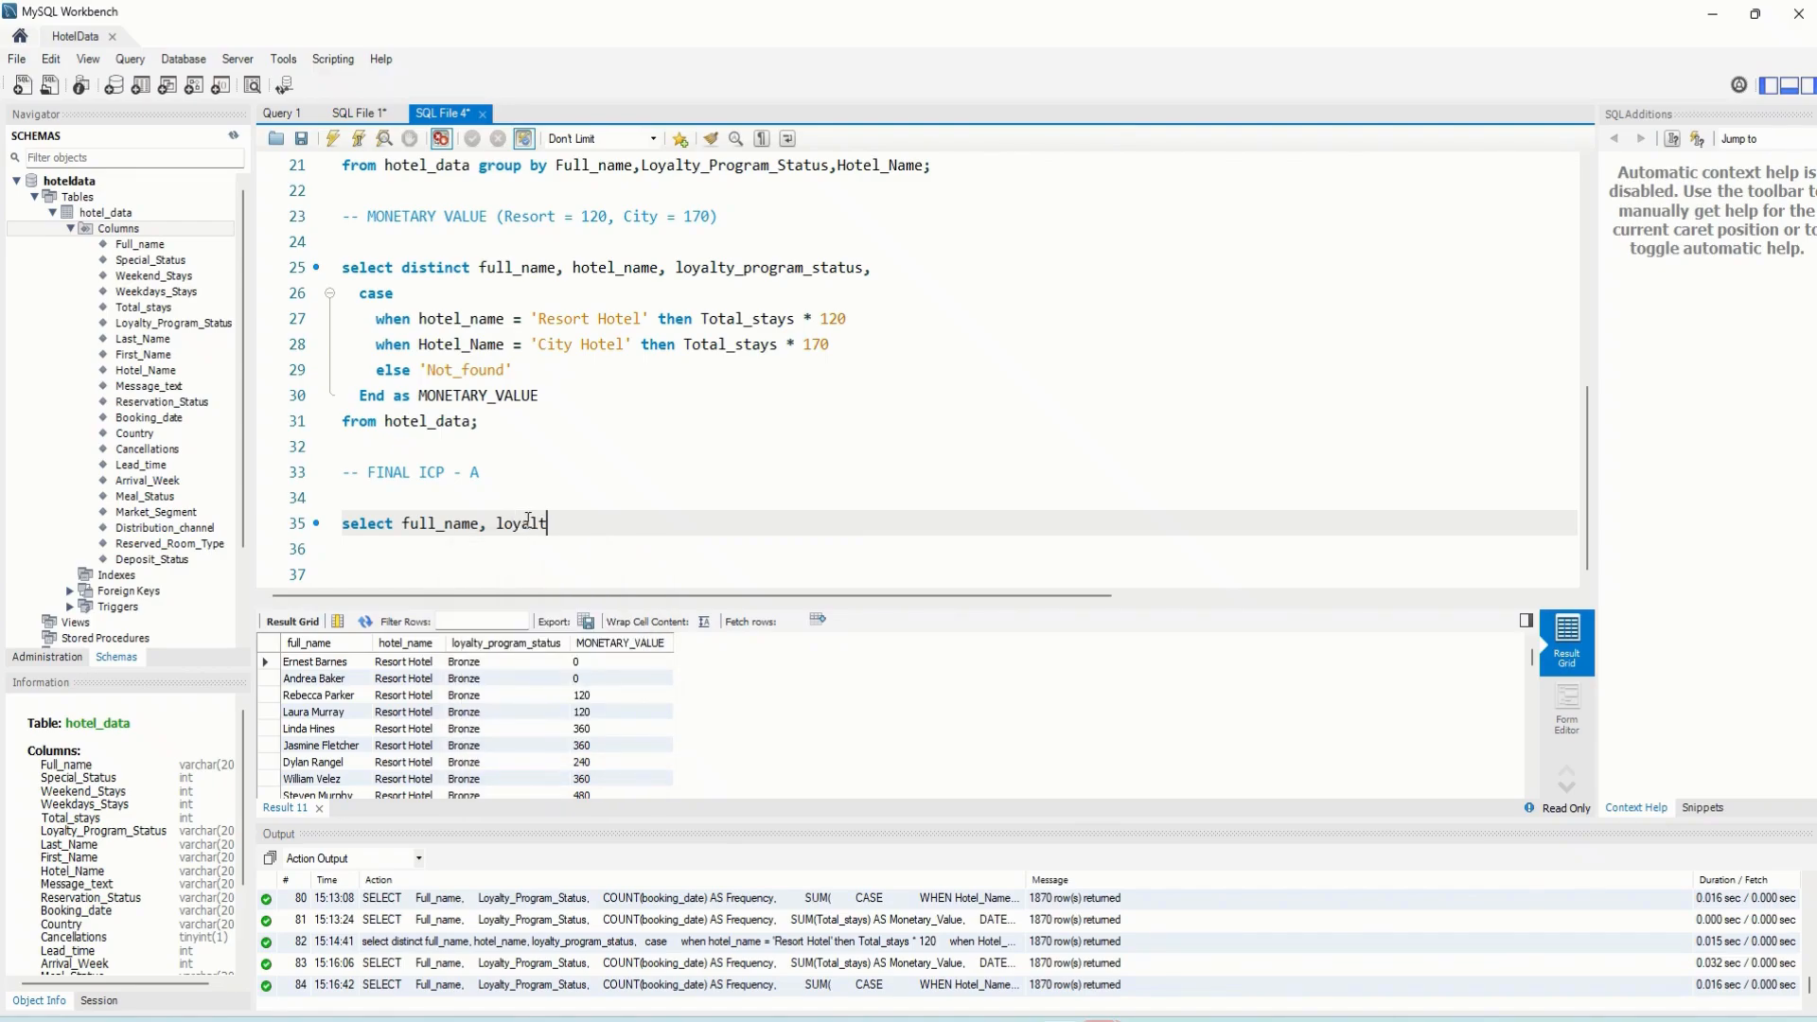
text(y_program_status,)
key(Return)
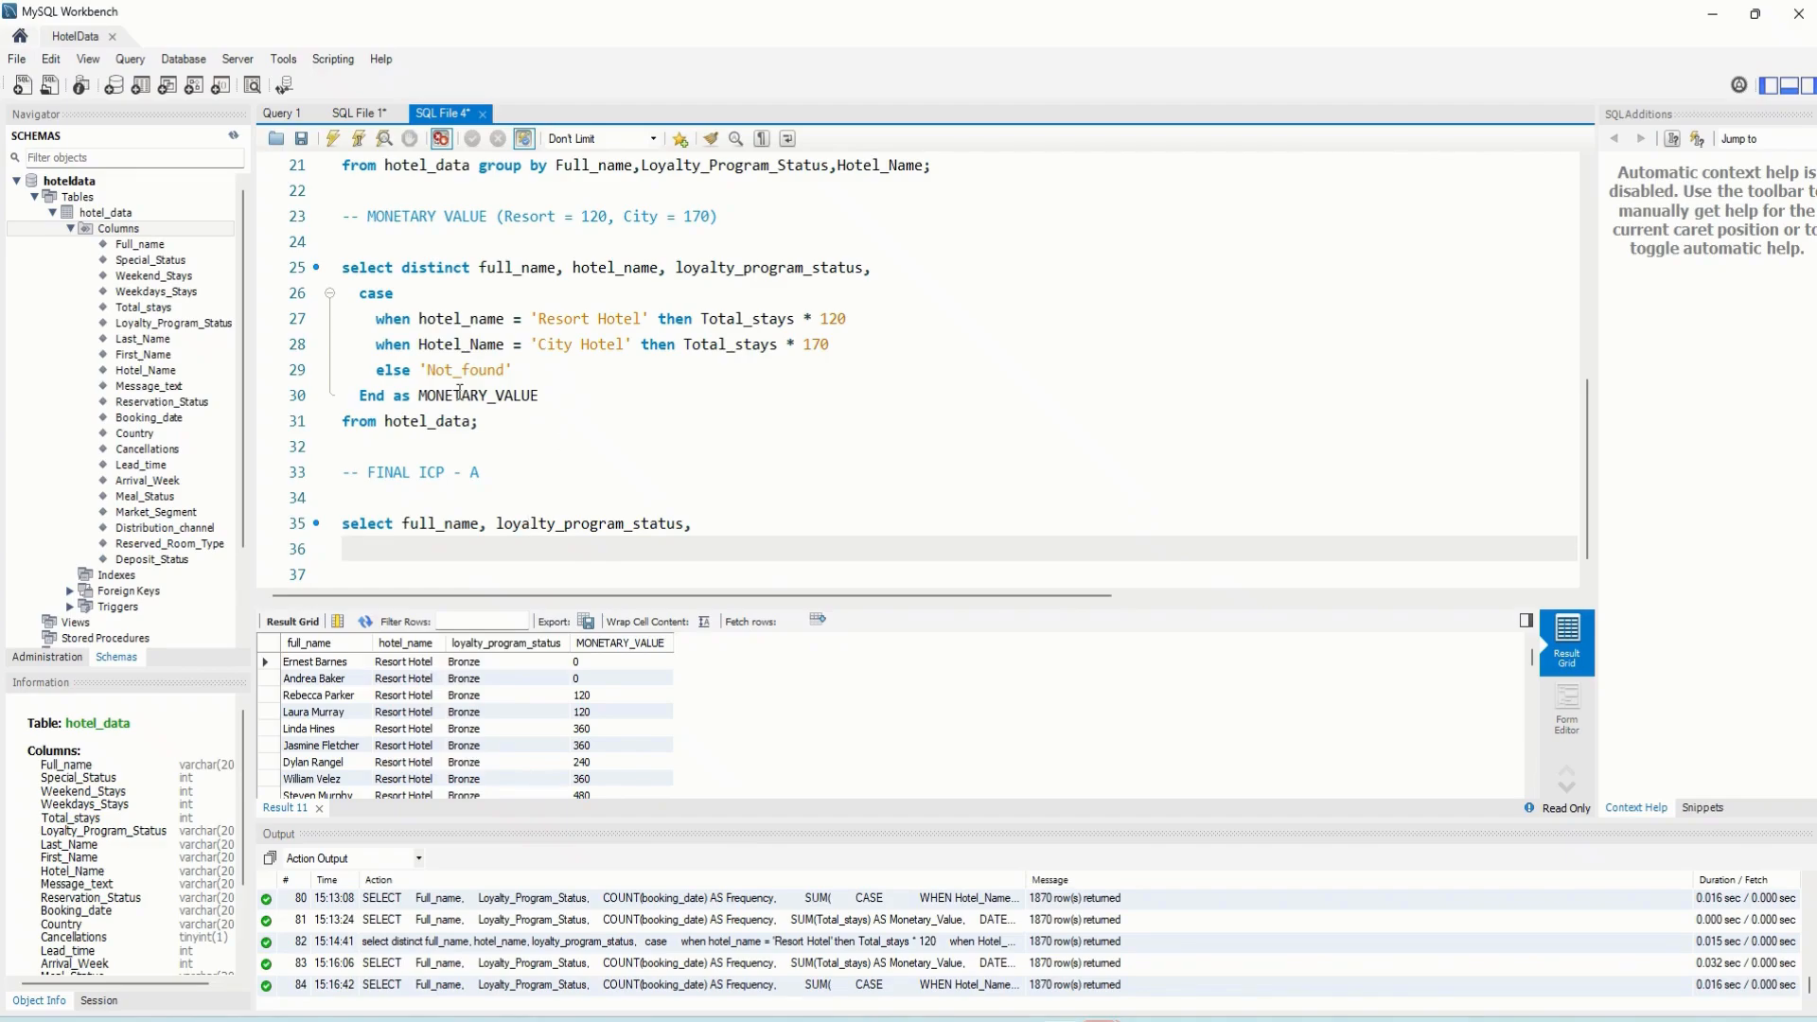
Add count(booking_date) As FREQUENCY as the next column of the FINAL ICP - A select statement
click(367, 115)
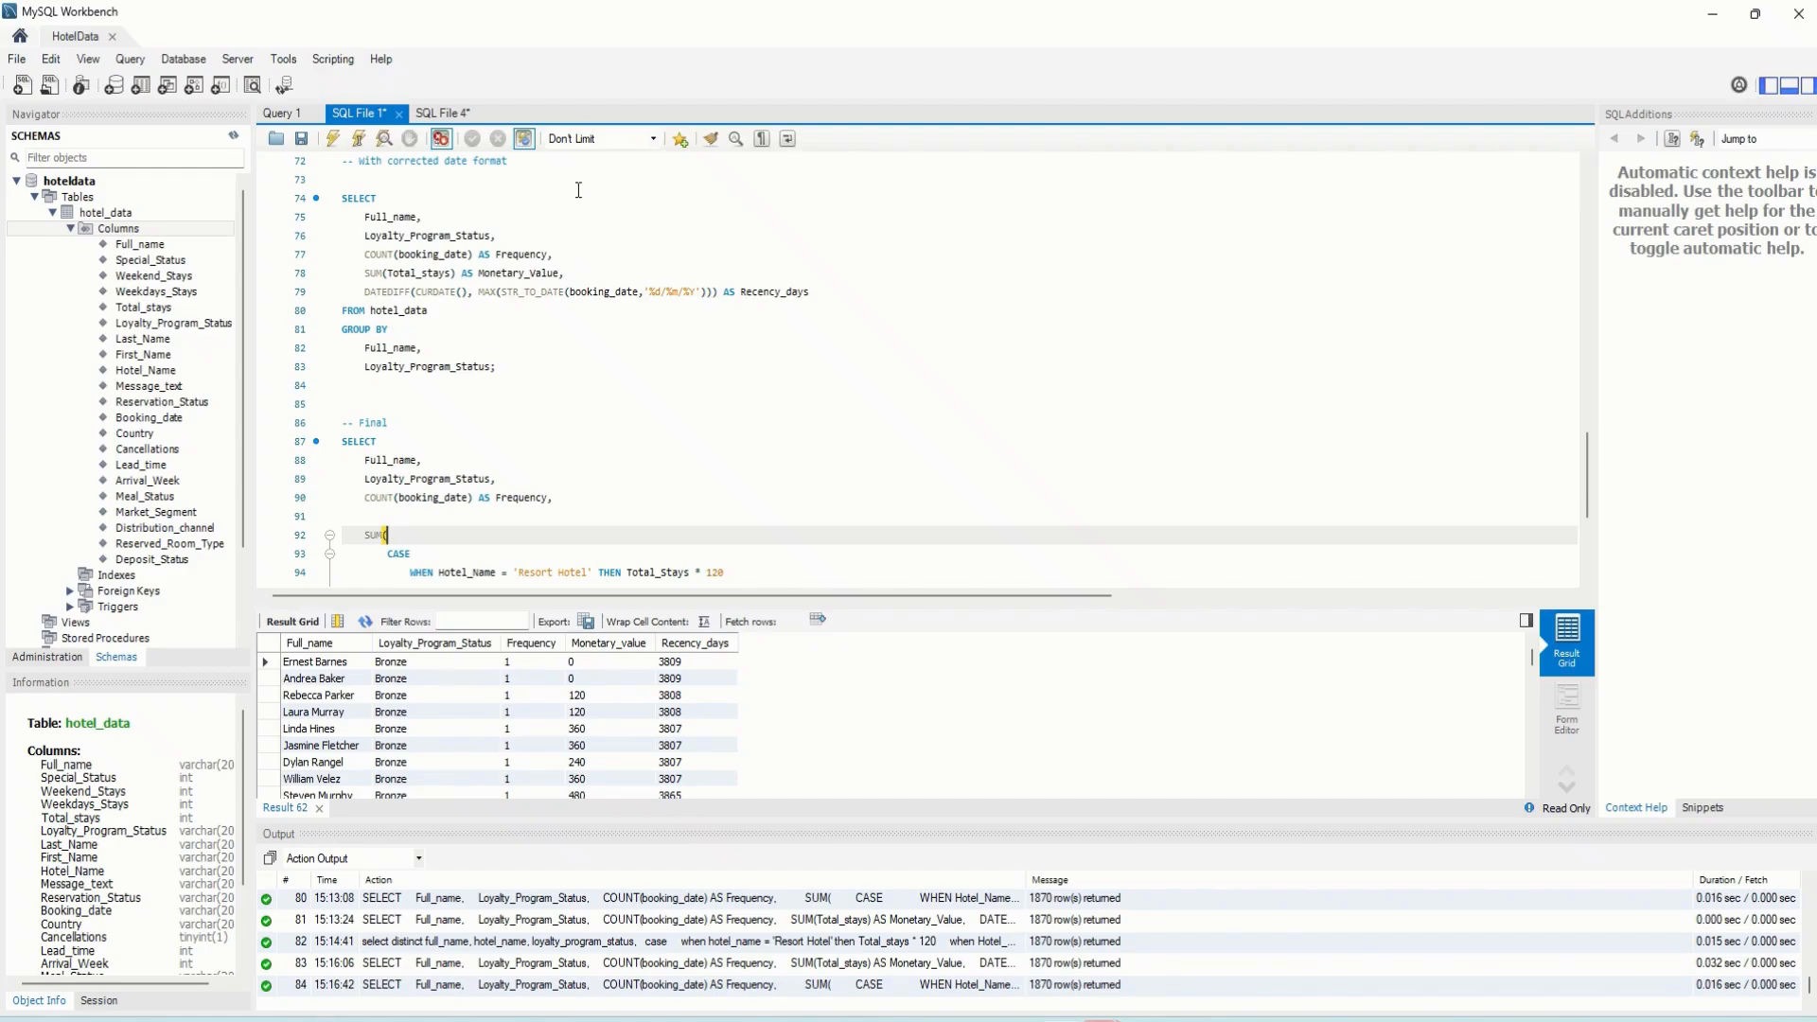
click(434, 114)
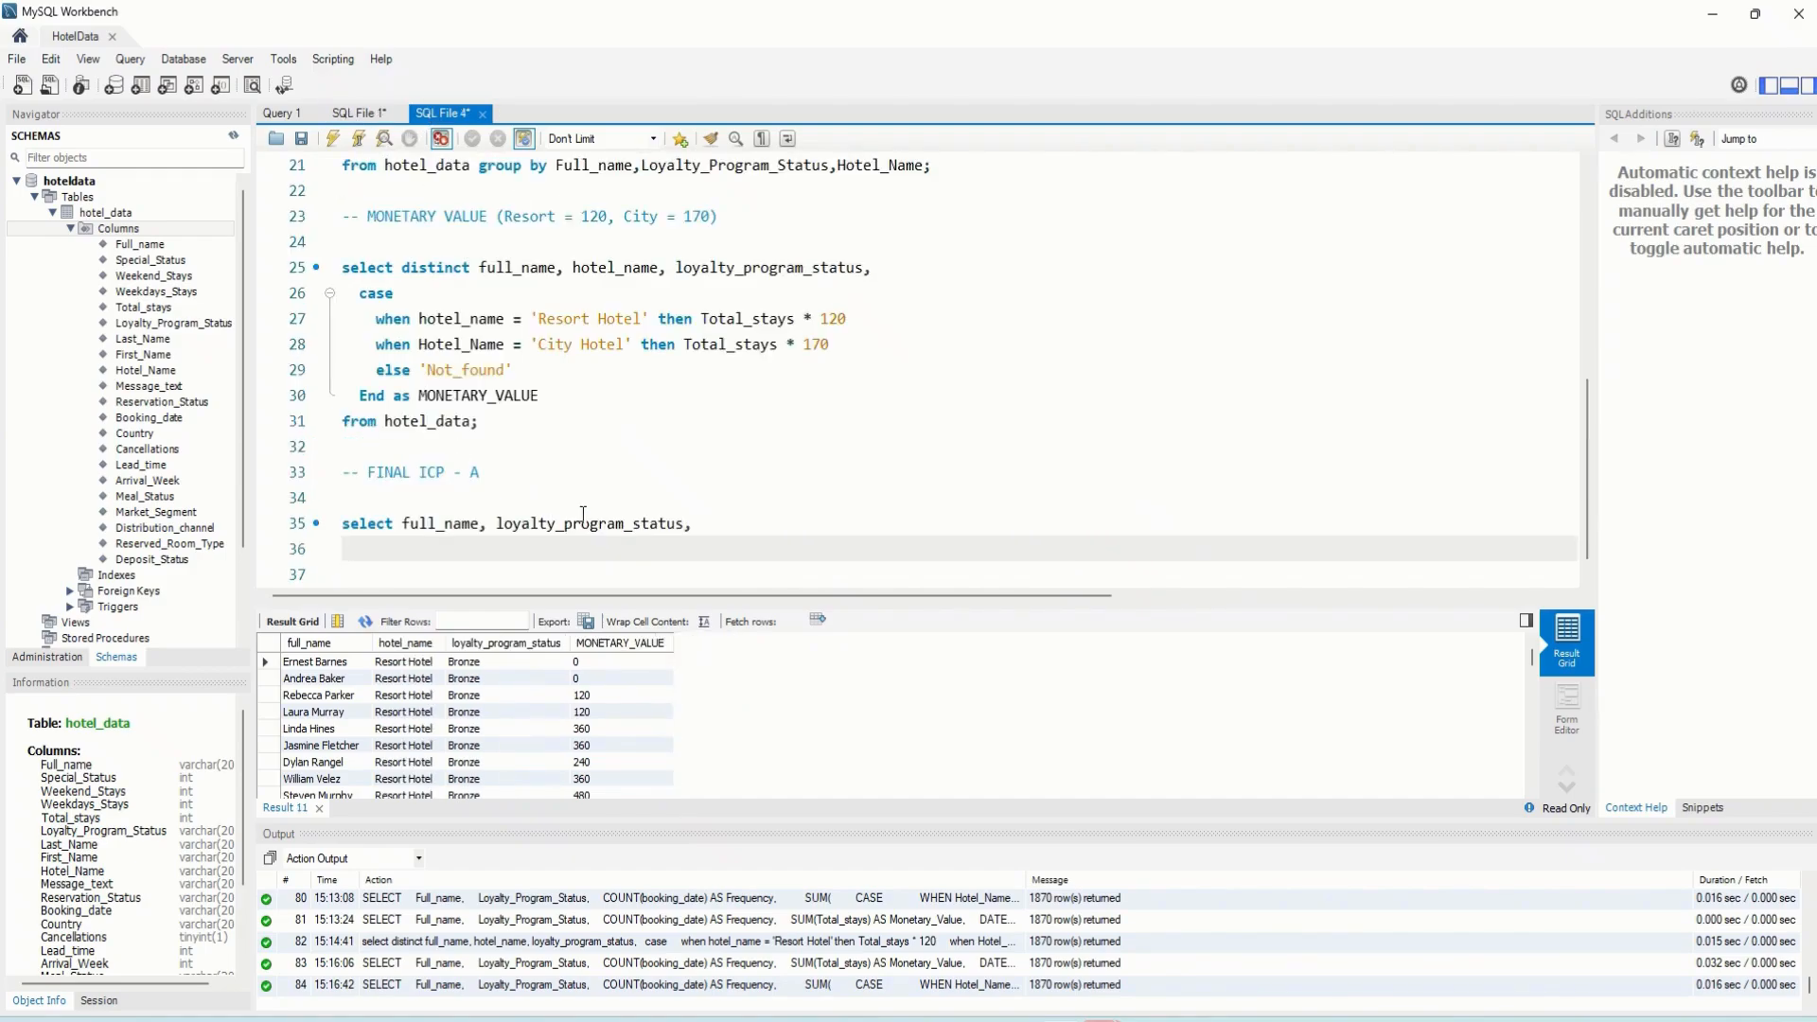
scroll(624, 507, down, 1)
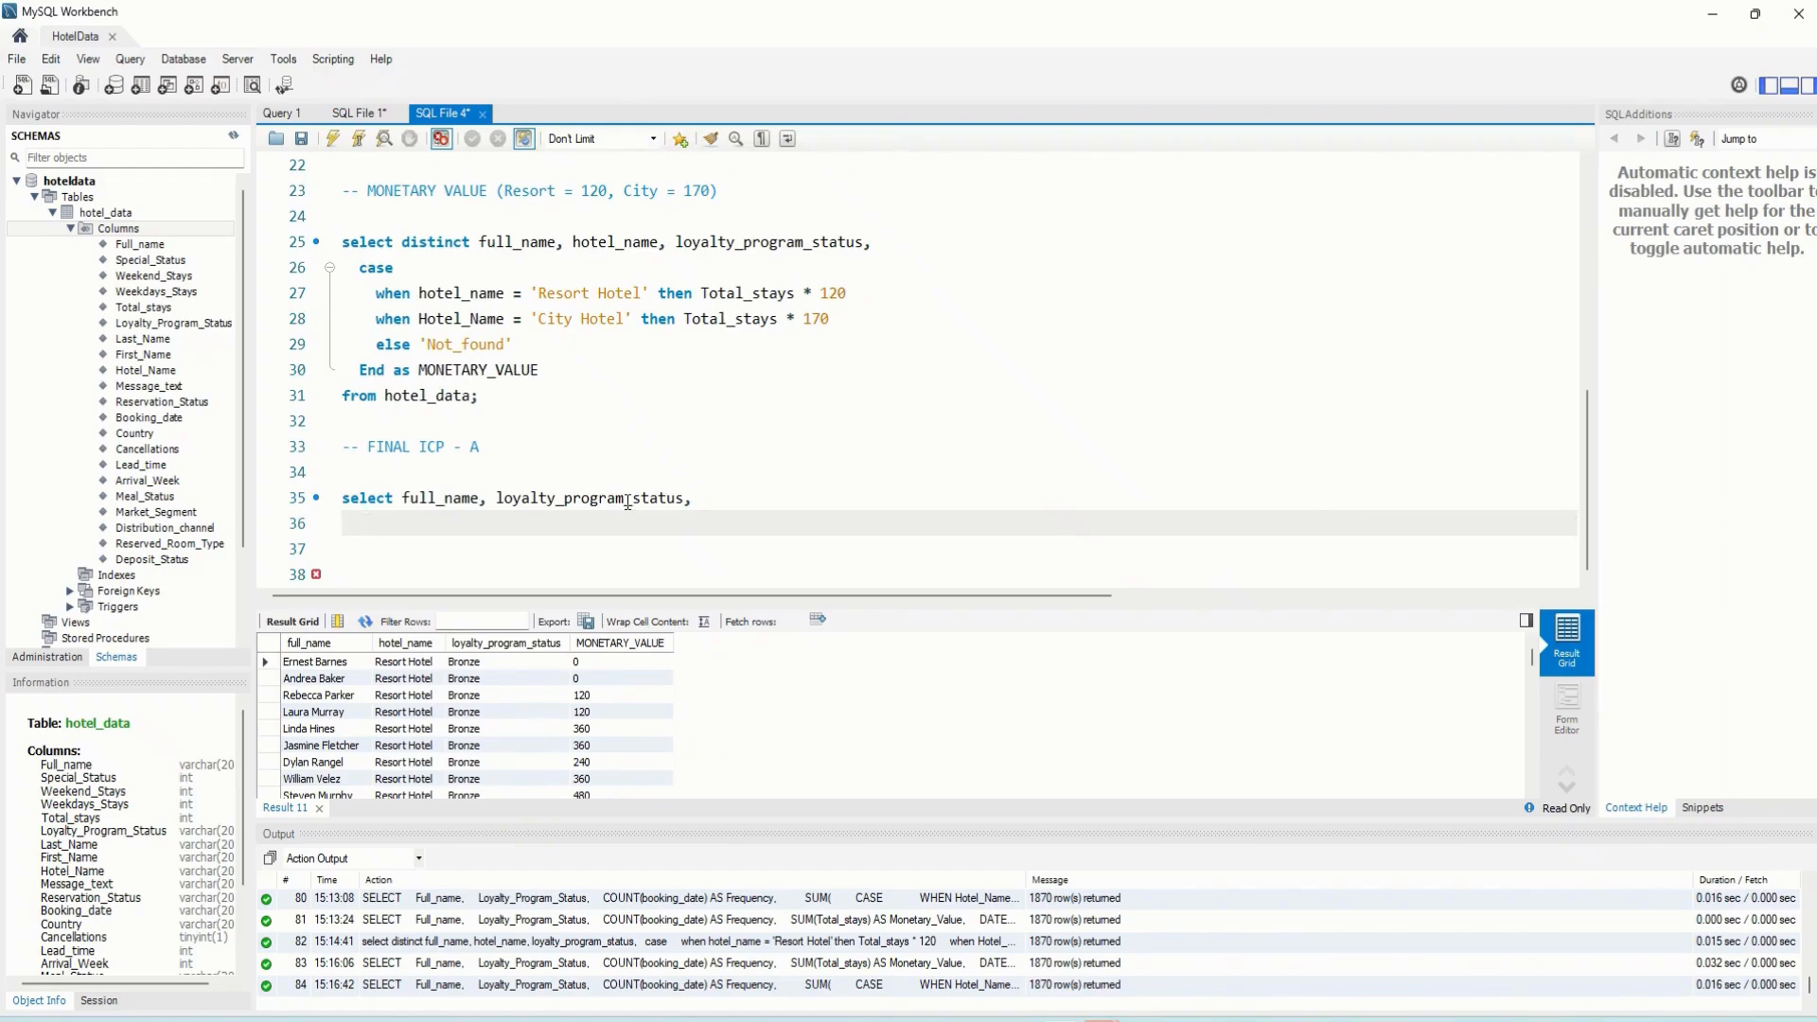
text(count)
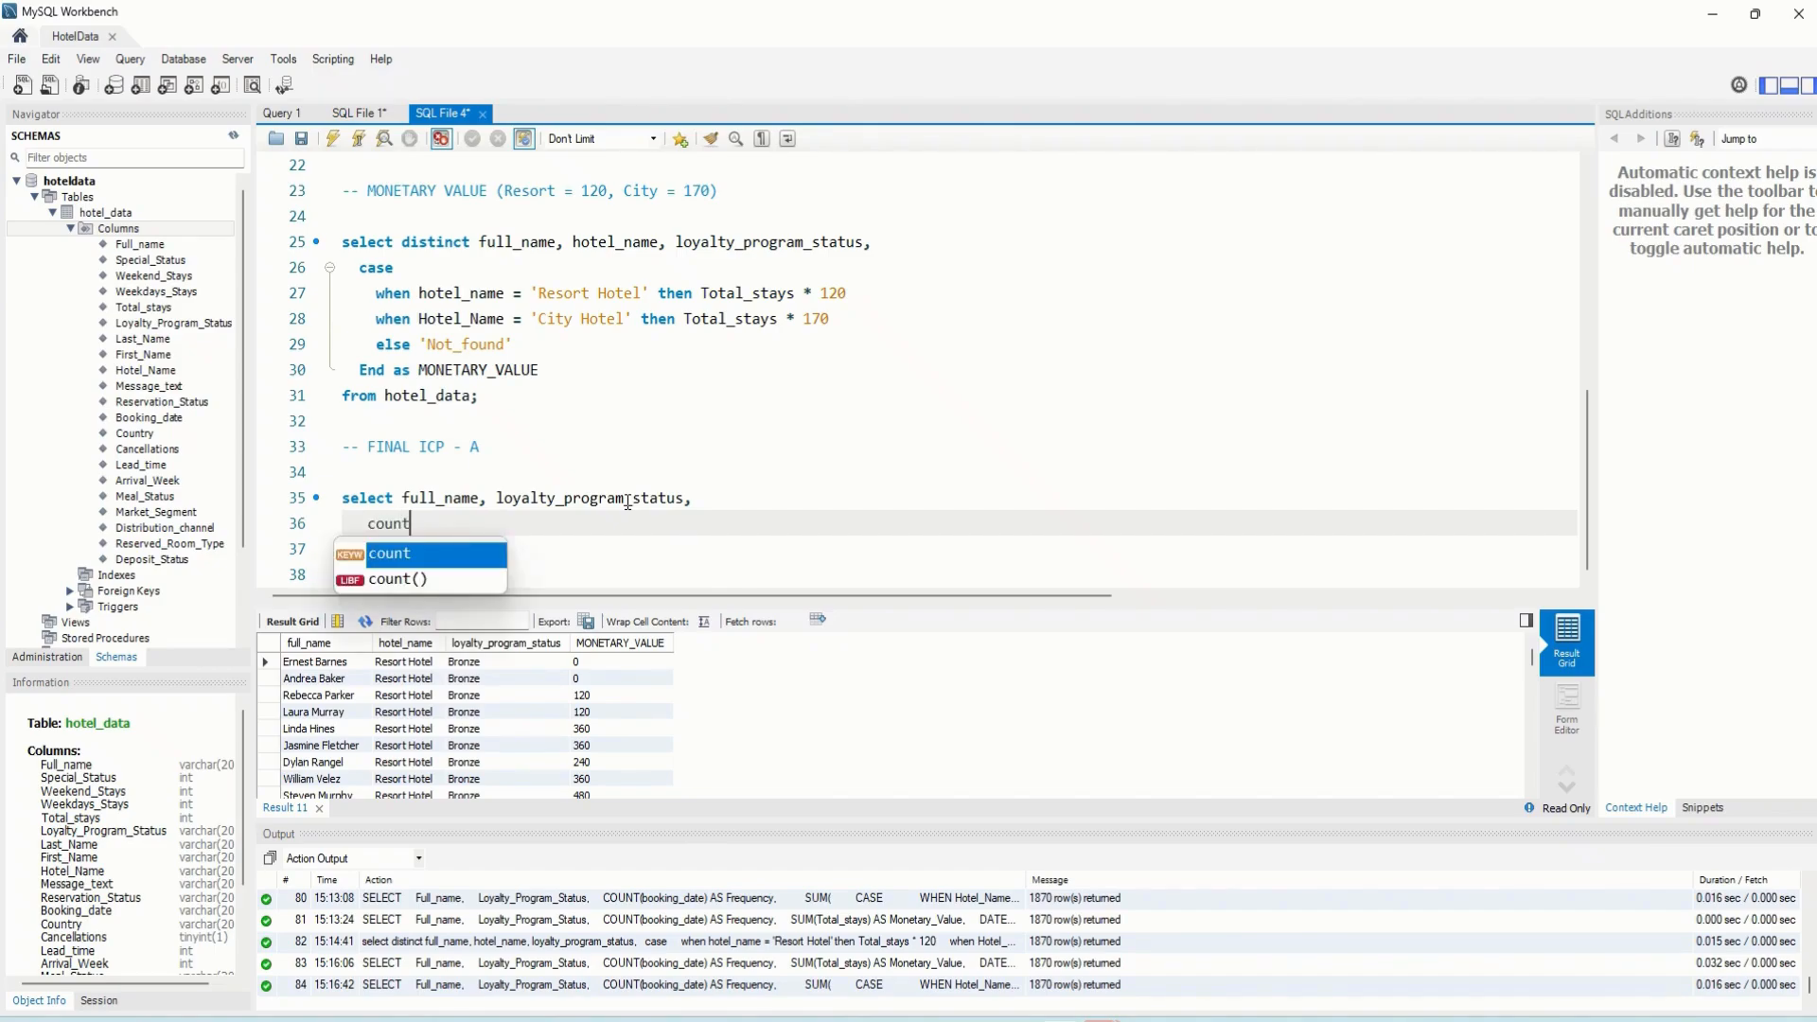
double_click(411, 556)
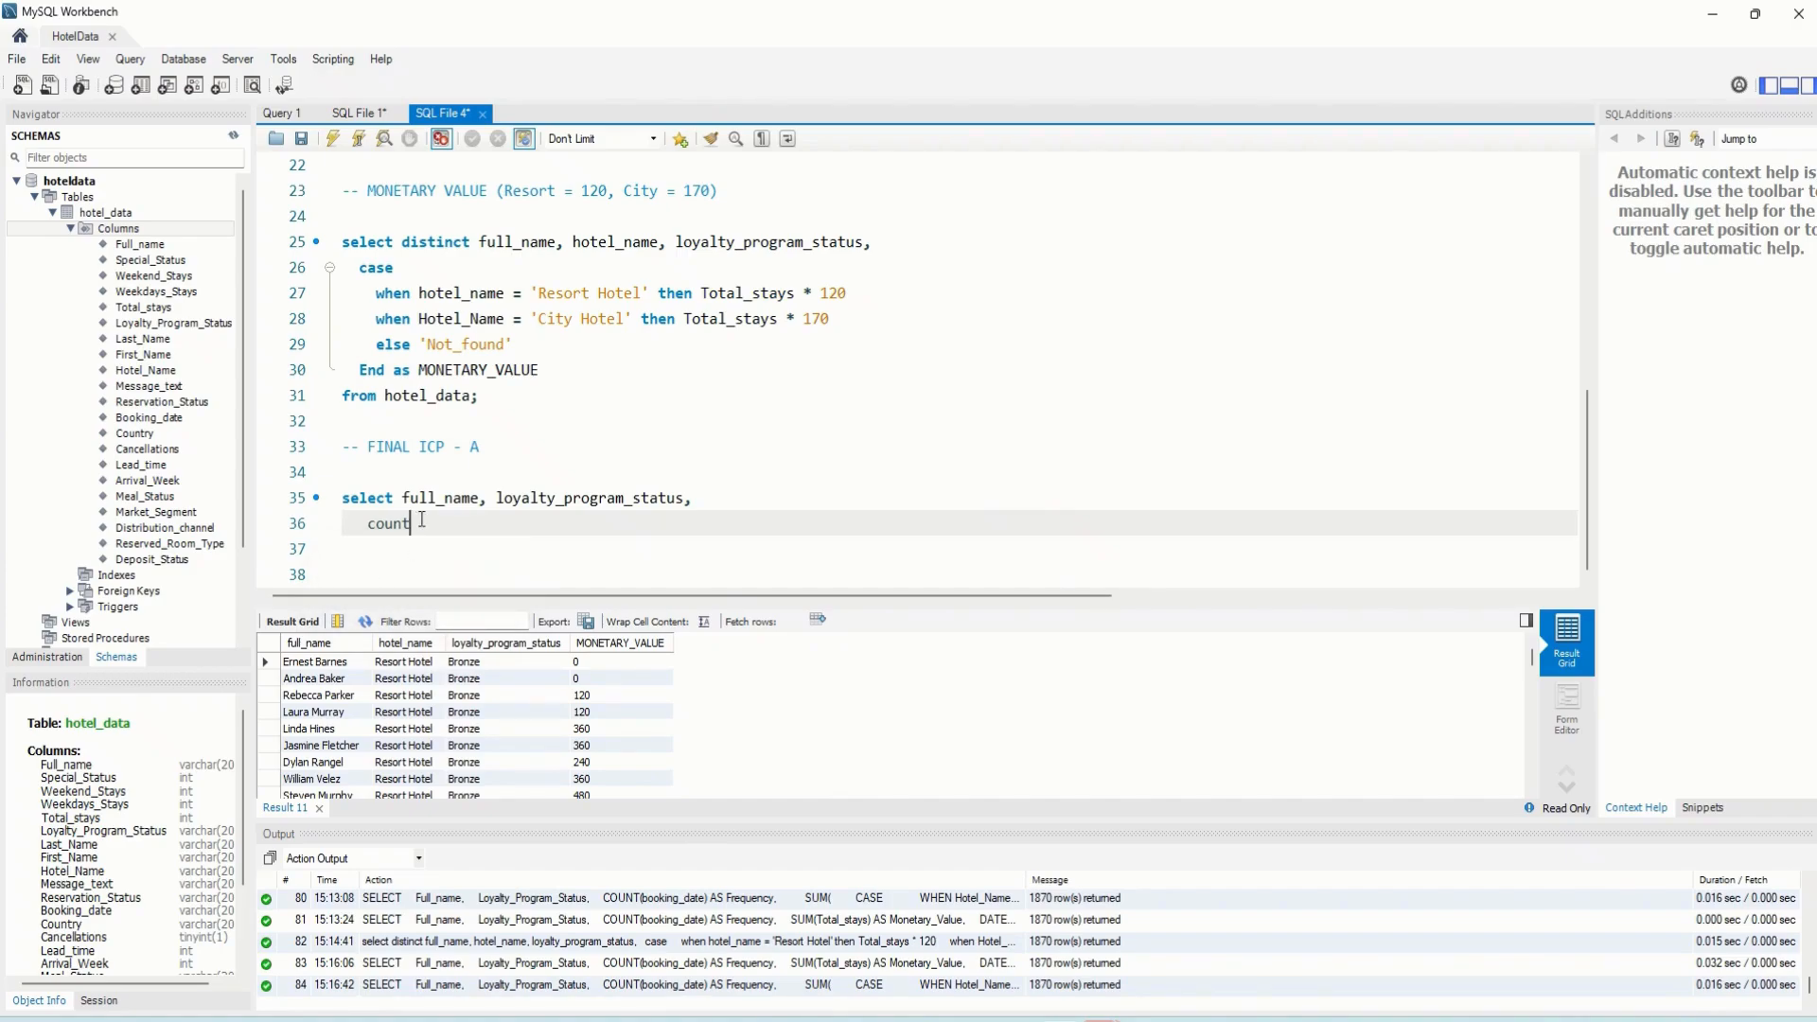
text((booking_date)
key(End)
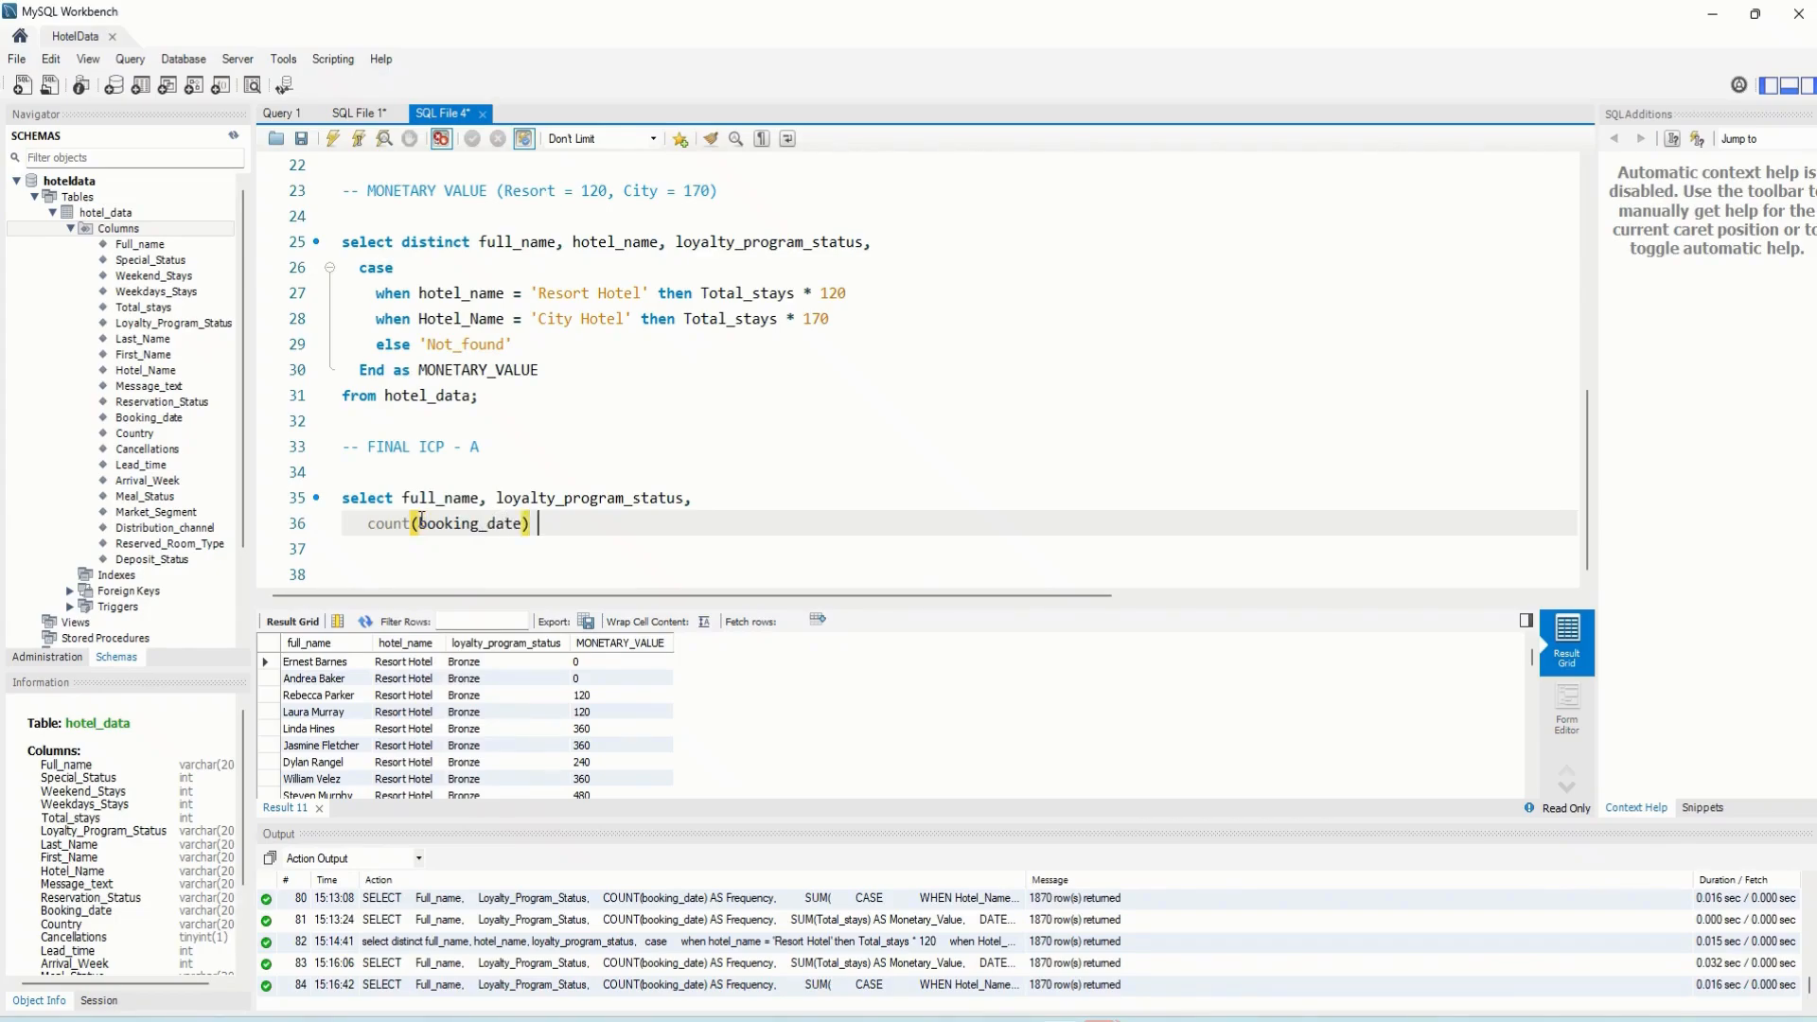
text(As)
key(Caps_Lock)
text(fre)
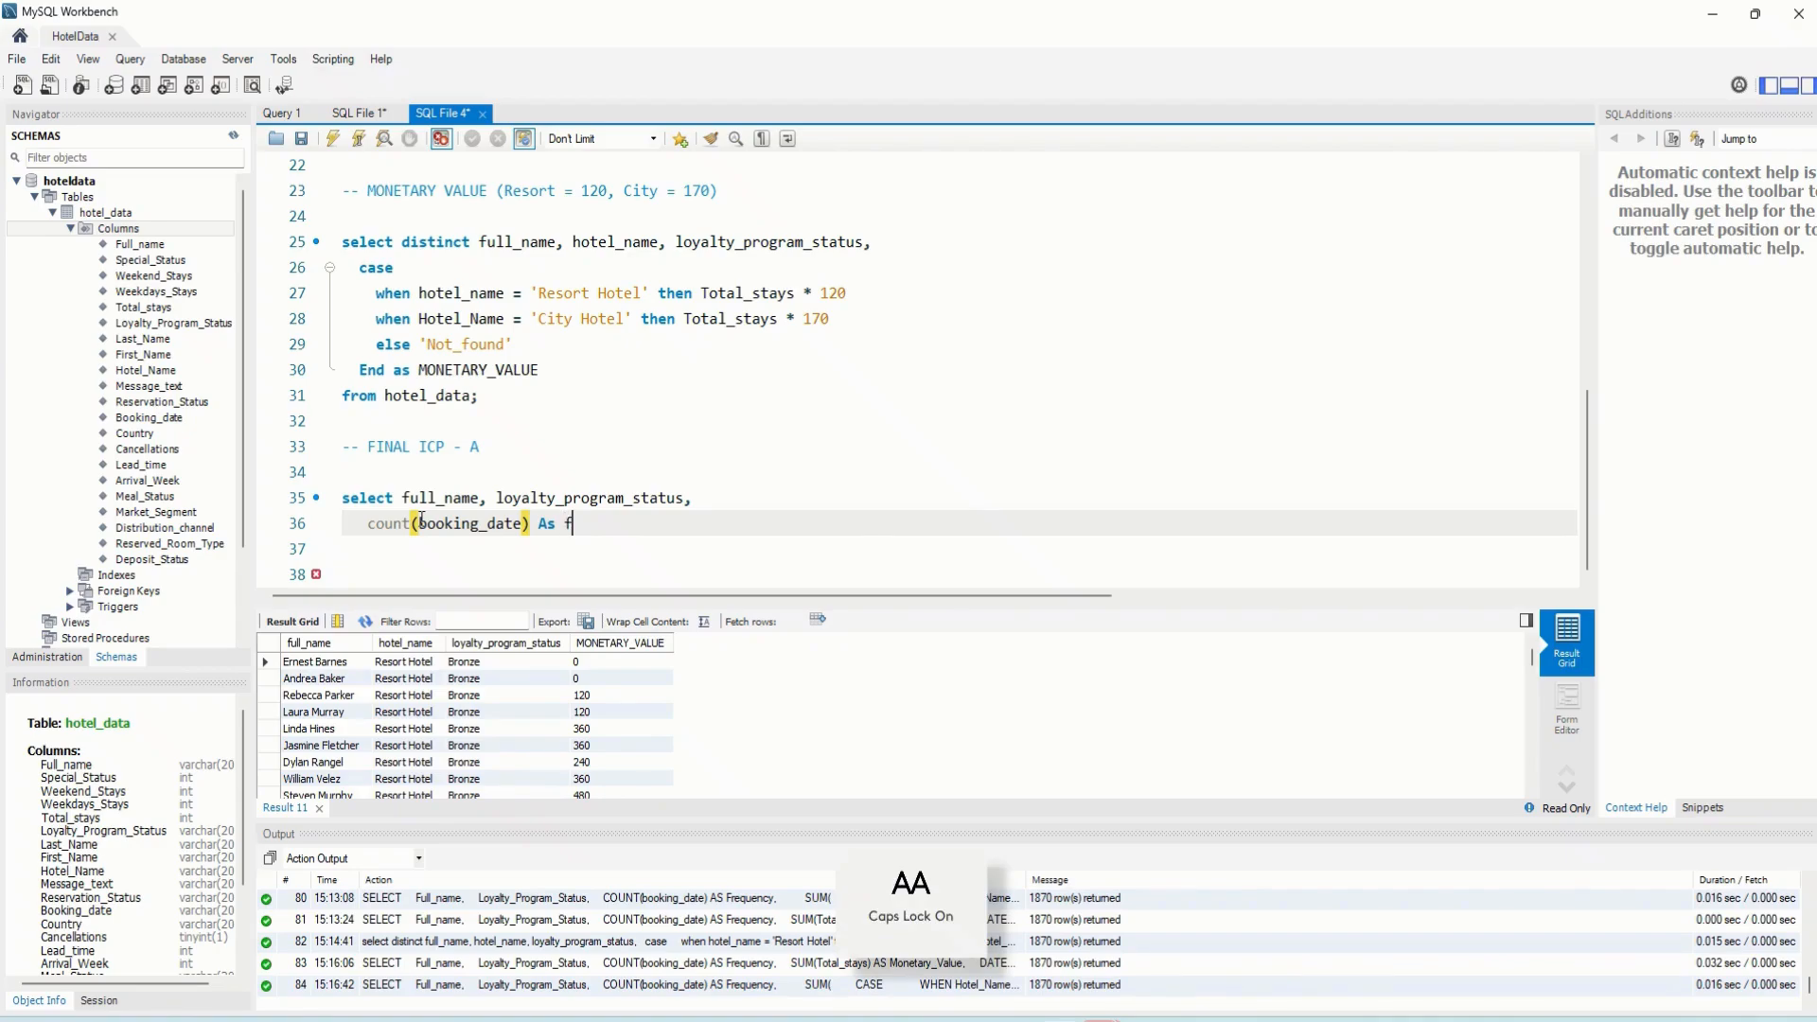
key(BackSpace)
key(BackSpace)
key(BackSpace)
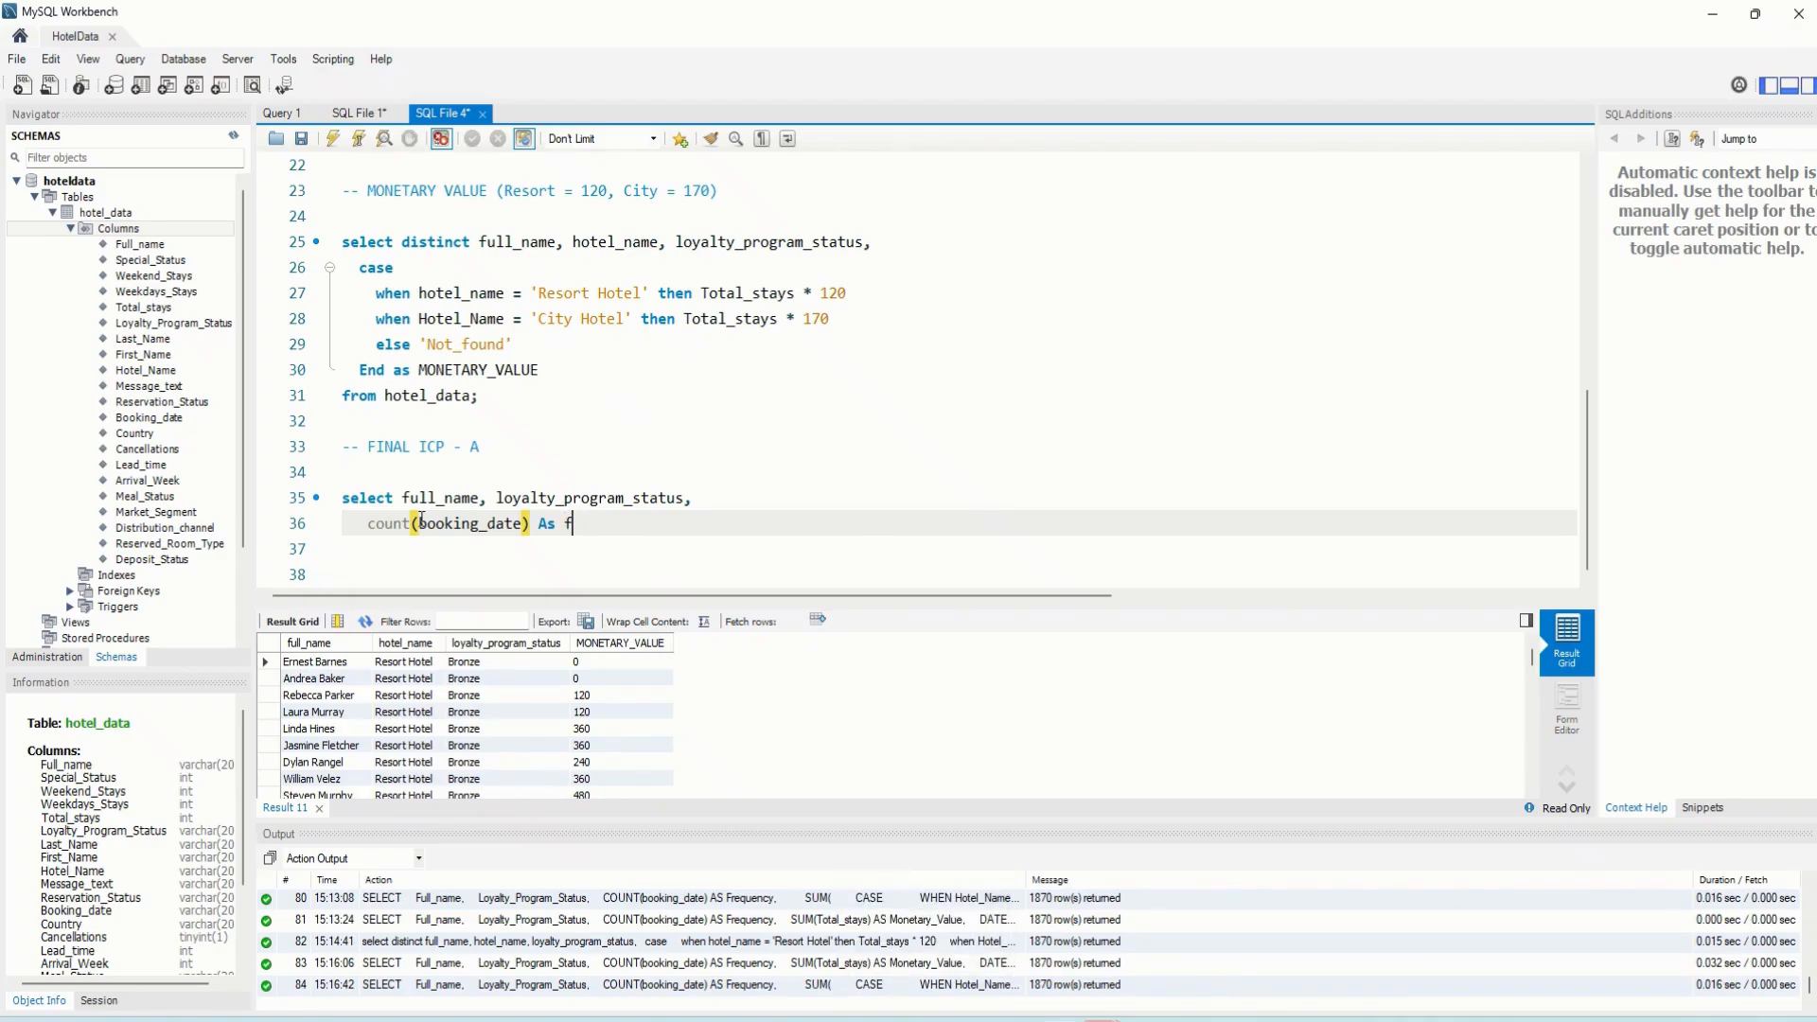
text(FREQUENCY,)
key(Return)
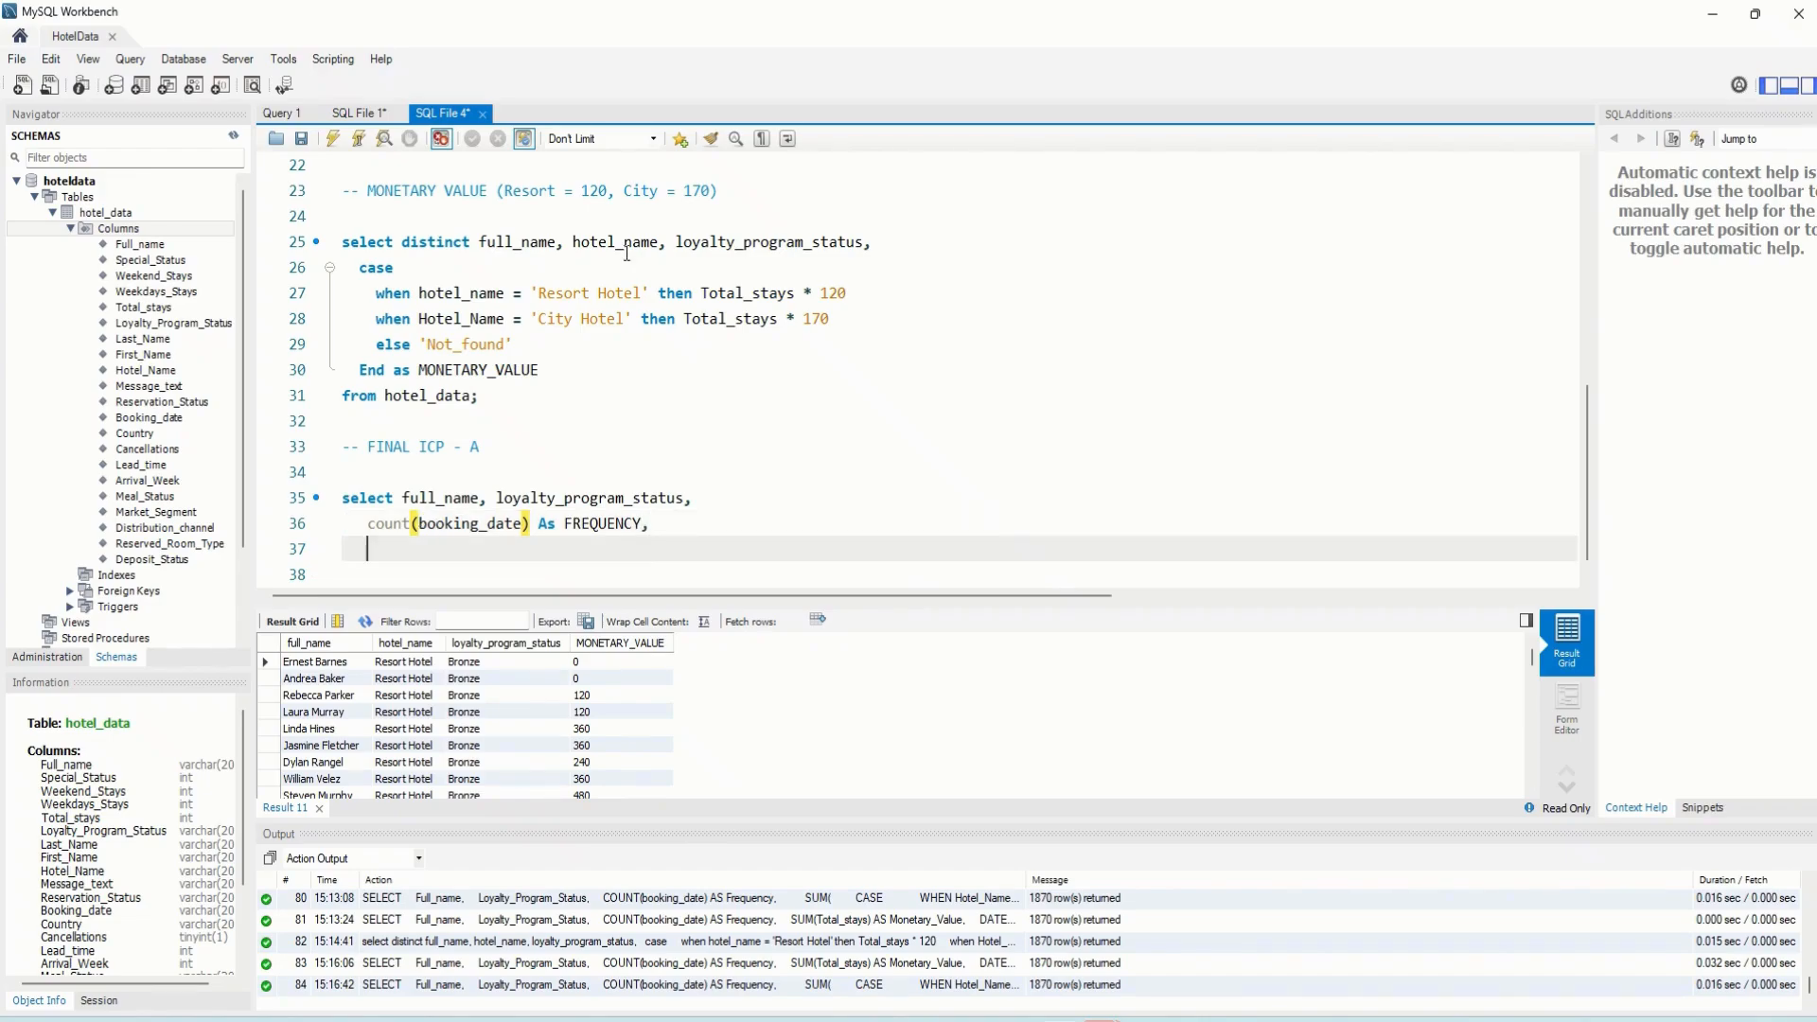
Add sum(total_stays) AS MONETARY_VALUE on the line below the FREQUENCY column
click(374, 114)
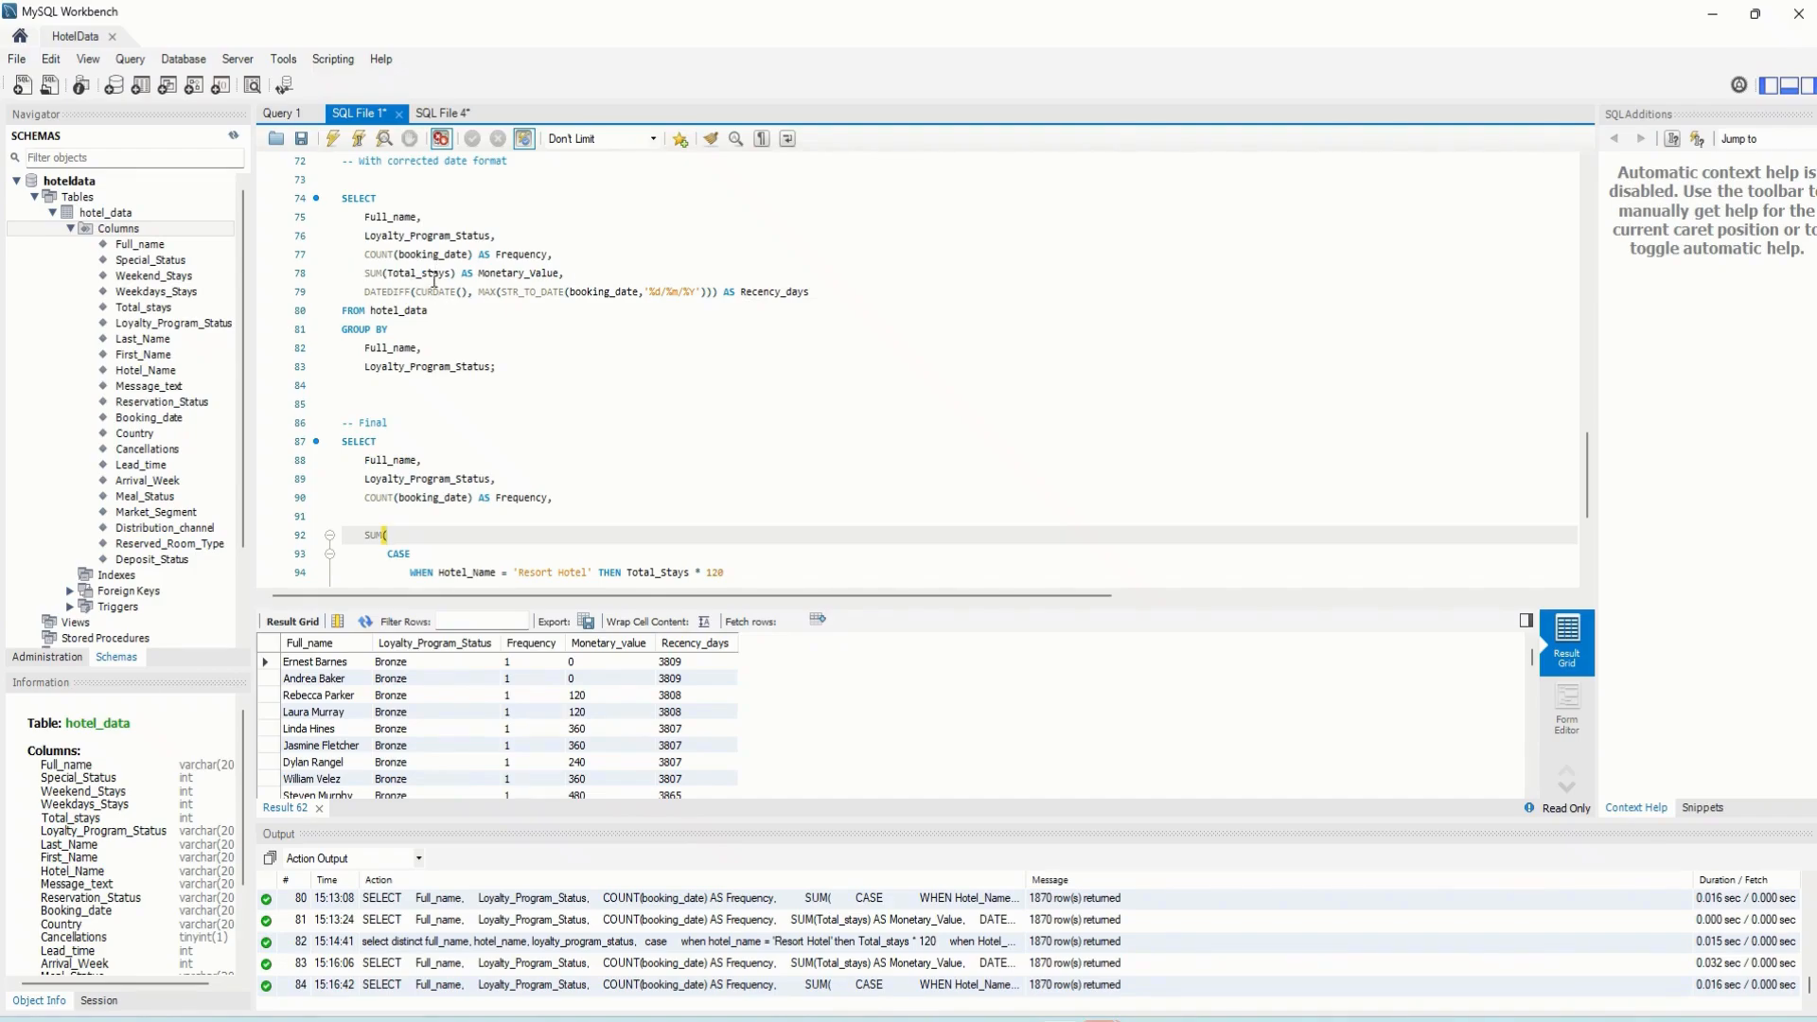
click(442, 113)
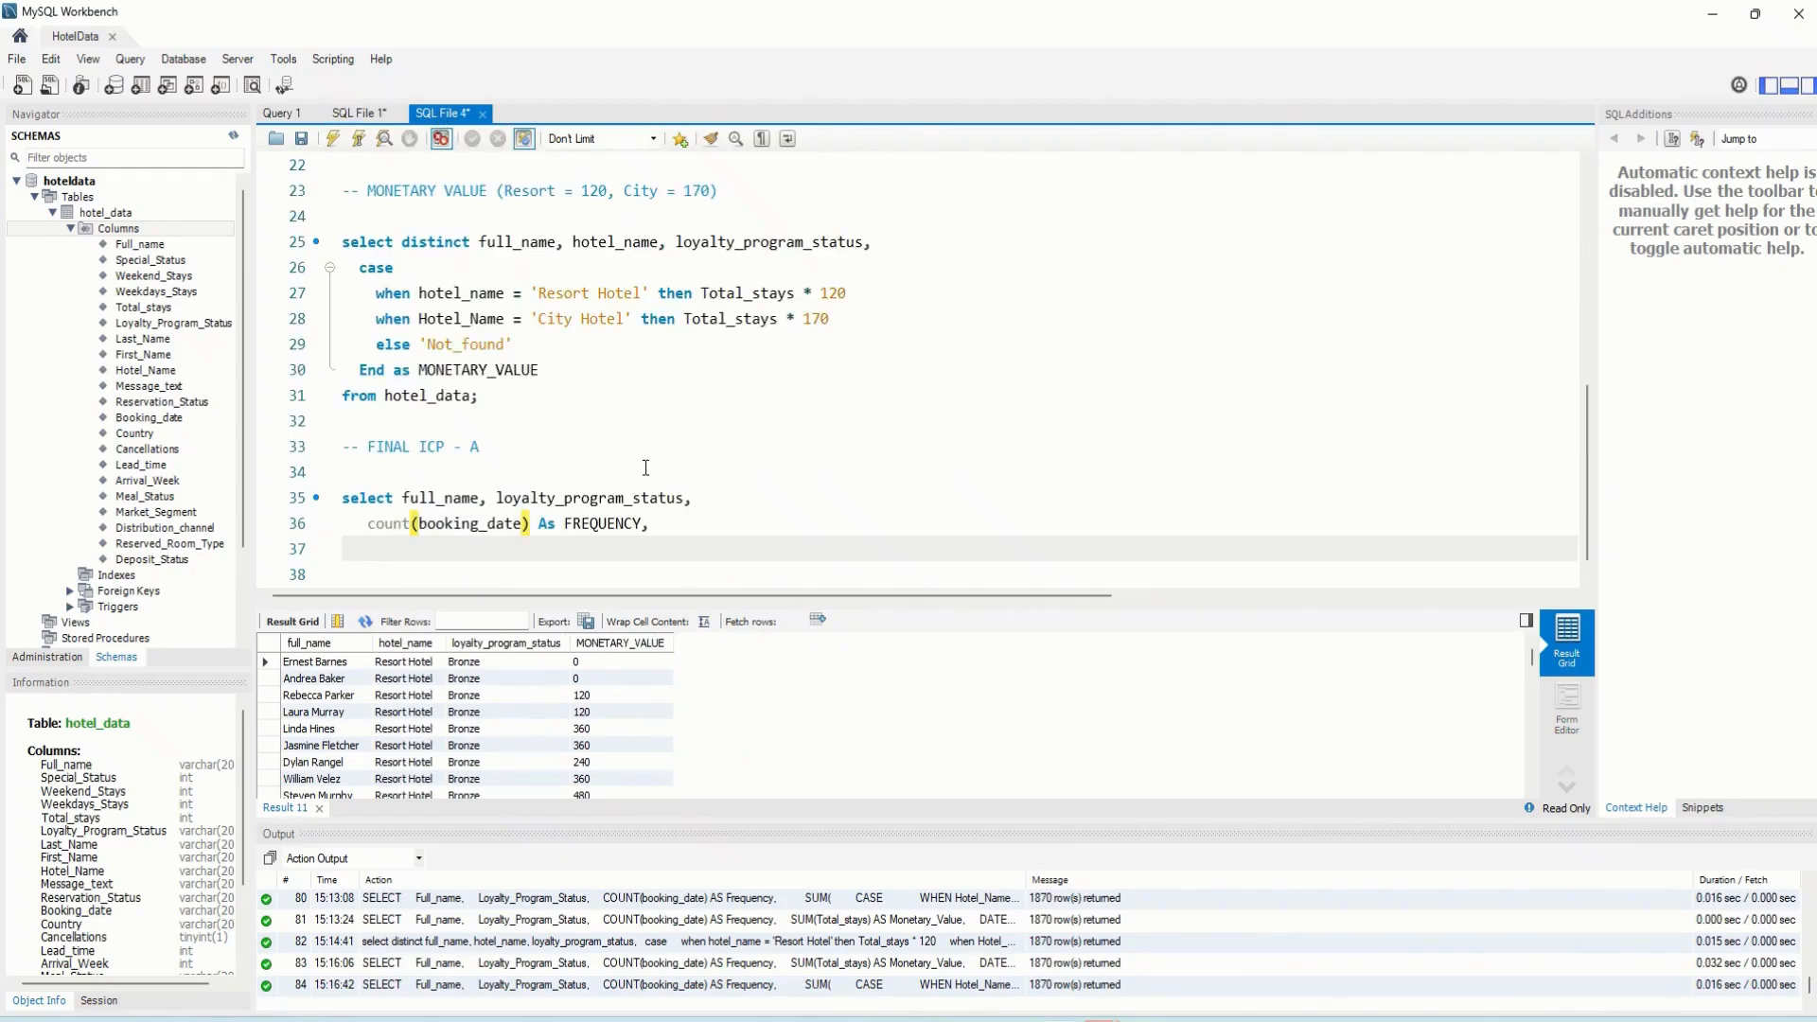
text(SUM)
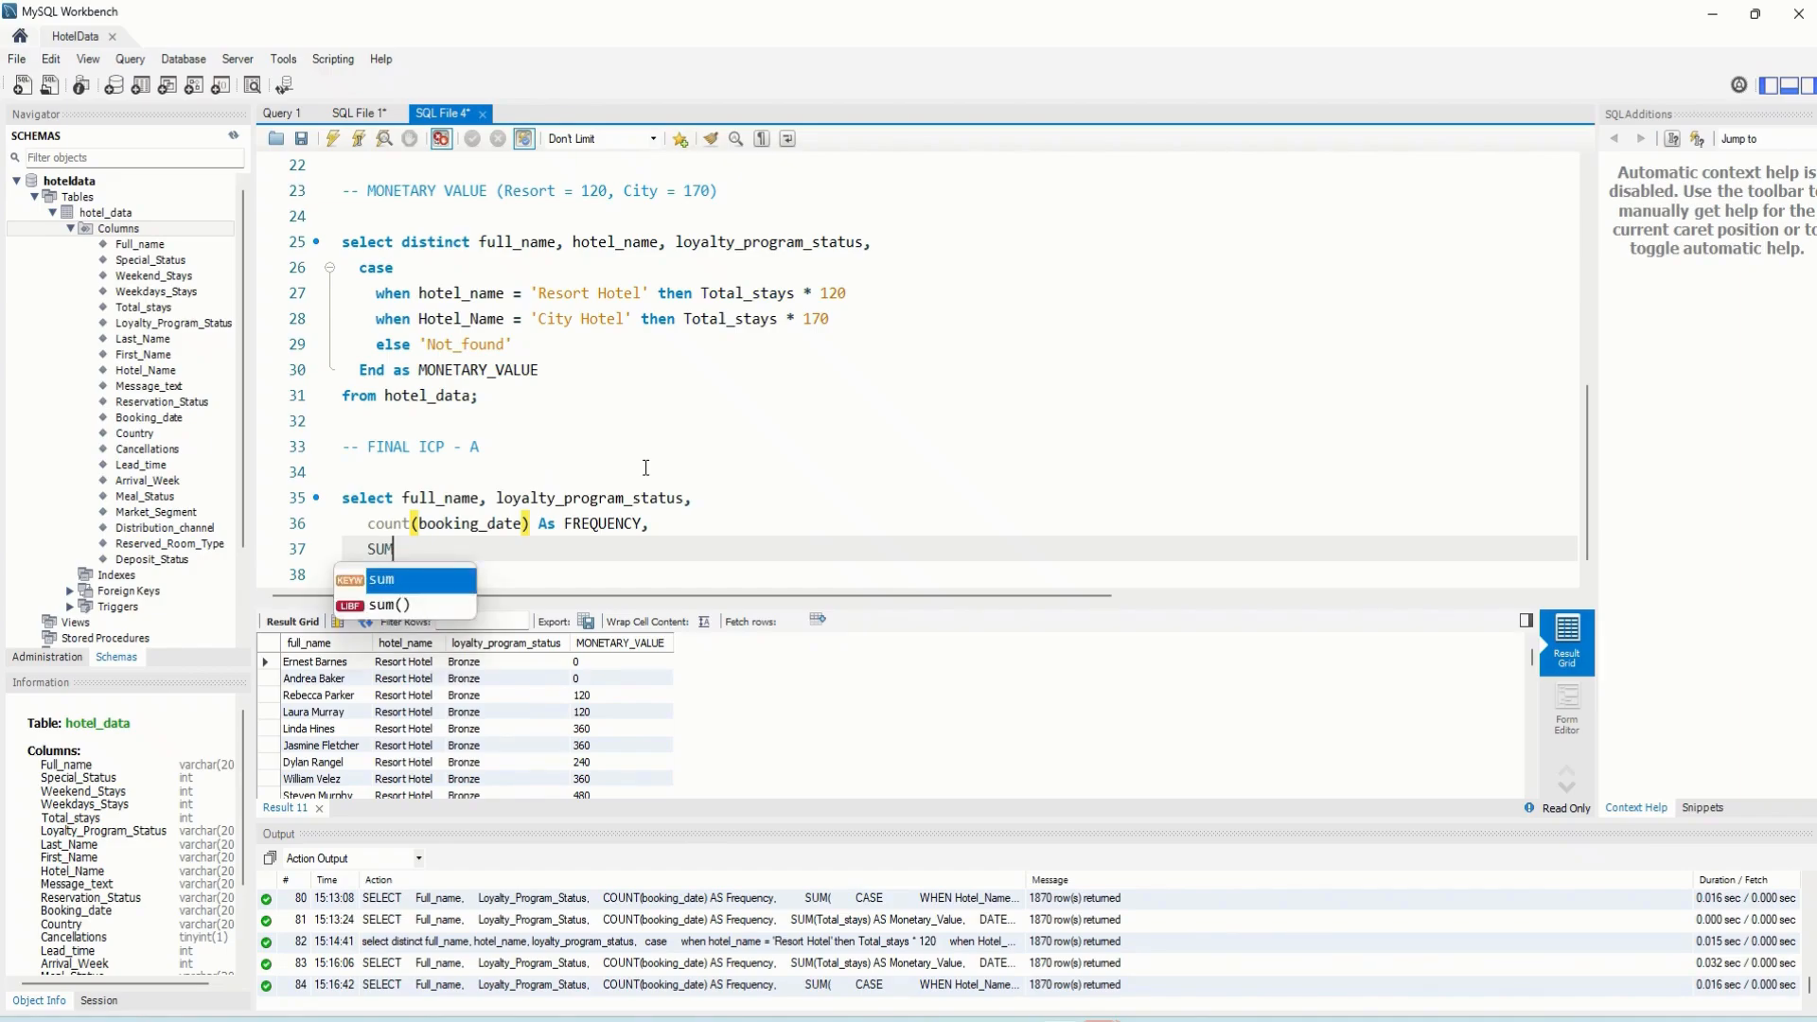
double_click(407, 604)
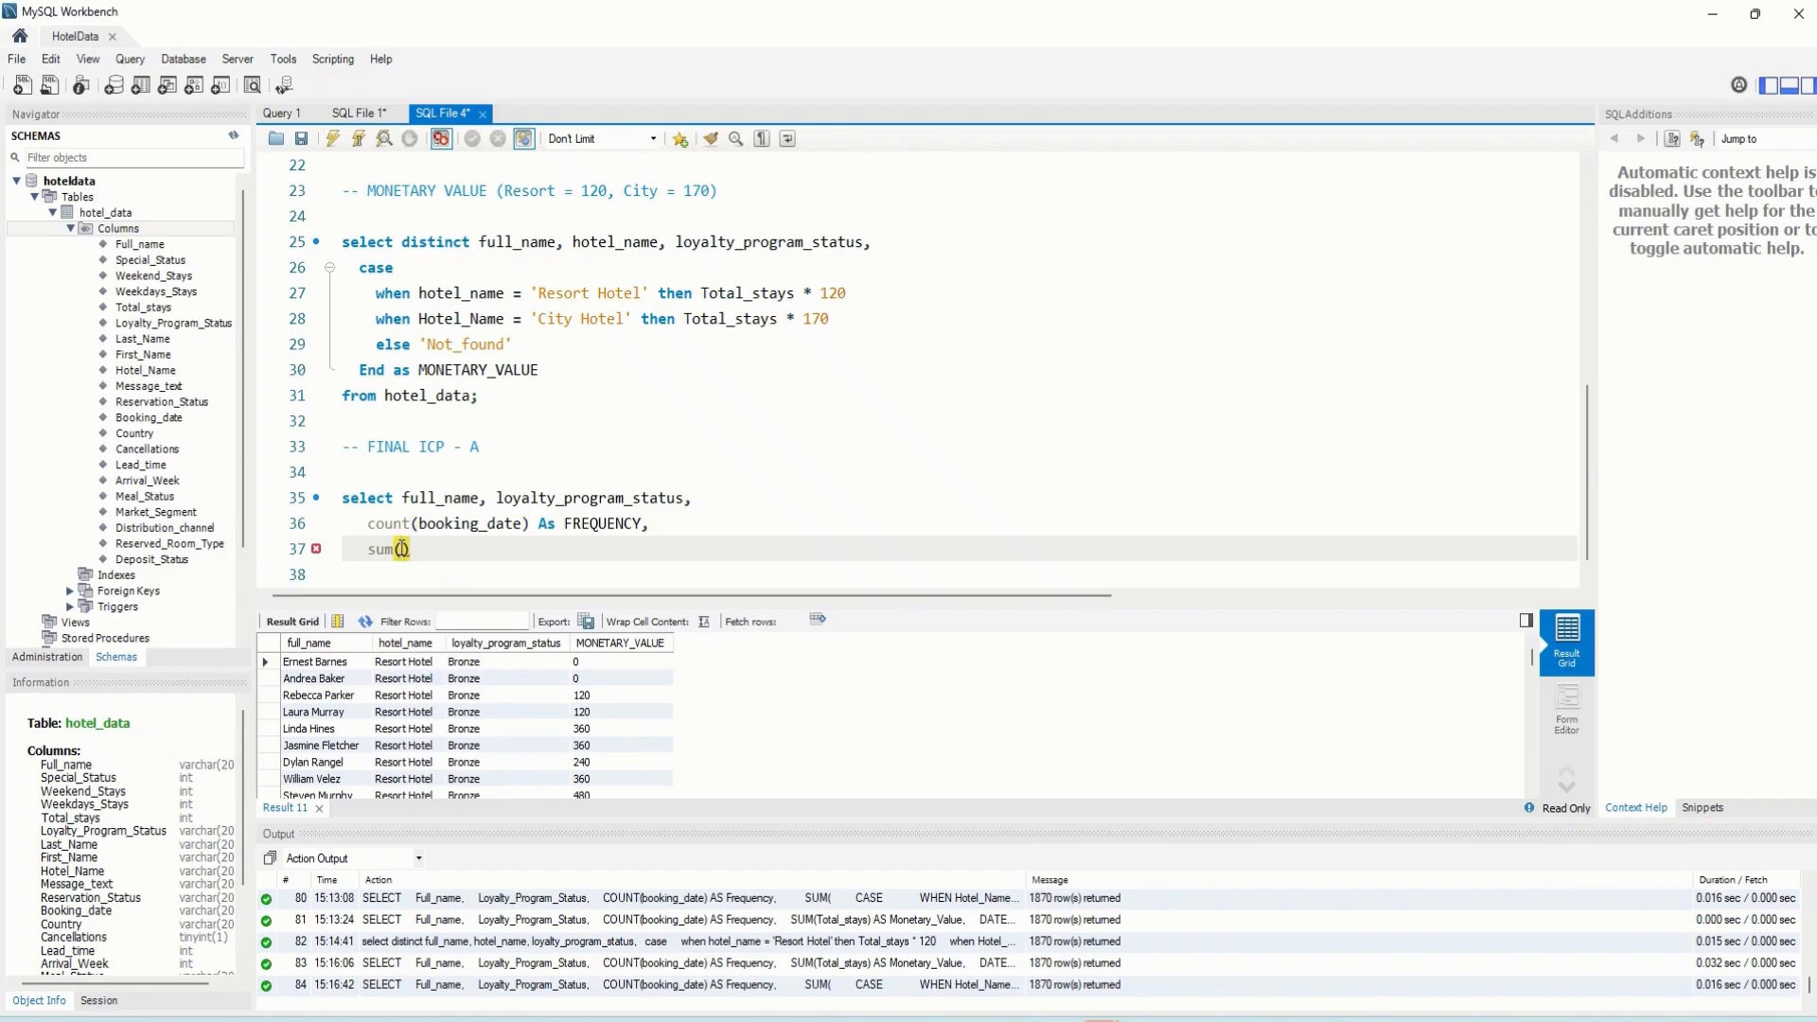
text(Tota)
key(BackSpace)
key(BackSpace)
key(BackSpace)
key(BackSpace)
key(Caps_Lock)
text(to)
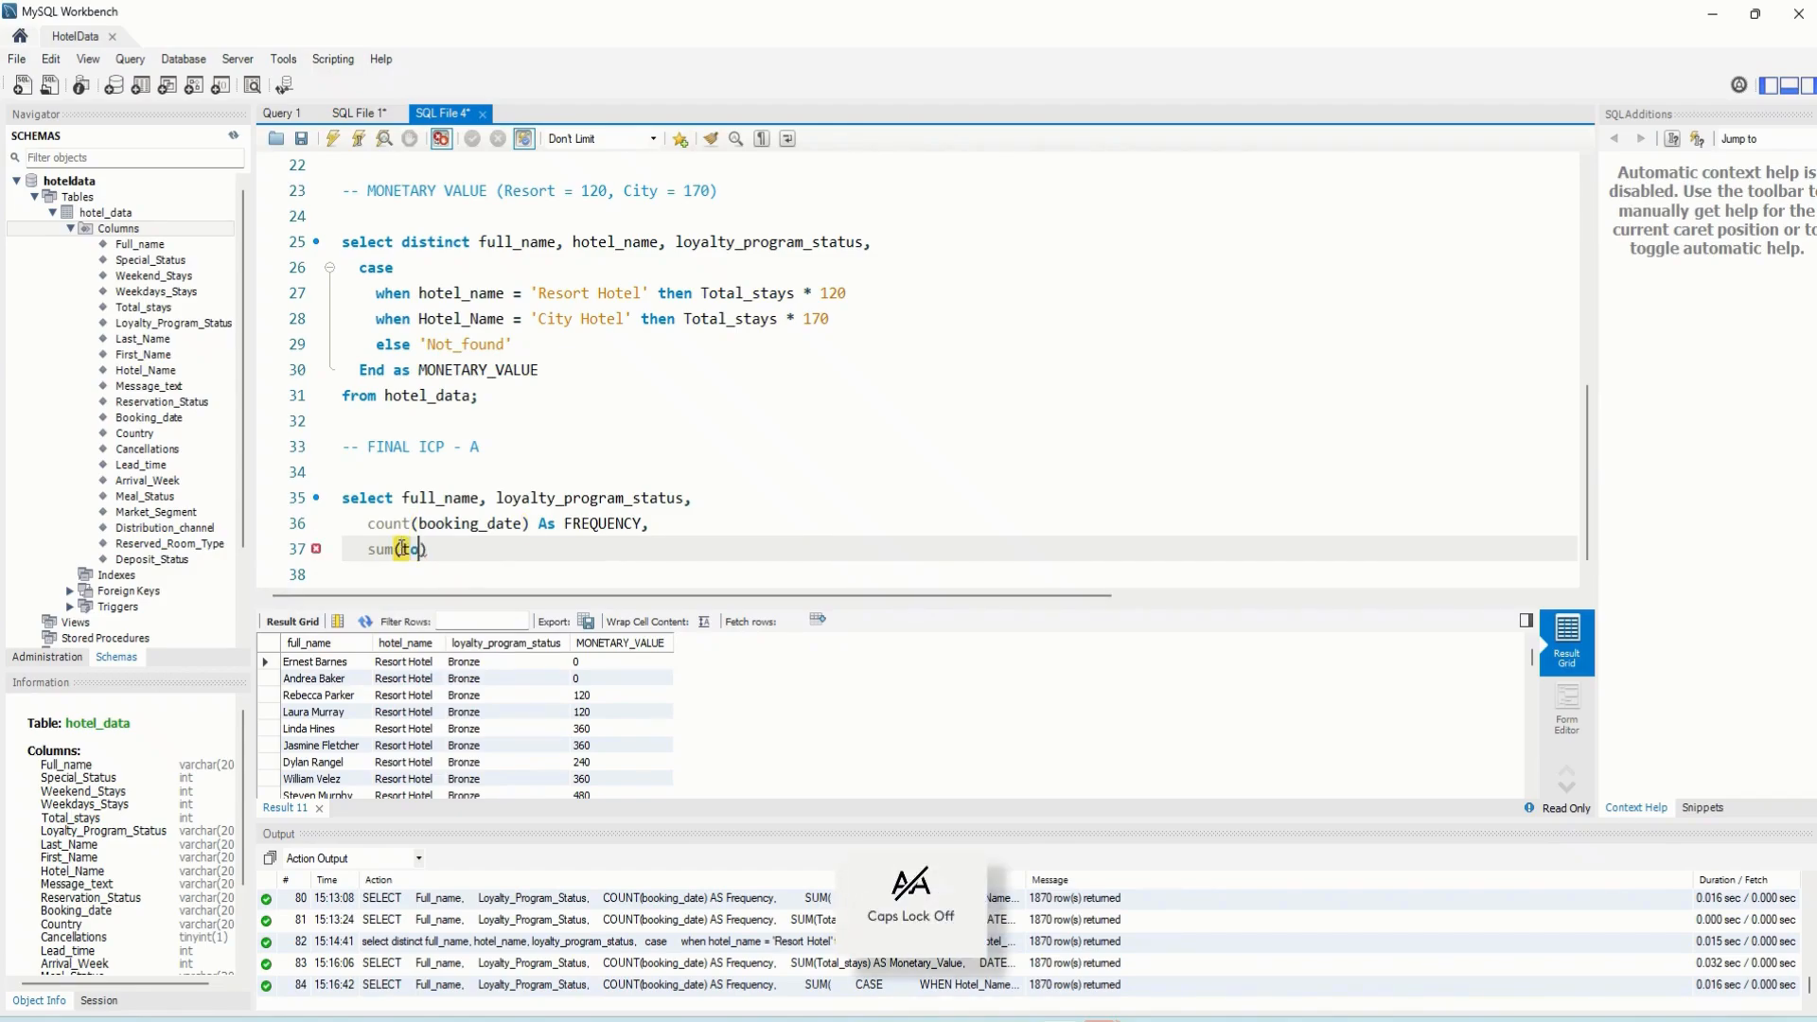
text(tal_)
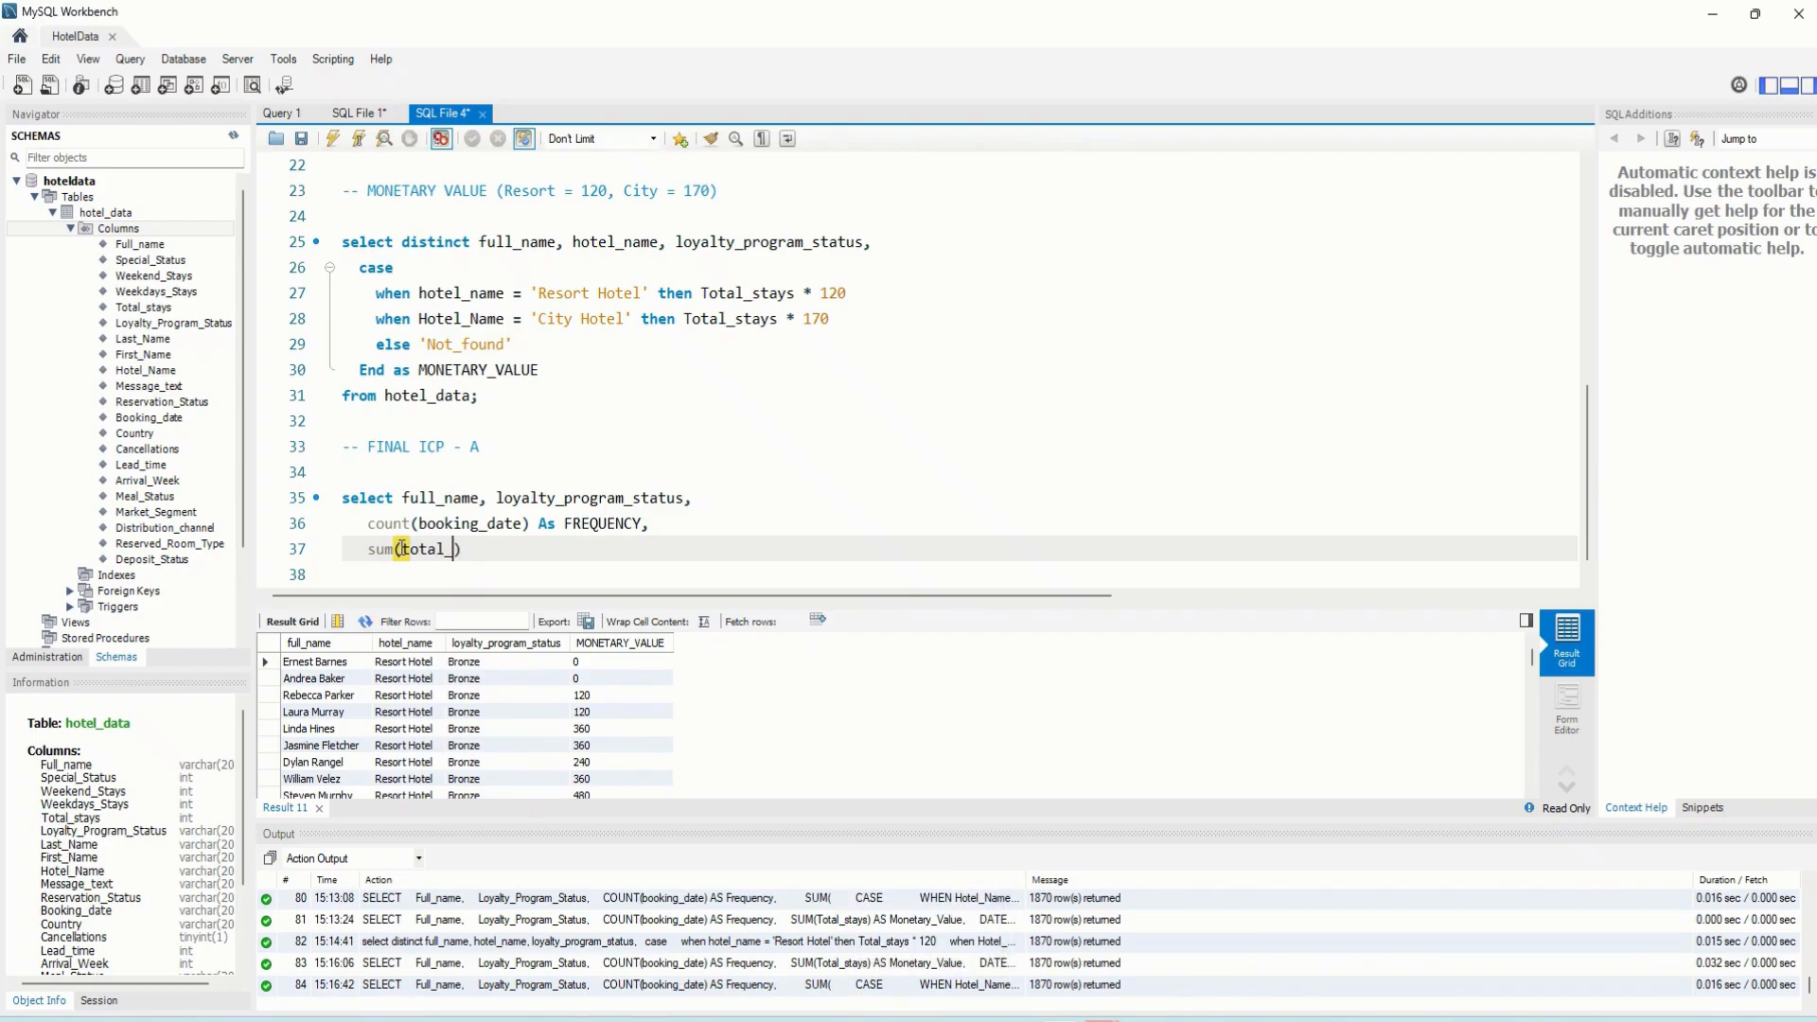
text(stat)
key(BackSpace)
text(ys)
key(End)
text(AS M)
key(Caps_Lock)
text(O)
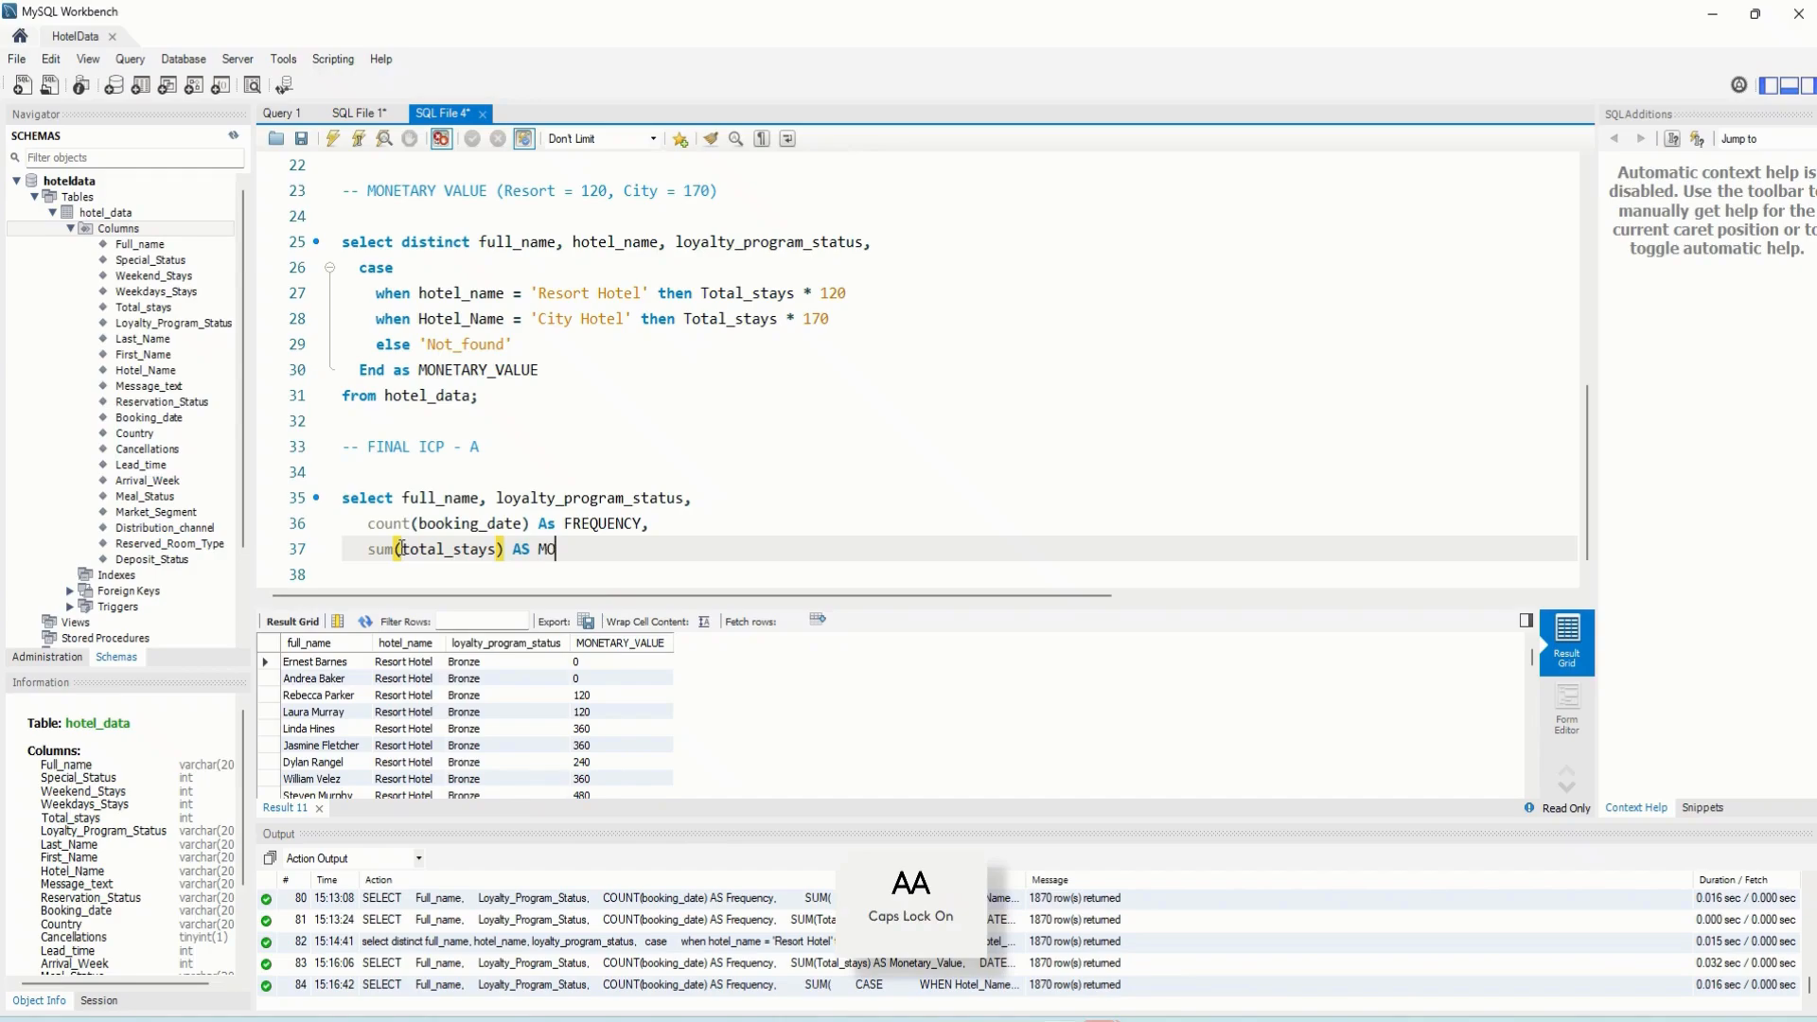
text(NETARY)
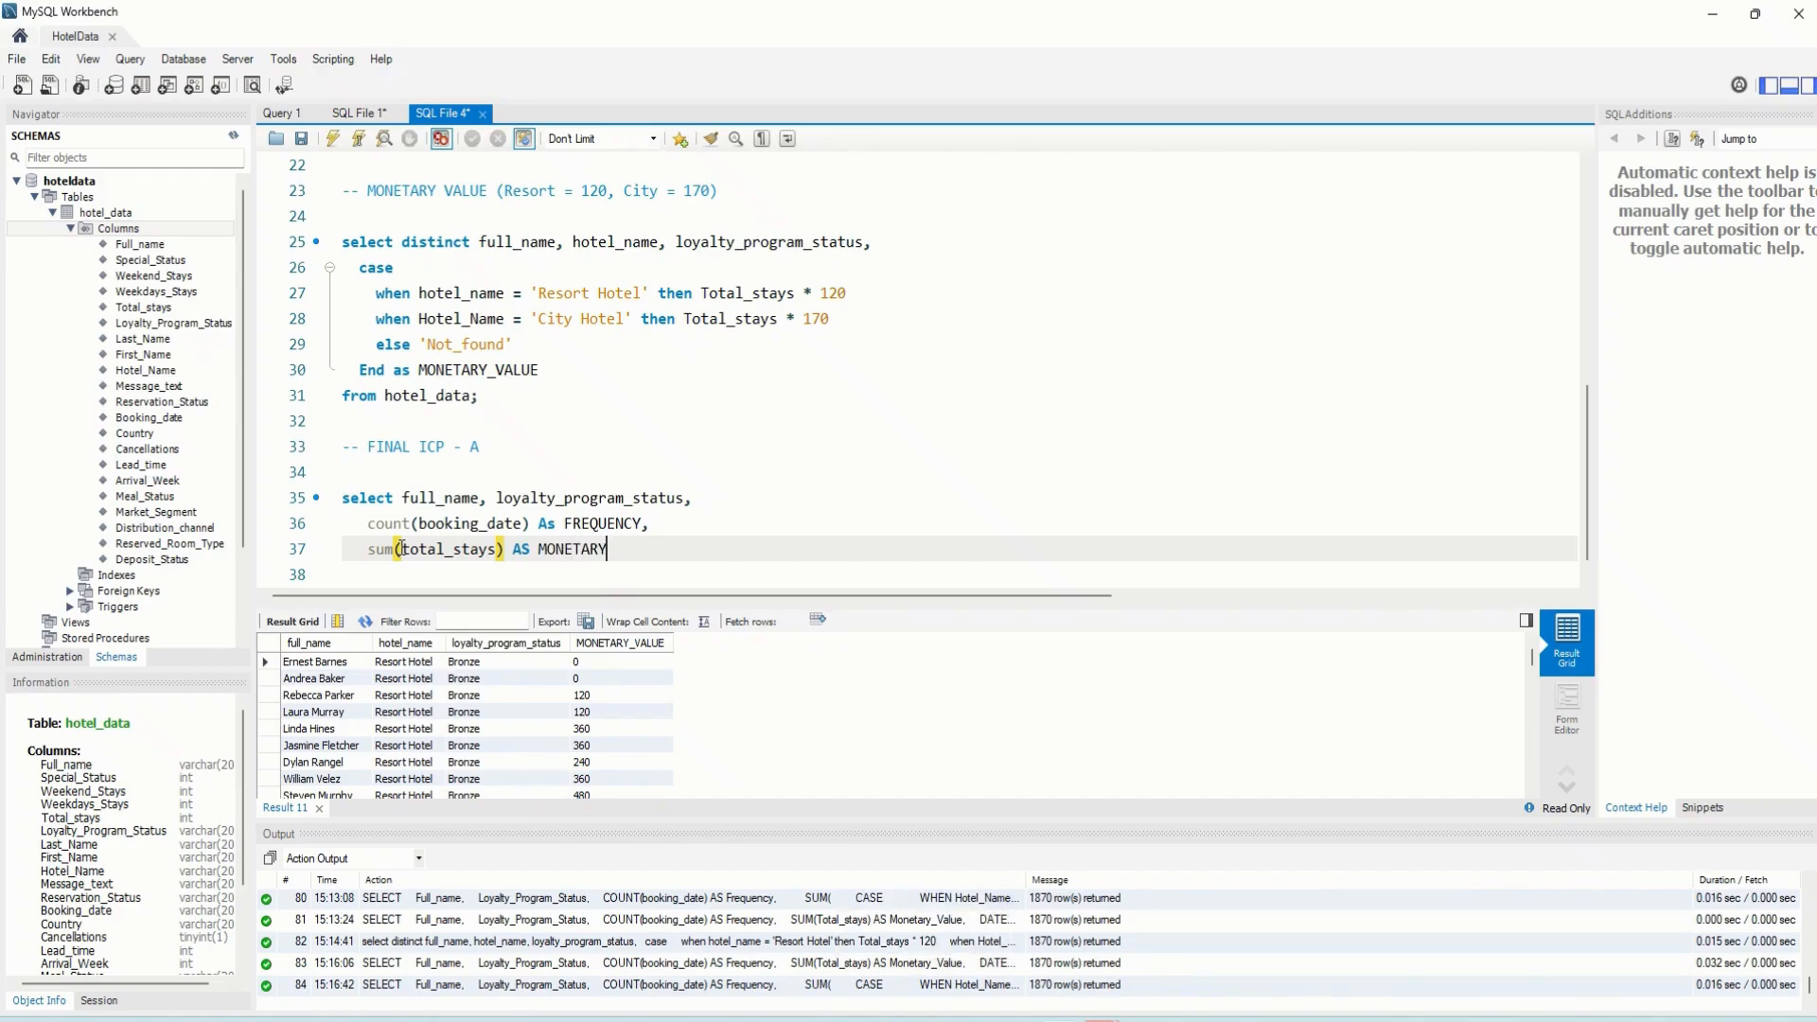
text(_VALUE)
key(Return)
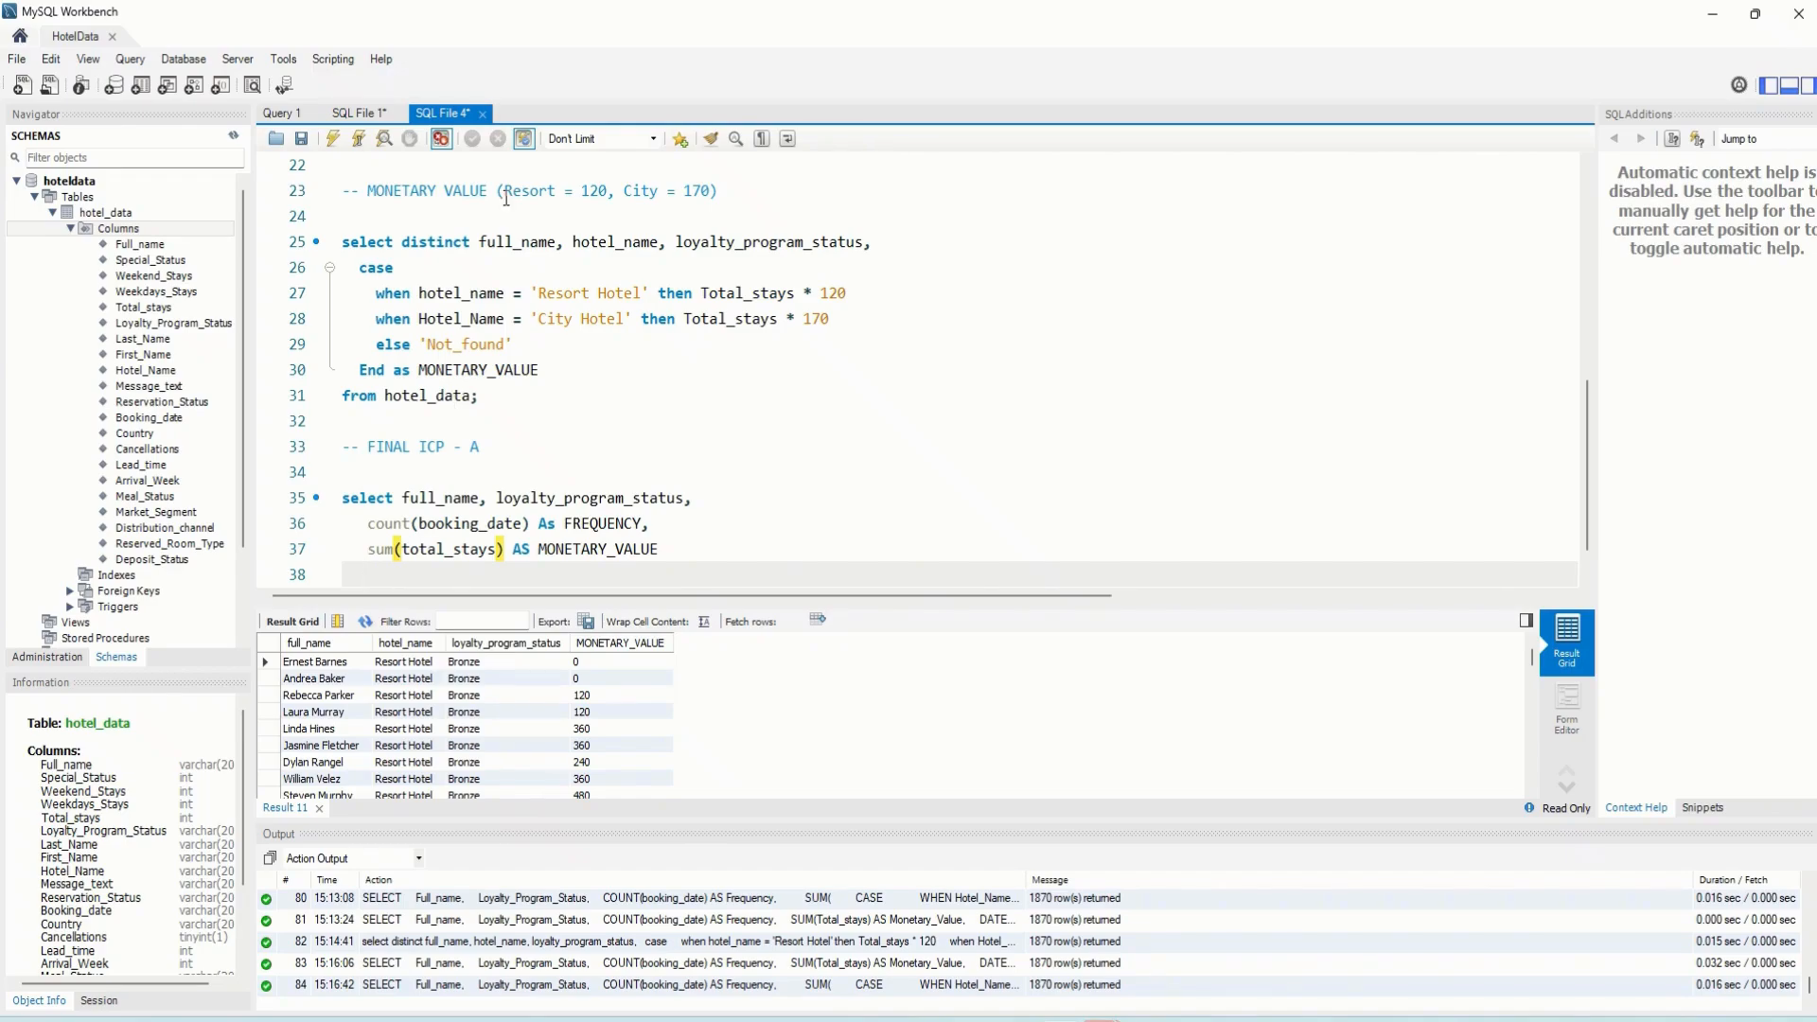
Check the recency expression in SQL File 1, then begin datediff(curdate(), max()) below the MONETARY_VALUE line in SQL File 4
click(377, 115)
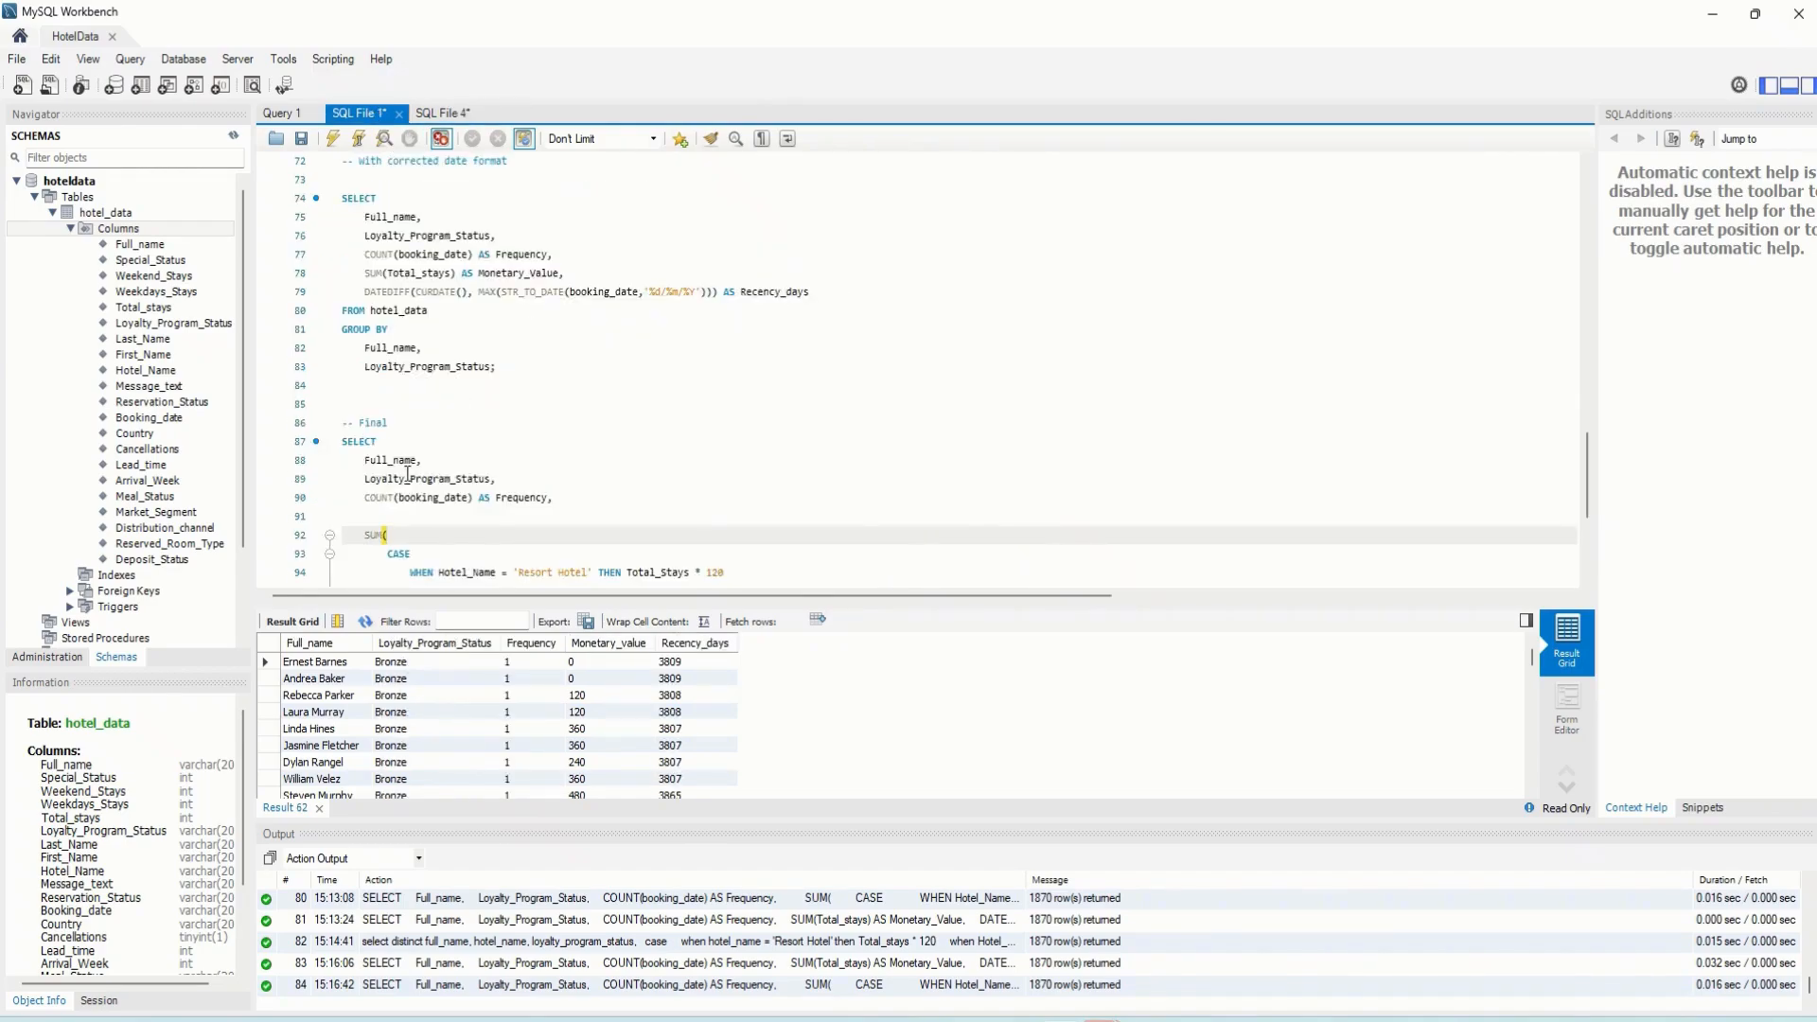
click(430, 307)
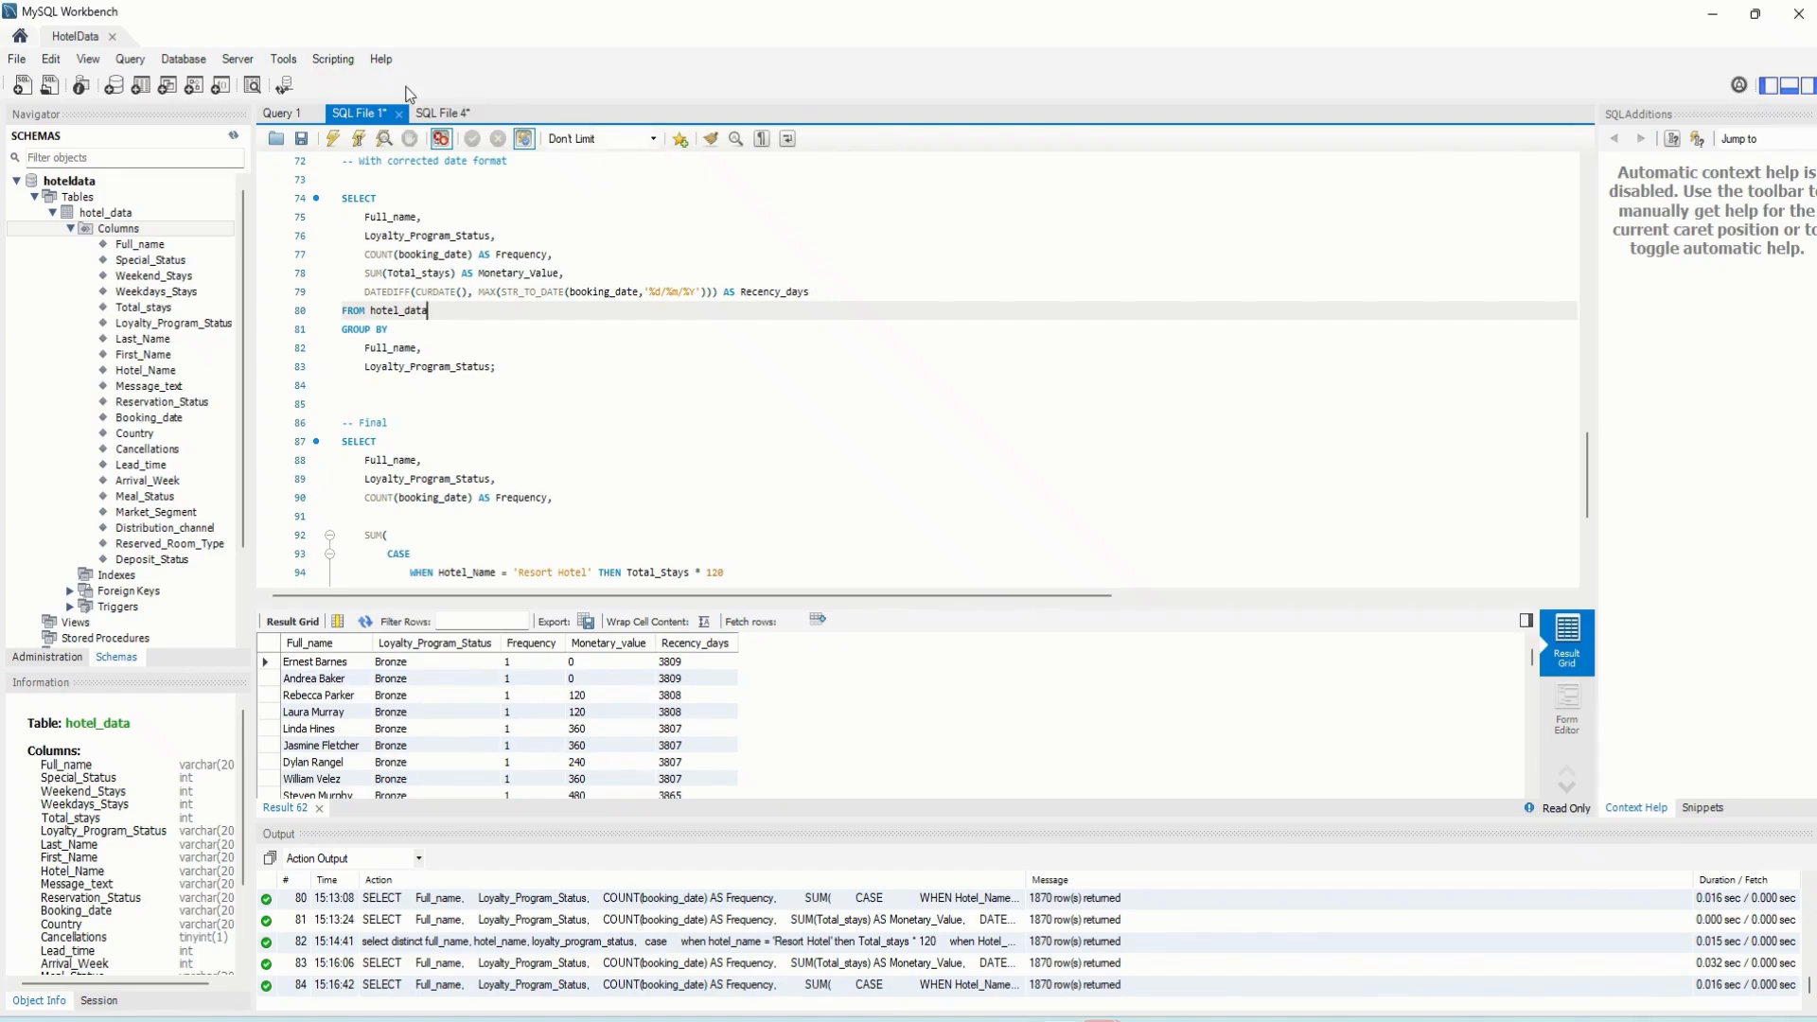
click(450, 114)
scroll(659, 580, down, 1)
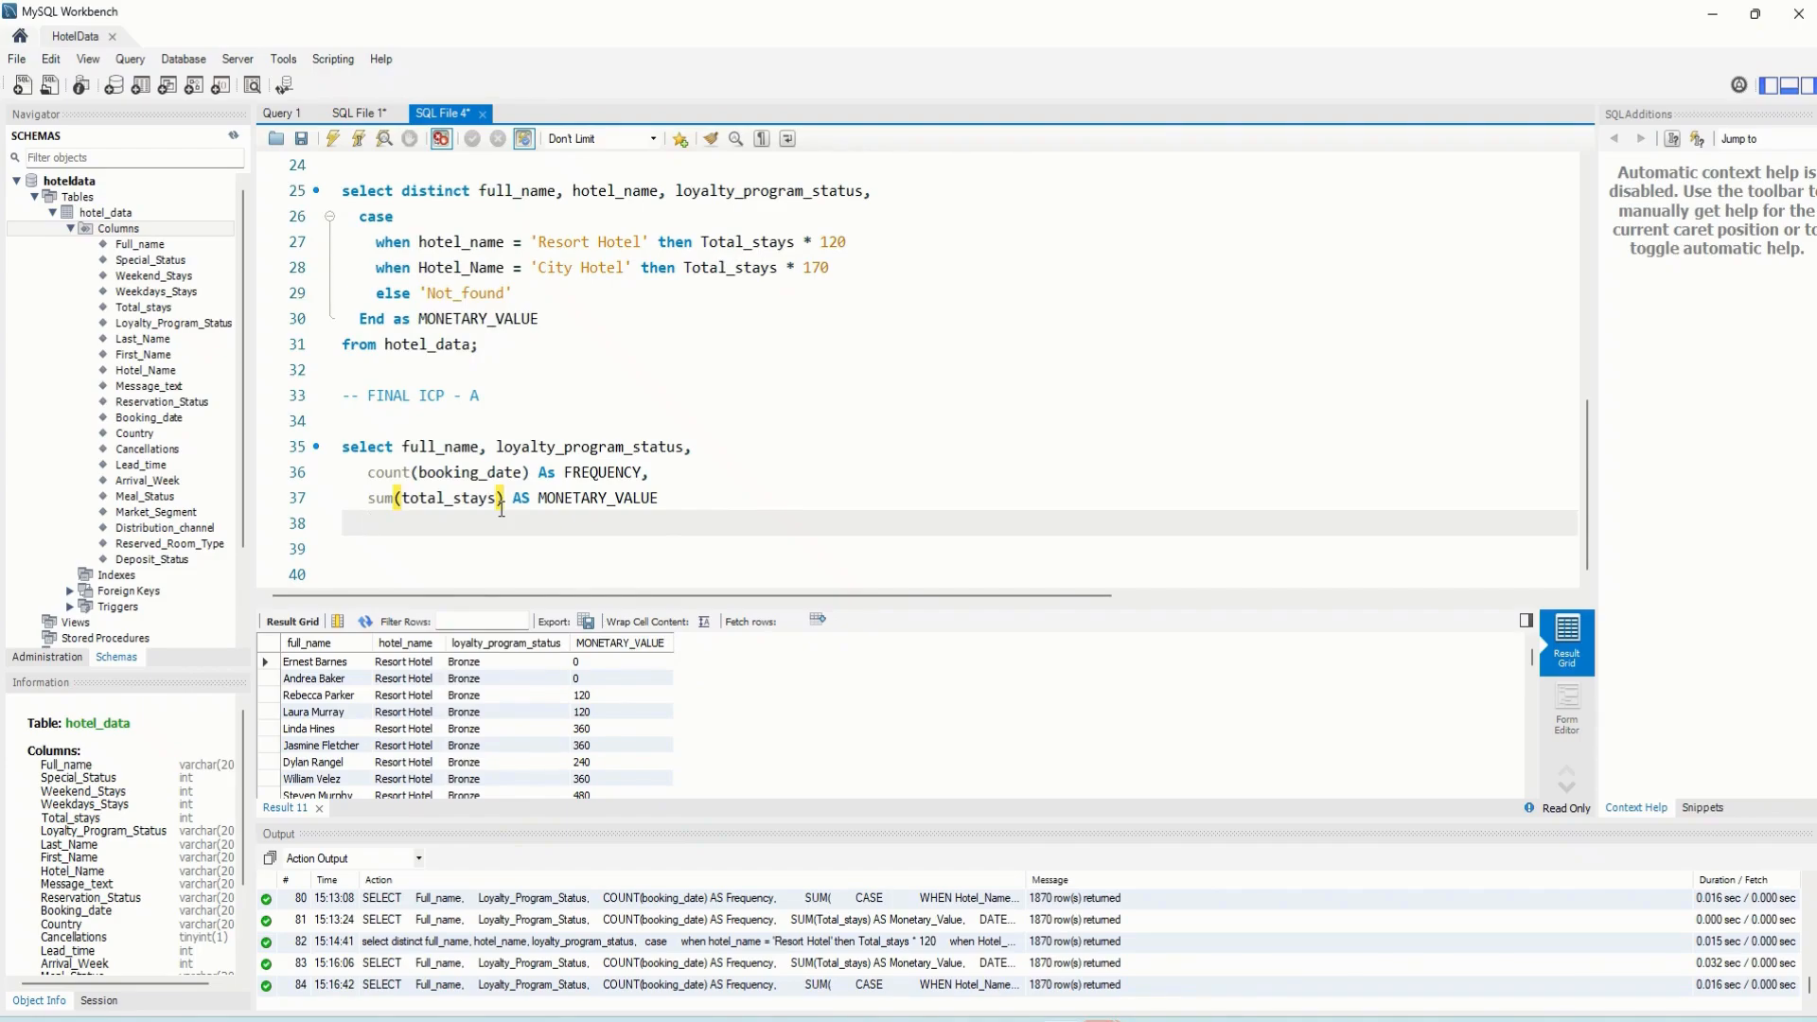
text(DAFF)
key(BackSpace)
key(BackSpace)
key(BackSpace)
key(BackSpace)
key(Caps_Lock)
text(datediff()cur)
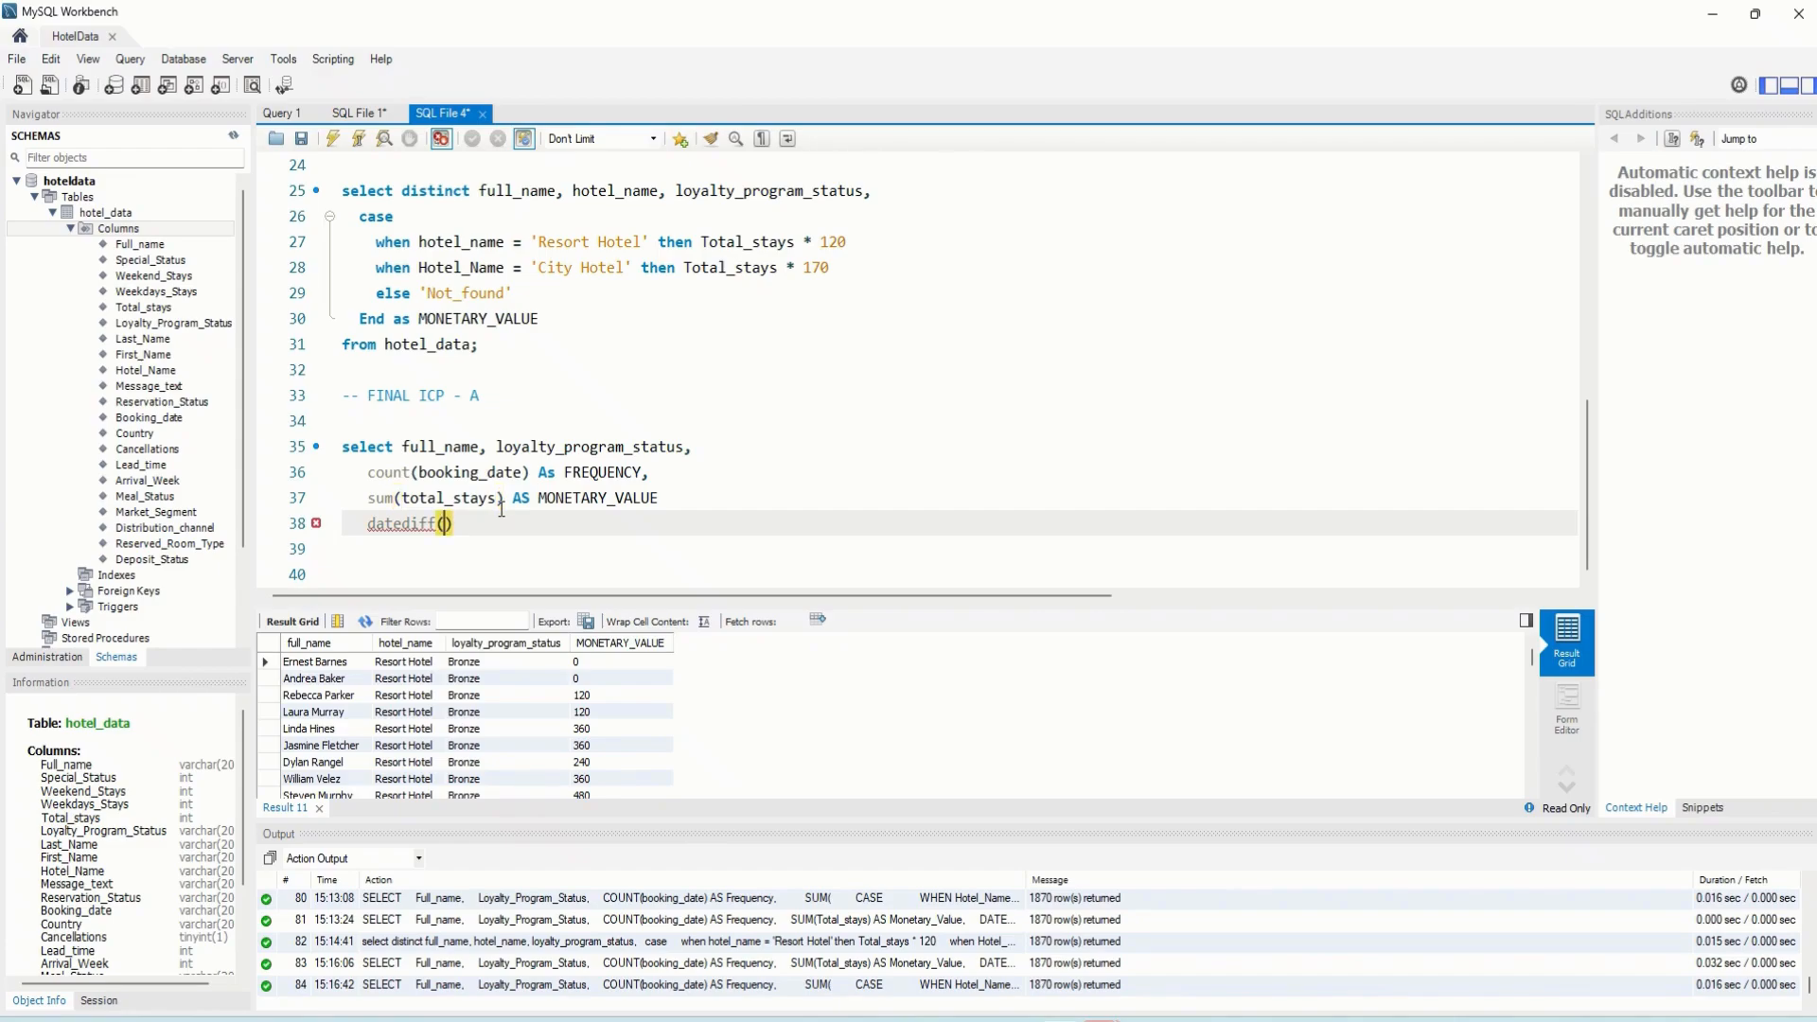
text(date(), maz)
key(BackSpace)
text(x)
text(())
key(Left)
Fill the max function with str_to_date, booking_date, '%d/%m/%Y', following the earlier recency query, and close the datediff parentheses
scroll(571, 384, up, 6)
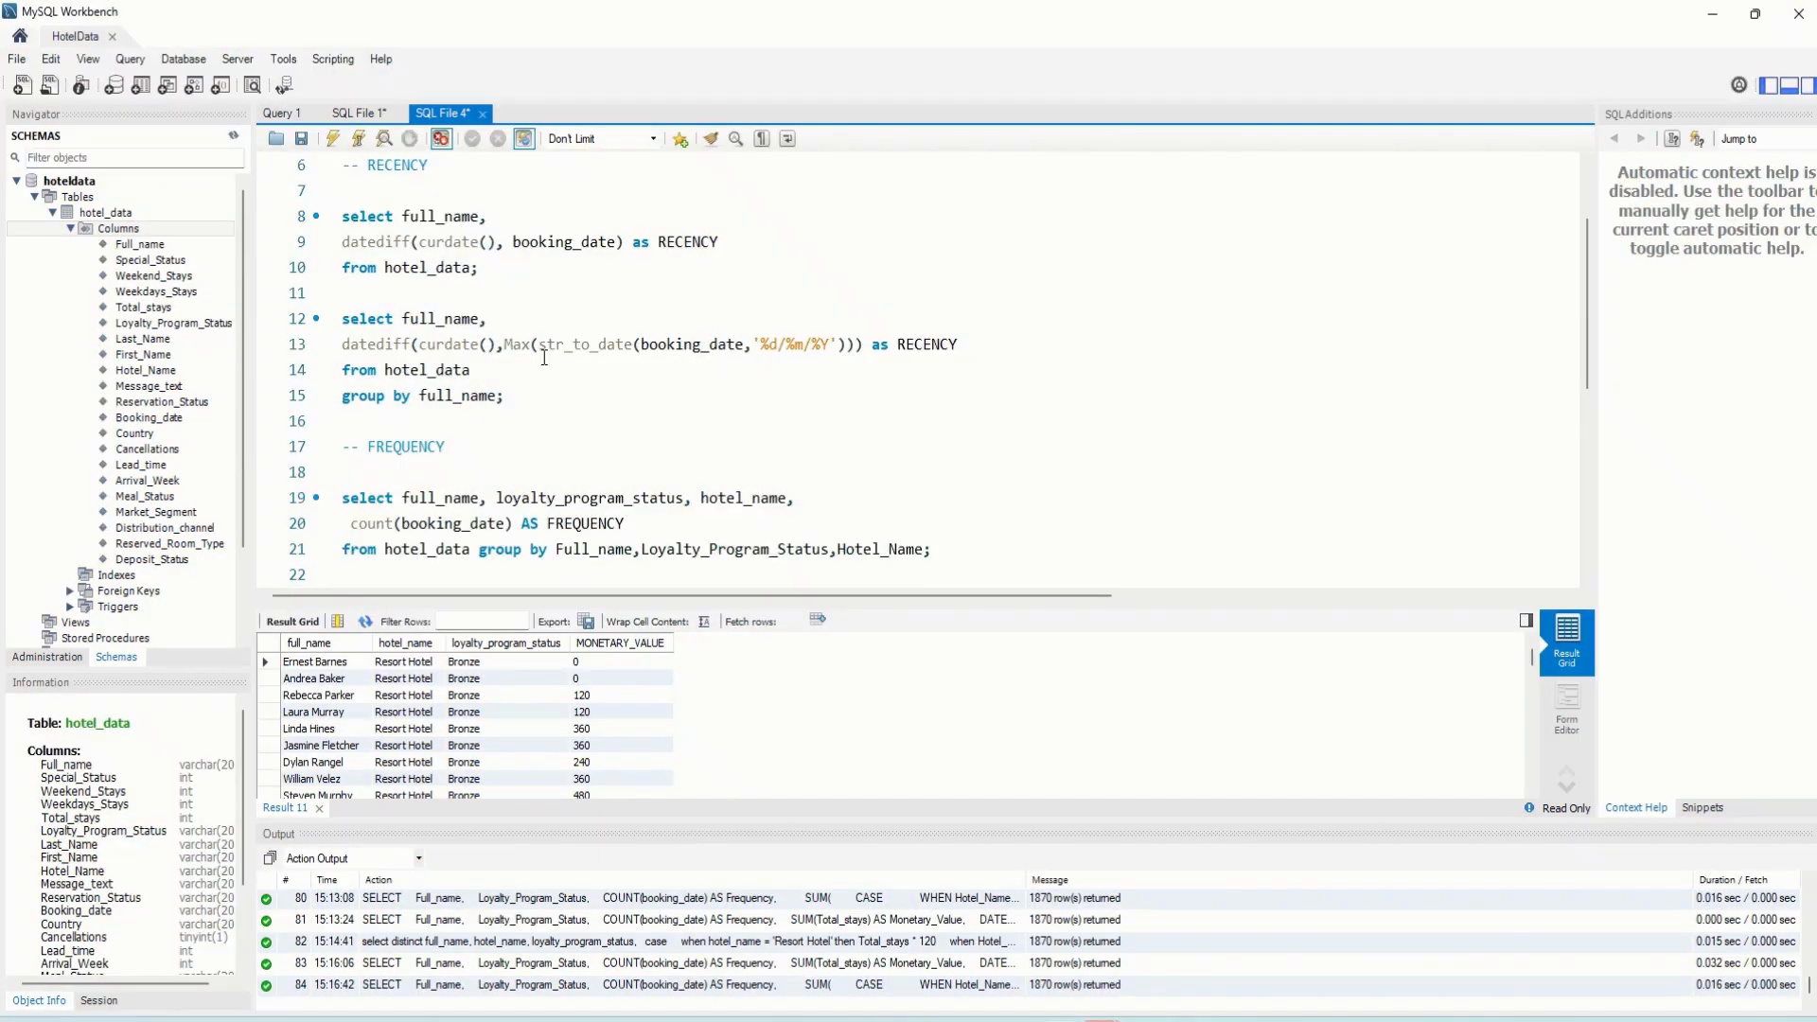
scroll(606, 348, down, 6)
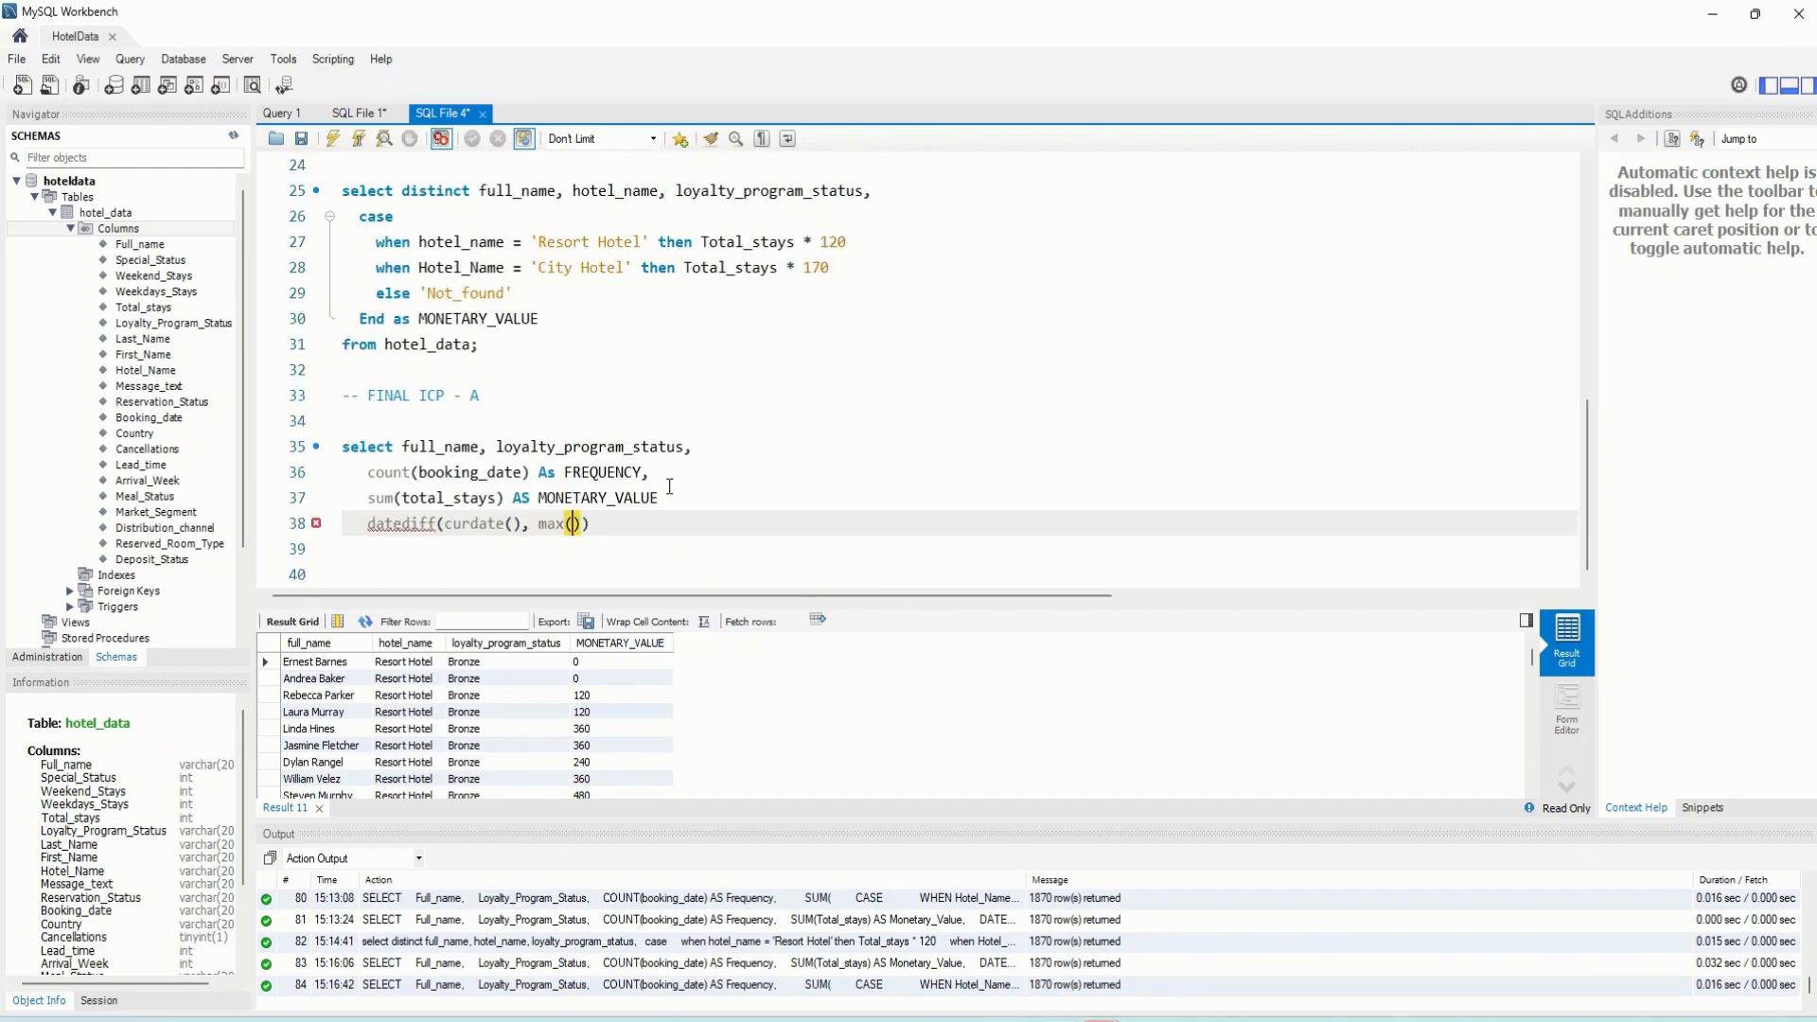
text(s)
scroll(669, 486, up, 5)
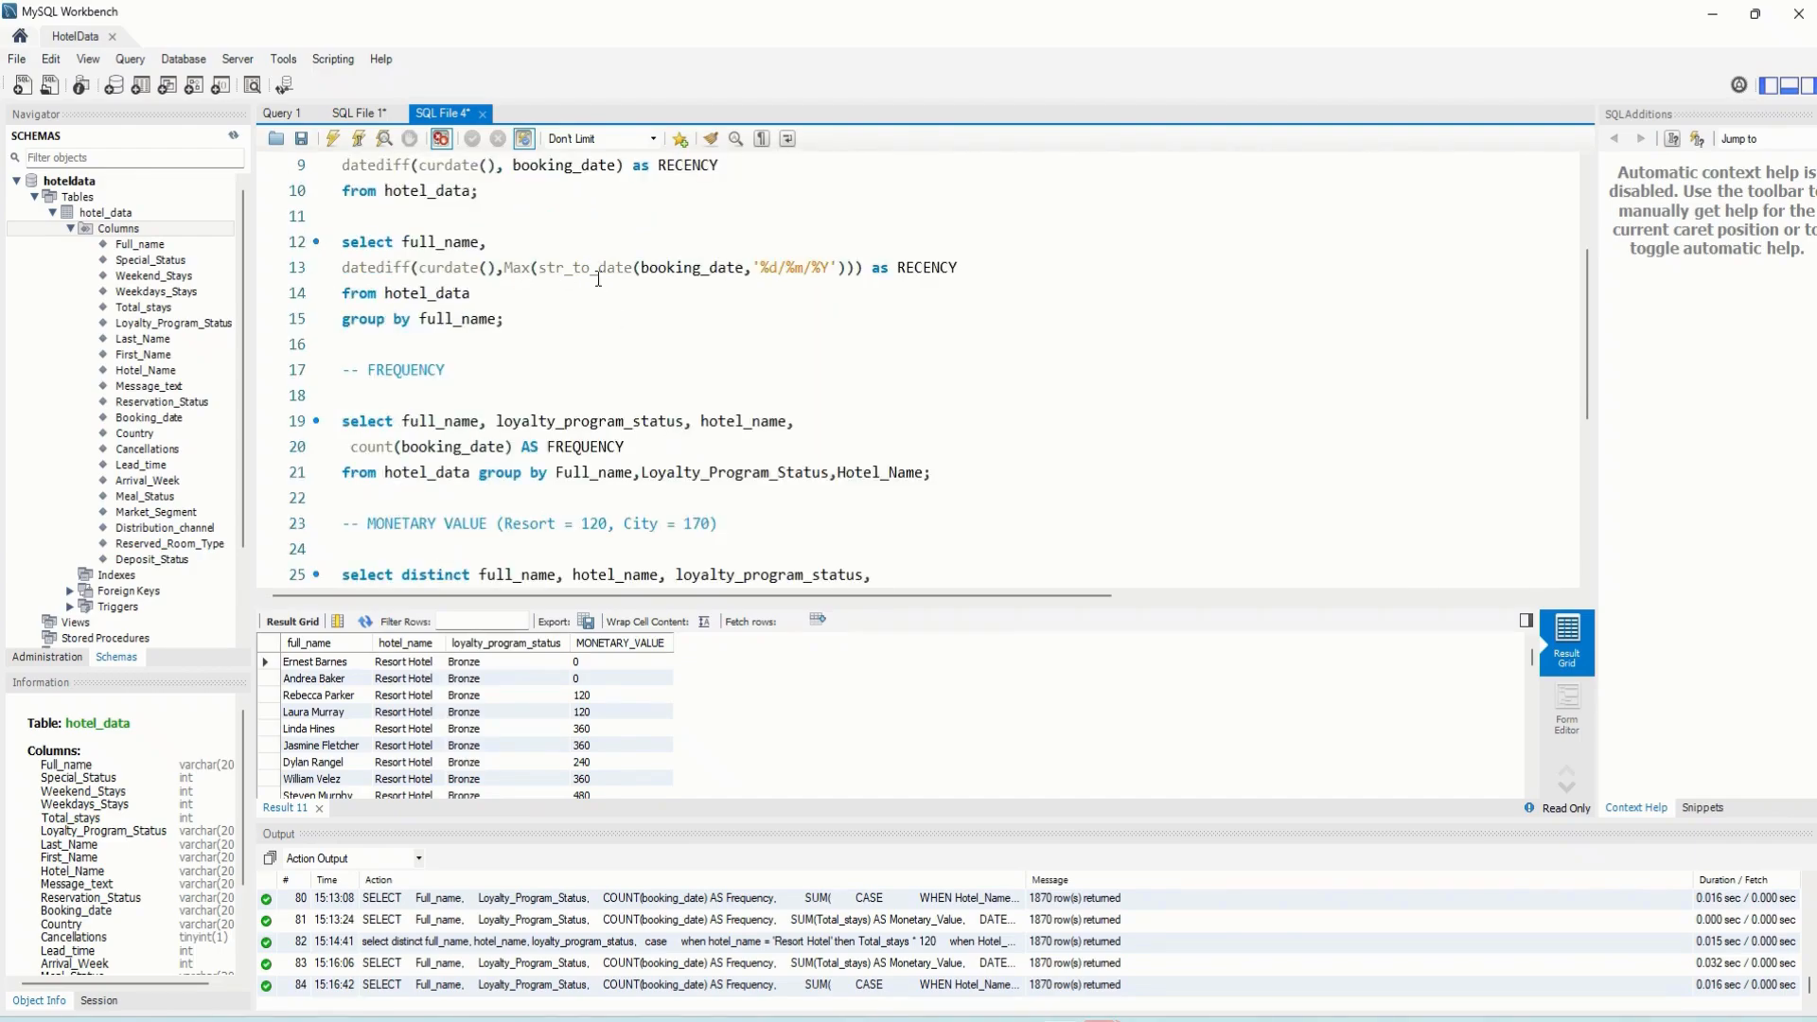
scroll(598, 279, down, 5)
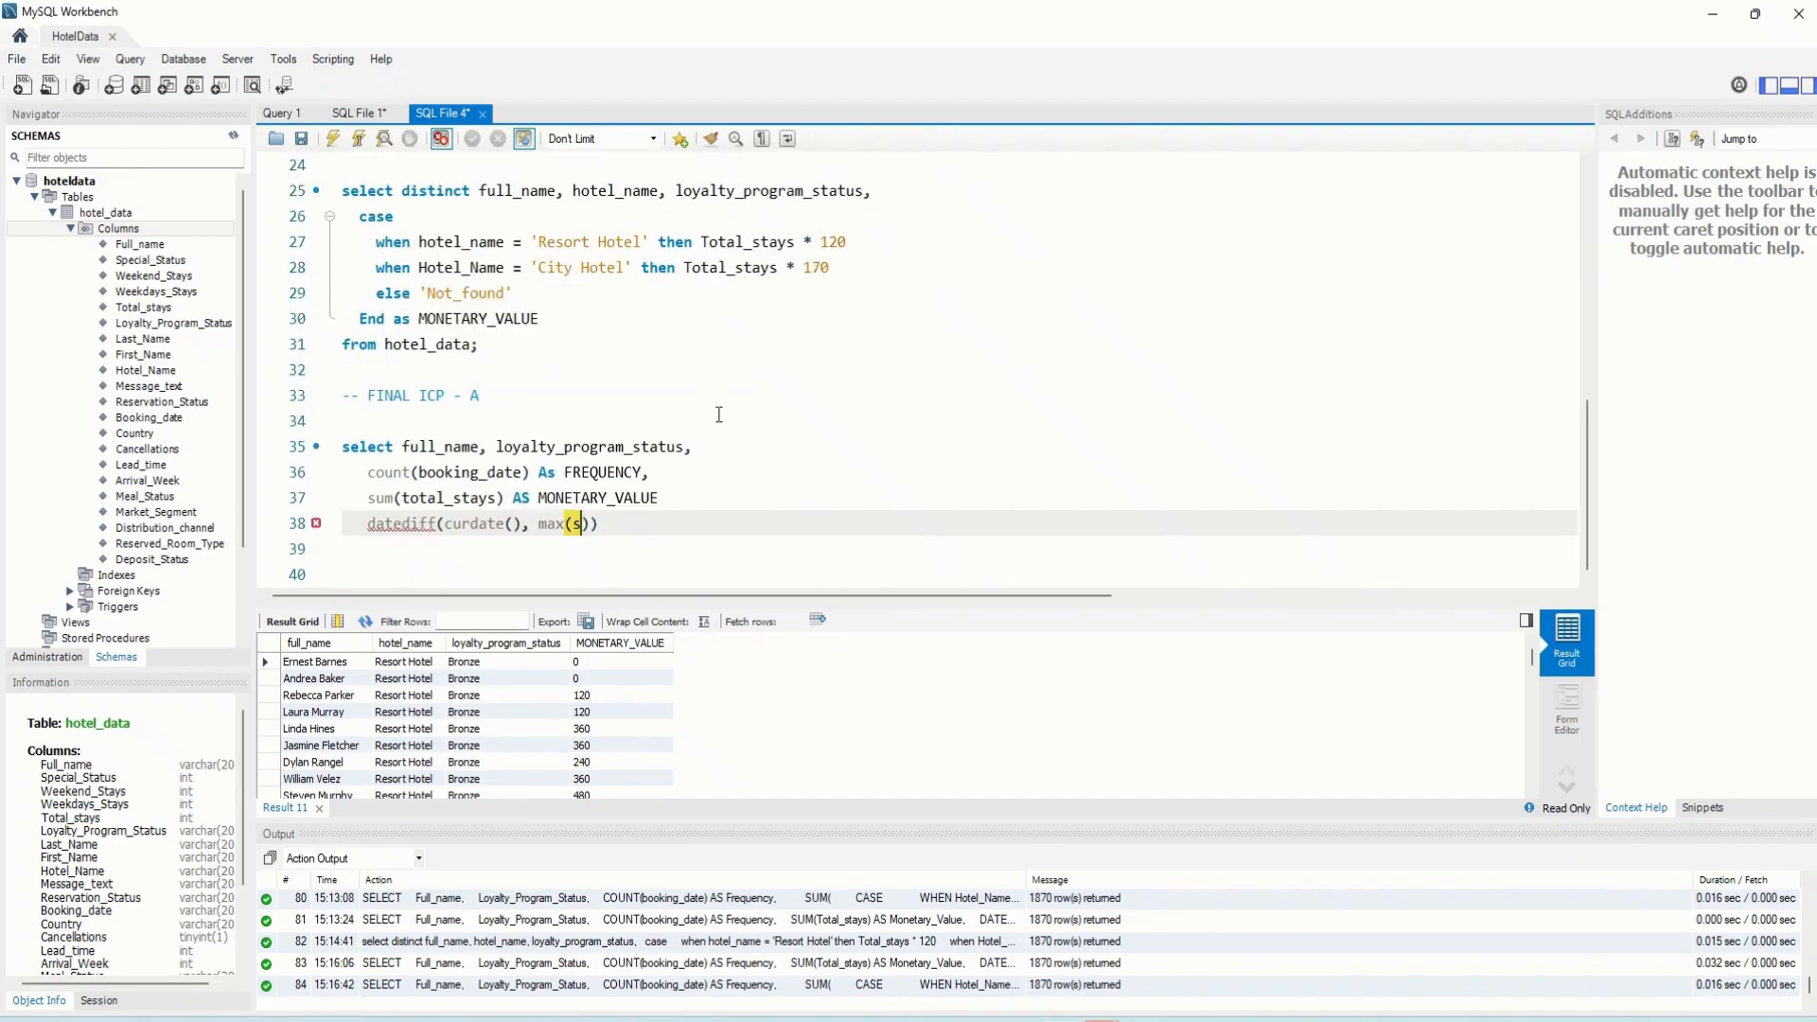
text(tr_to_date, booking_date)
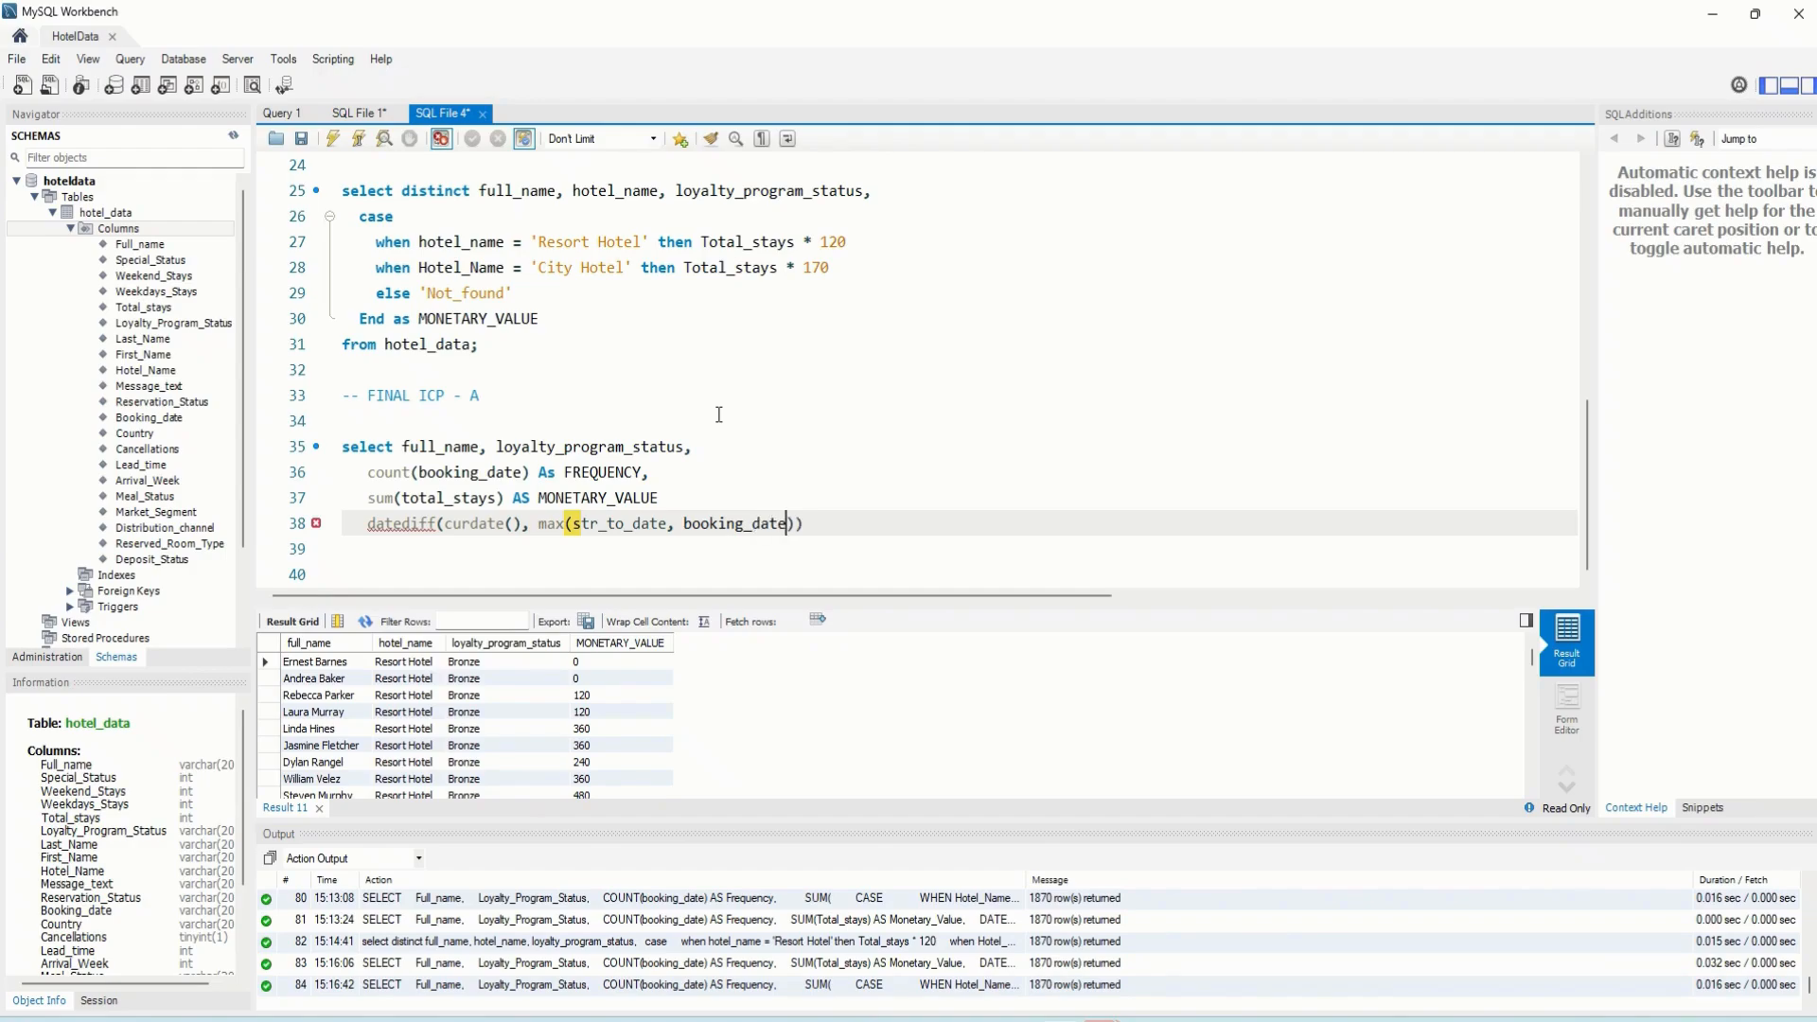
text(, '%d)
text(/%mo)
key(BackSpace)
text(/%Y')))
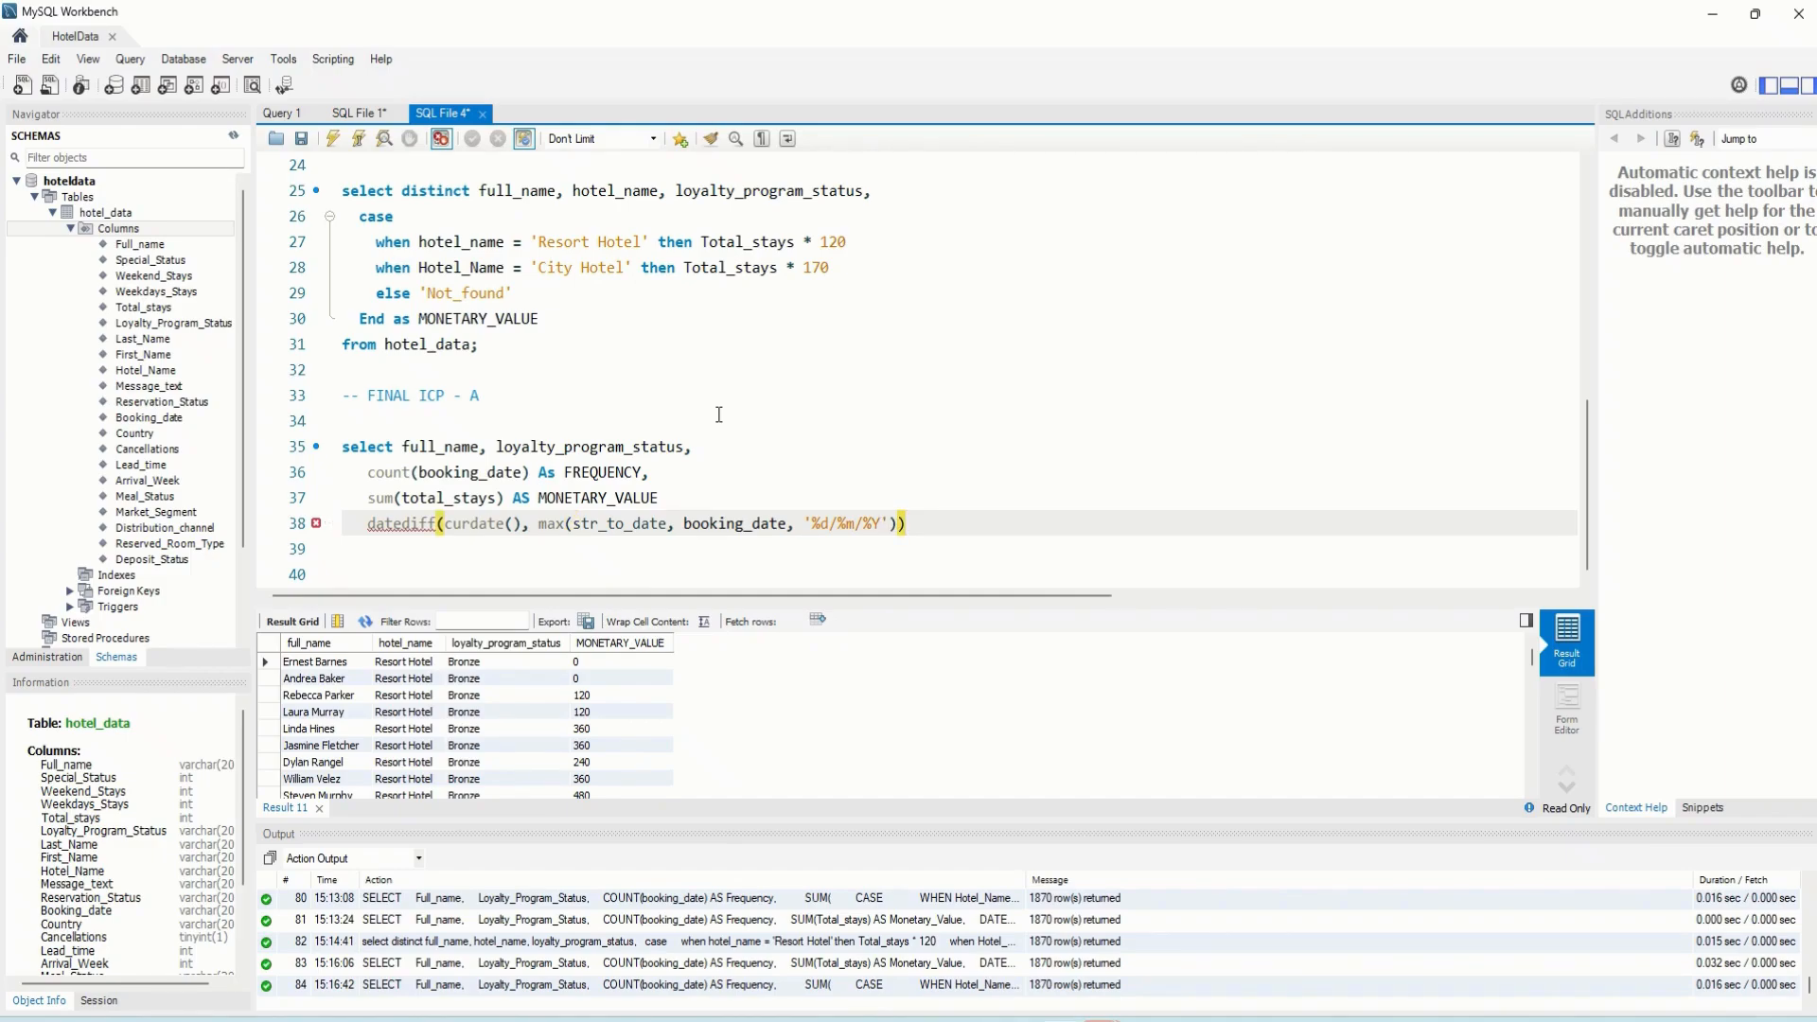
text())
Give the datediff expression the alias AS RECENCY and begin a new line below it
click(929, 519)
text(,)
key(BackSpace)
text(AS)
key(Caps_Lock)
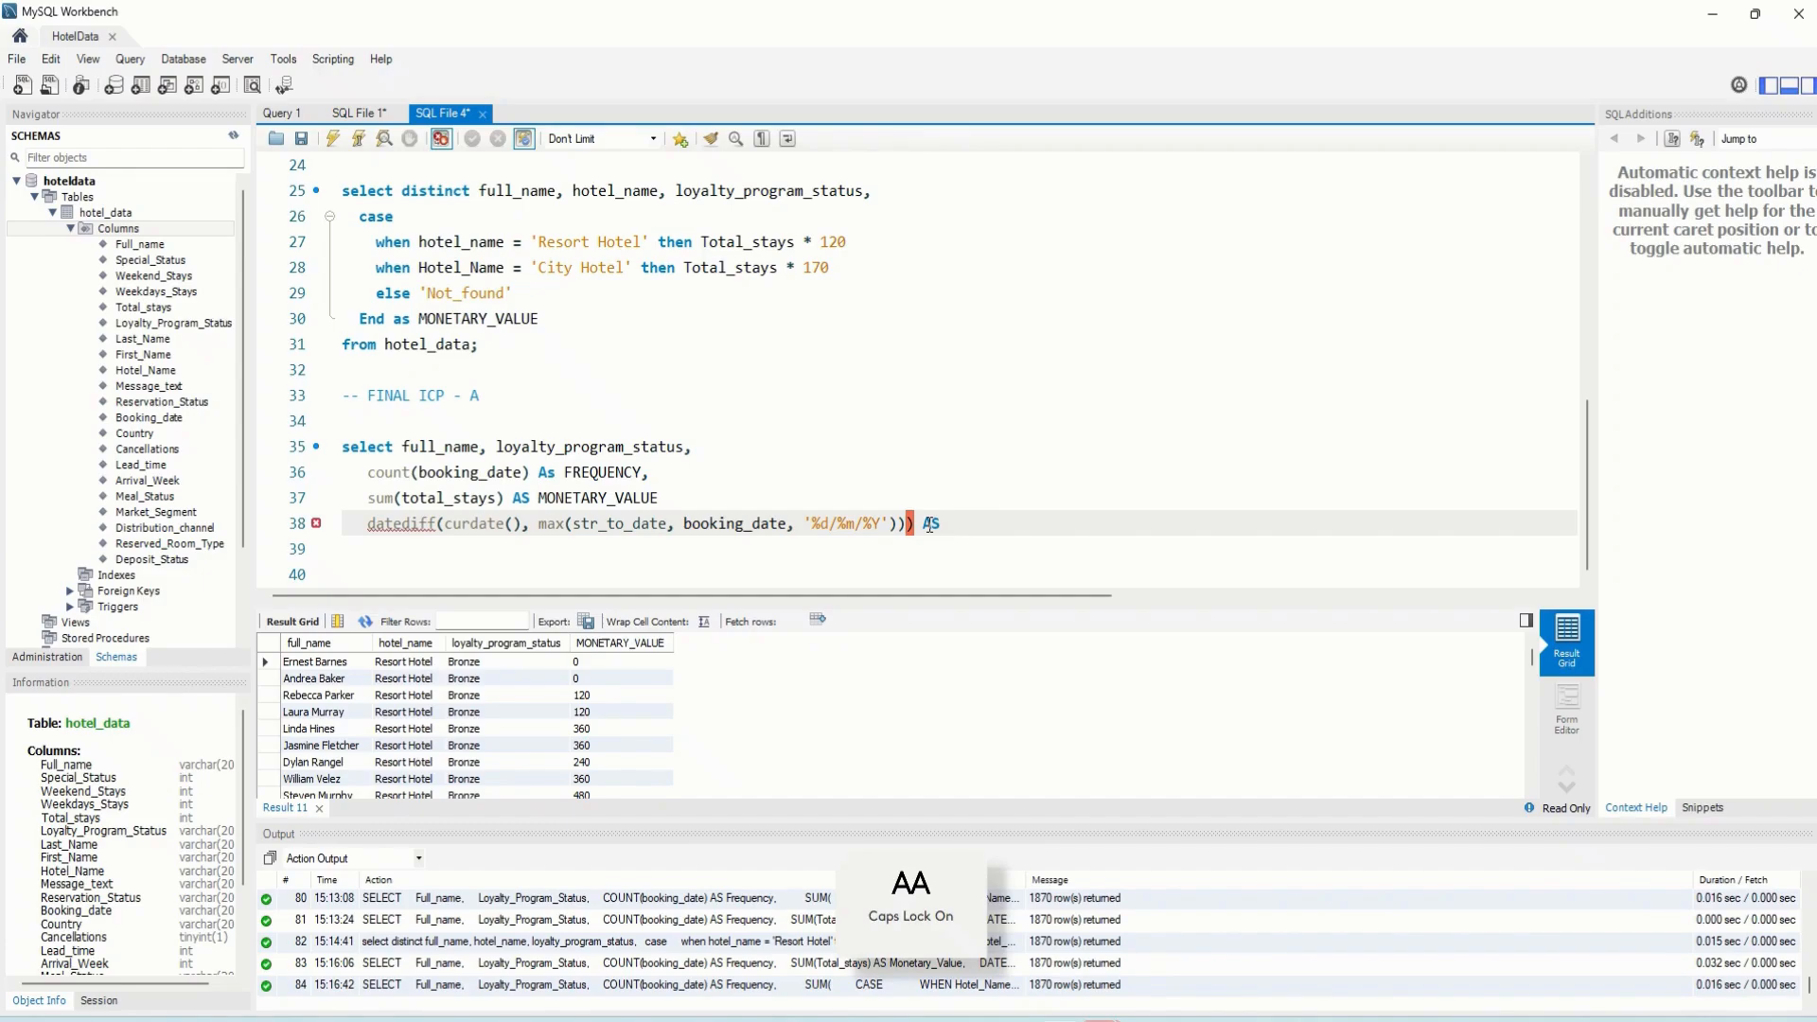
text(MONE)
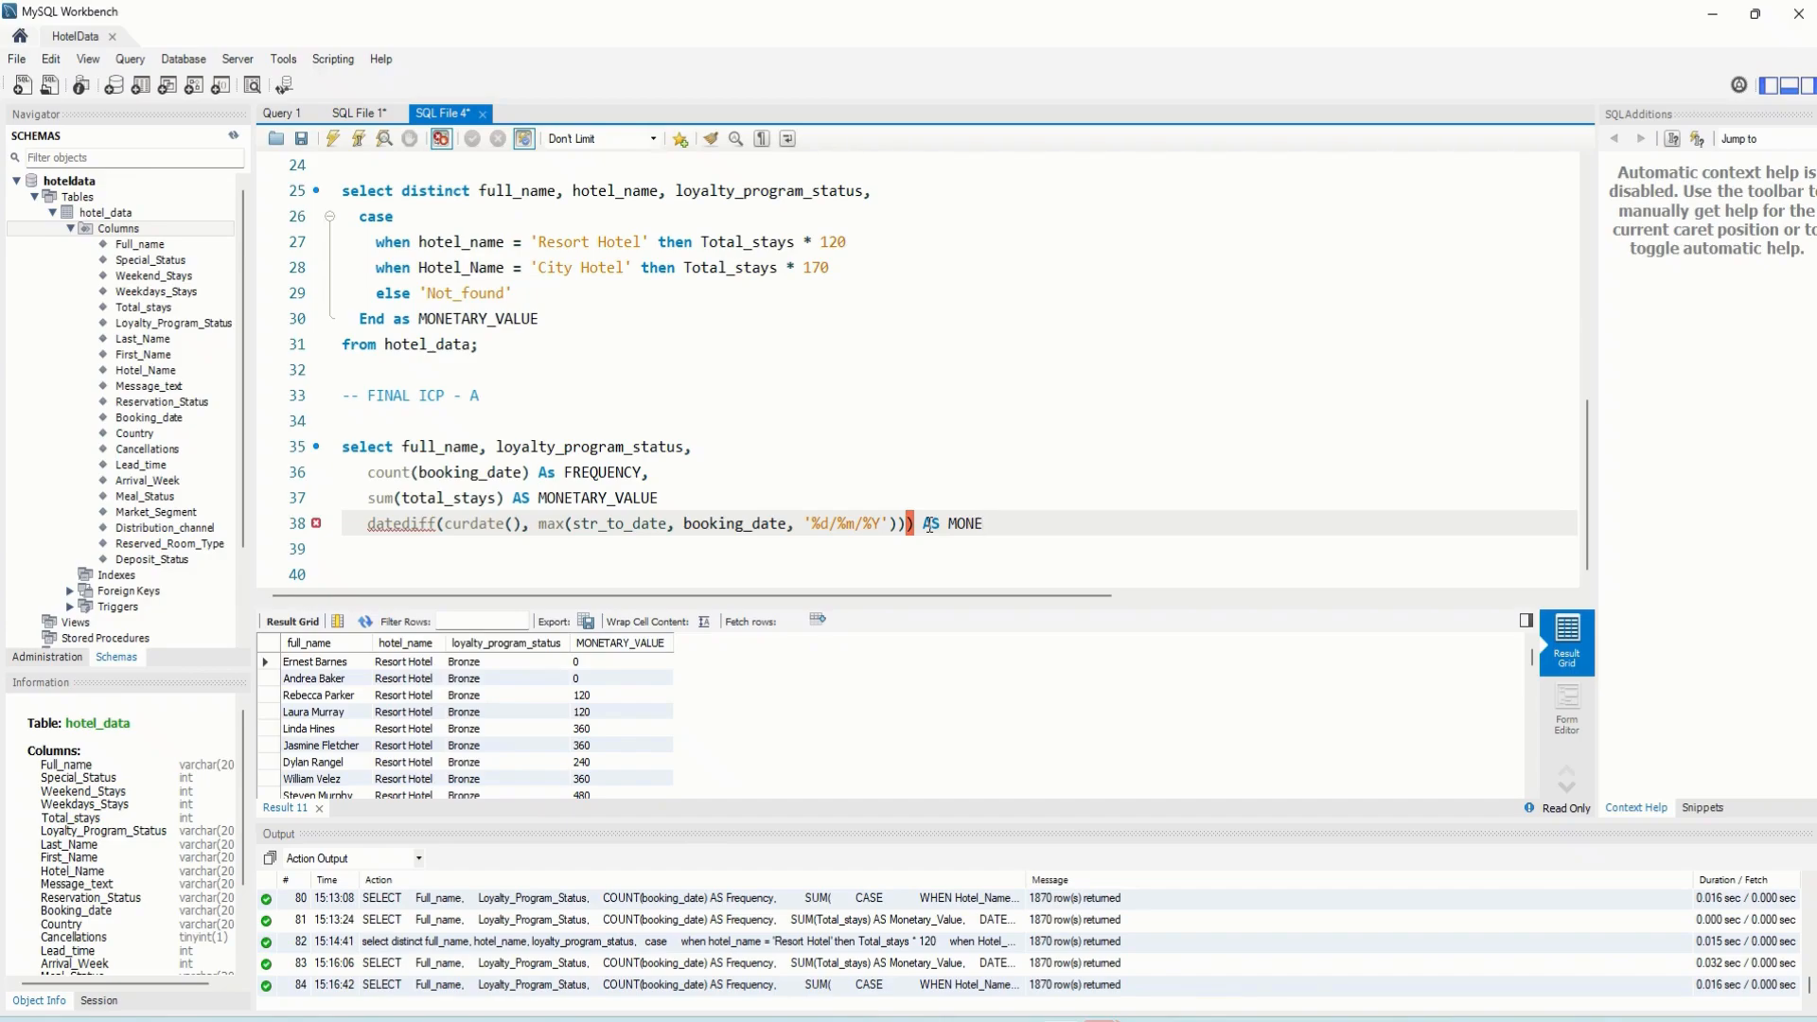
key(BackSpace)
key(BackSpace)
key(BackSpace)
key(BackSpace)
text(RECENCY)
key(Return)
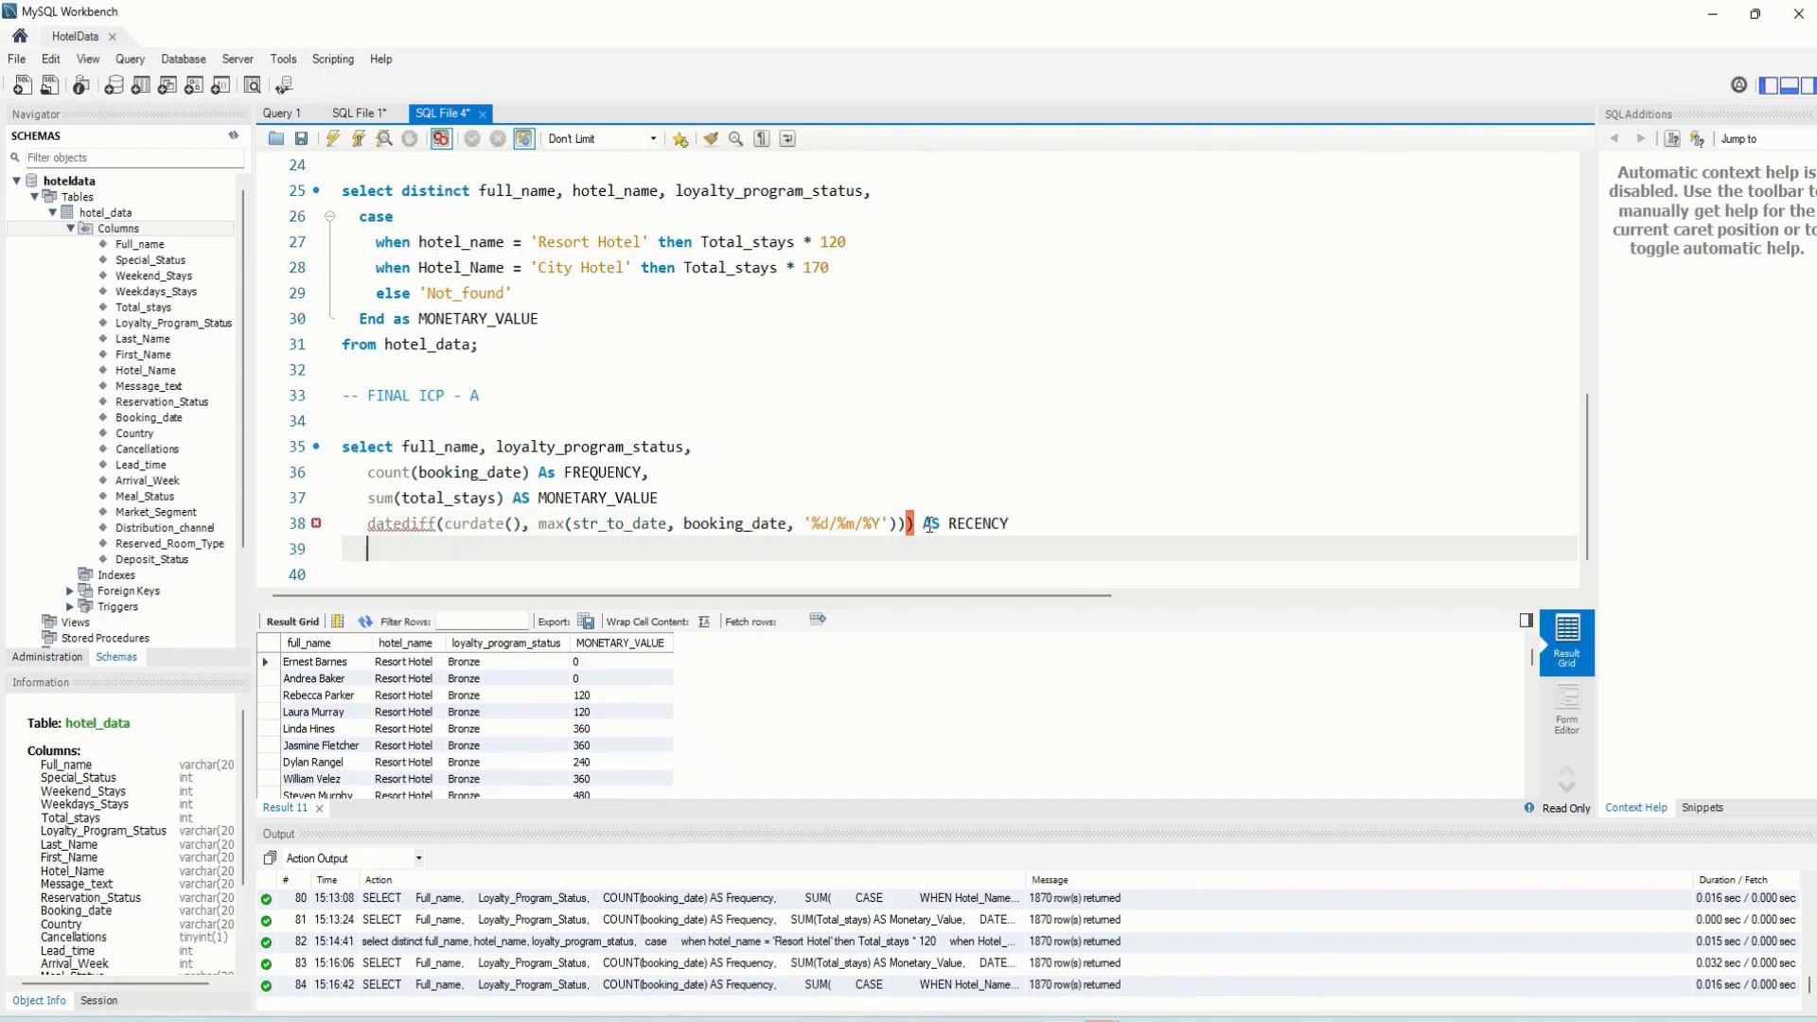
Add the clause From hotel_data; below the RECENCY column
key(Caps_Lock)
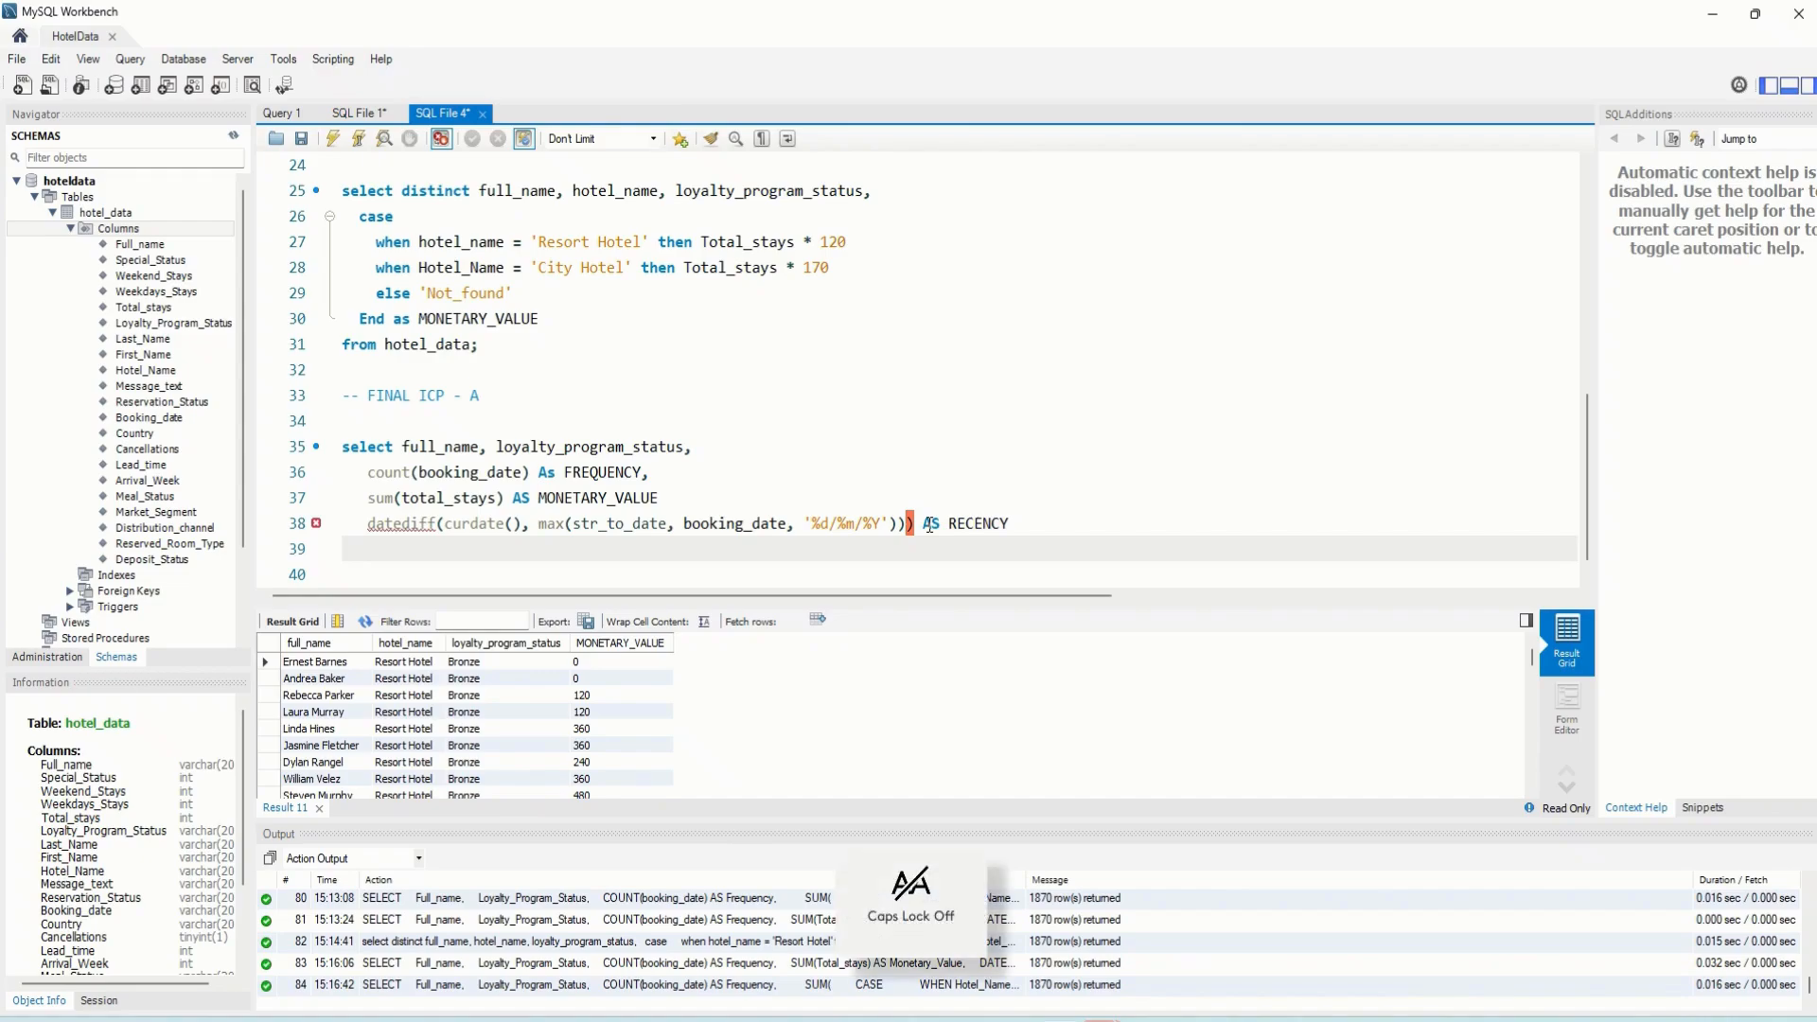
text(Fro)
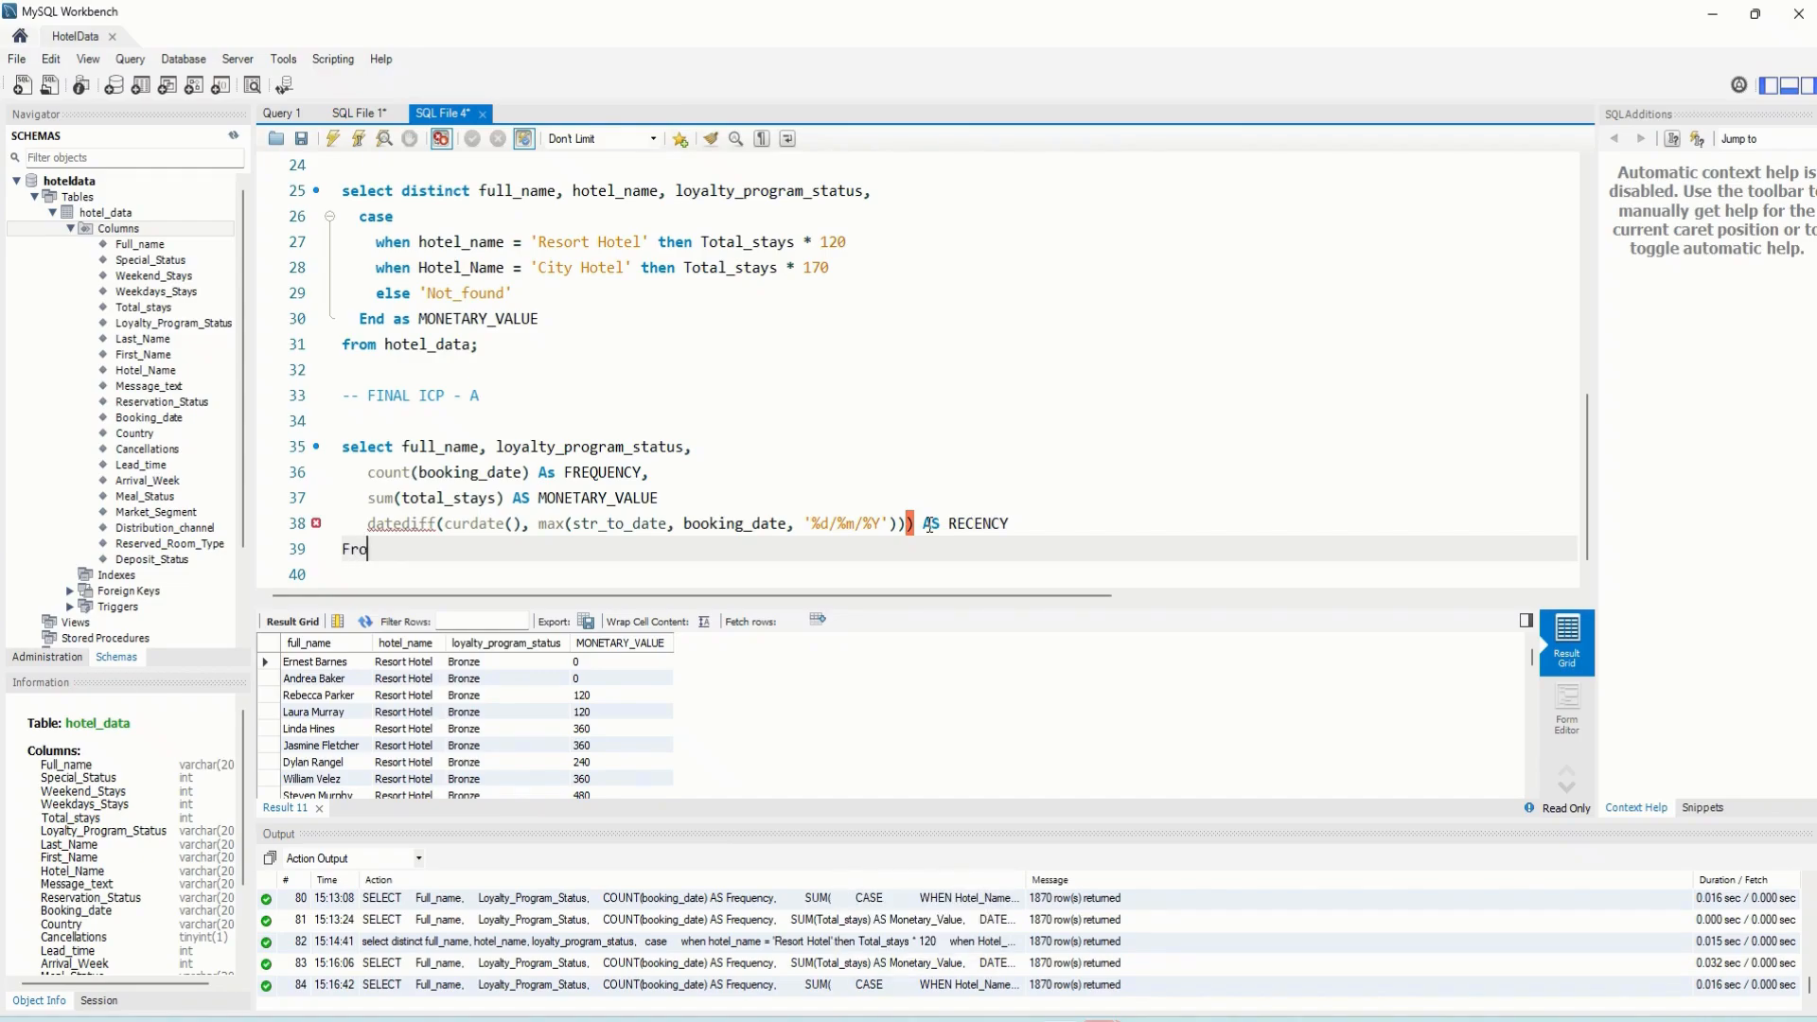
text(m hotel_date)
key(BackSpace)
text(a;)
key(Left)
Add group by full_name, loyalty_program_status after hotel_data, ahead of the closing semicolon
text(groub)
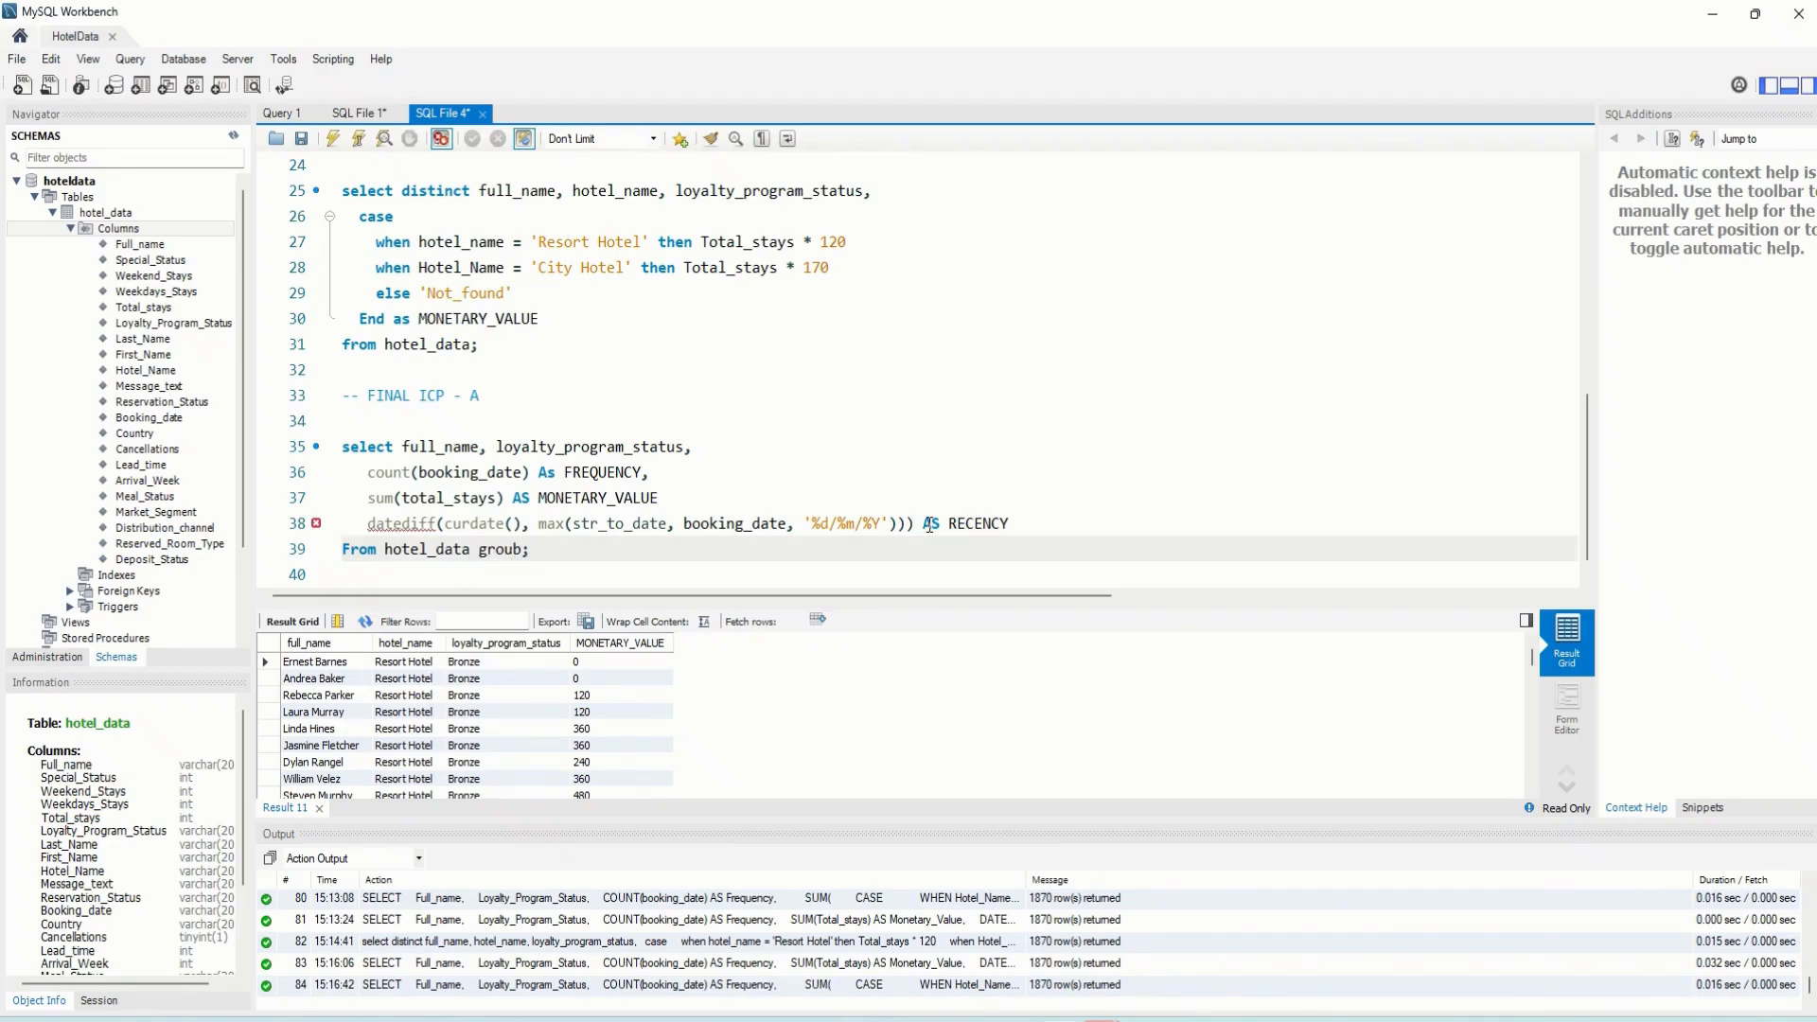
key(BackSpace)
text(p by full_name, loyta)
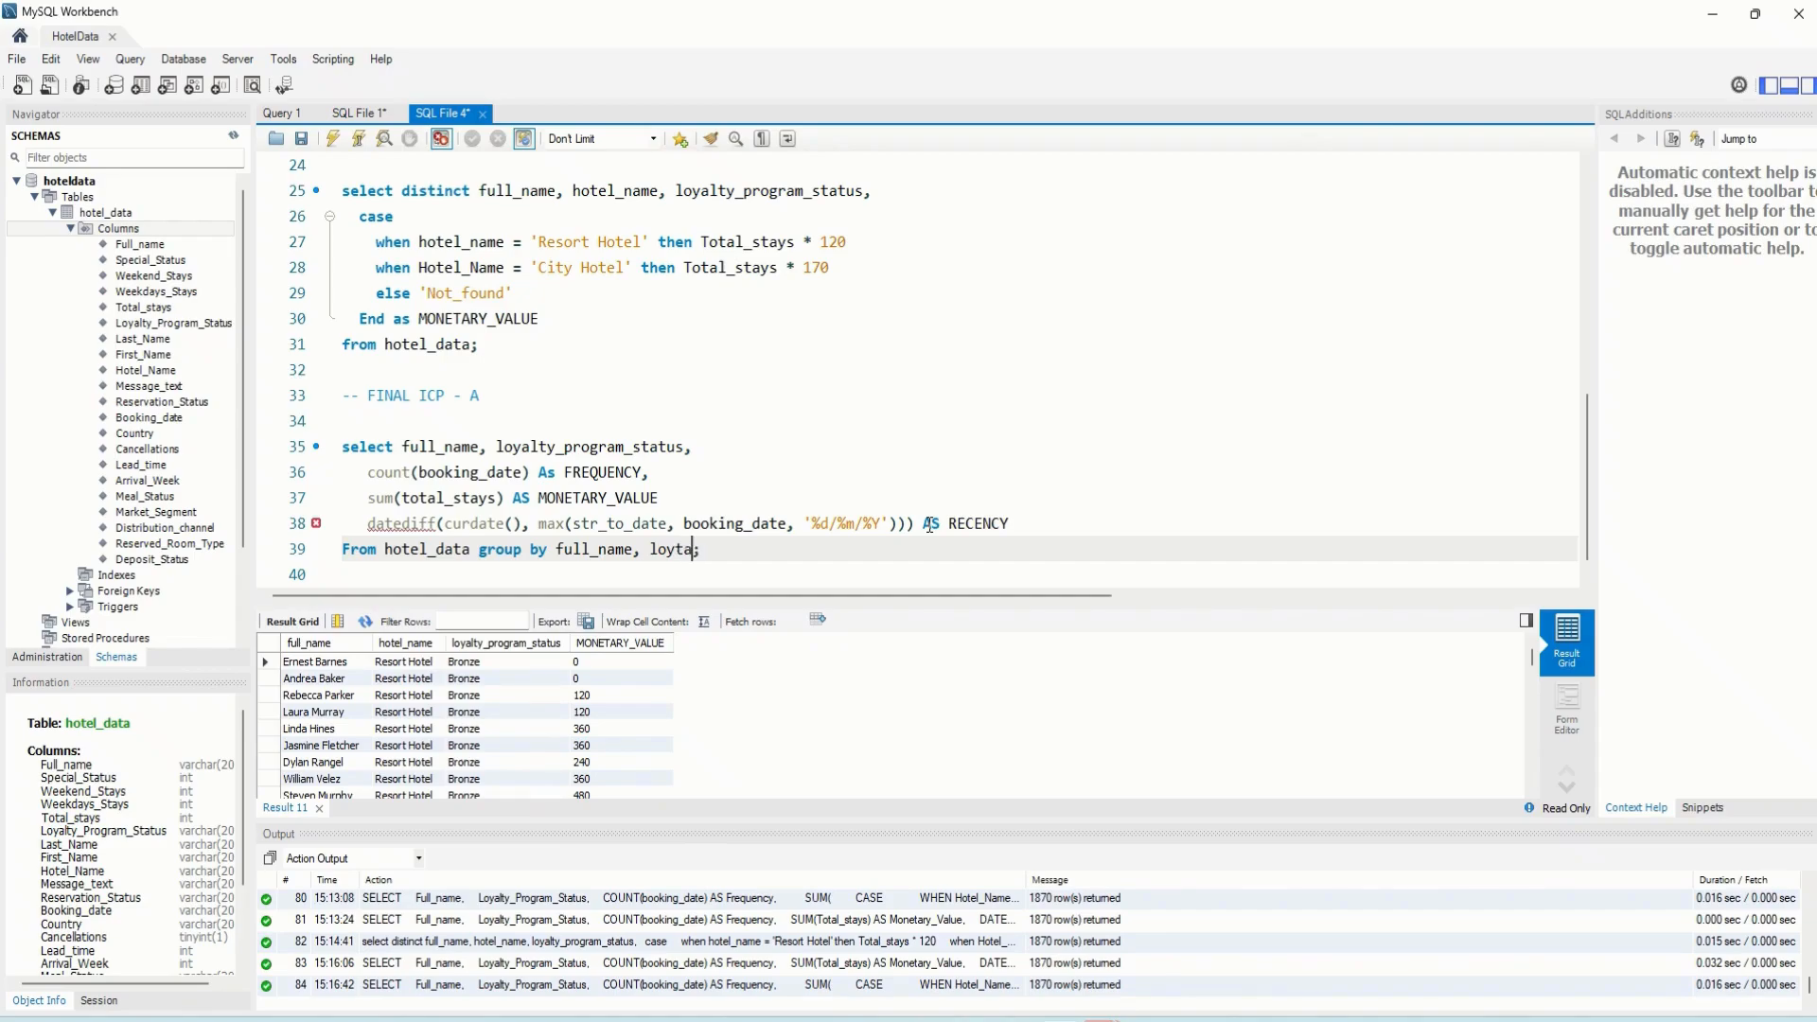
key(BackSpace)
key(BackSpace)
text(alty_grogram)
key(BackSpace)
key(BackSpace)
key(BackSpace)
key(BackSpace)
key(BackSpace)
key(BackSpace)
key(BackSpace)
text(program_status)
key(End)
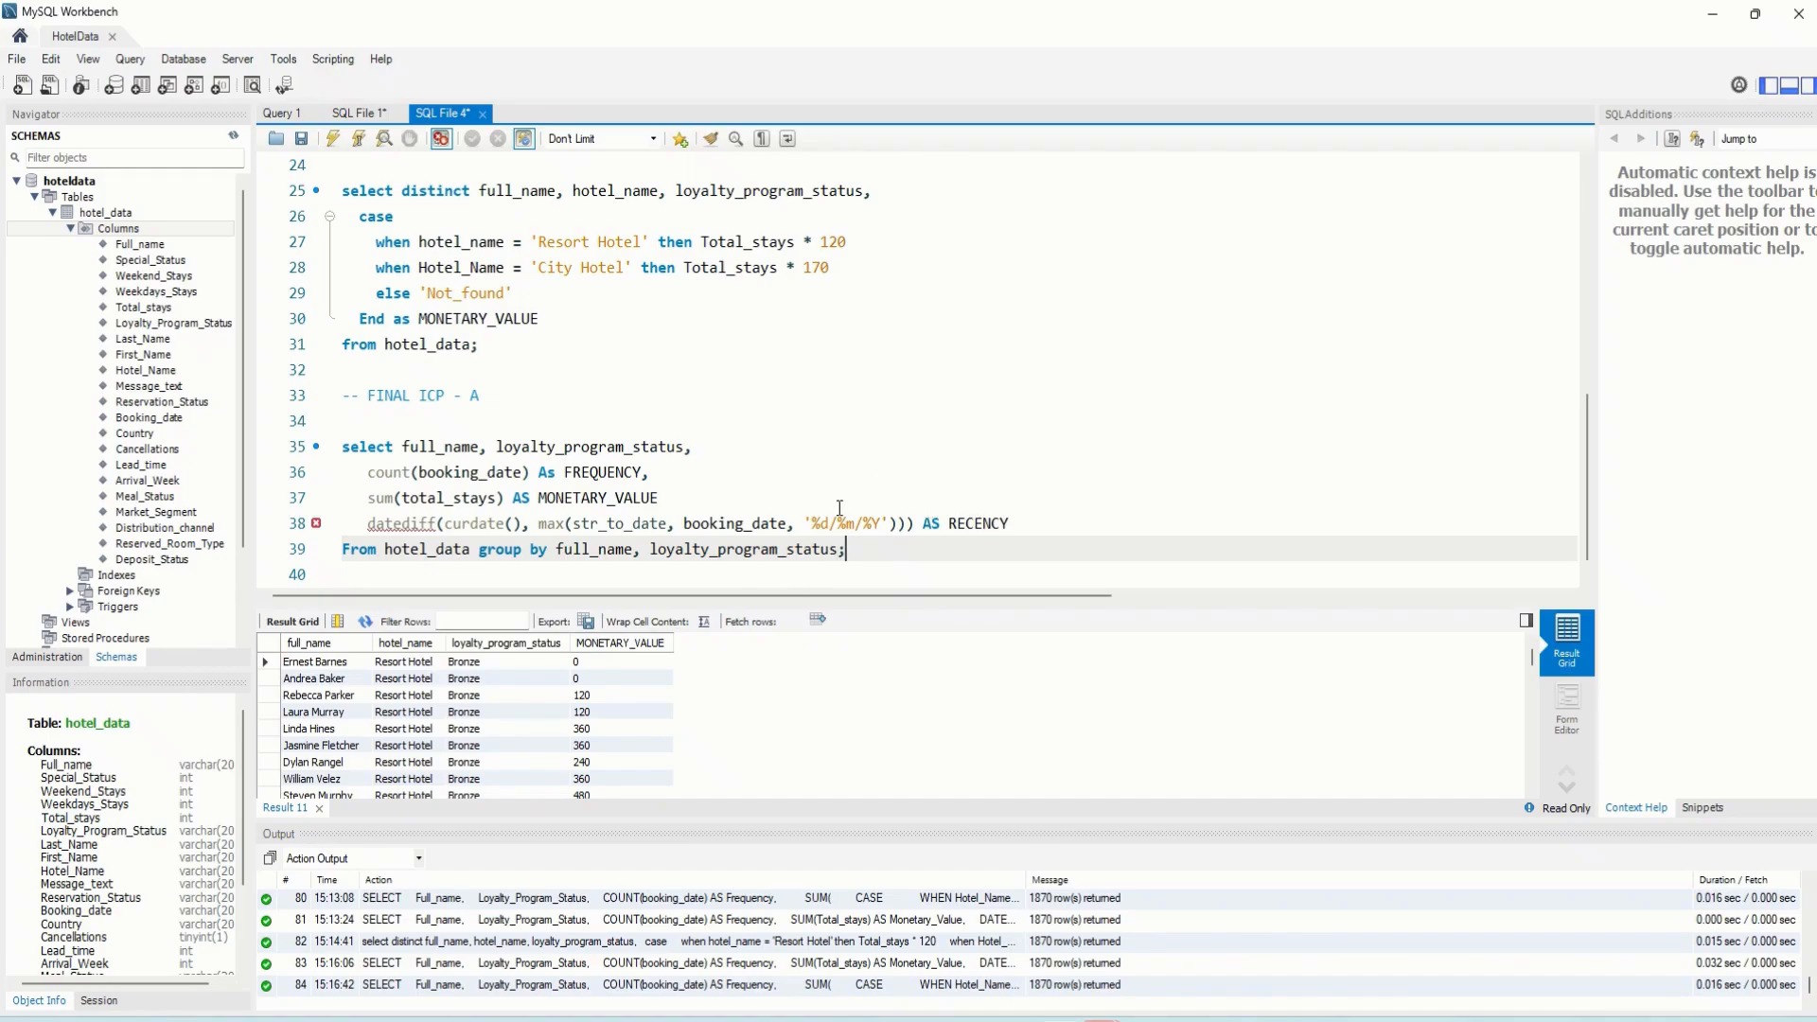
Select the whole FINAL ICP - A query, from its select line through its group by line, and execute it
click(395, 523)
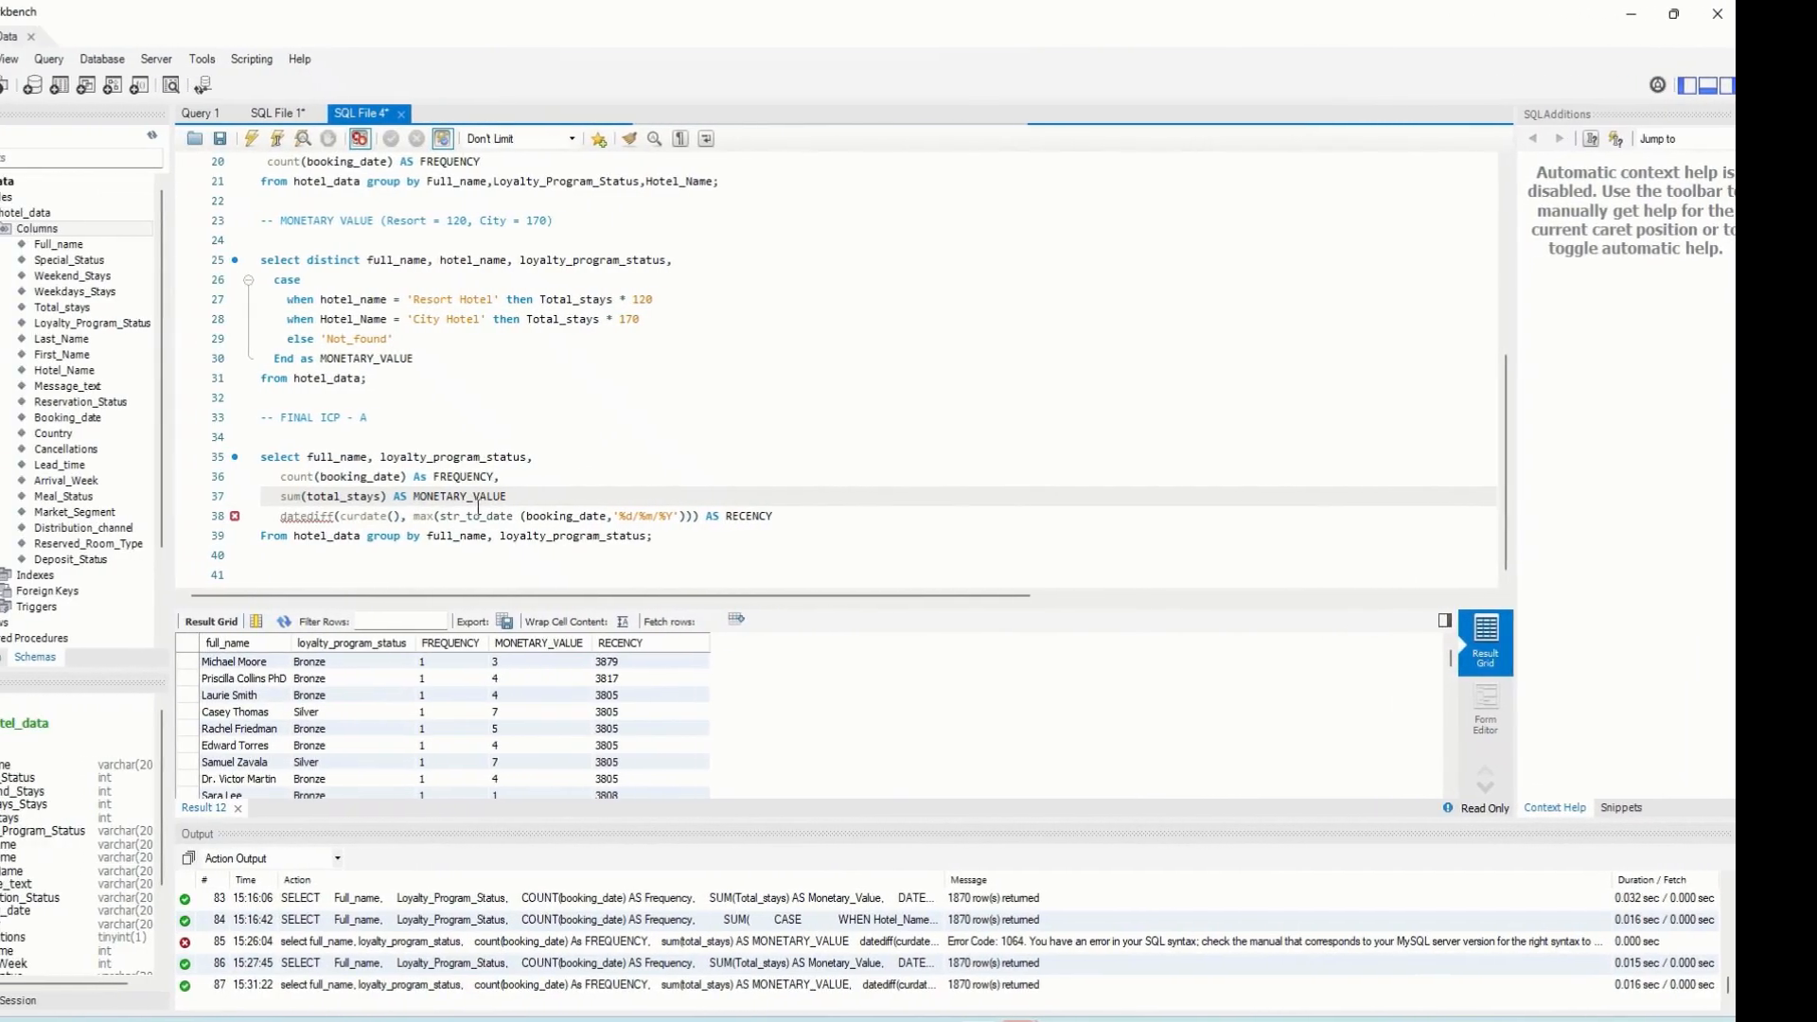
click(745, 536)
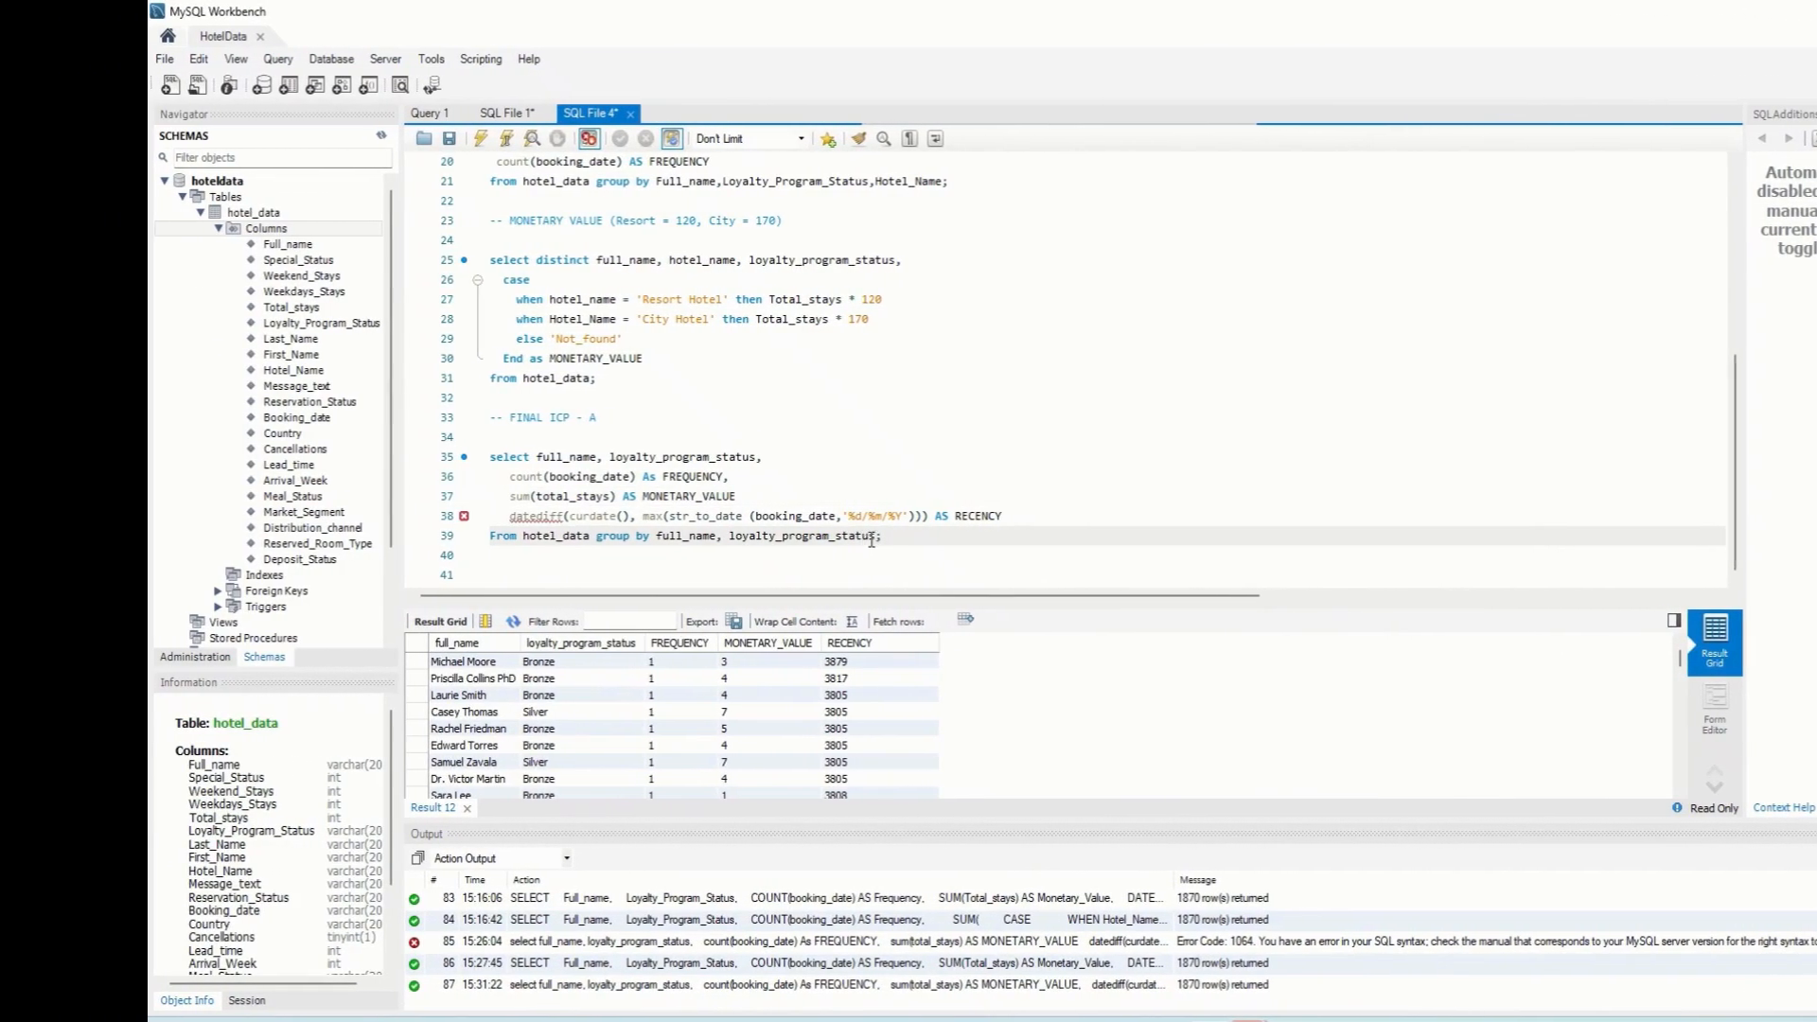
drag(888, 536, 492, 457)
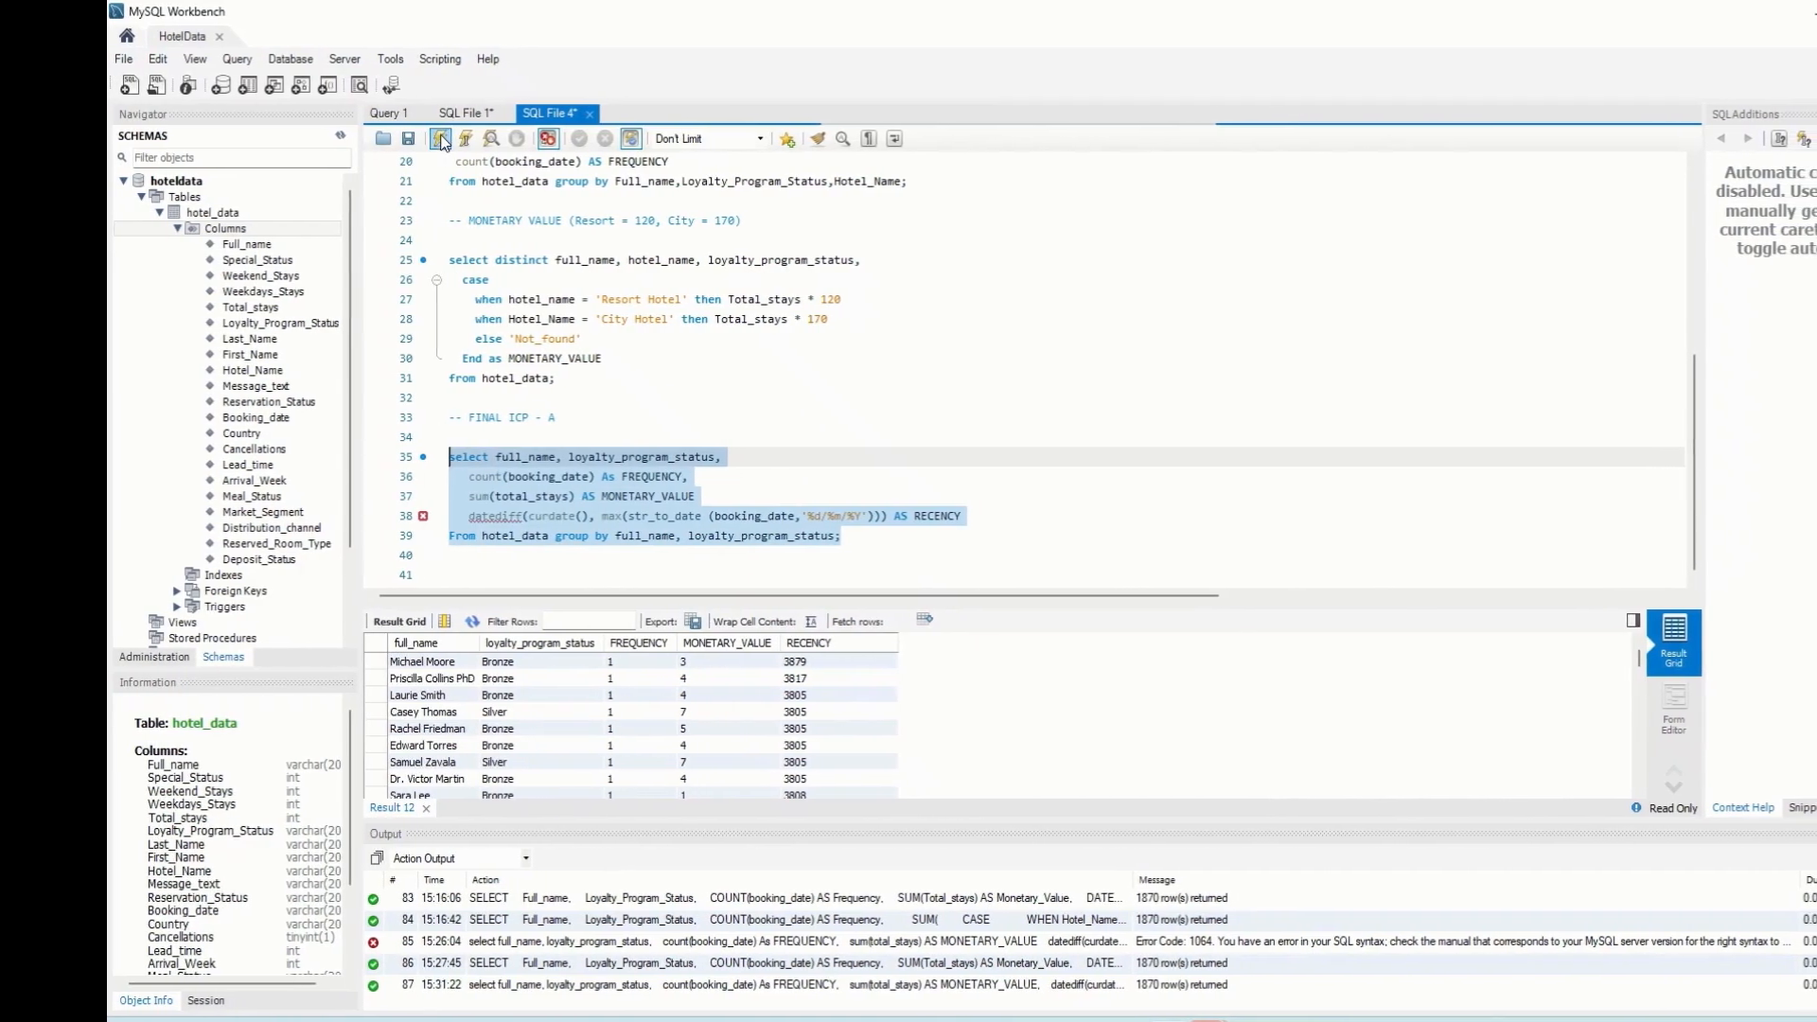
click(484, 139)
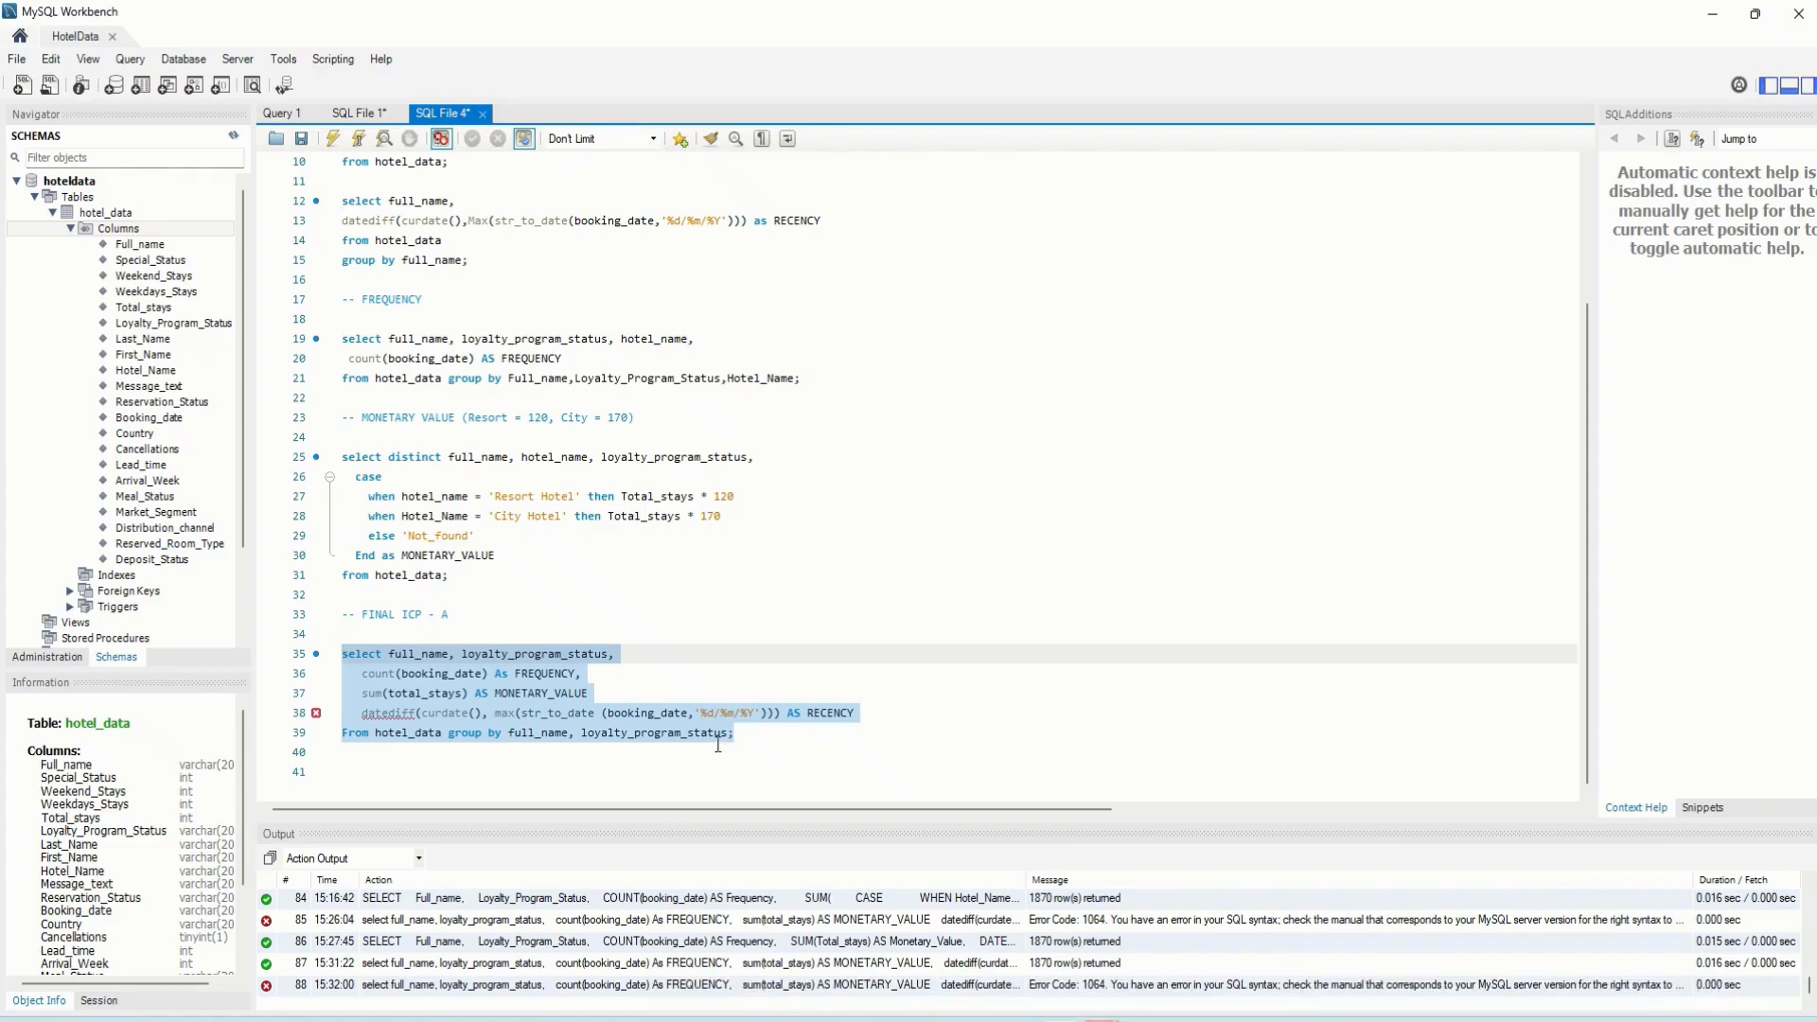
Inspect the flagged datediff line and add the missing comma after the MONETARY_VALUE alias in the FINAL ICP - A query
click(747, 754)
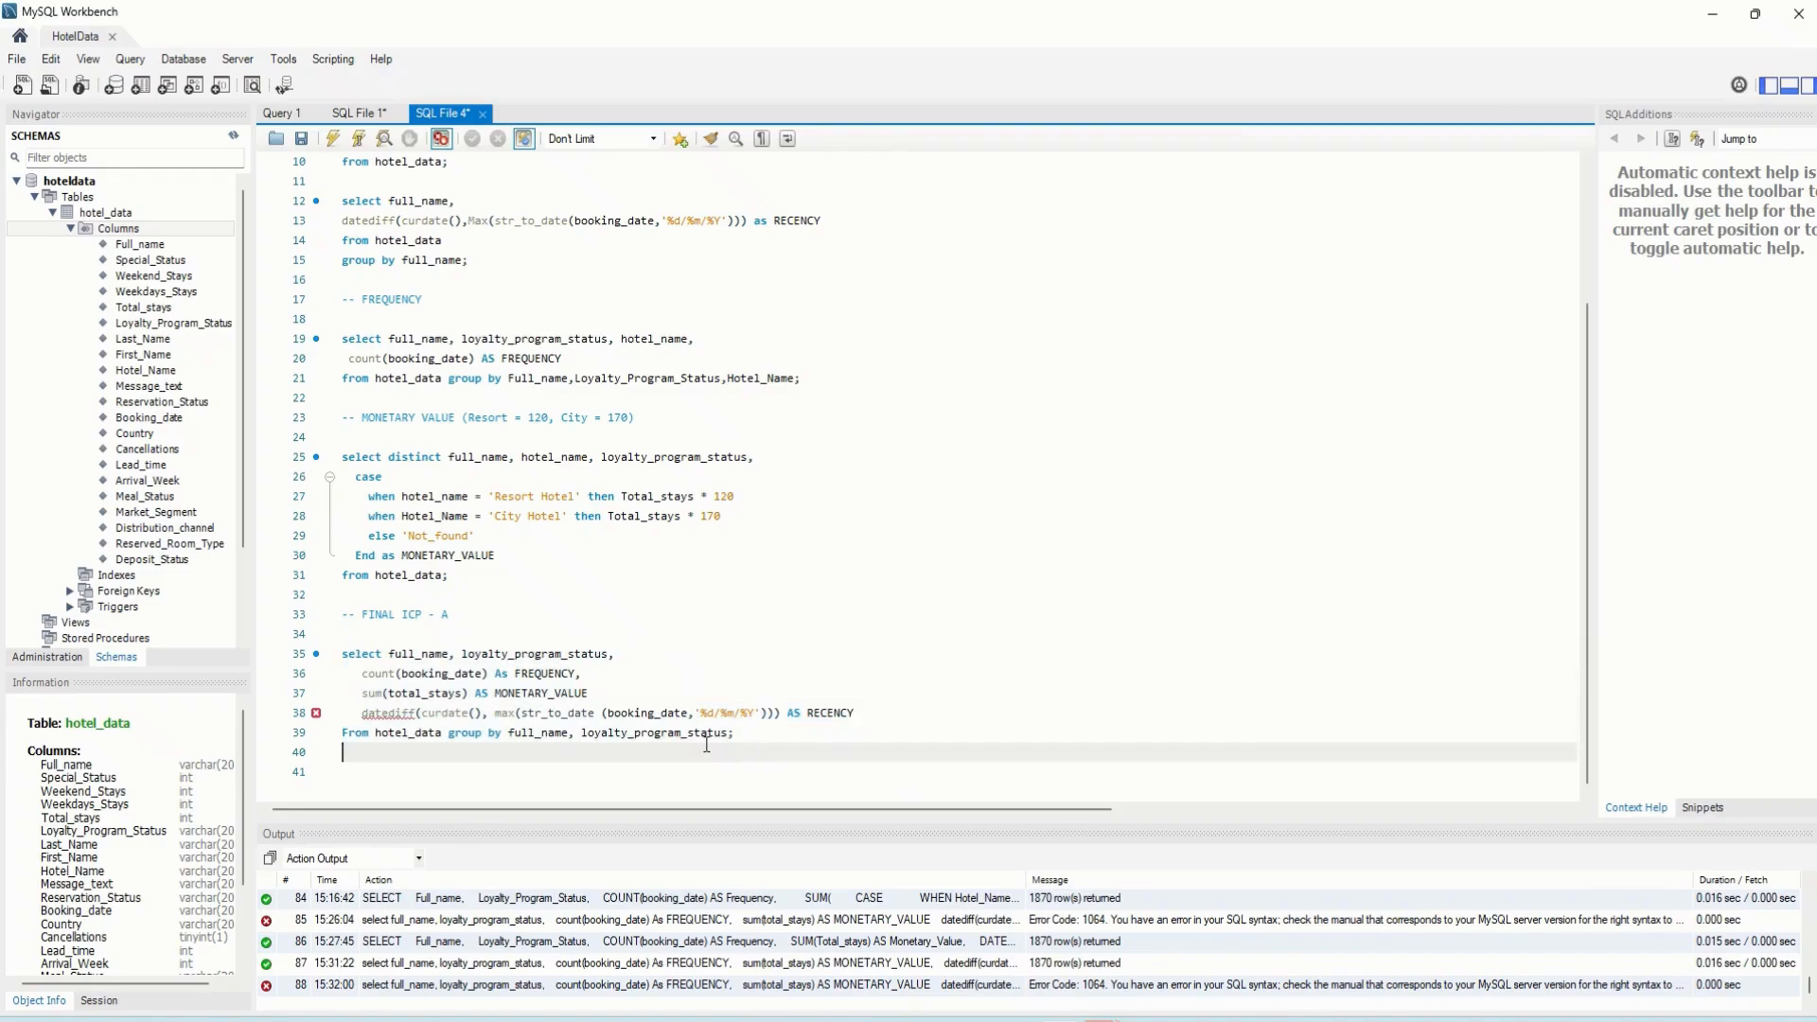
click(360, 716)
drag(361, 716, 853, 717)
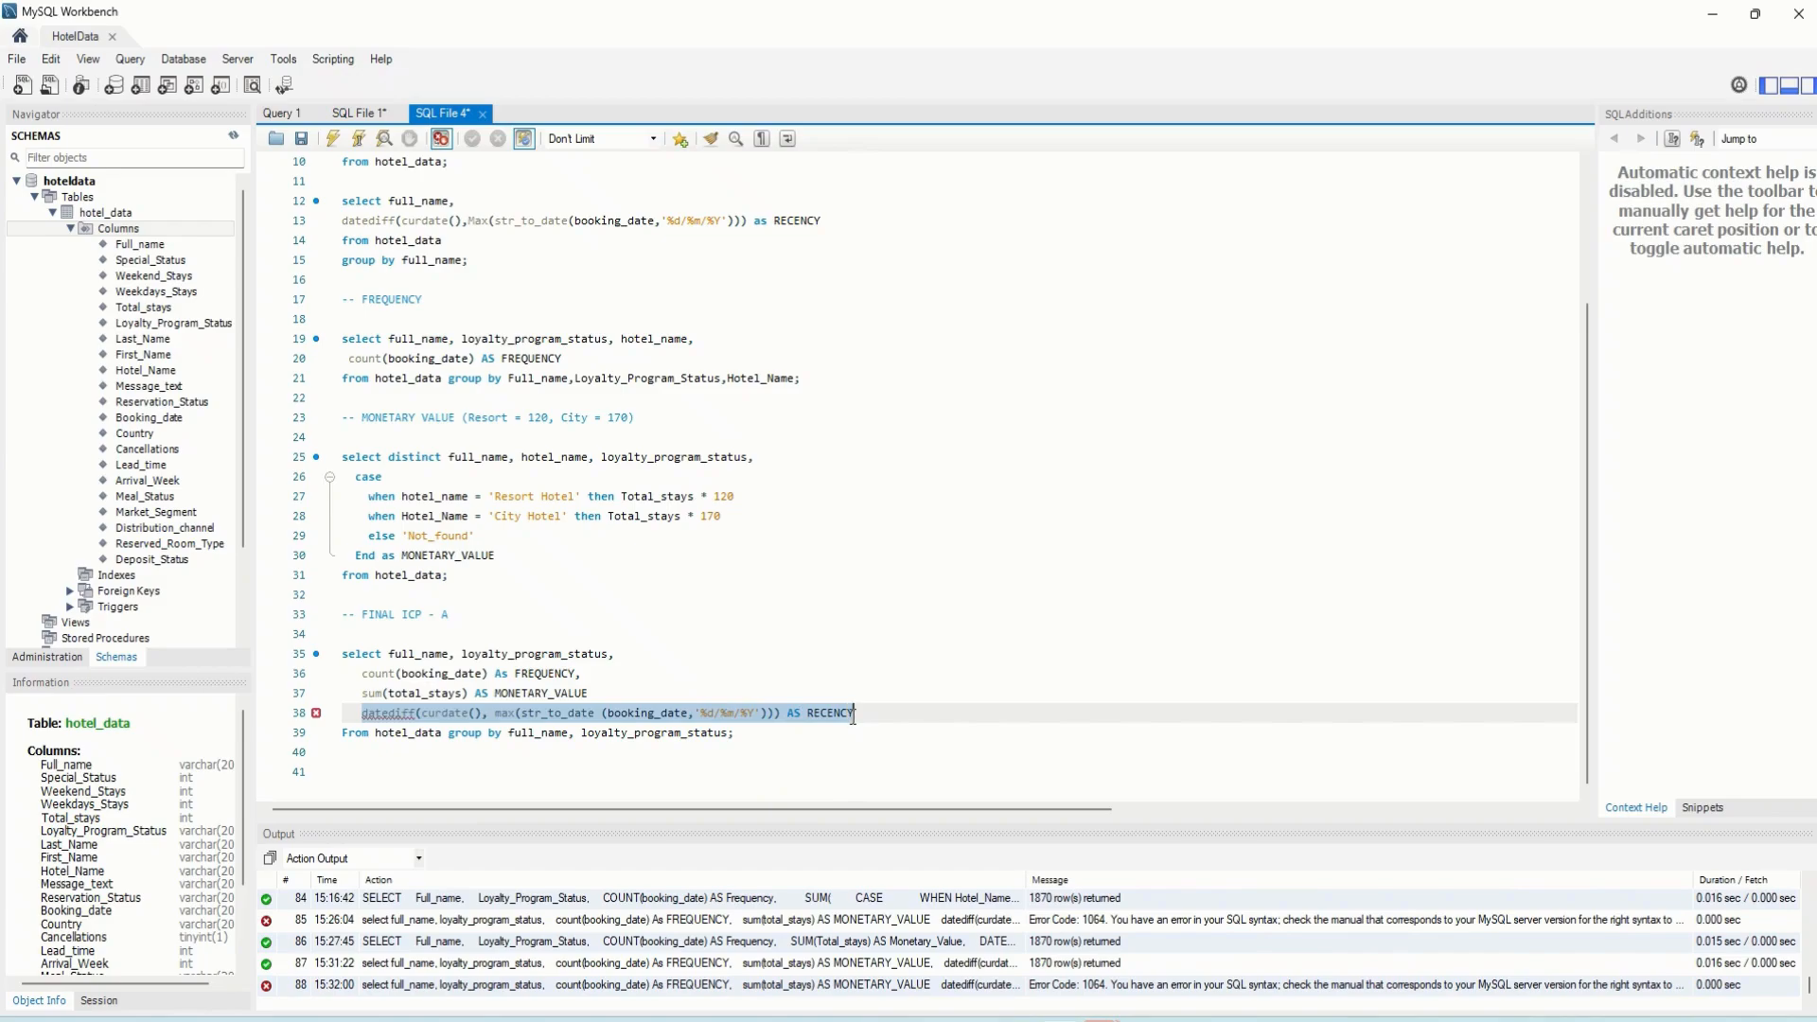
click(596, 695)
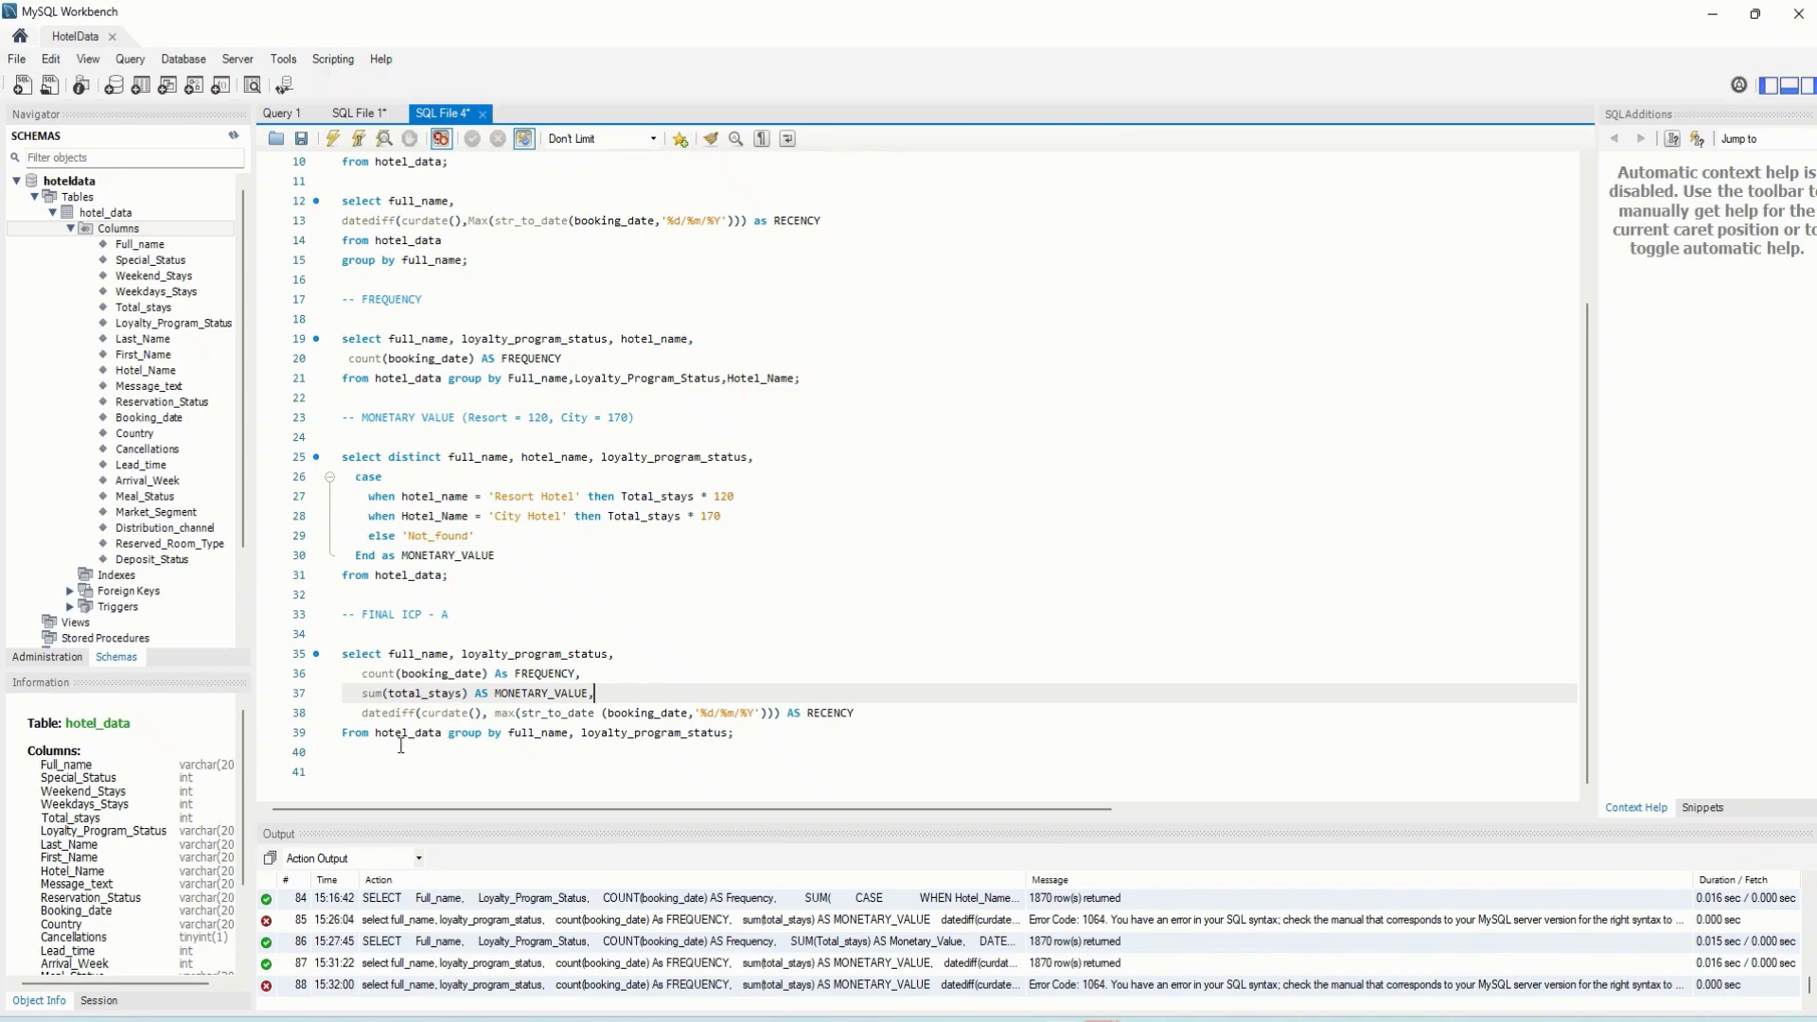
Run the corrected FINAL ICP - A query and bring it back into view above its results
drag(745, 738, 329, 655)
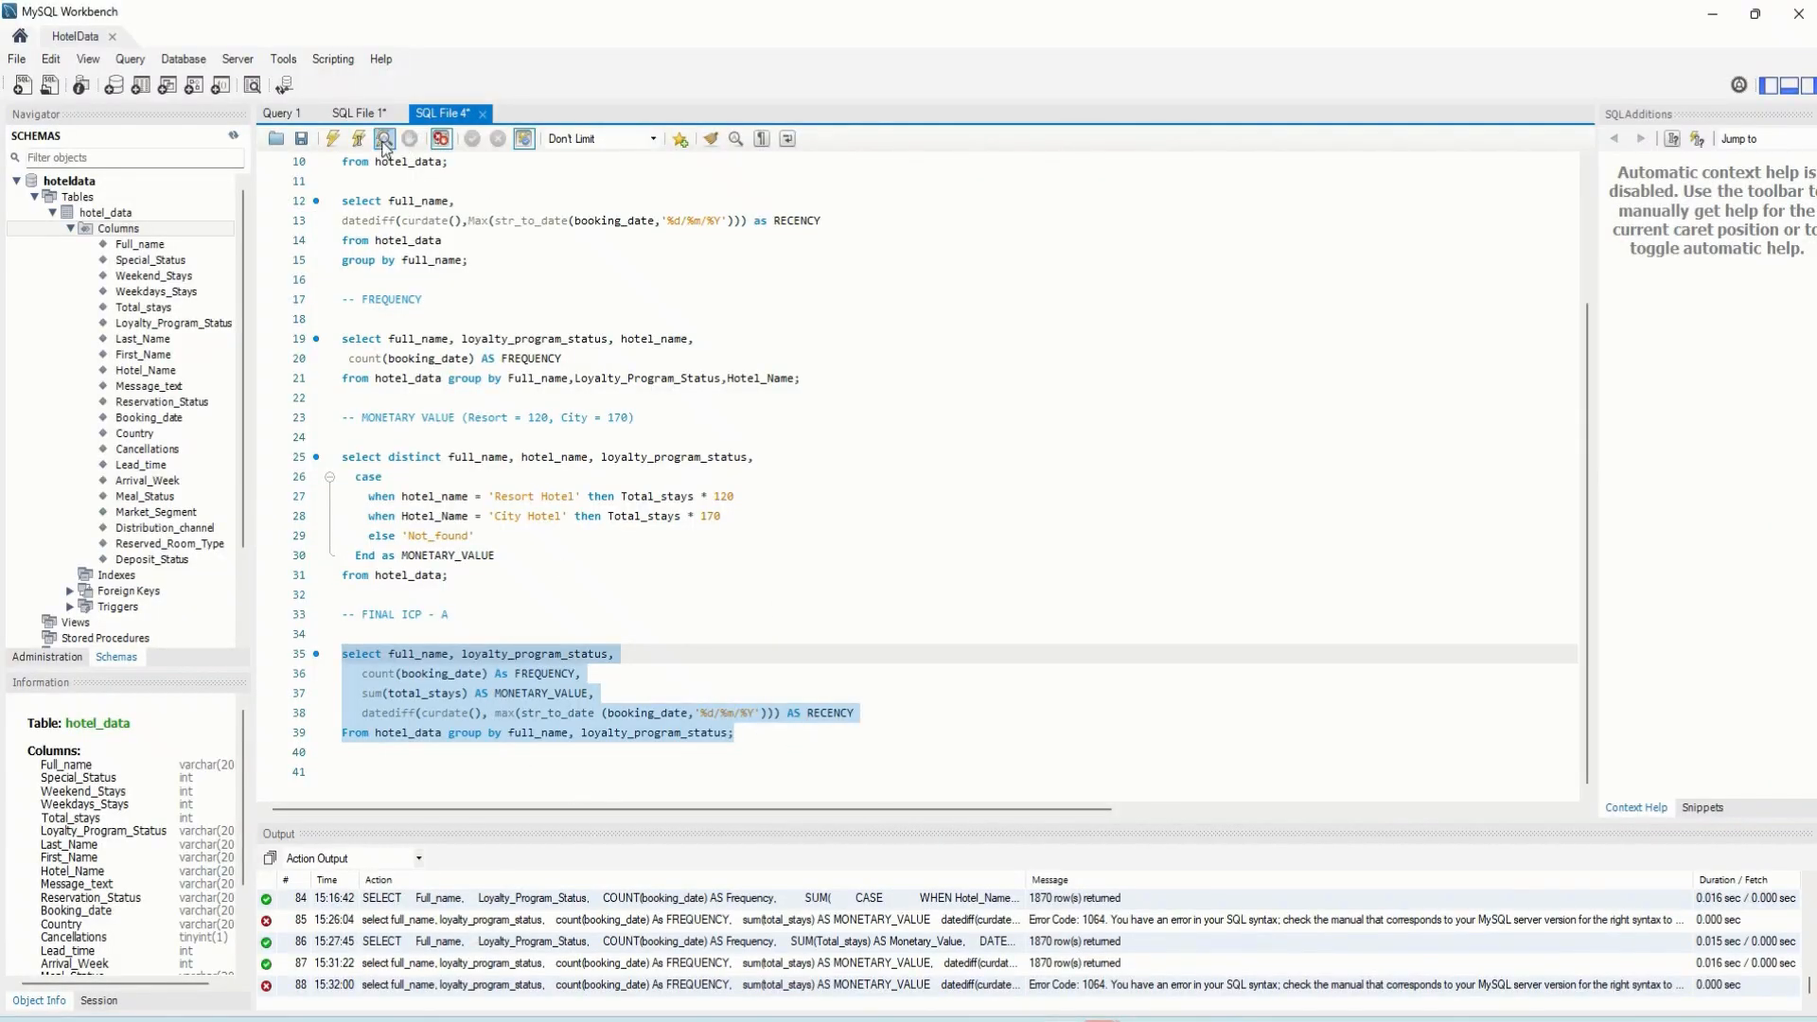
click(332, 139)
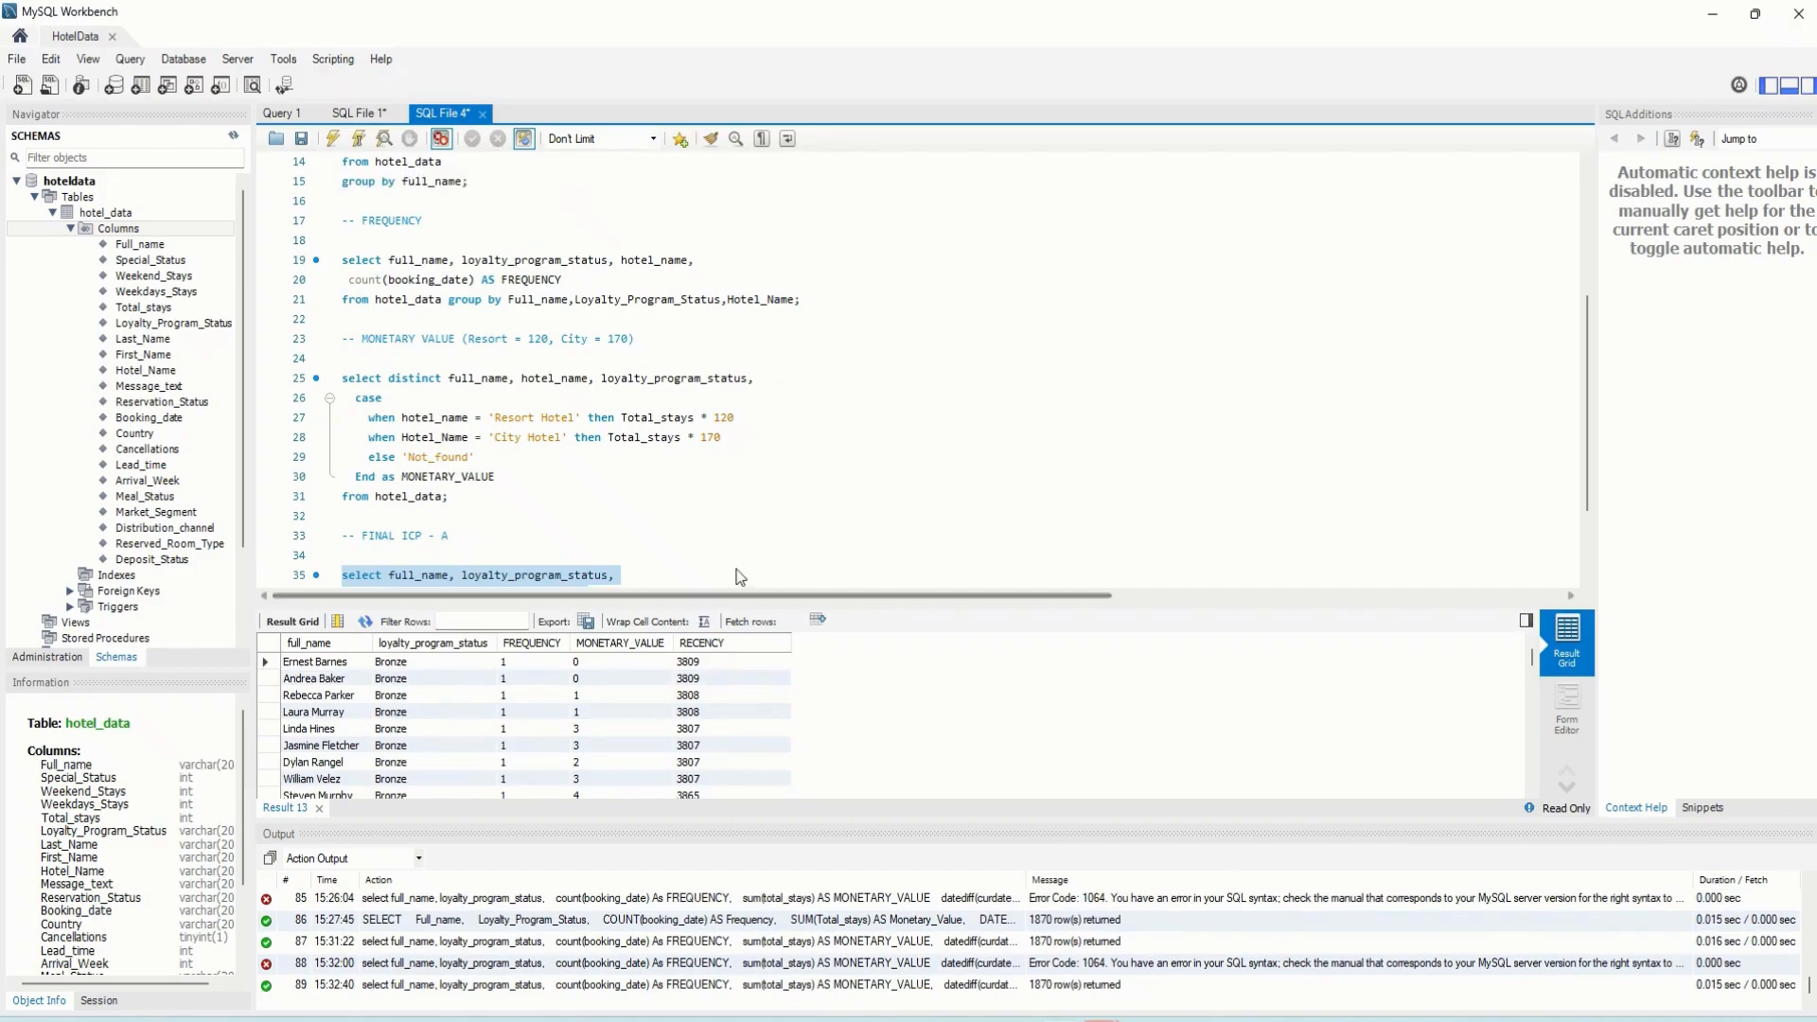
scroll(624, 501, down, 2)
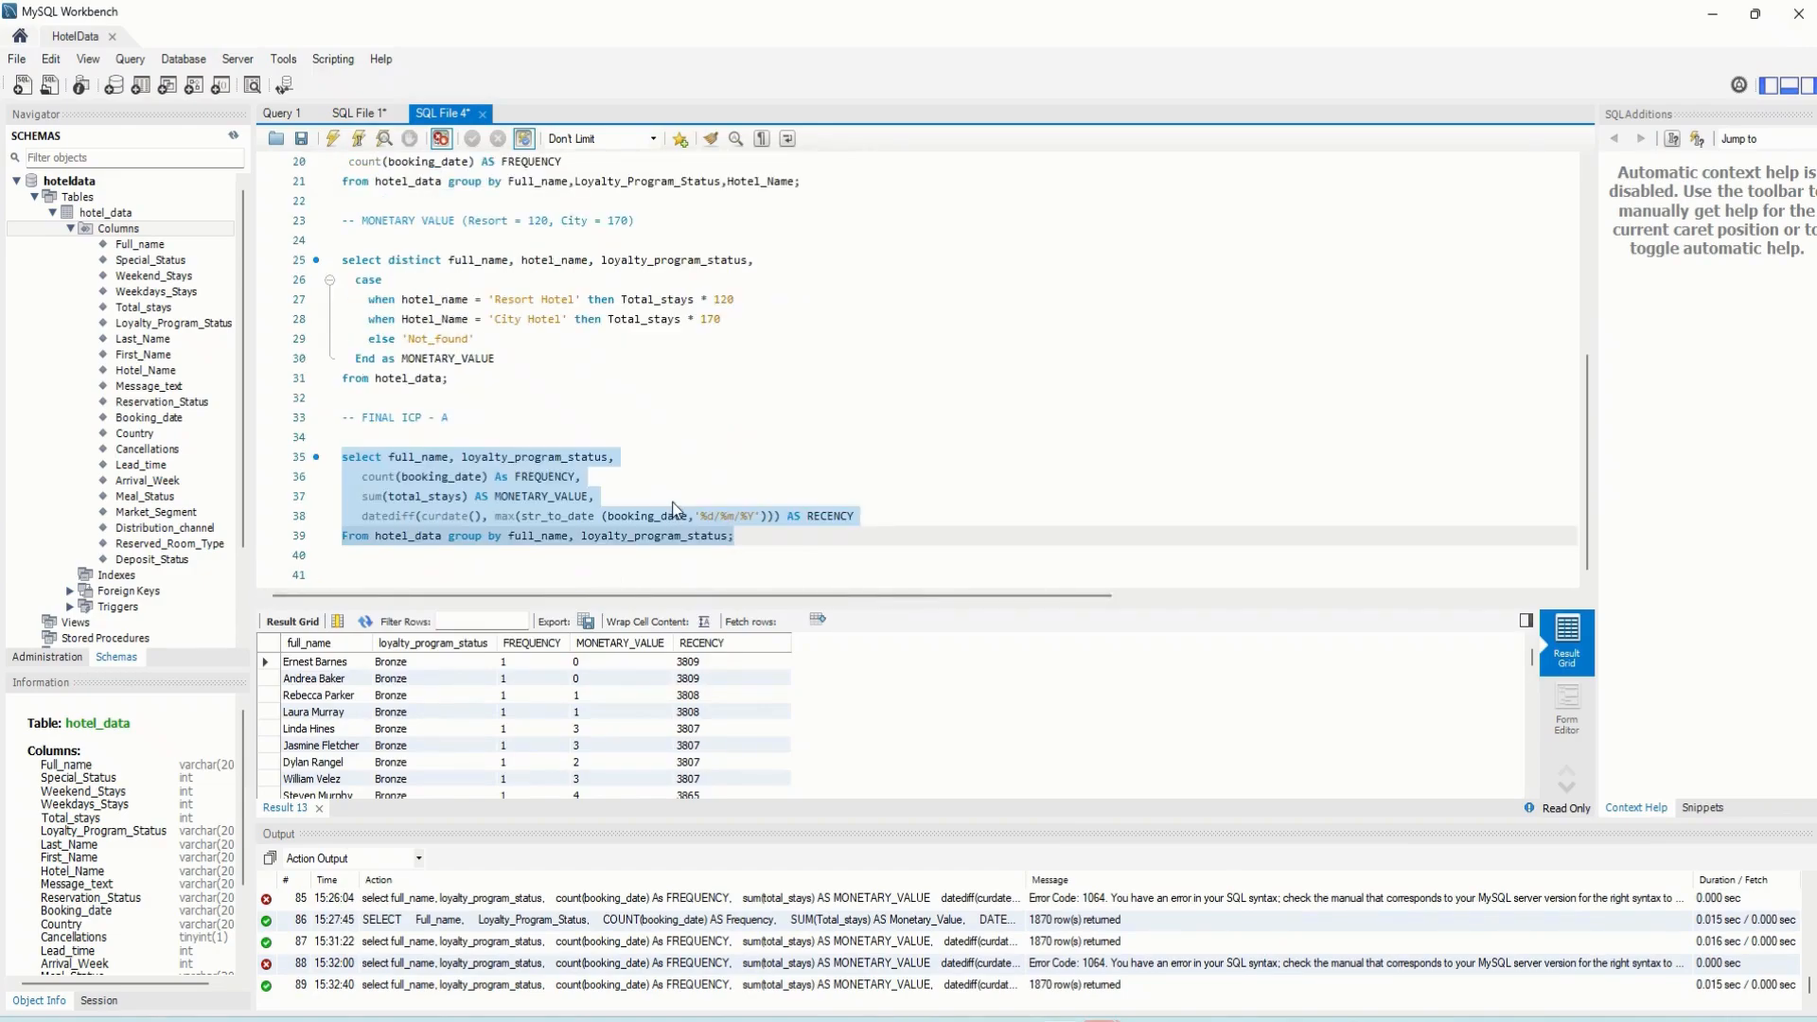
Compare the sum(total_stays) column of FINAL ICP - A with the hotel-based case expression in the monetary value query
click(594, 499)
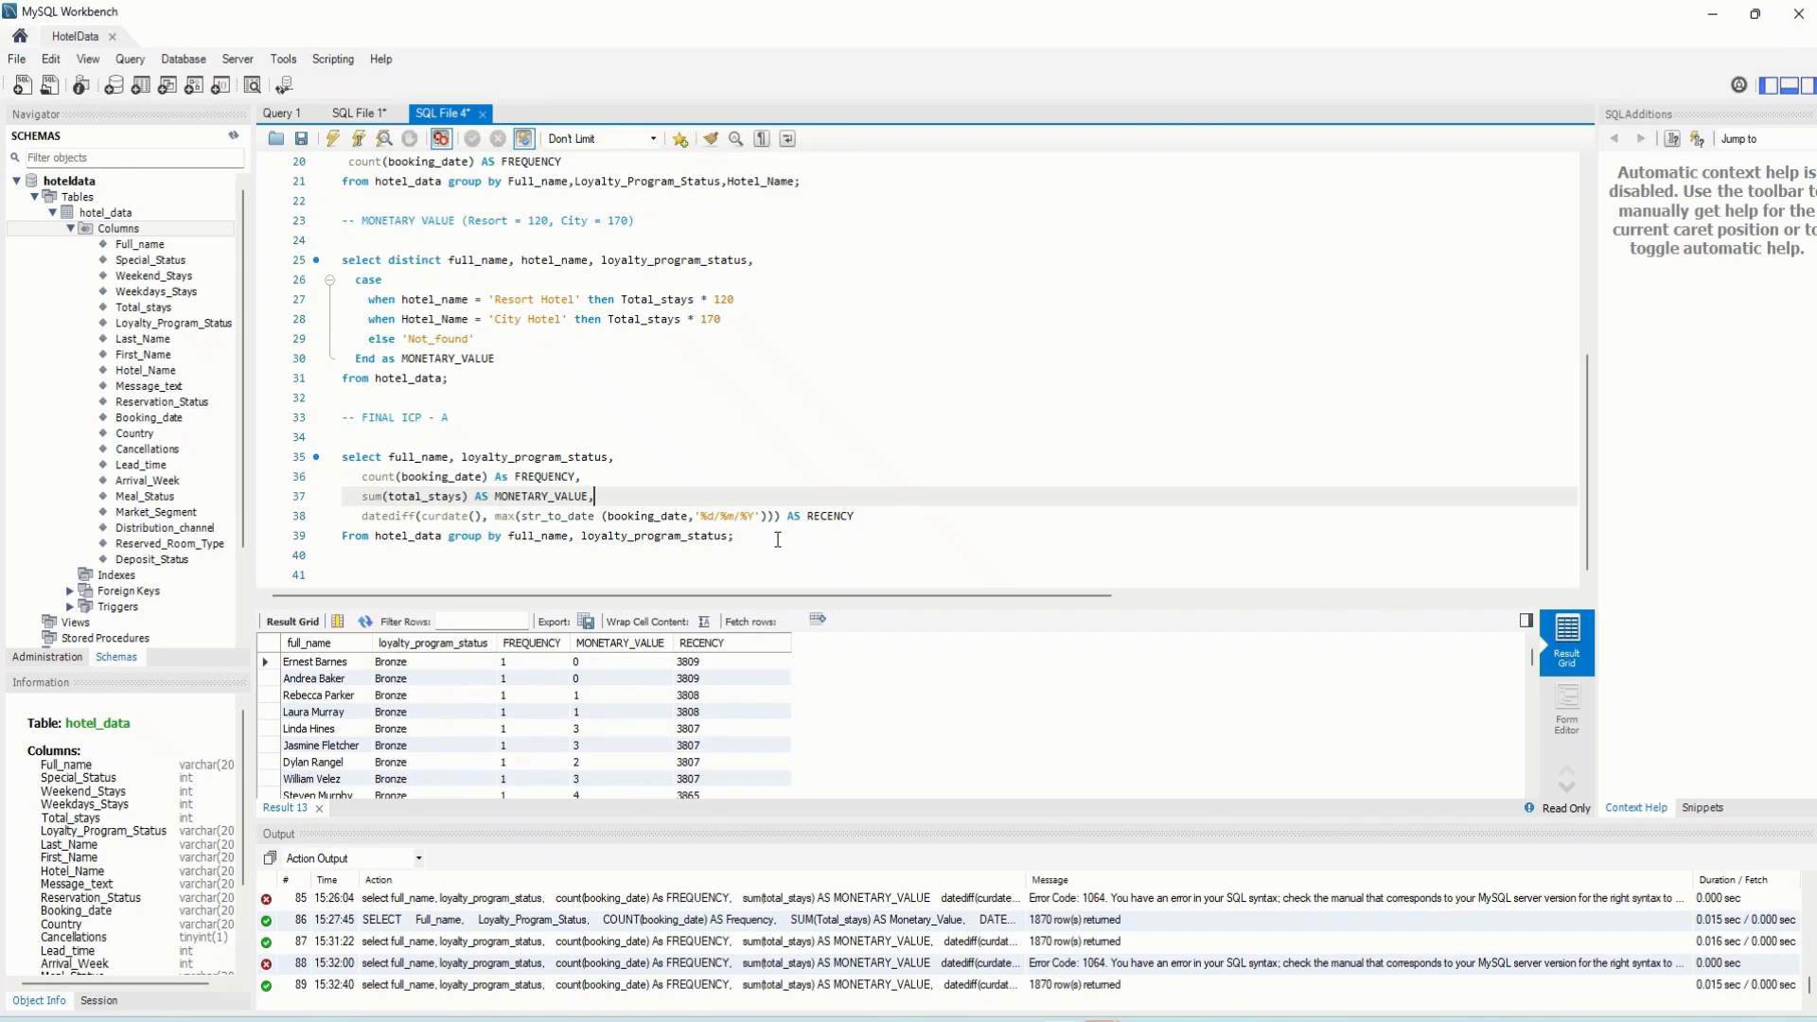
scroll(758, 538, up, 1)
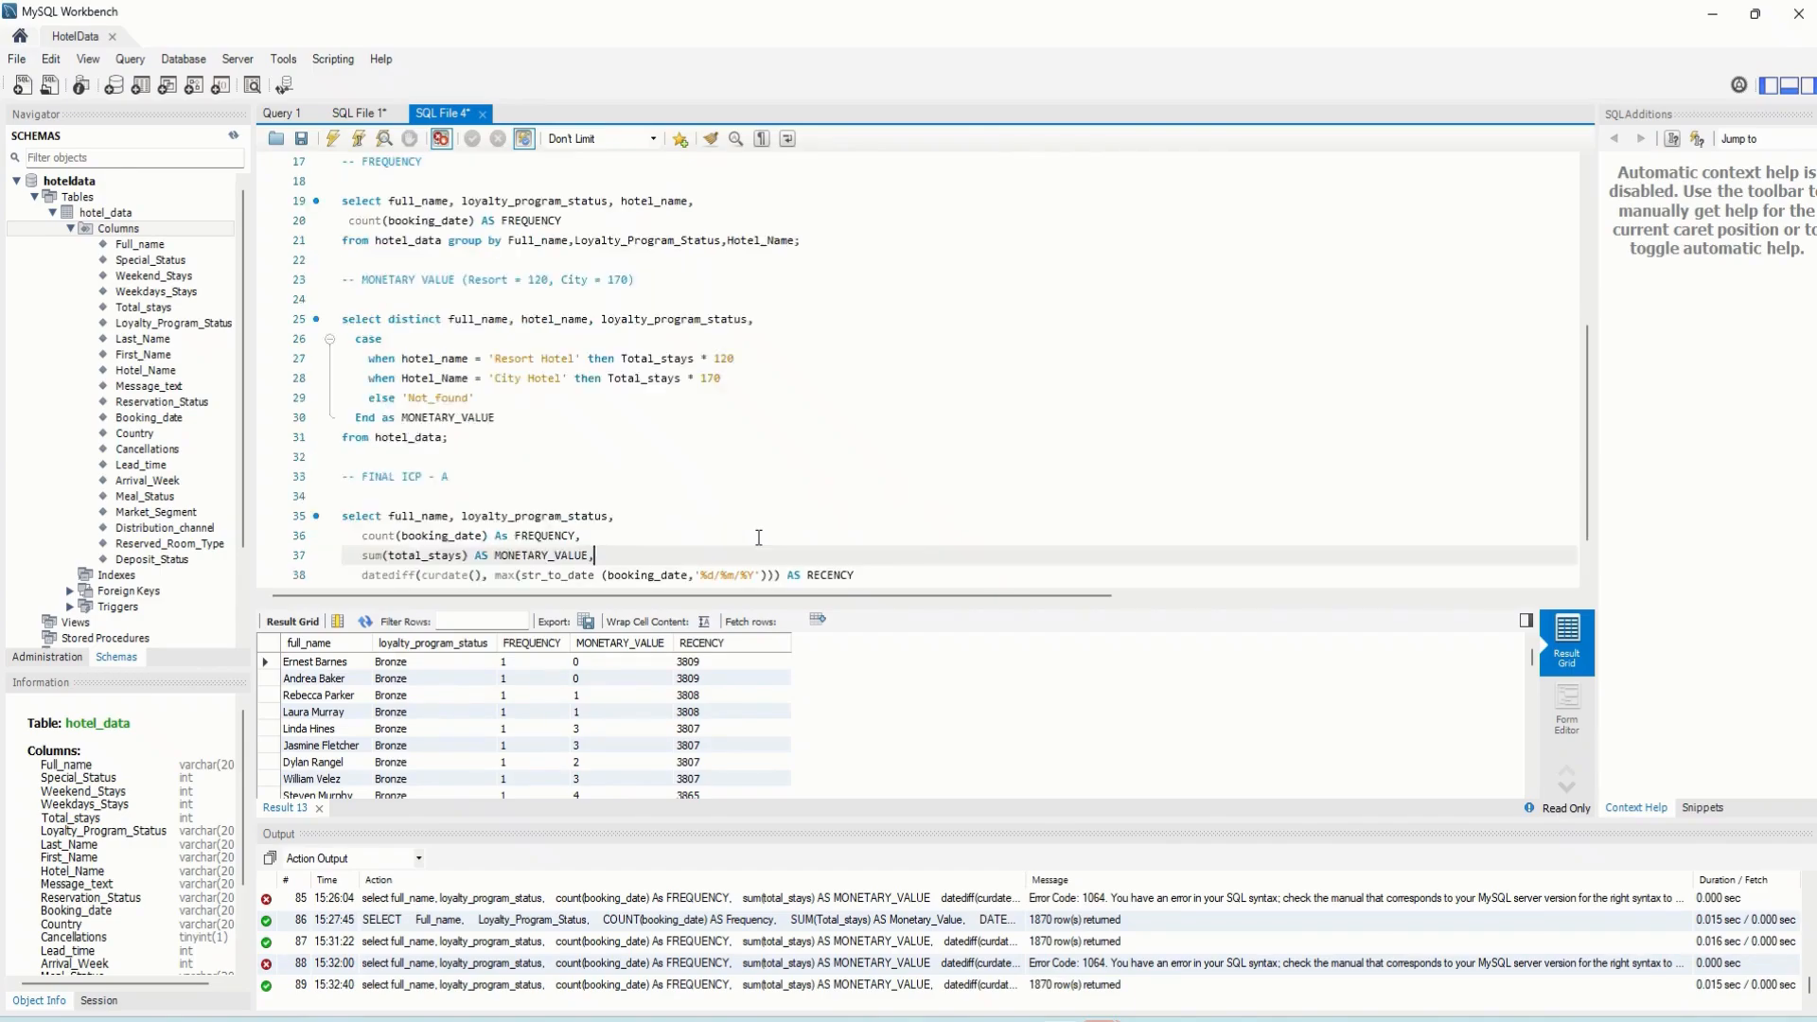
scroll(705, 538, down, 1)
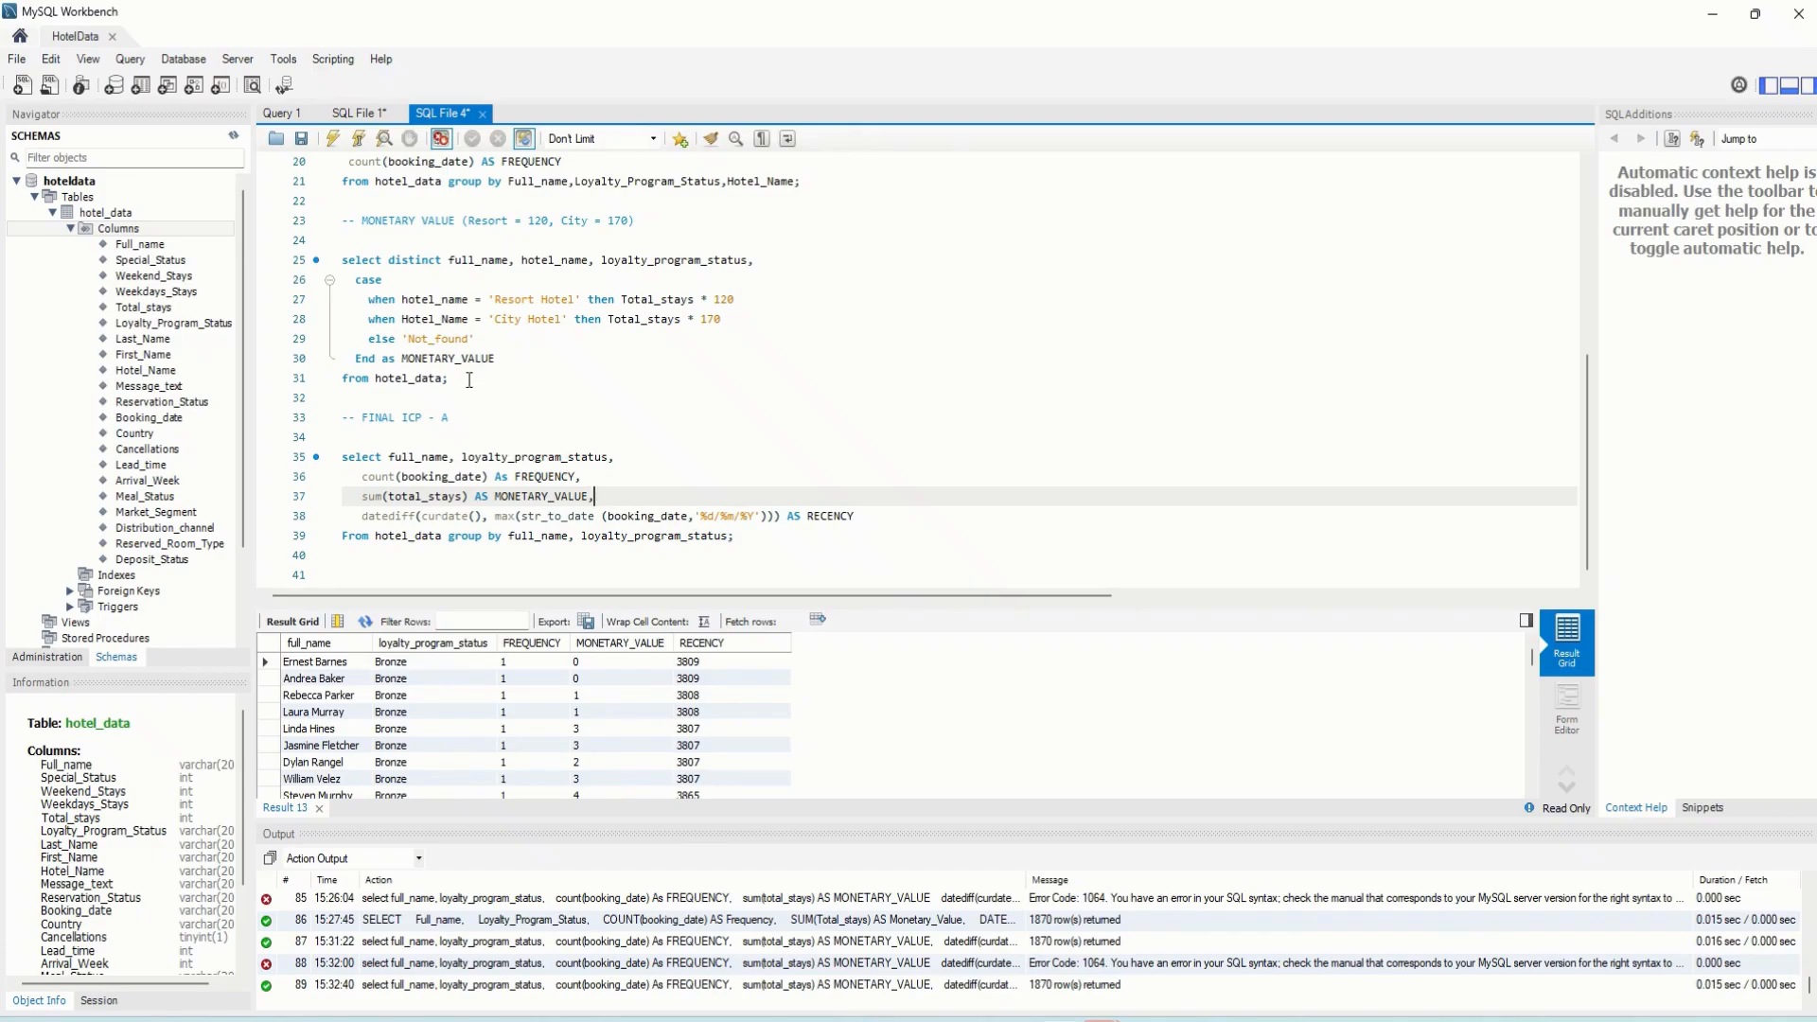
drag(471, 378, 342, 260)
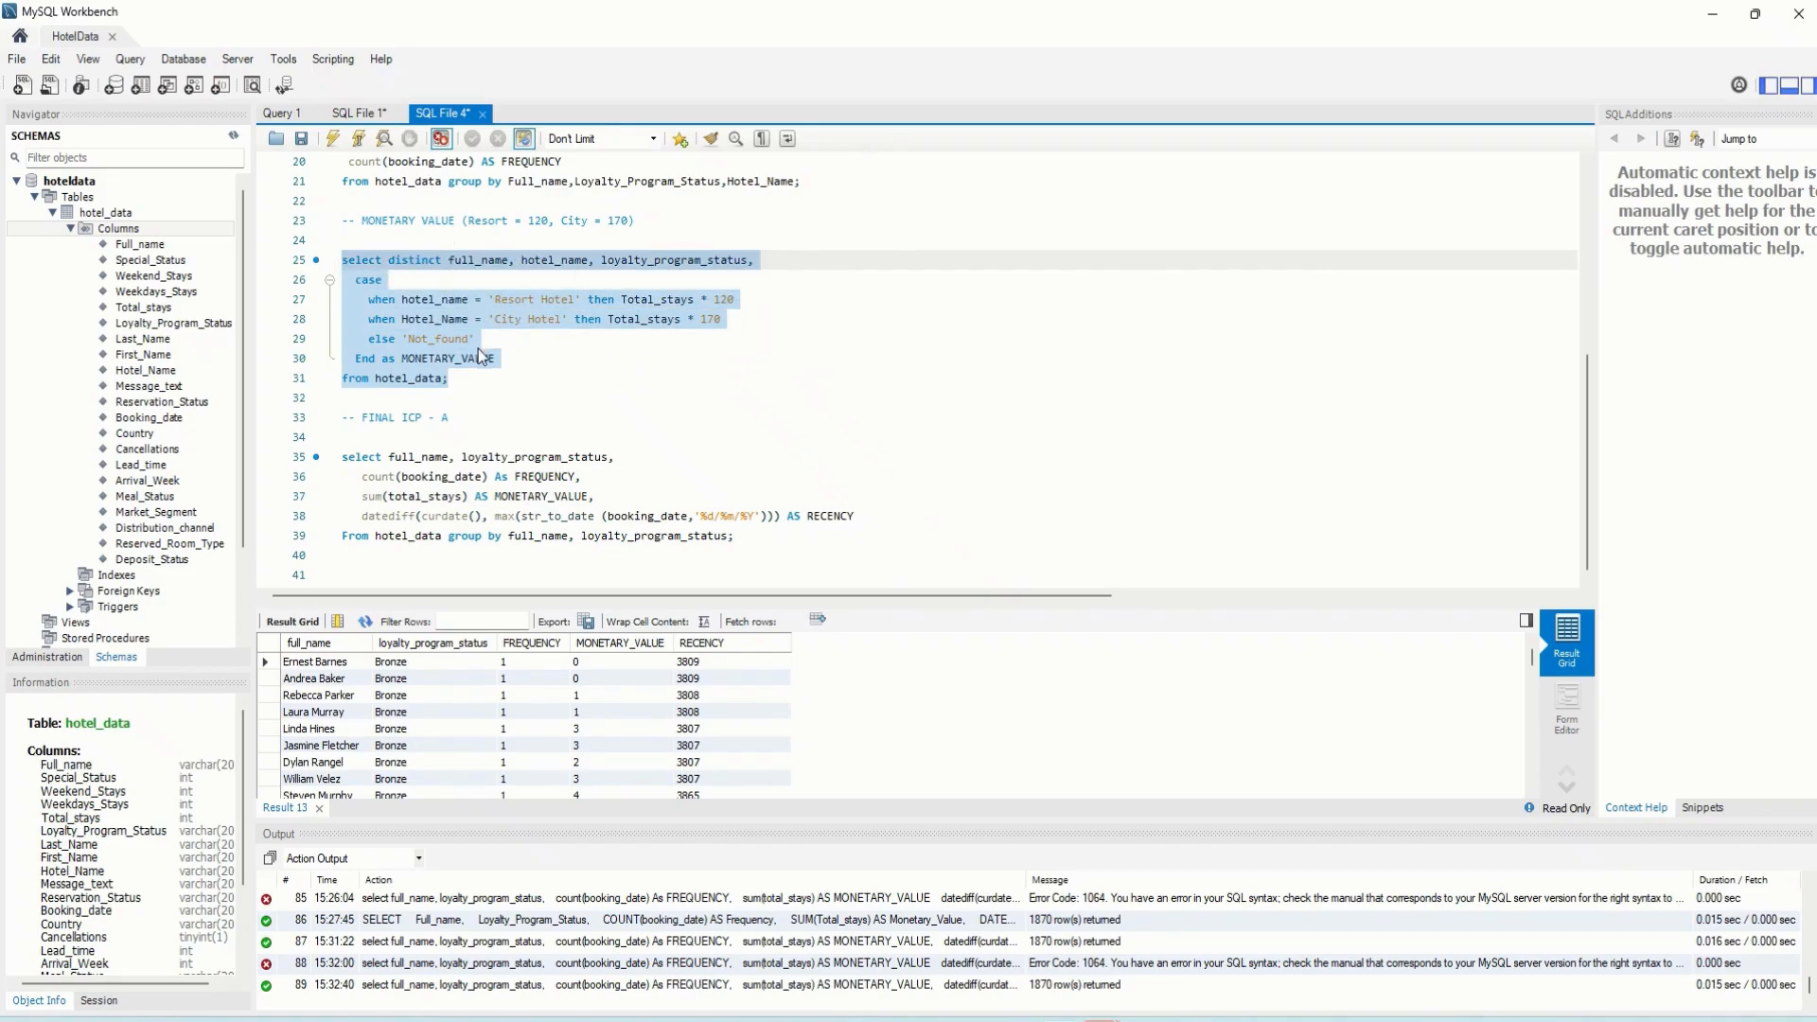
click(663, 322)
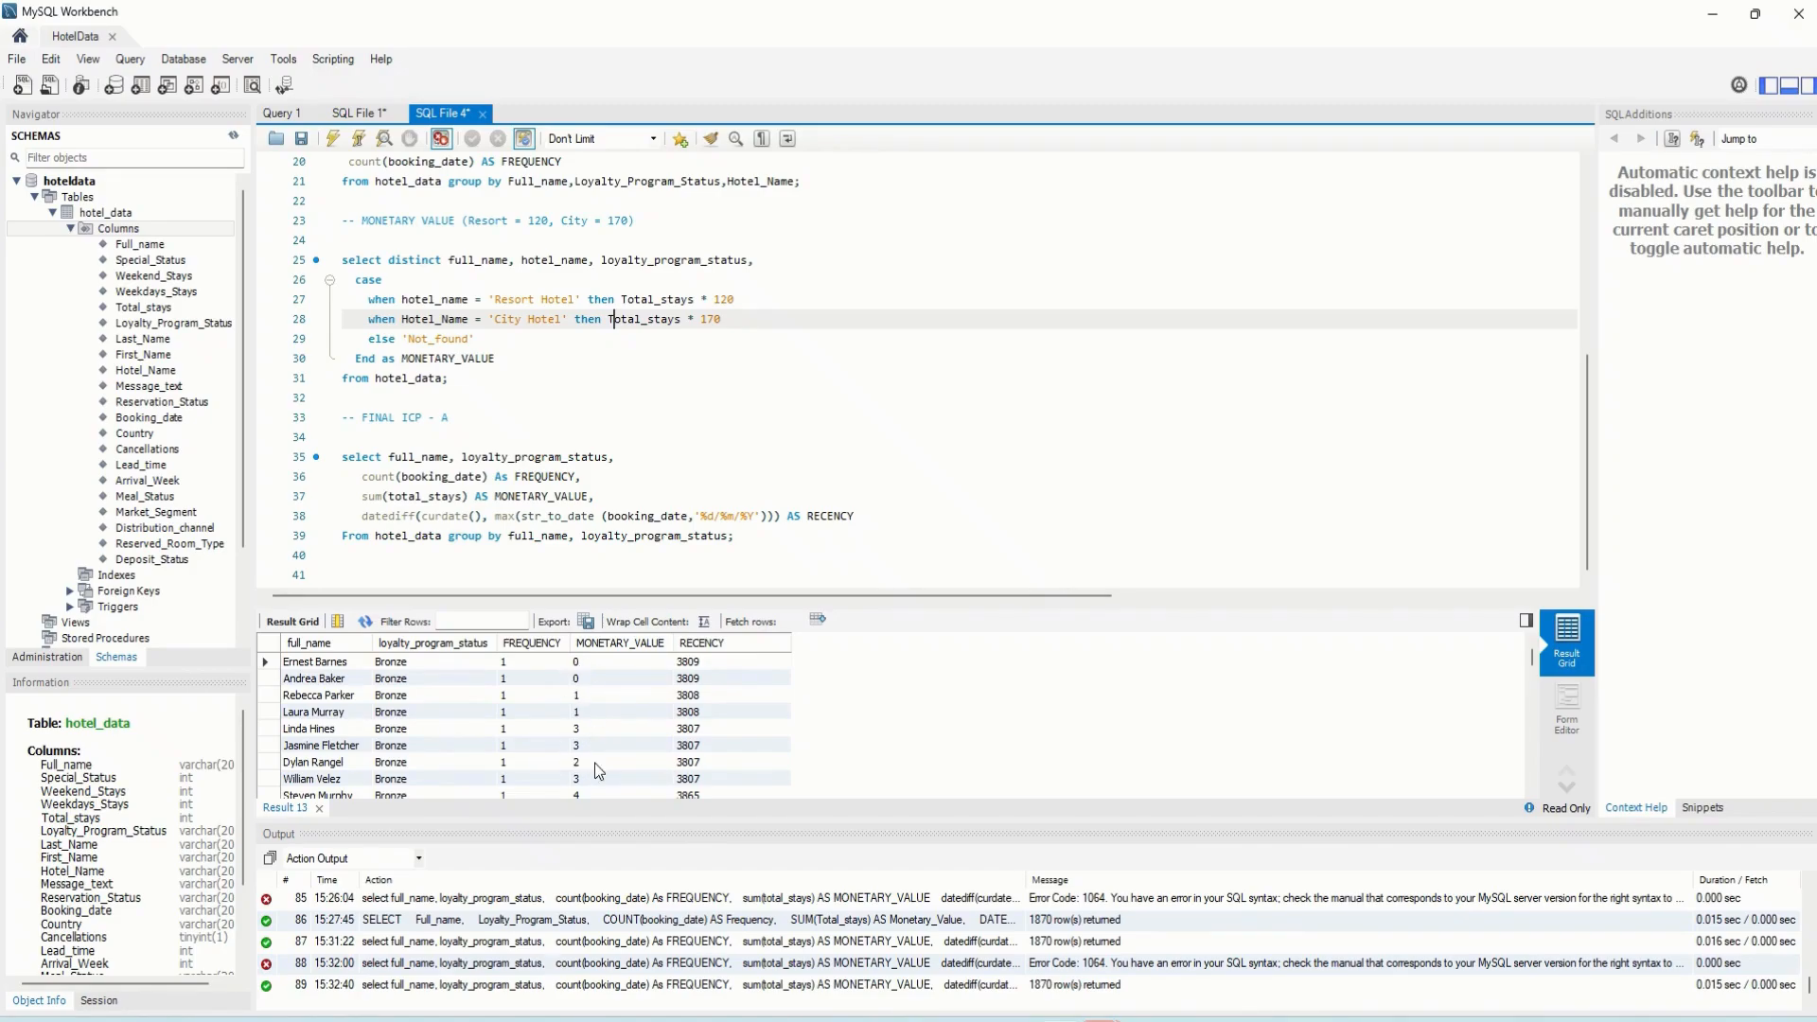
click(737, 299)
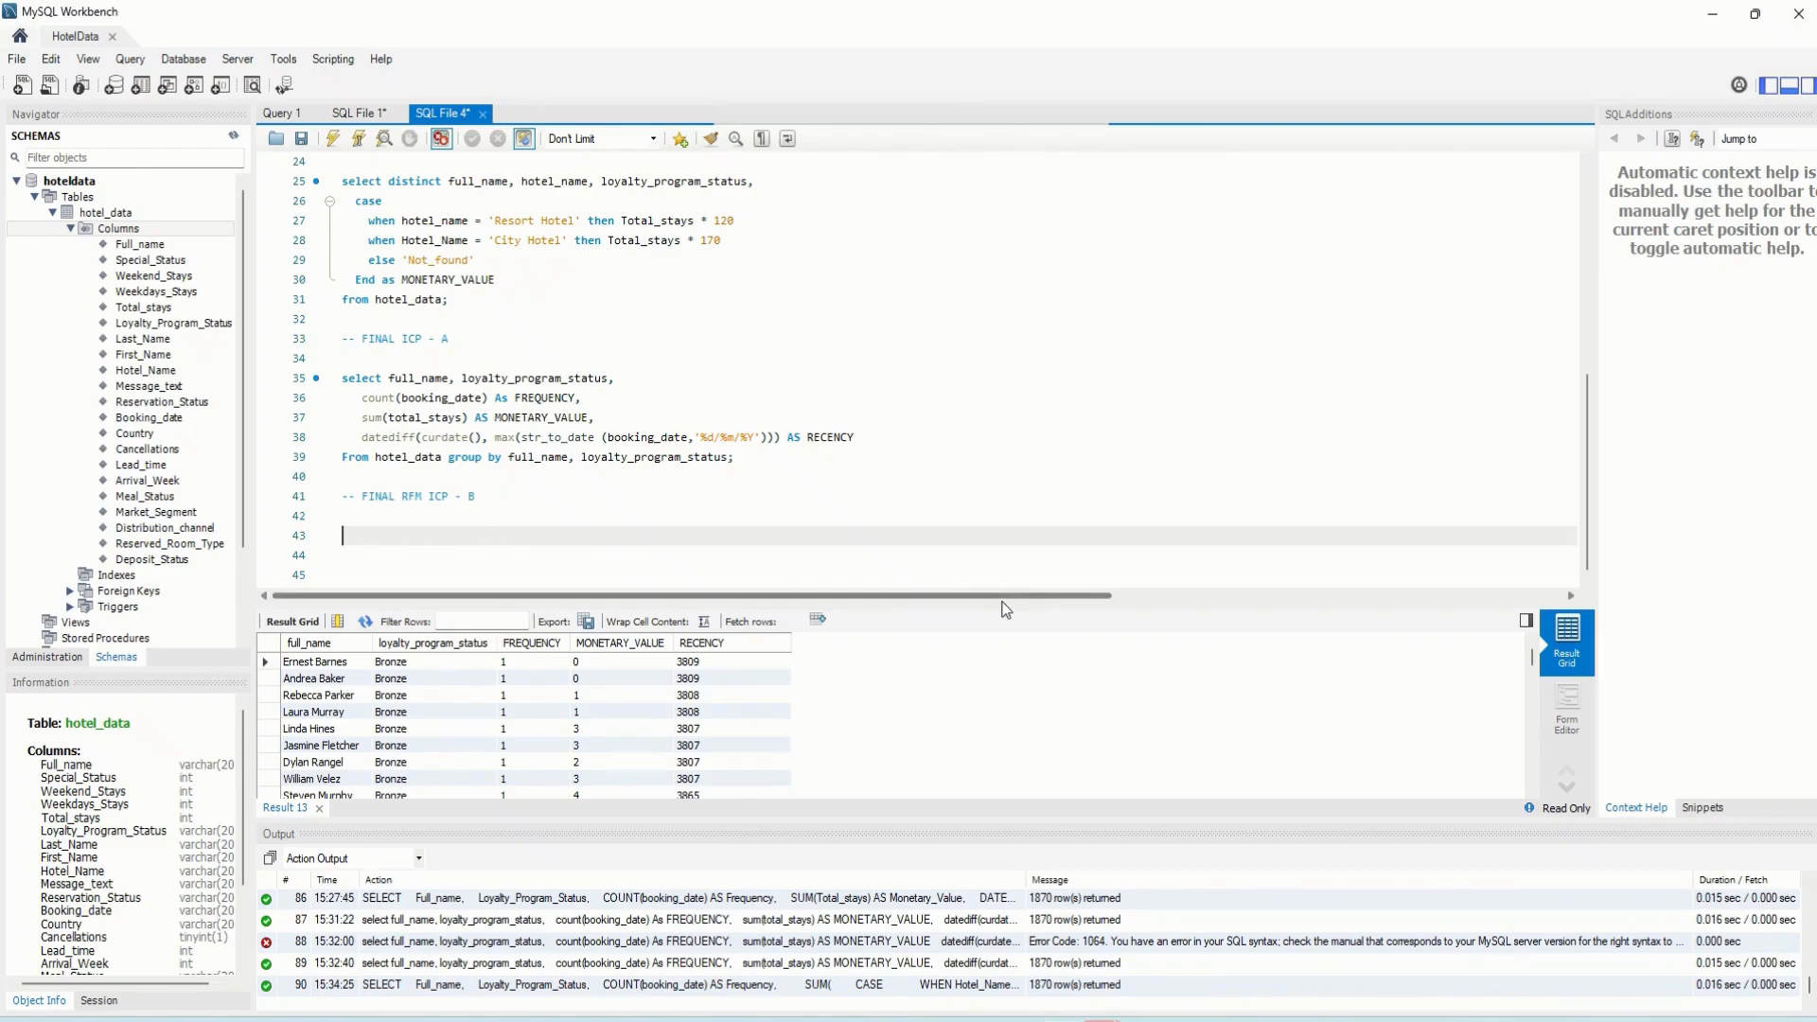
Enlarge the query editor by shrinking the result grid beneath it
drag(1006, 609, 1014, 680)
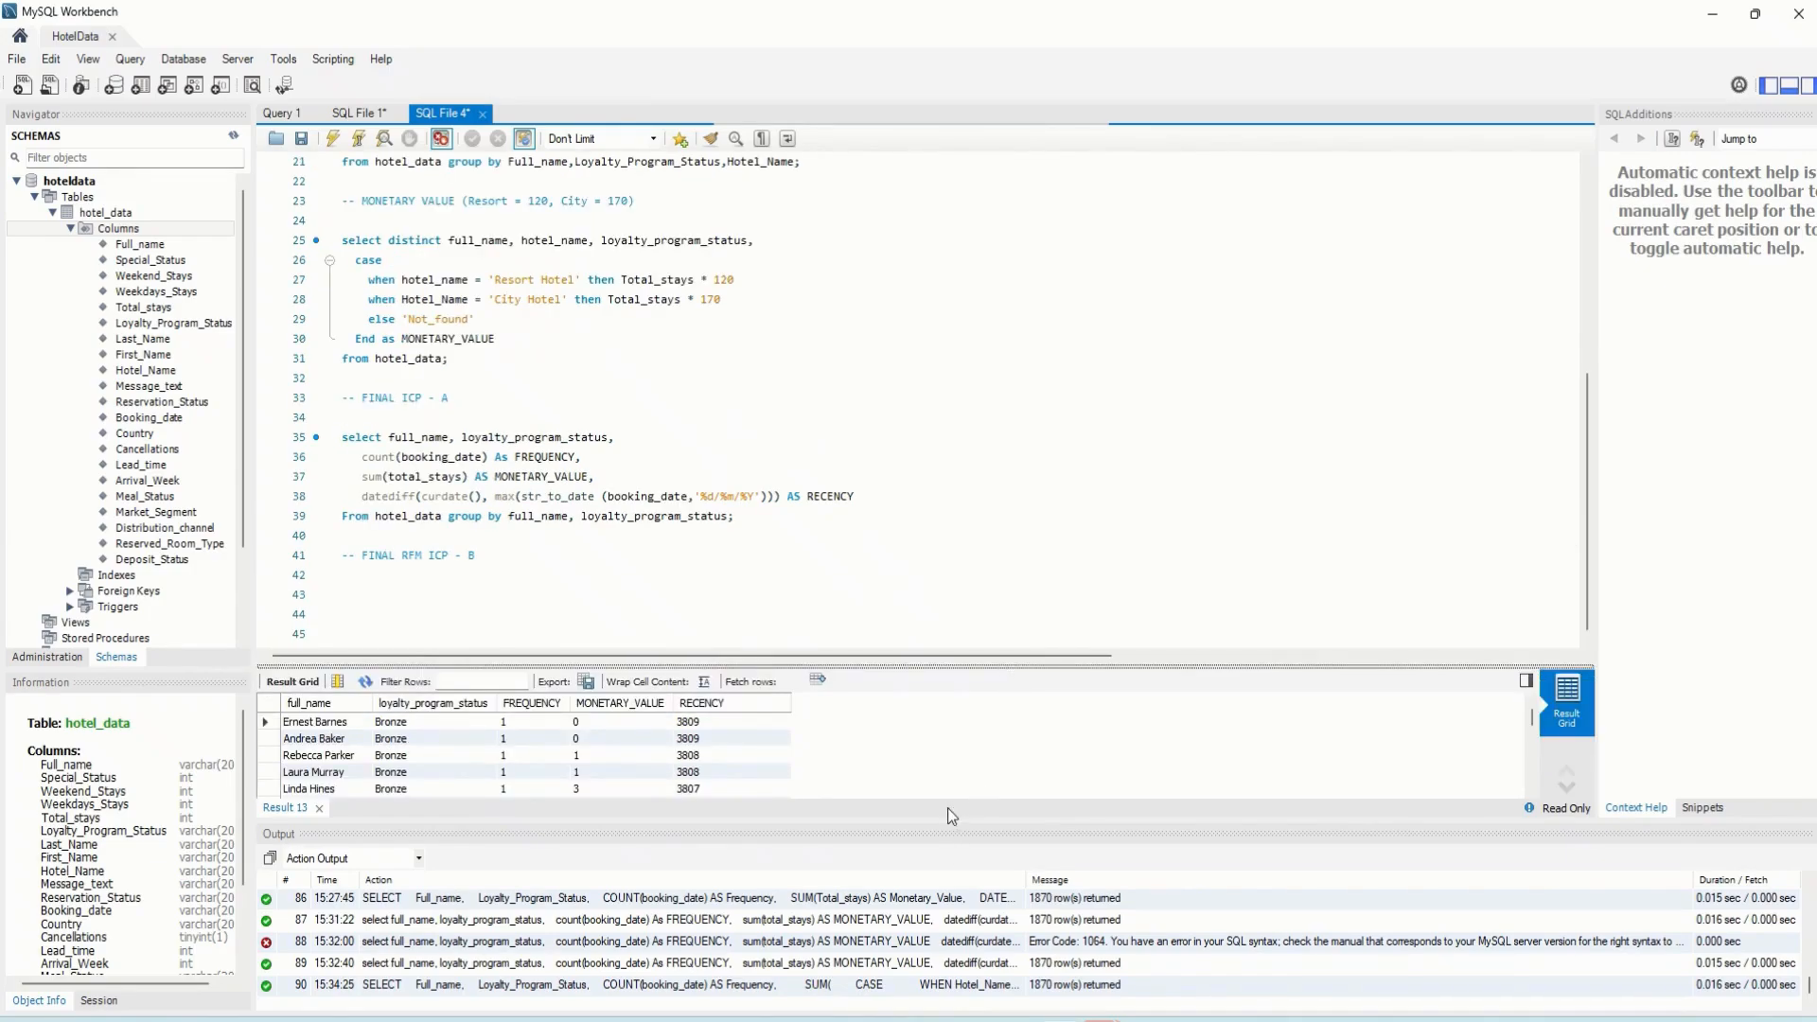
Start a select statement under the FINAL RFM ICP - B comment, separated from it by a blank line
drag(947, 829, 954, 857)
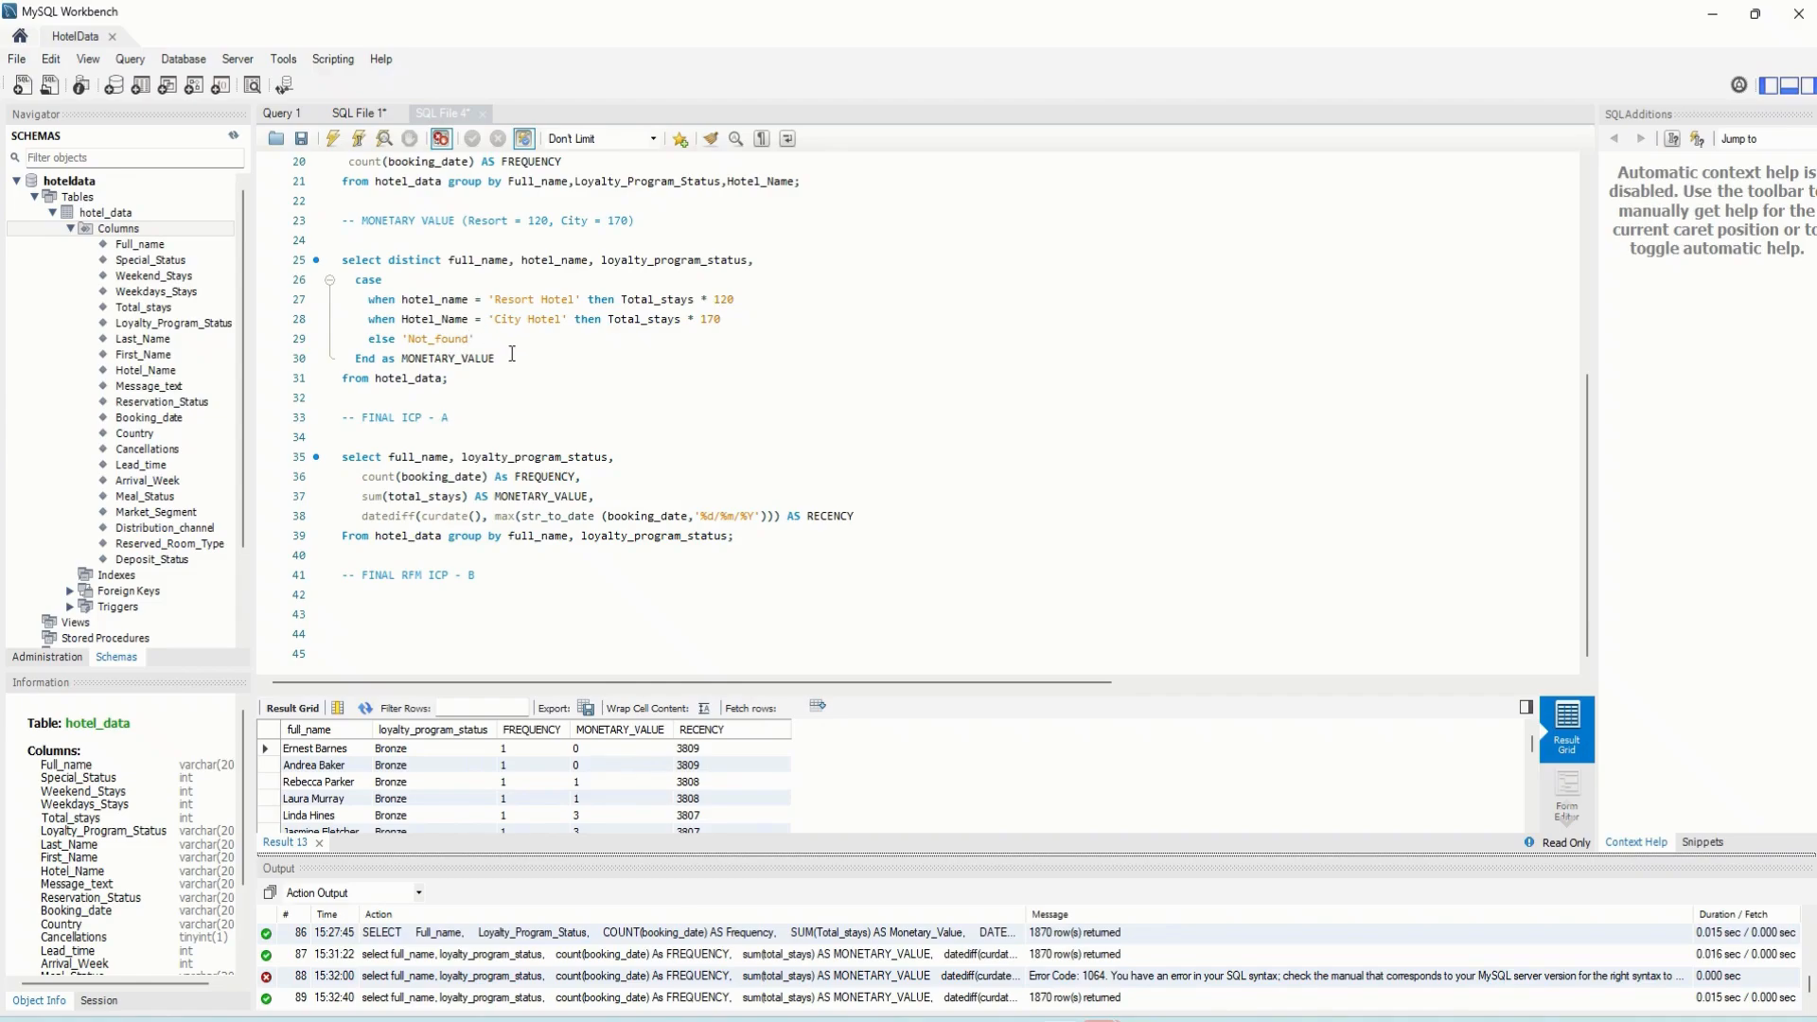
scroll(593, 429, up, 2)
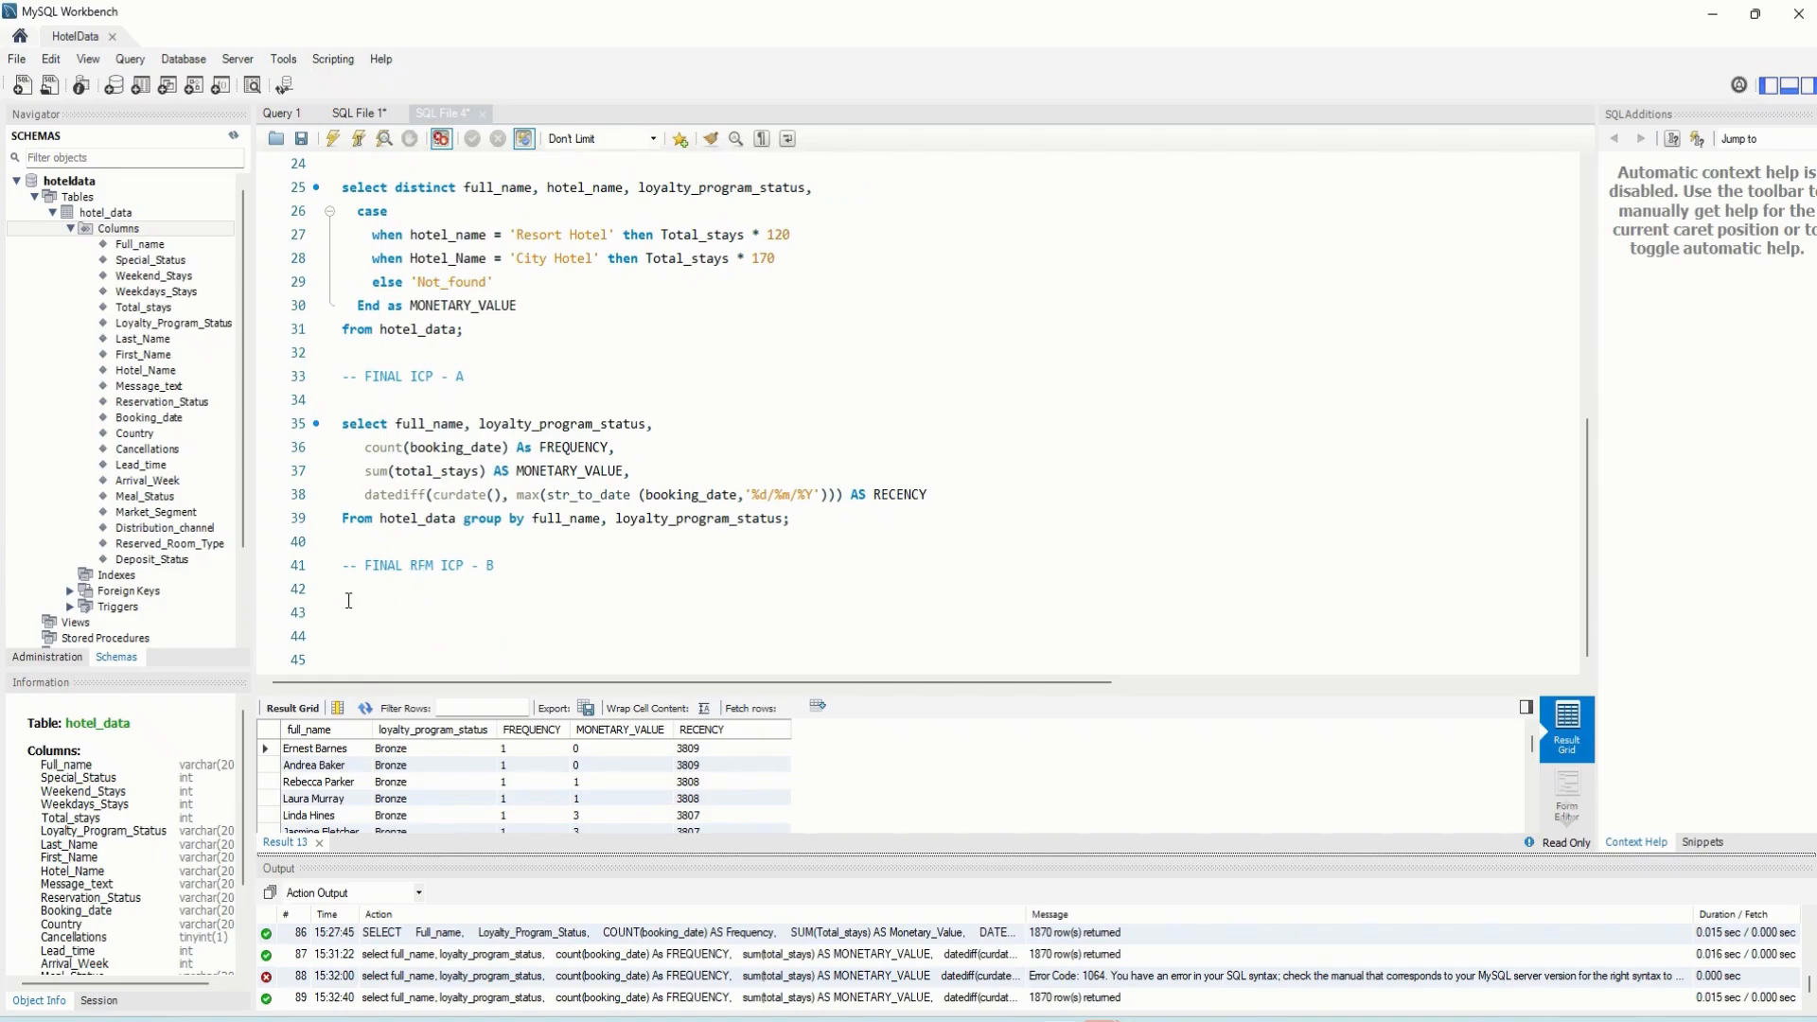
click(348, 593)
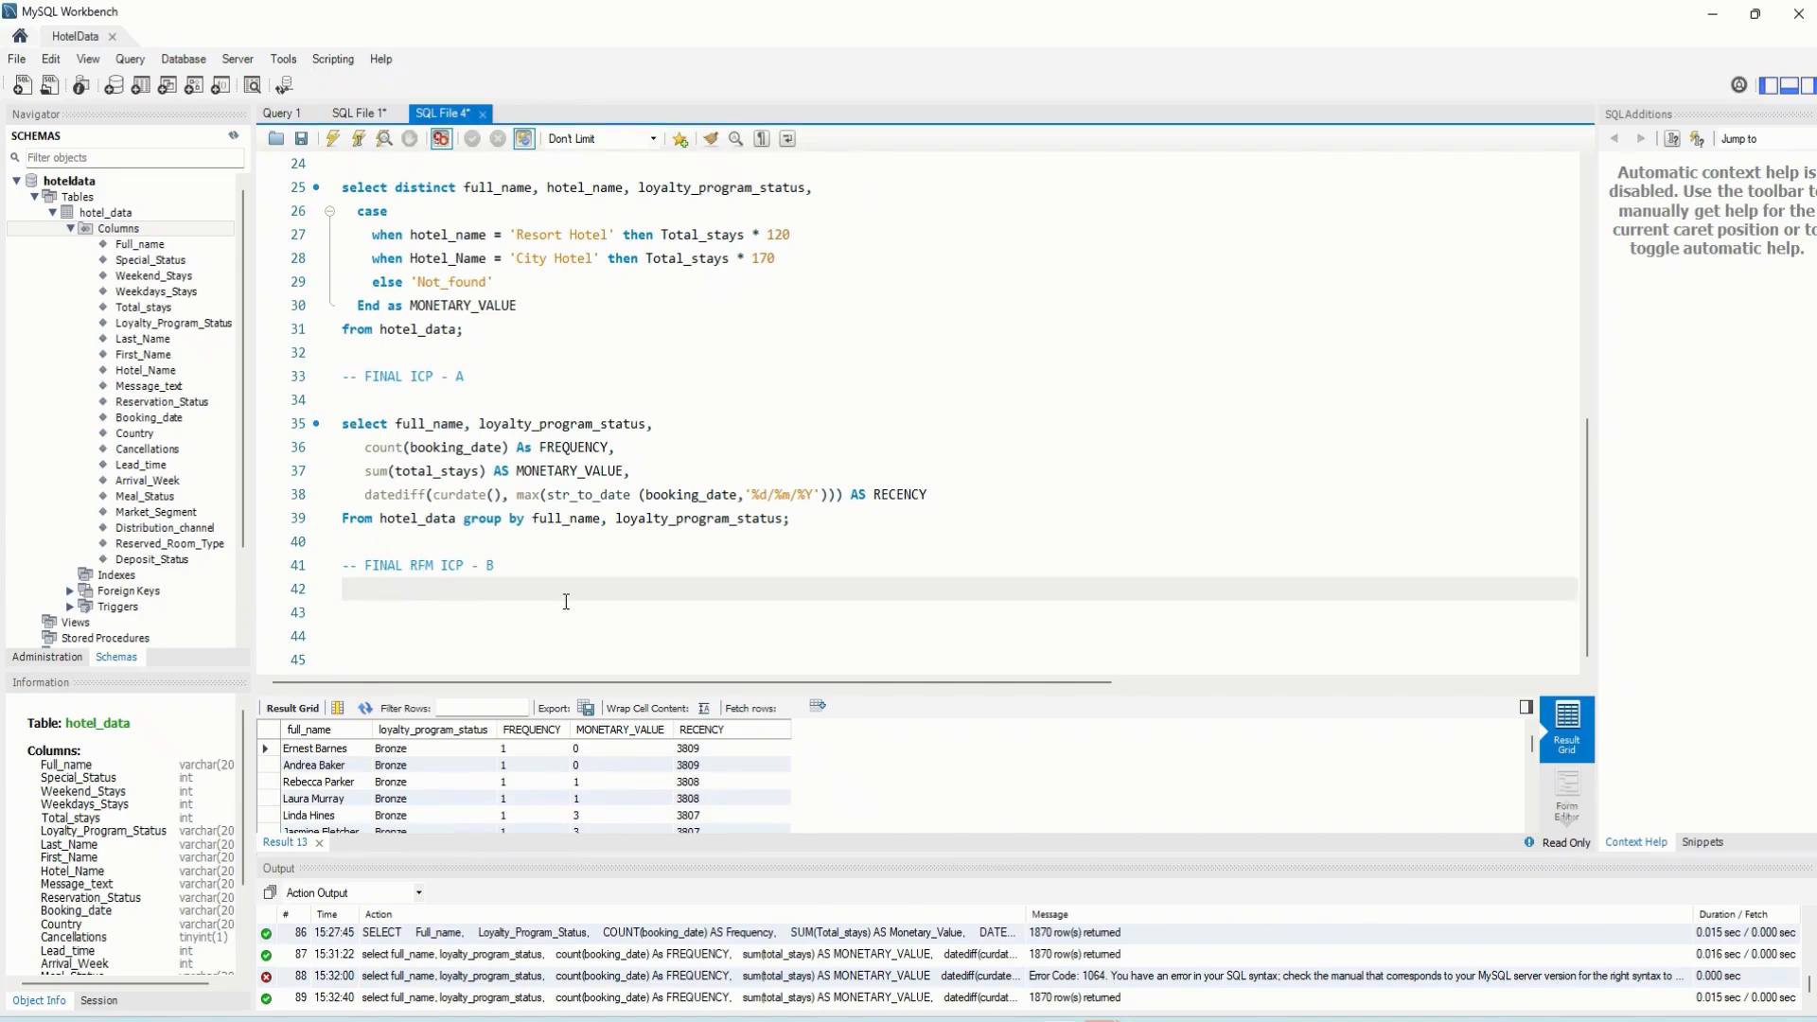
key(Caps_Lock)
text(s)
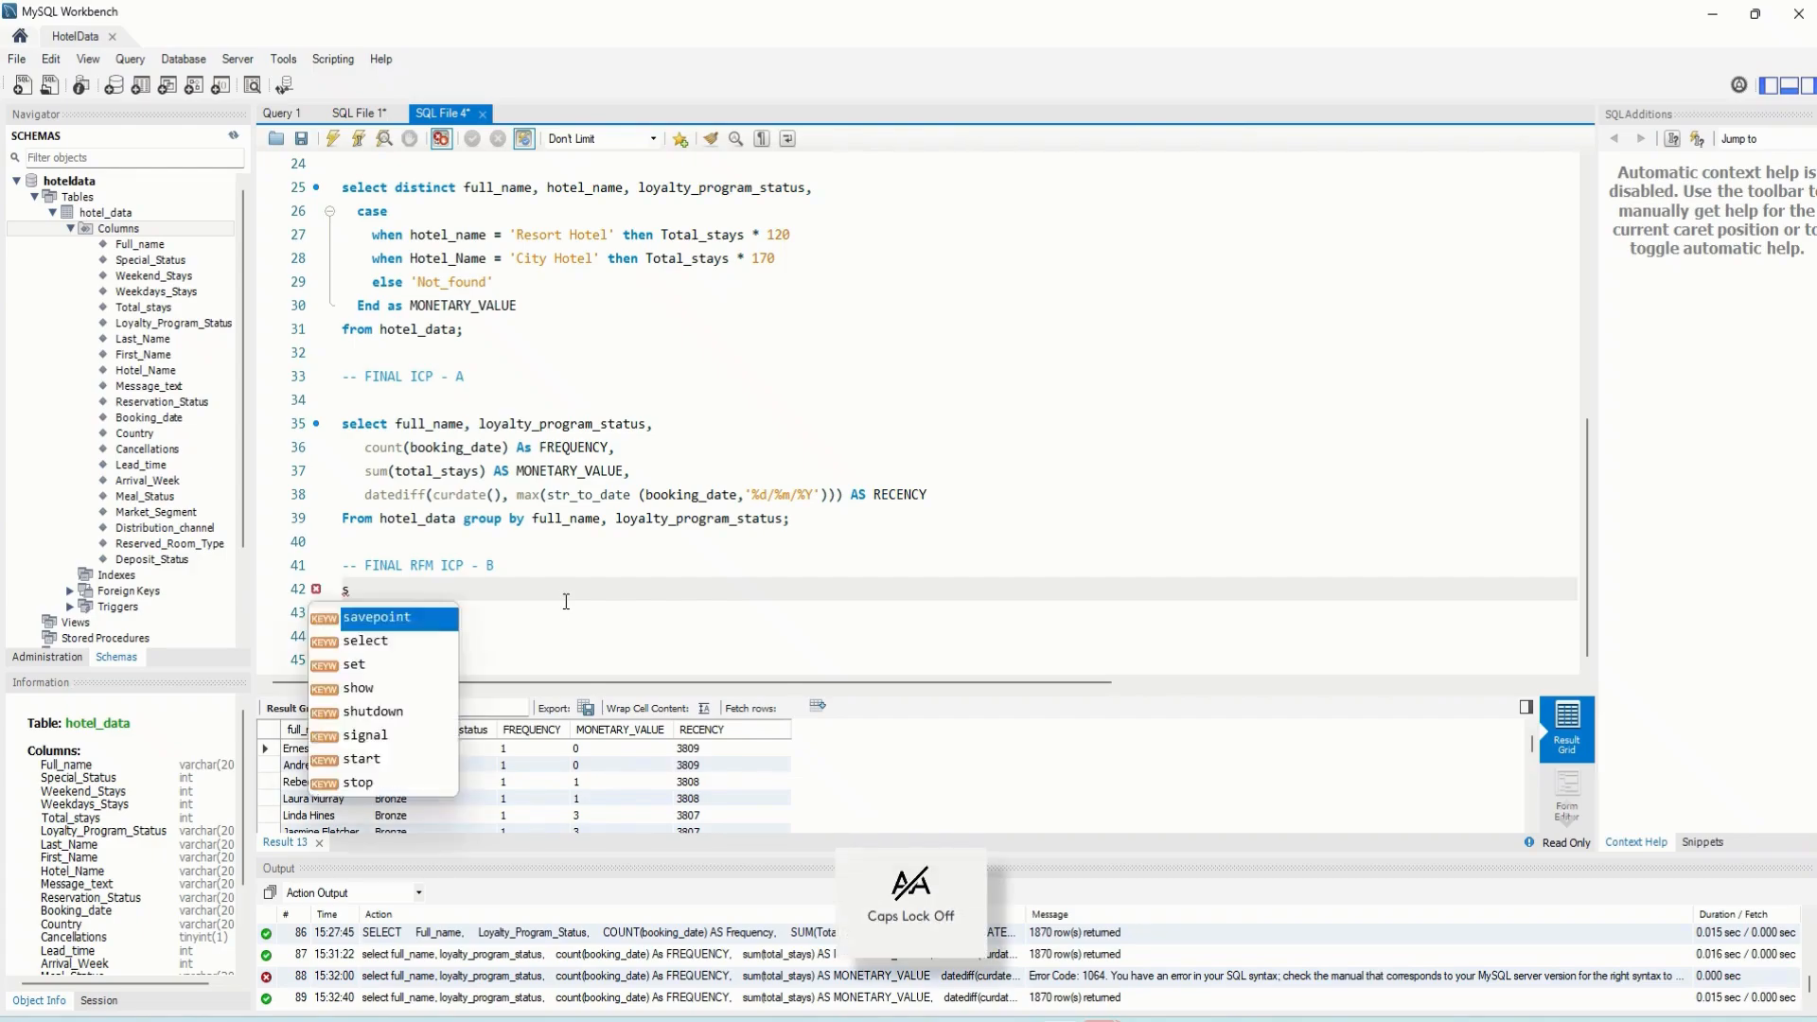
text(elect)
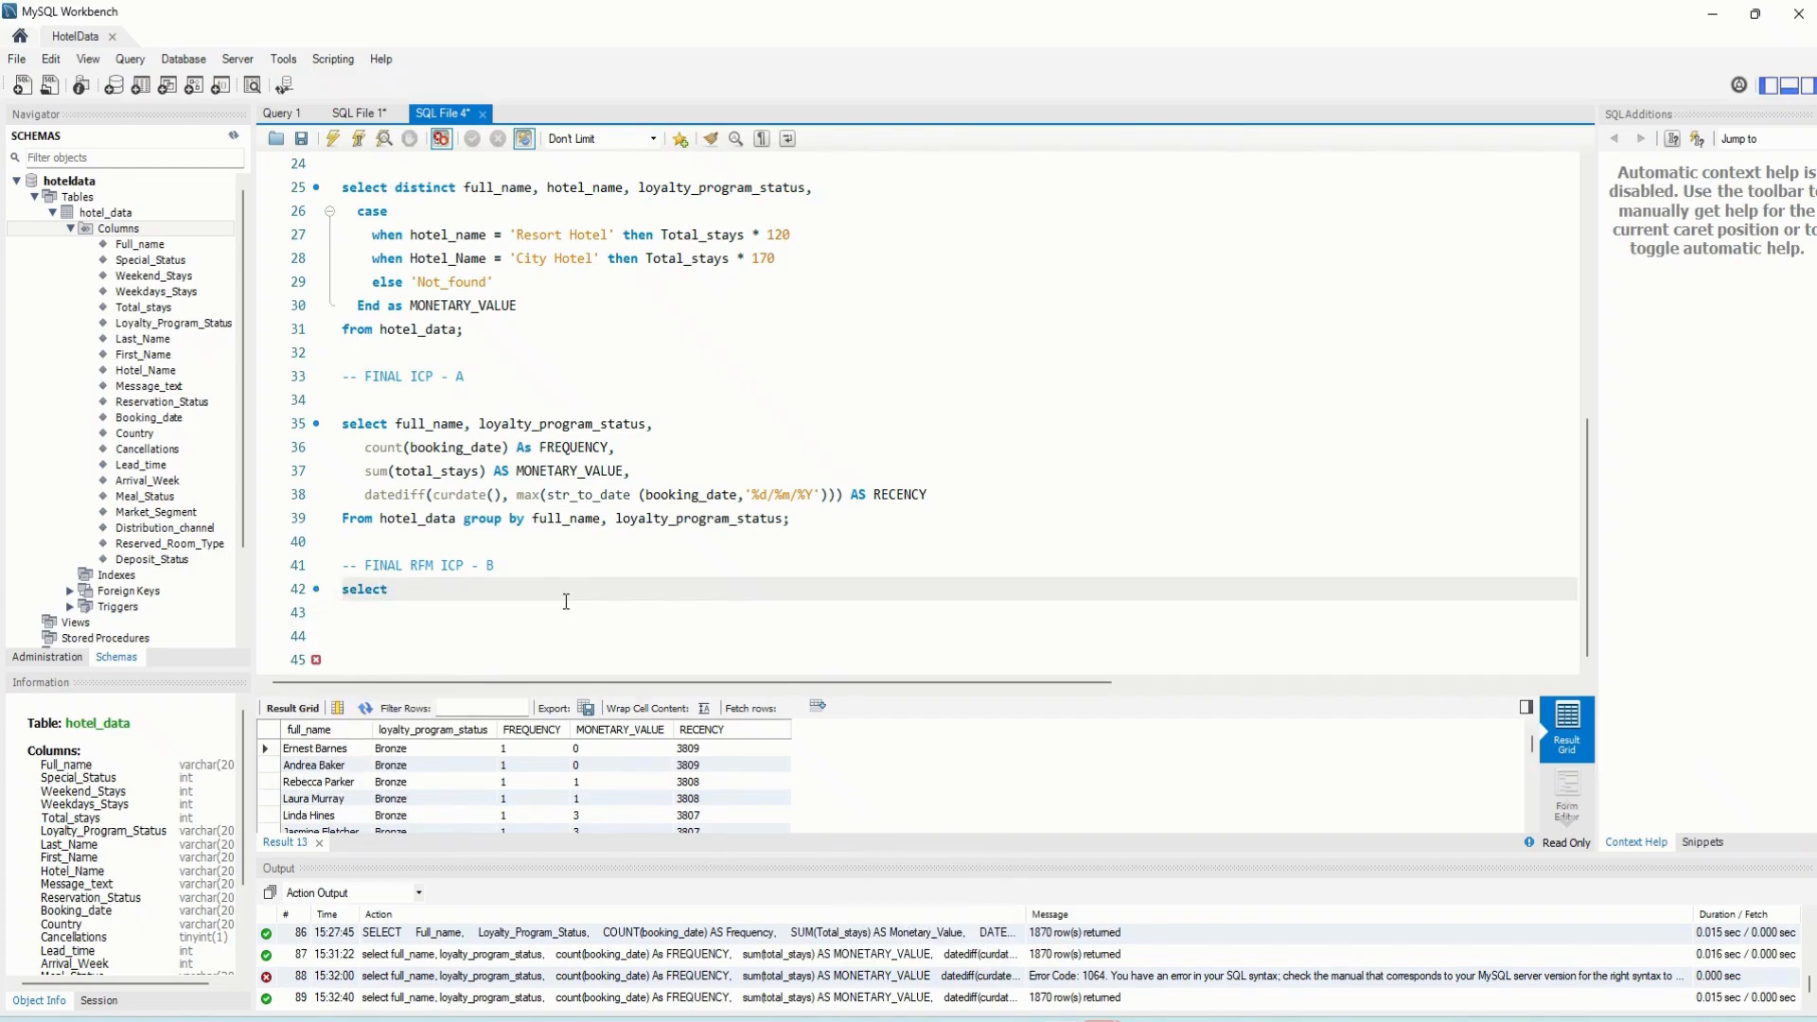
click(510, 565)
key(Return)
scroll(463, 464, down, 1)
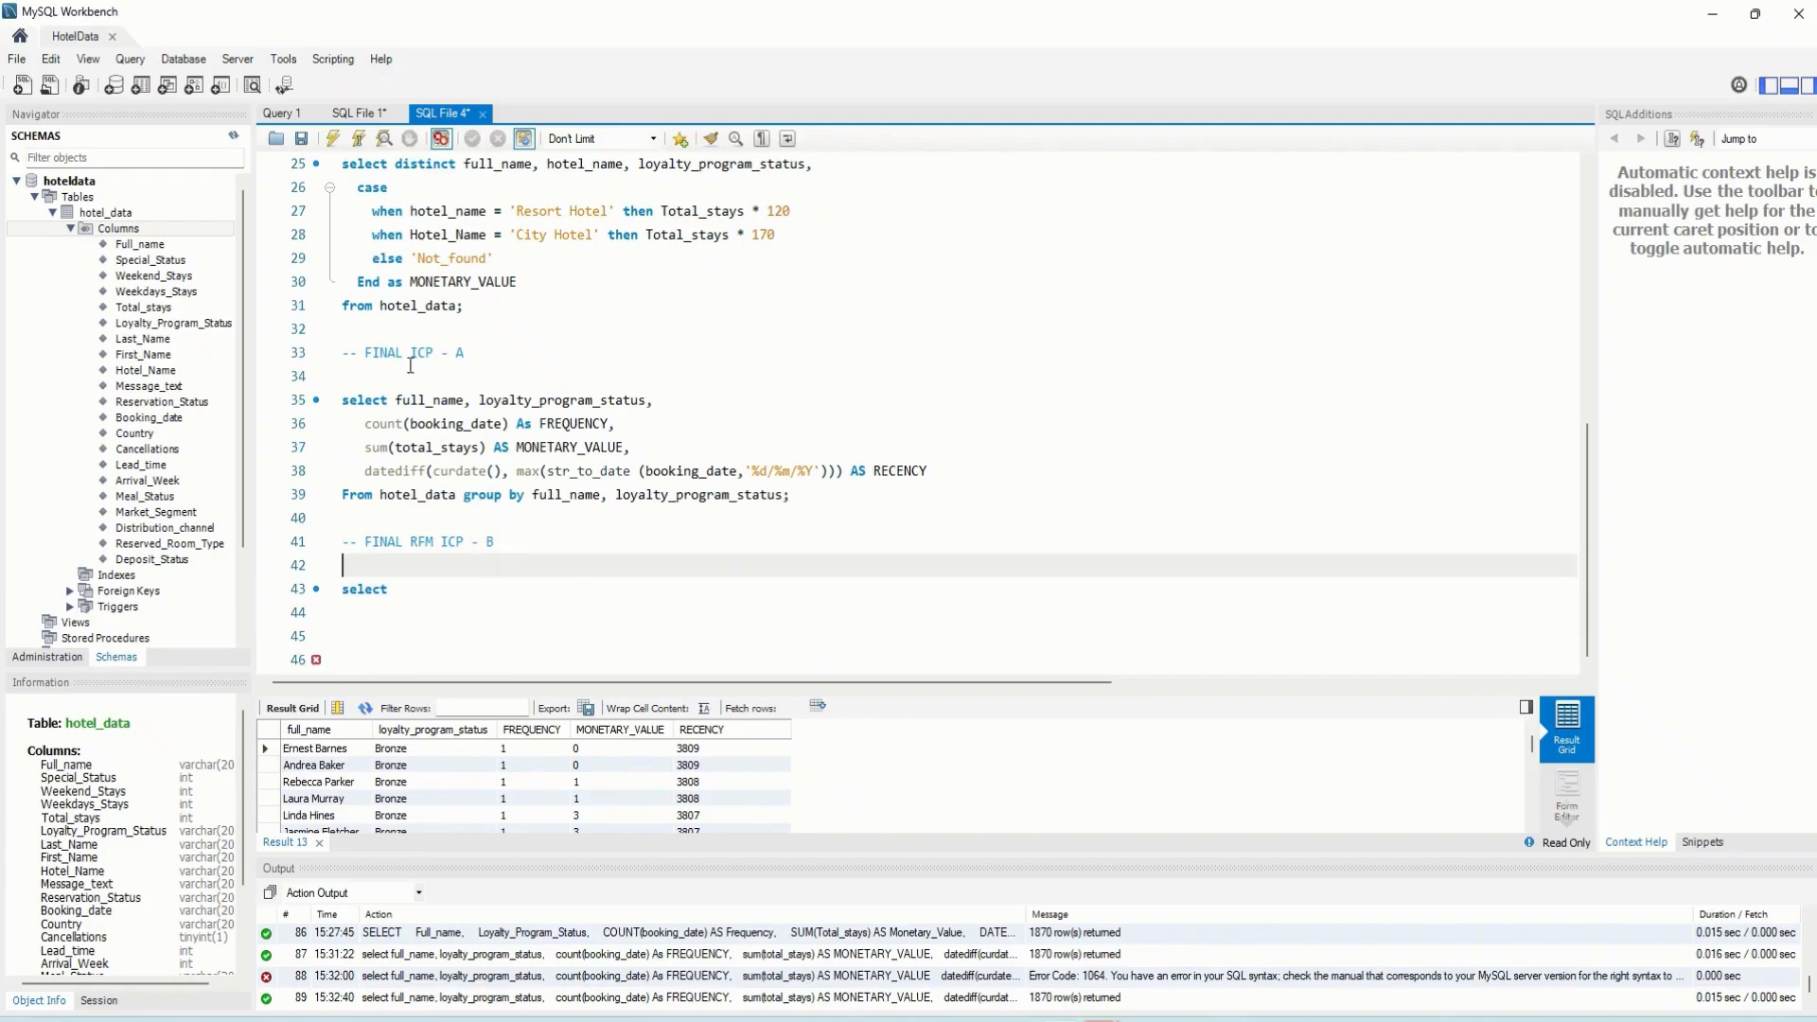
Add the full_name and loyalty_program_status columns to the FINAL RFM ICP - B select statement
click(422, 584)
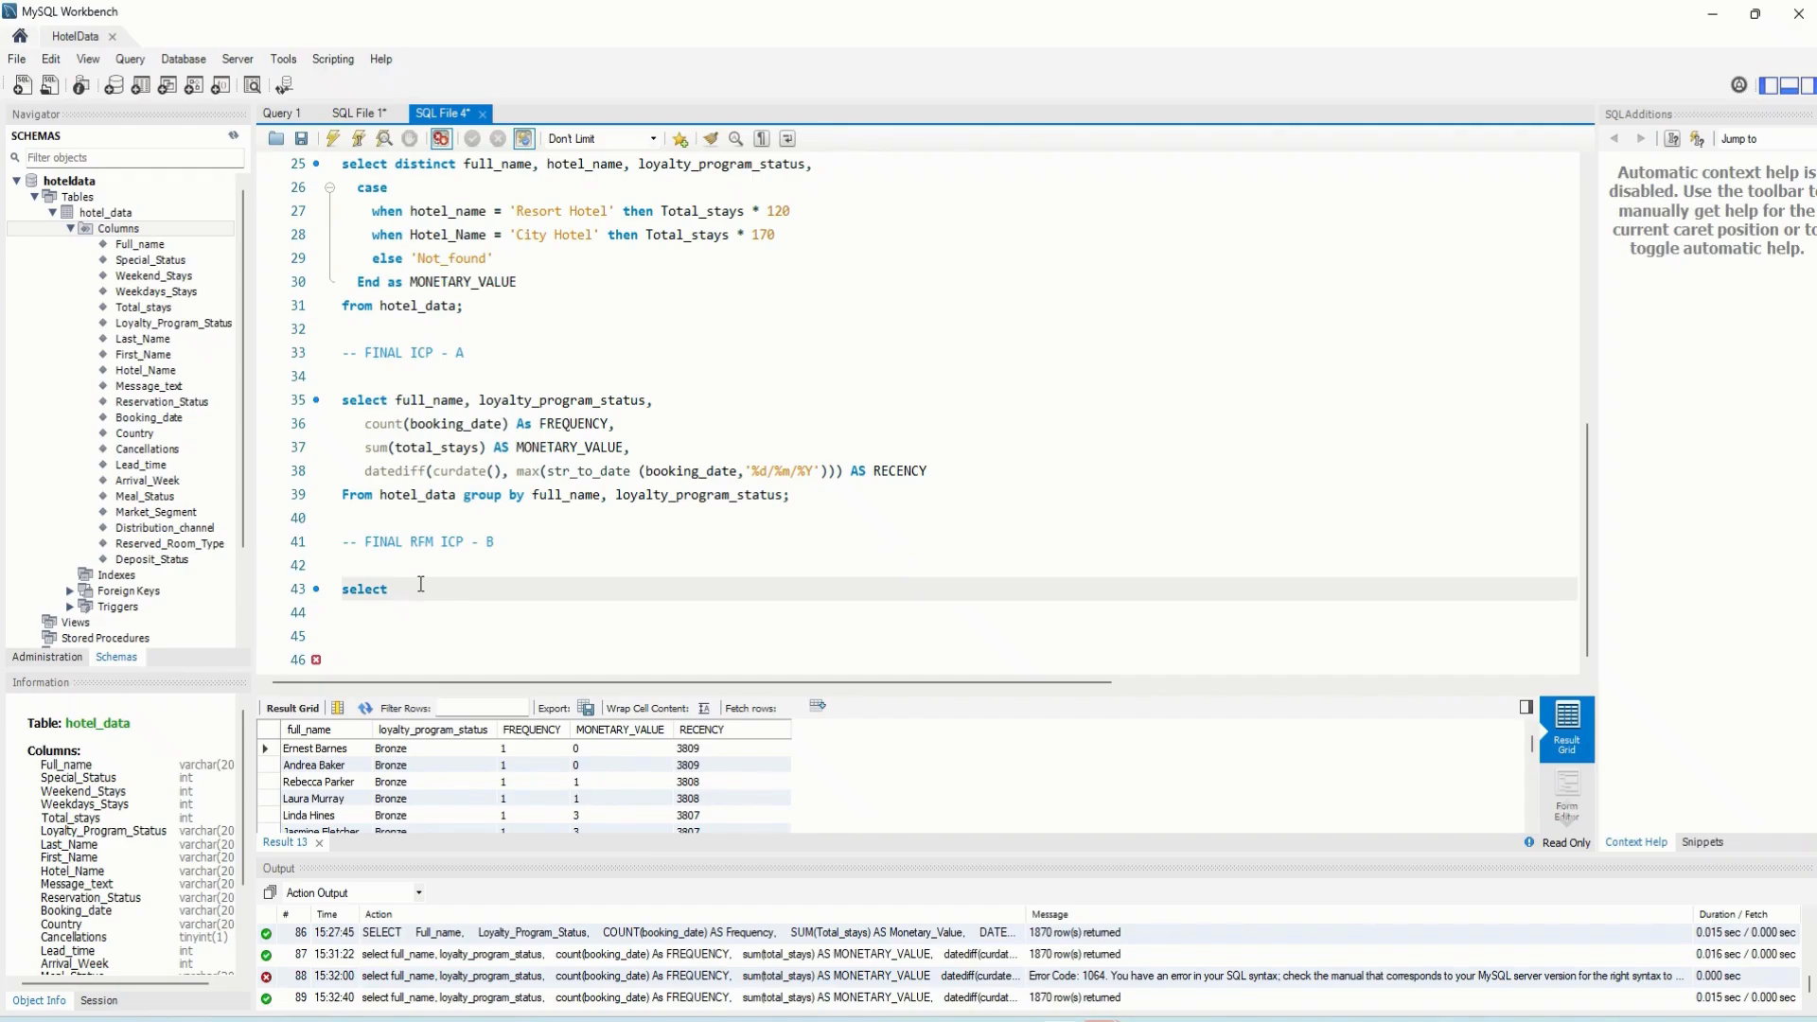
text(full_name, lo)
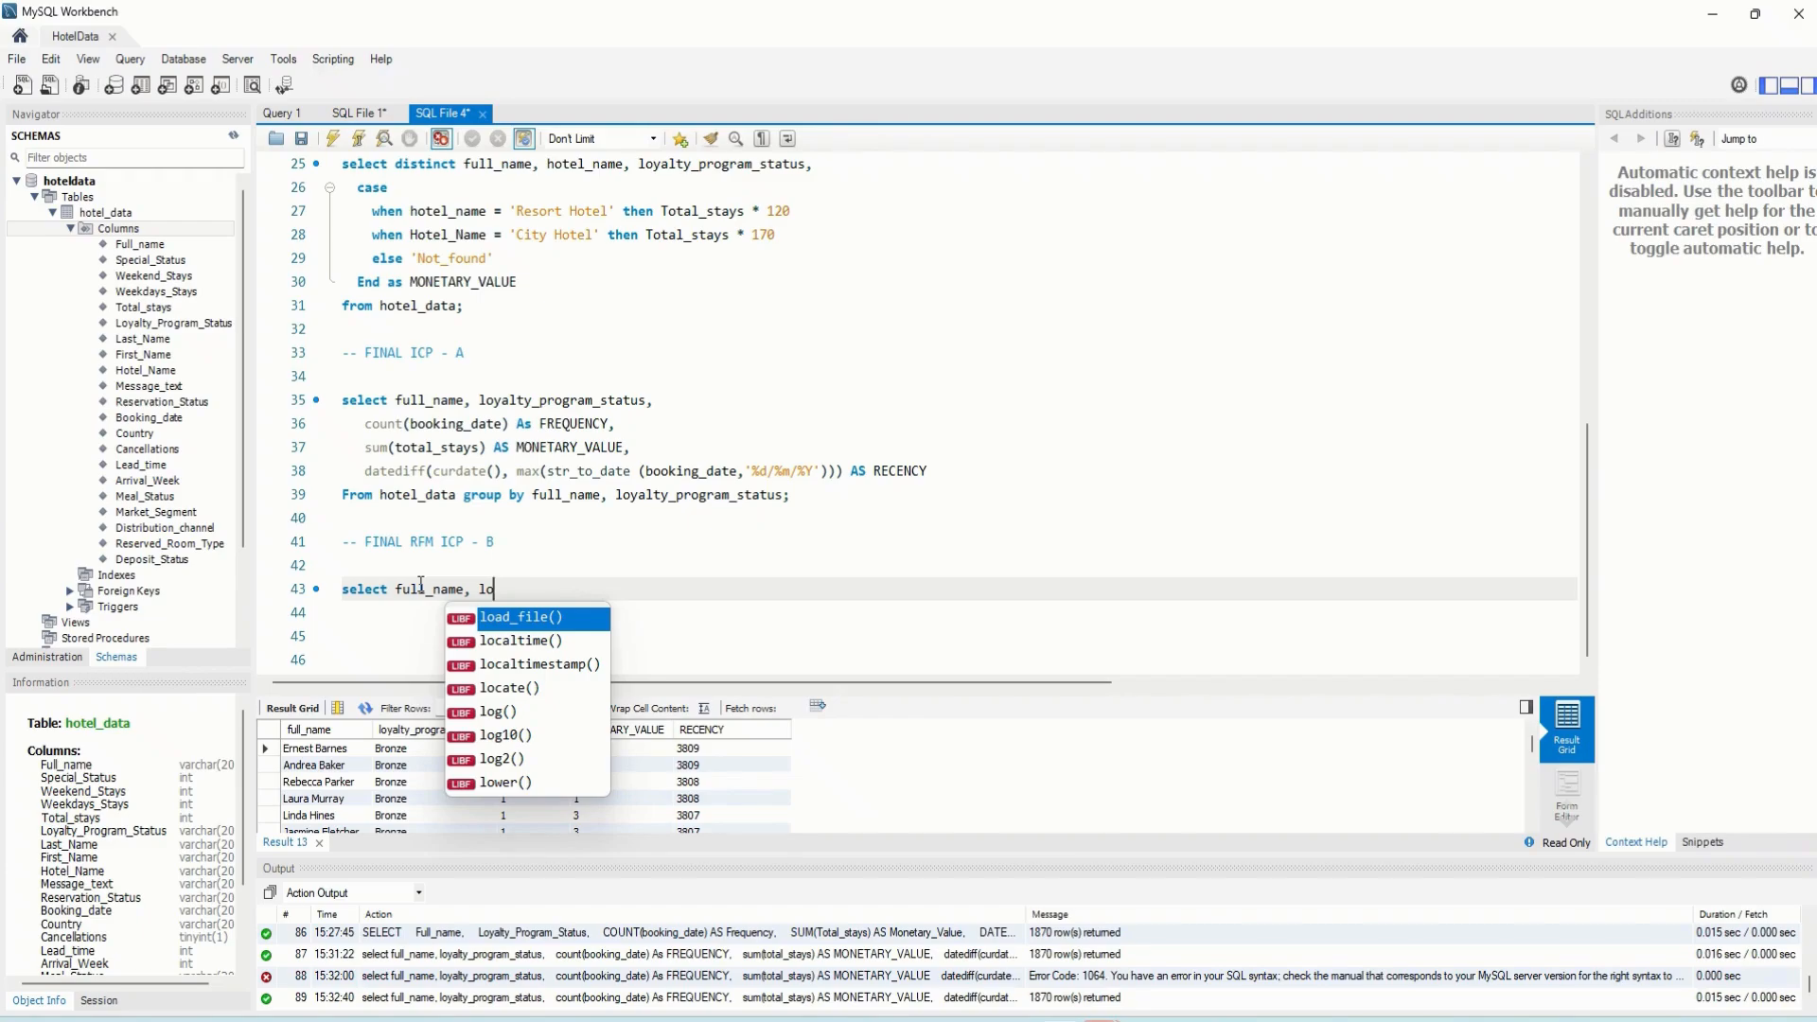
text(yalt)
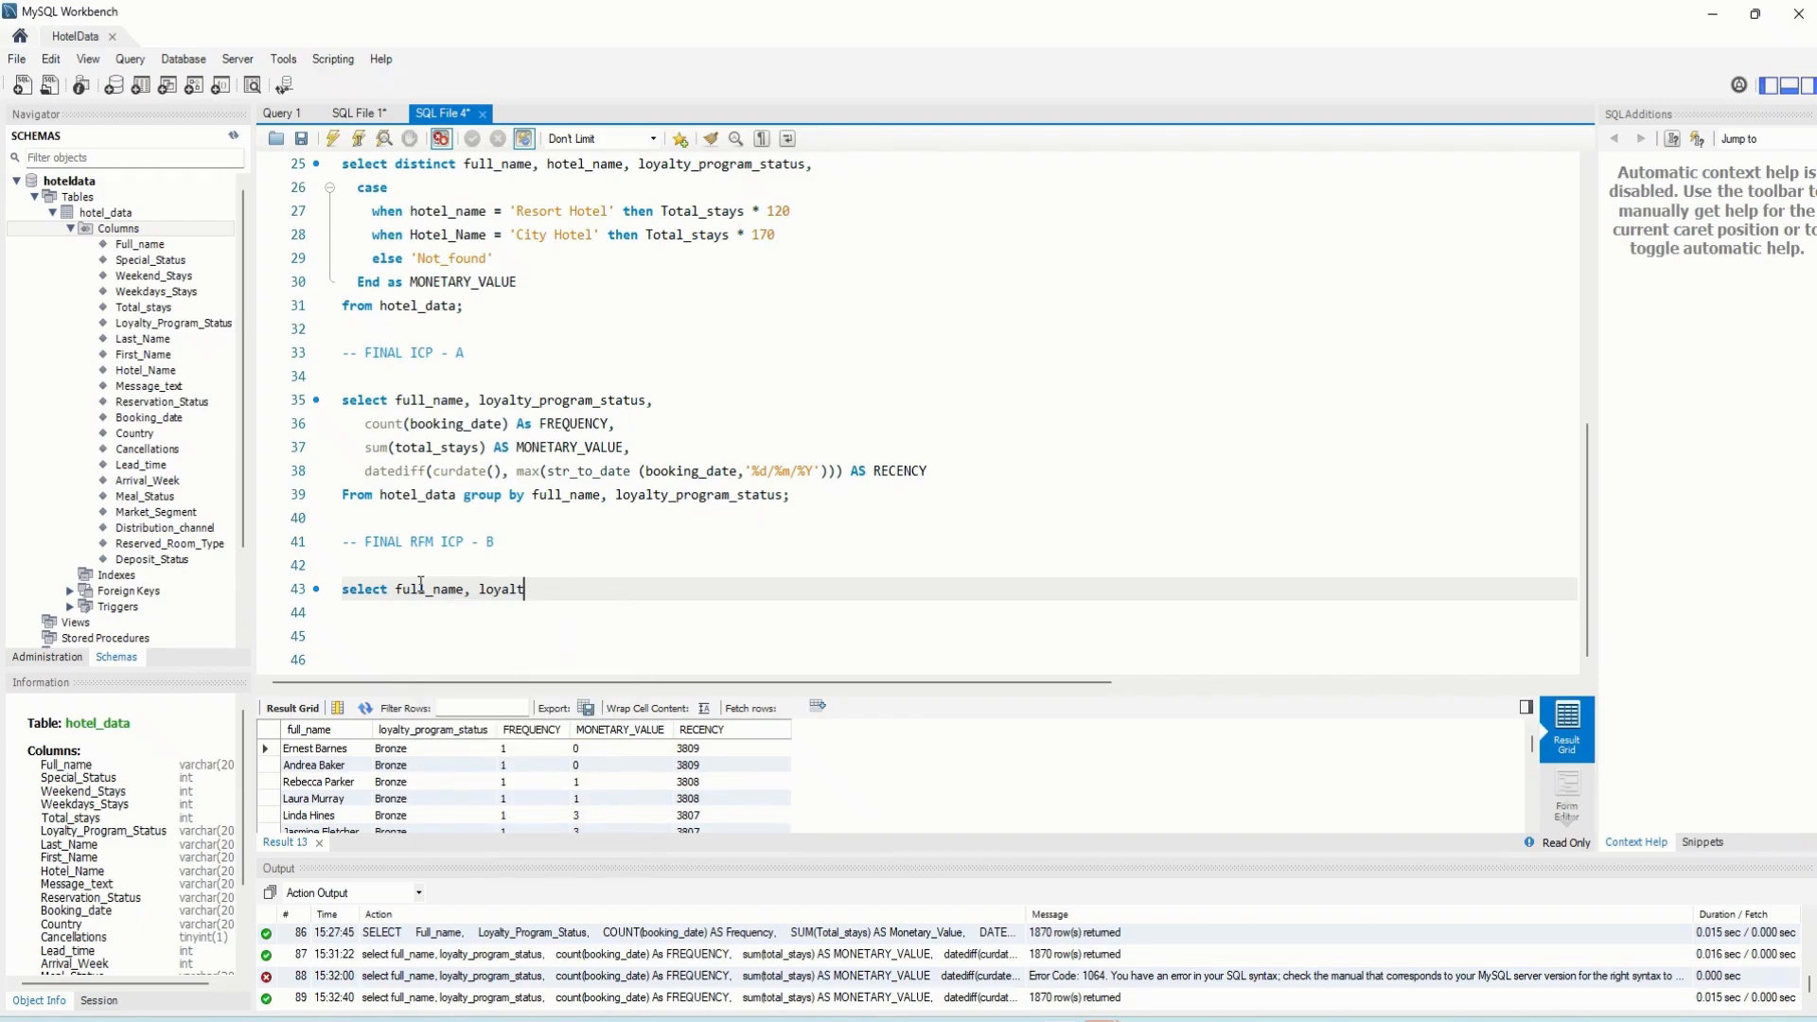
text(y_program_status,)
key(Return)
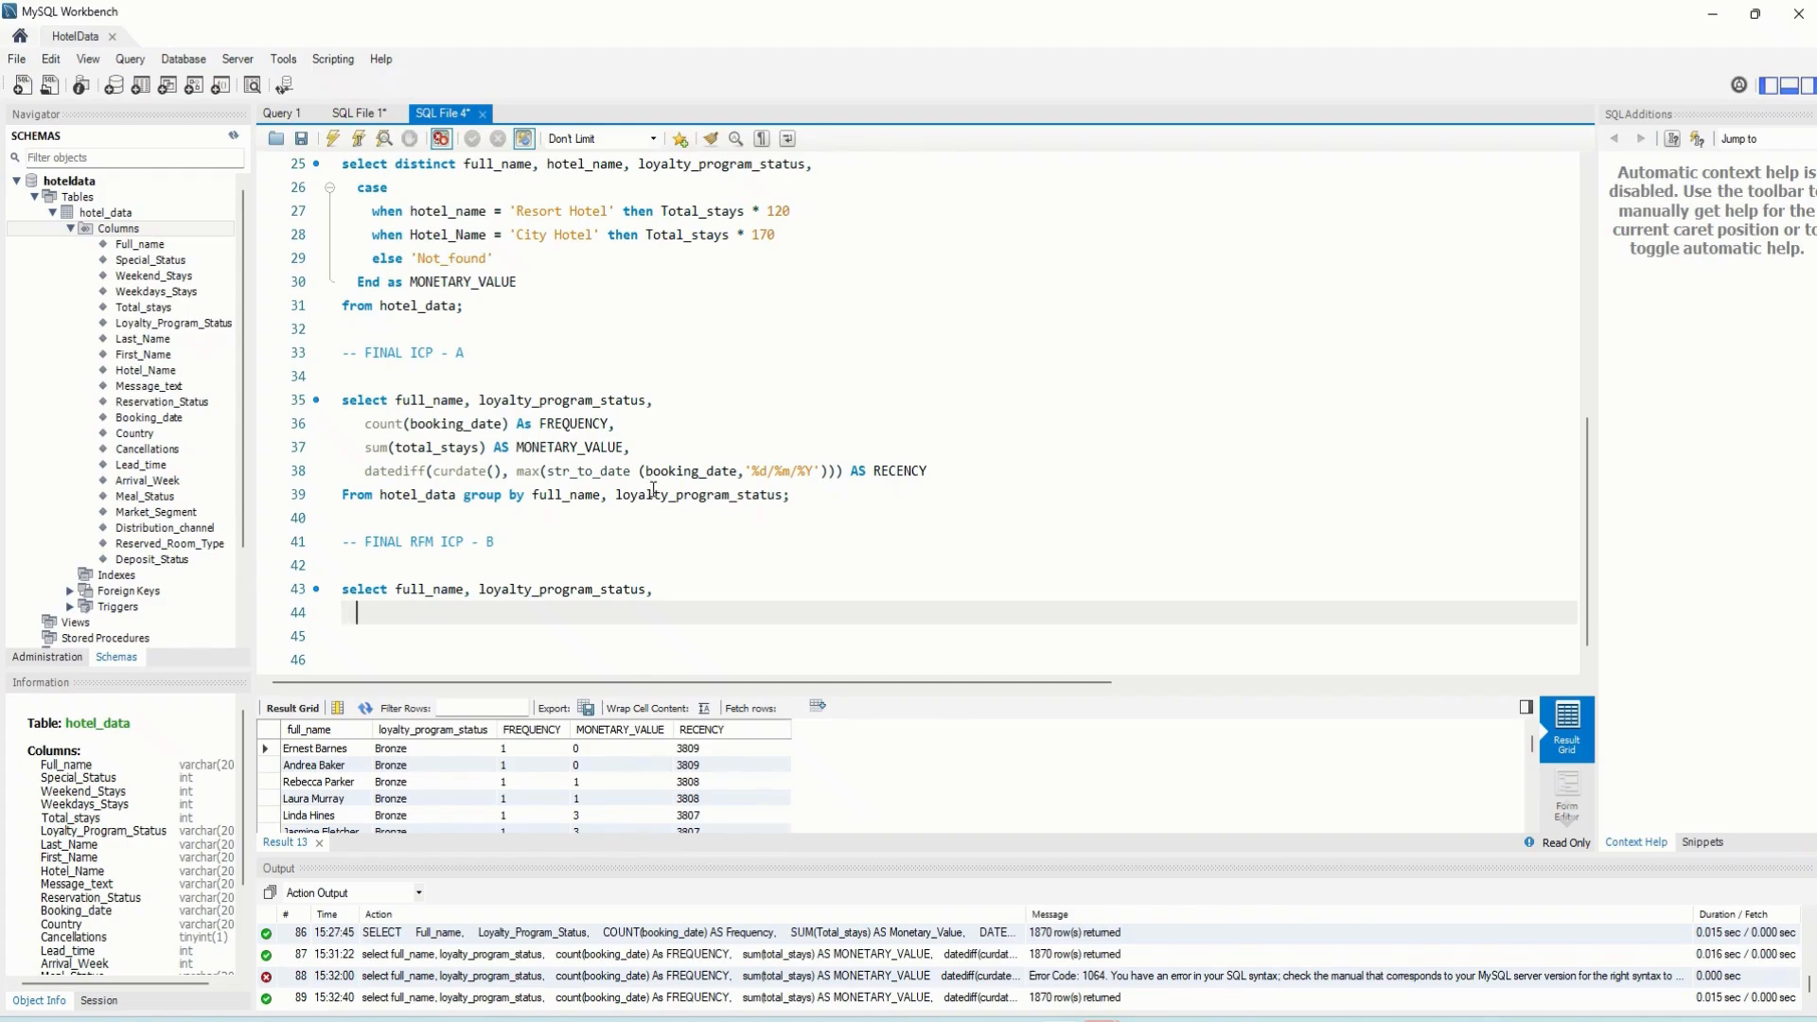
Add a count(booking_date) AS FREQUENCY column on its own line in the FINAL RFM ICP - B query
text(count)
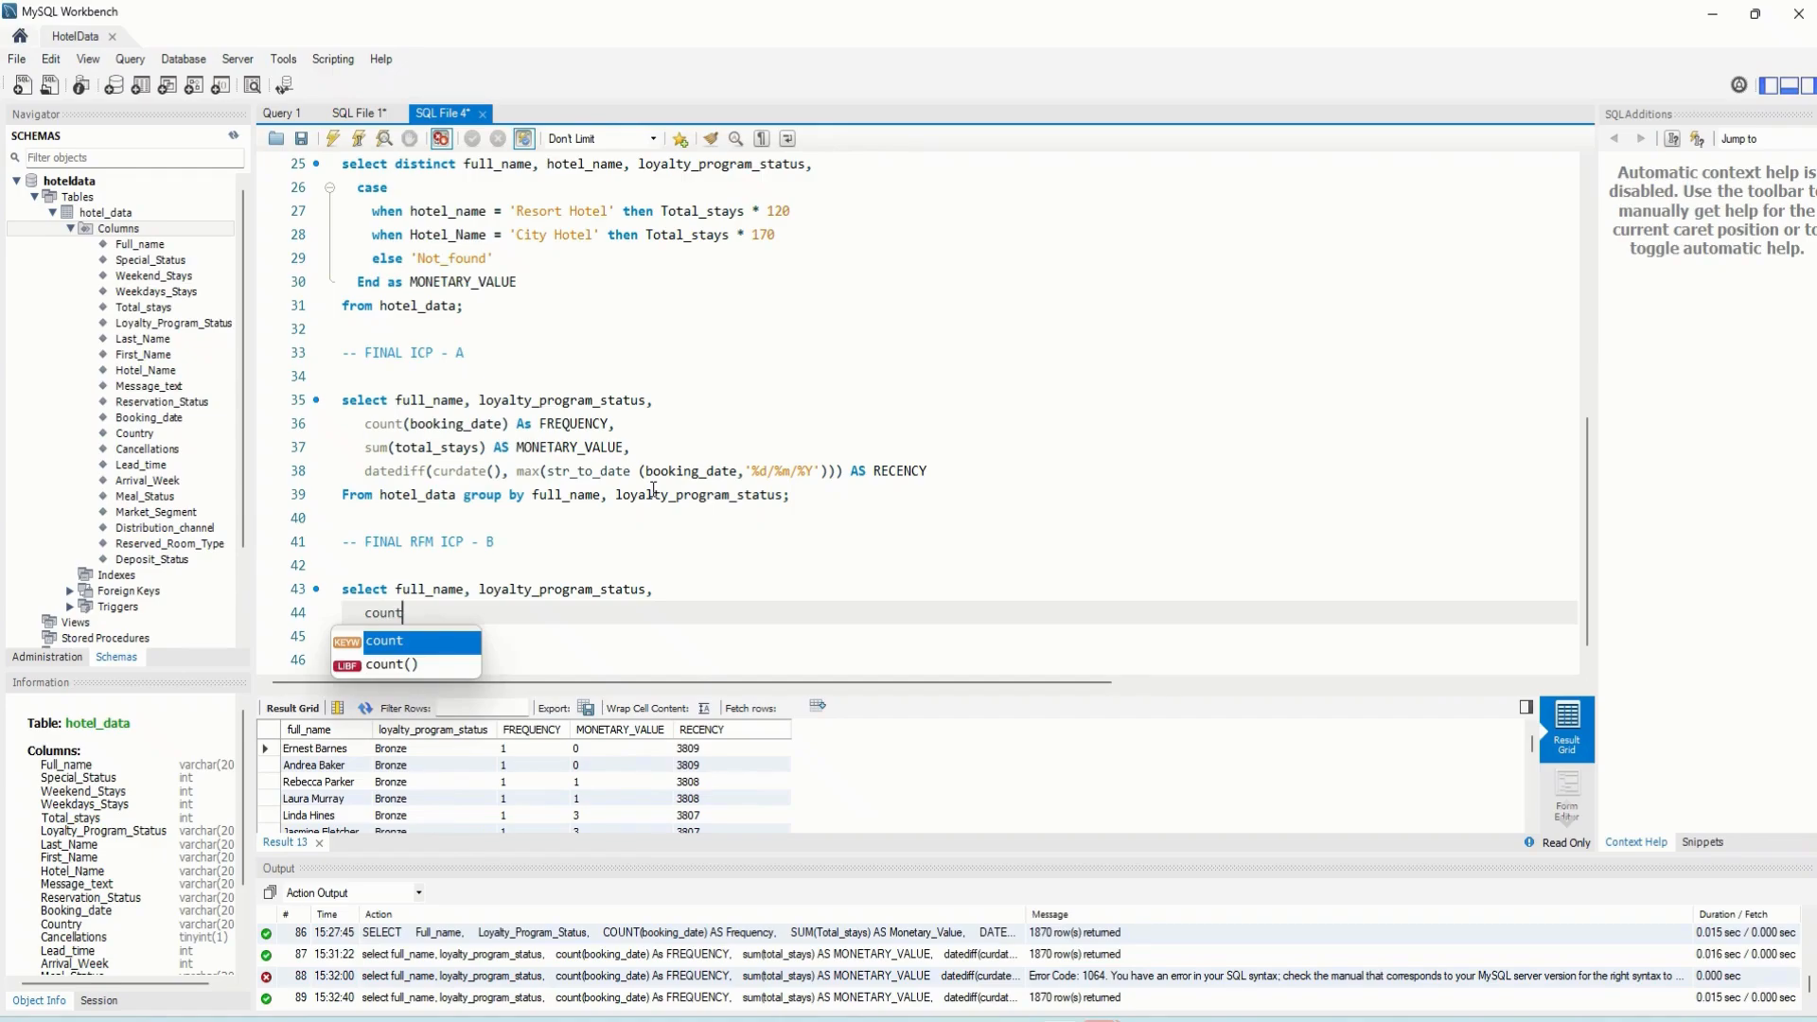
double_click(426, 662)
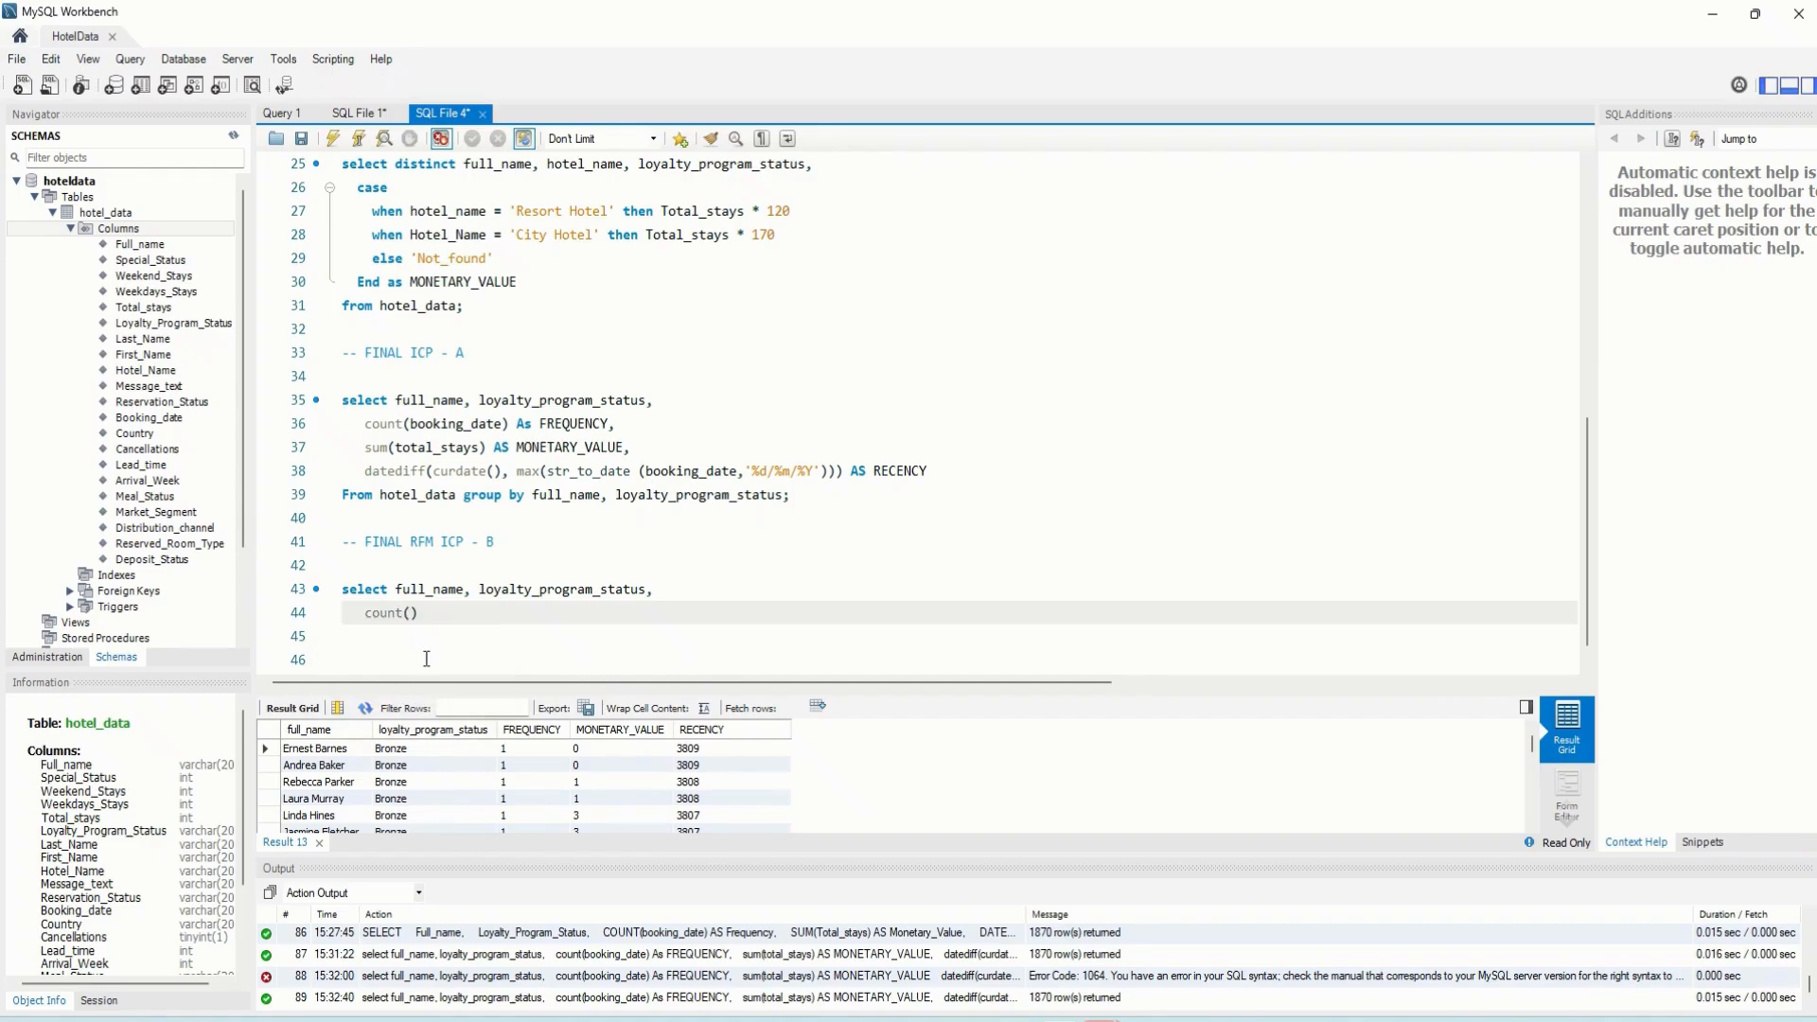
click(412, 614)
text(booking_dat)
key(Right)
key(Caps_Lock)
text(AS)
text( PRE)
key(BackSpace)
key(BackSpace)
key(BackSpace)
text(FREQUENCY)
key(Return)
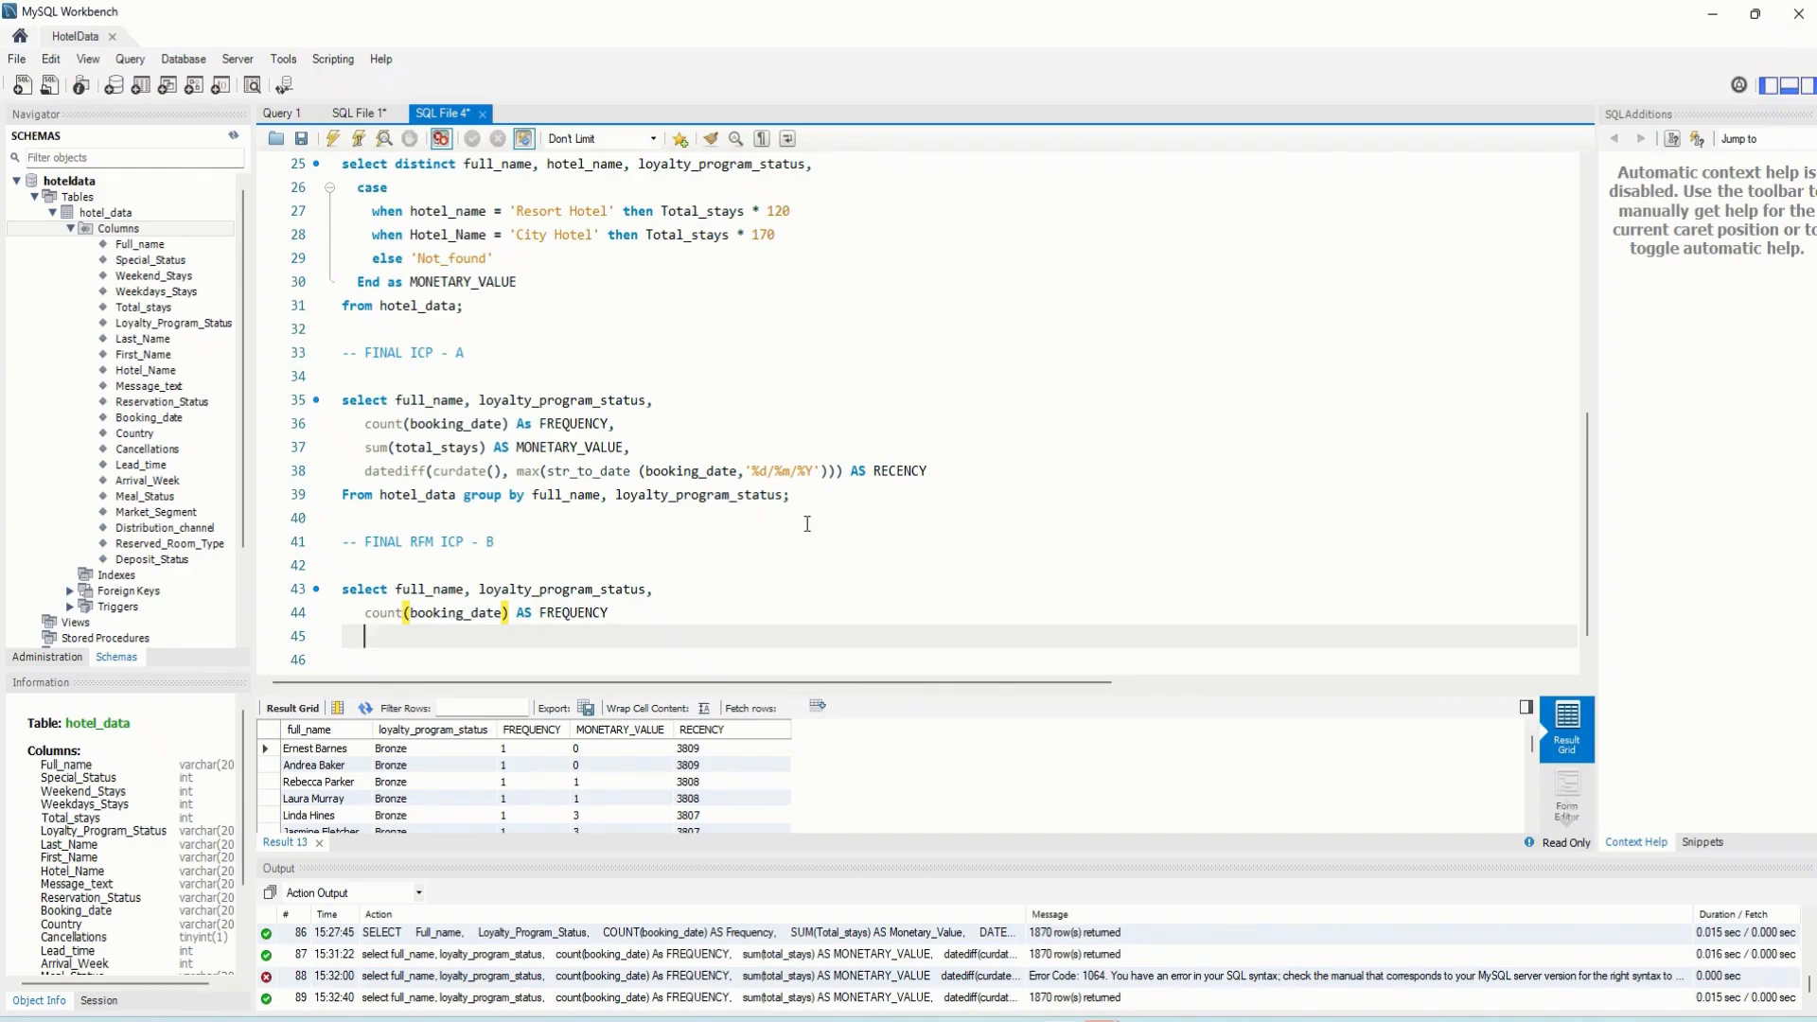
Begin a sum aggregate containing a case expression on the line below the FREQUENCY column
text(SUM)
key(BackSpace)
key(BackSpace)
key(BackSpace)
key(Caps_Lock)
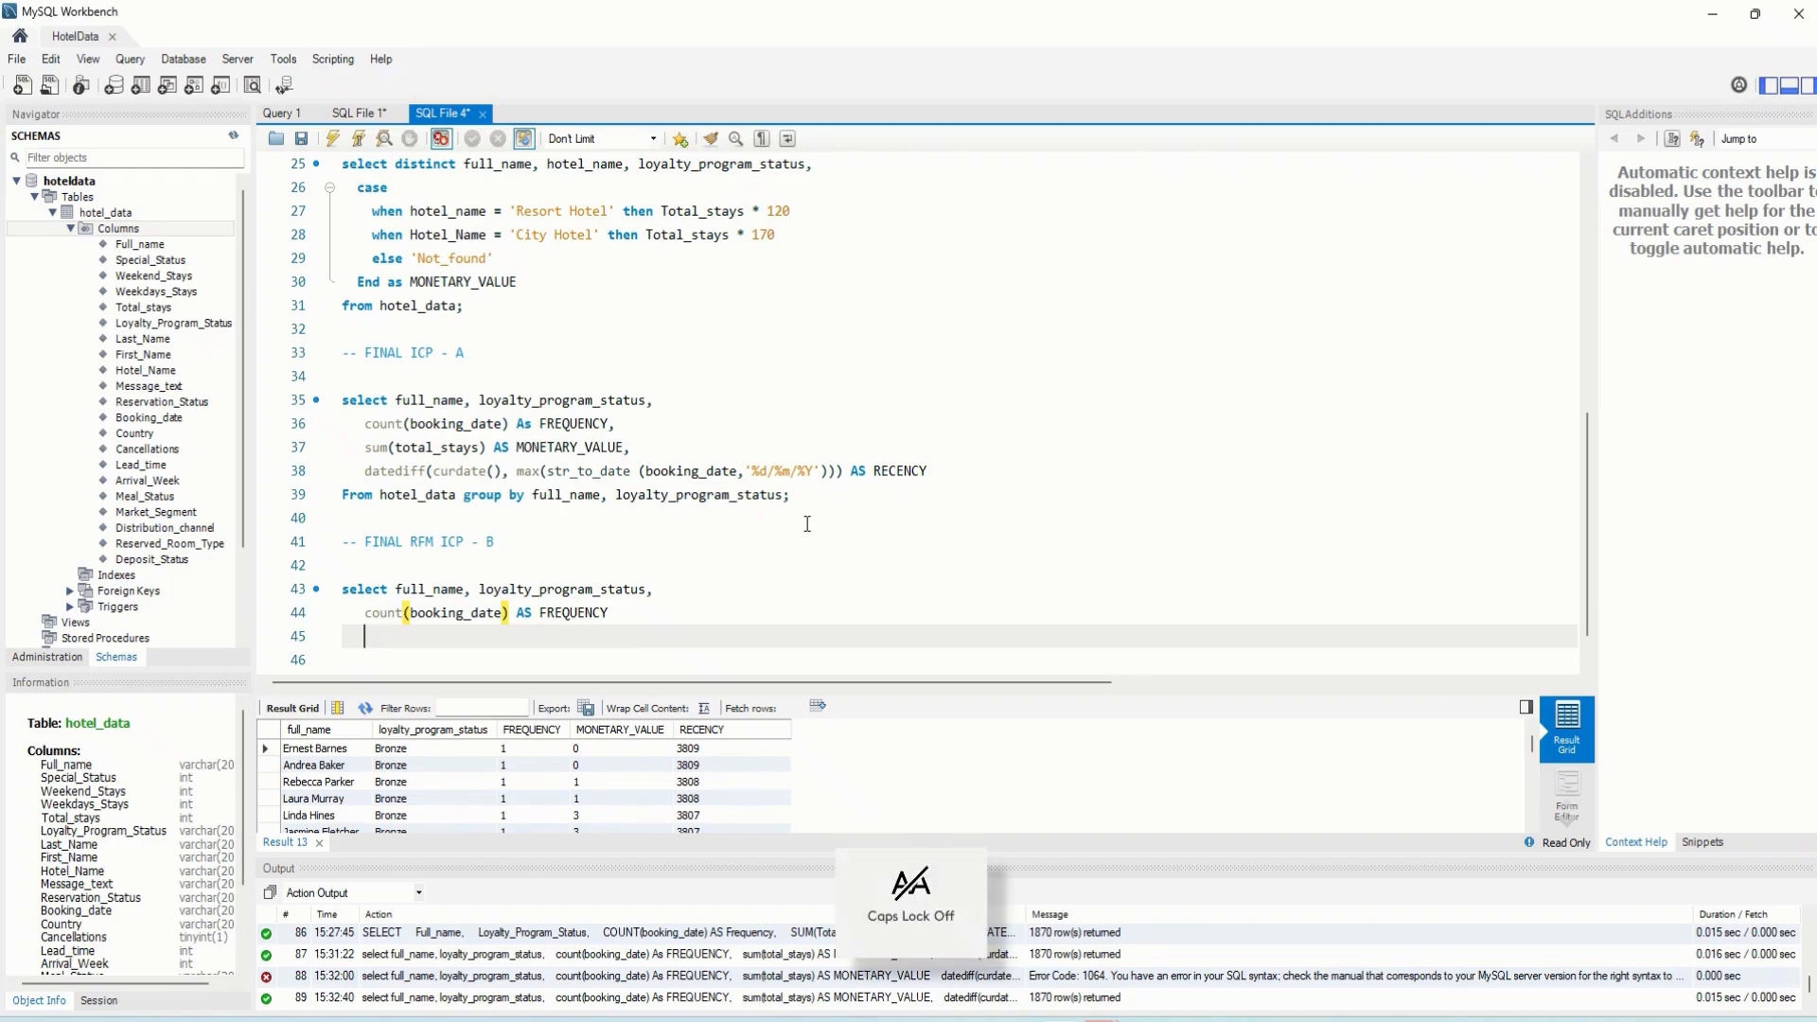
text(sum)
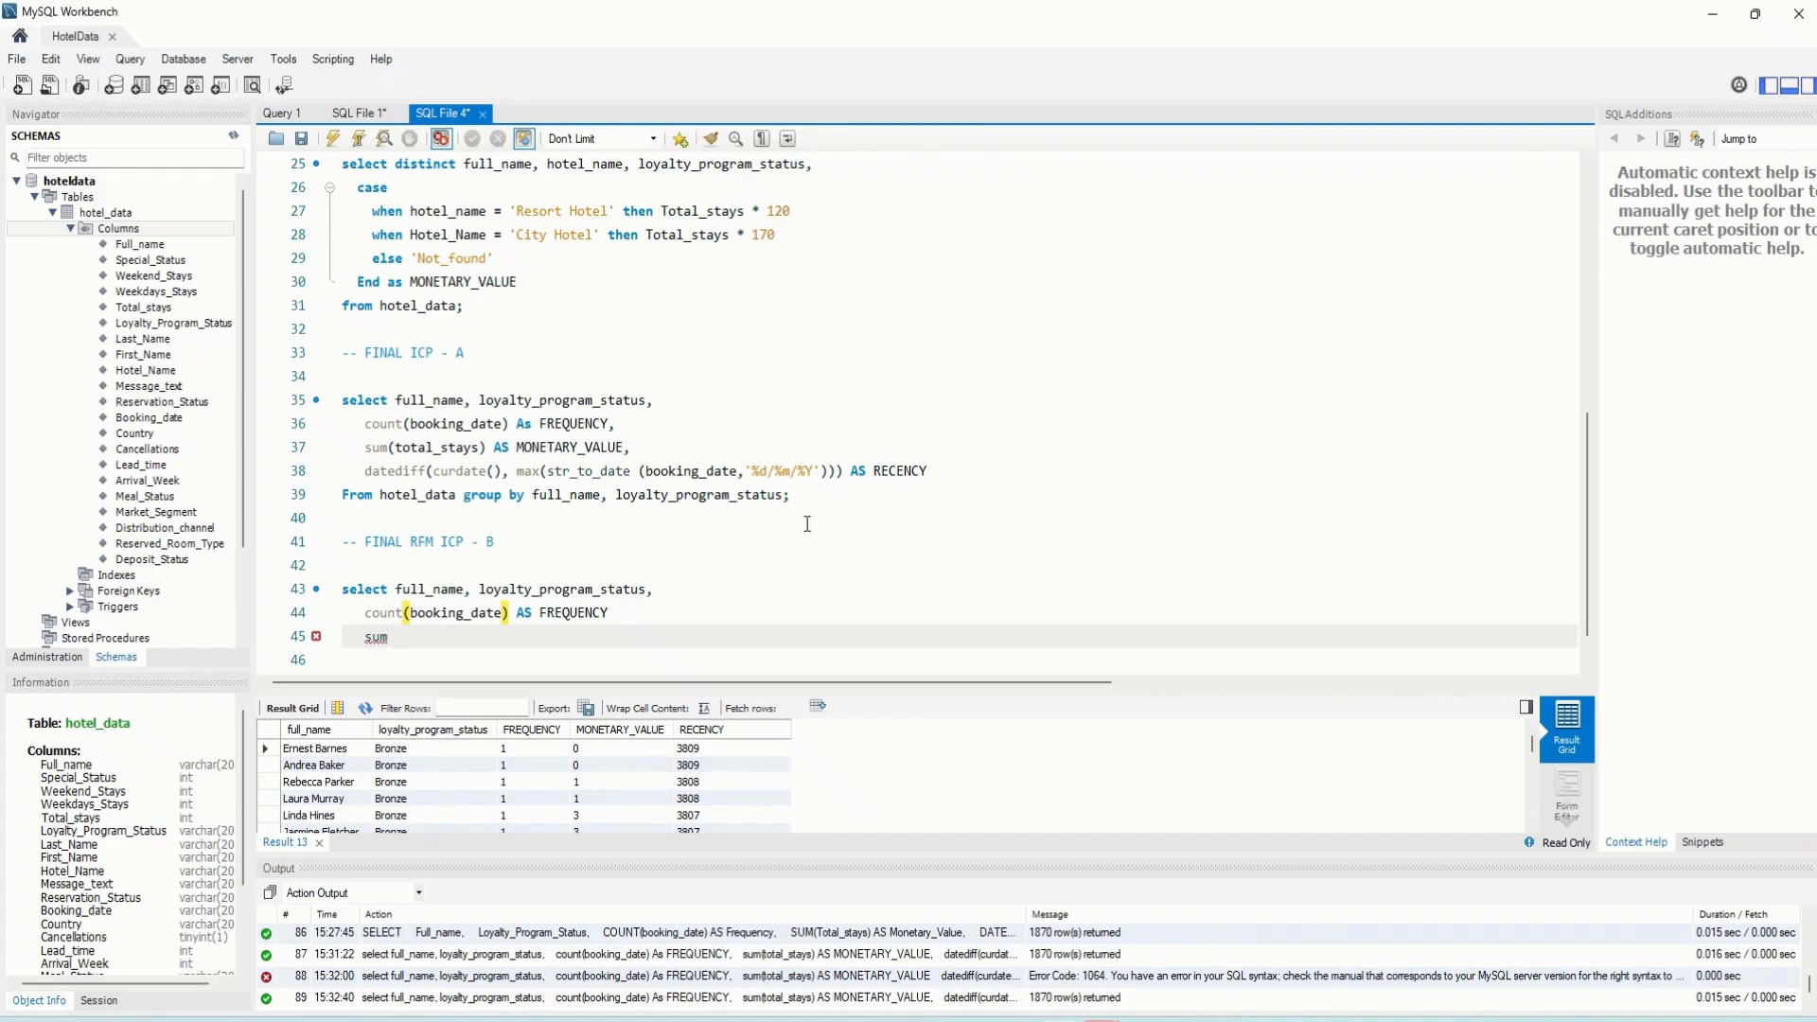
key(BackSpace)
text(())
key(Left)
text(case)
key(Return)
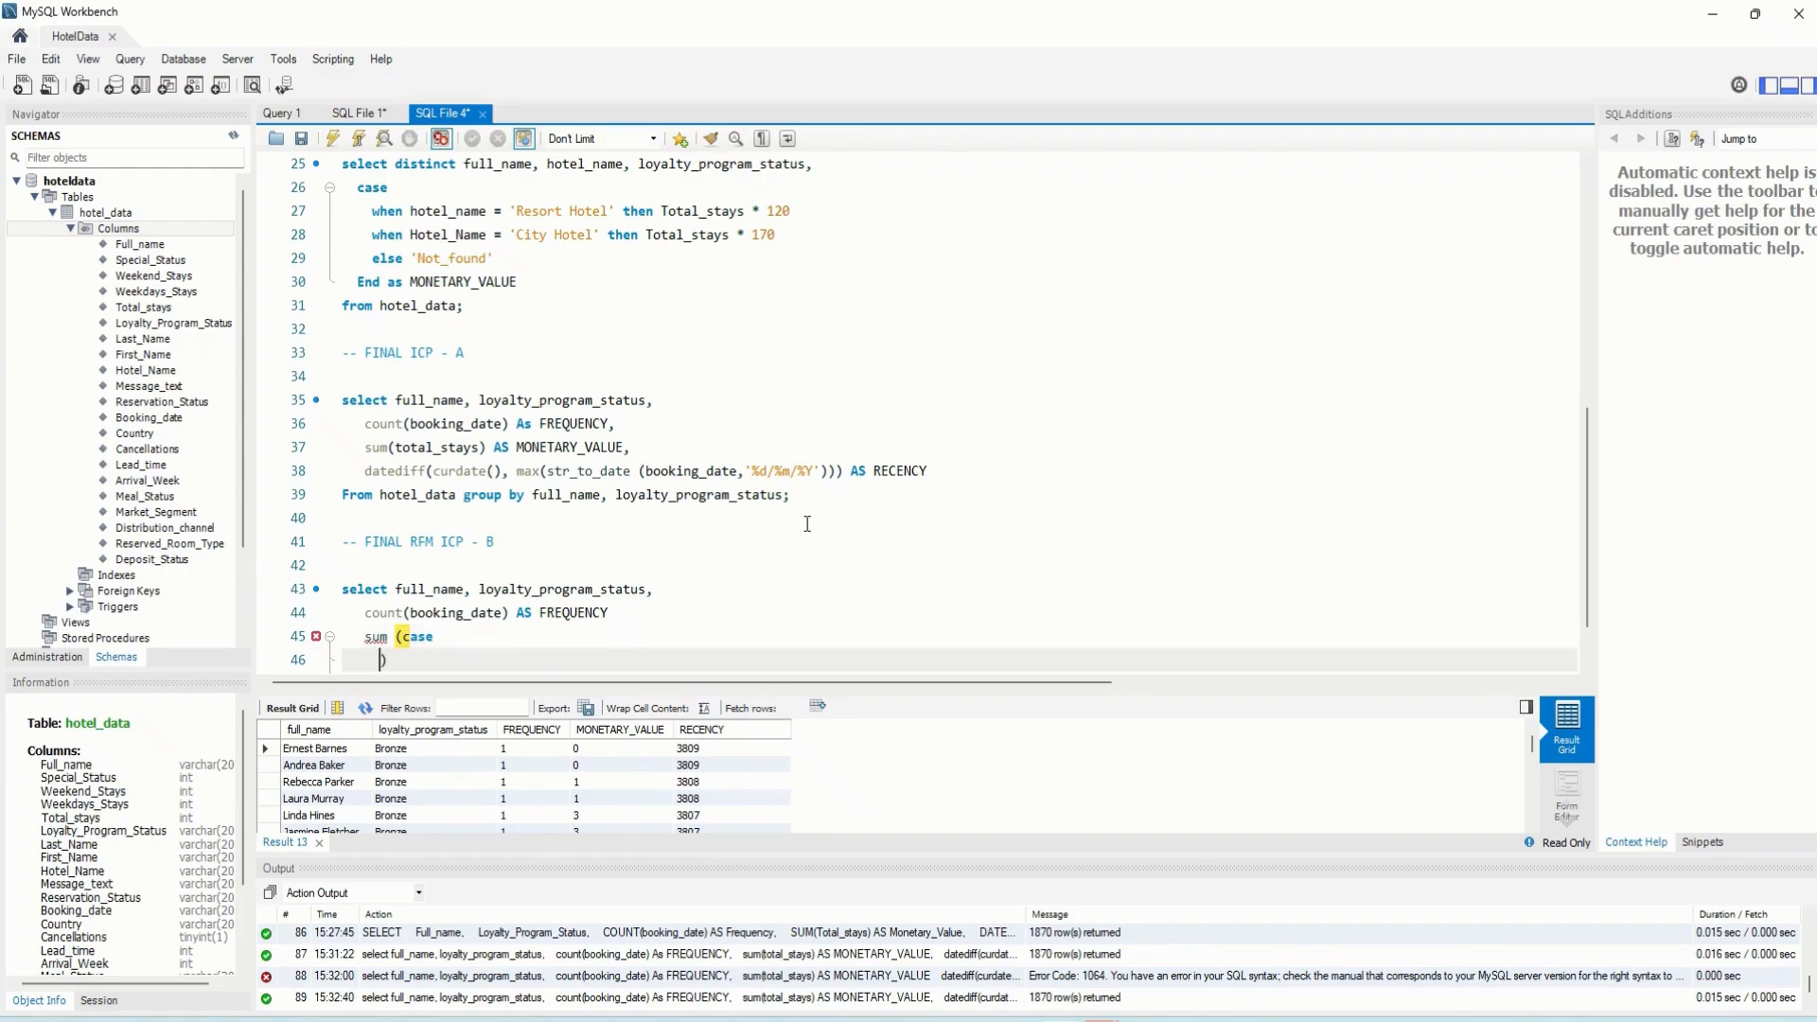
Write the case condition for hotel_name = 'resort hotel' that returns total_stays * 120
text(when hotel_name = 'resort hotel)
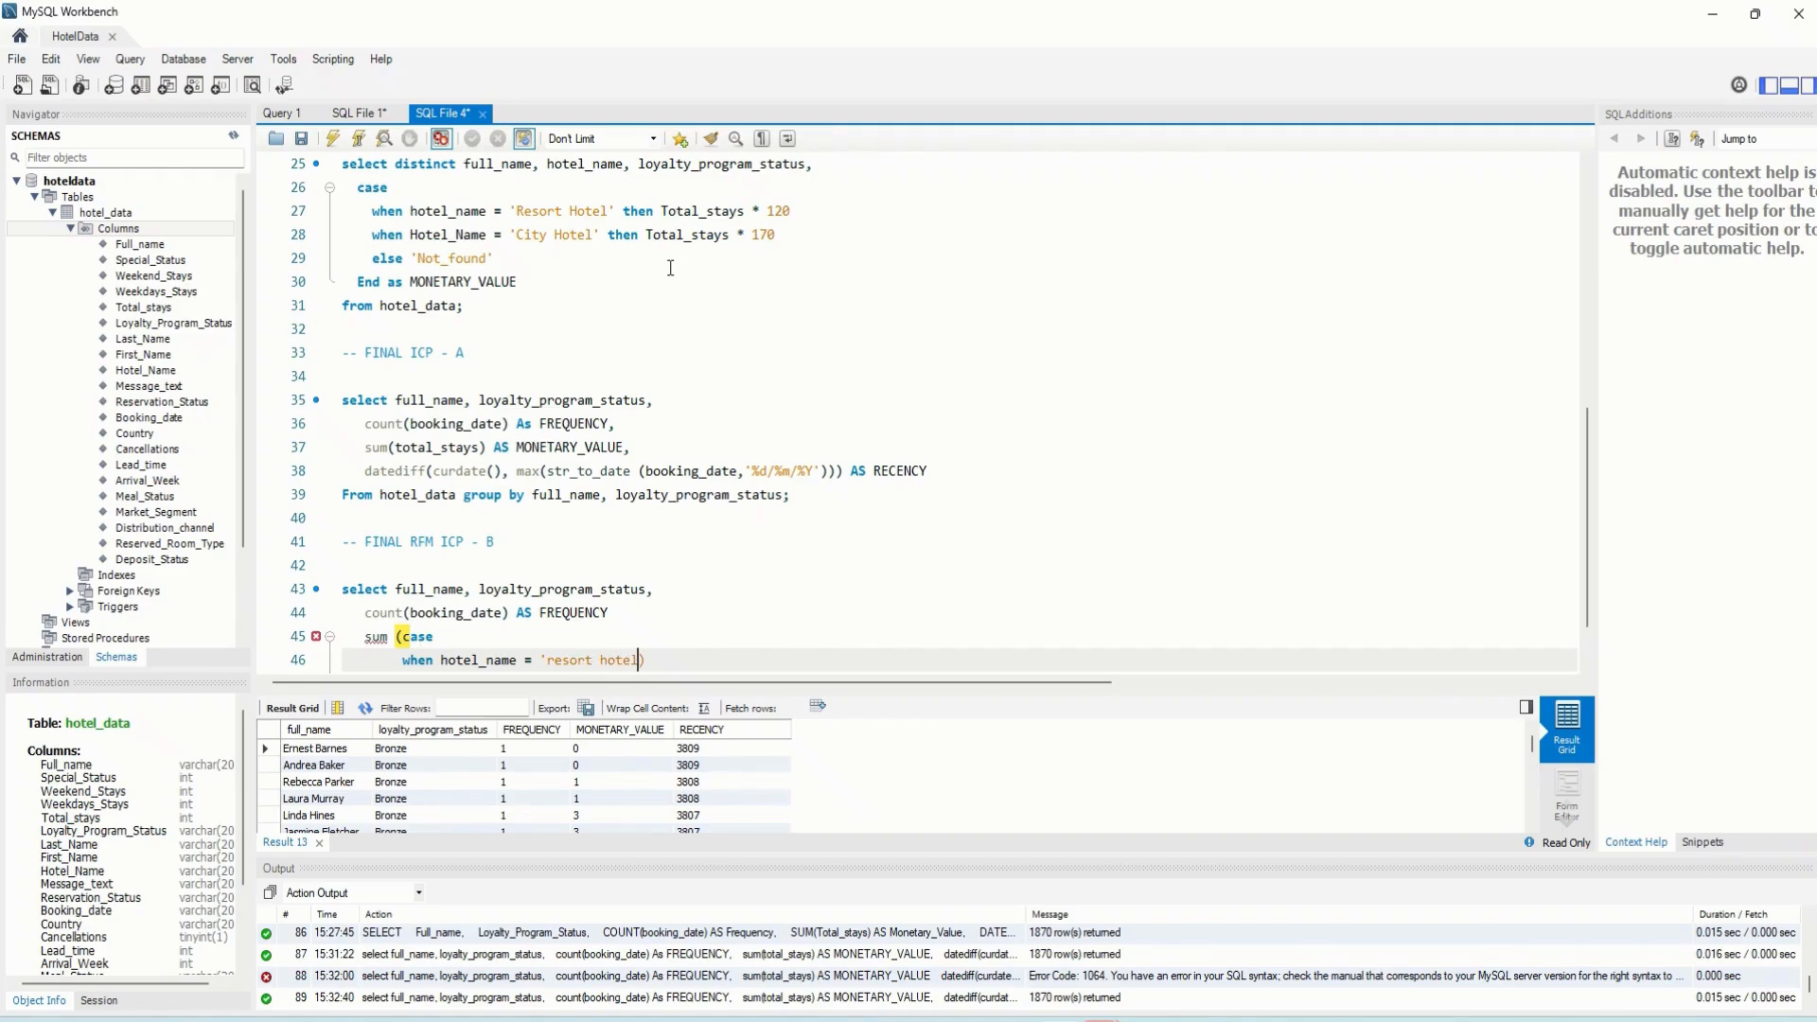
text(')
key(Right)
text(then total_stays *)
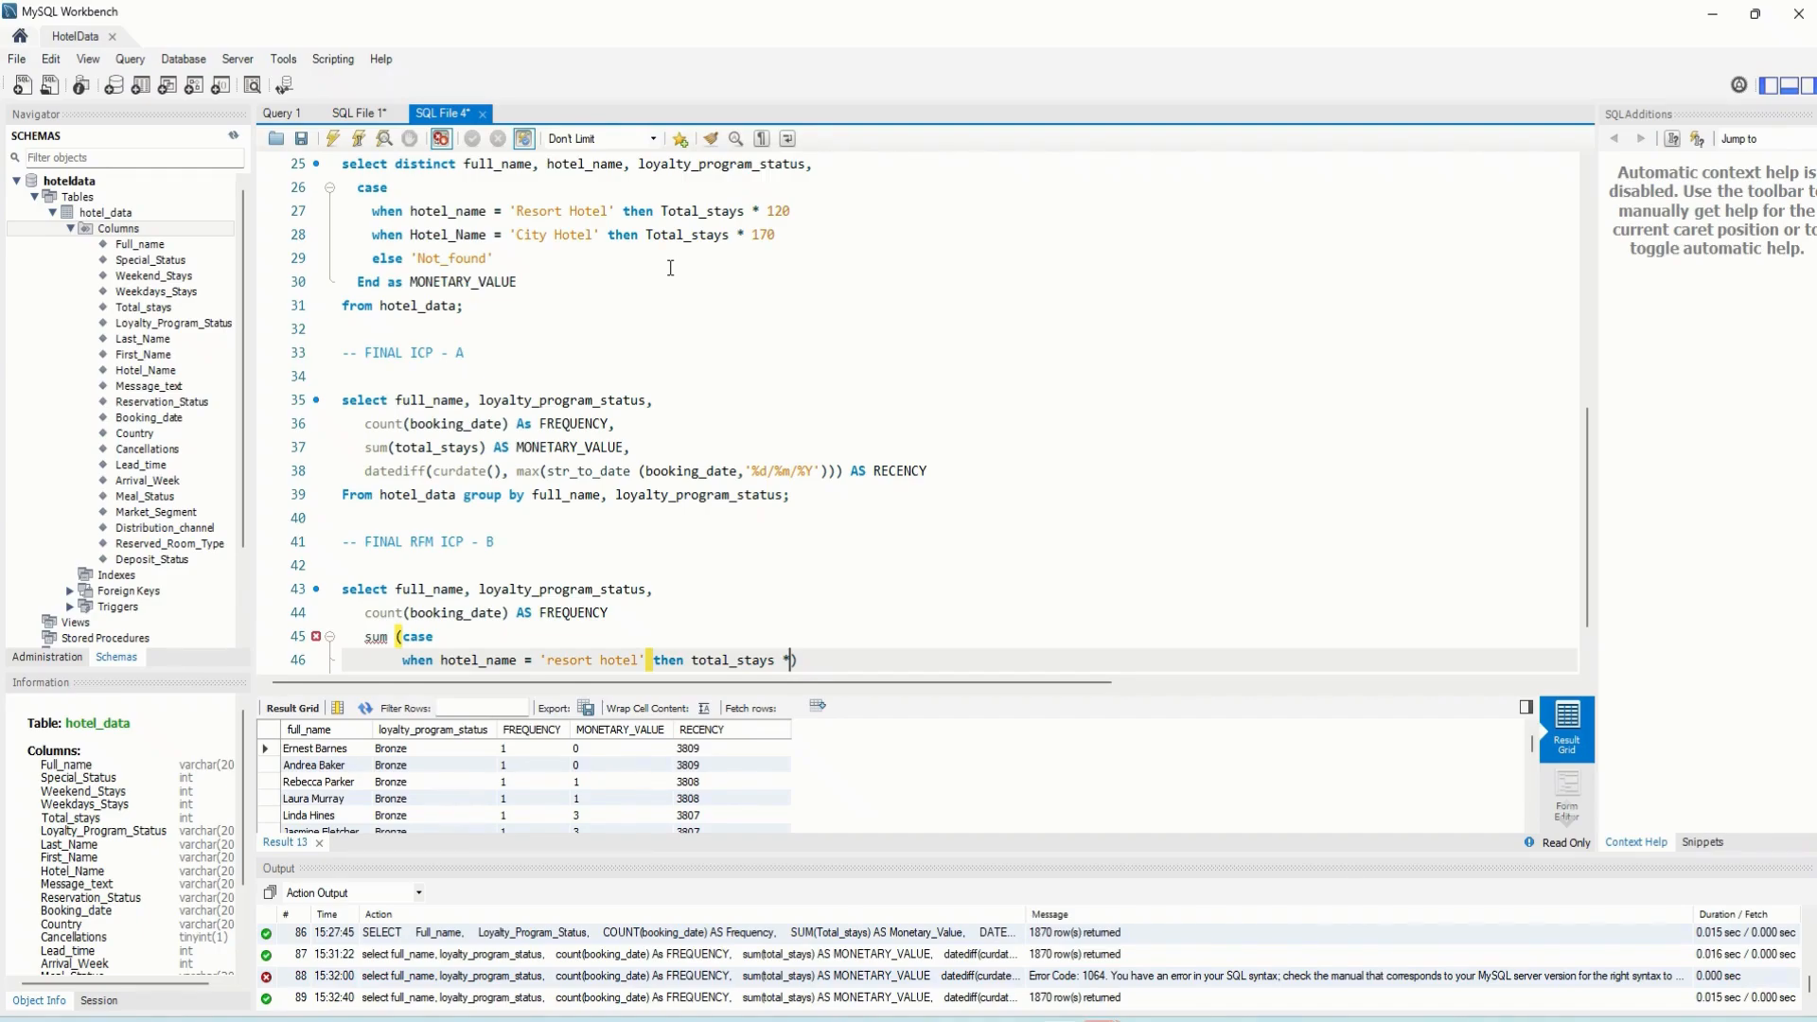
text( 120)
Add a second case condition for hotel_name = 'city hotel' that returns total_stays * 170
key(Return)
text(when )
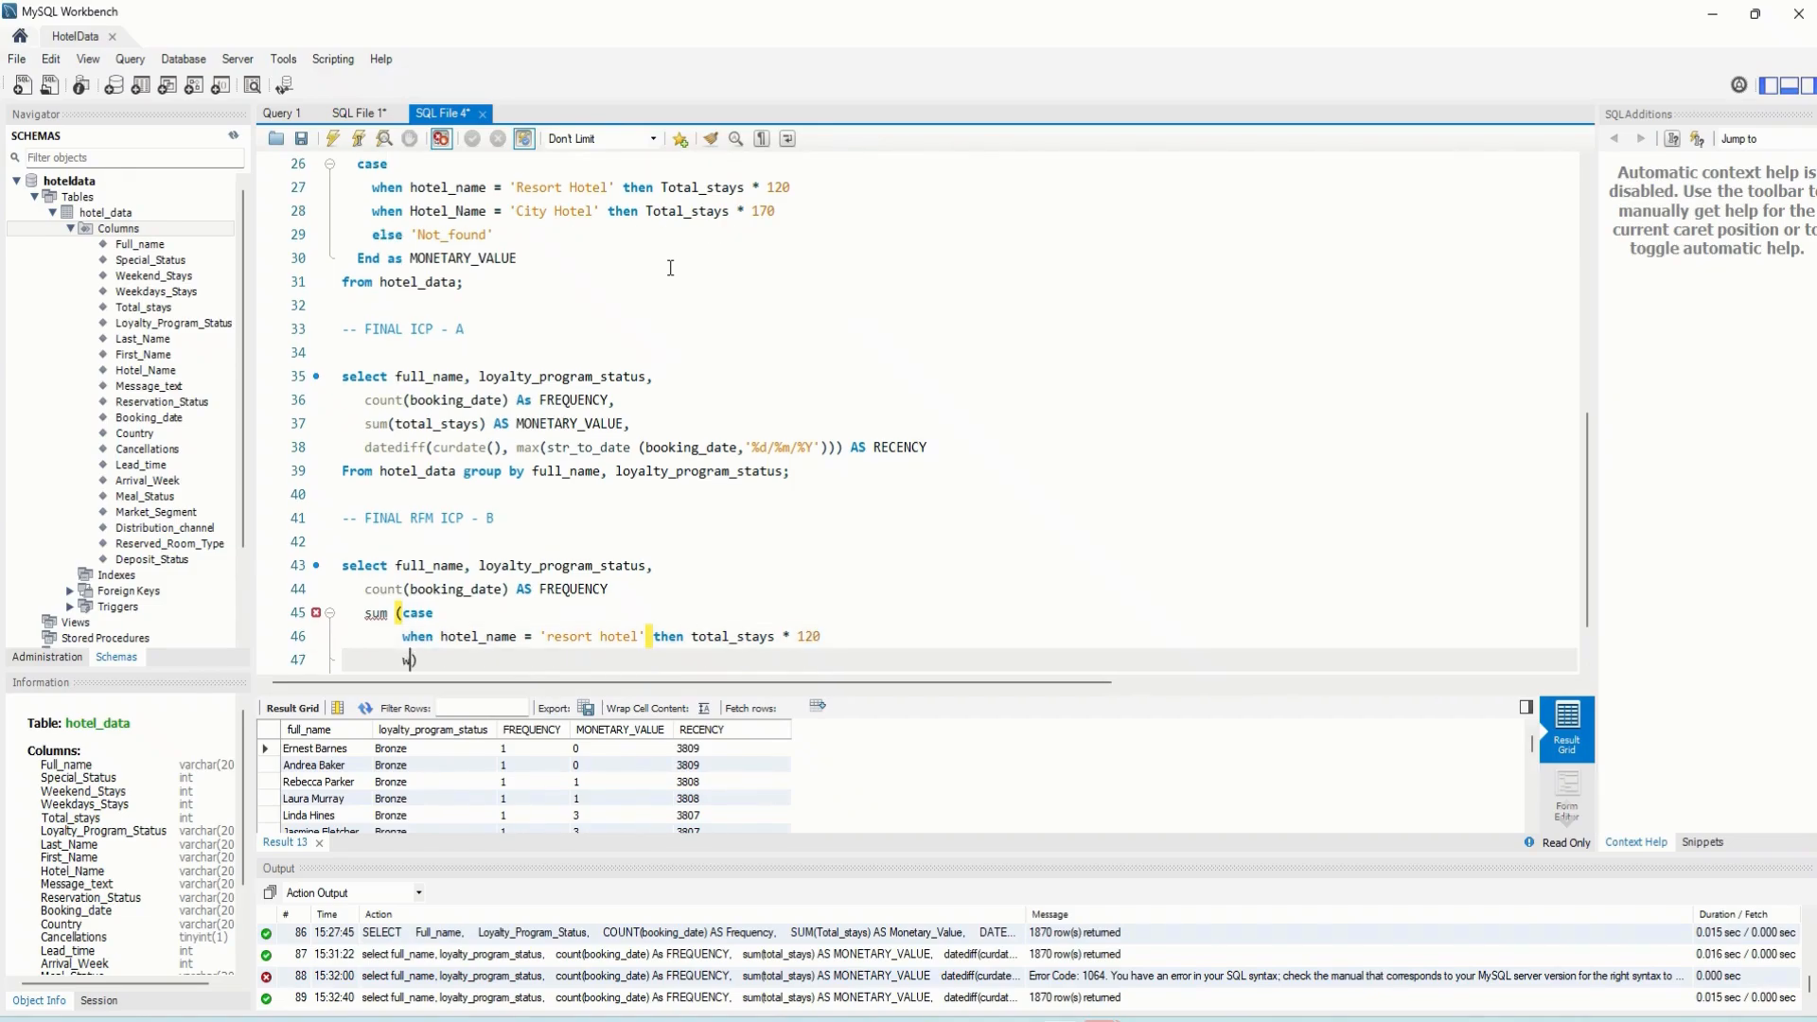
text(hotel_name = 'city hotel' then total)
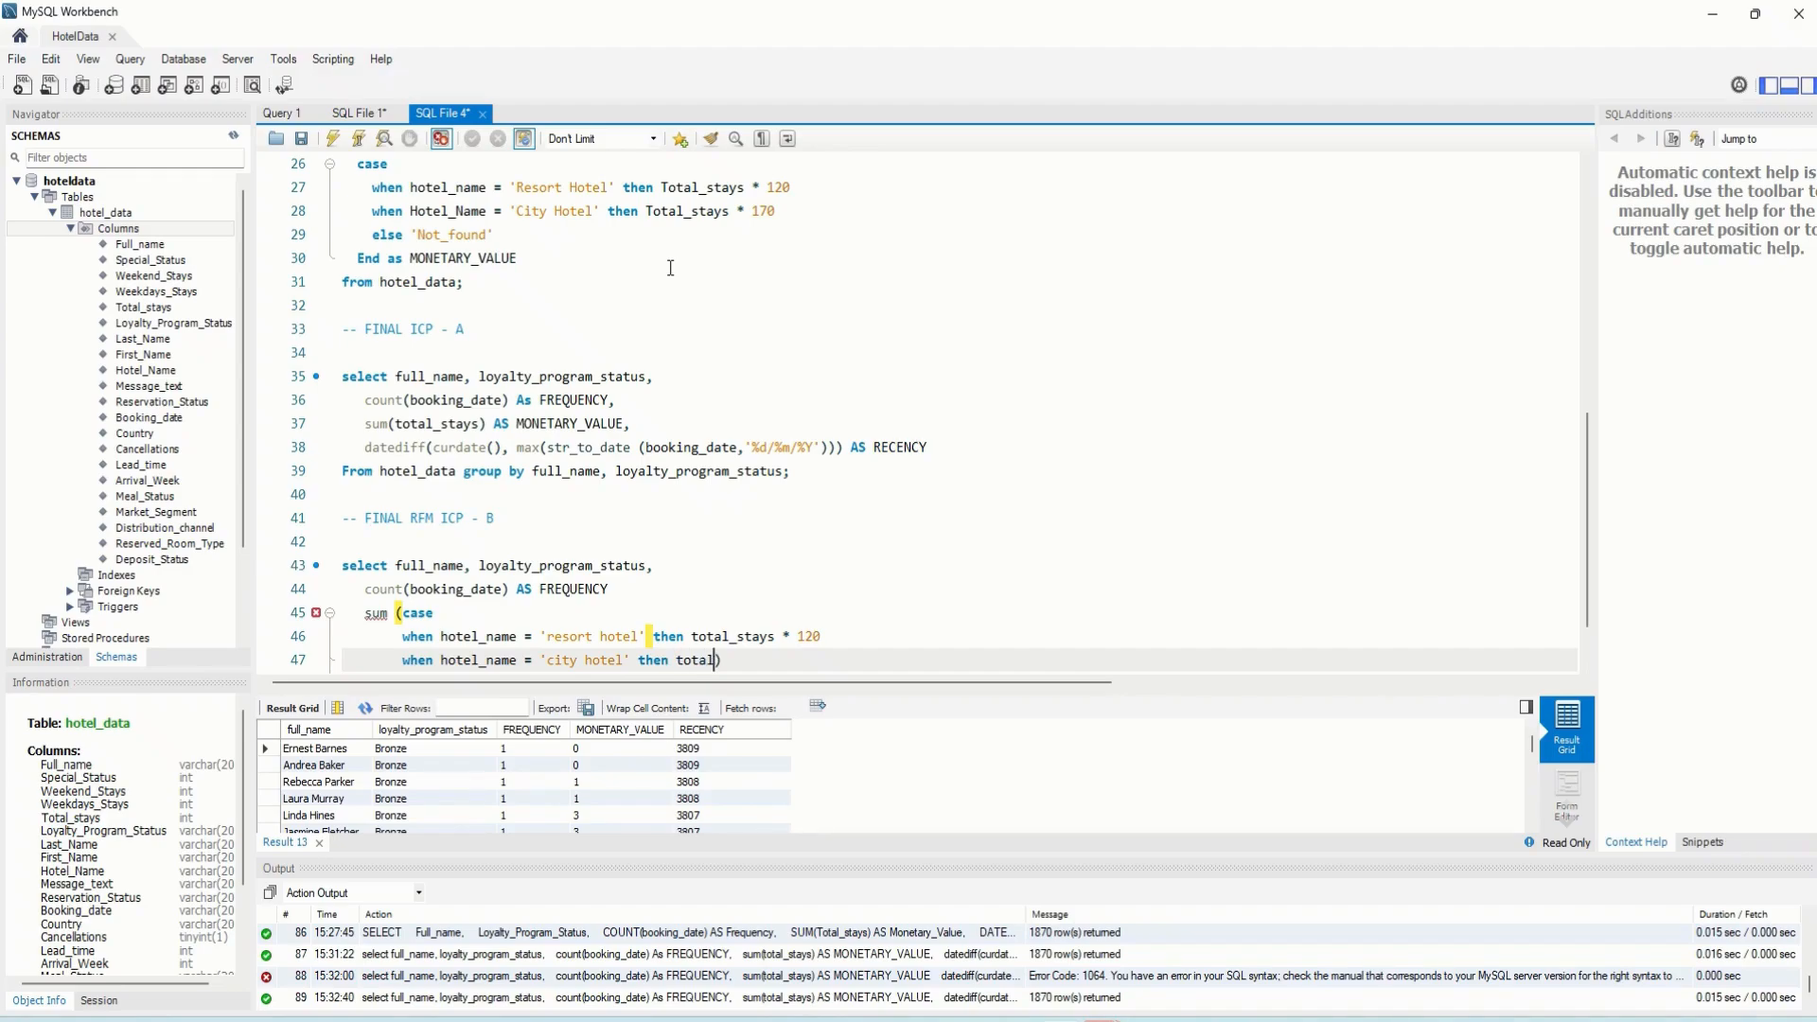
text(_st)
key(BackSpace)
text(al_stays * 170)
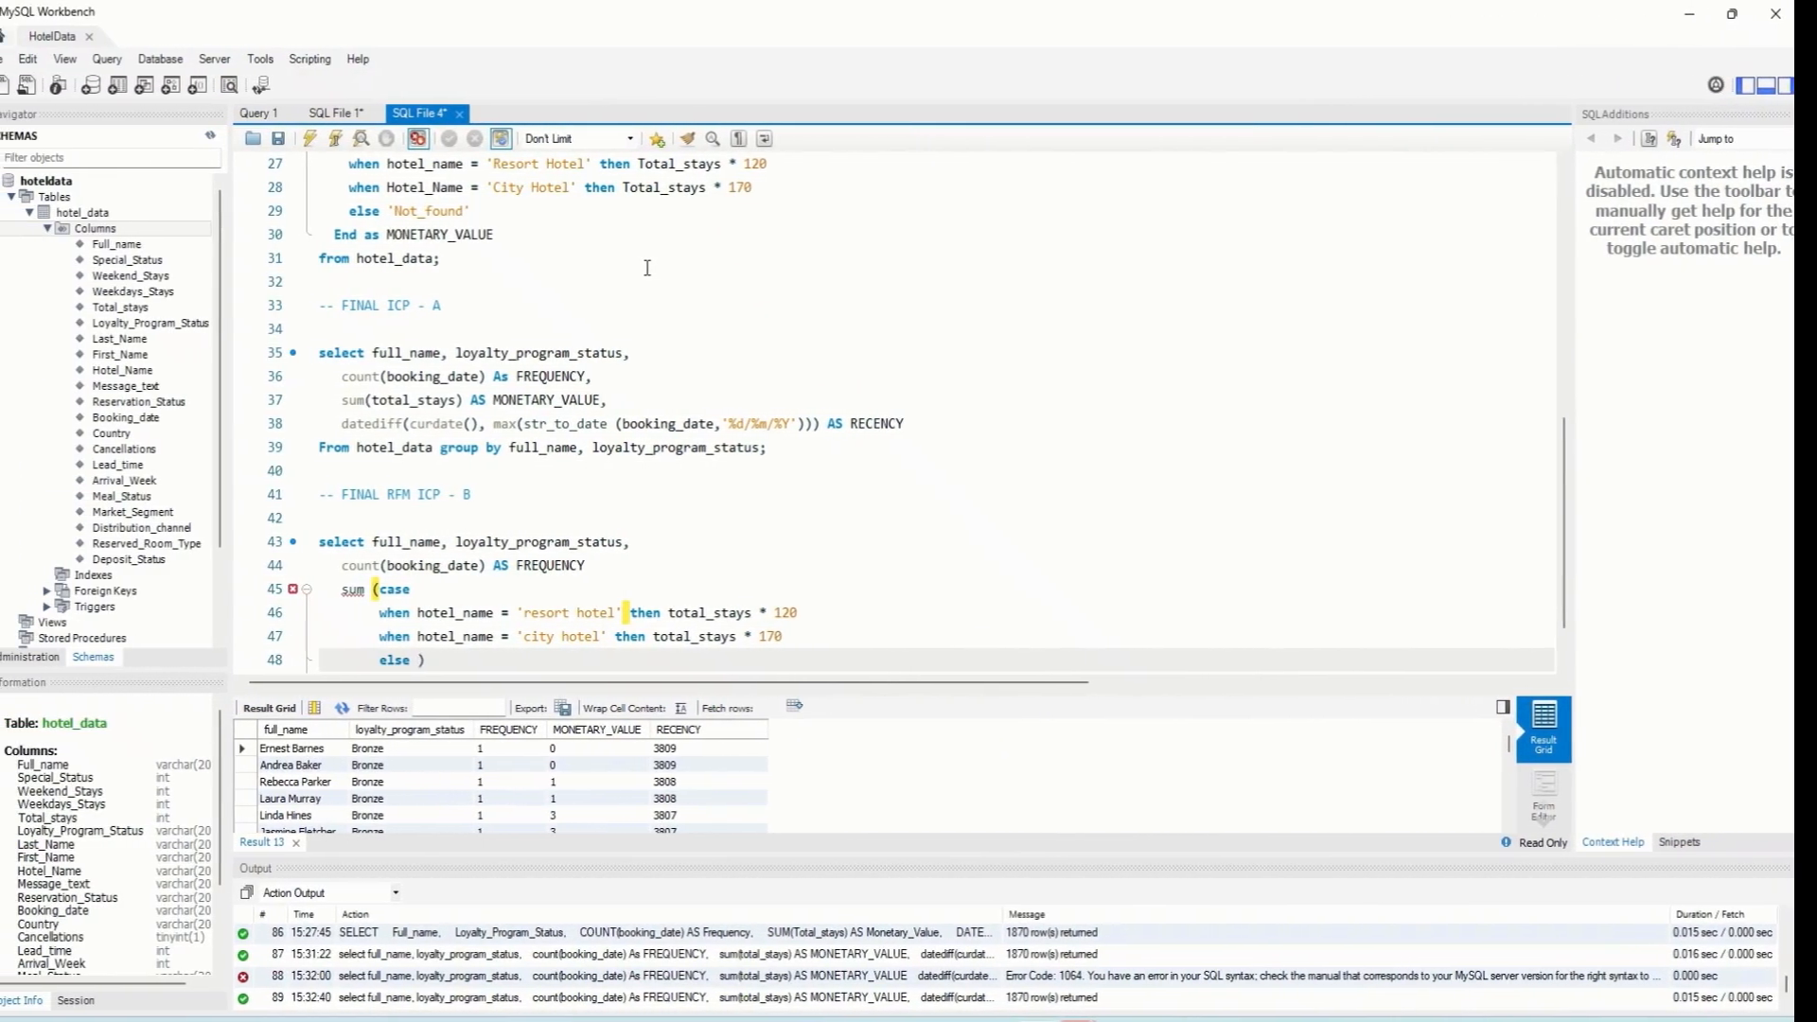
Give the case expression a fallback of else 0 and close it with end on a new line
text(0)
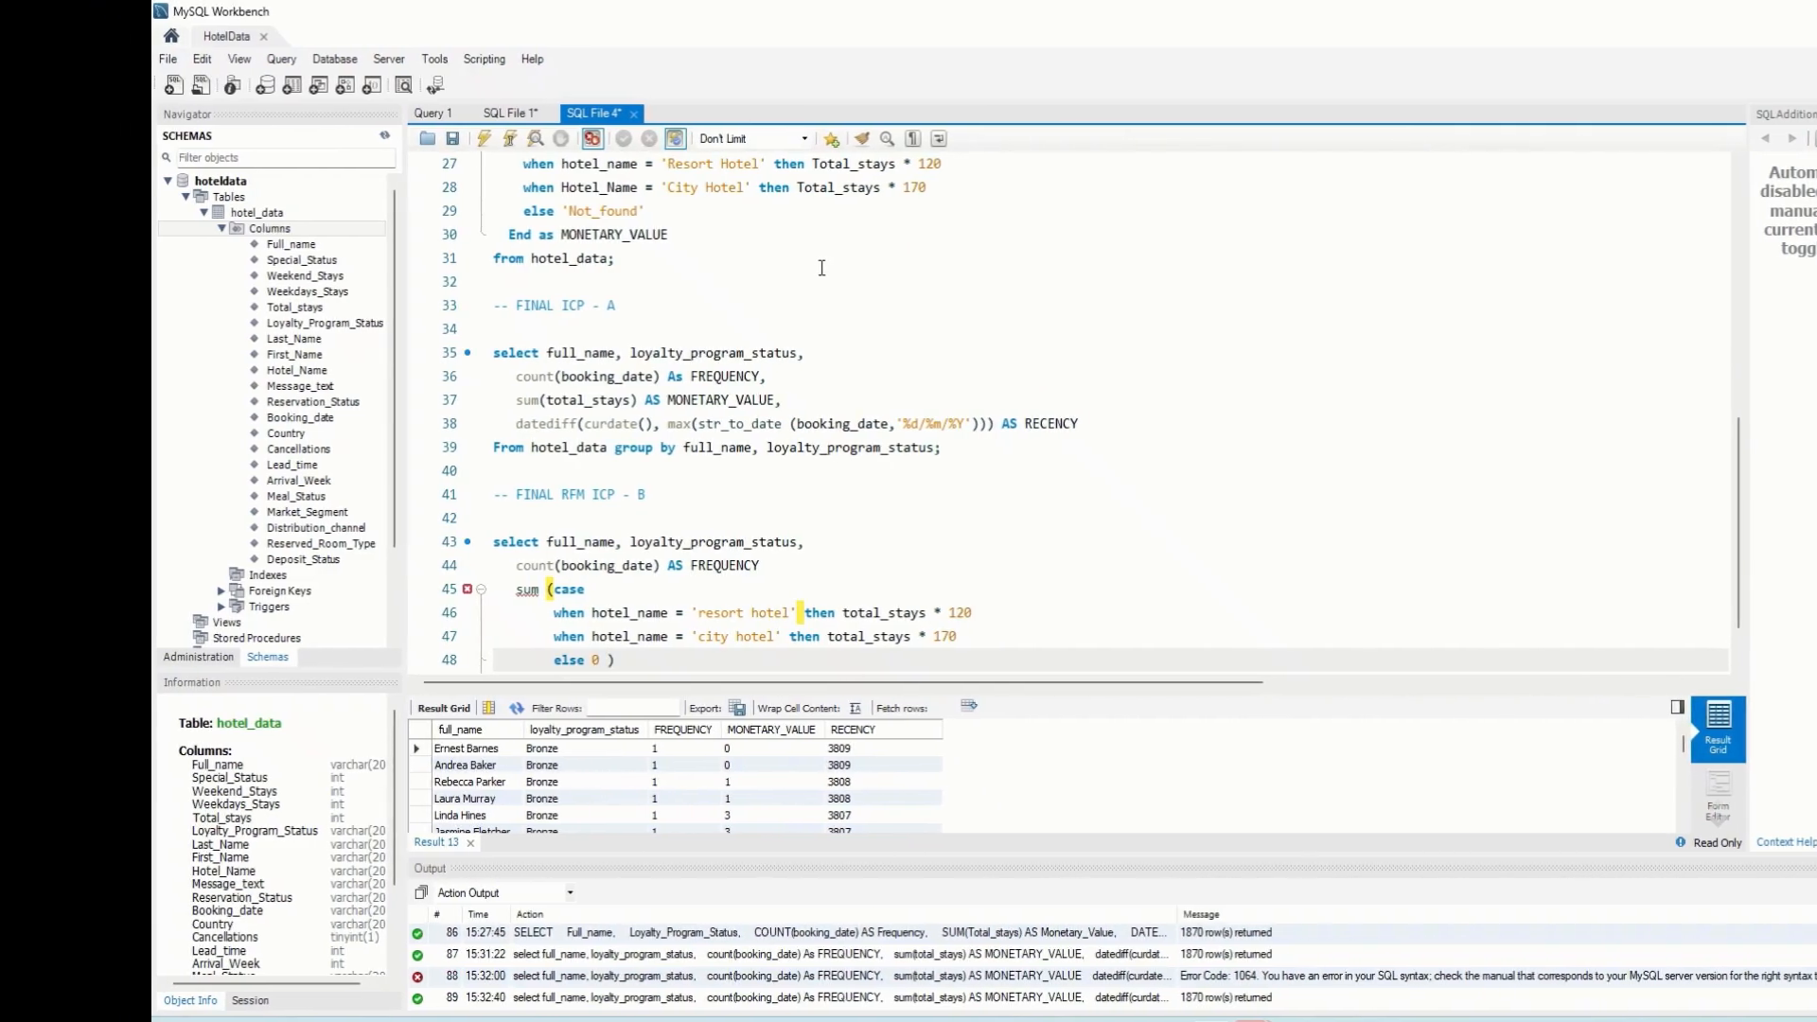
key(Return)
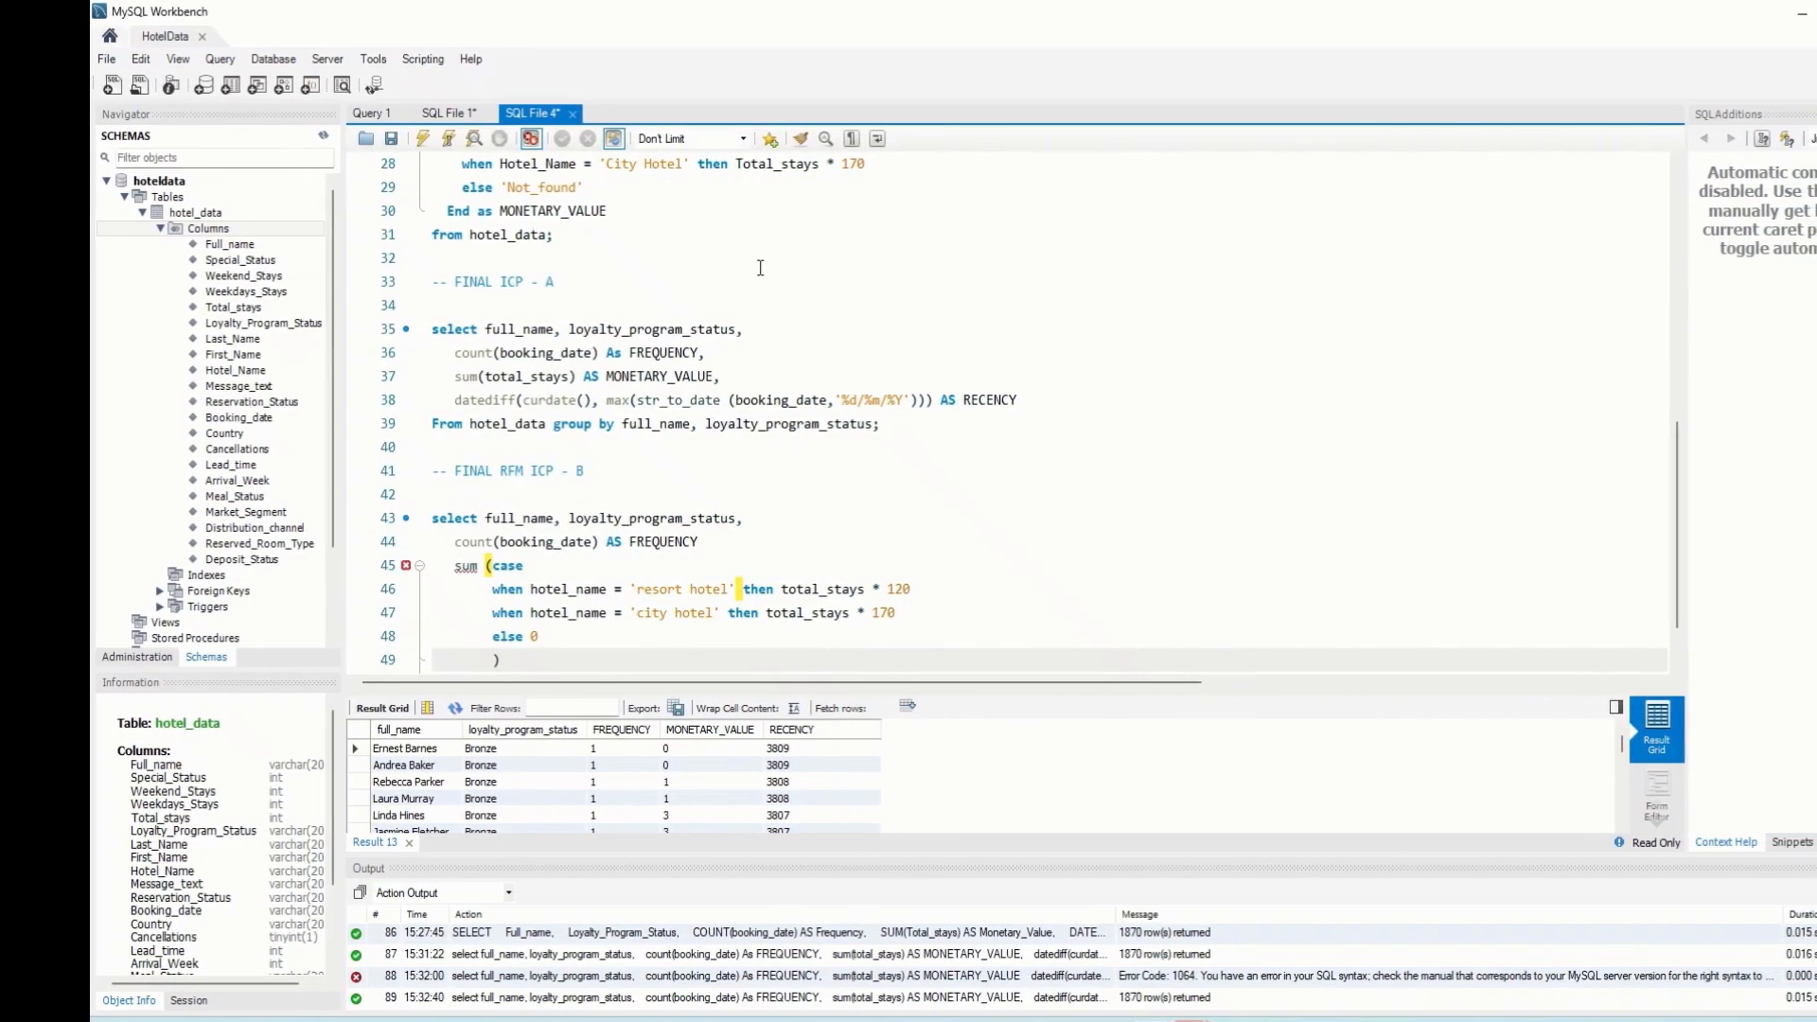
key(BackSpace)
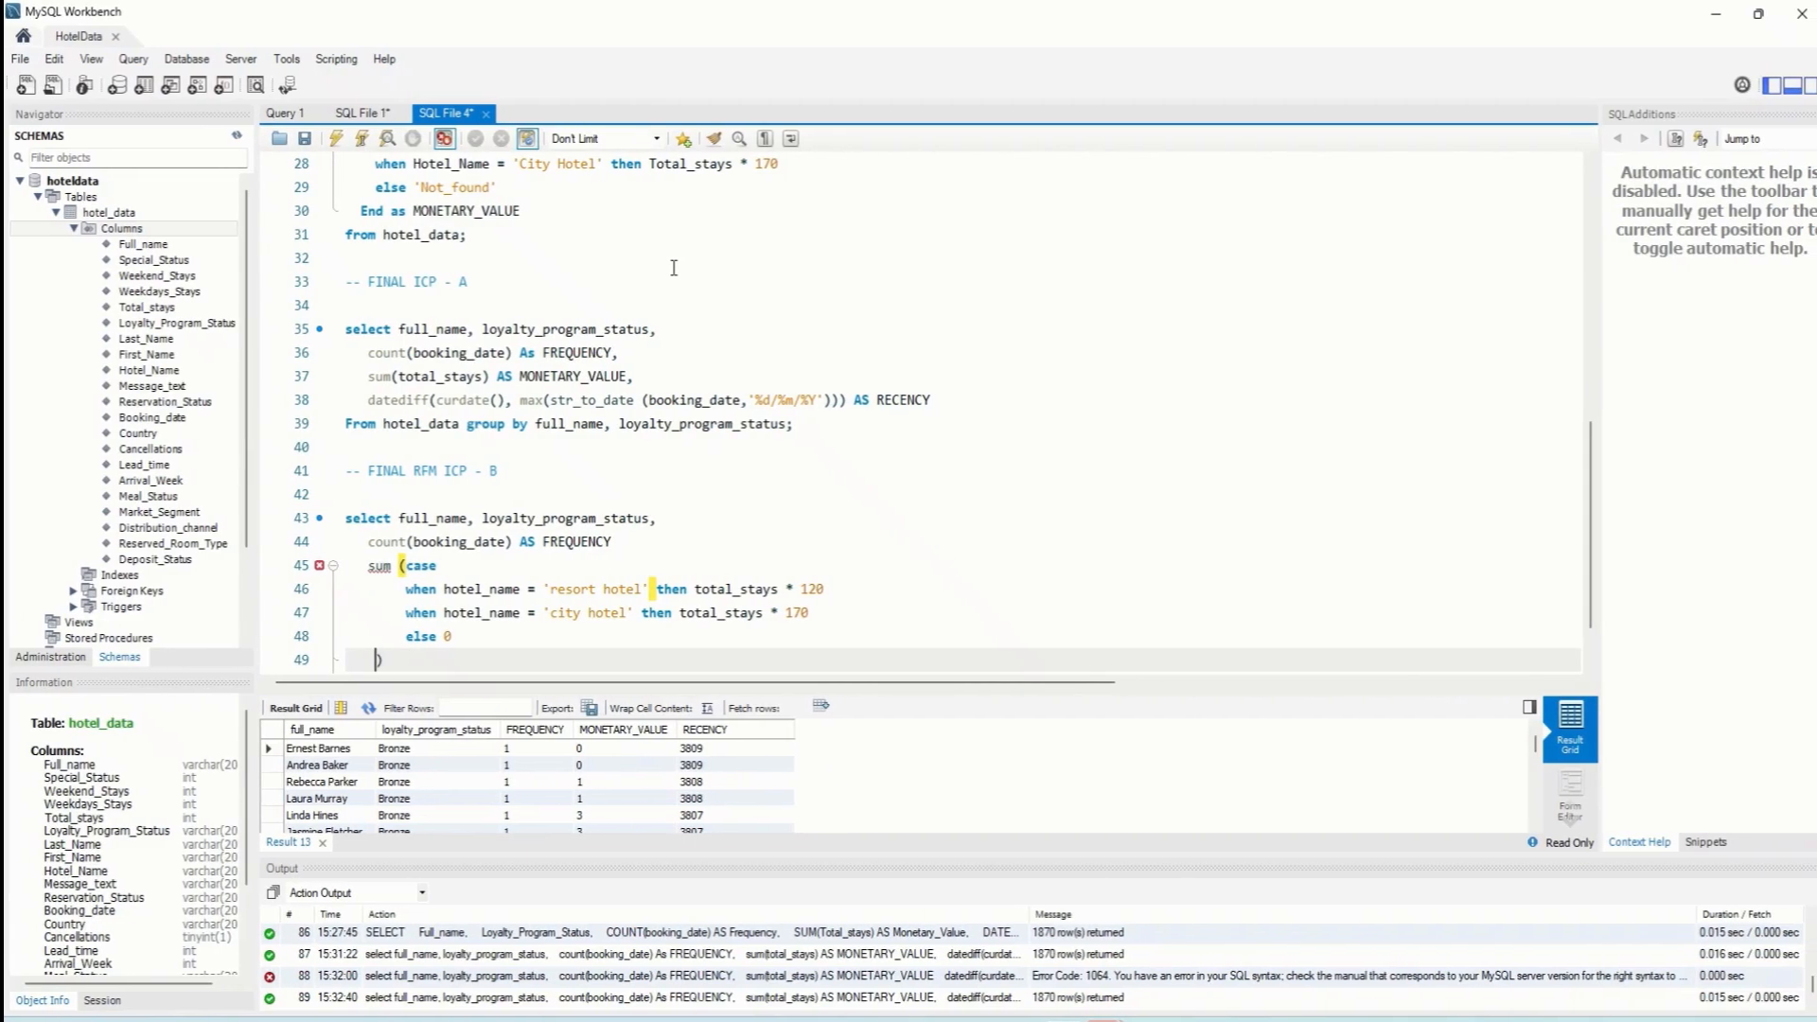
text(end)
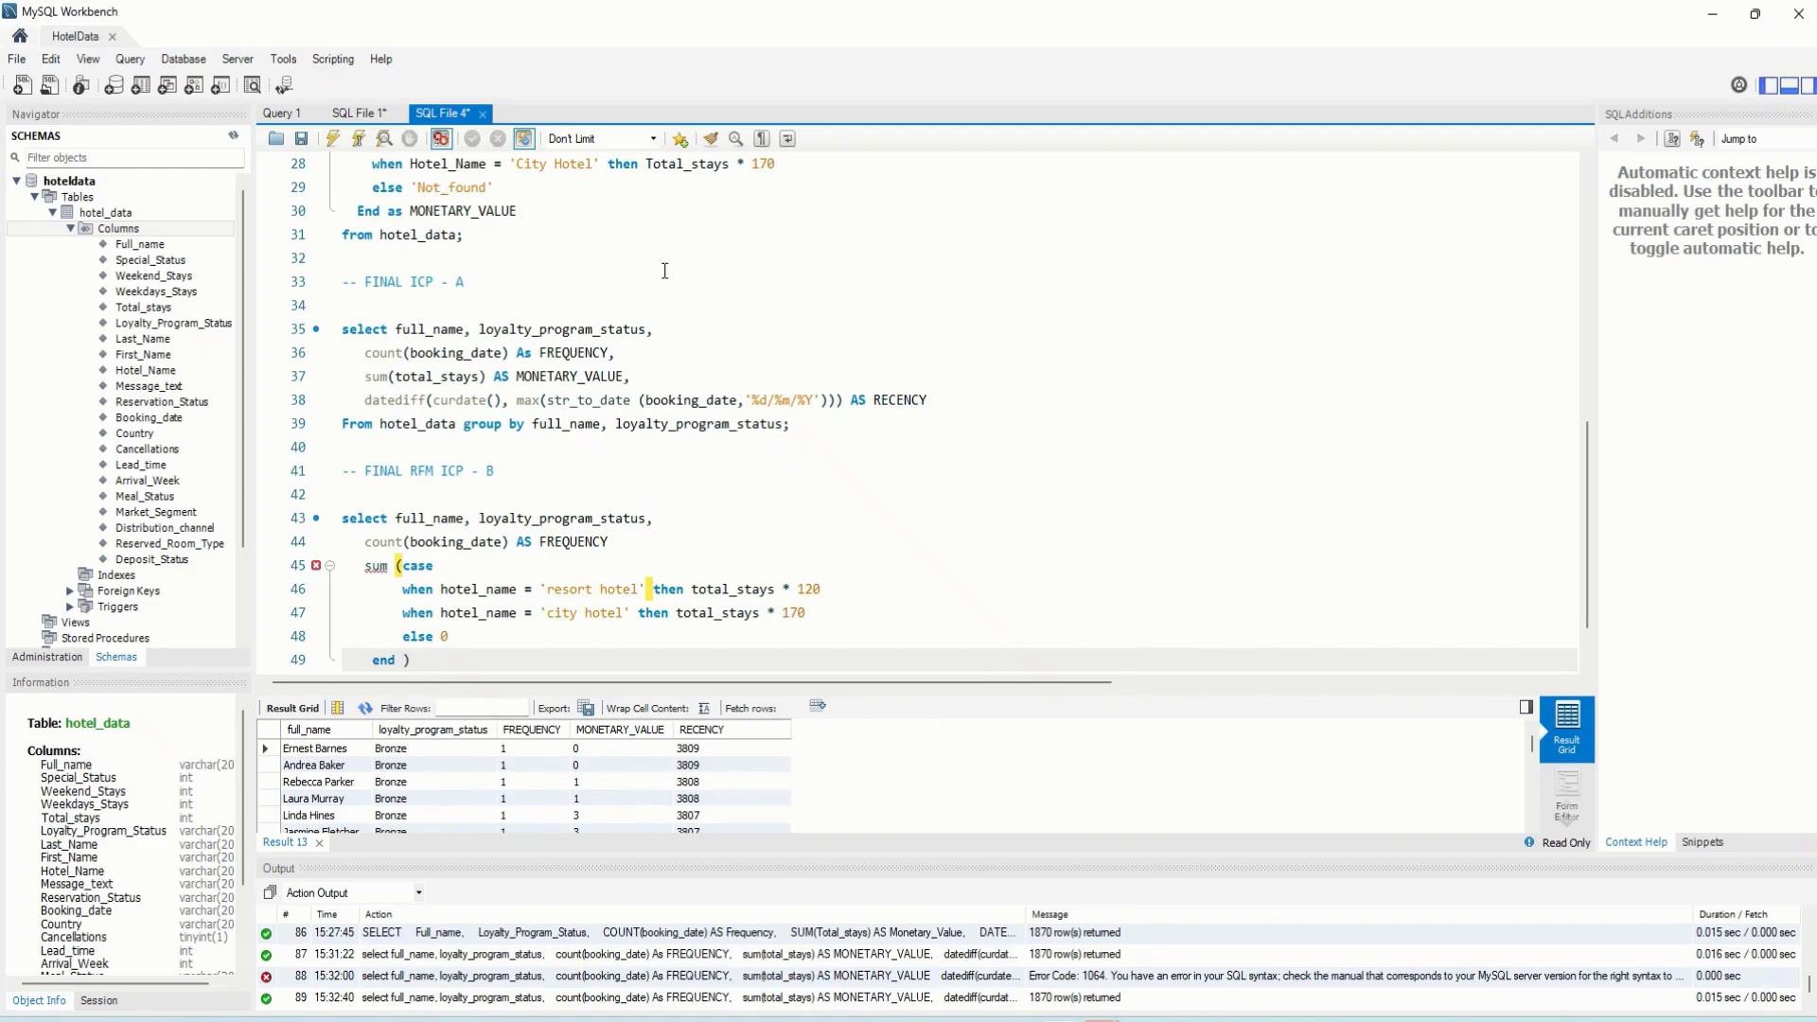
Write as MONETARY_VALUE after end inside the sum parentheses, with a comma after the closing parenthesis
key(Caps_Lock)
text(M)
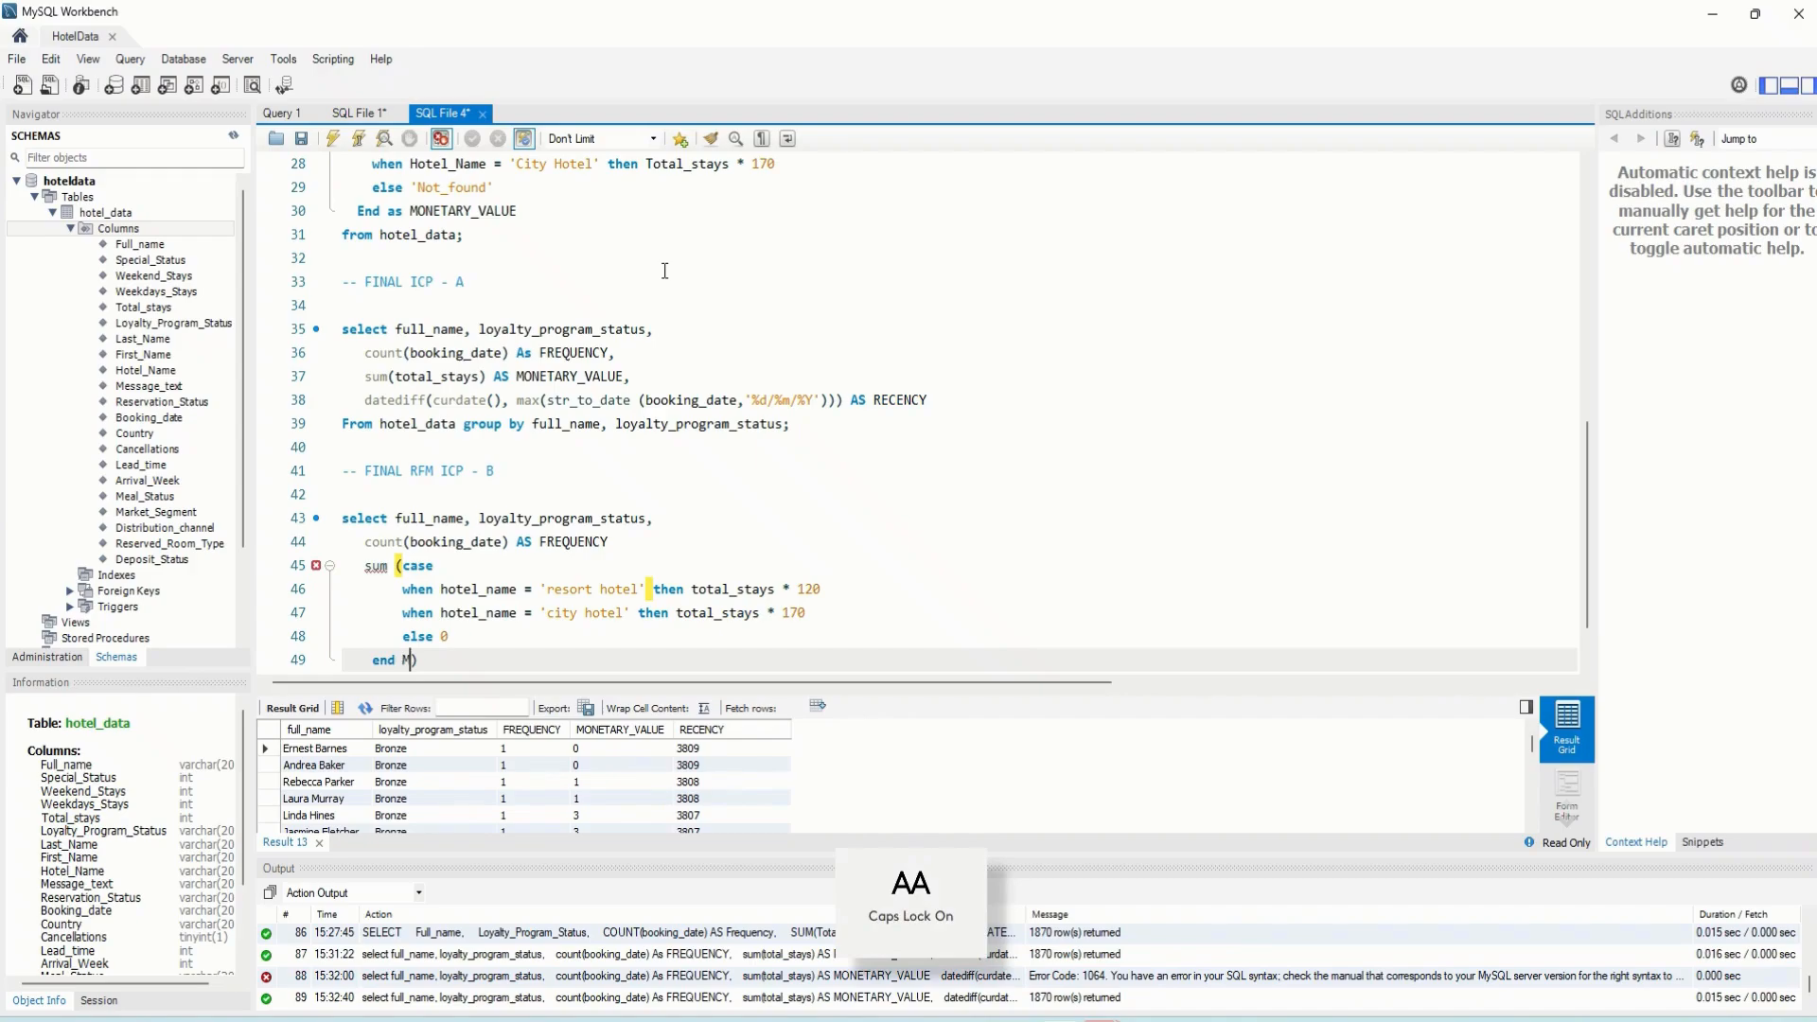
key(BackSpace)
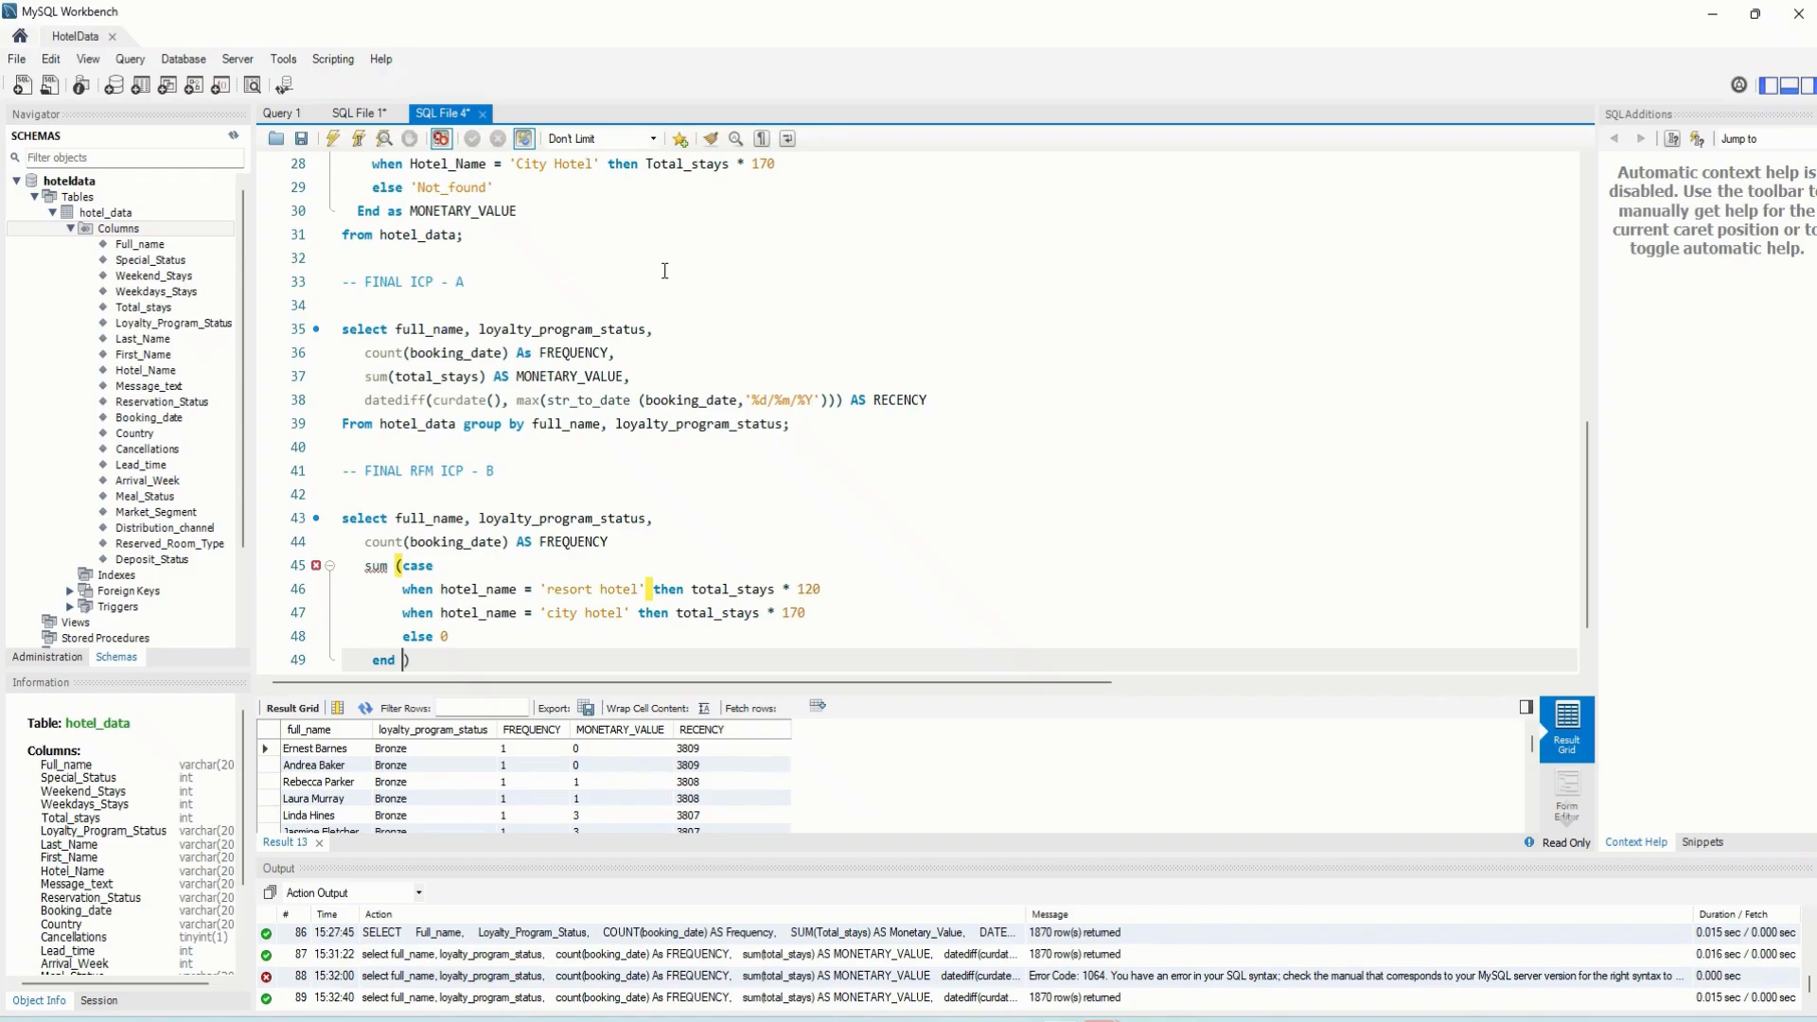
text(A)
key(BackSpace)
key(Caps_Lock)
text(a)
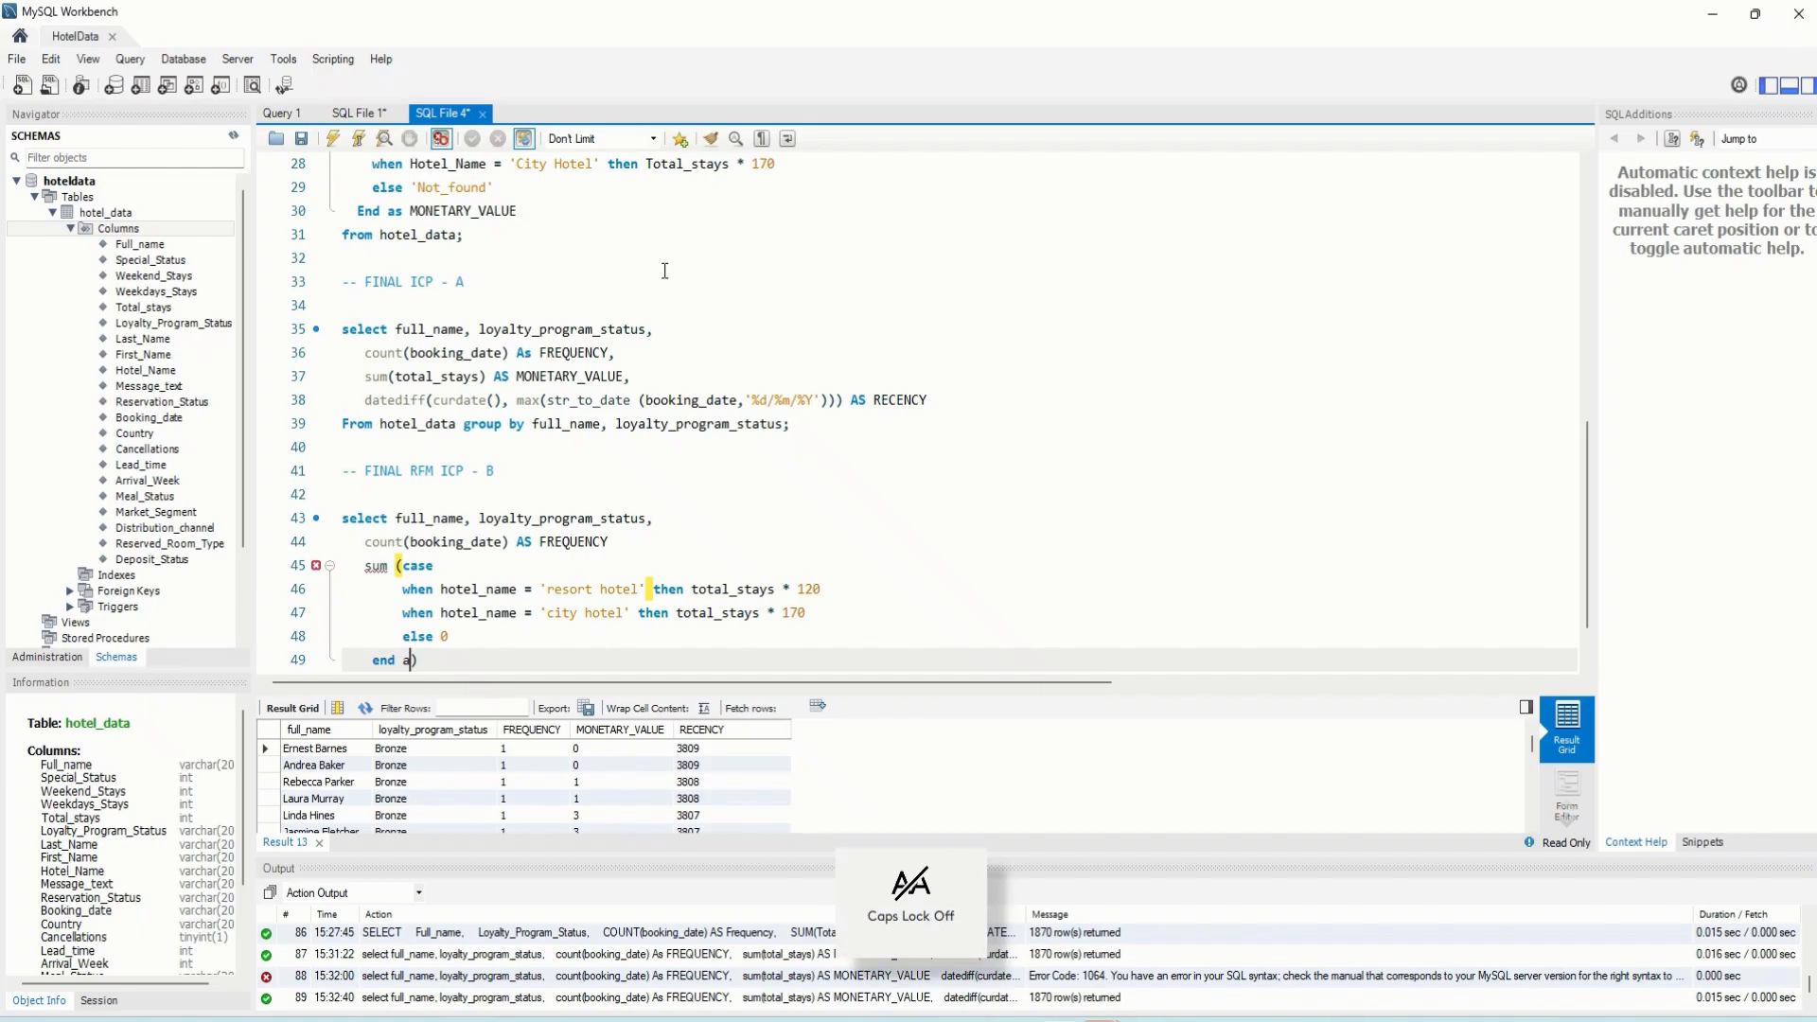
text(s)
key(Caps_Lock)
text(MPO)
key(BackSpace)
key(BackSpace)
key(BackSpace)
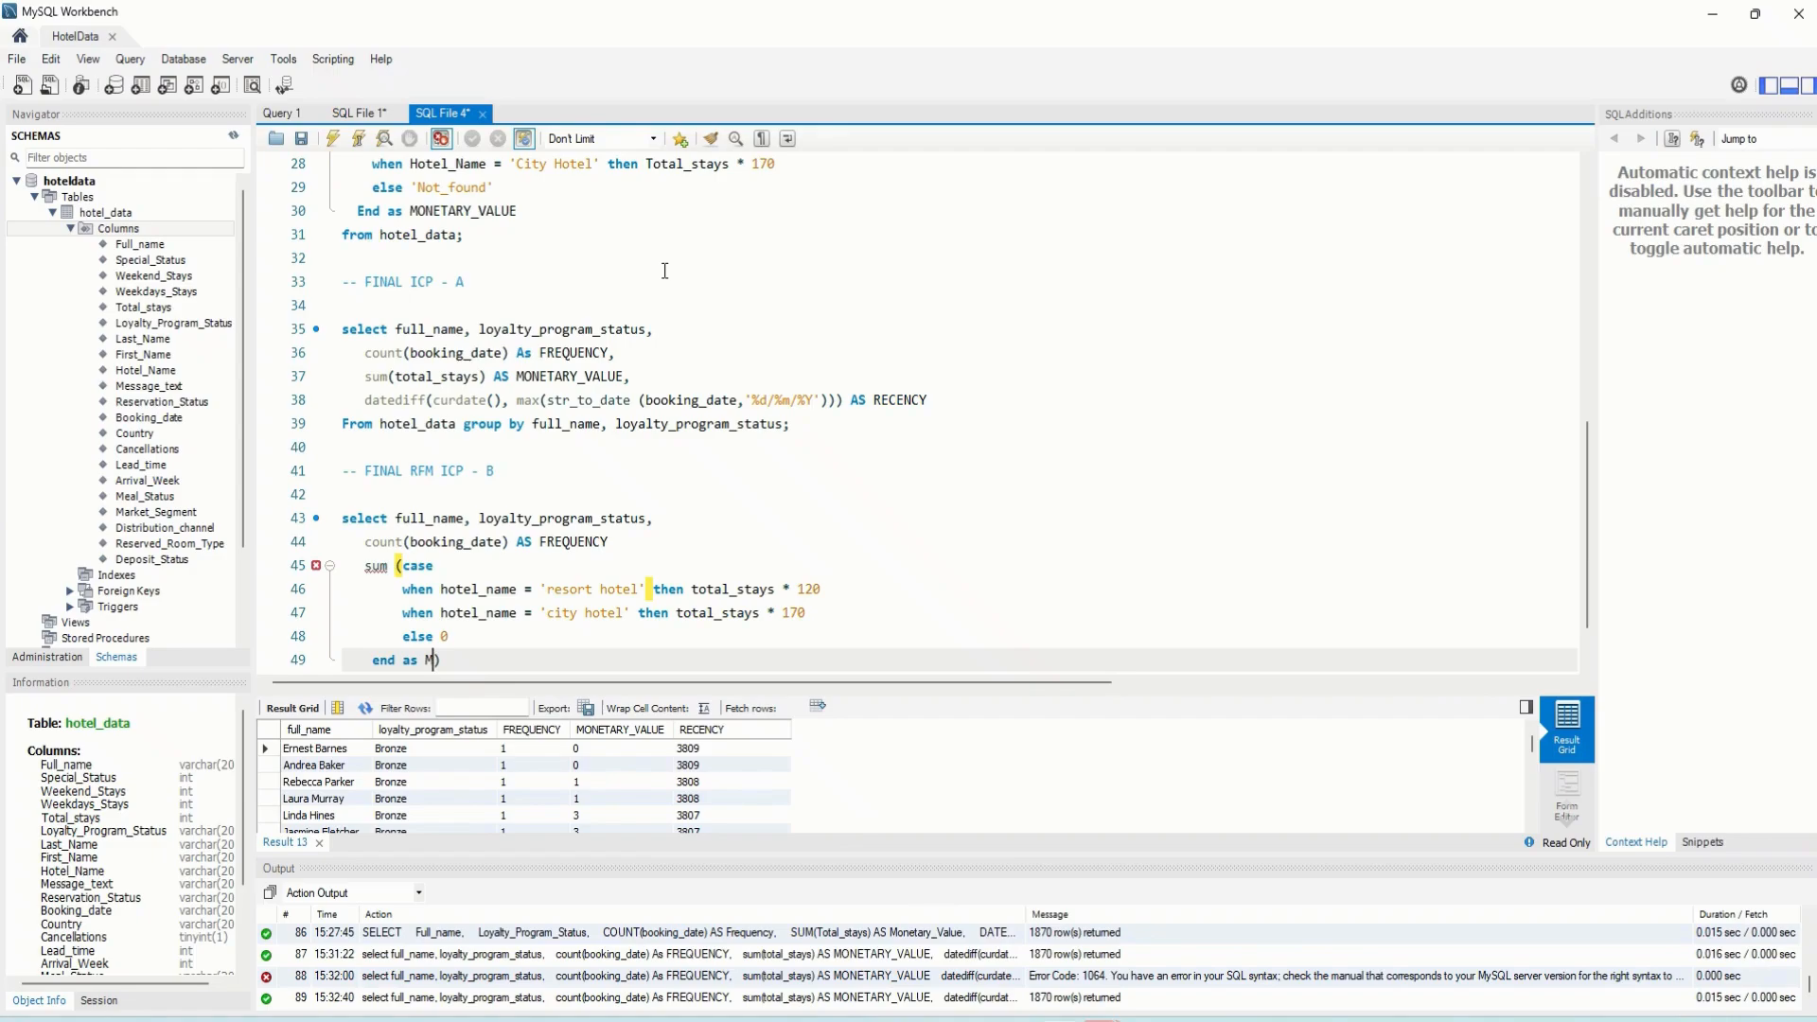
text(MONETARY_VALUE)
text(,)
key(Return)
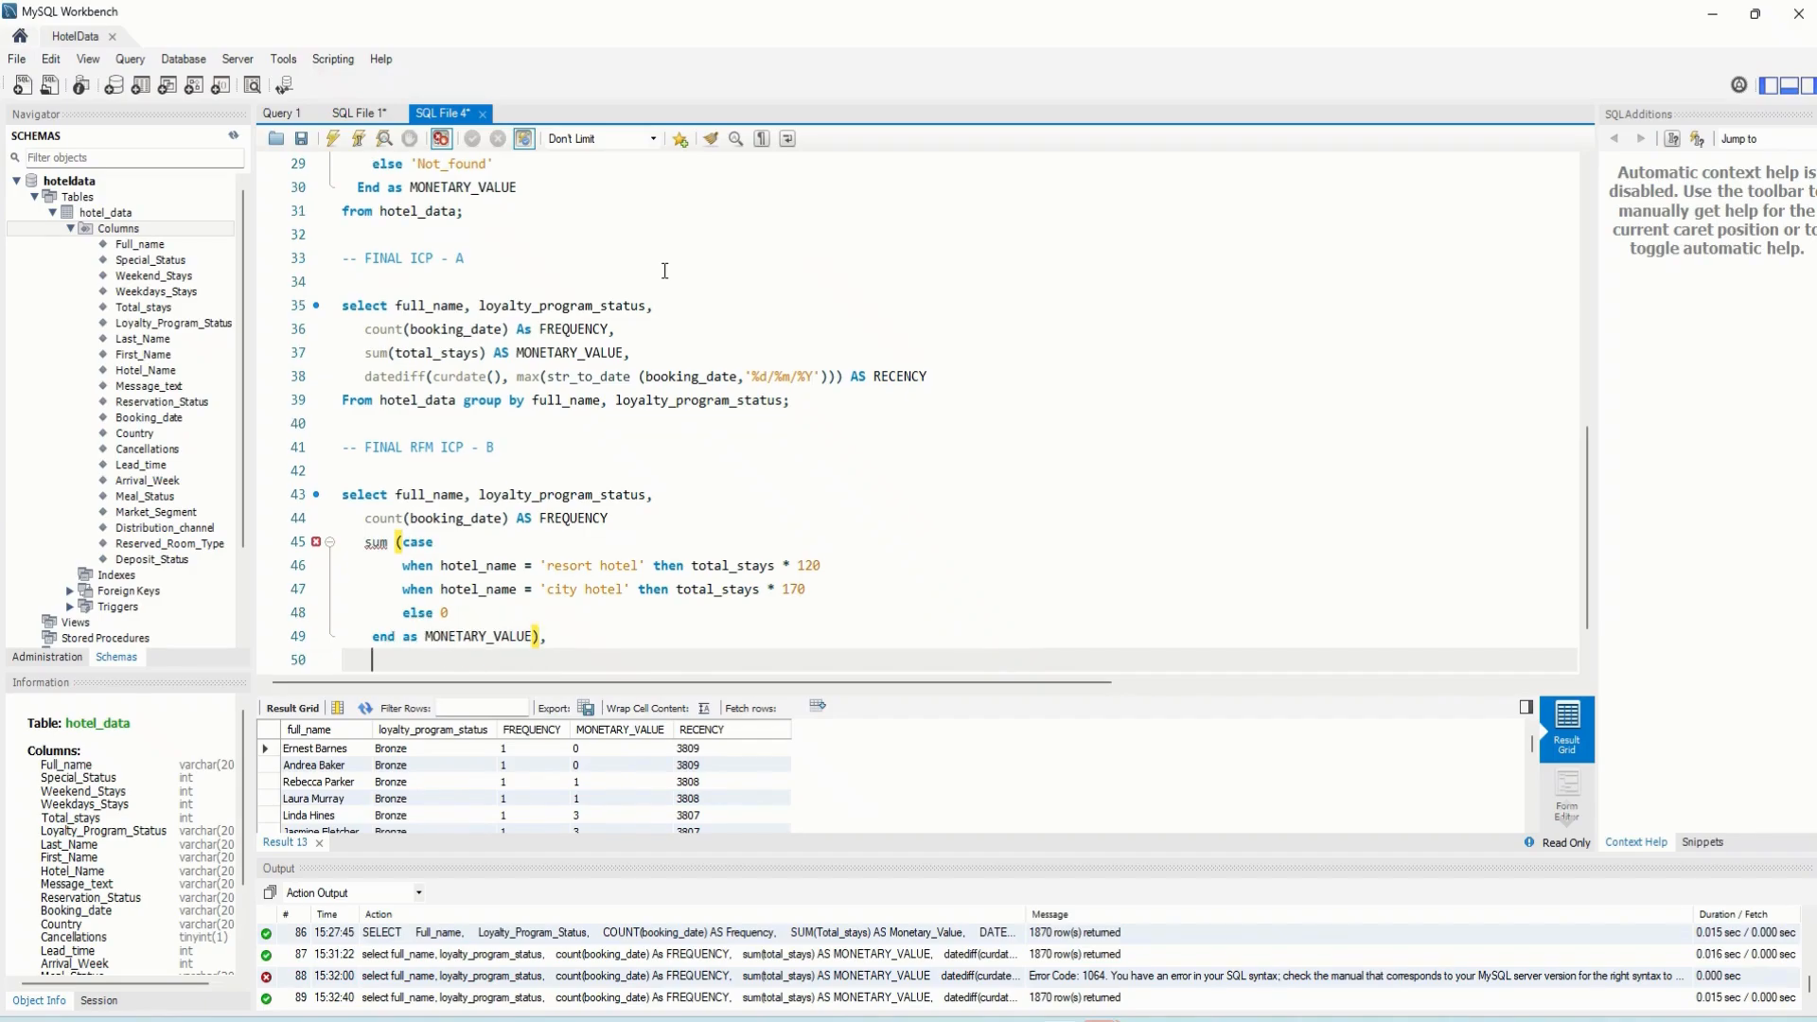
key(Return)
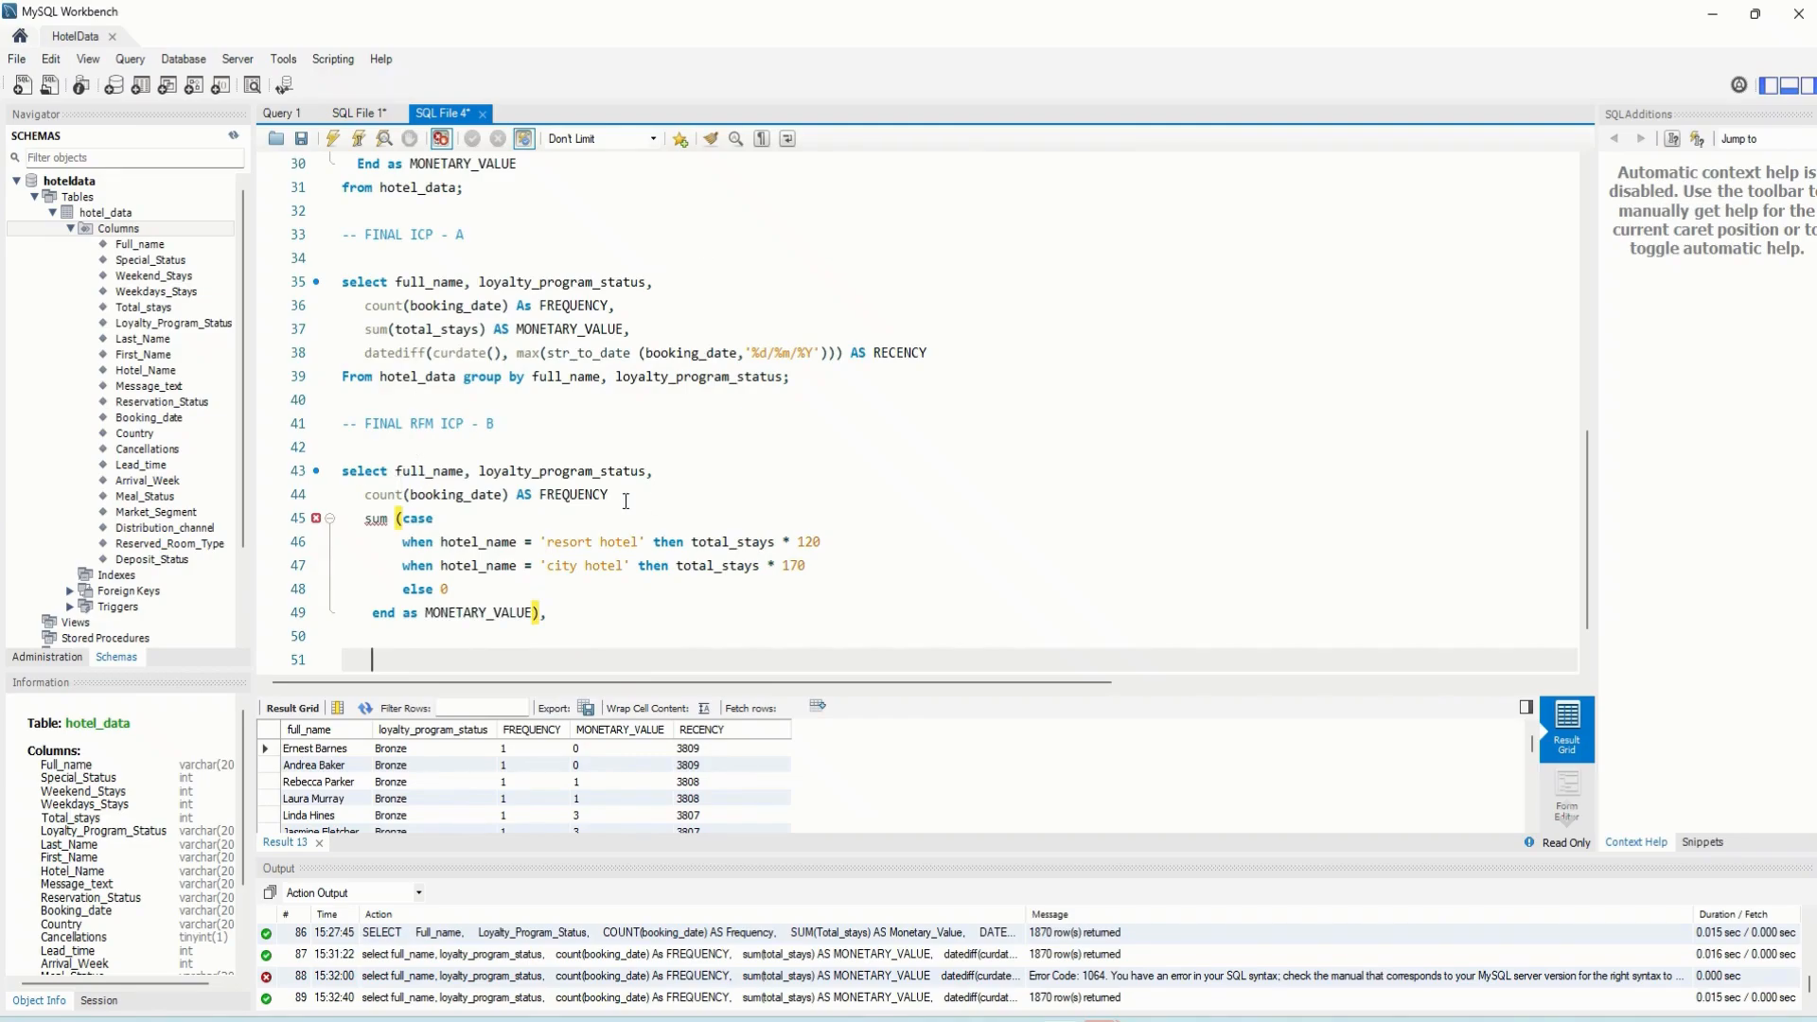
Add the missing comma after the FREQUENCY alias in FINAL RFM ICP - B and insert a blank line below it
click(619, 495)
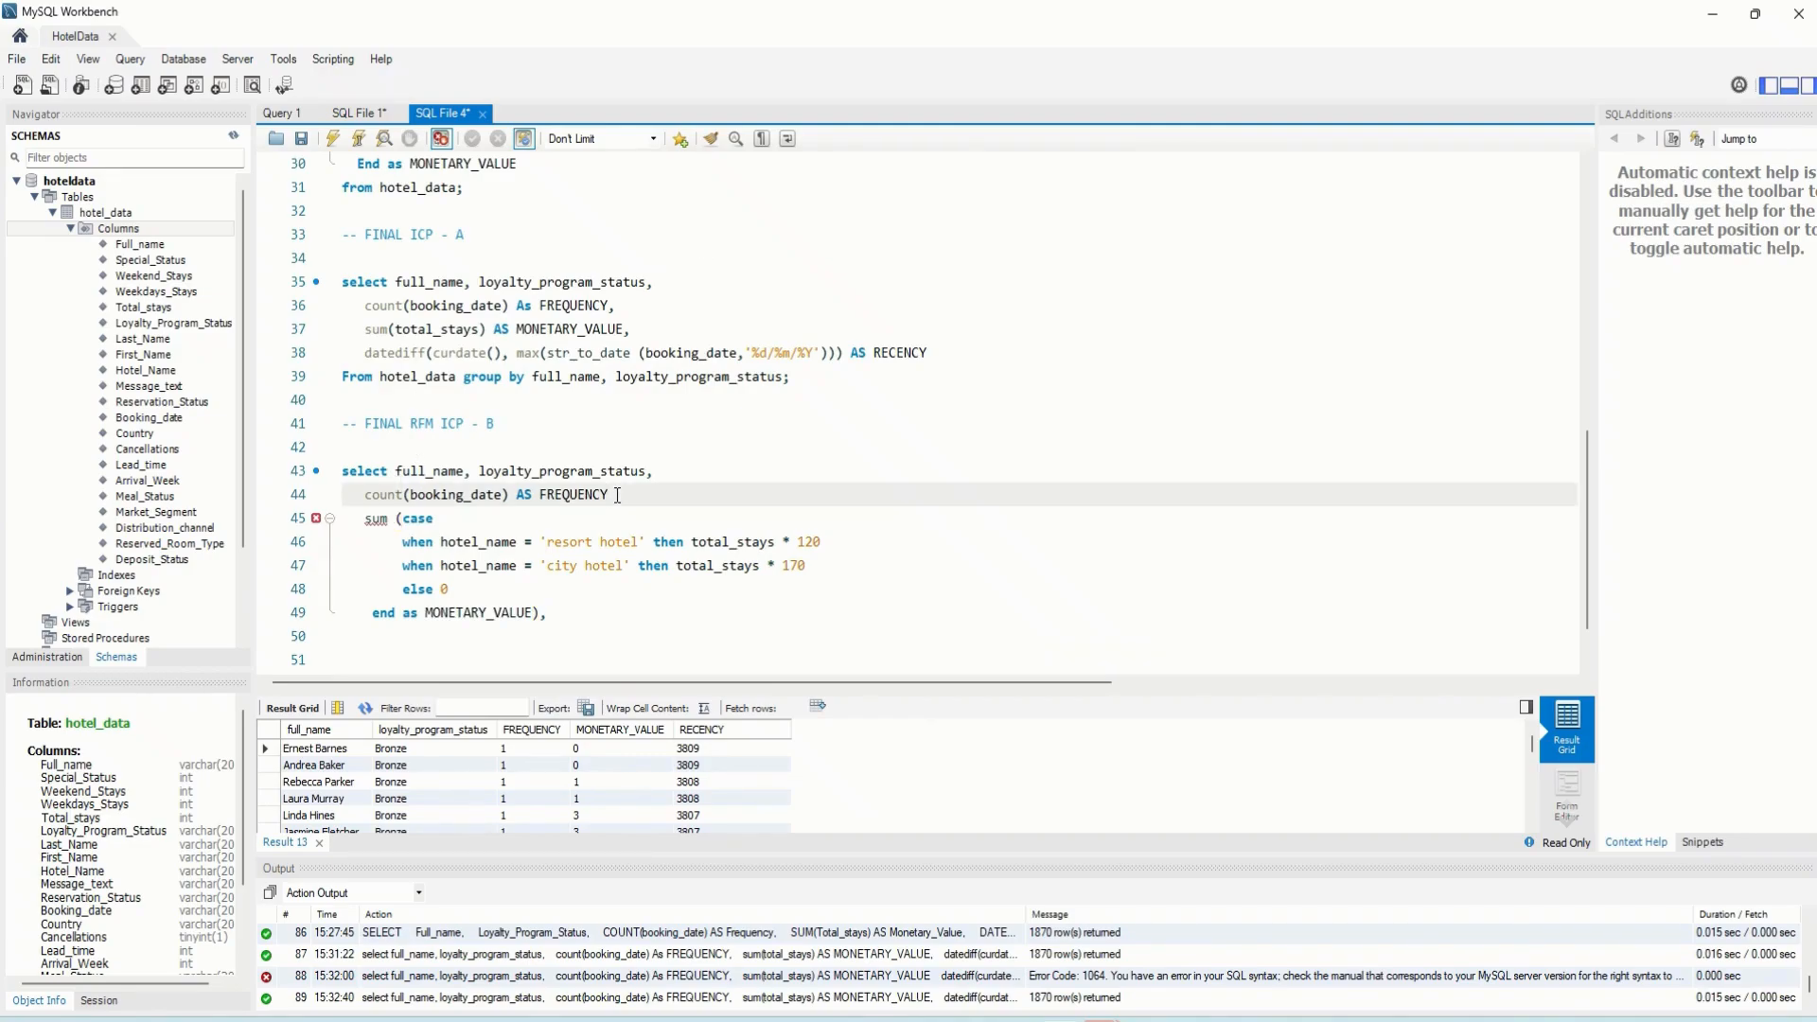
text(,)
key(Return)
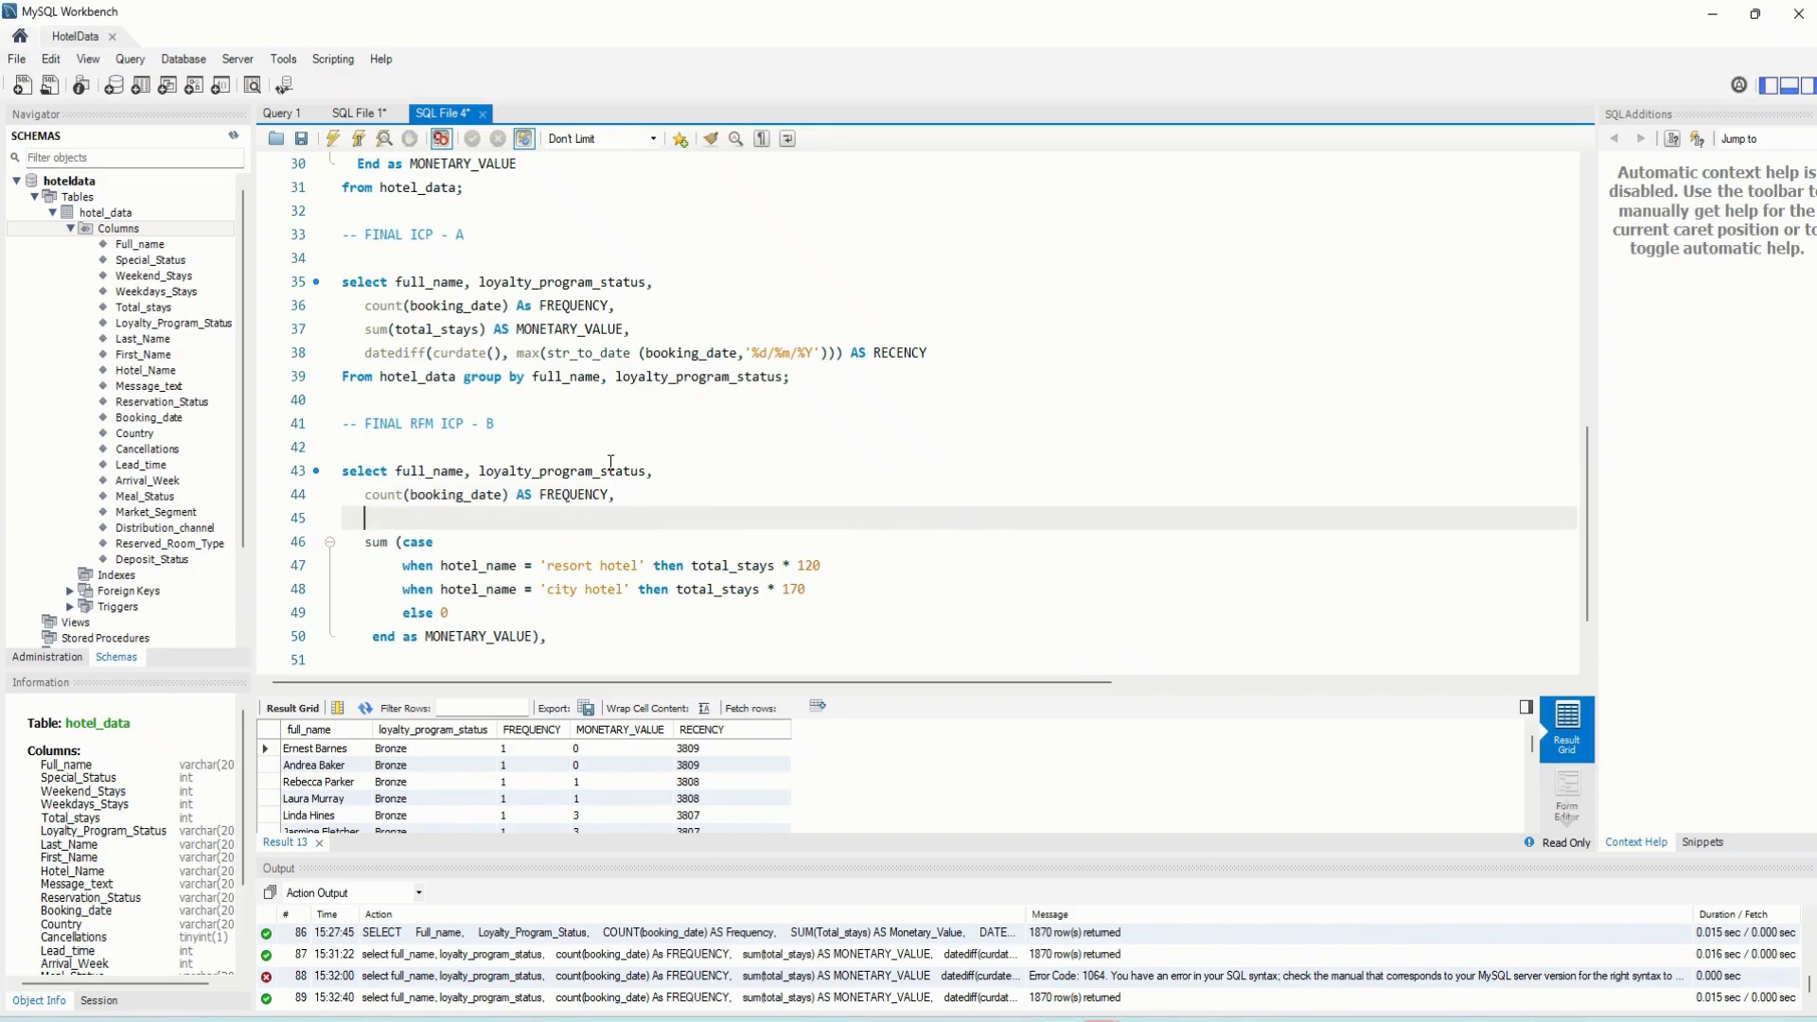
Insert a datediff() function call two lines below the MONETARY_VALUE expression in FINAL RFM ICP - B, leaving a blank line between them
scroll(601, 499, down, 2)
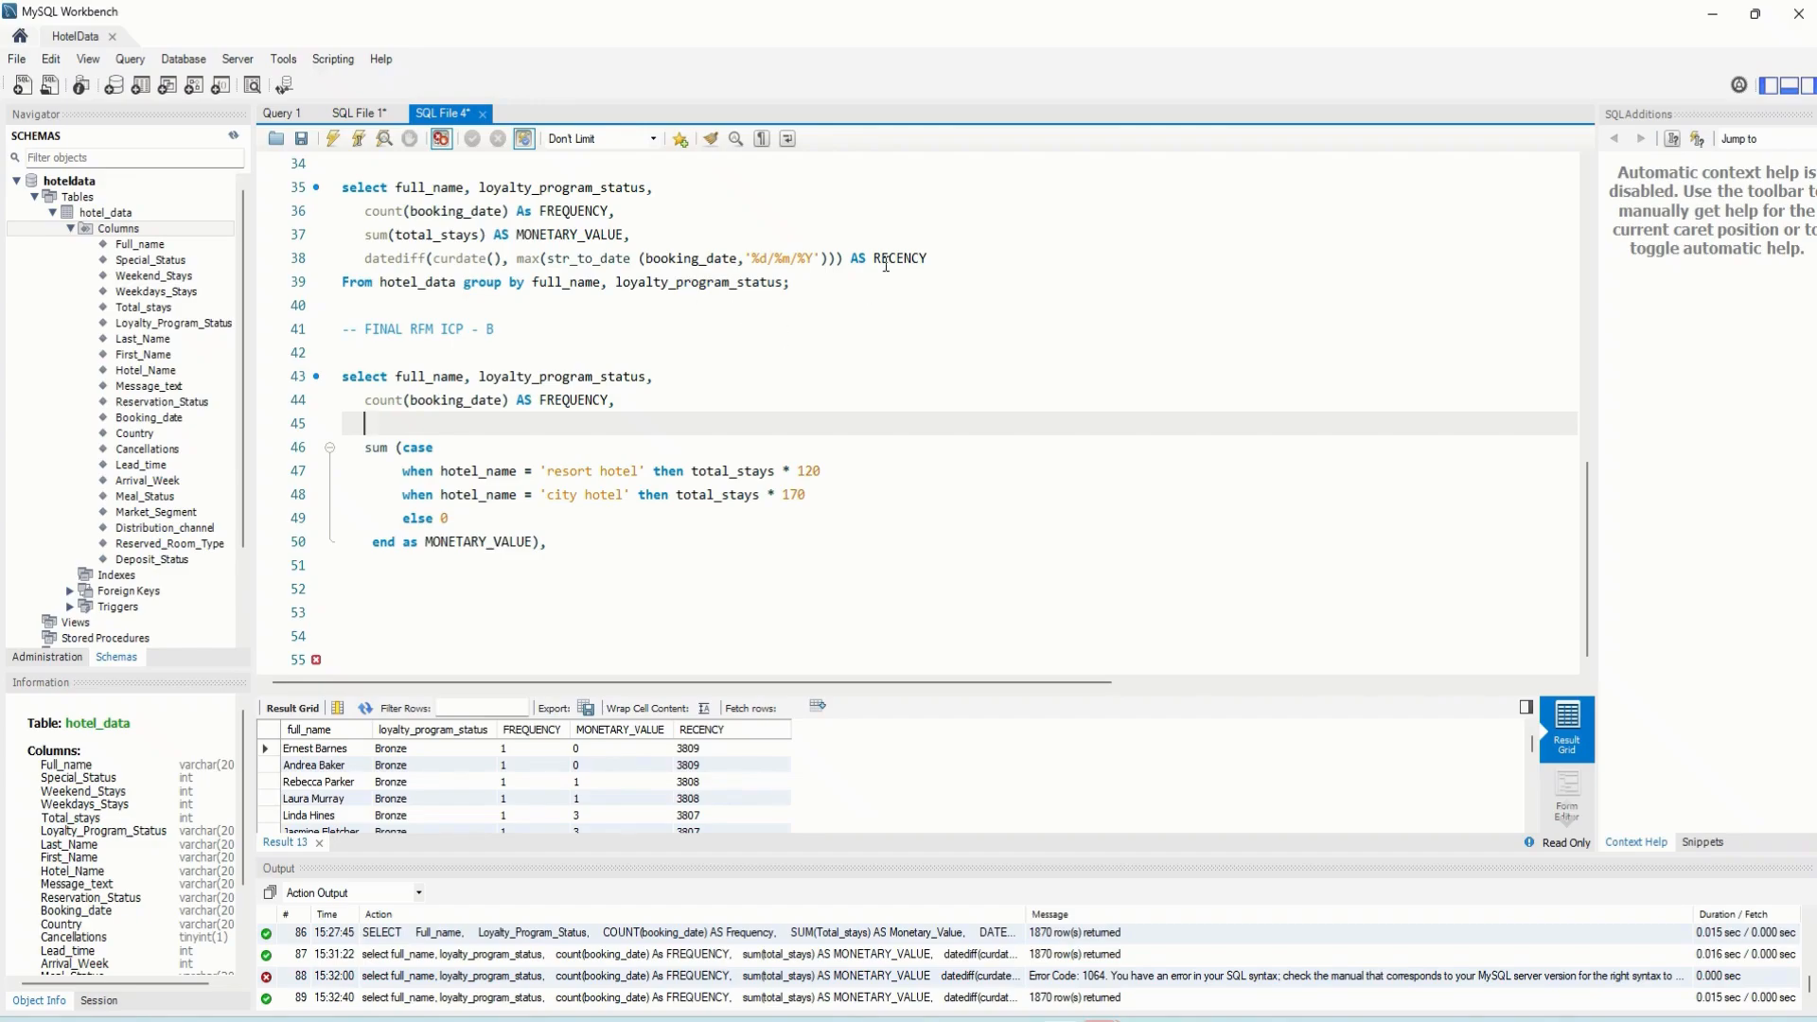
click(562, 552)
key(Return)
key(Return)
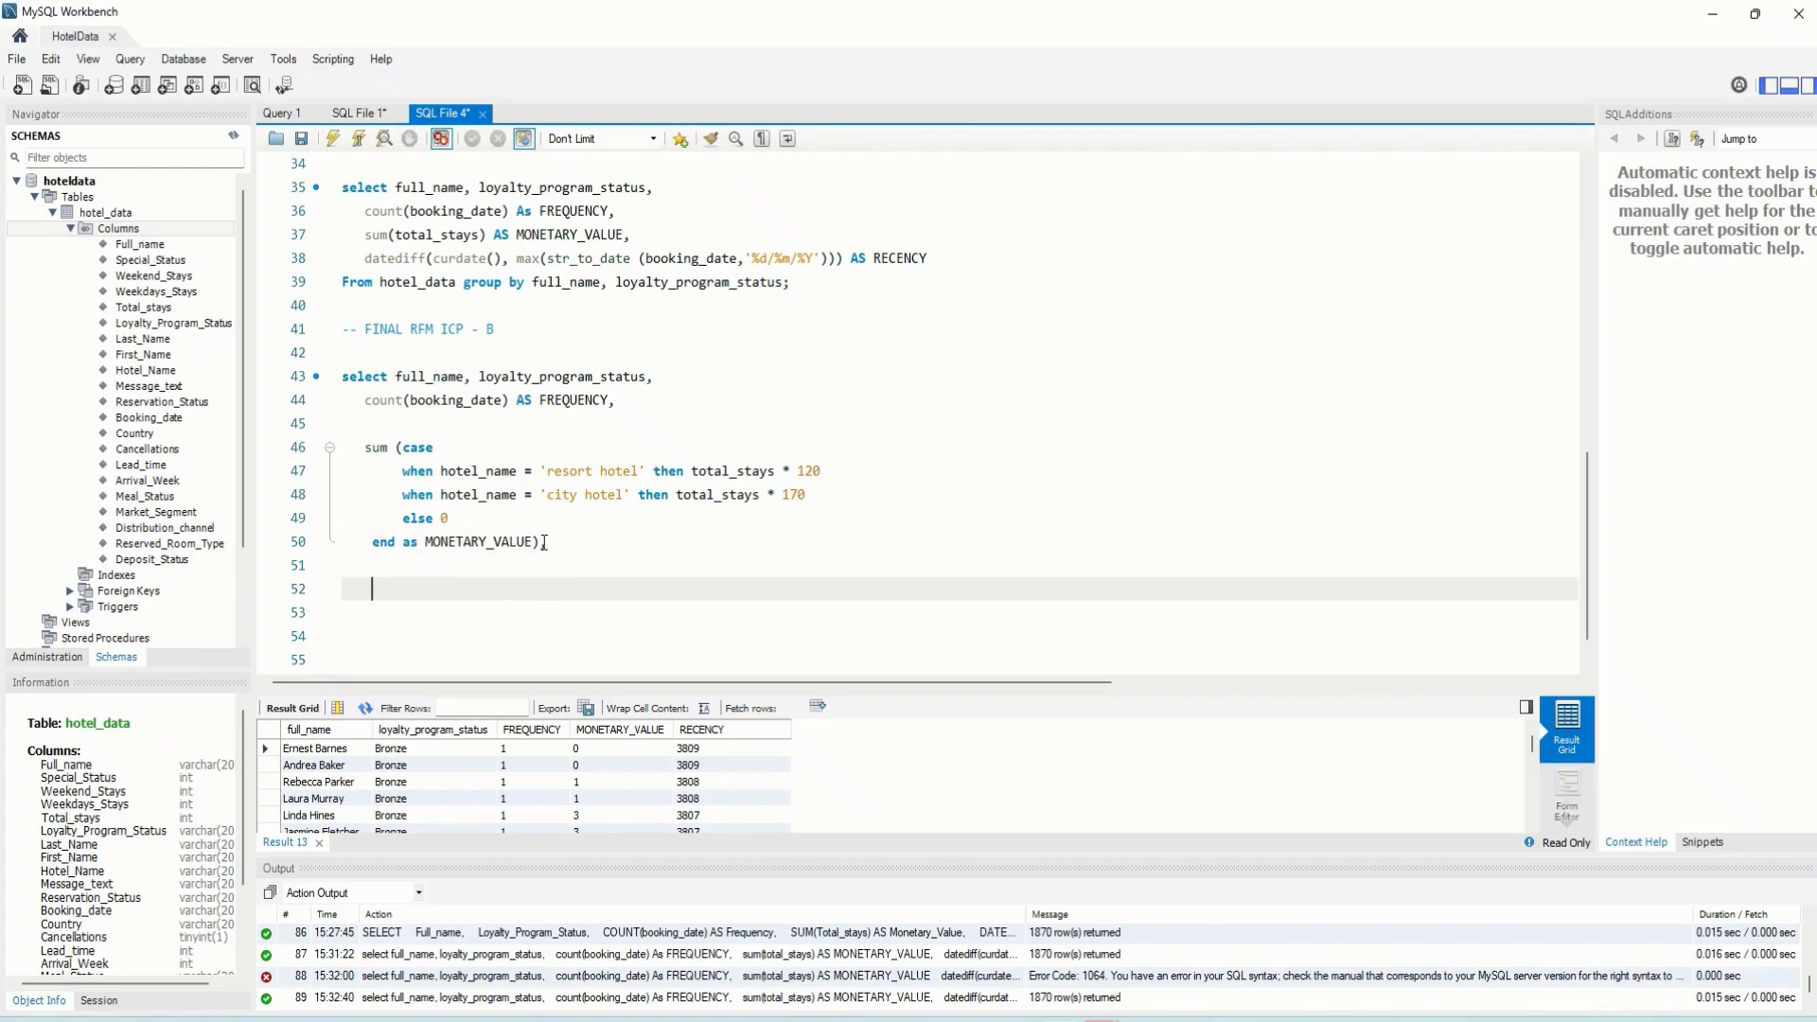
click(354, 113)
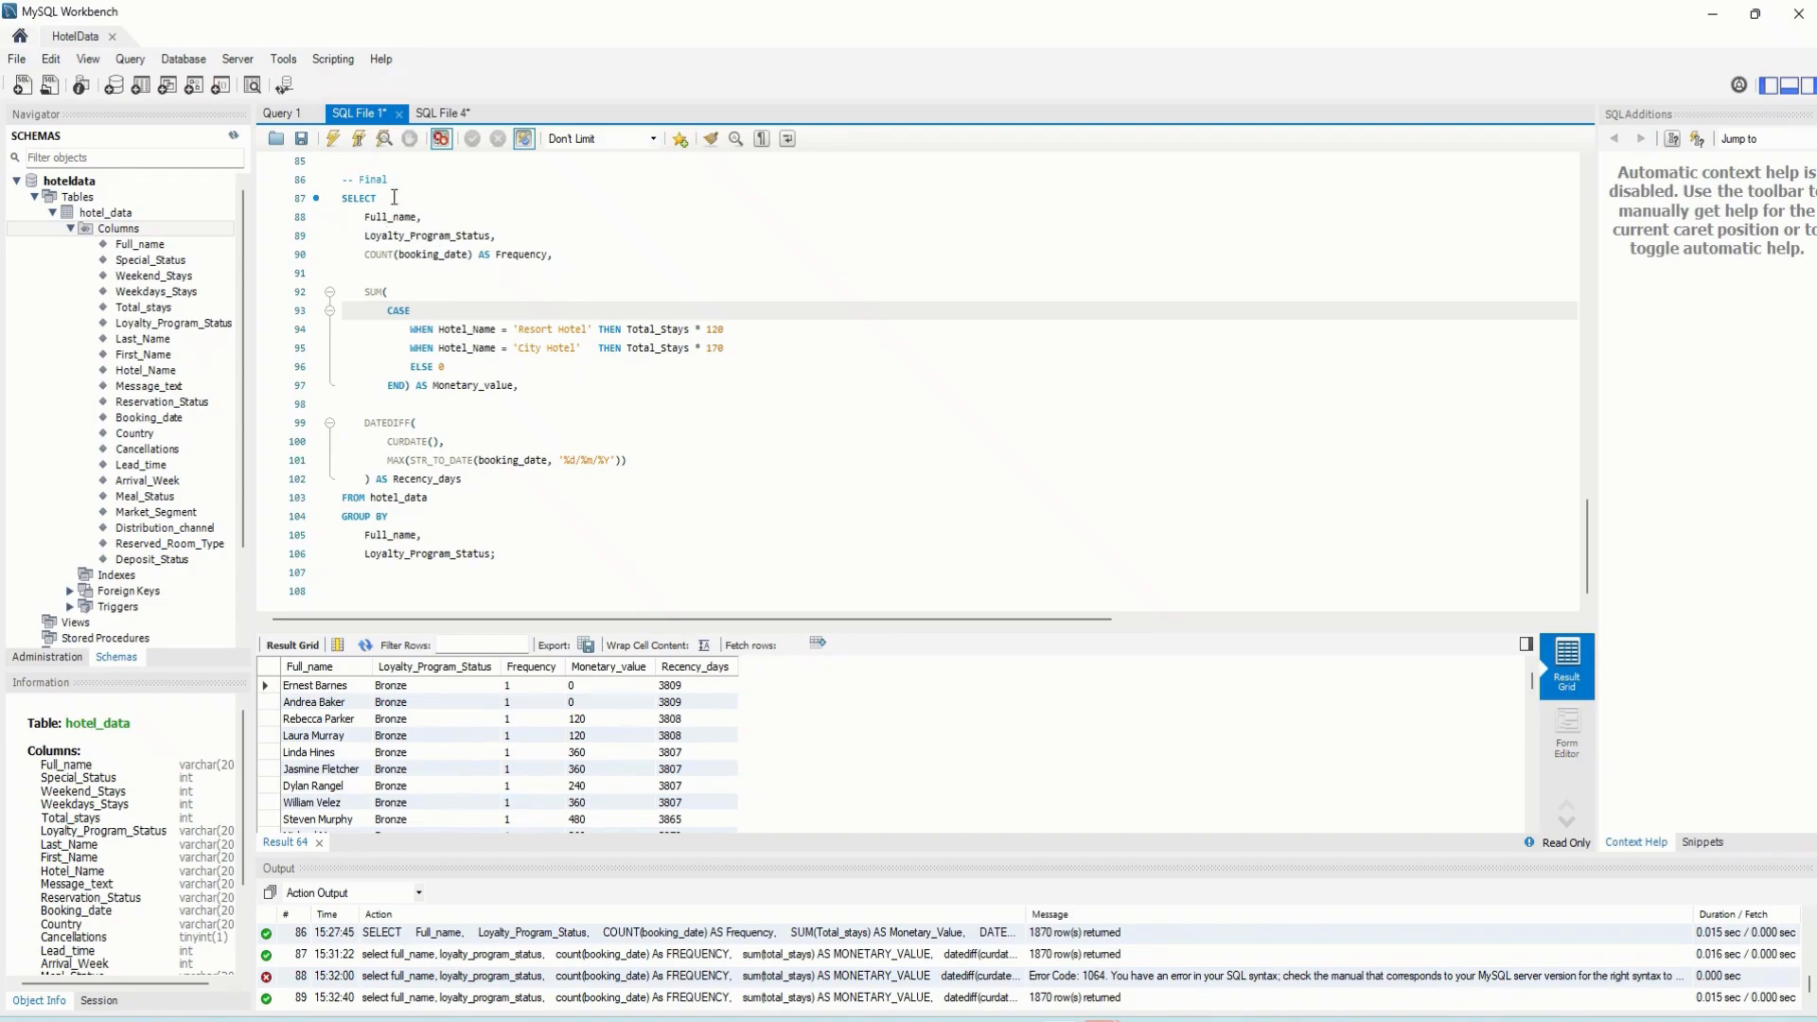
click(439, 113)
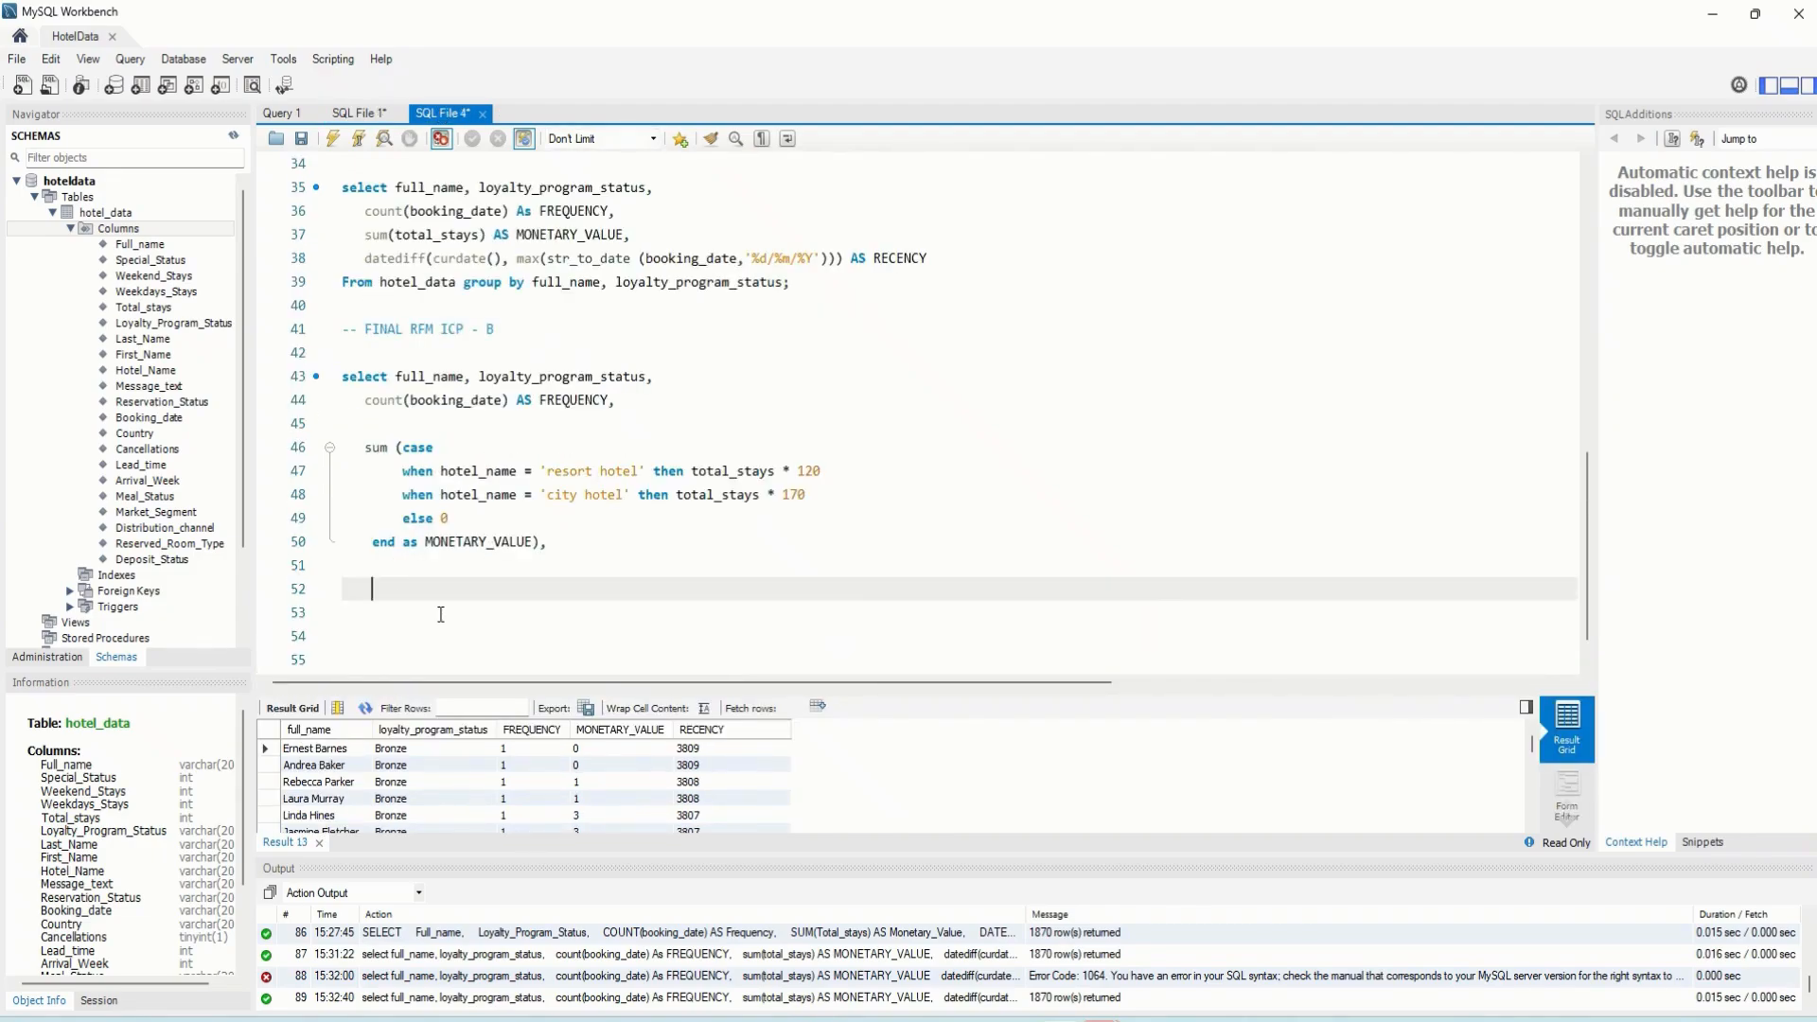
text(DAT)
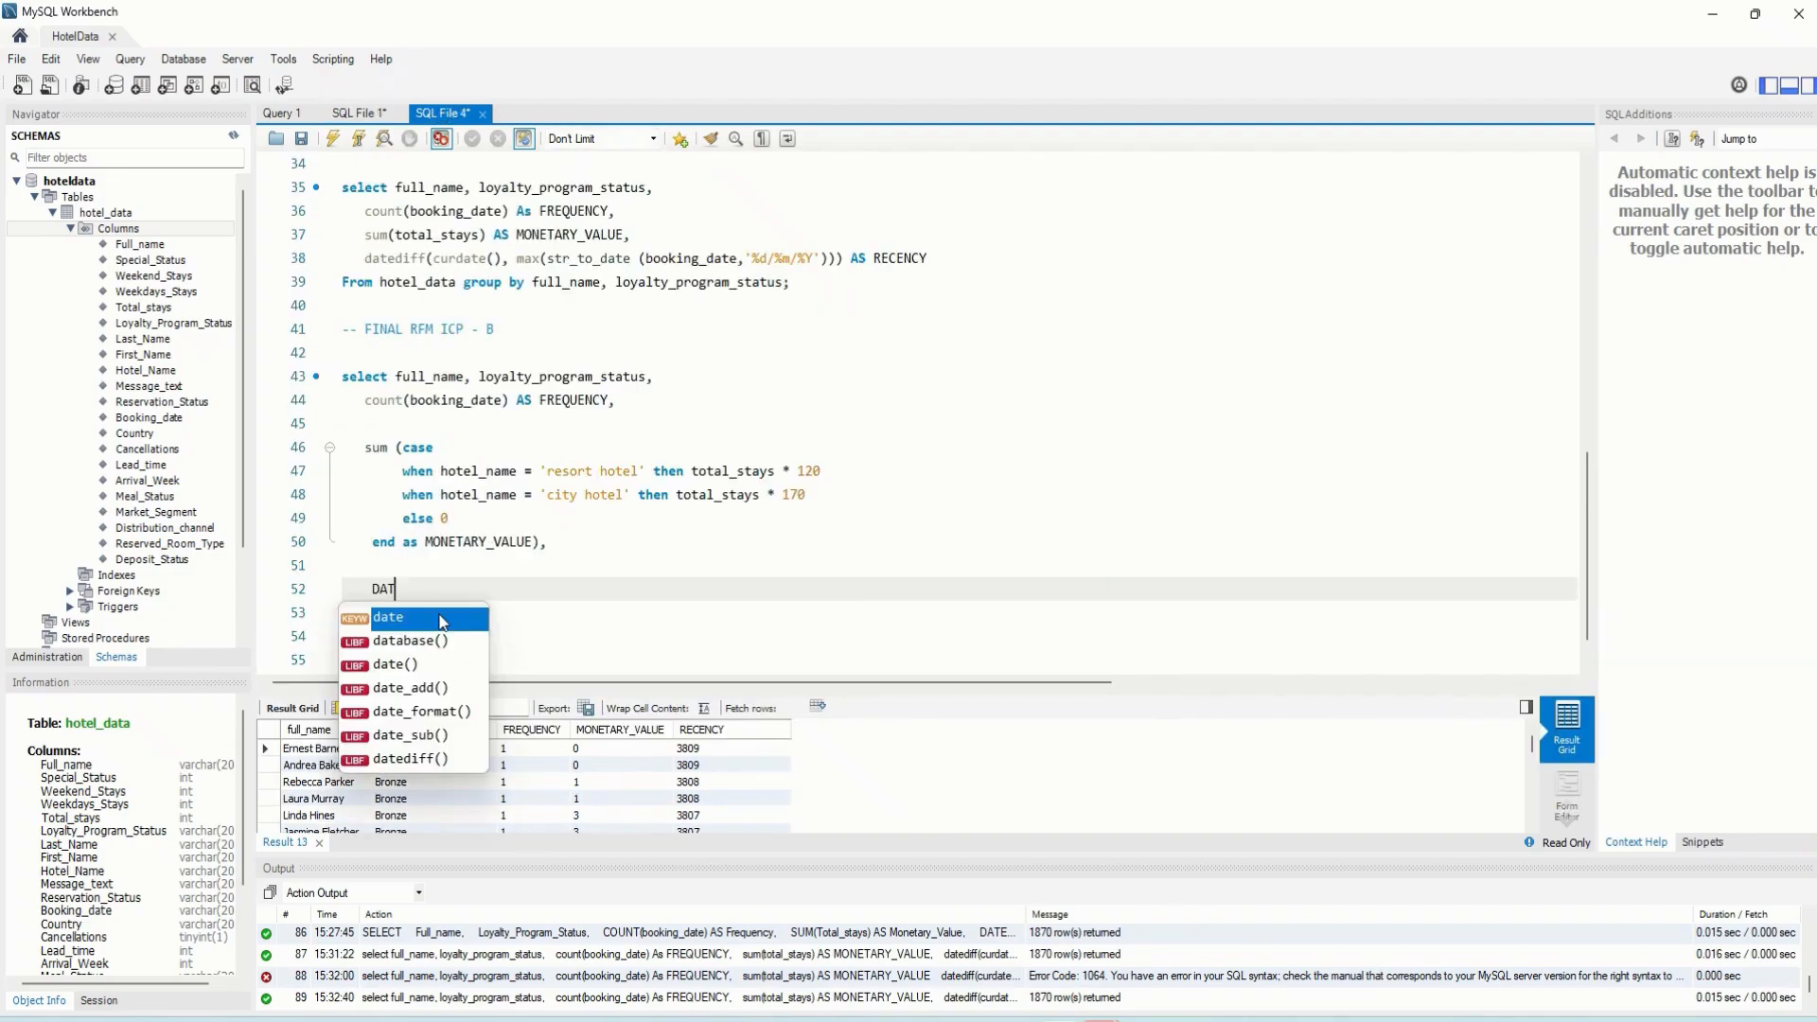
double_click(422, 765)
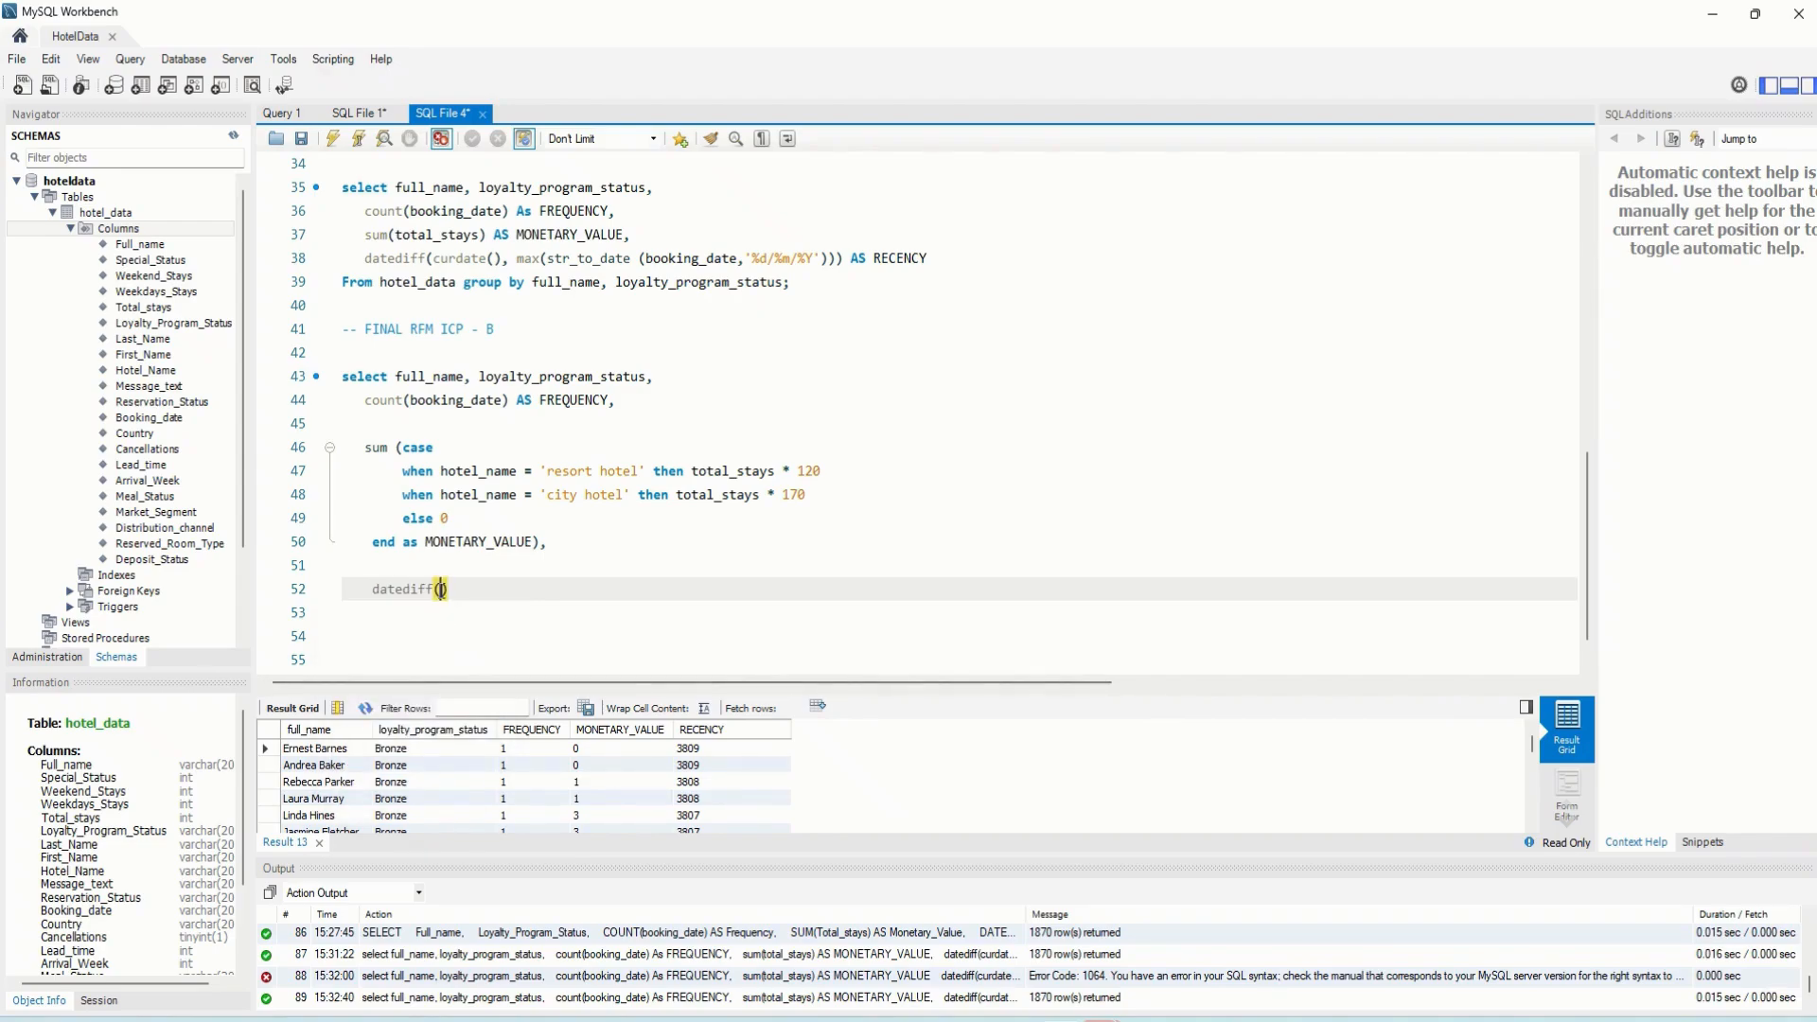
Give datediff curdate() as its first argument and an empty max() as its second
text(CUR)
key(BackSpace)
key(BackSpace)
key(BackSpace)
key(Caps_Lock)
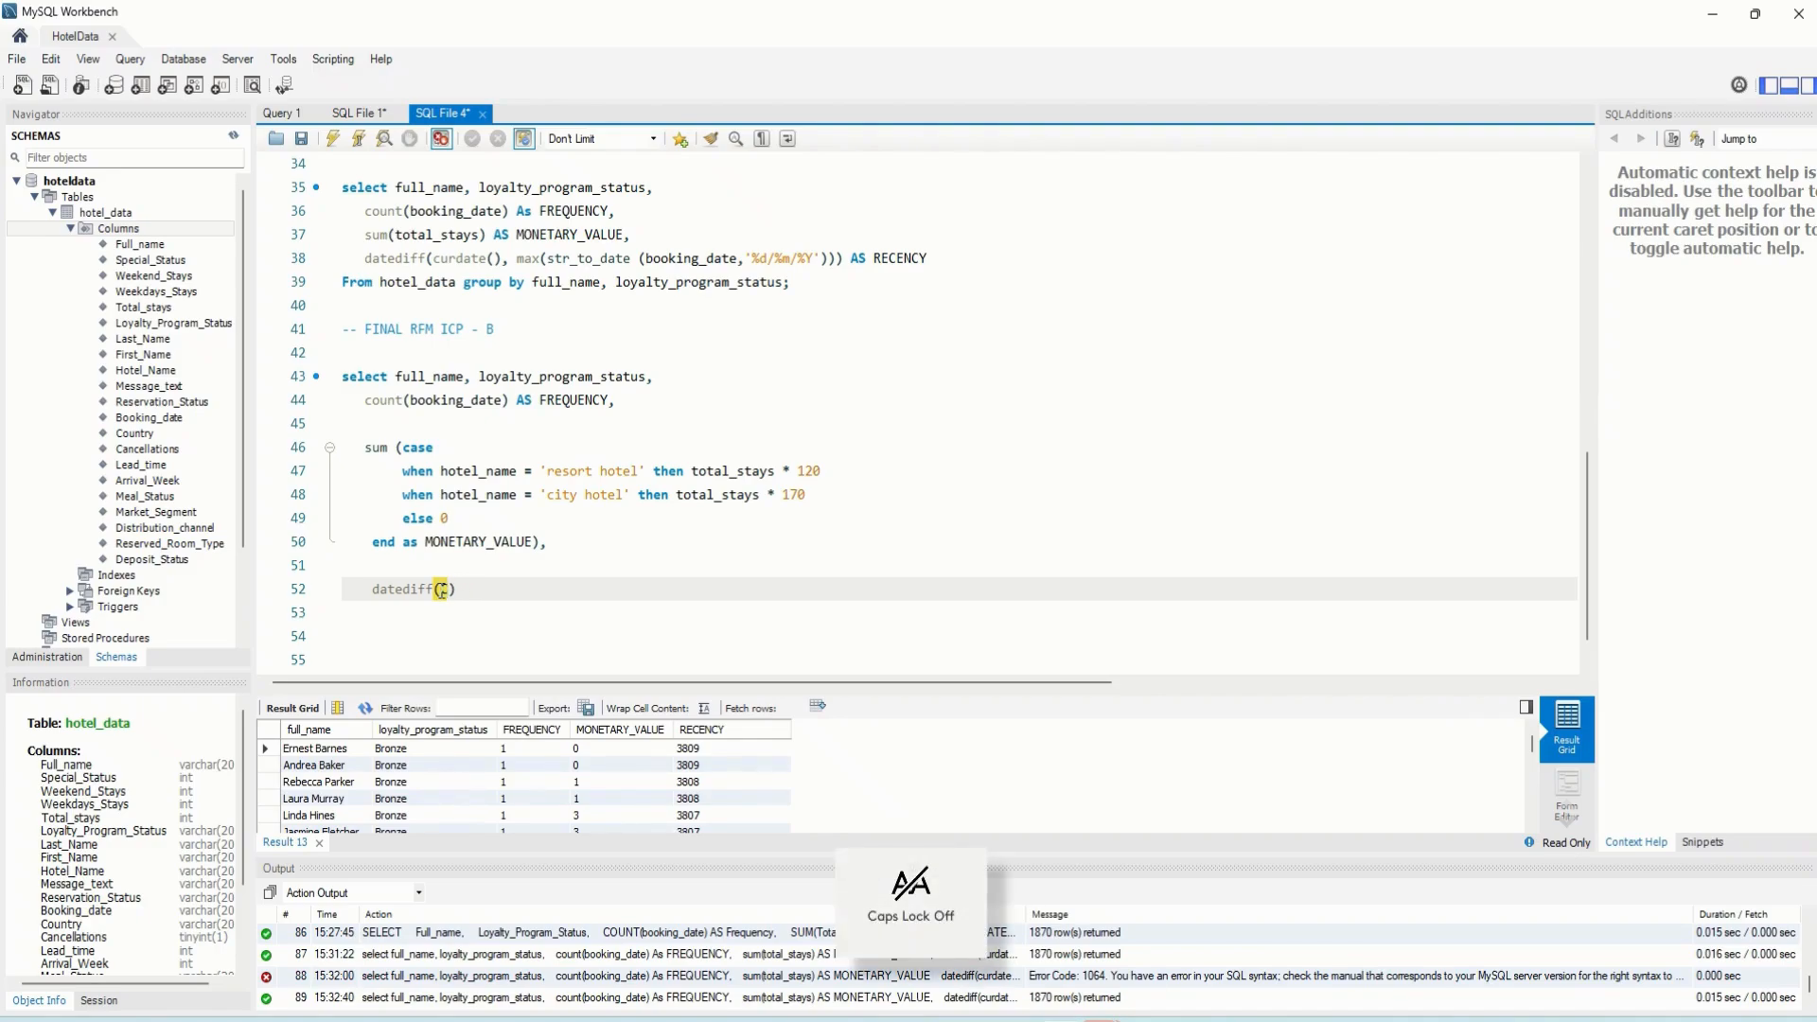
text(cur)
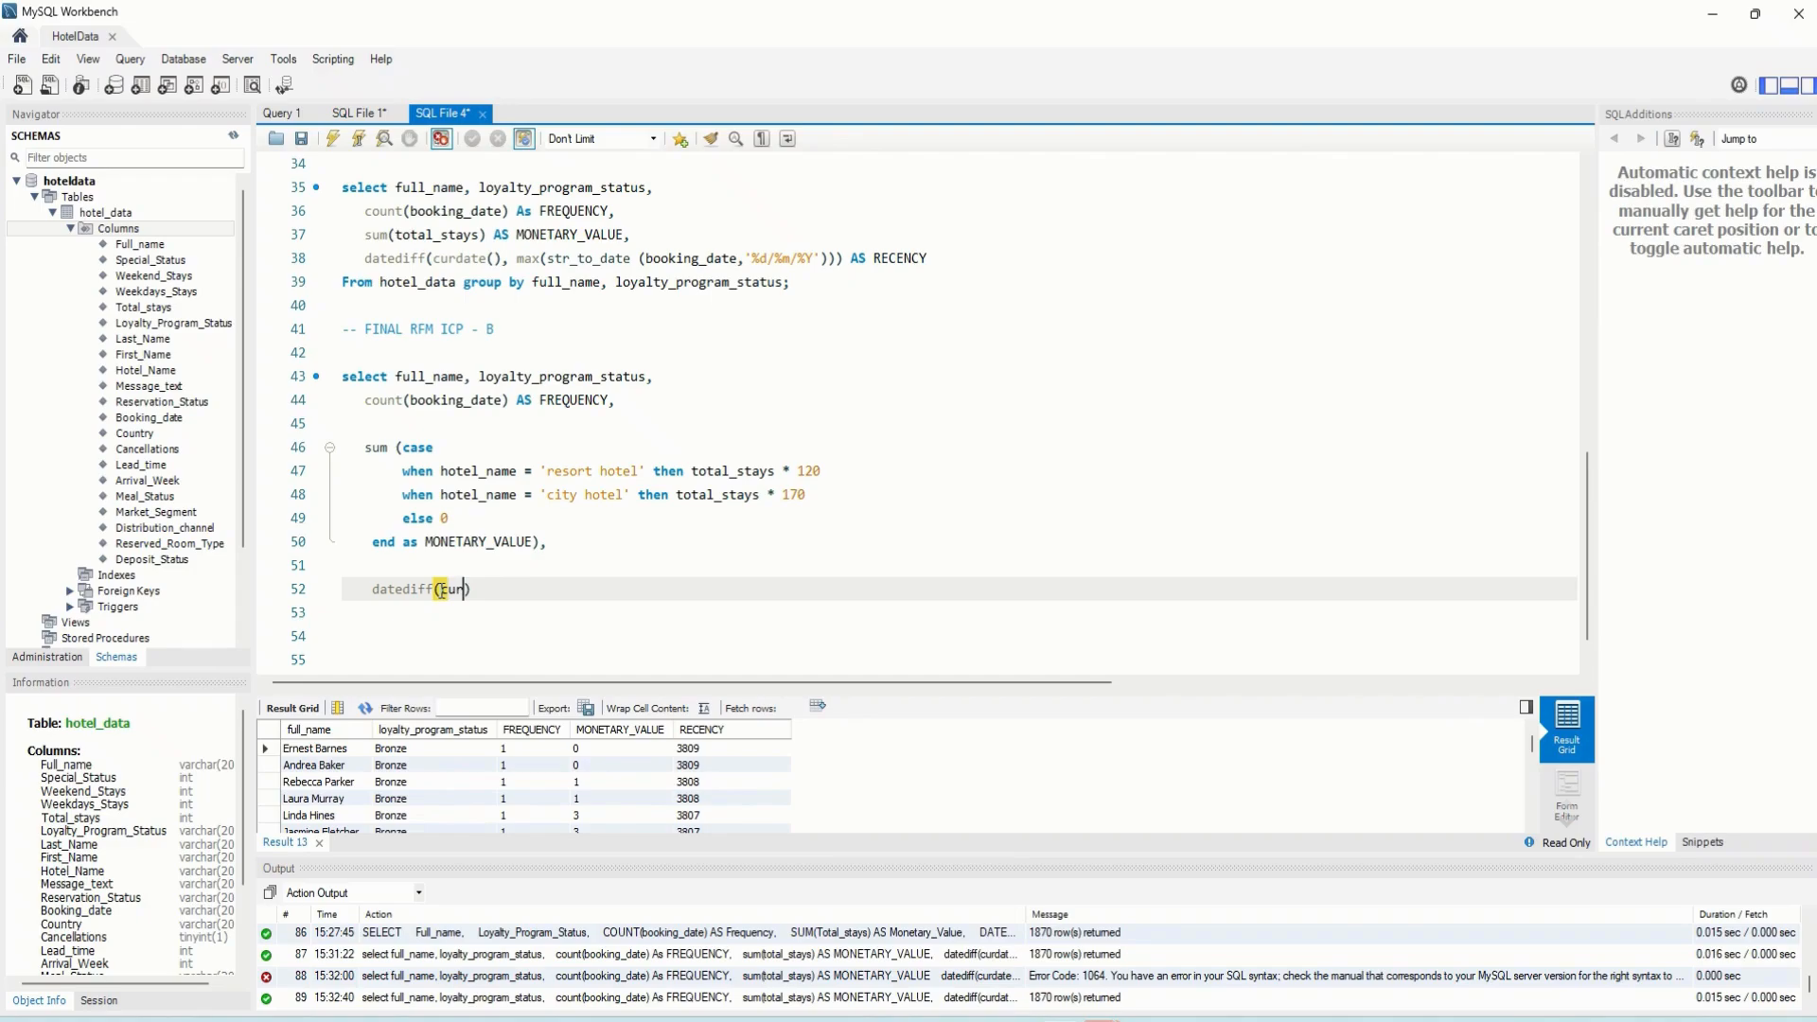
text(date(), max())
key(Left)
Inside max, open a str_to_date call with booking_date as its first argument
text(str)
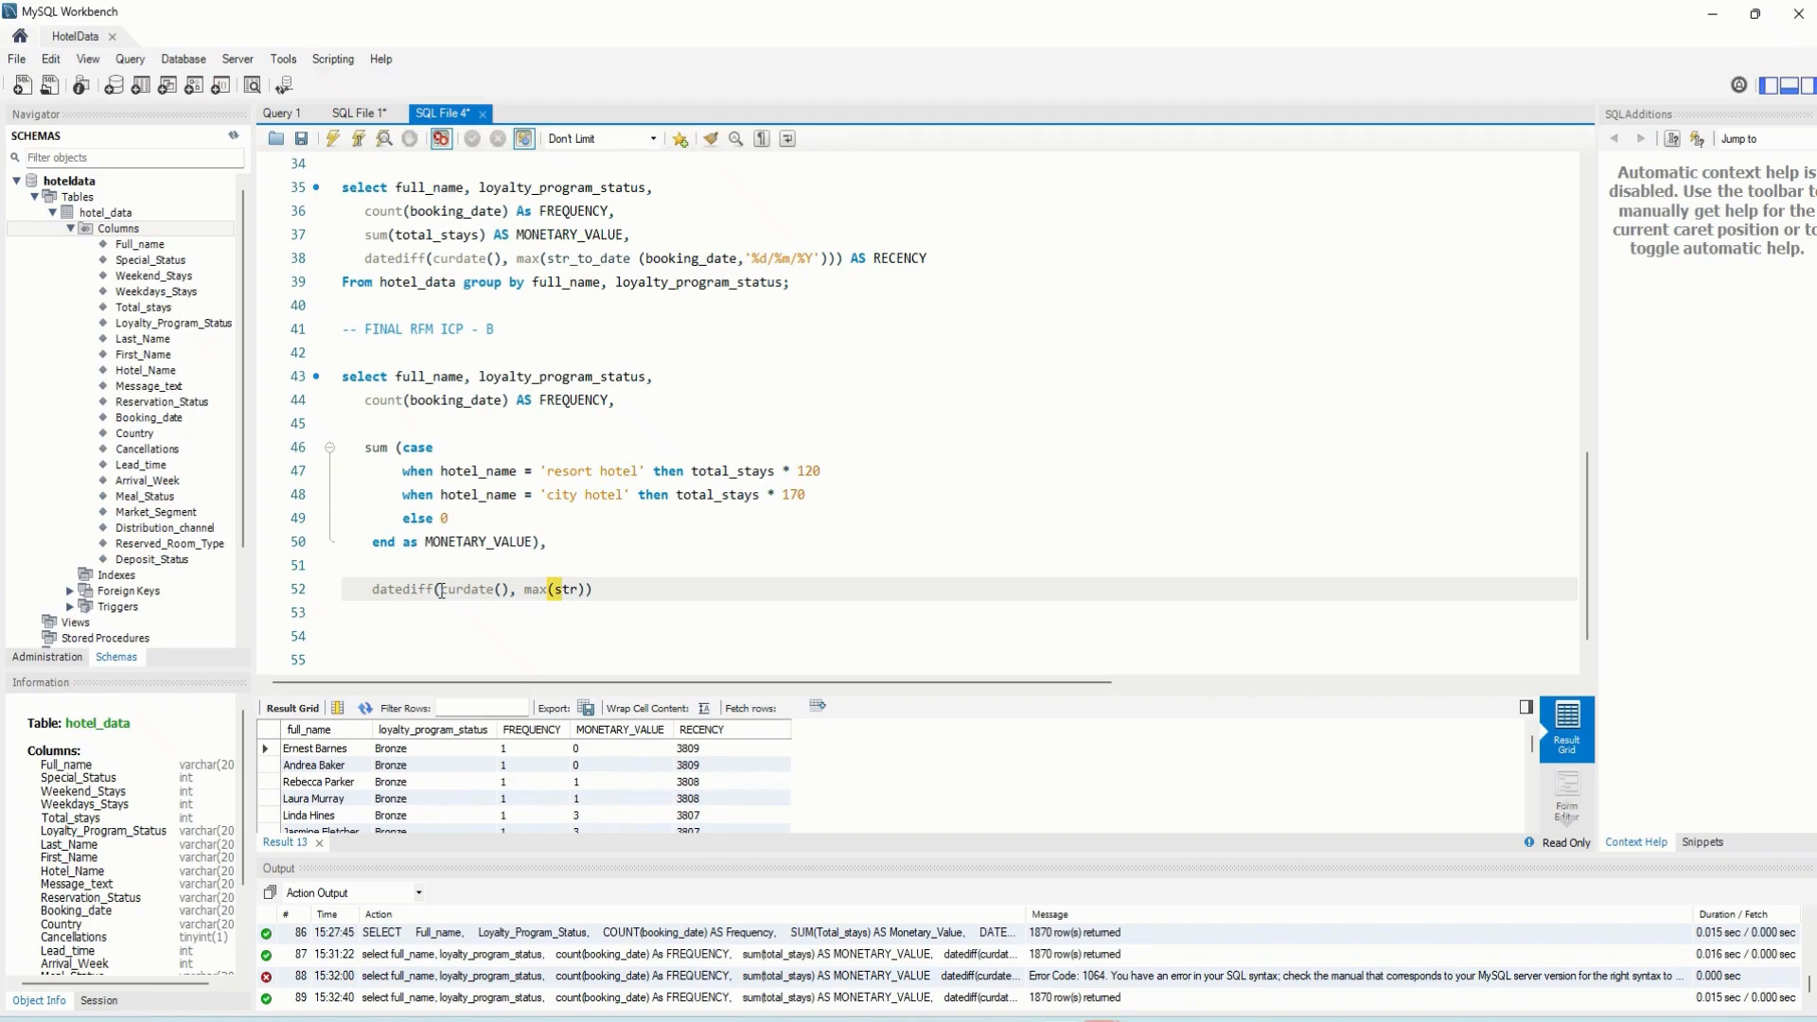
text(_to_date)
text((booking_date)
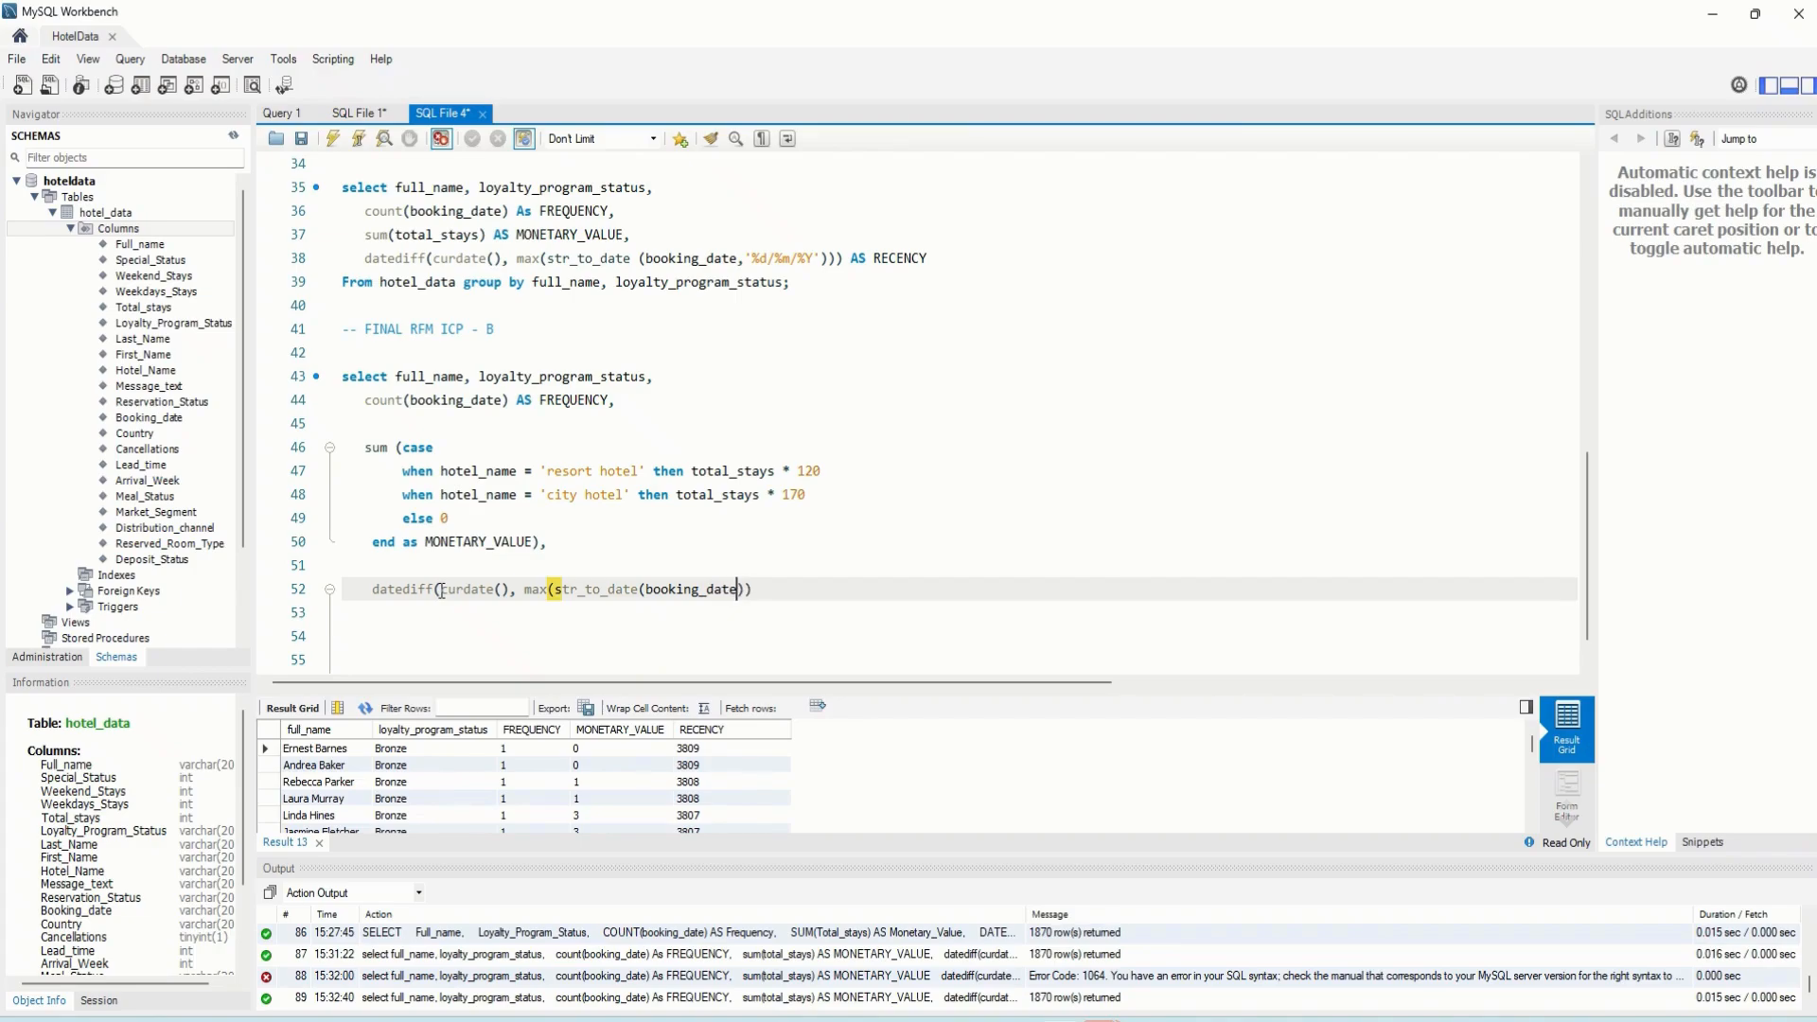
Add '%d/%m/%Y' as the date format argument of str_to_date
text(,)
text(')
text(%)
text(d)
text(/)
text(%)
text(m)
text(/)
text(%Y)
text(')
key(BackSpace)
text(')
Complete the closing parentheses of the datediff expression and alias it AS RECENCY
key(End)
text() AS)
key(Caps_Lock)
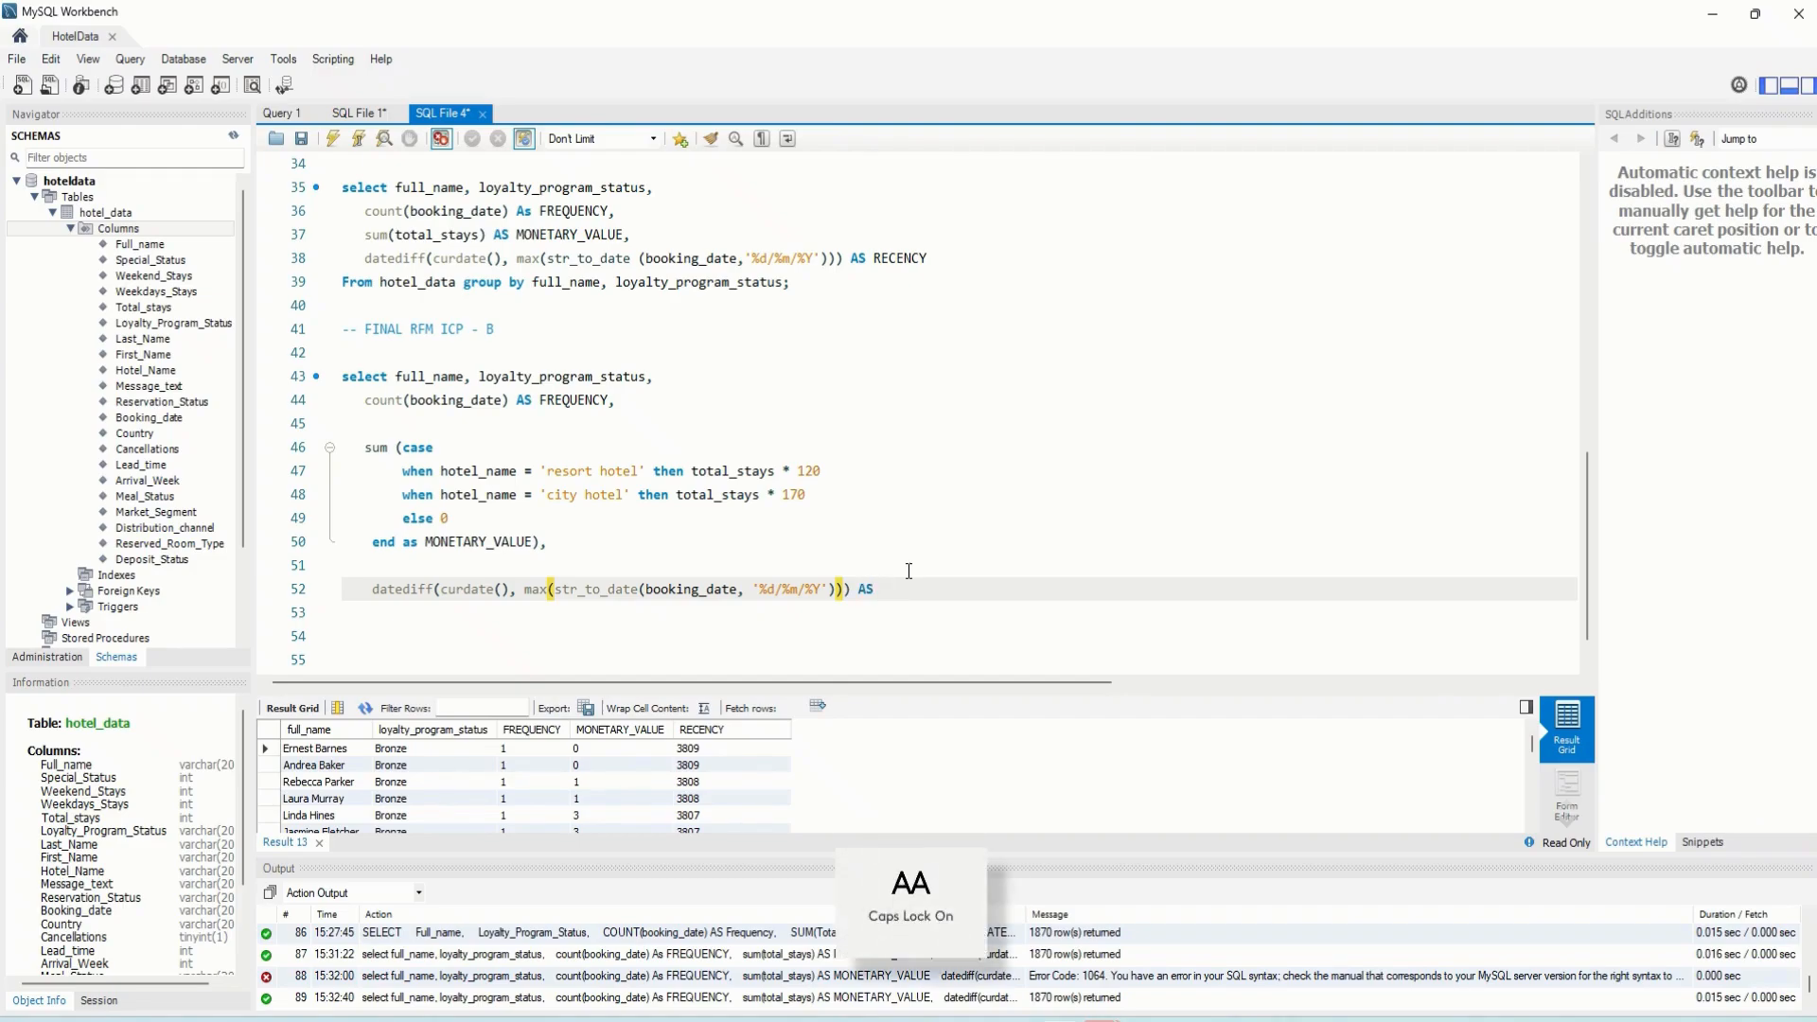
text(RECEN)
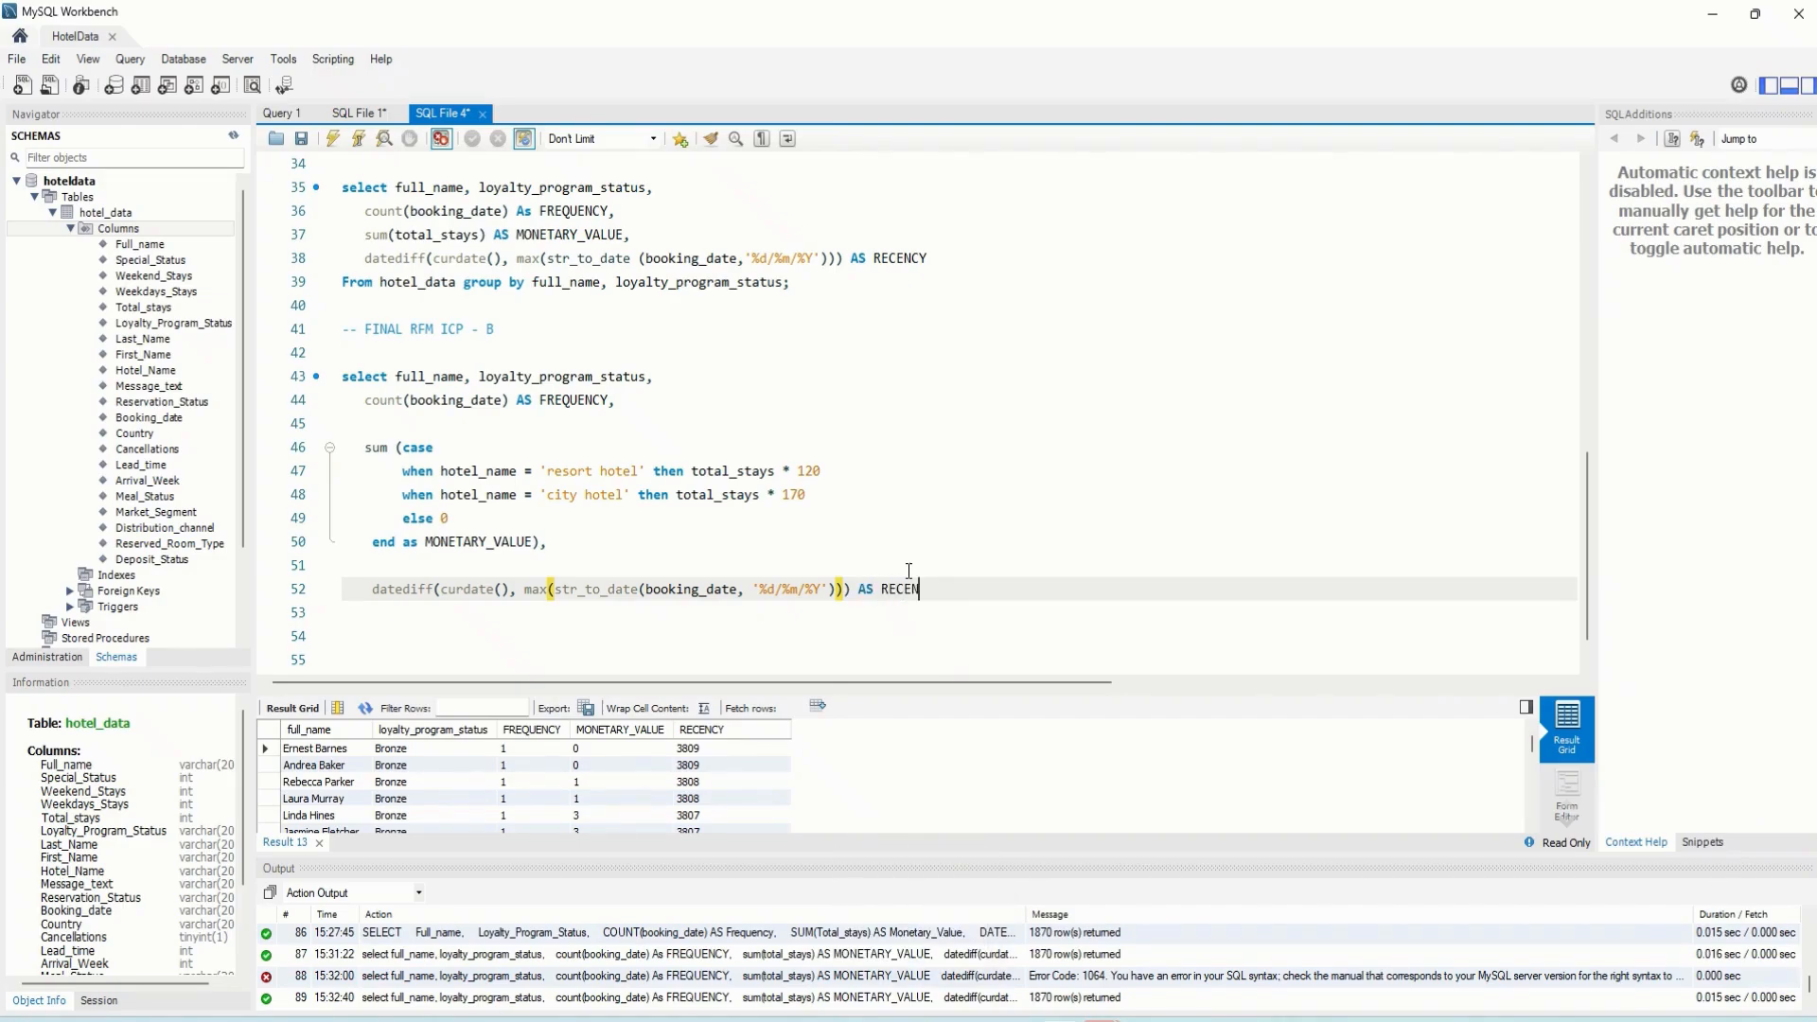
text(CY)
Add a lowercase from clause naming hotel_data, followed by a comma, on an unindented line below the RECENCY expression
key(Return)
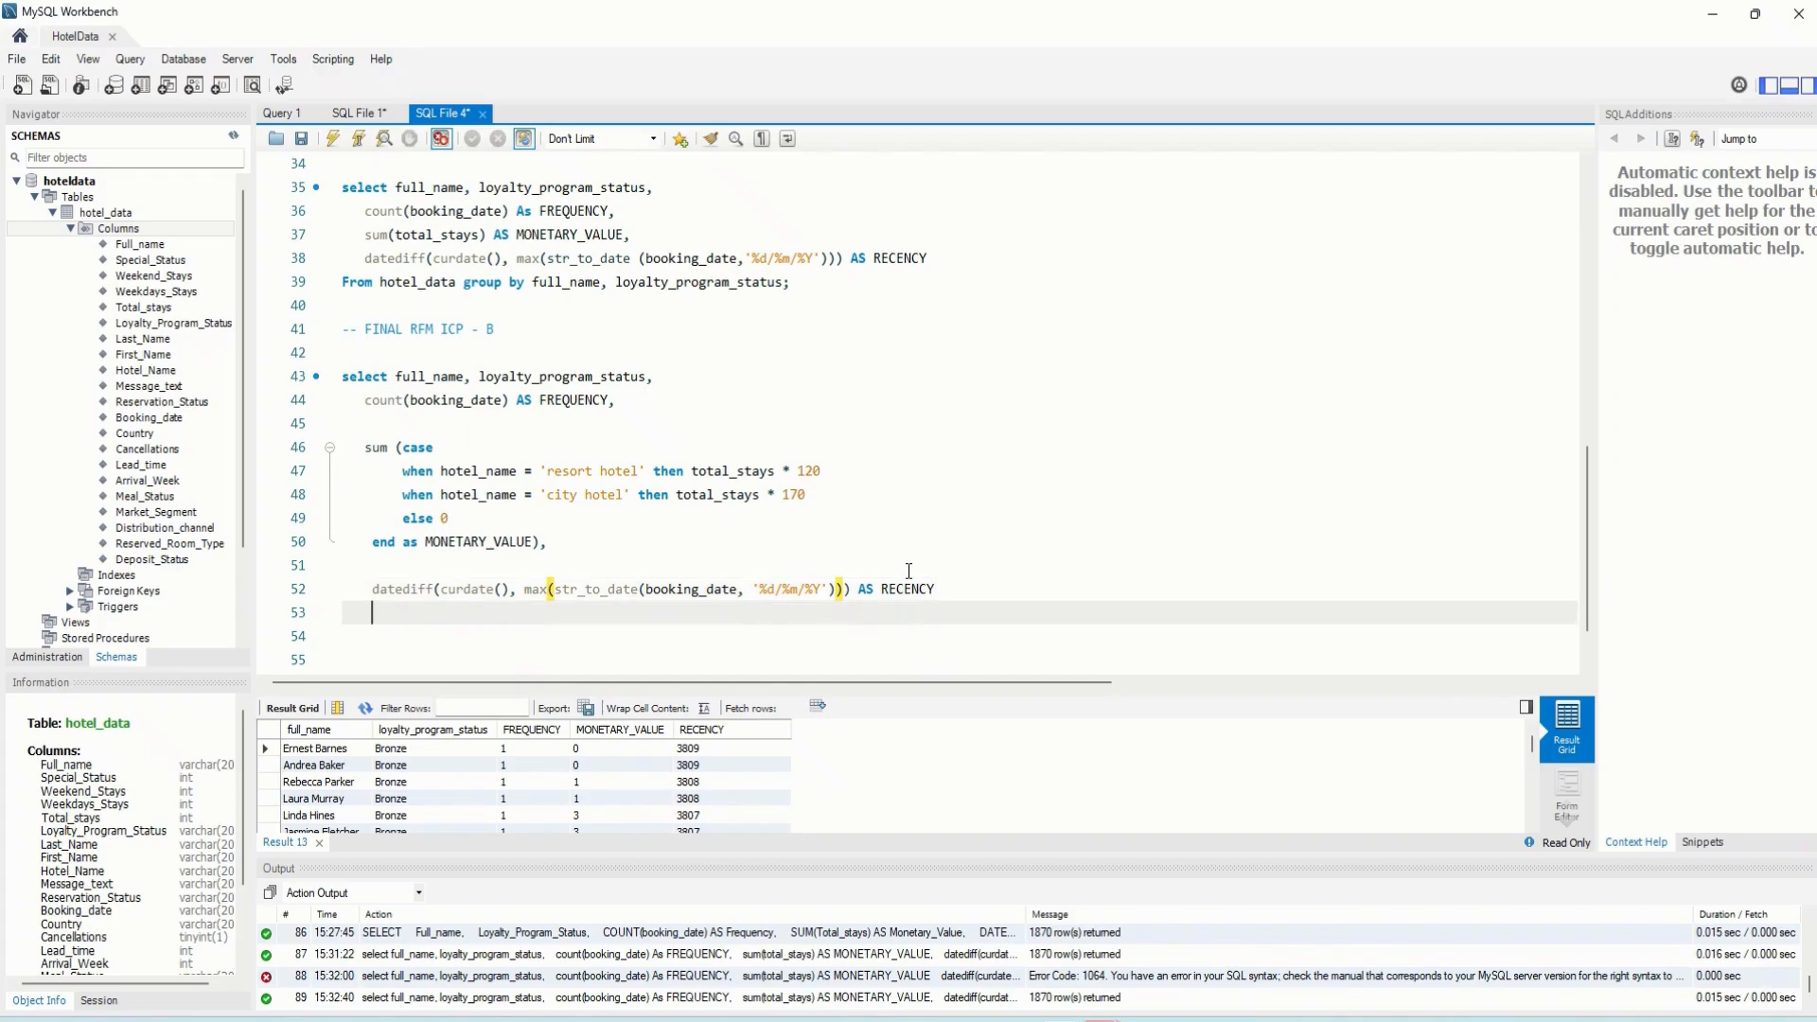
key(BackSpace)
text(FRO)
key(BackSpace)
key(BackSpace)
key(BackSpace)
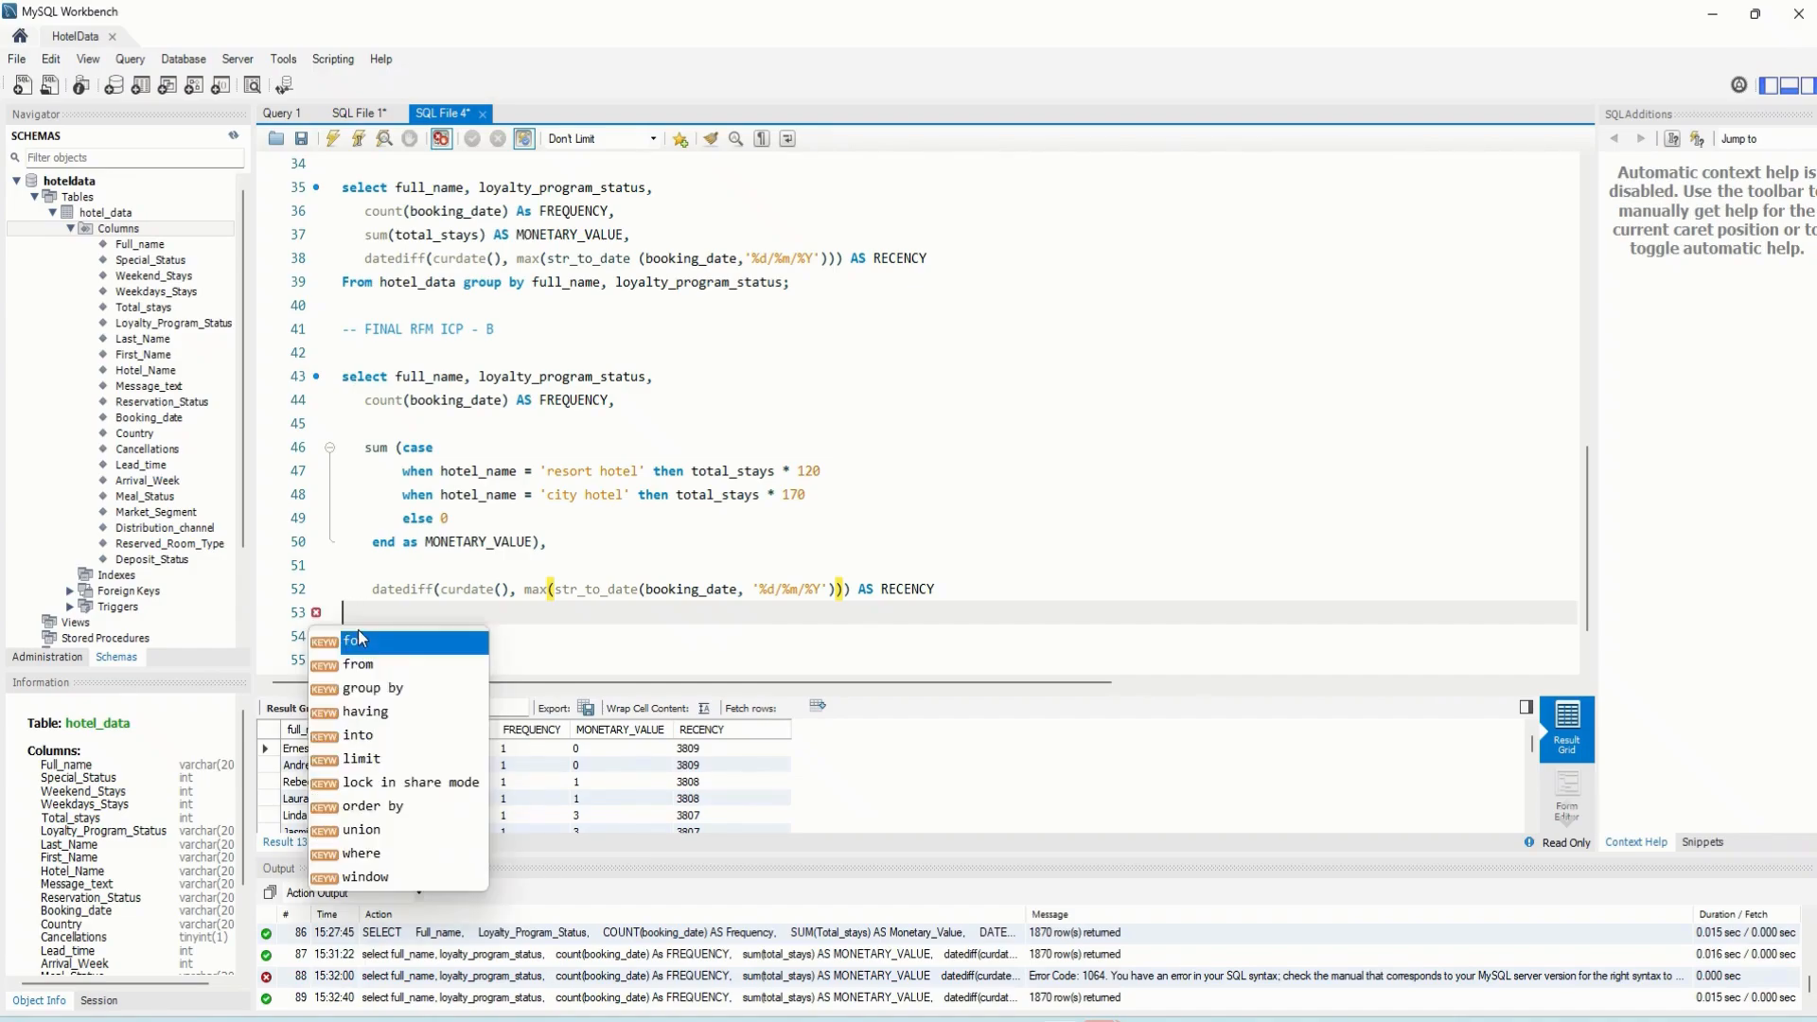
key(Caps_Lock)
text(from )
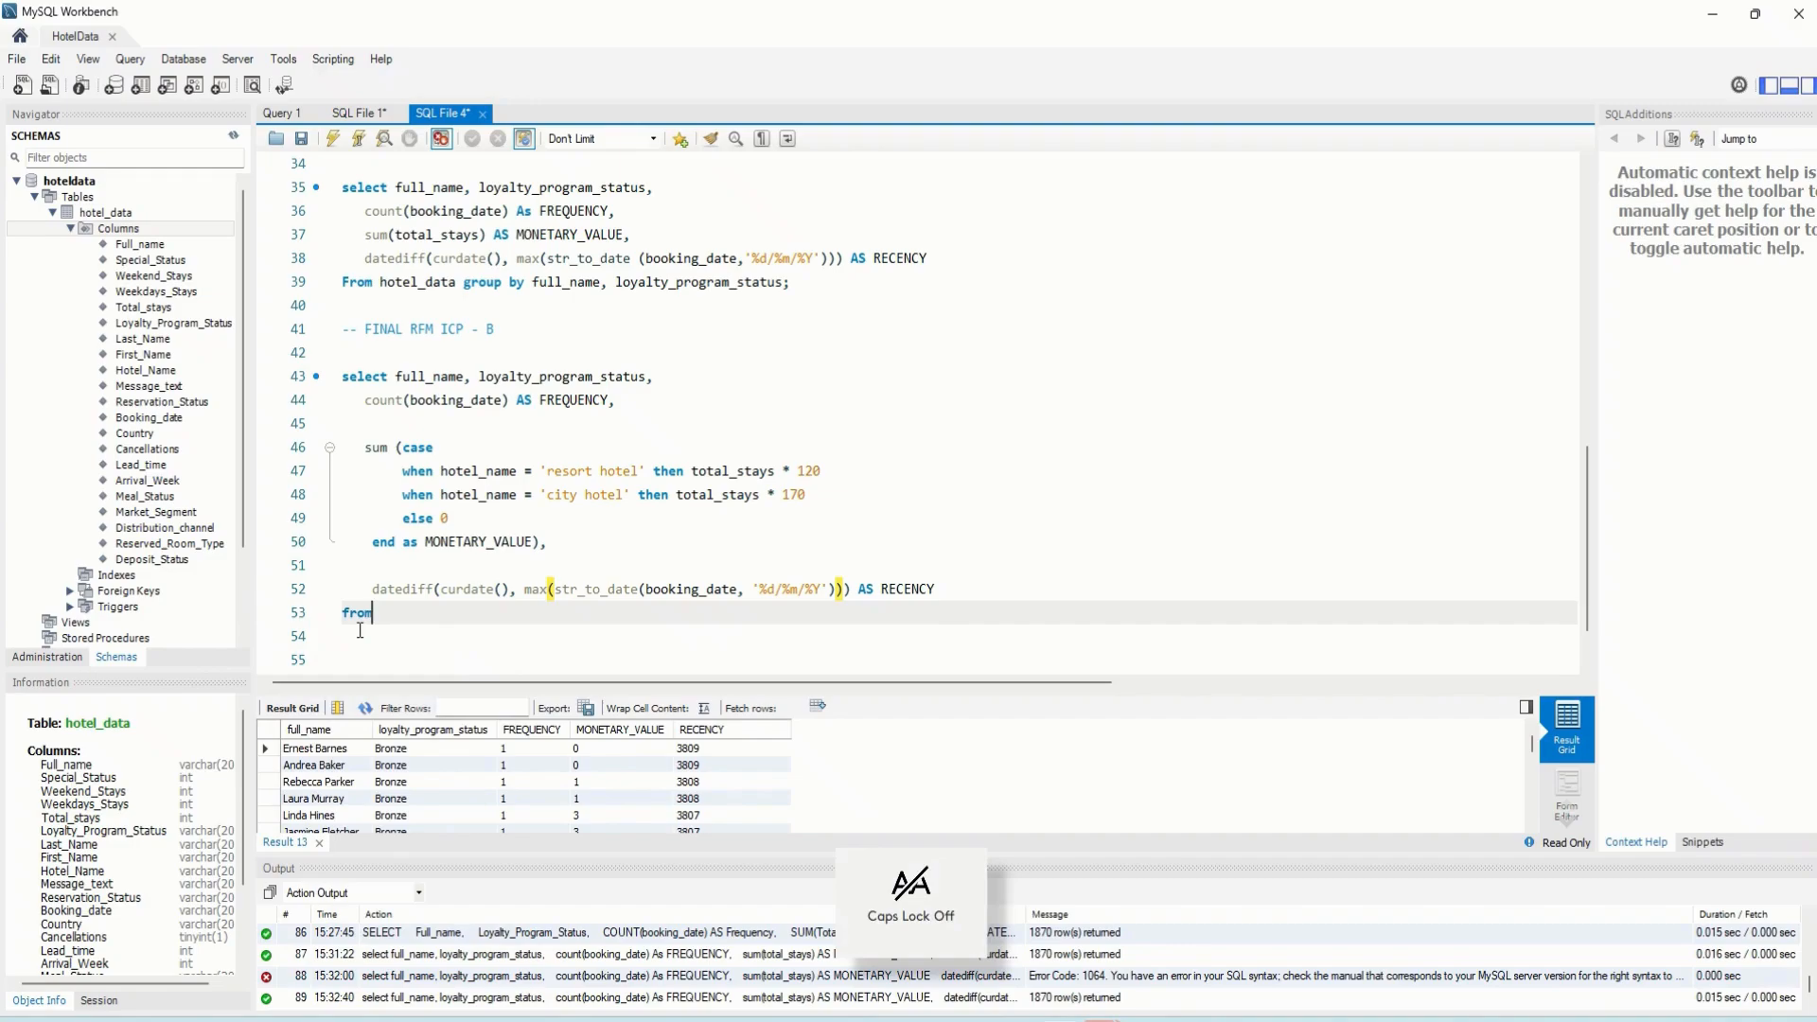
text(hotel)
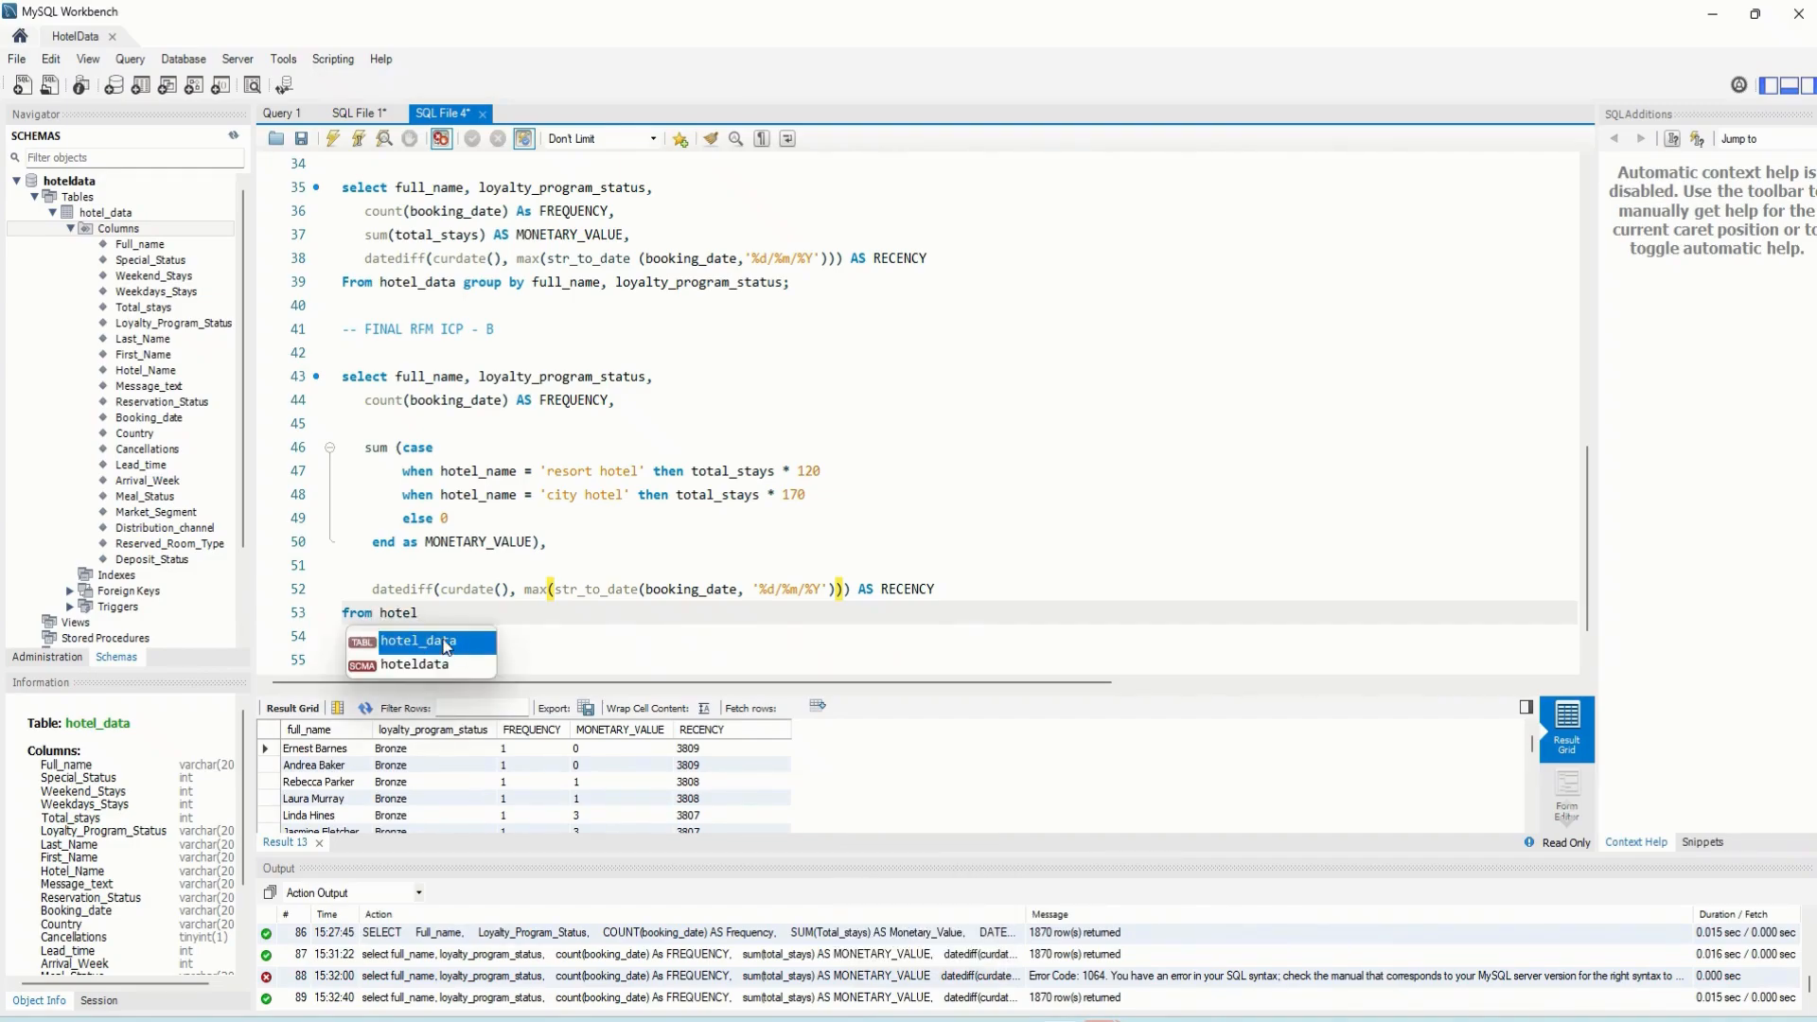
double_click(444, 639)
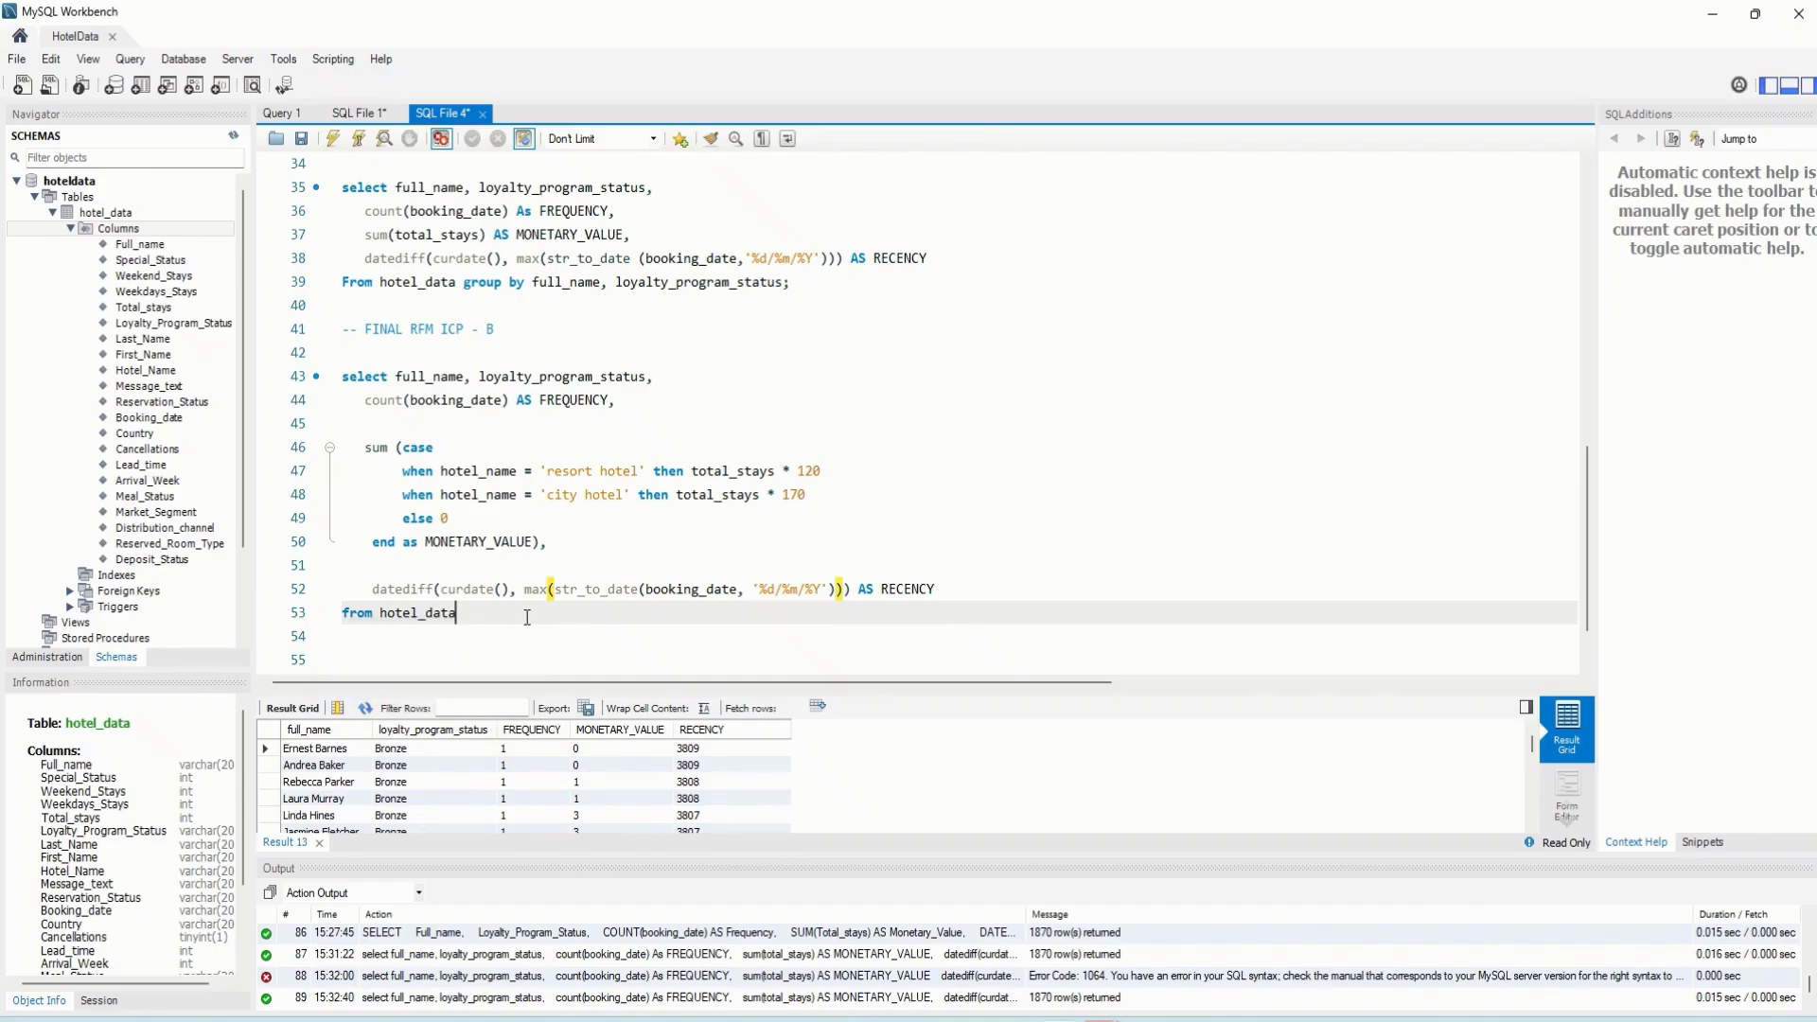
text(,)
key(Return)
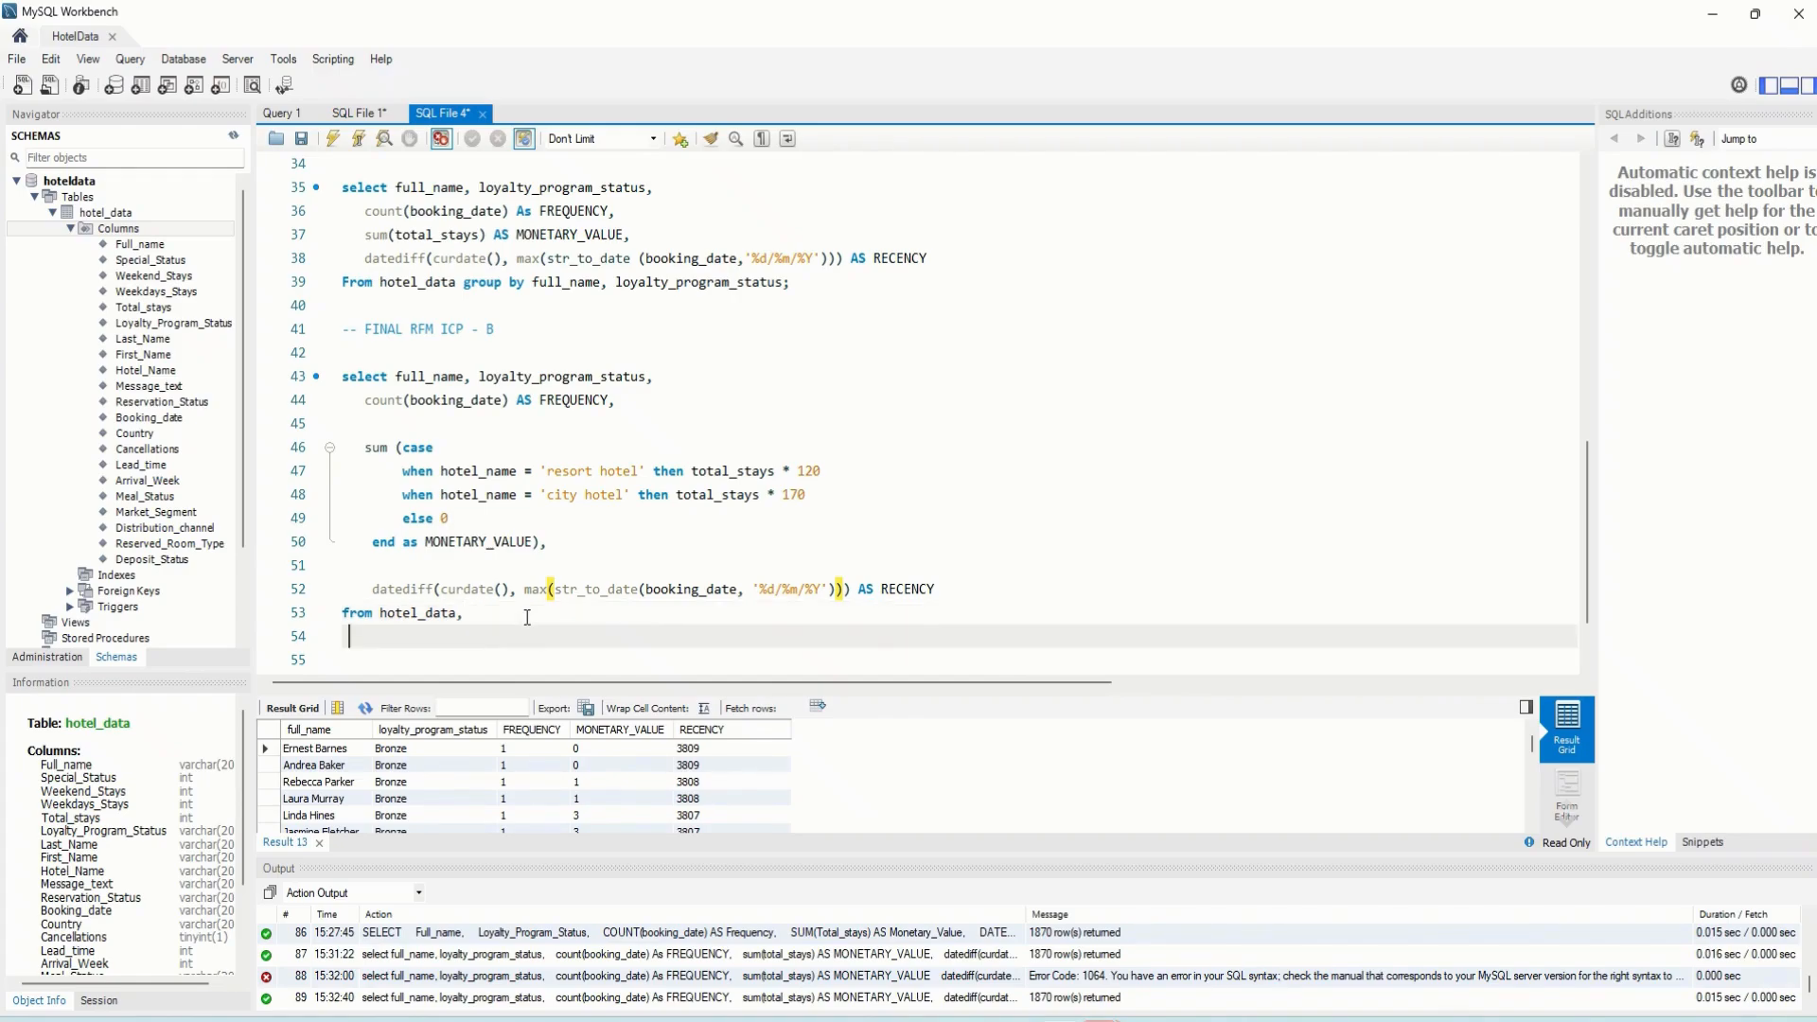
Add group by full_name, loyalty_program_status; on the line below the from clause
text(group by full_name, loyalty_program)
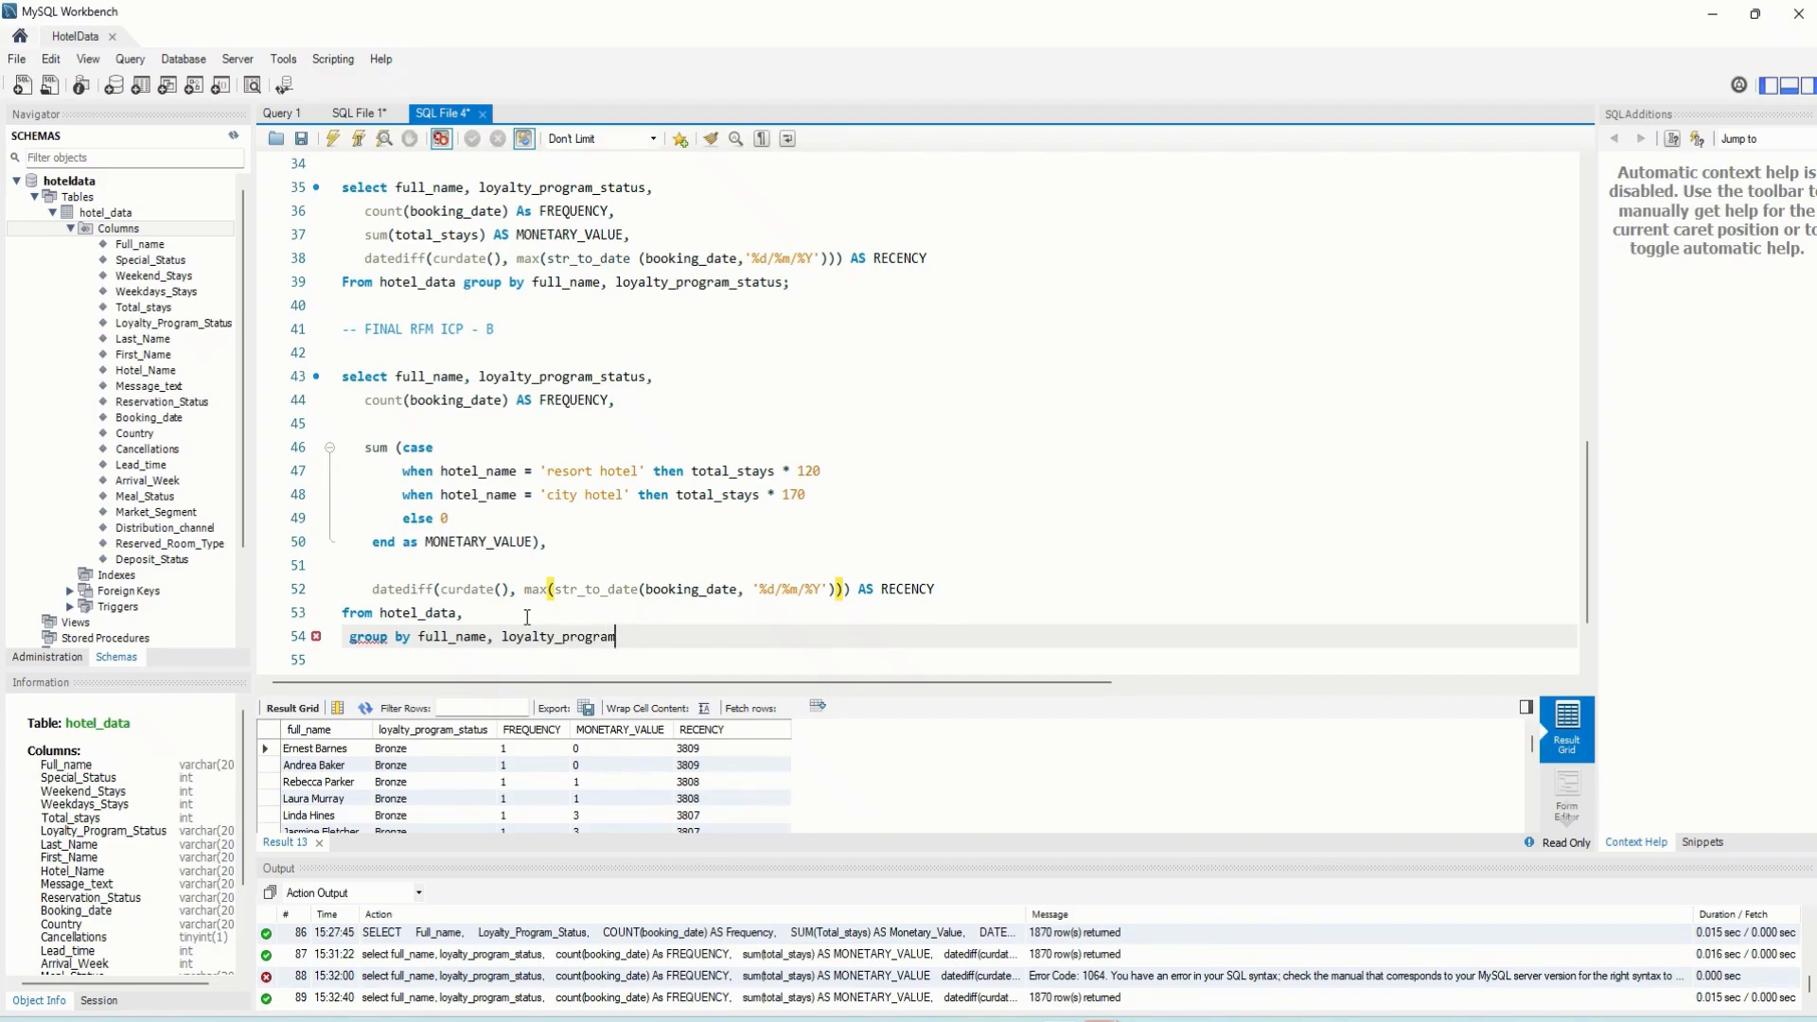
text(_status)
text(;)
scroll(690, 533, down, 2)
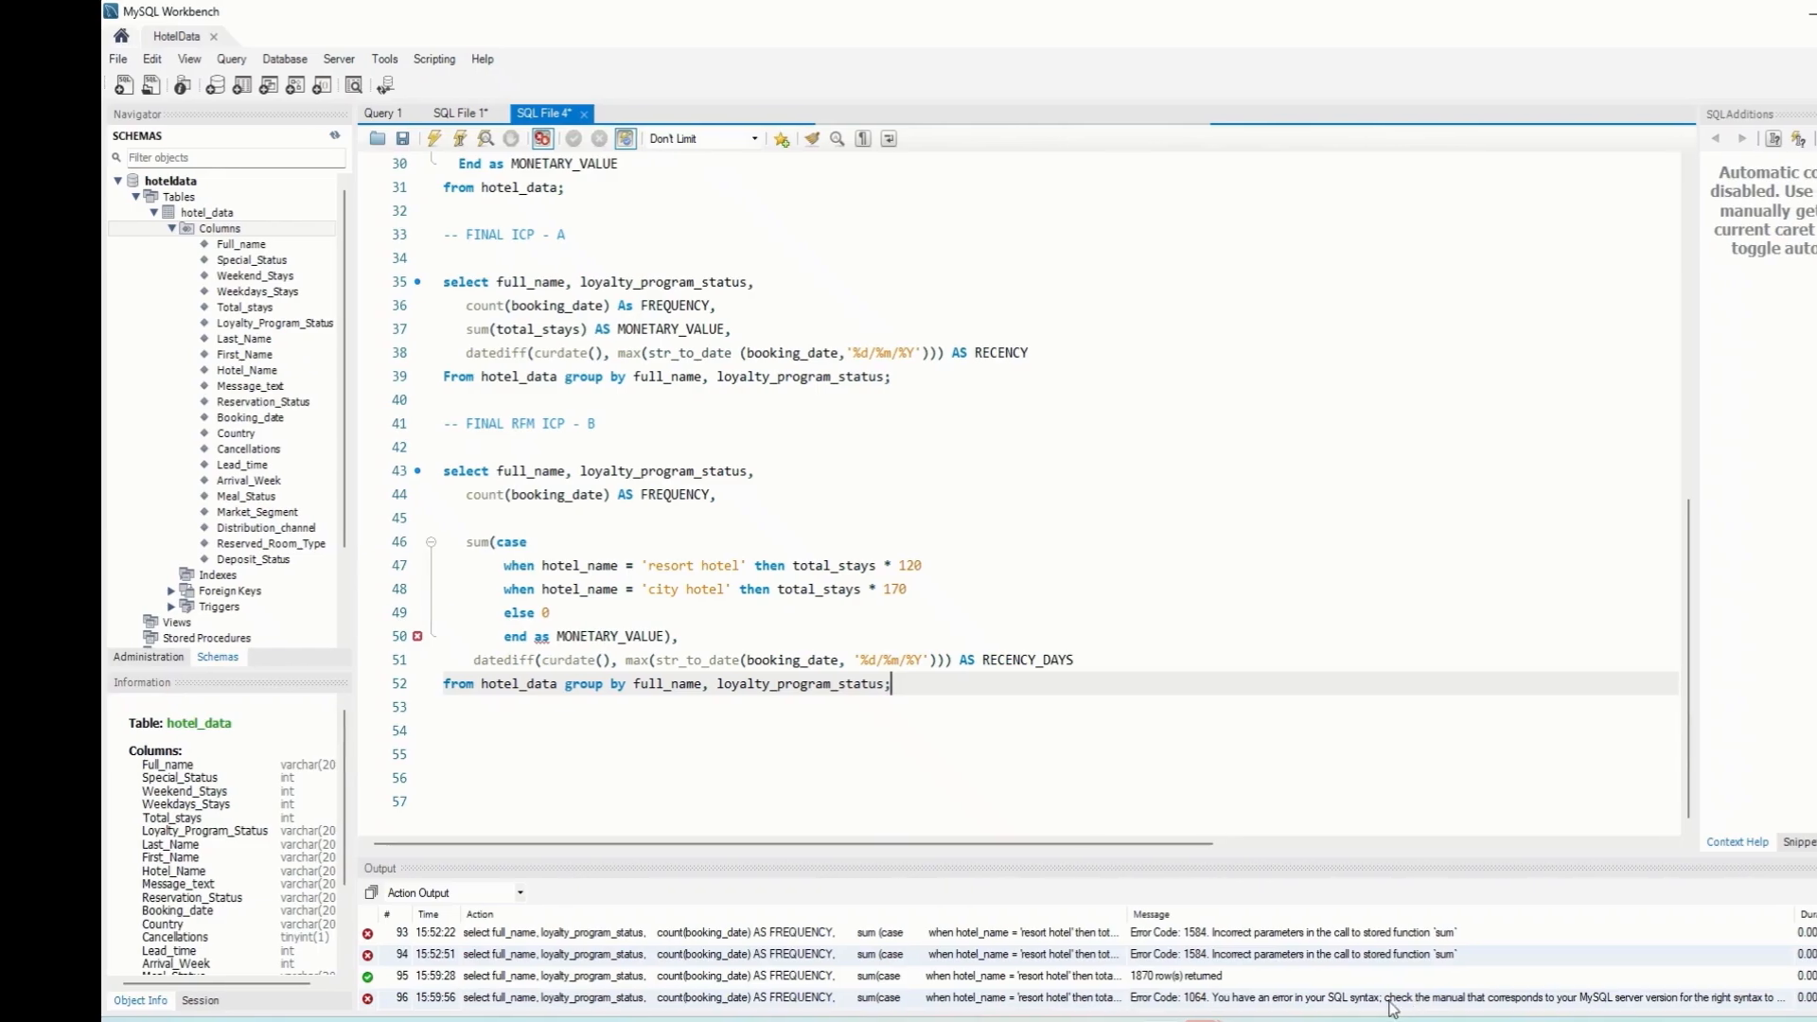
Try to run only the complete FINAL RFM ICP - B query
click(1334, 1000)
click(851, 703)
drag(945, 688, 490, 470)
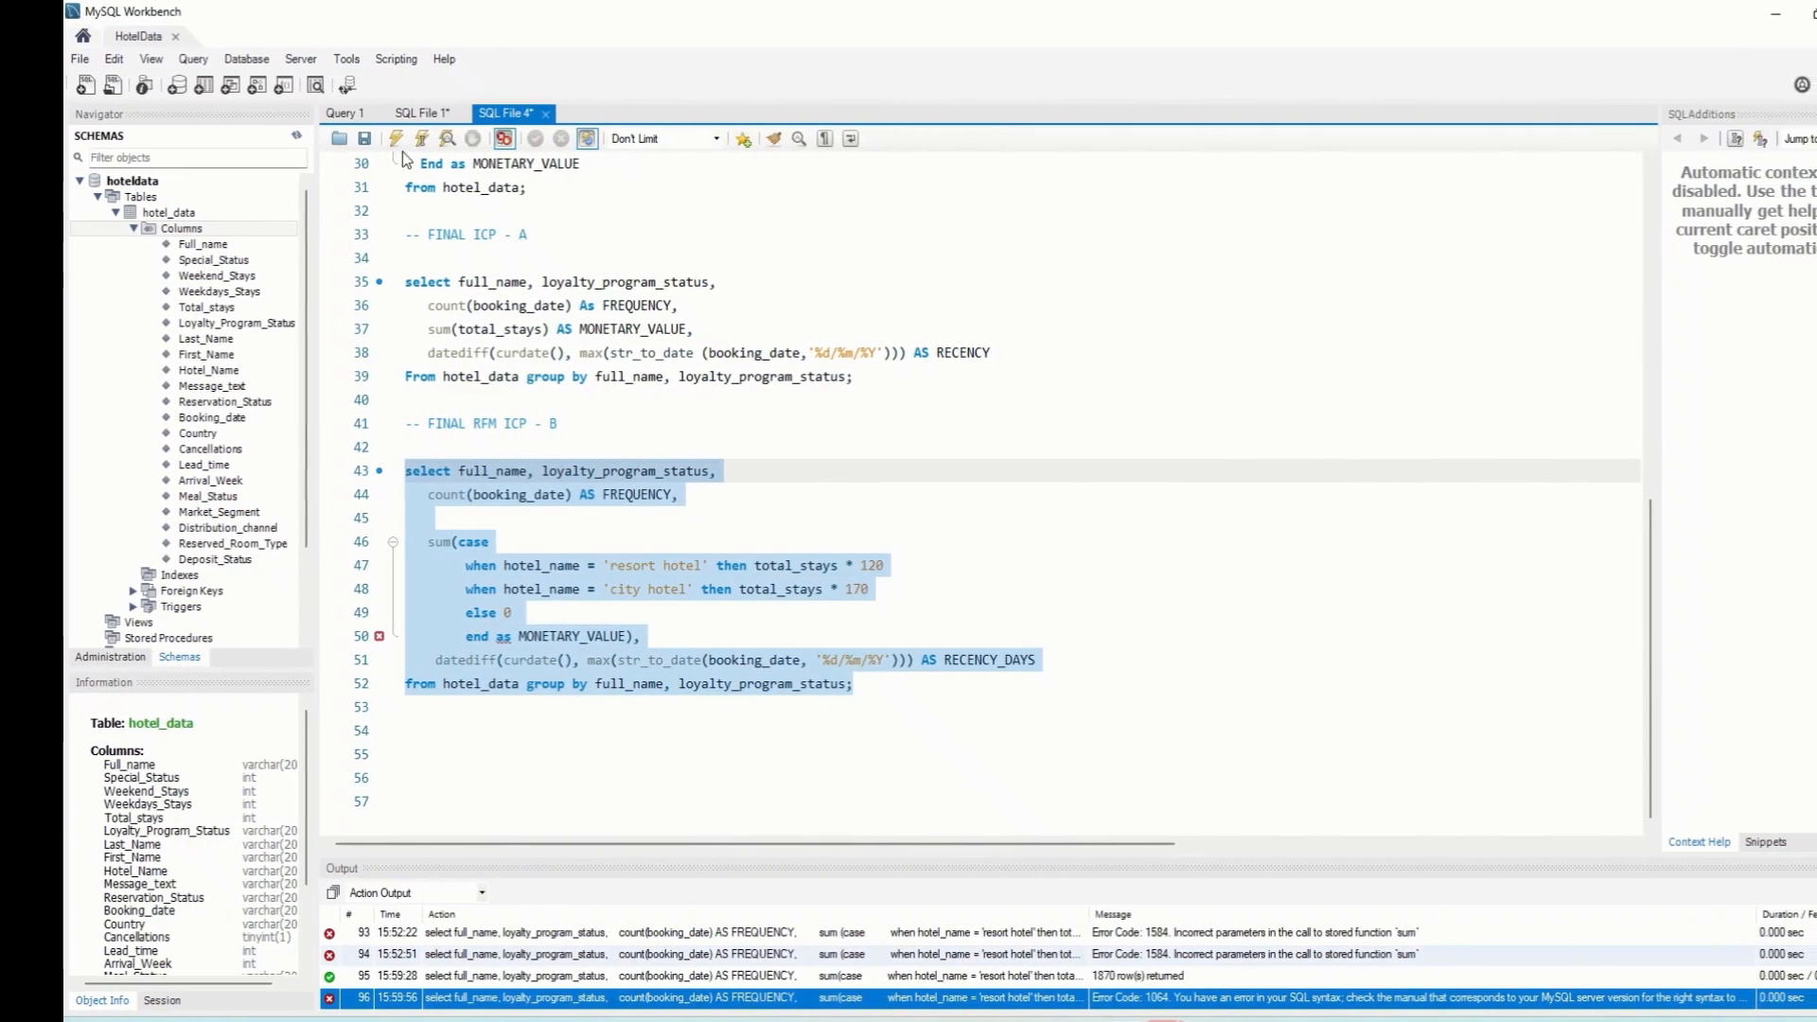
click(396, 140)
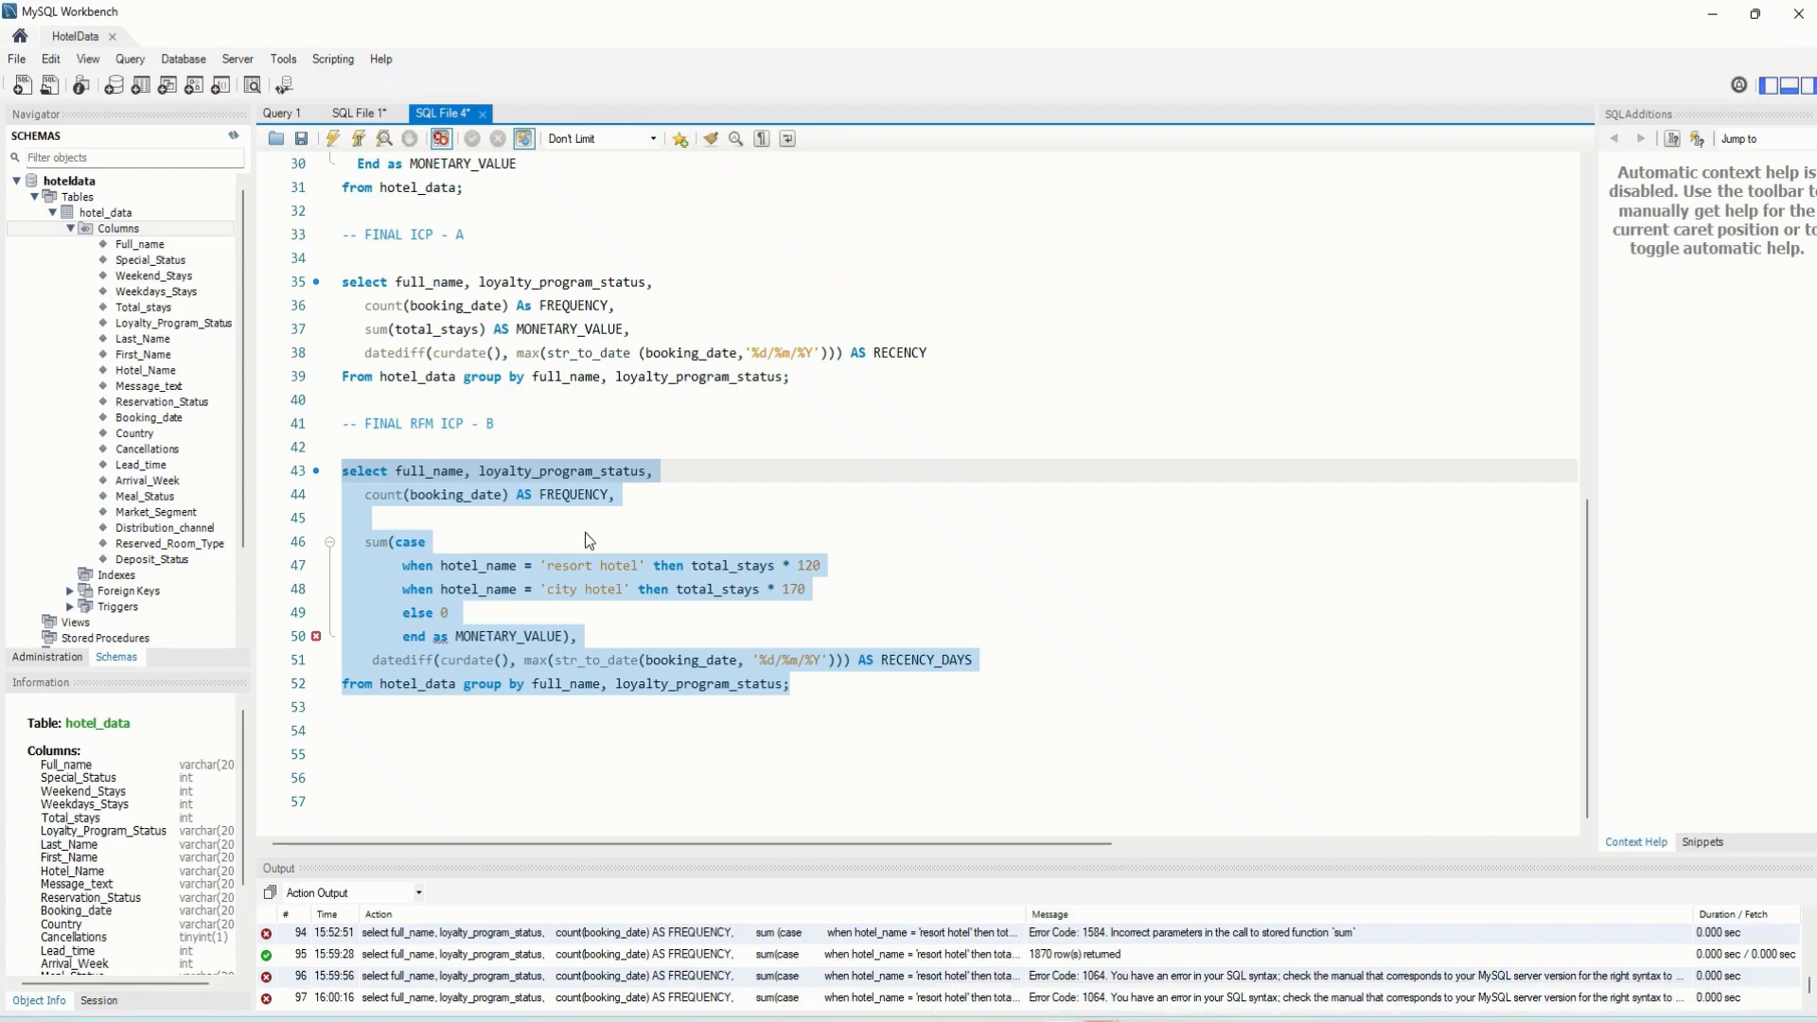
Review the FINAL RFM ICP - B query for the syntax error, checking the case lines, the end line and the sum's closing parenthesis
click(517, 565)
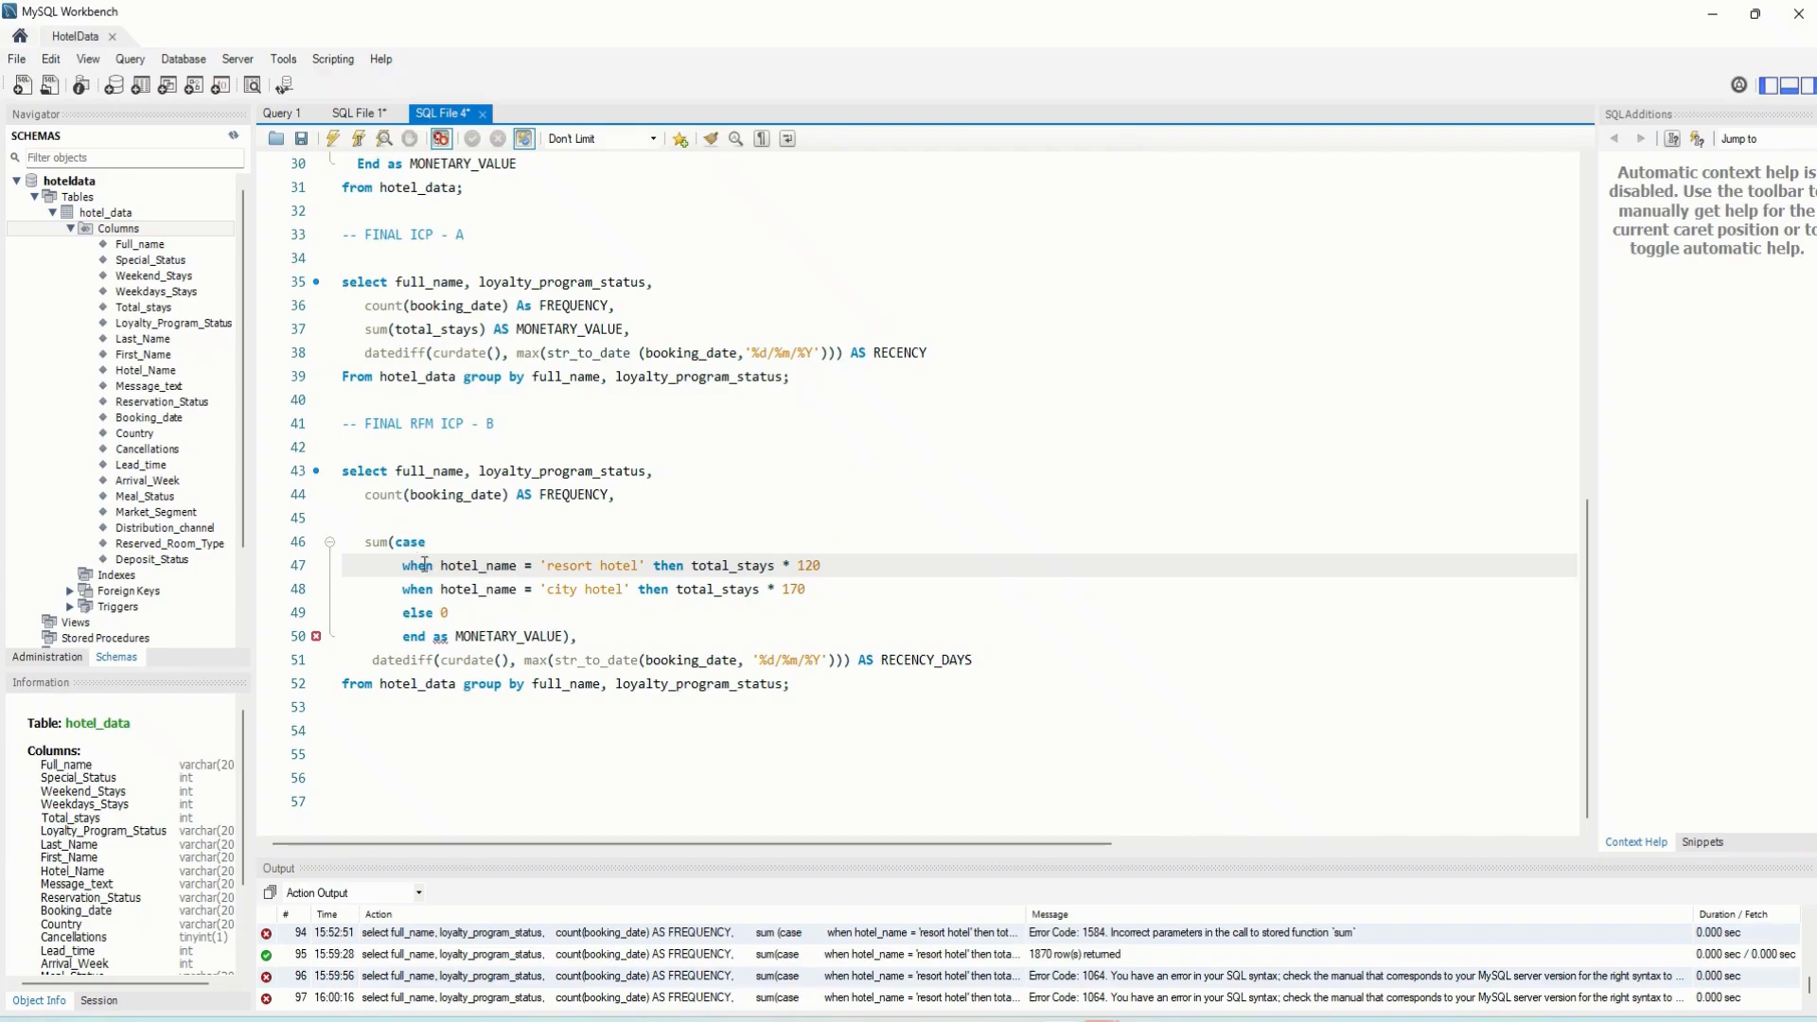
click(466, 611)
click(412, 636)
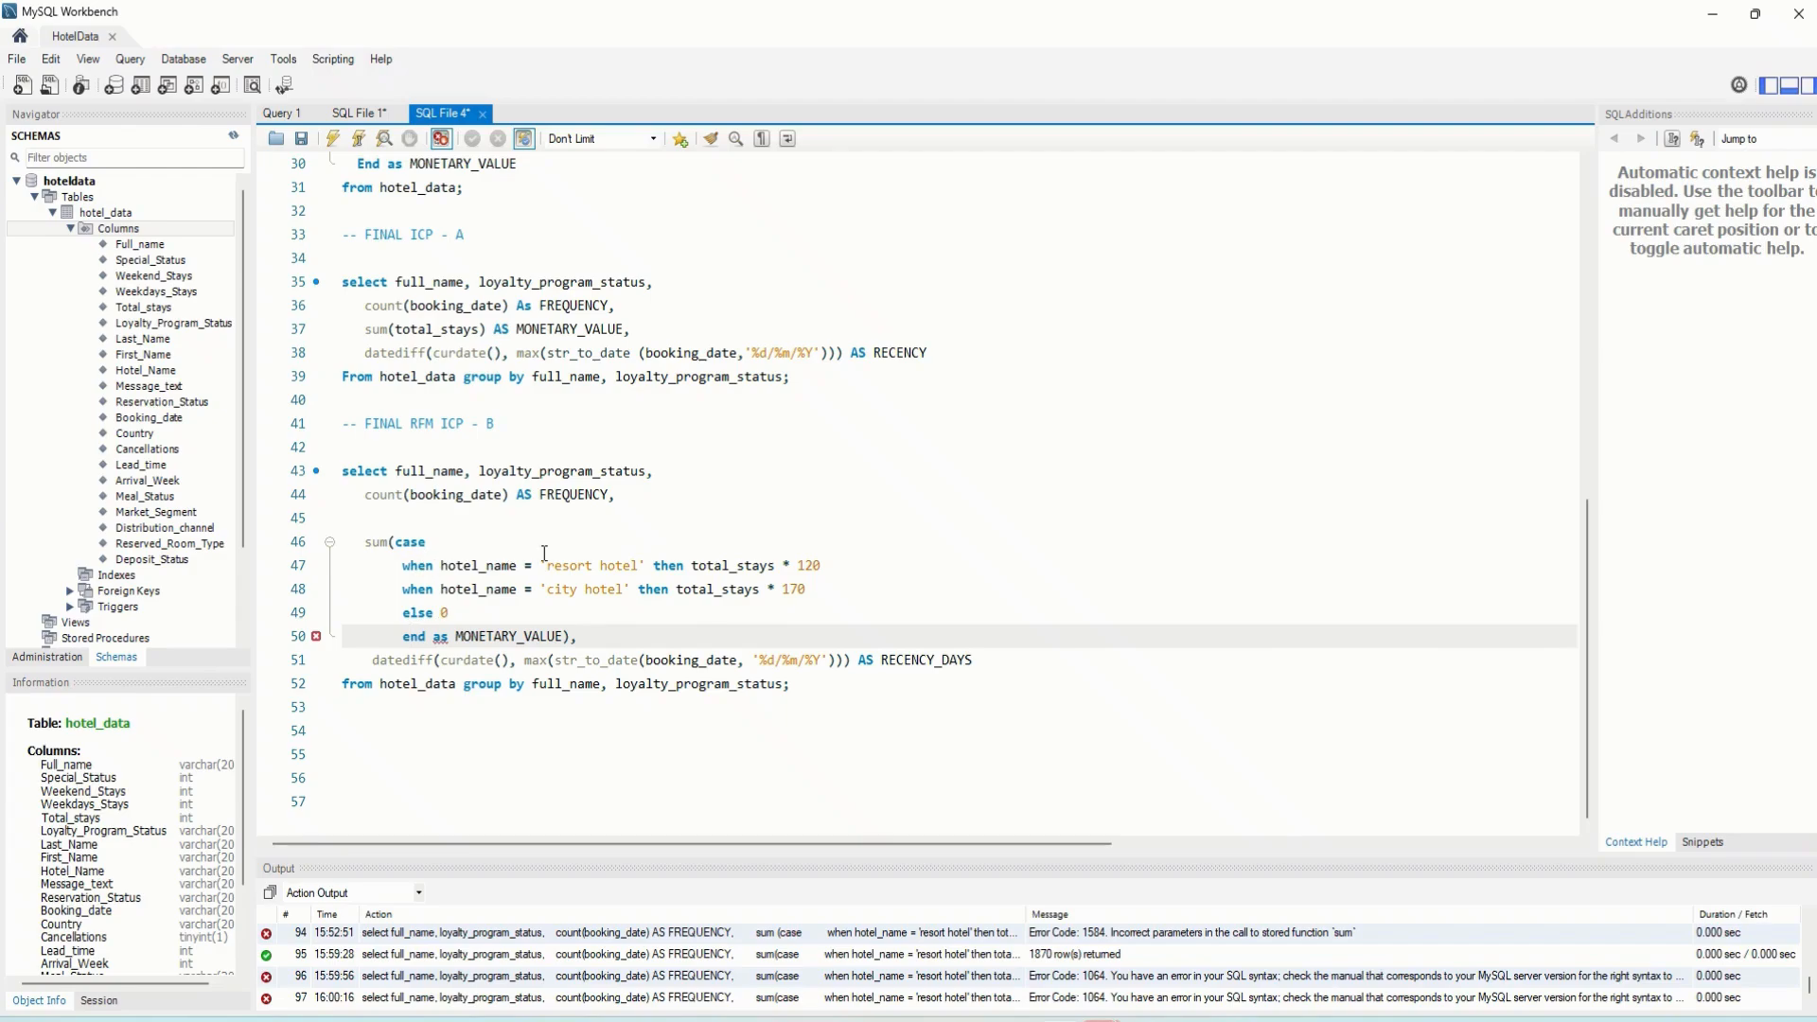
drag(622, 495, 342, 470)
click(507, 542)
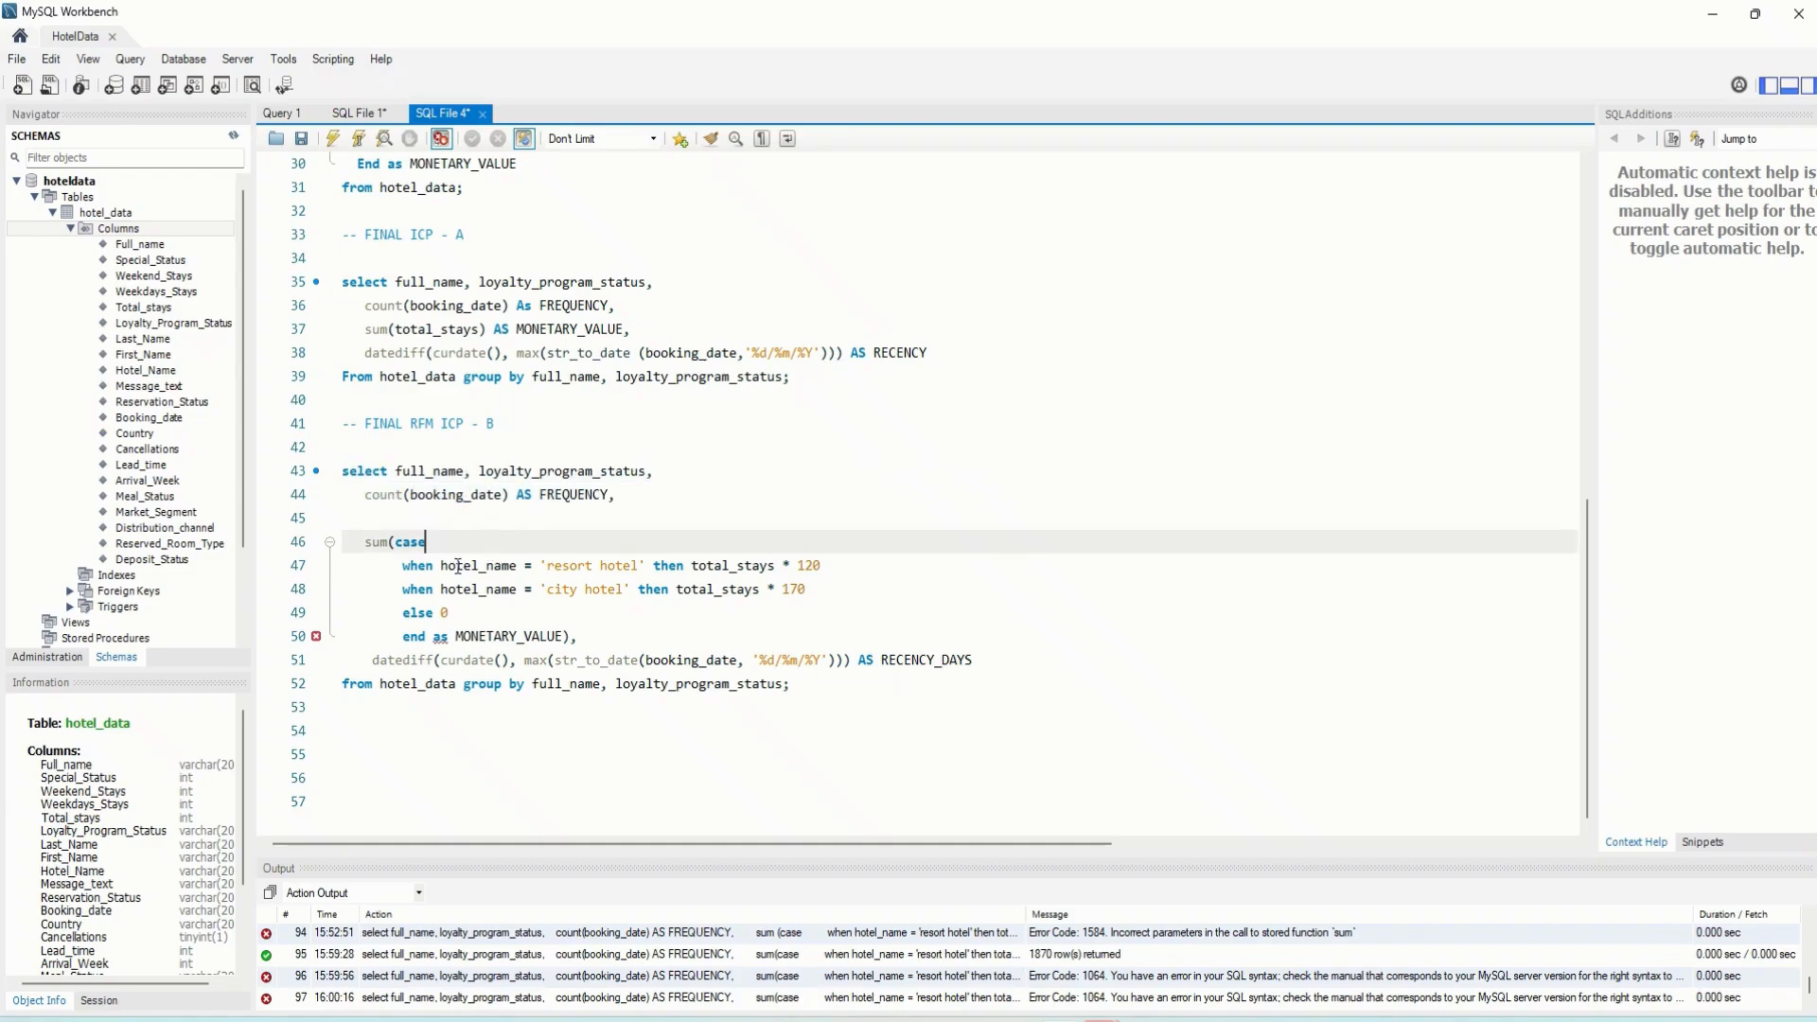
click(483, 618)
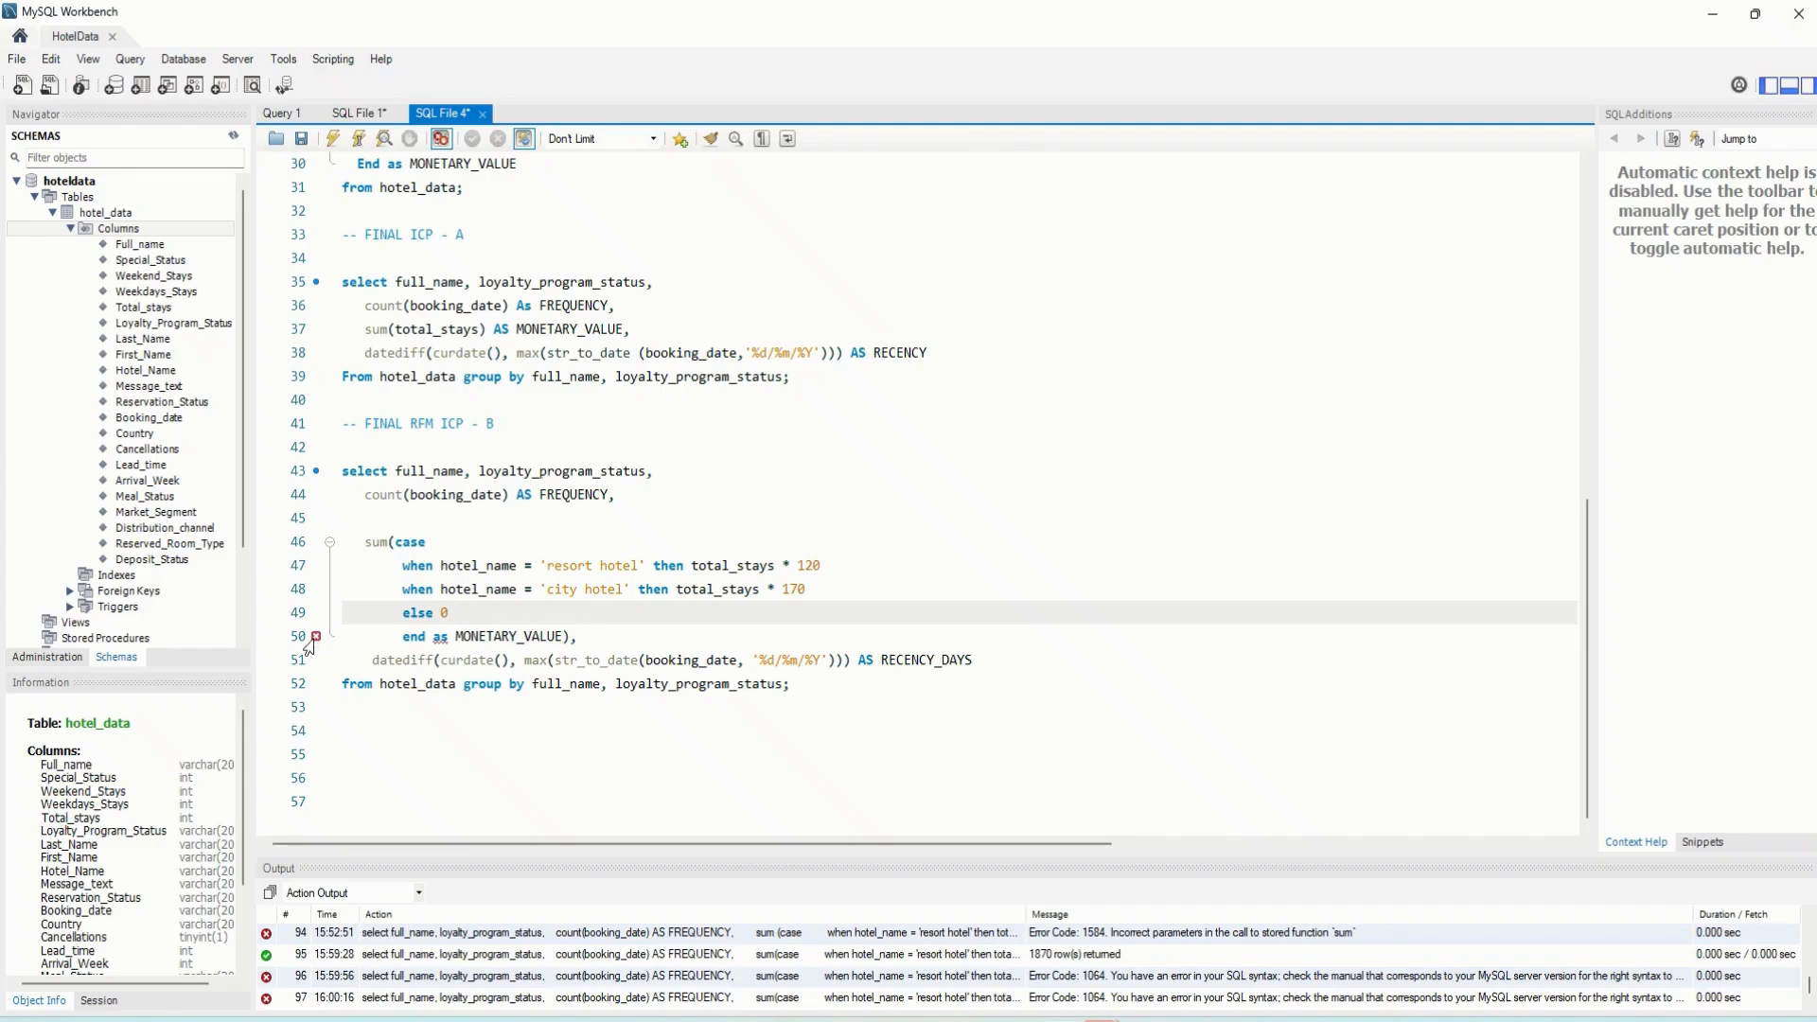
click(570, 635)
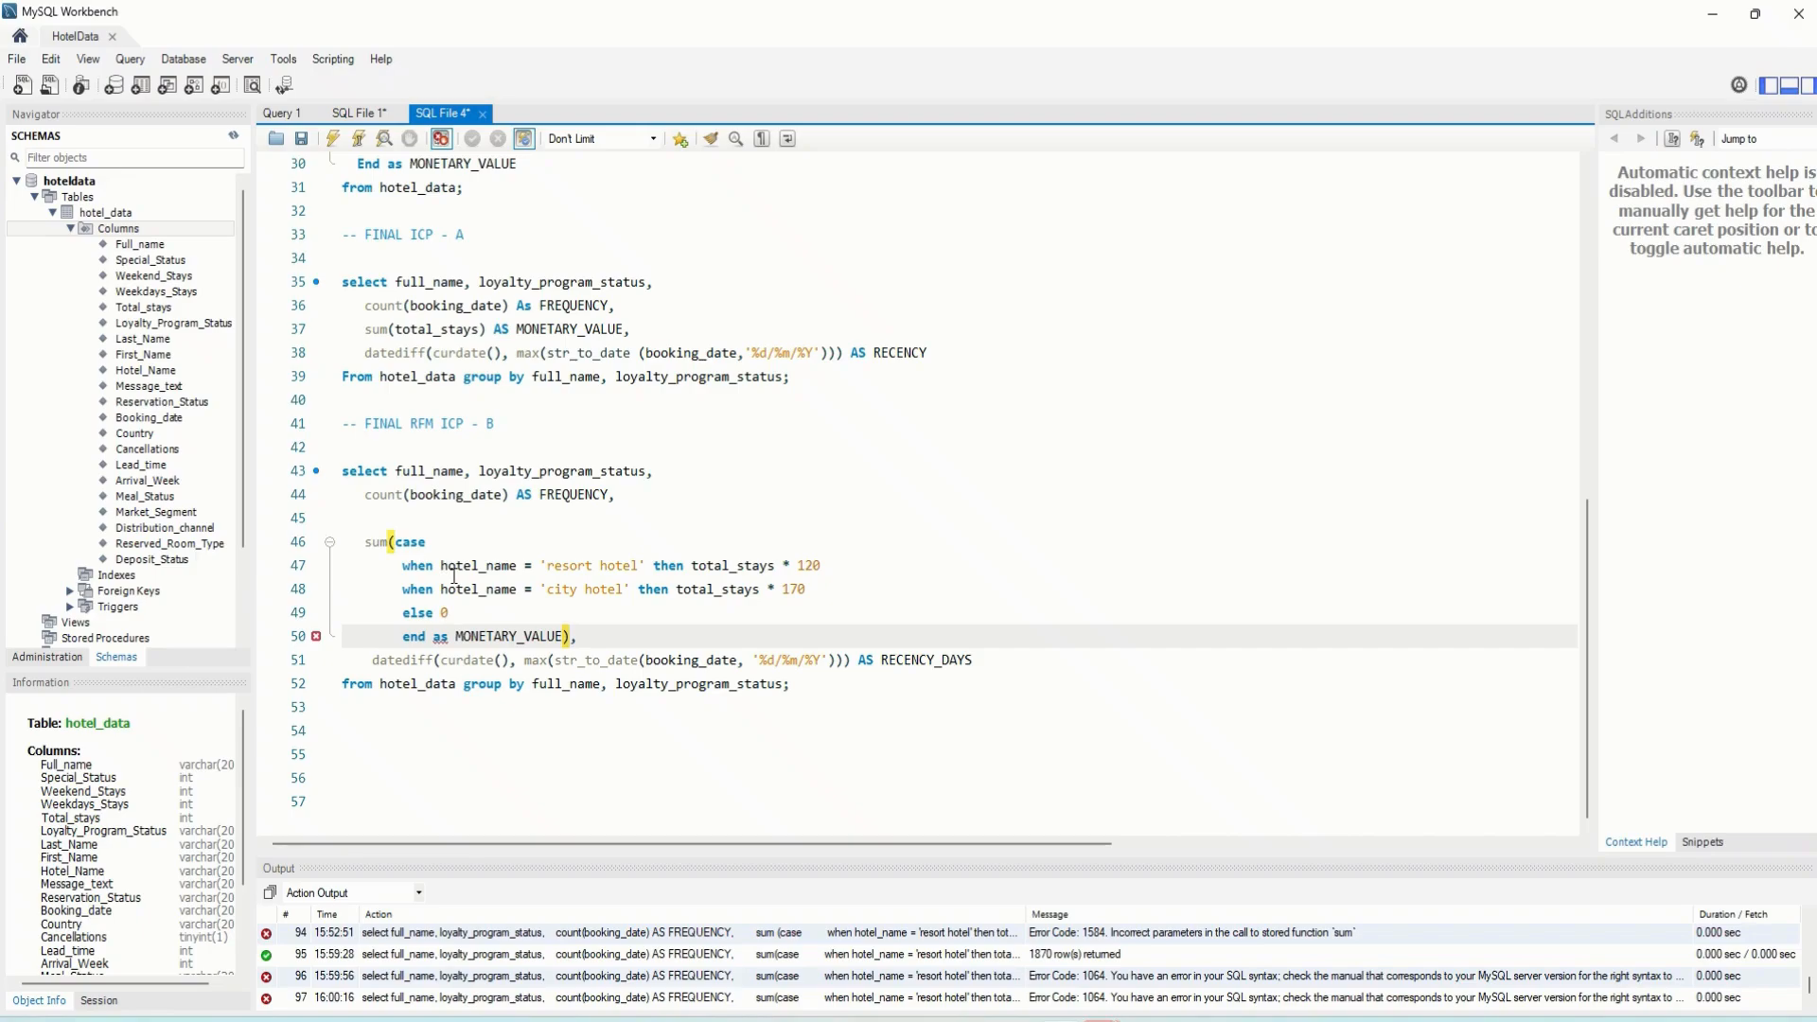
Change the as keyword before MONETARY_VALUE on the end line to uppercase AS
click(448, 636)
key(BackSpace)
key(BackSpace)
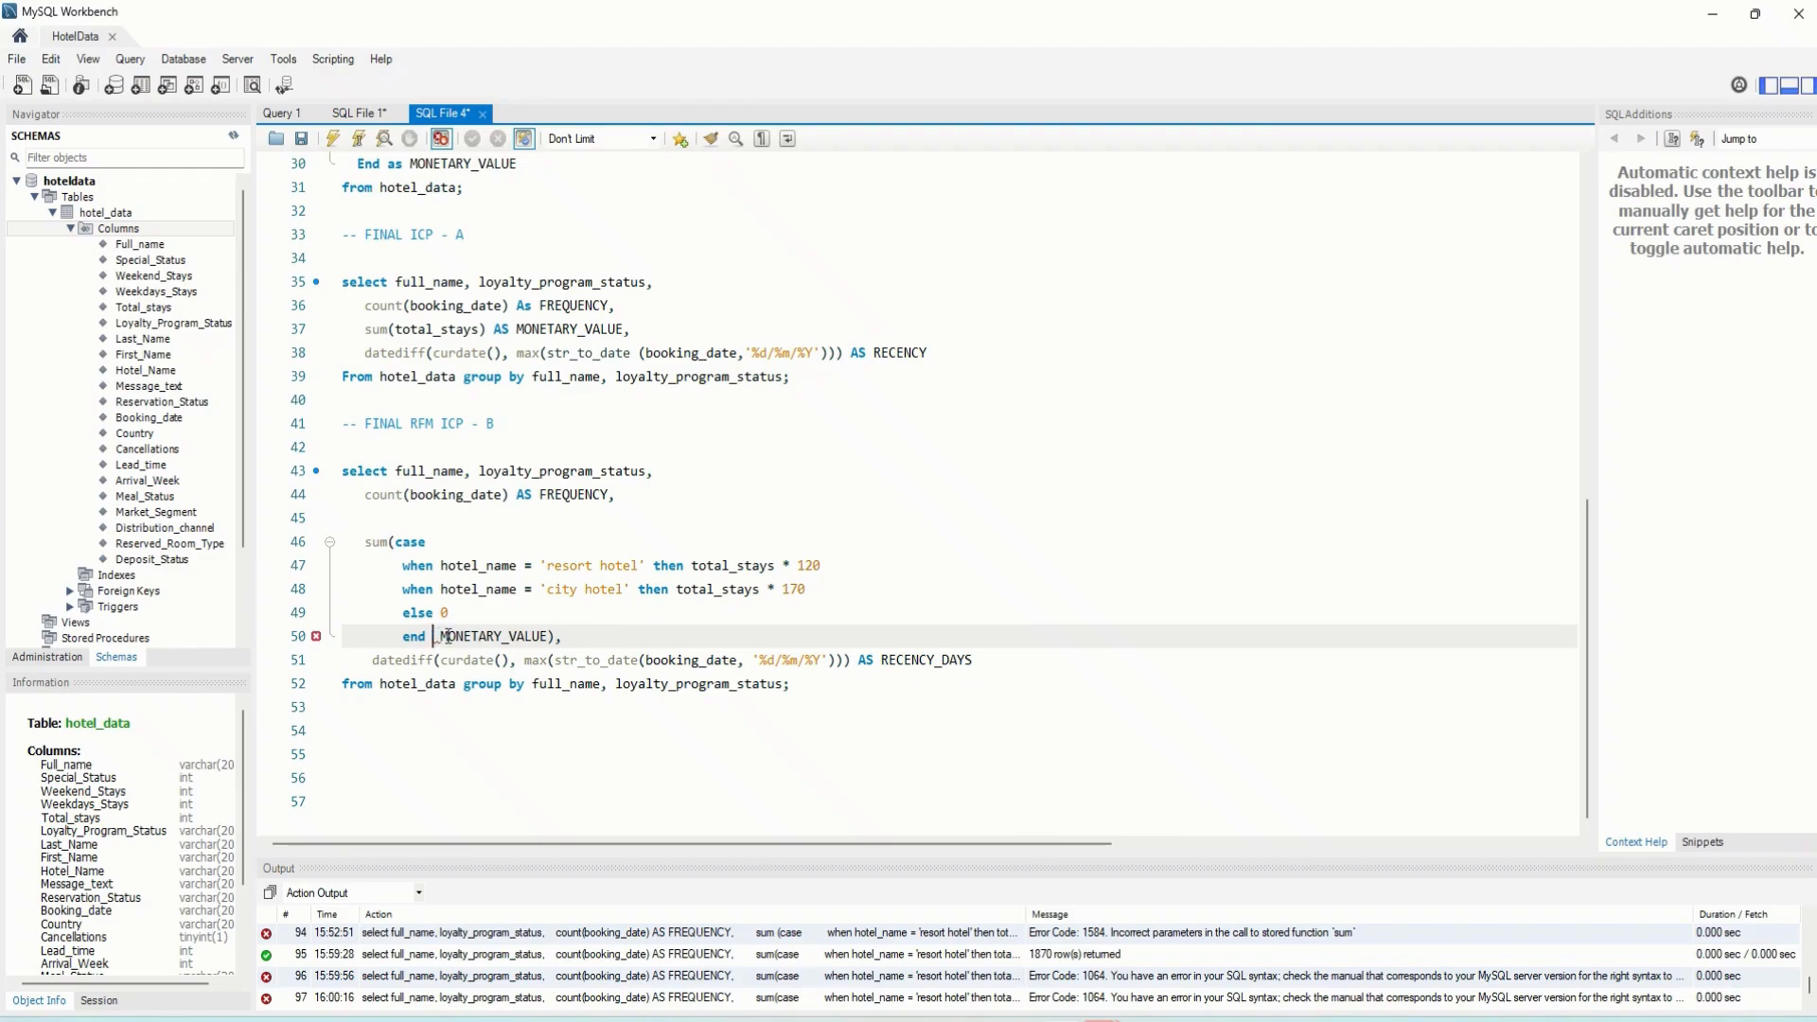
text(as)
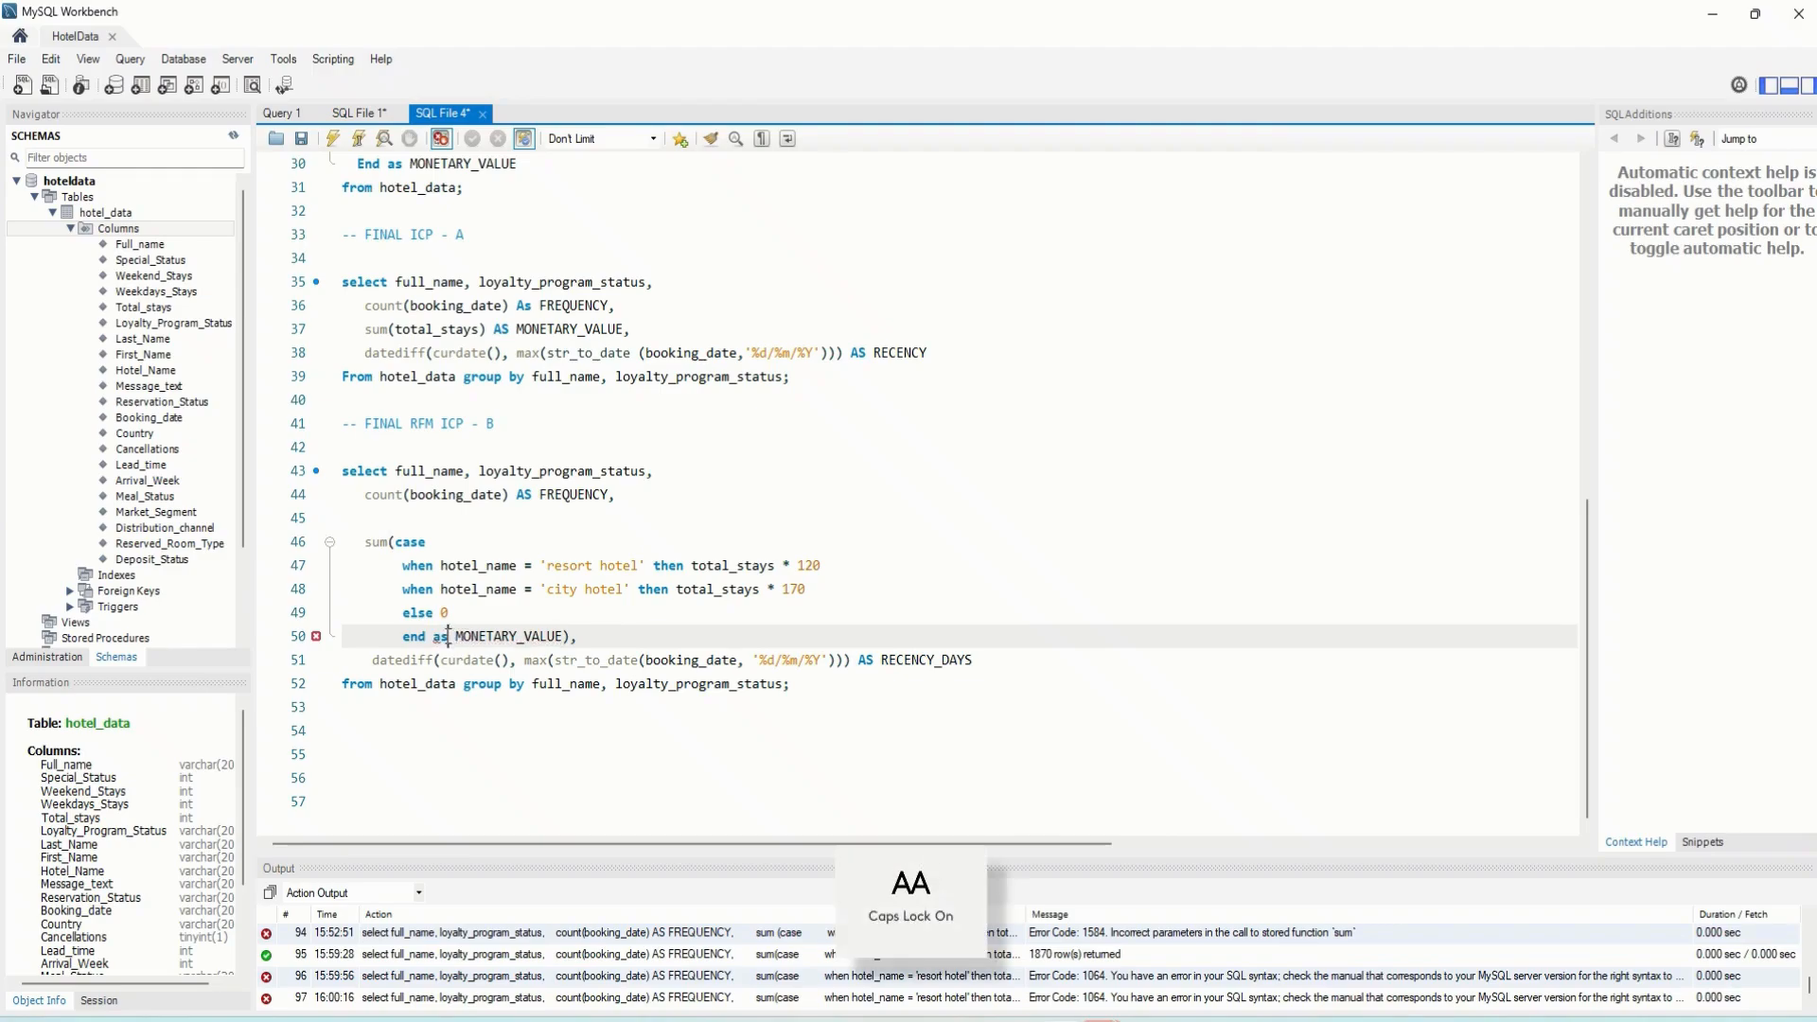
key(BackSpace)
key(BackSpace)
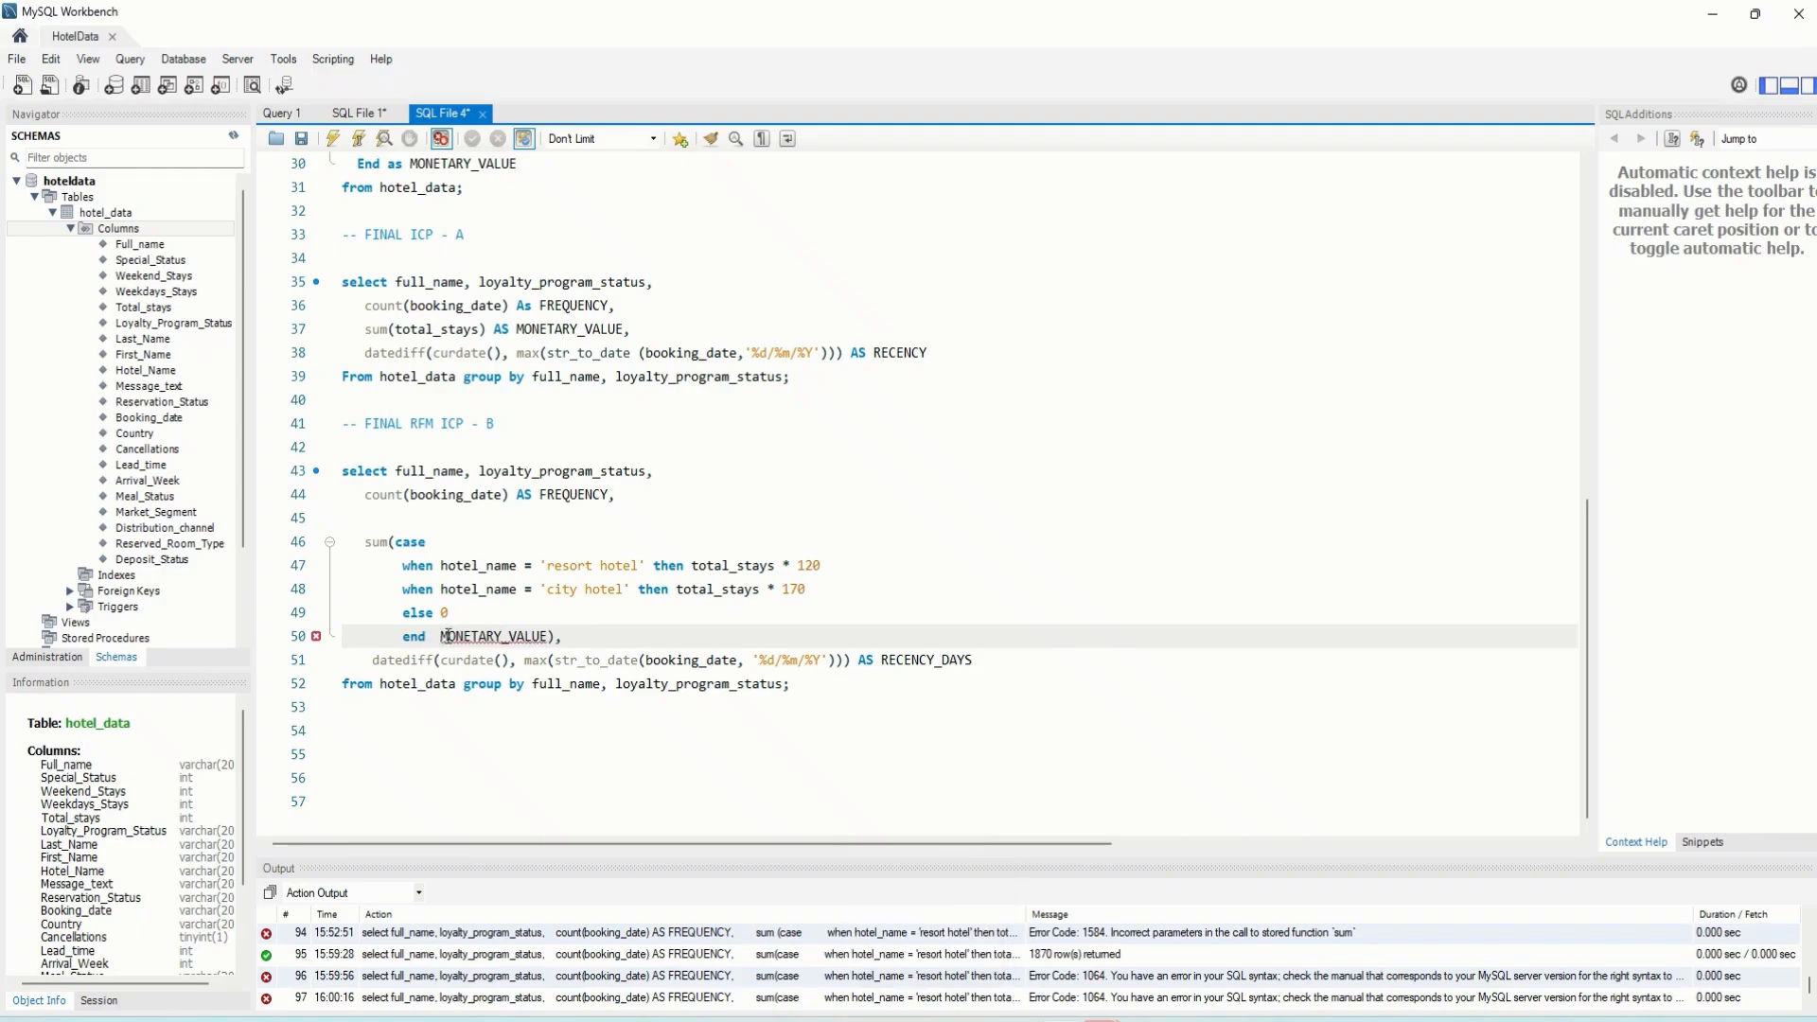
text(AS)
Move the sum's closing parenthesis directly behind end so the line reads end) AS MONETARY_VALUE, with a trailing comma
click(568, 635)
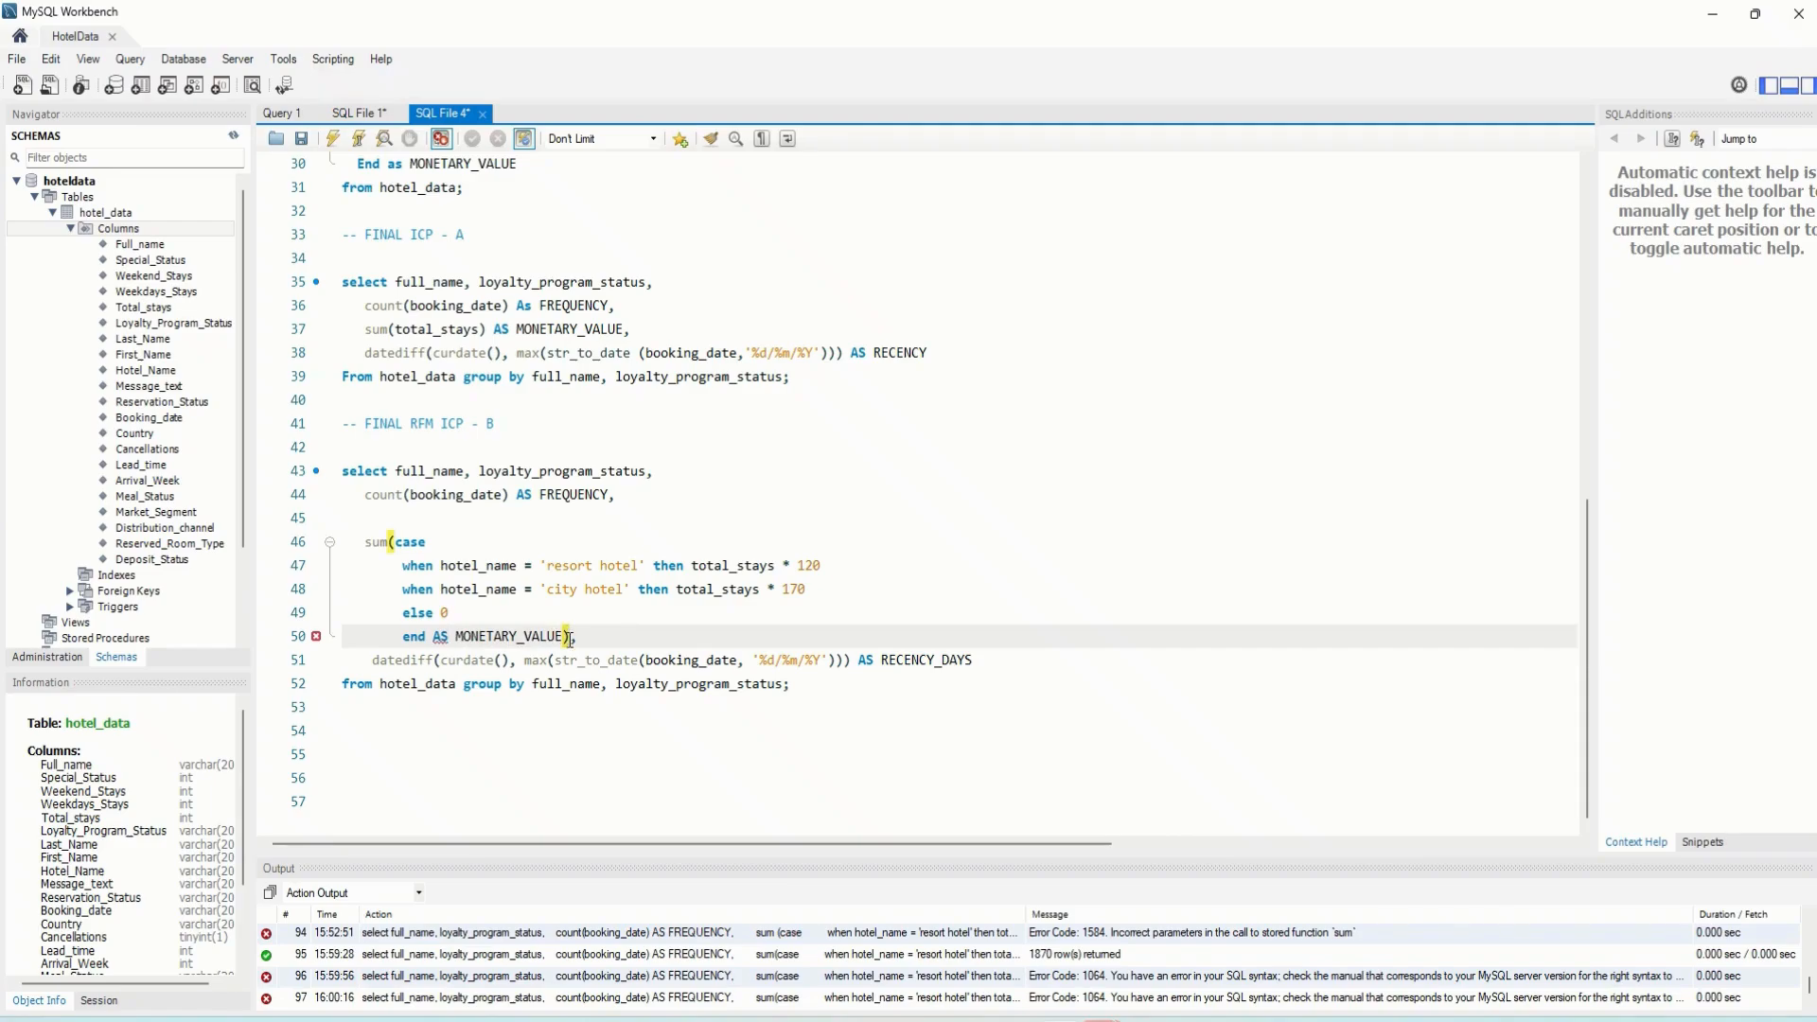
text(,)
key(Left)
key(BackSpace)
click(427, 636)
text())
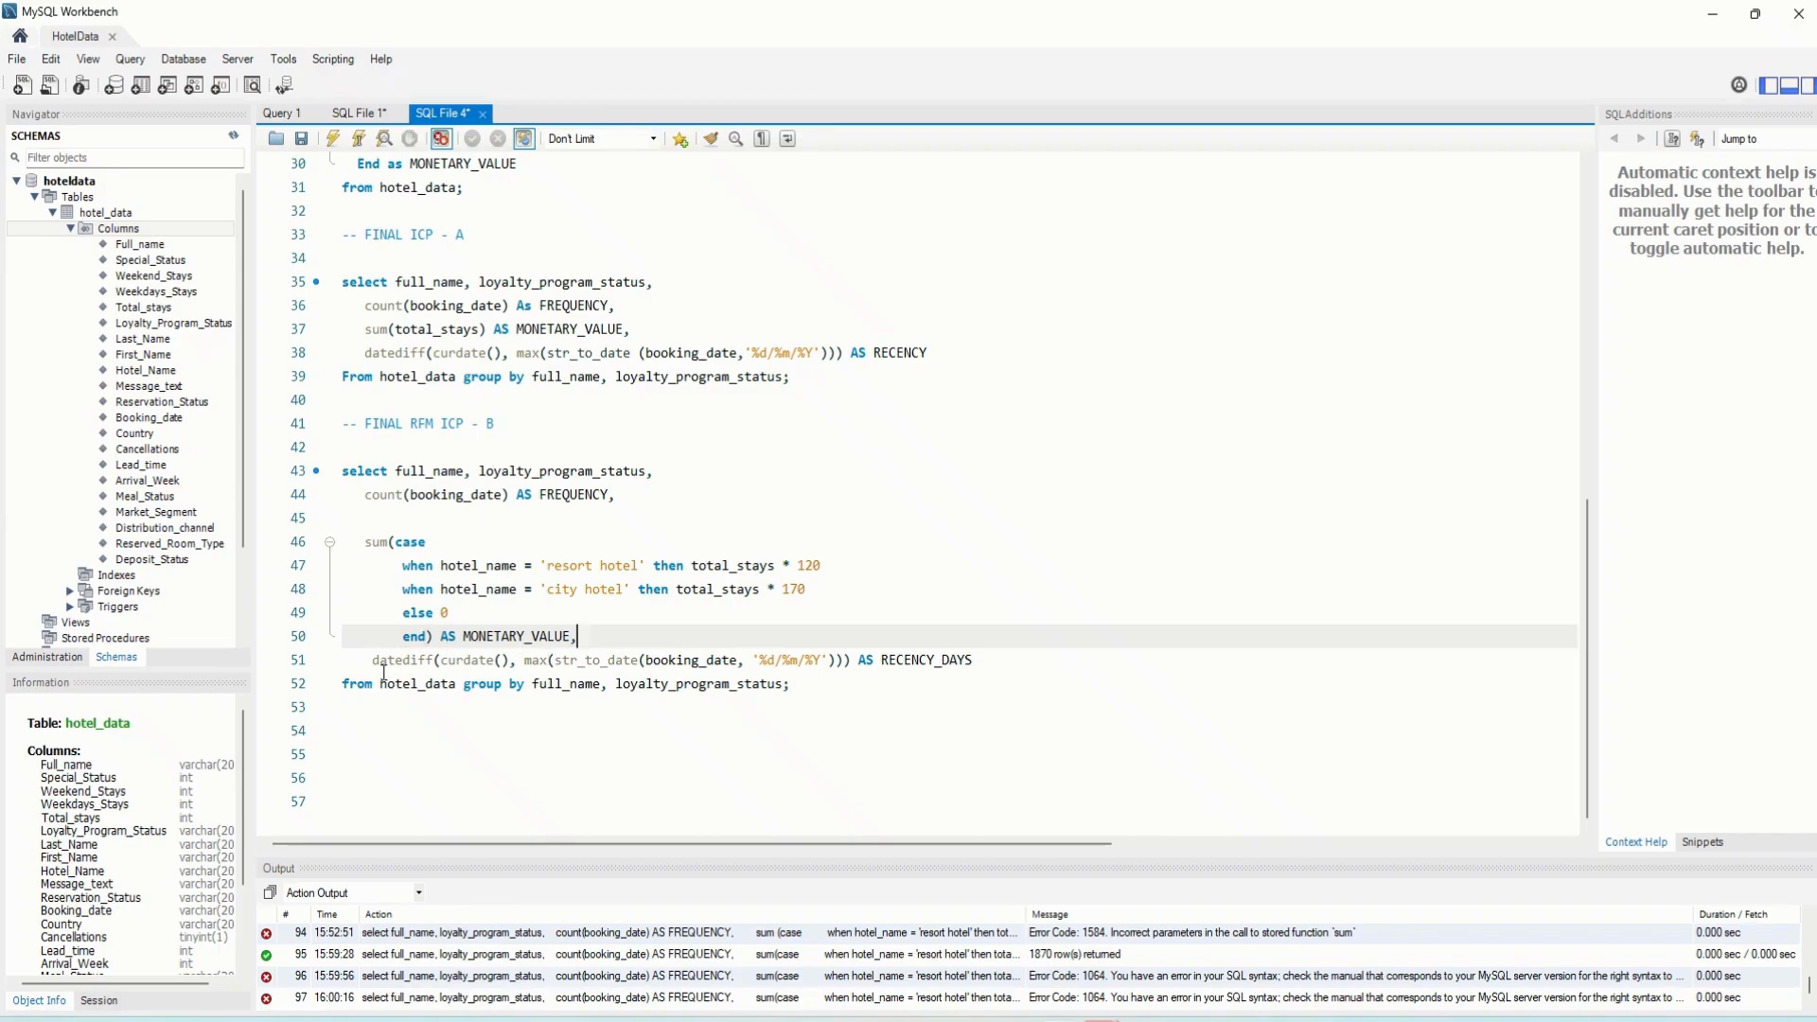
Run only the corrected FINAL RFM ICP - B query, from its select line through the group by clause
click(795, 689)
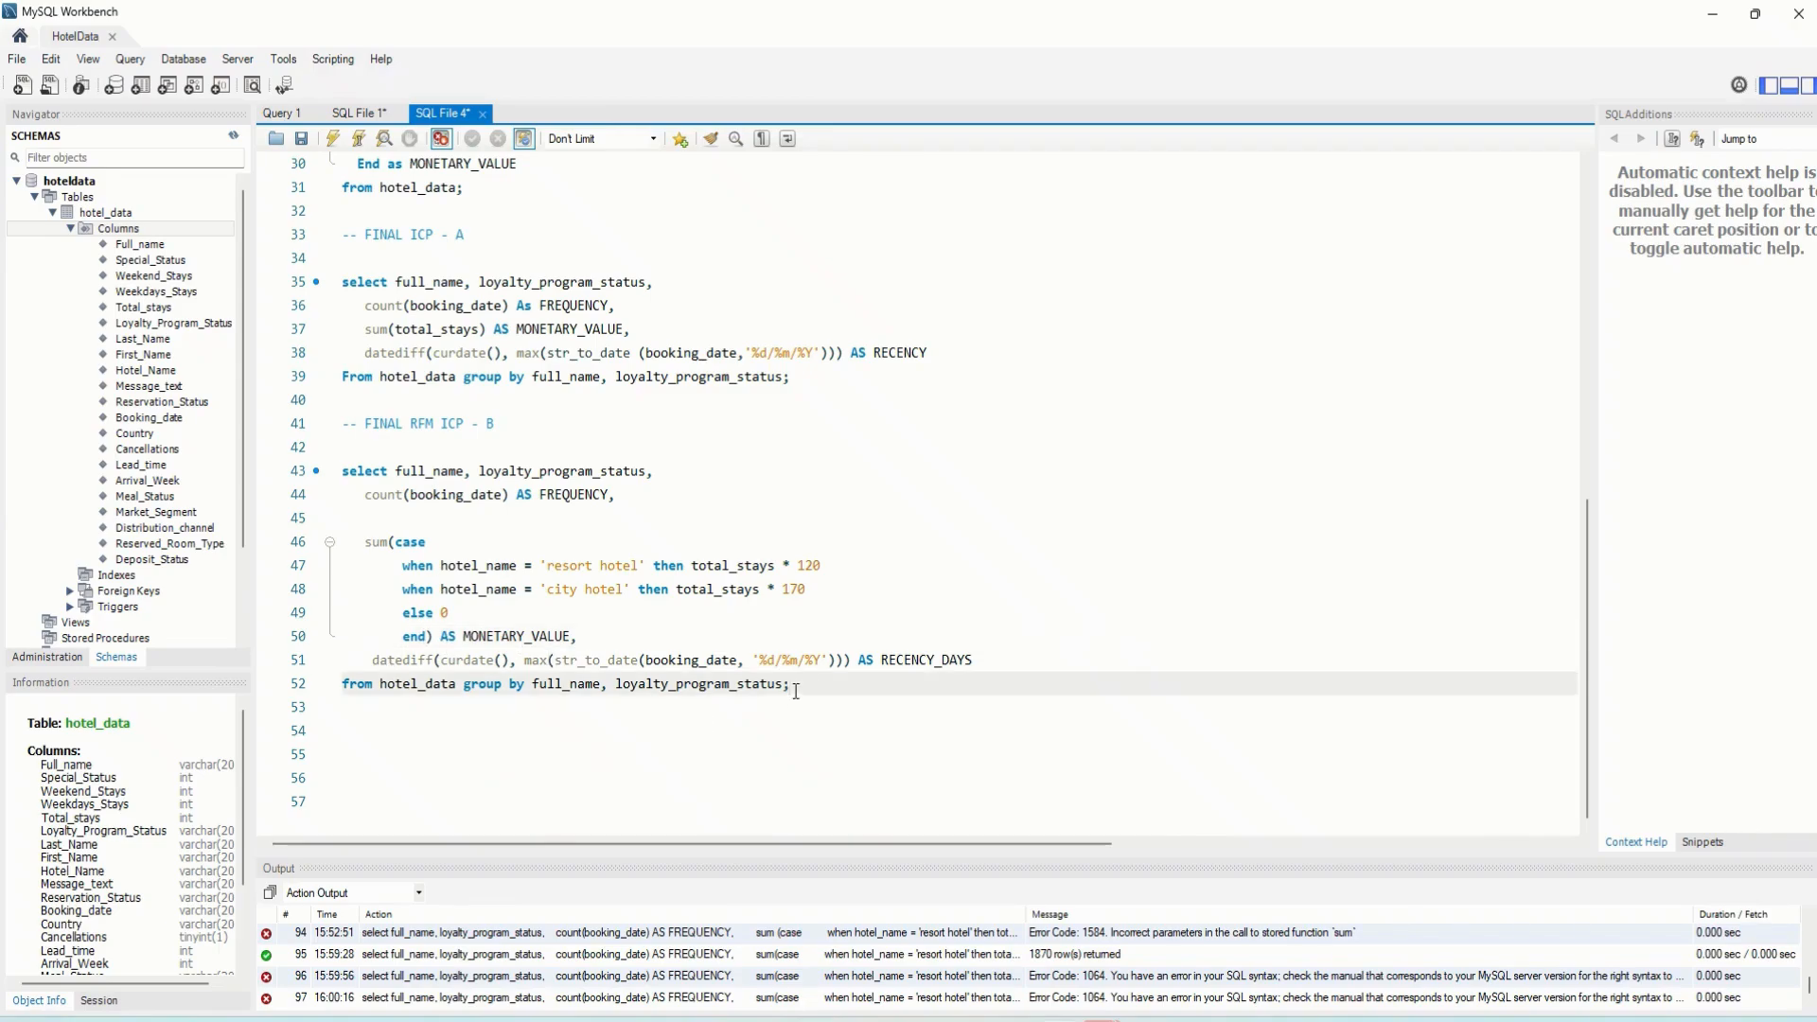
drag(795, 689, 336, 479)
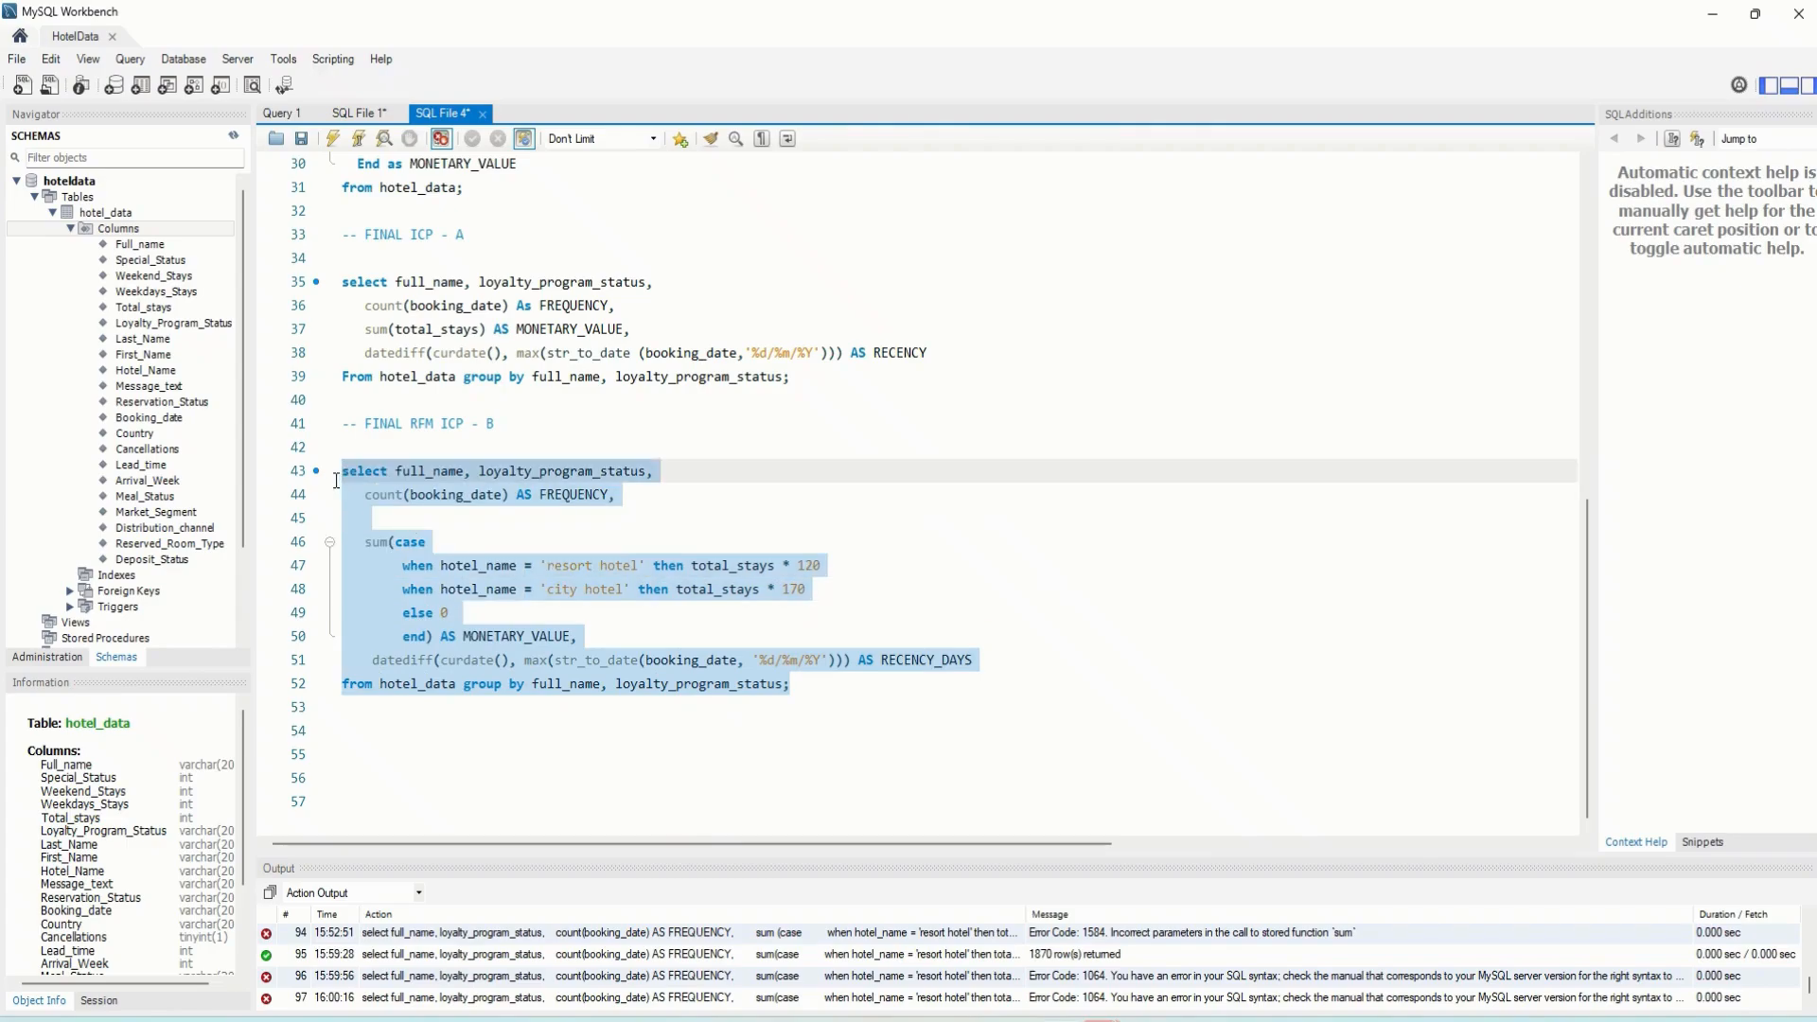
click(332, 142)
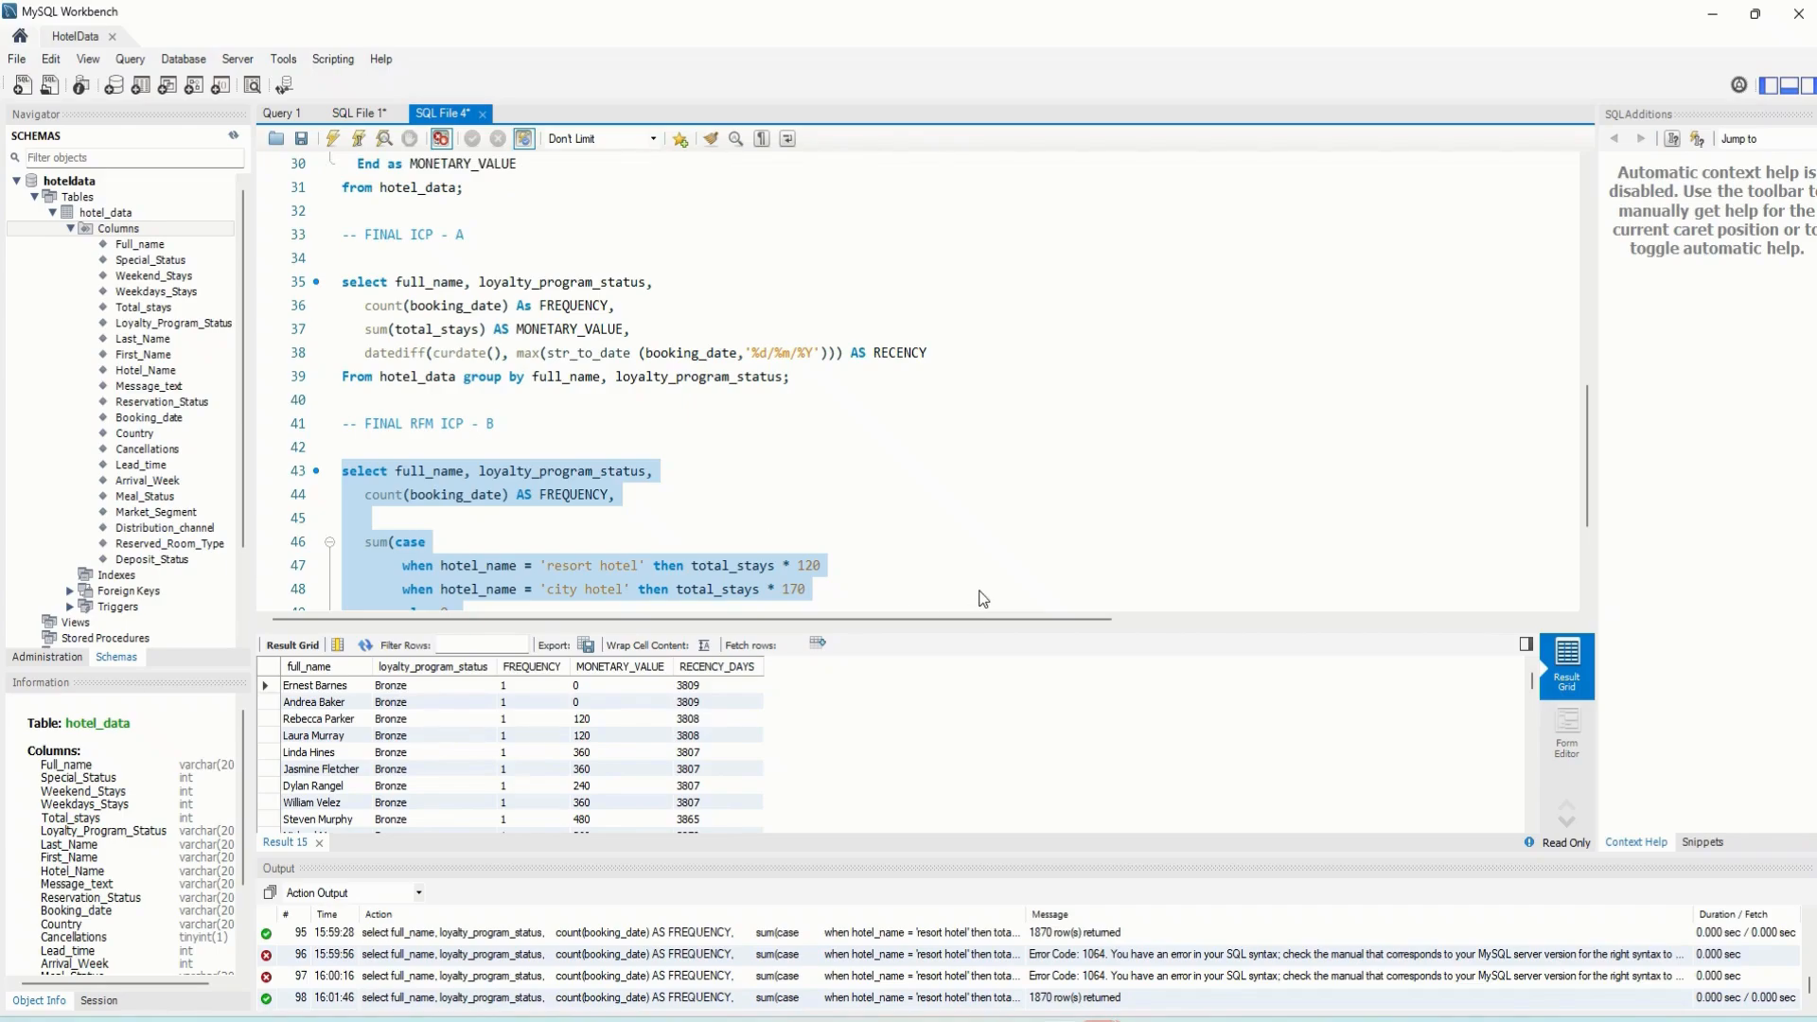
Compare the FINAL RFM ICP - B query with the Final query in SQL File 1, from the select line through the group by clause
scroll(980, 594, down, 3)
click(815, 496)
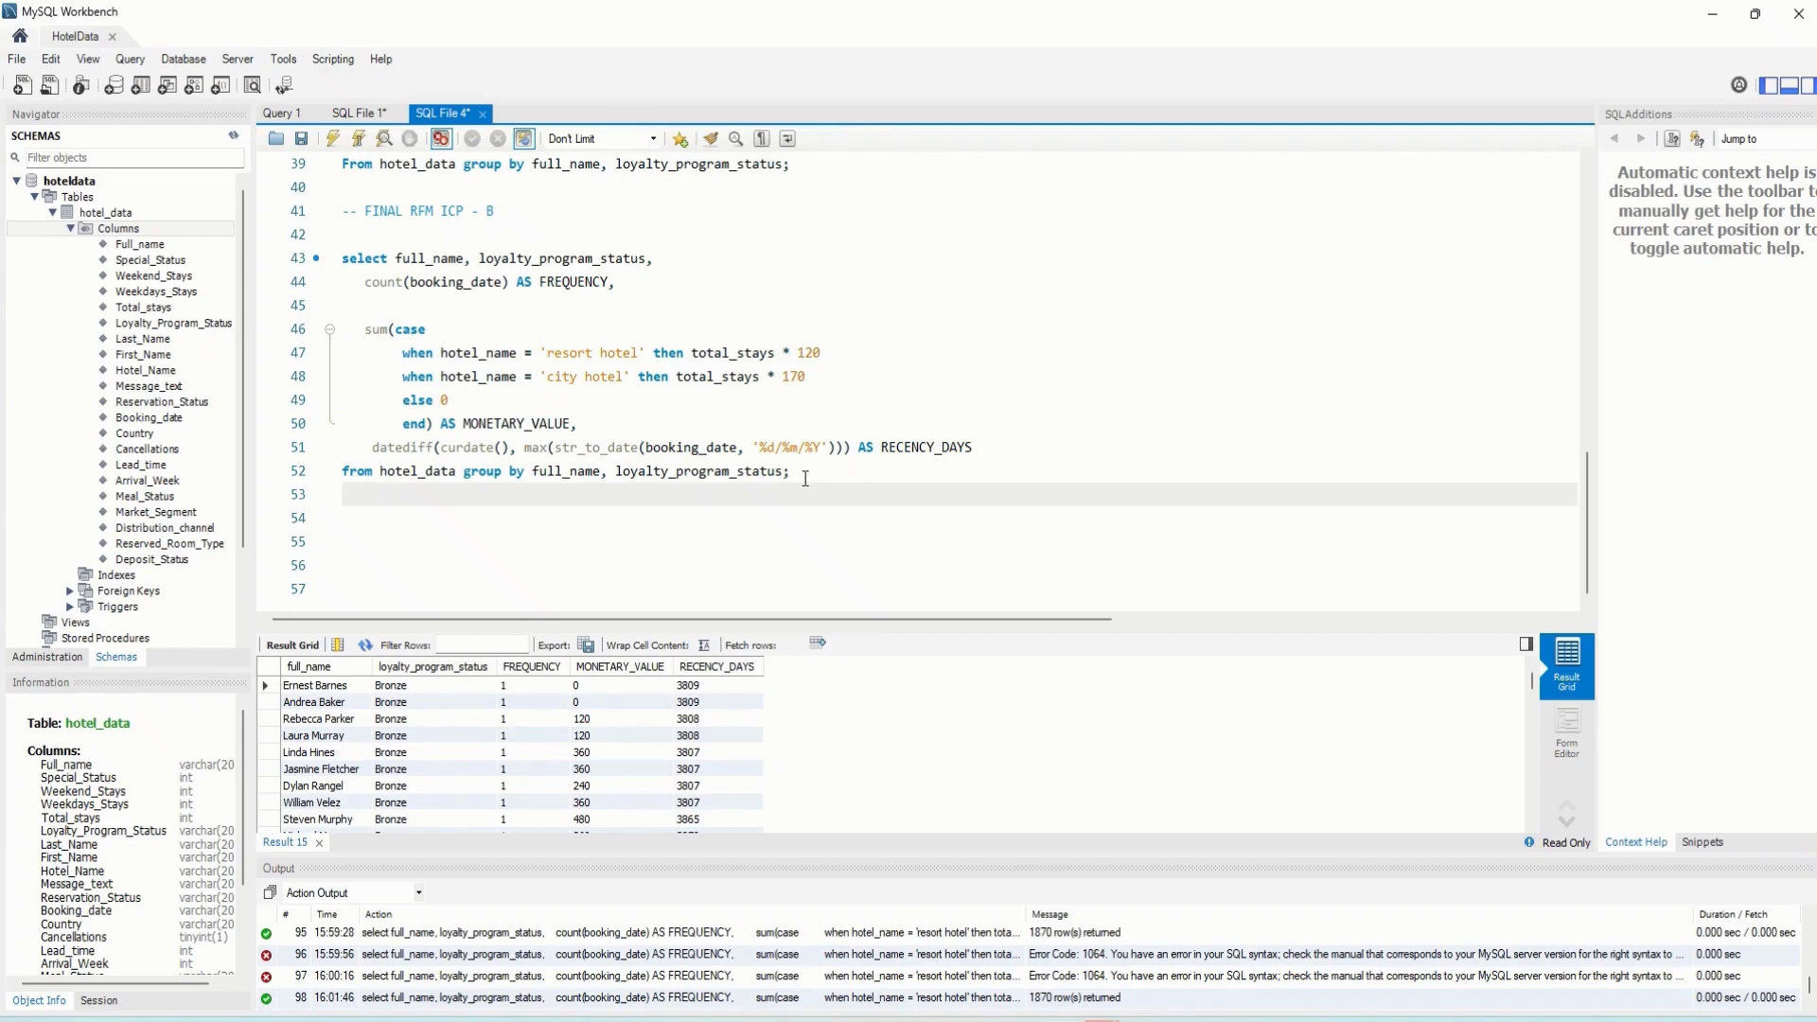
scroll(804, 479, up, 1)
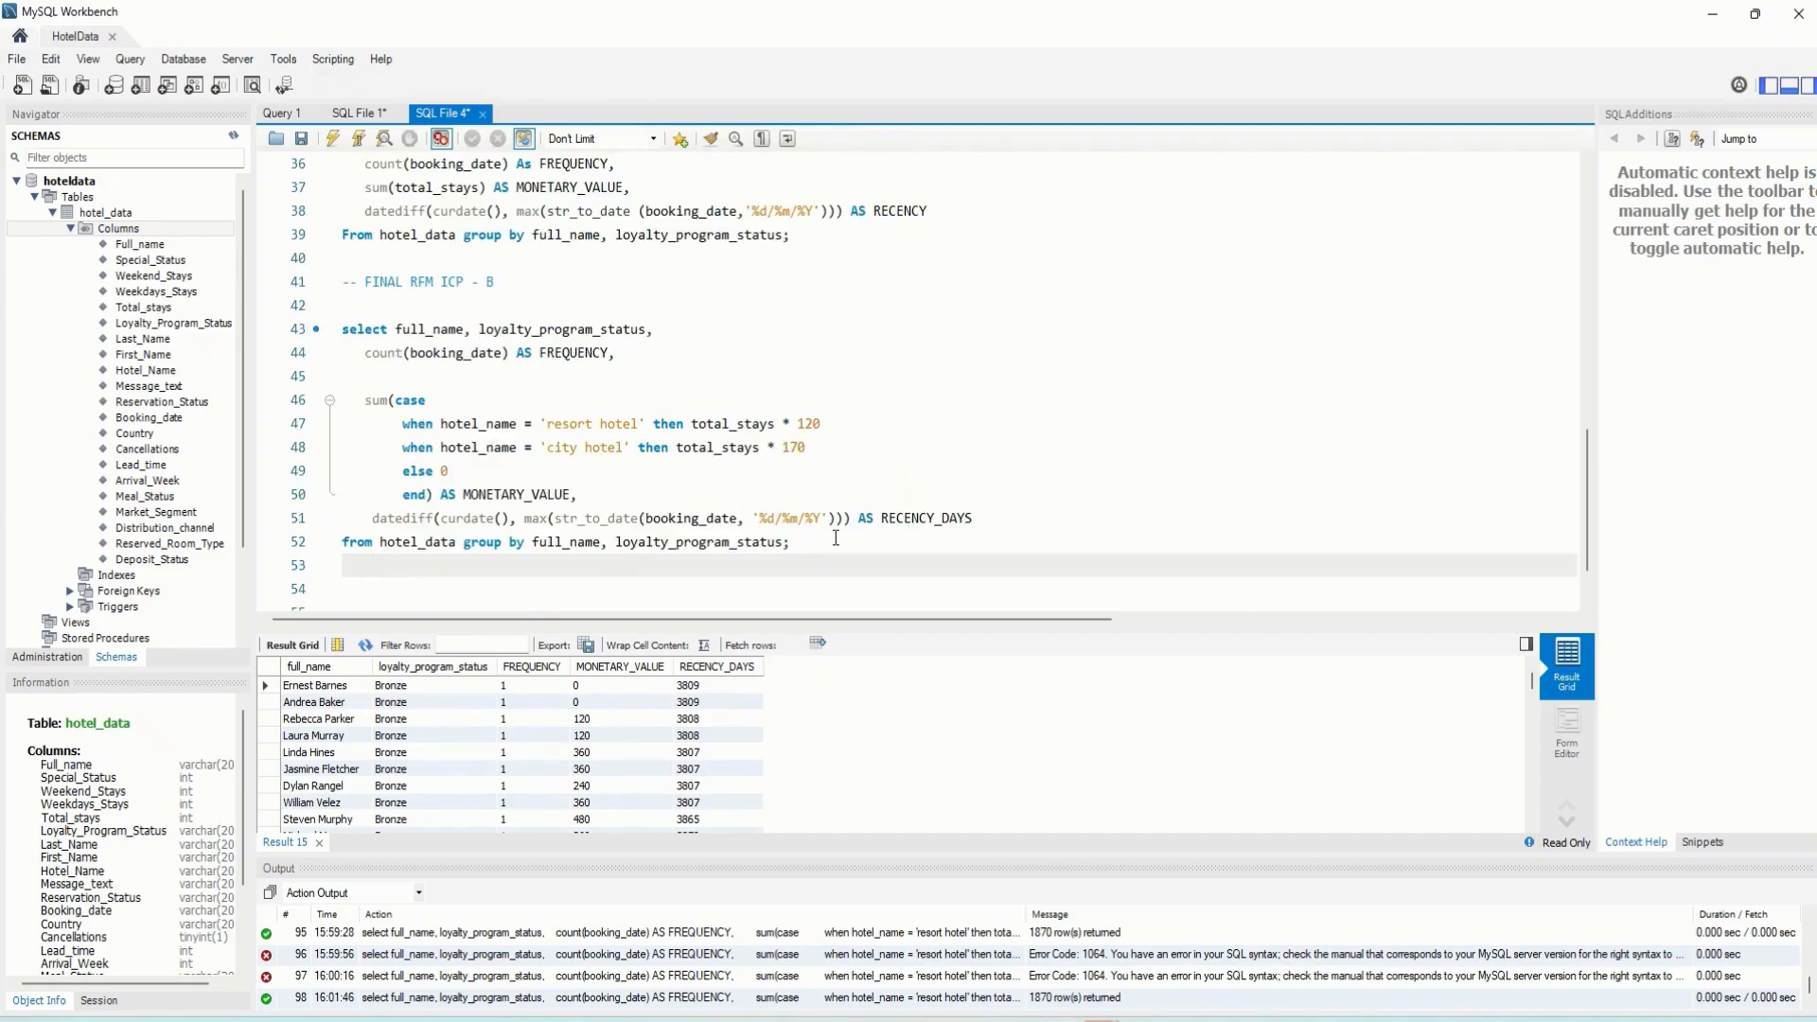
drag(812, 543, 340, 329)
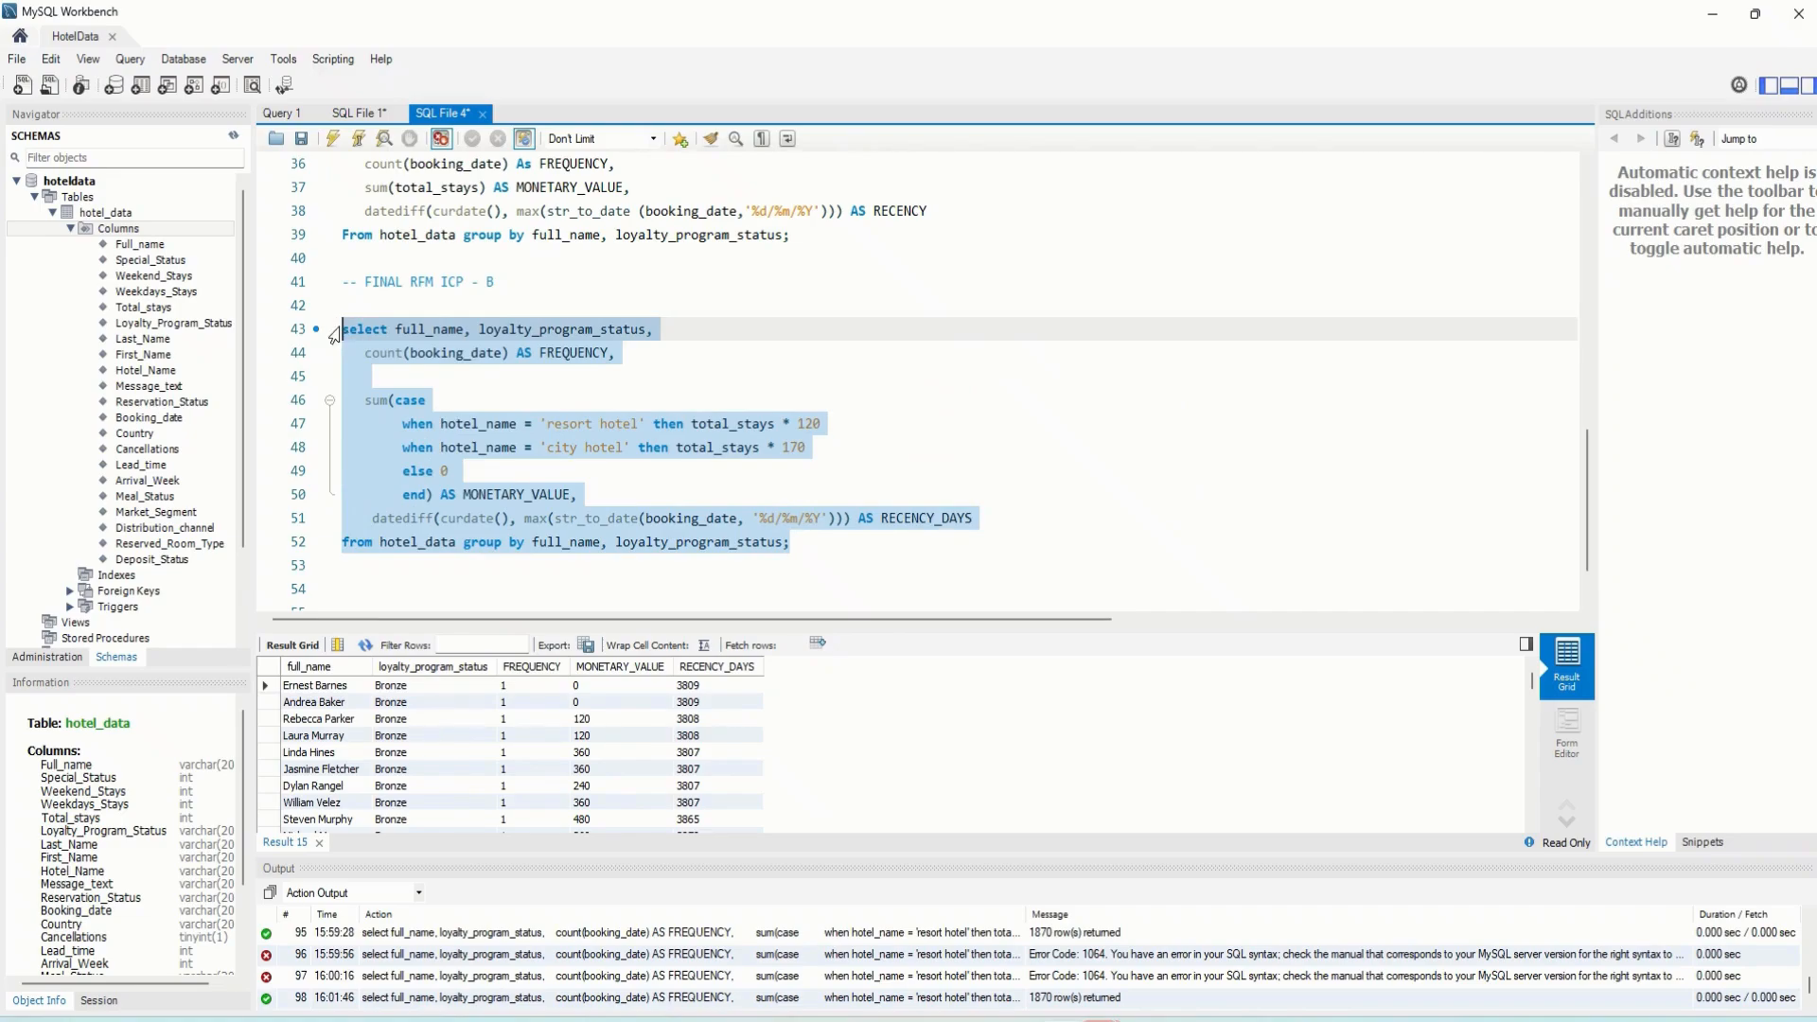
click(360, 113)
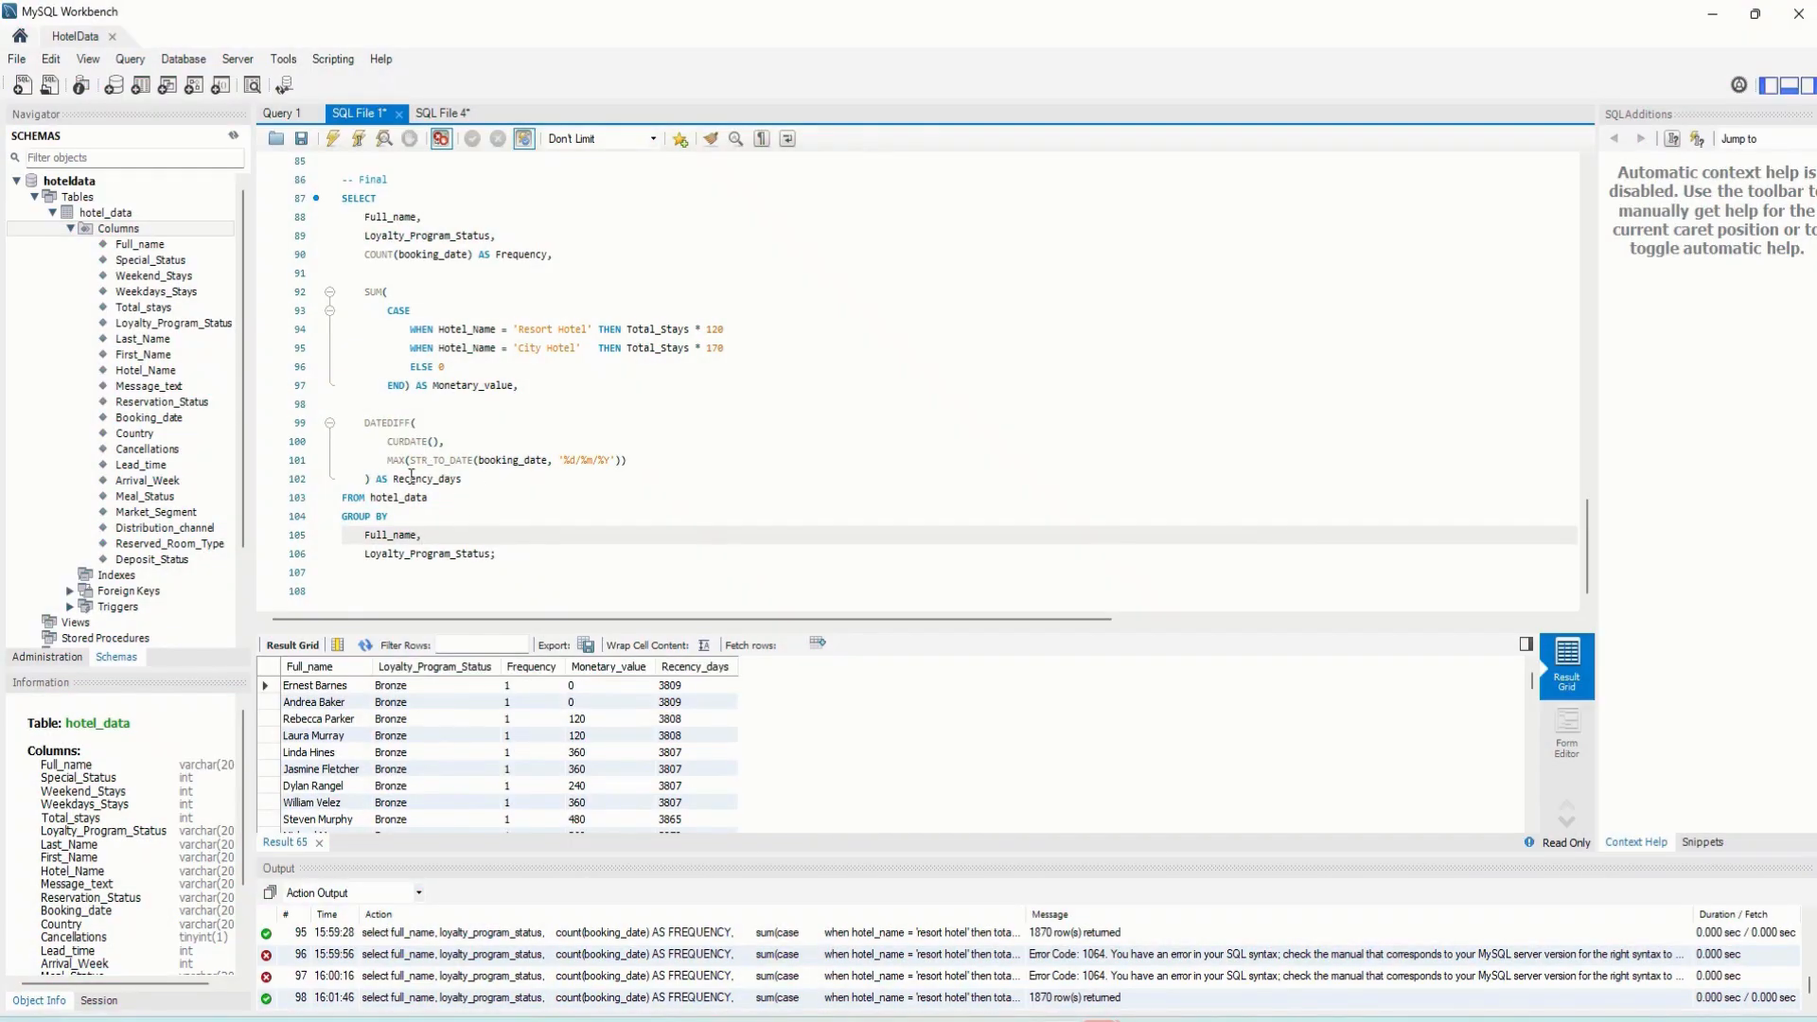
drag(519, 558, 332, 198)
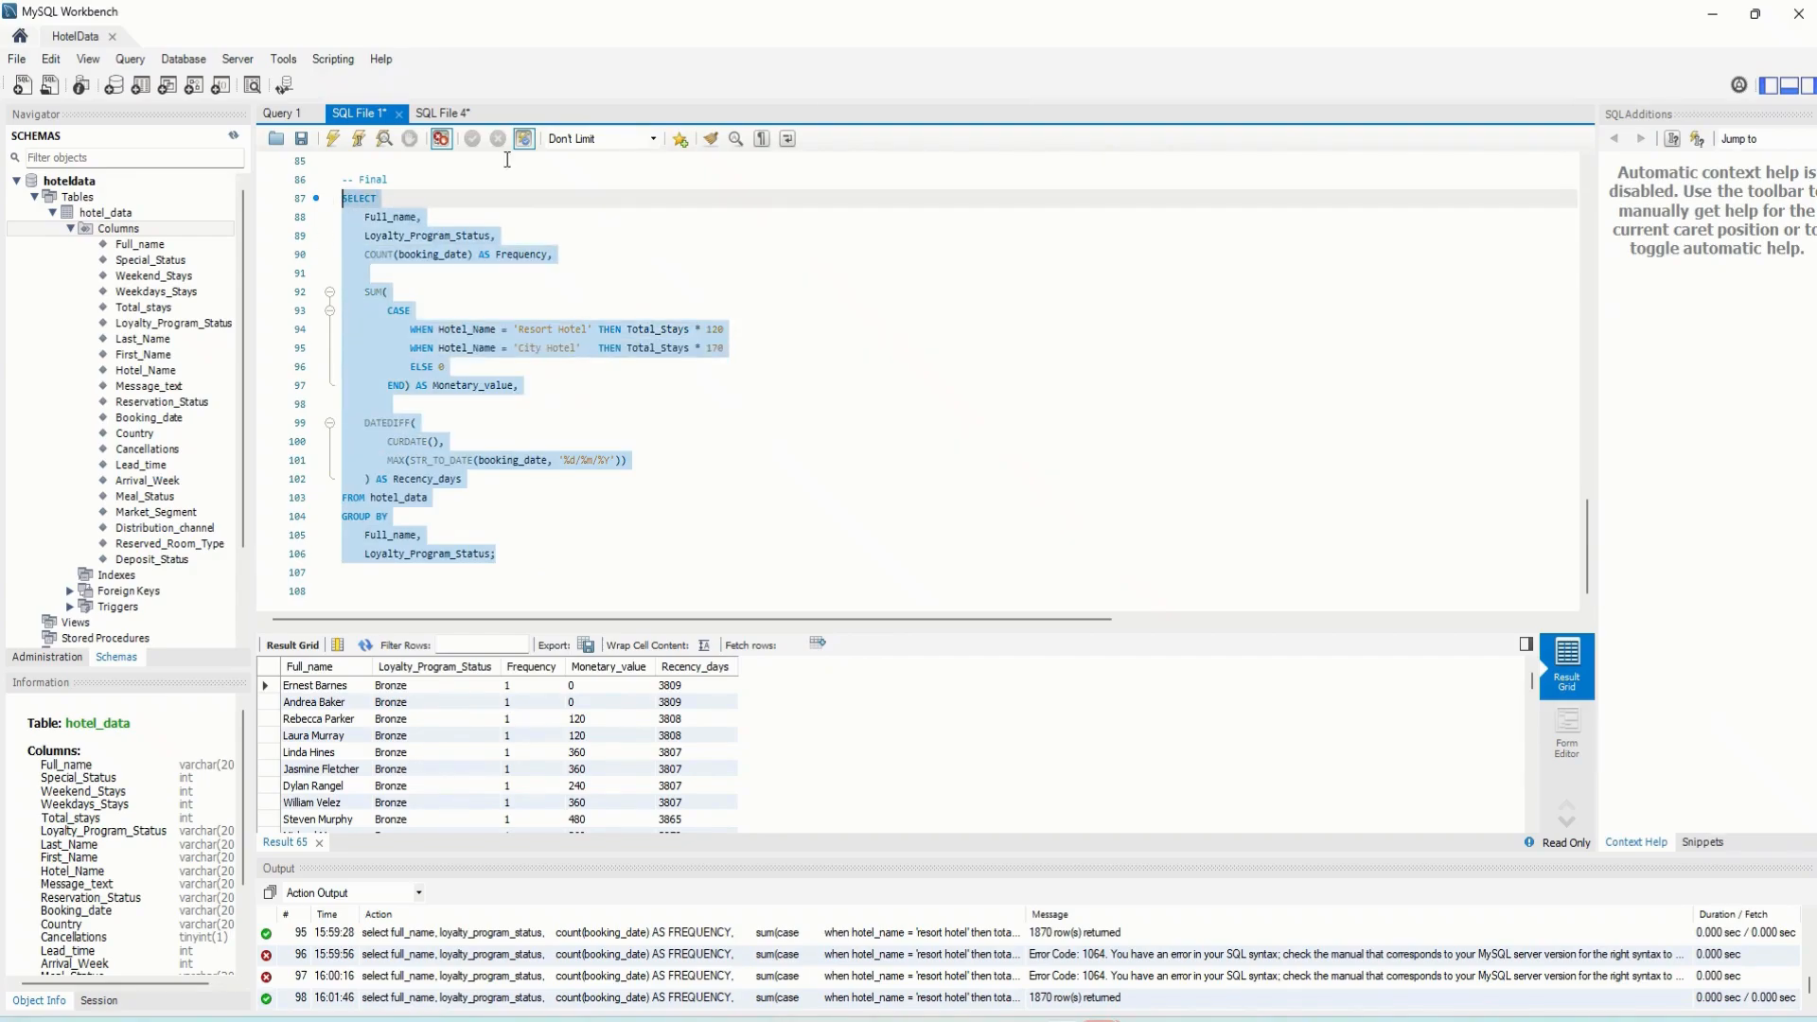
click(444, 113)
click(546, 400)
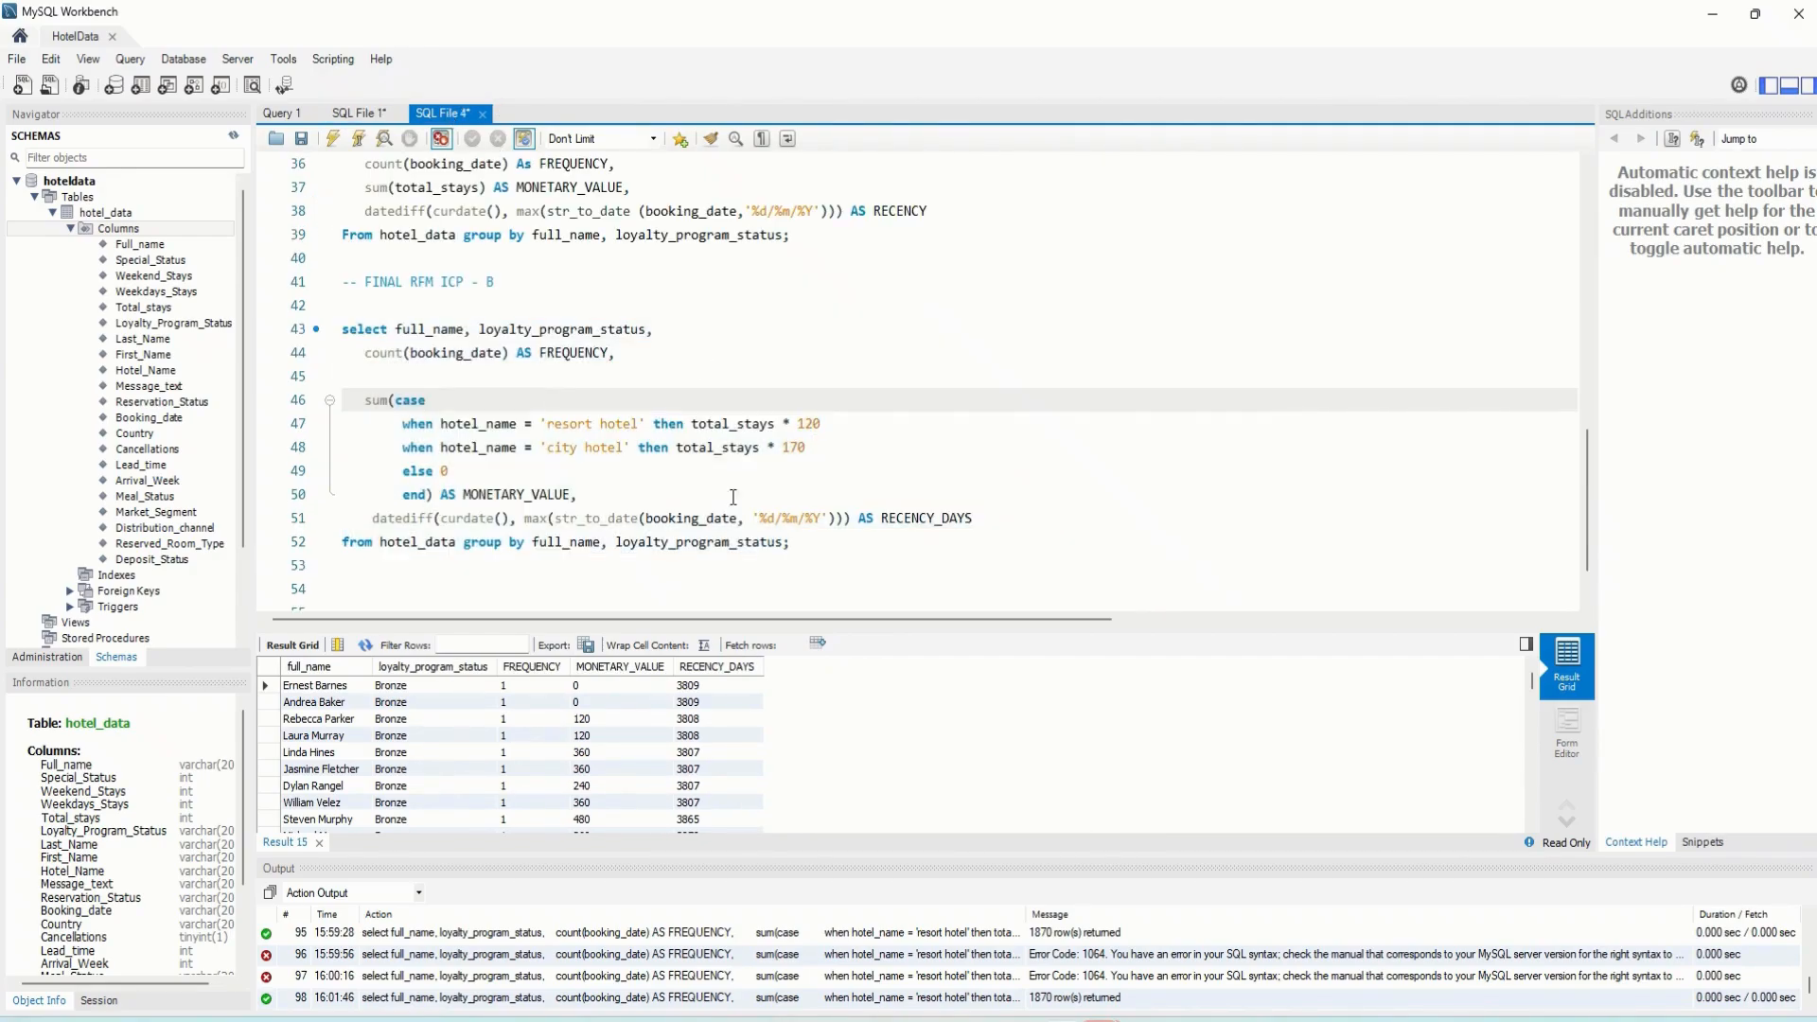
click(817, 545)
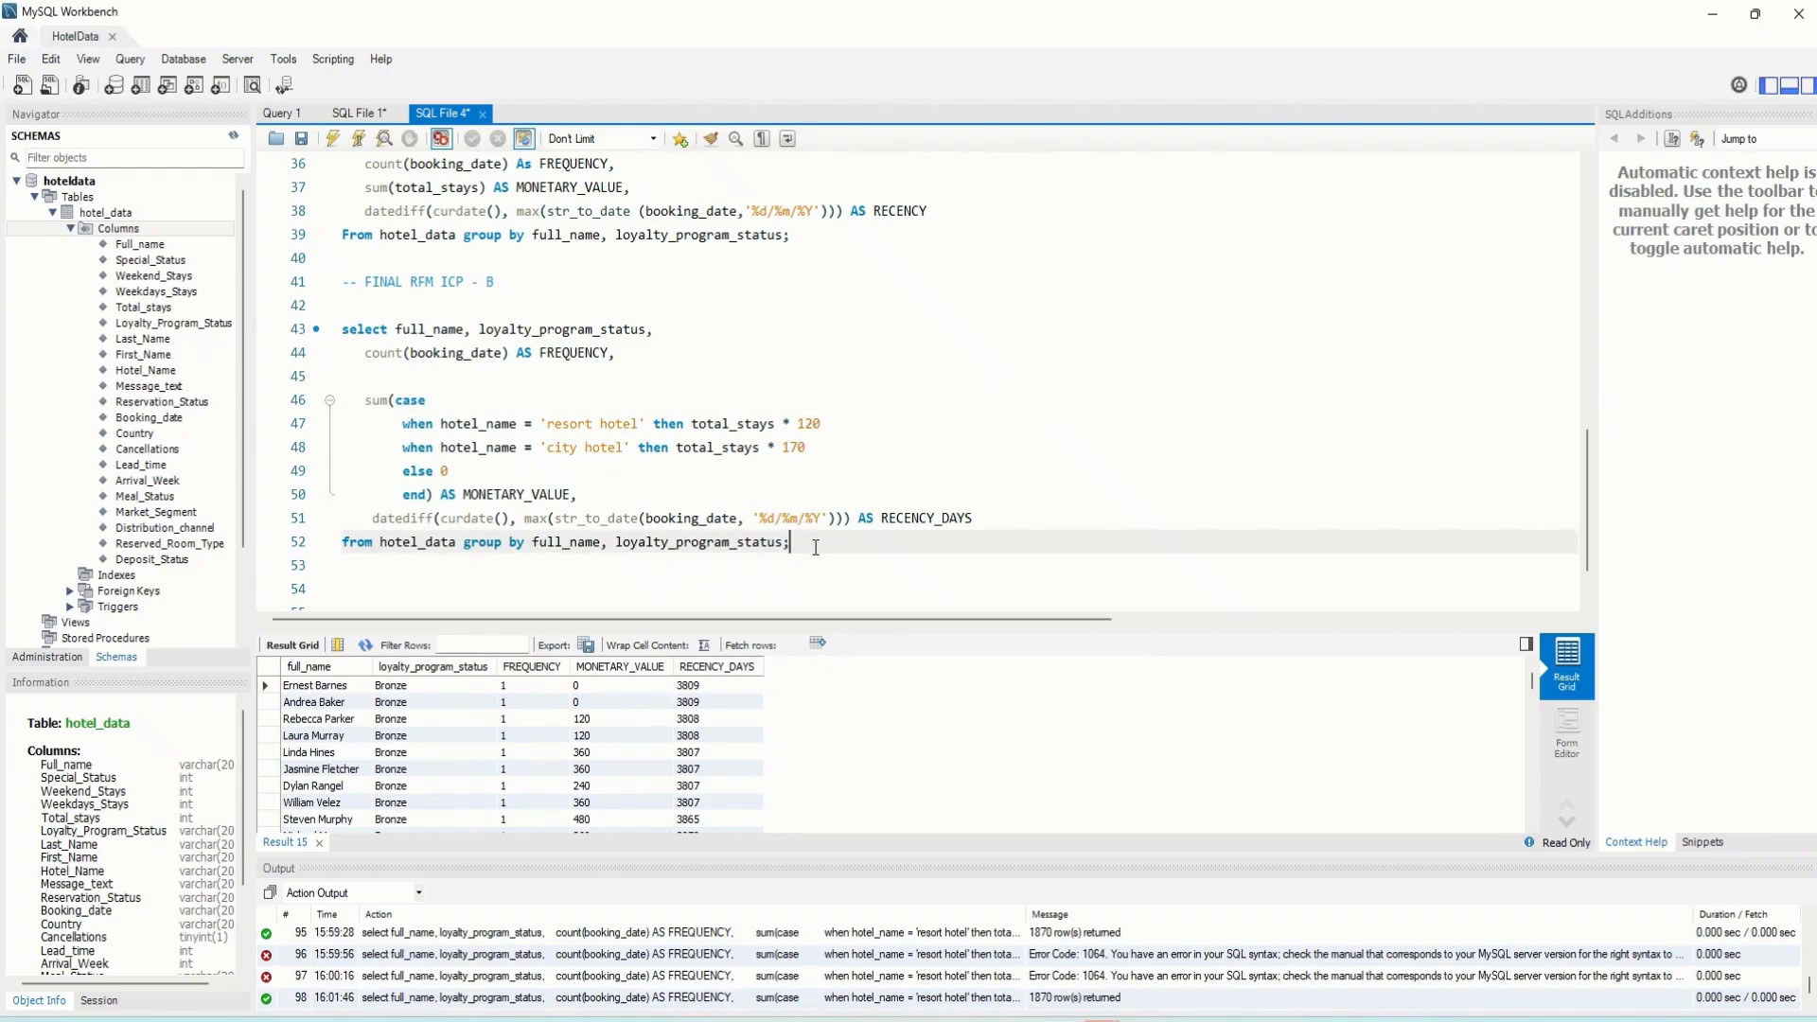
drag(808, 557, 341, 328)
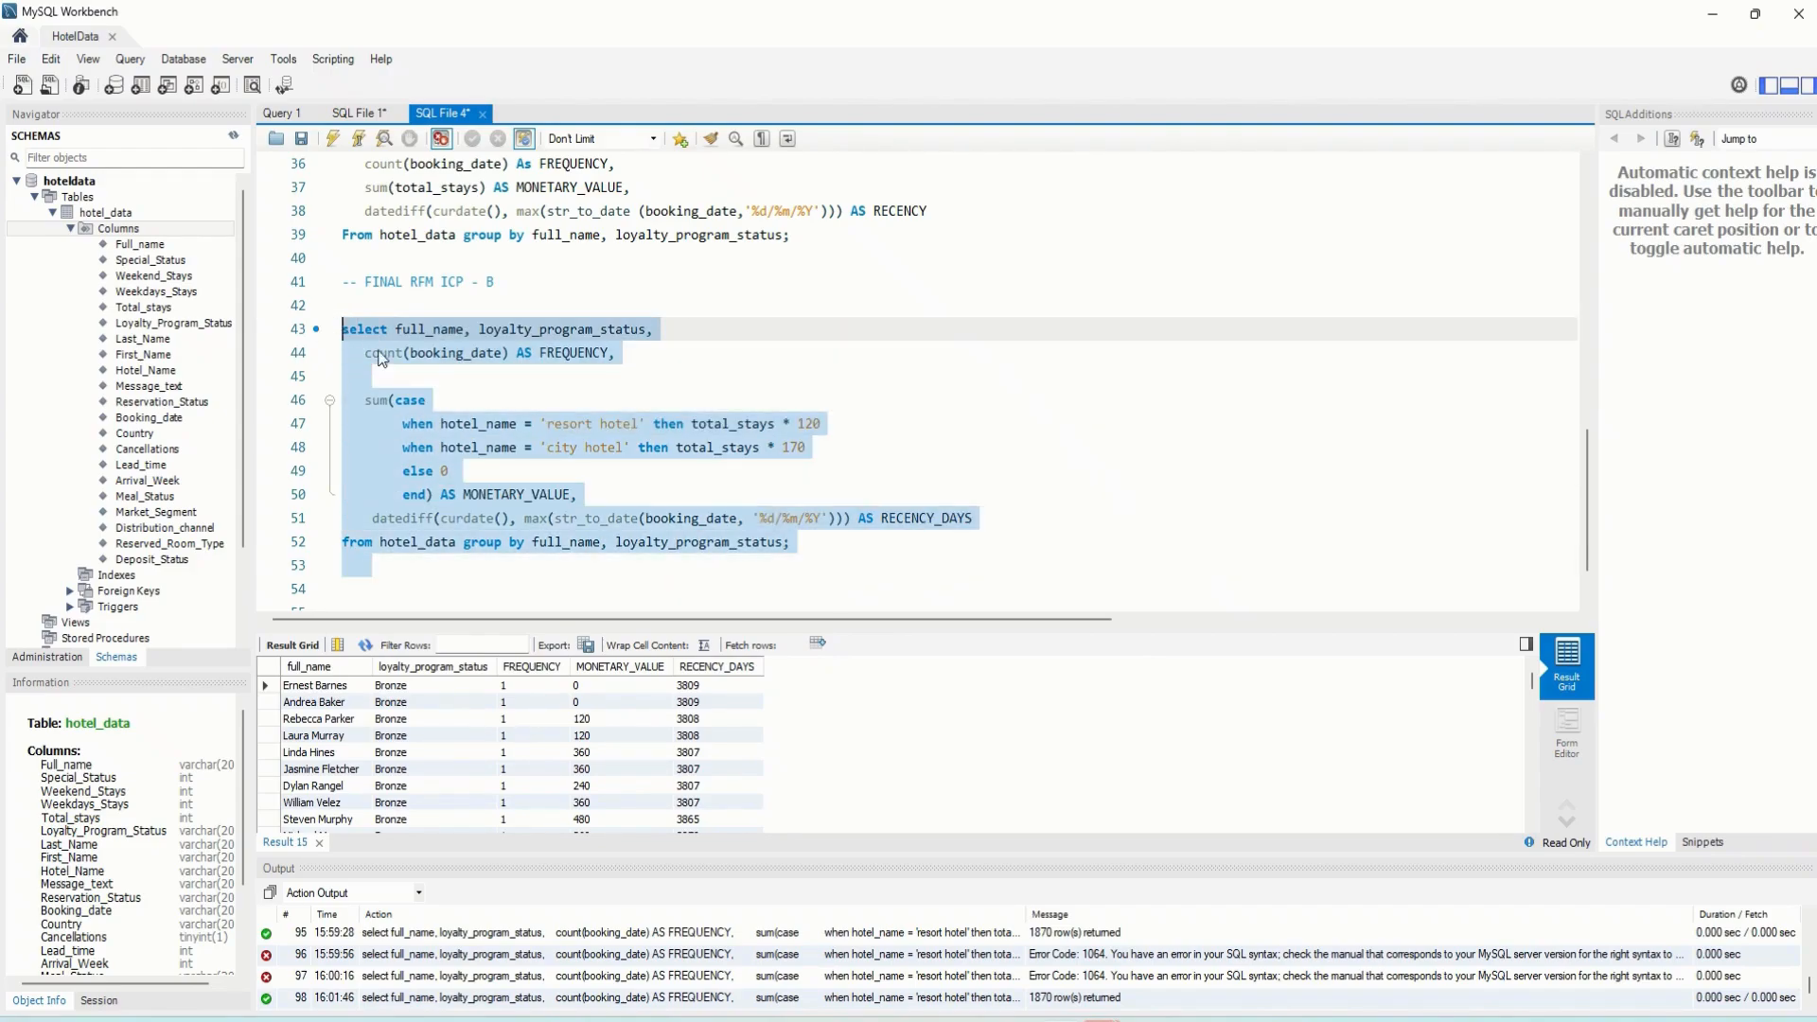
click(835, 561)
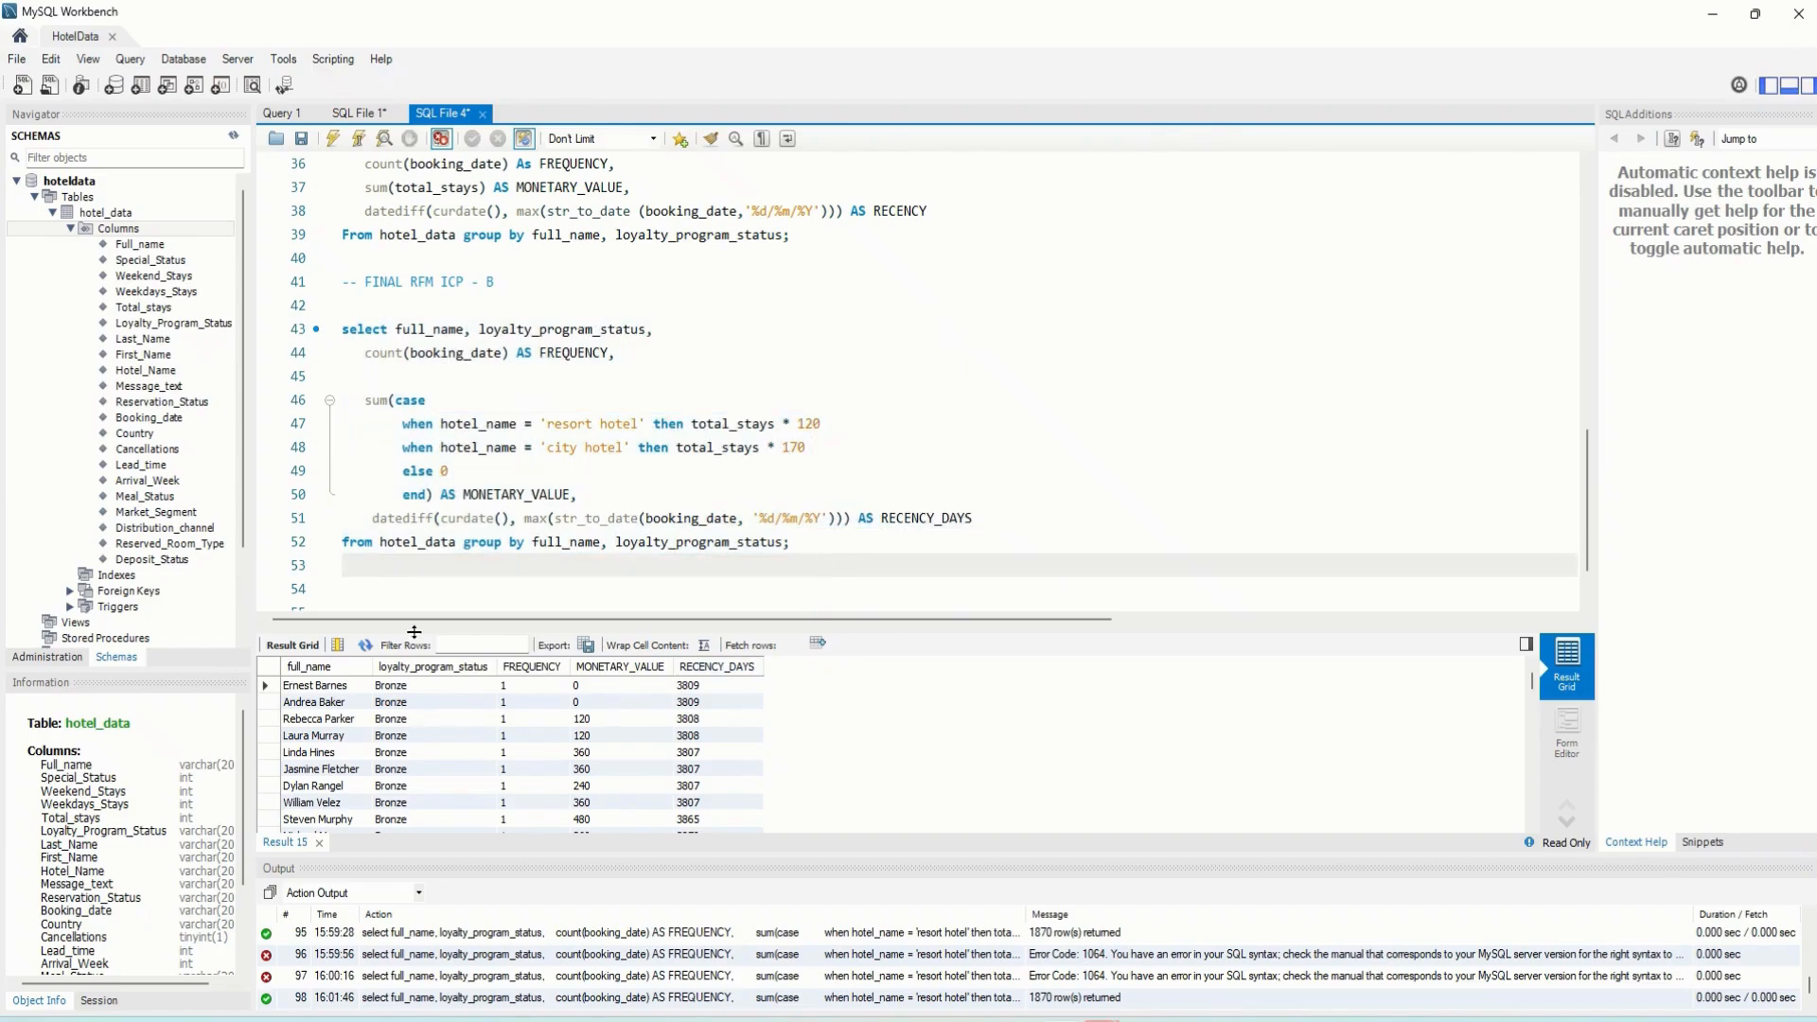
Check the file formats offered for exporting the FINAL RFM ICP - B result set, and close the export dialog without saving
click(587, 644)
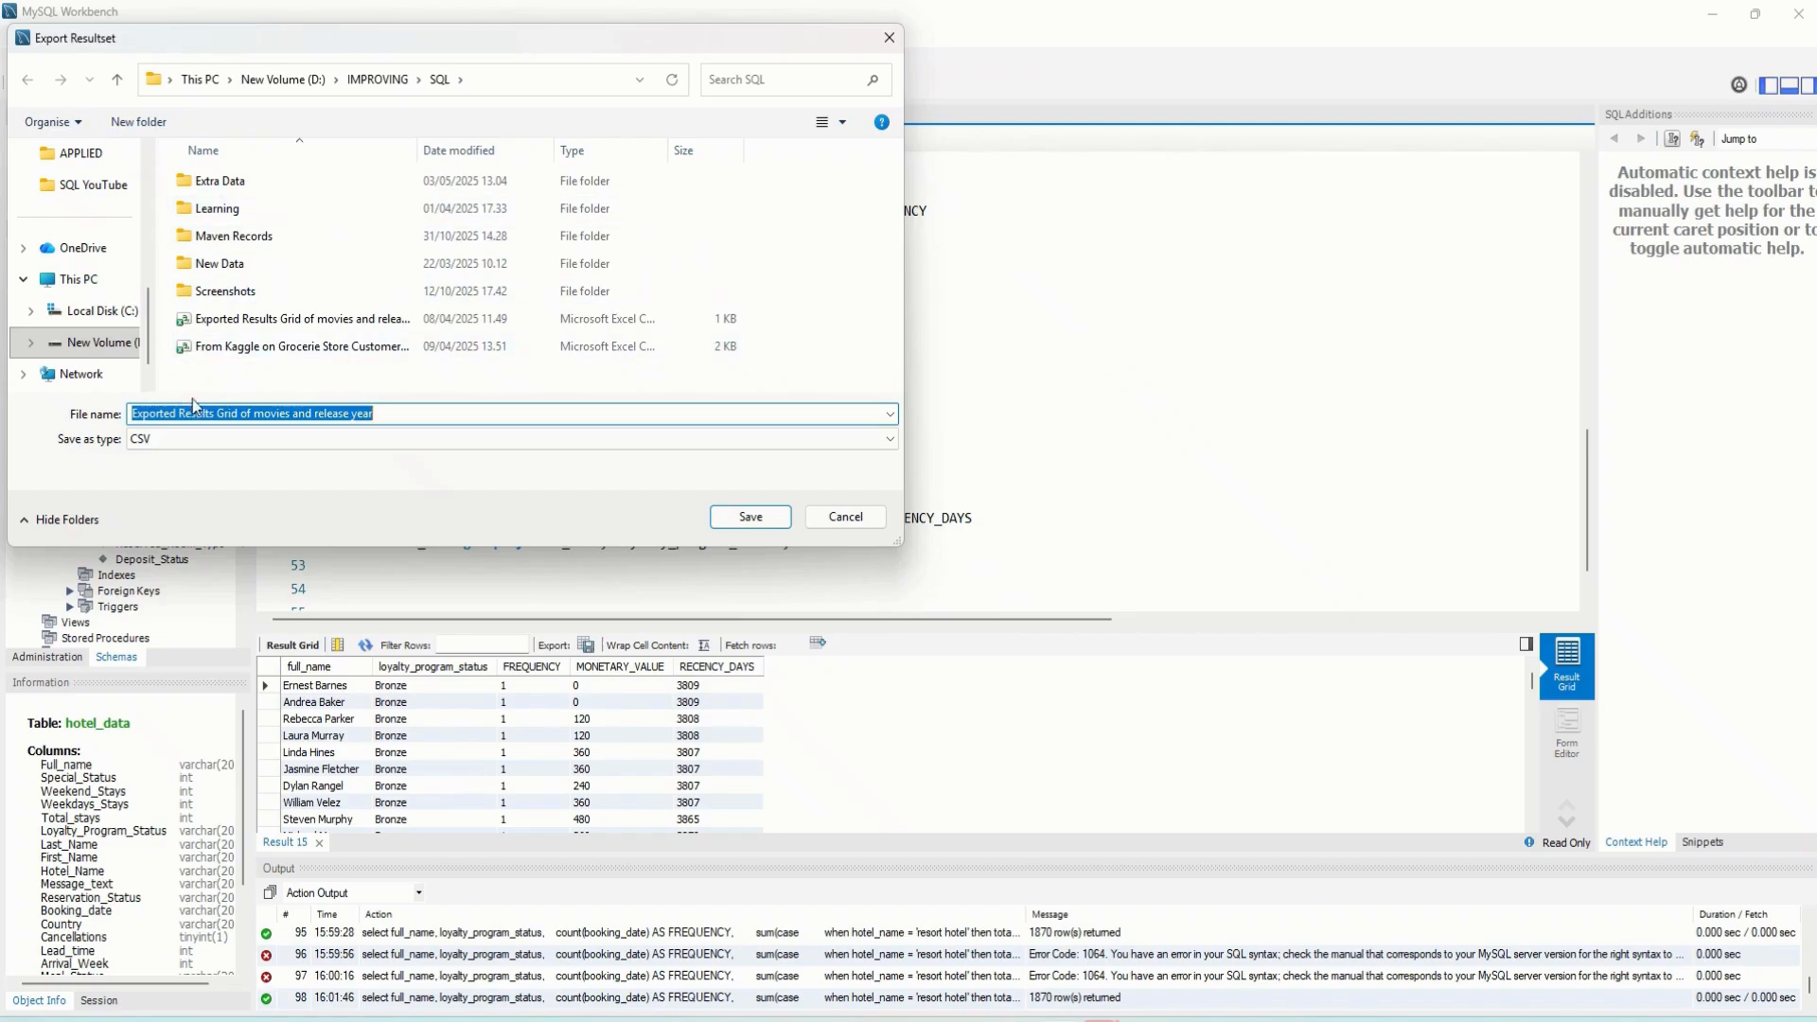
click(889, 441)
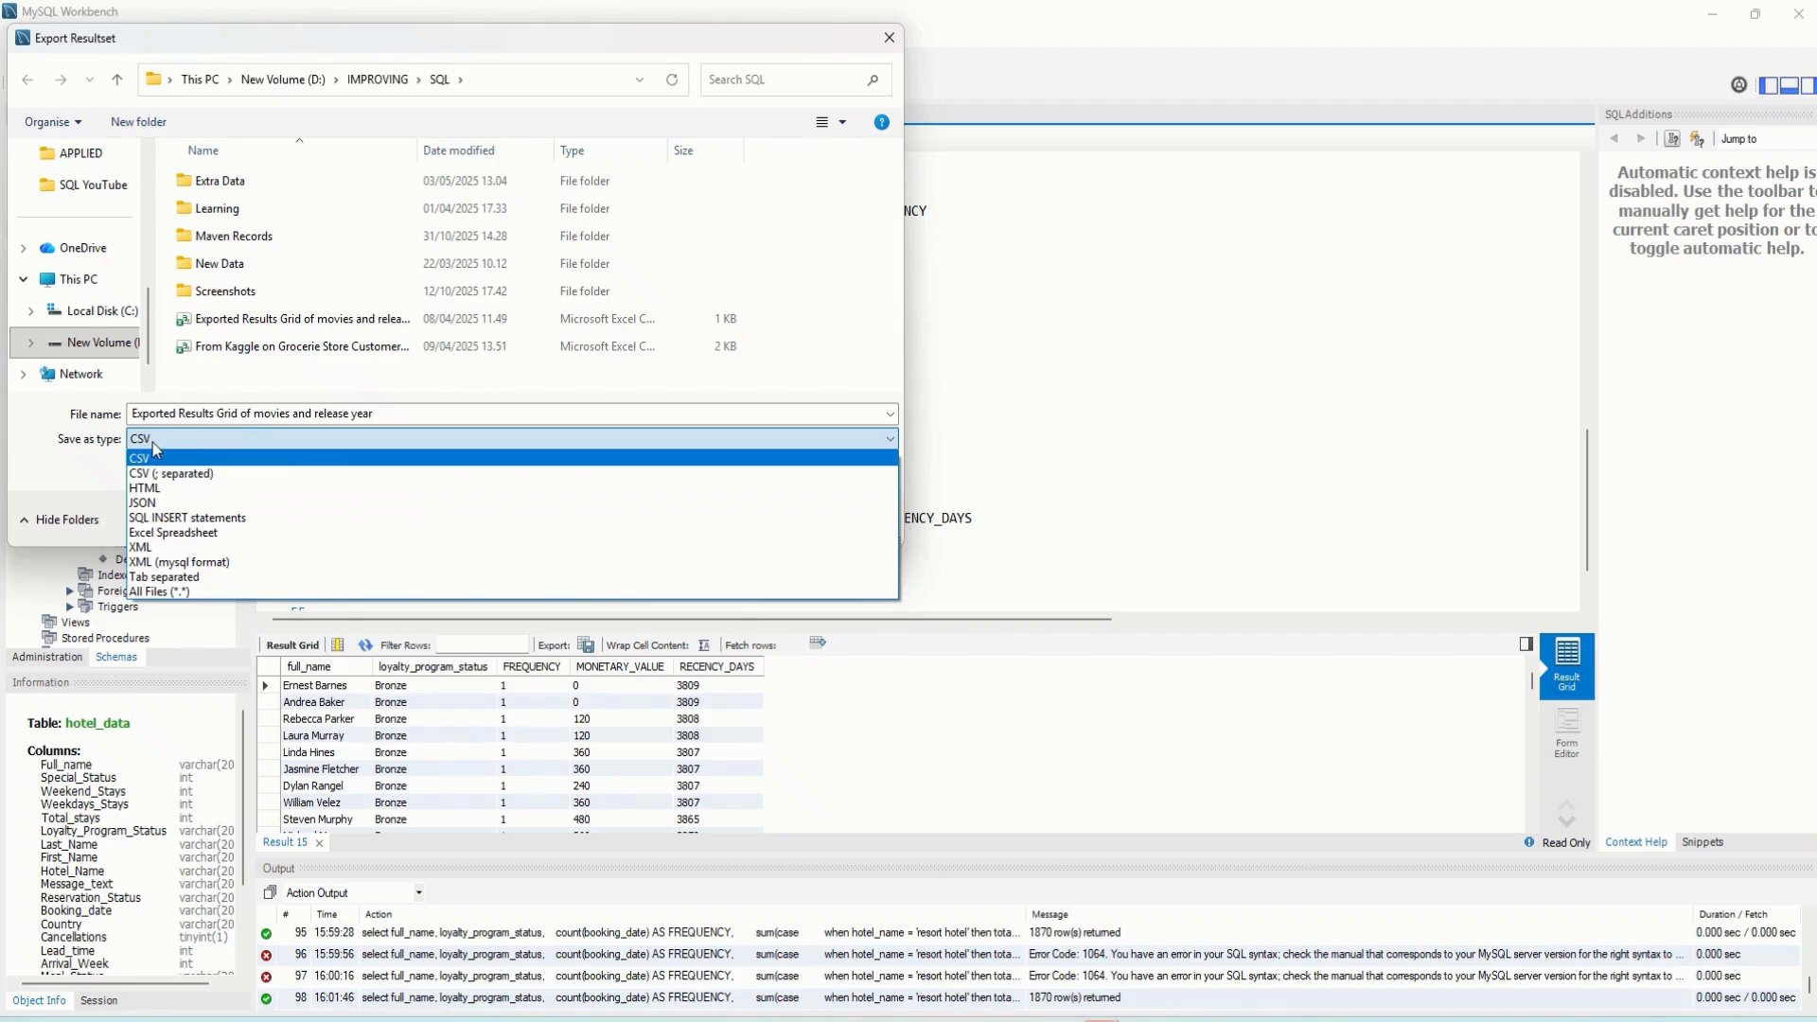
click(434, 371)
click(889, 38)
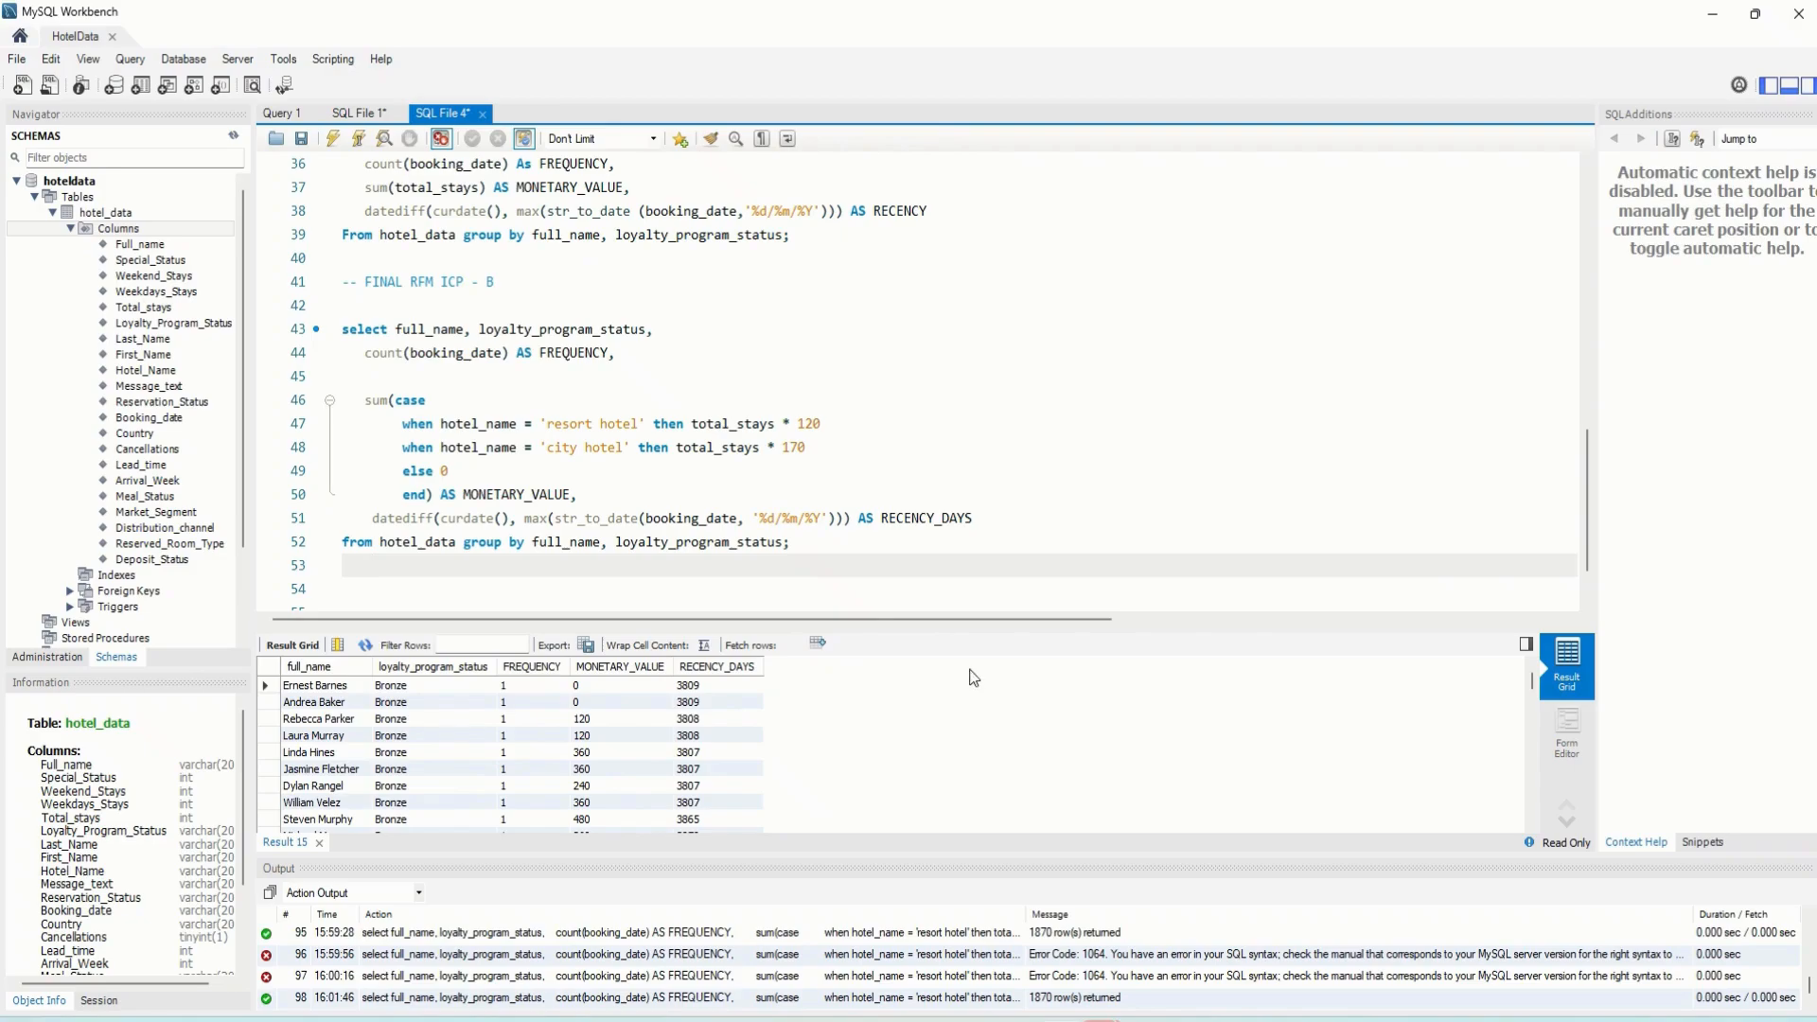
scroll(651, 702, down, 2)
scroll(650, 702, up, 2)
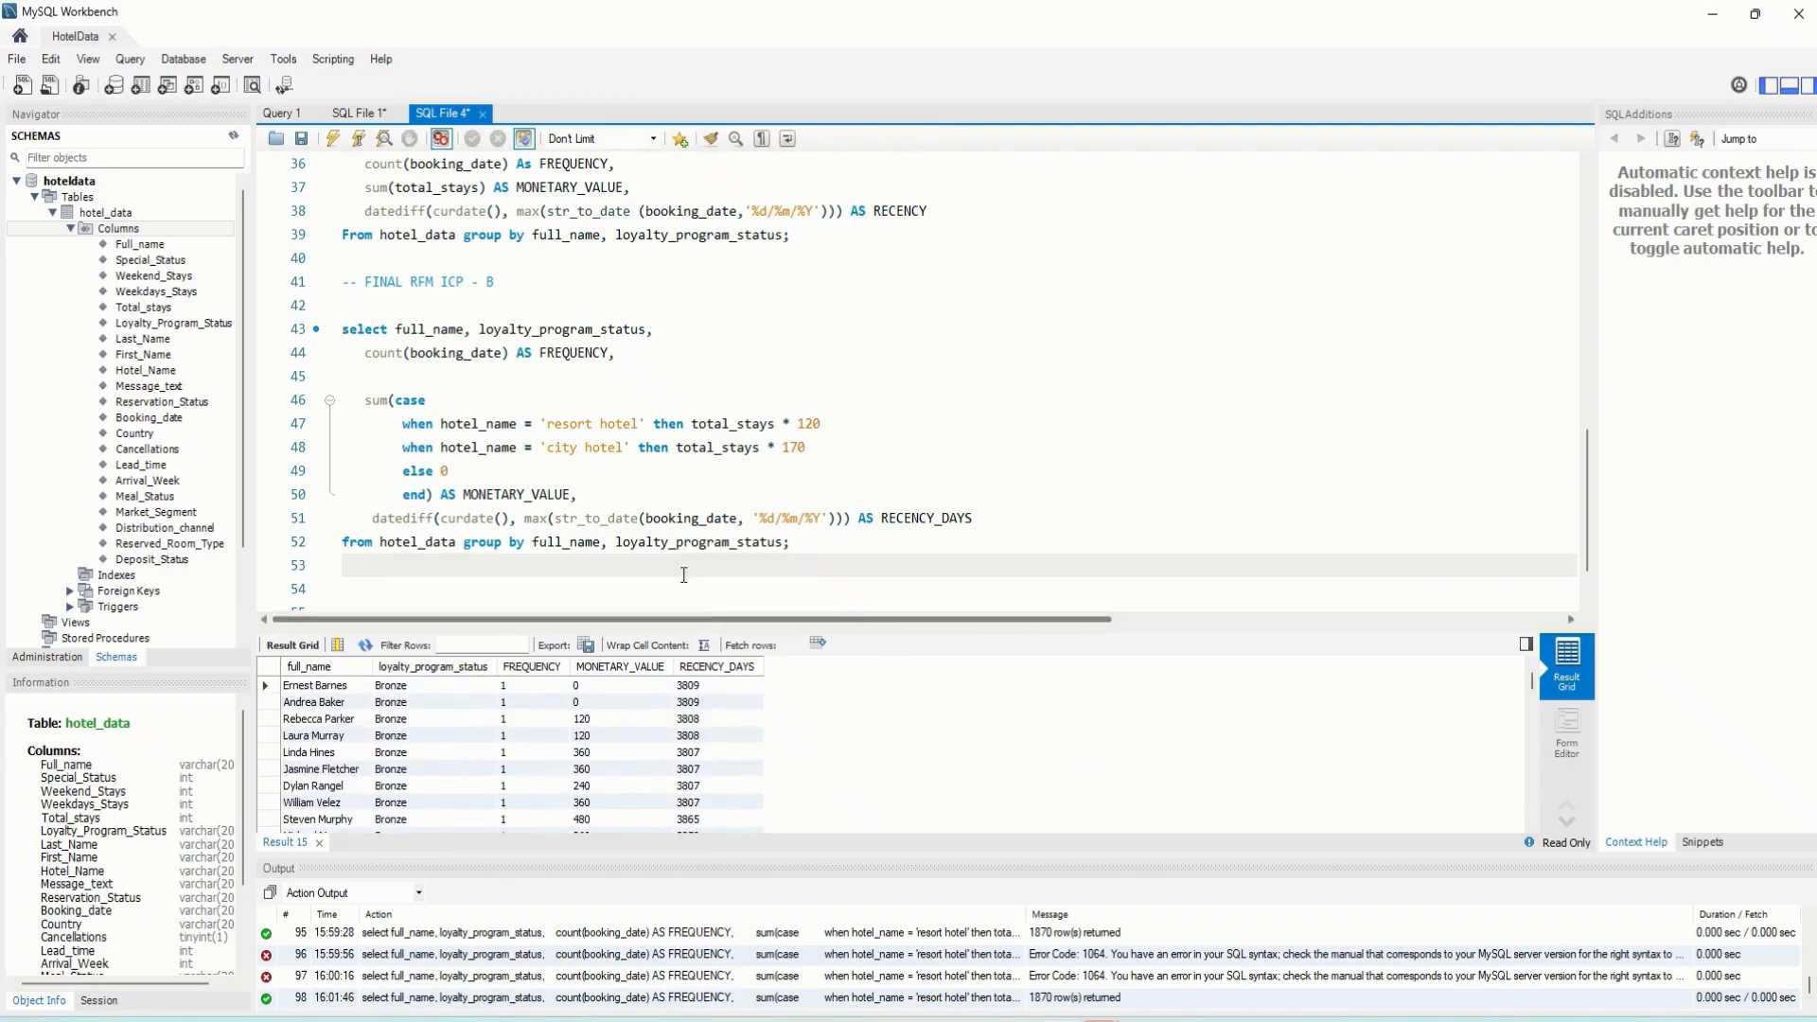
click(789, 545)
drag(790, 544, 331, 324)
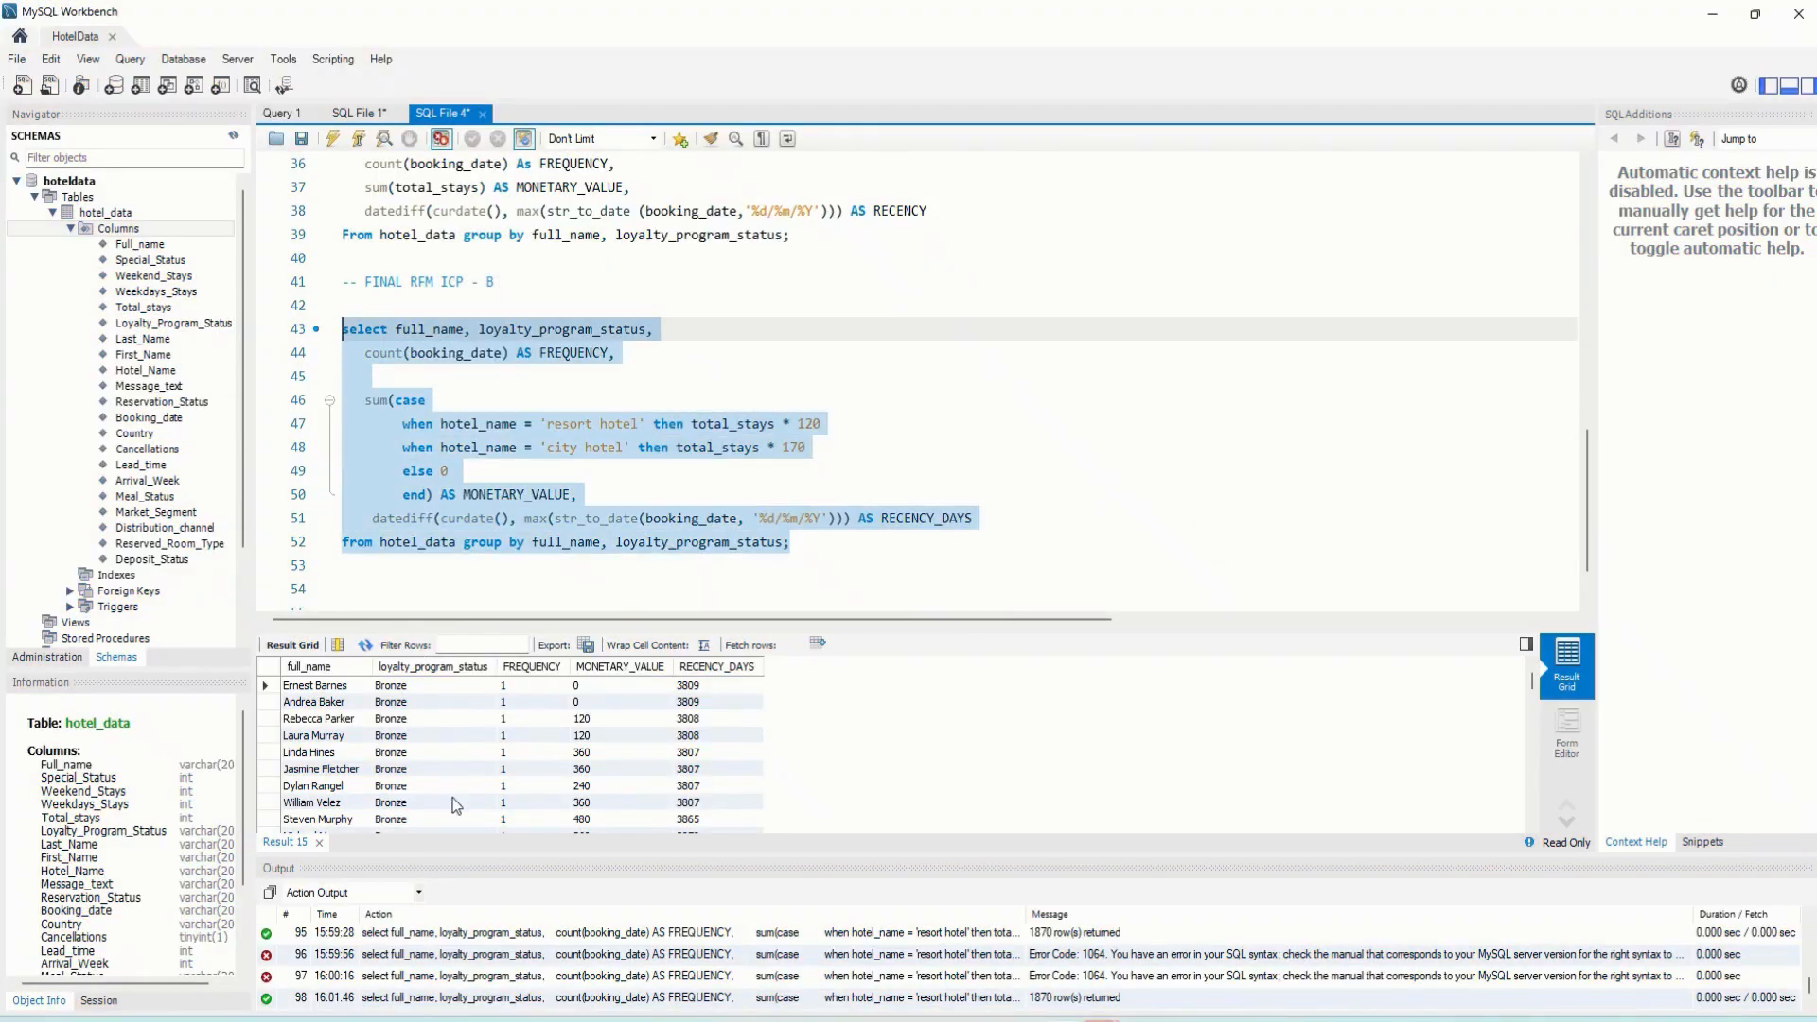
Run only the FINAL ICP - A query, from its select line through the group by clause
scroll(663, 331, up, 1)
click(589, 347)
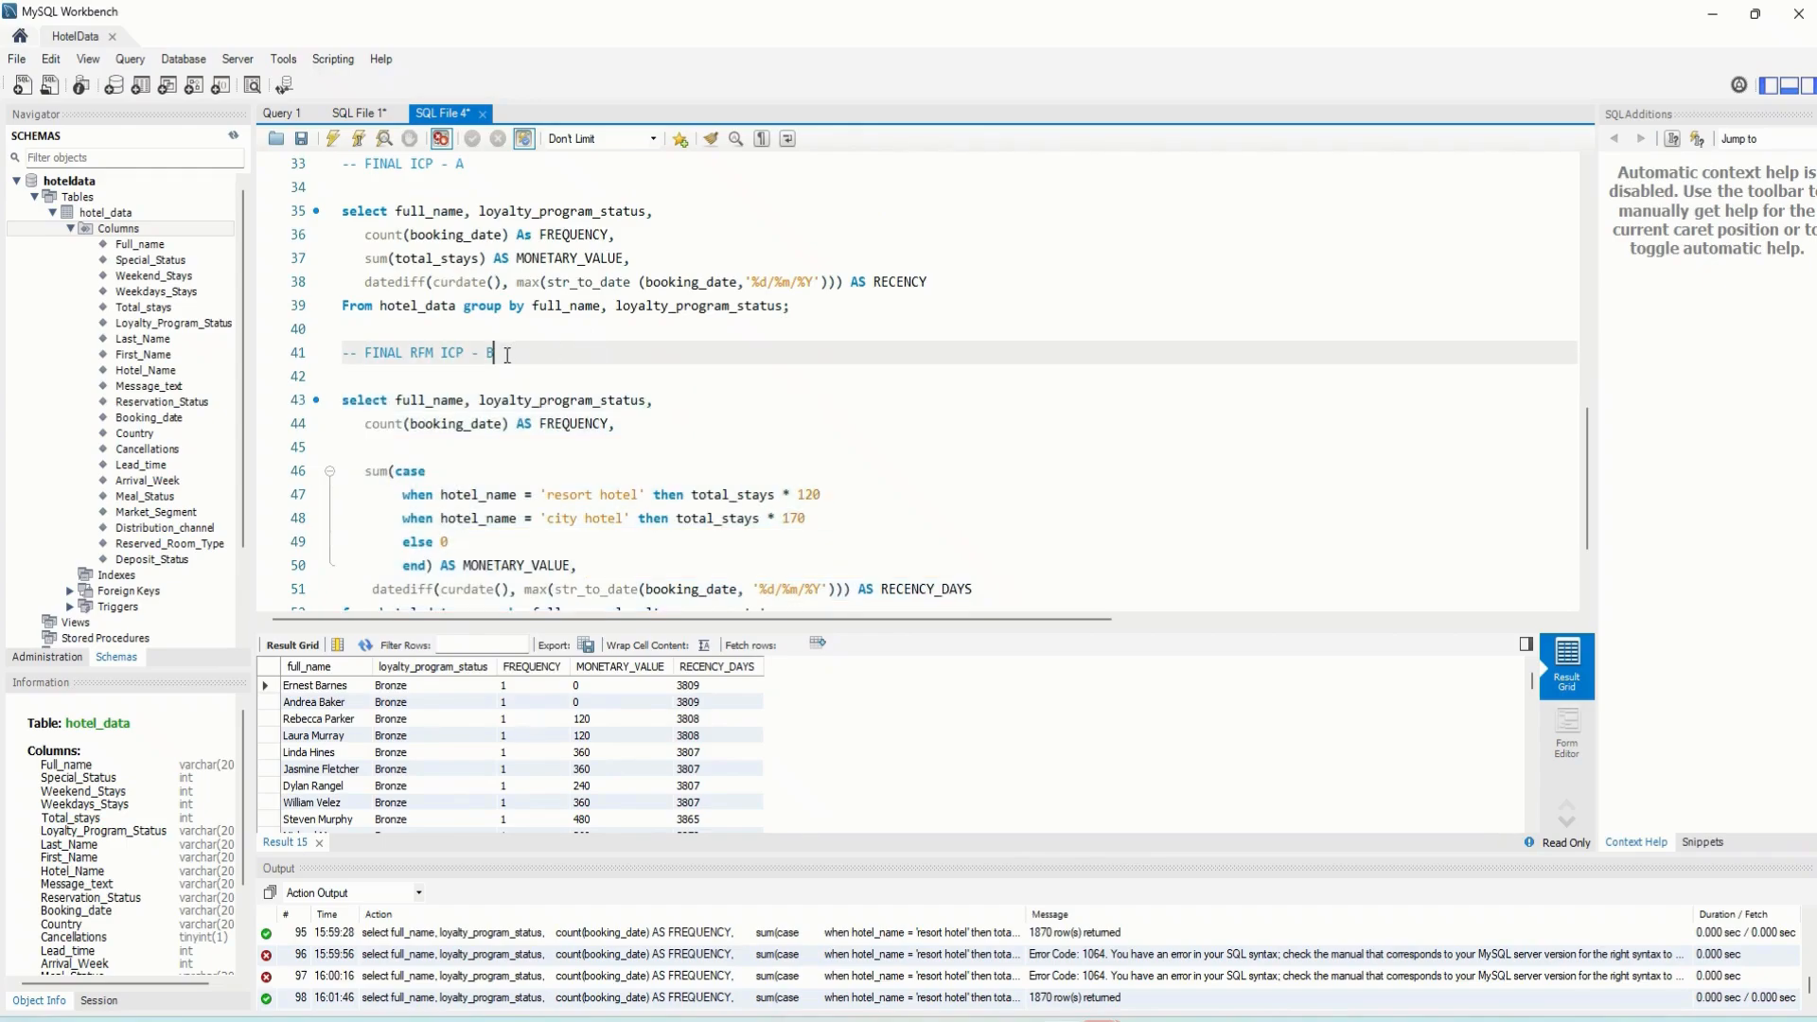
scroll(423, 184, up, 1)
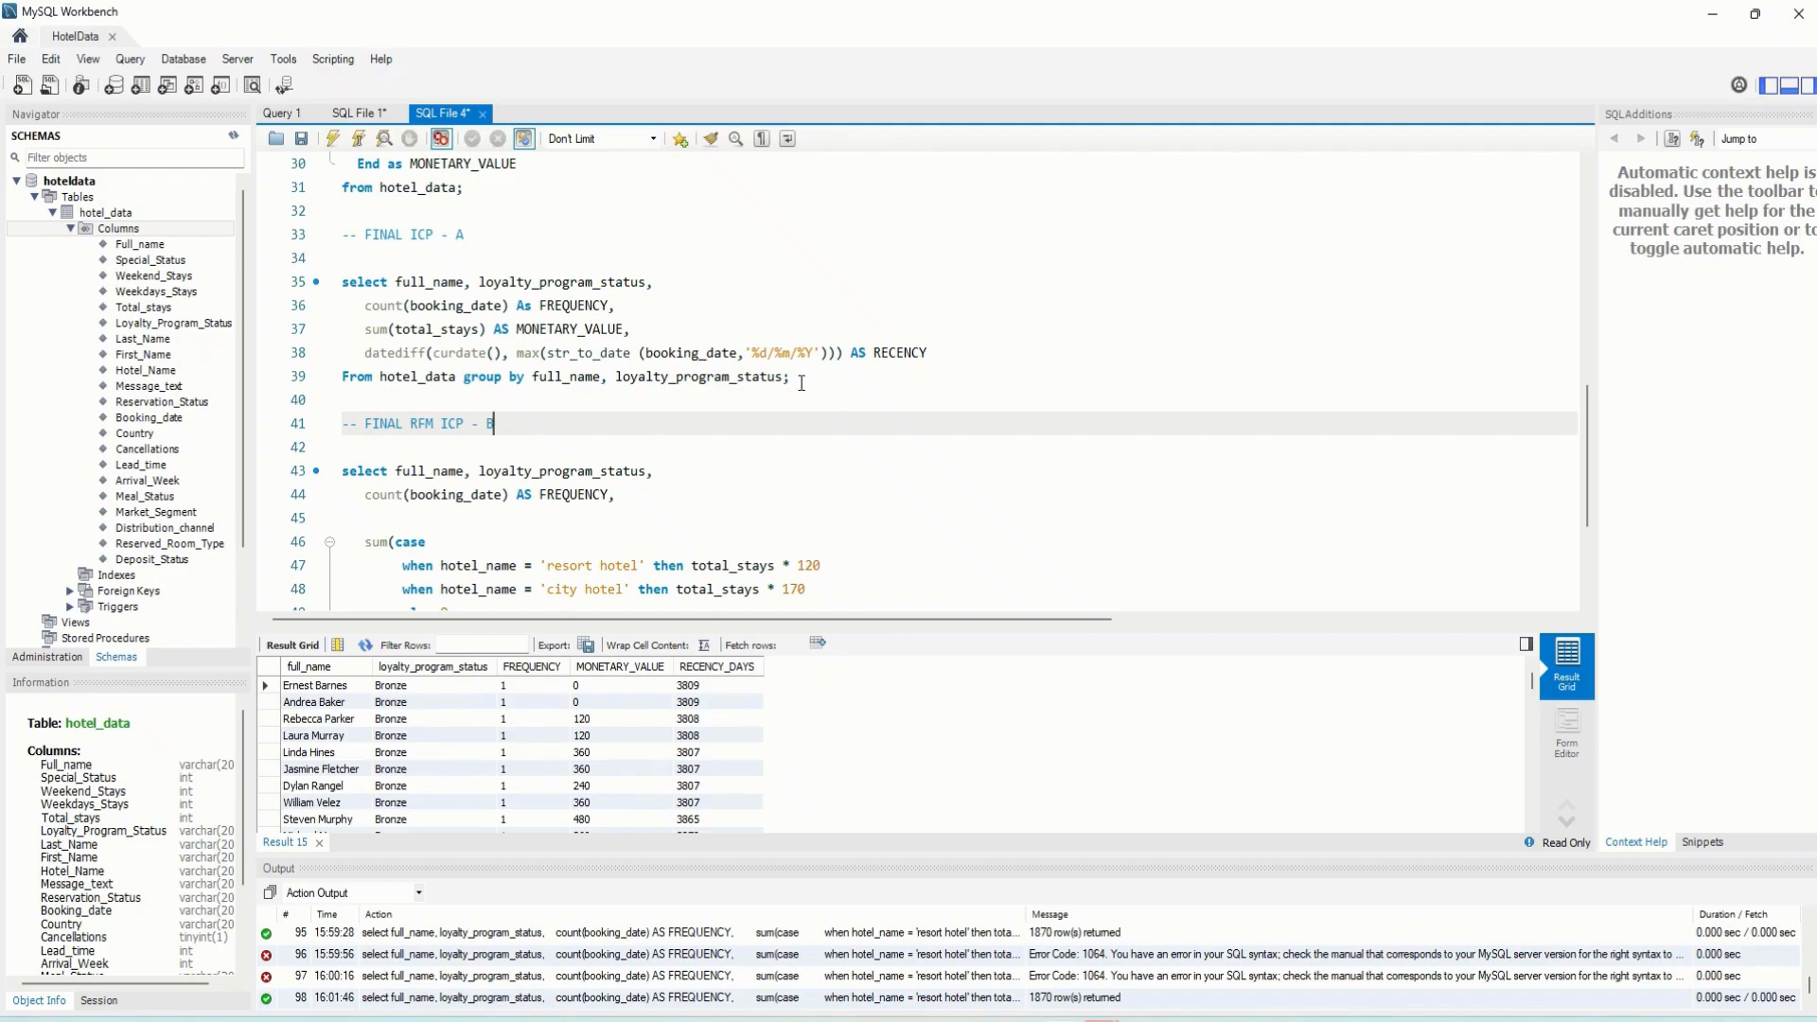
drag(802, 381, 336, 275)
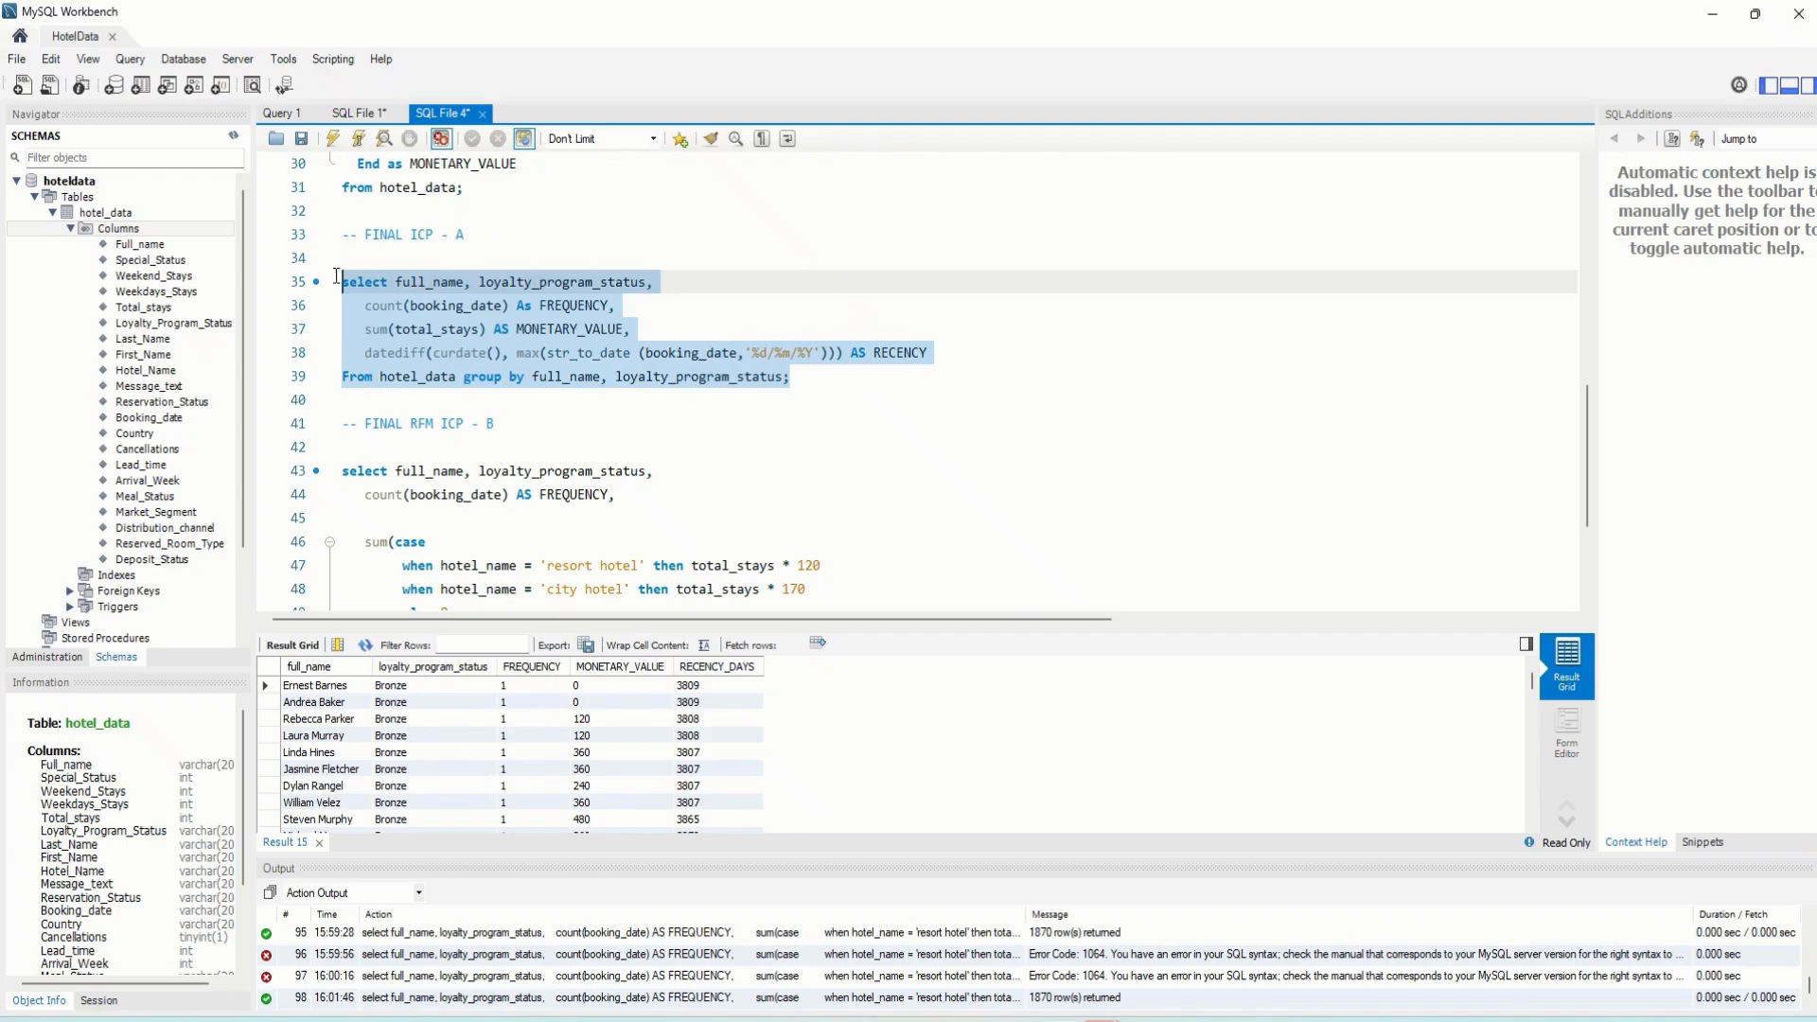
click(333, 139)
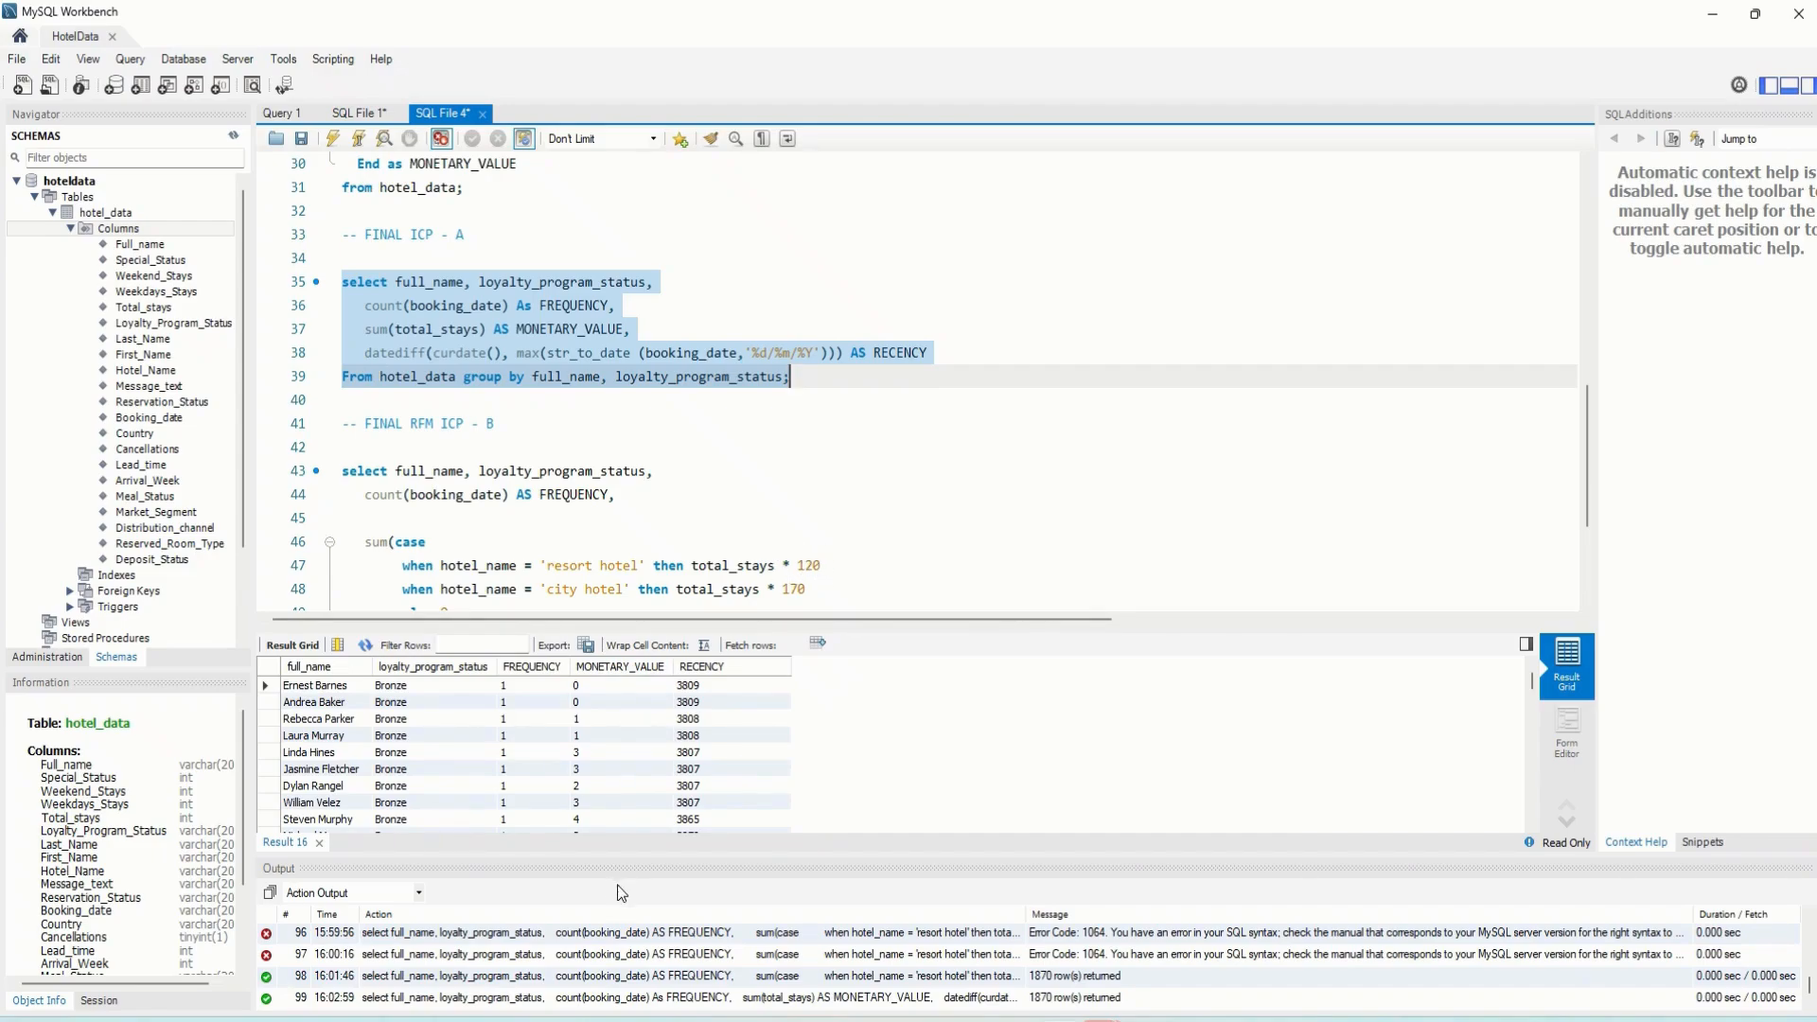
Run only the FINAL RFM ICP - B query again to get the hotel-based monetary values
scroll(688, 586, down, 2)
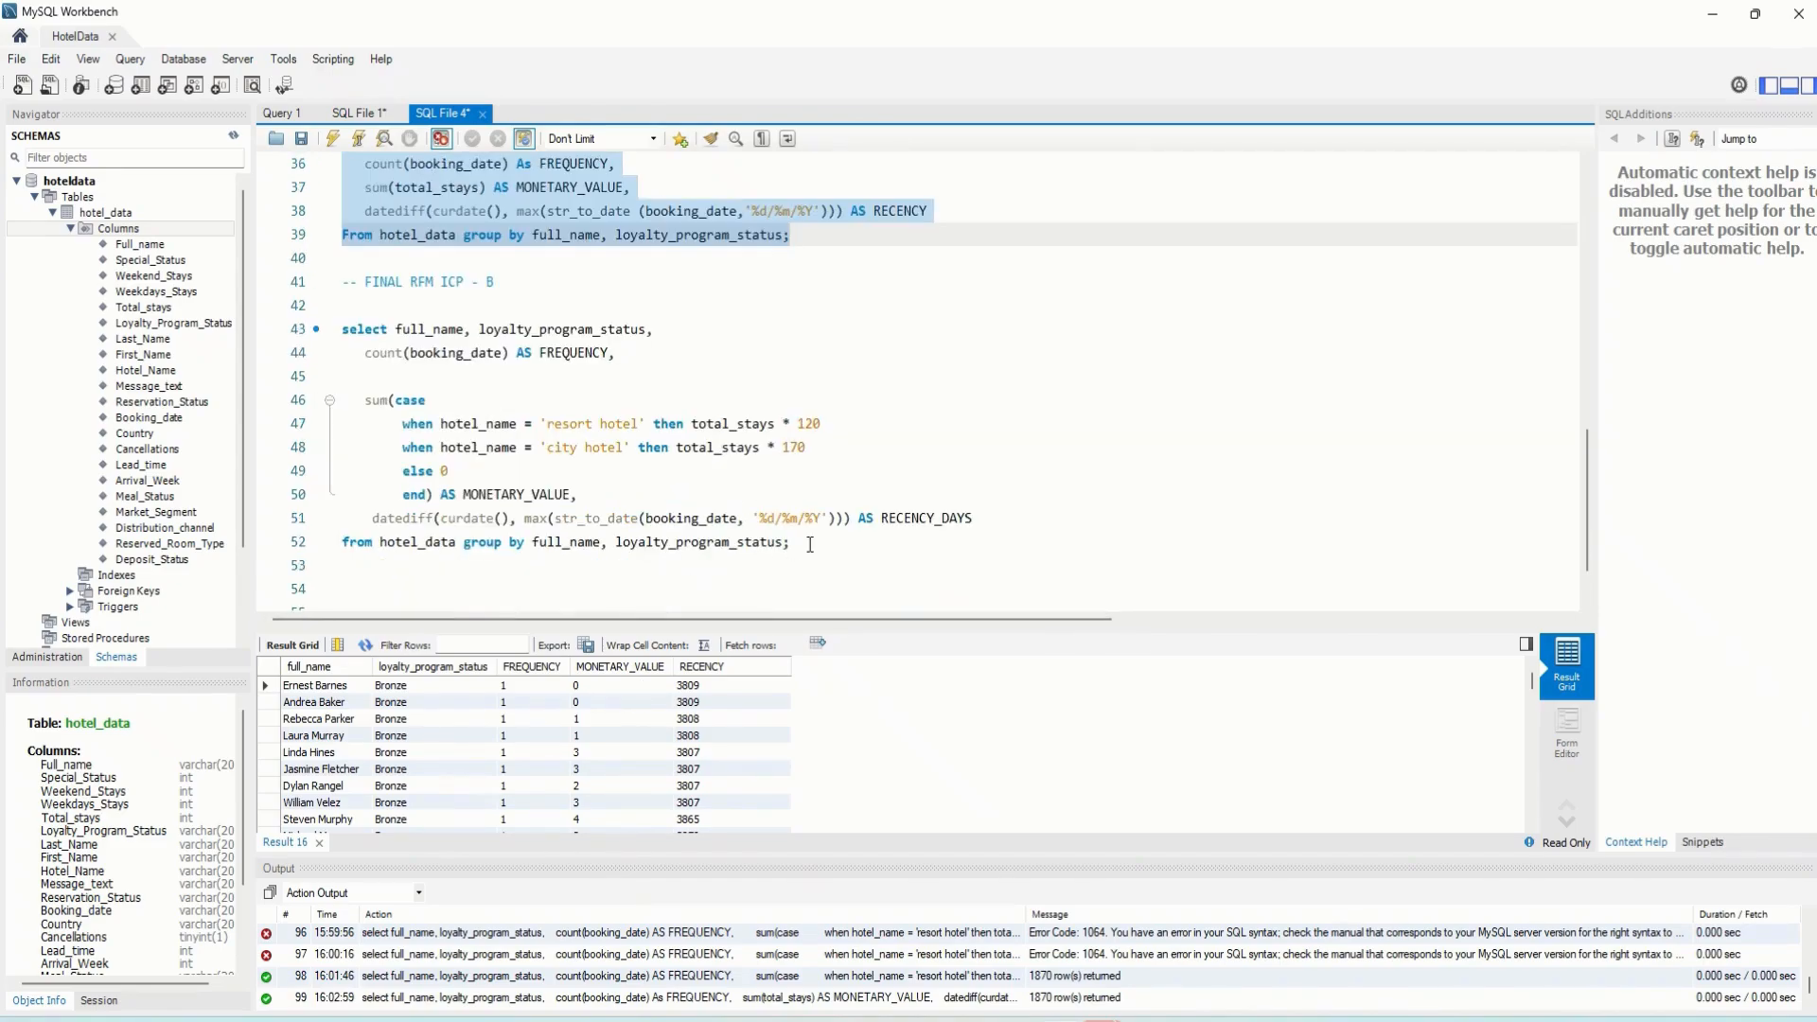
drag(799, 541, 350, 329)
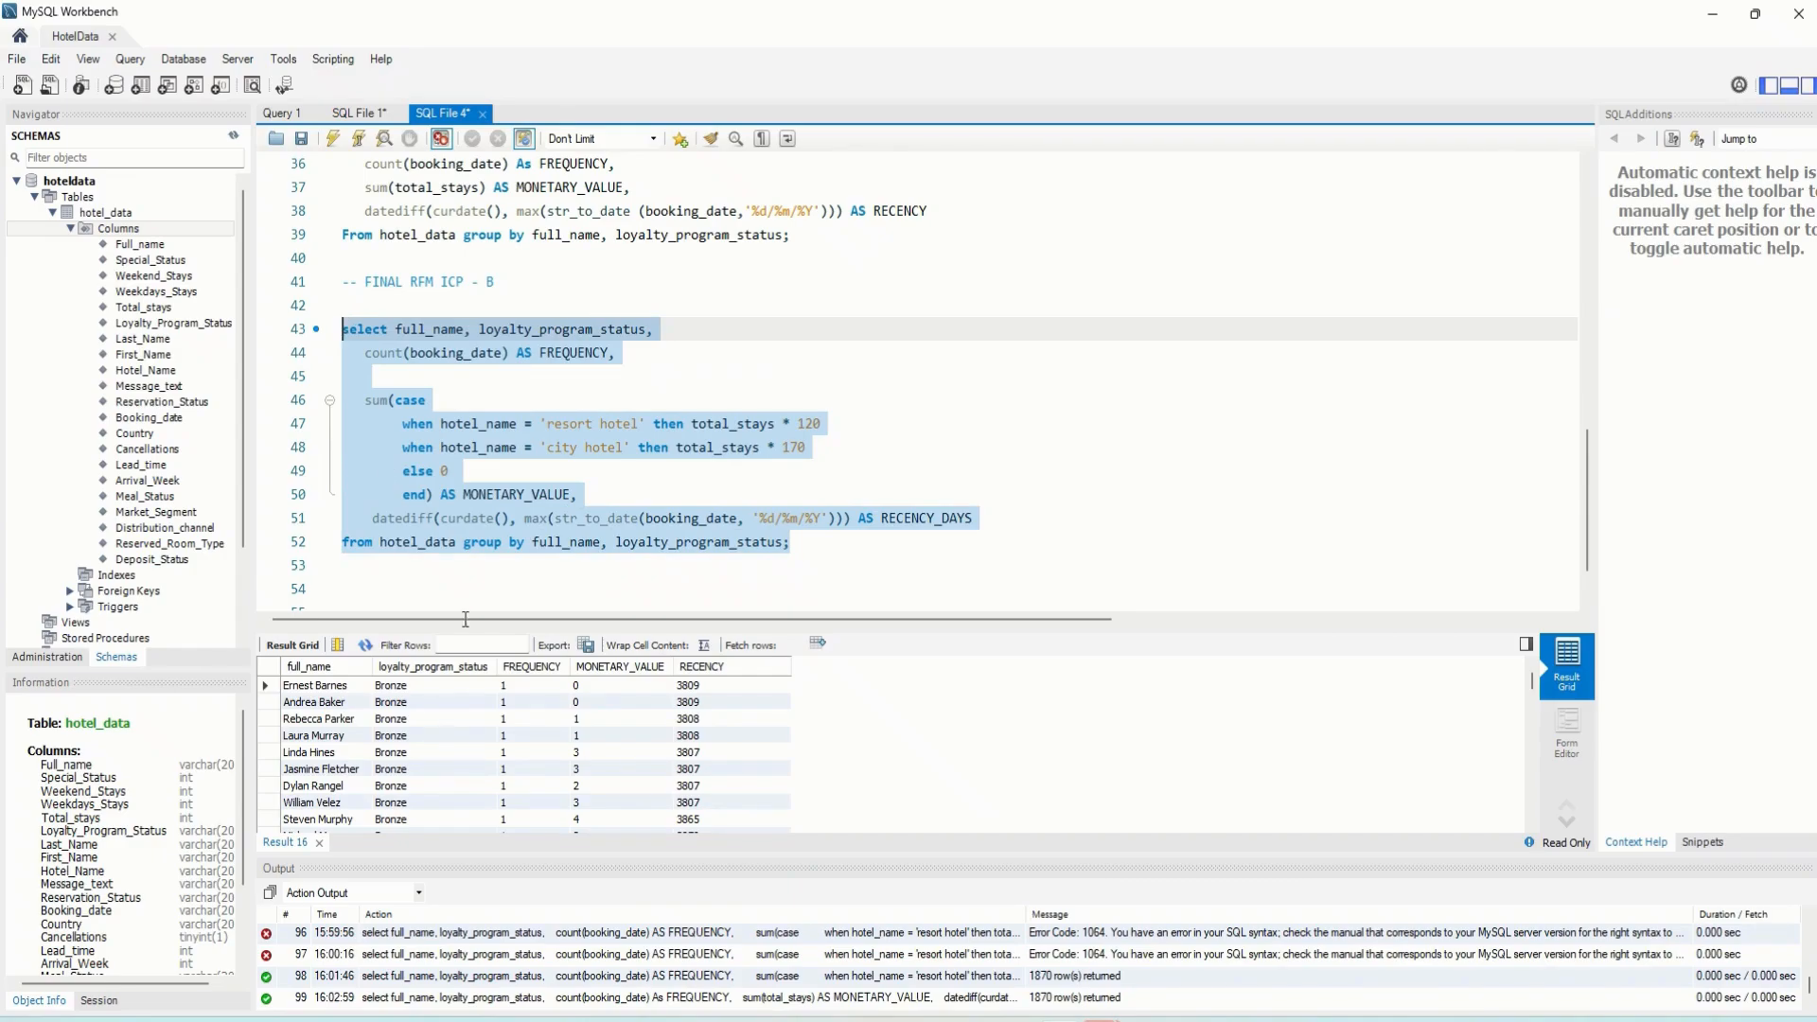
click(333, 140)
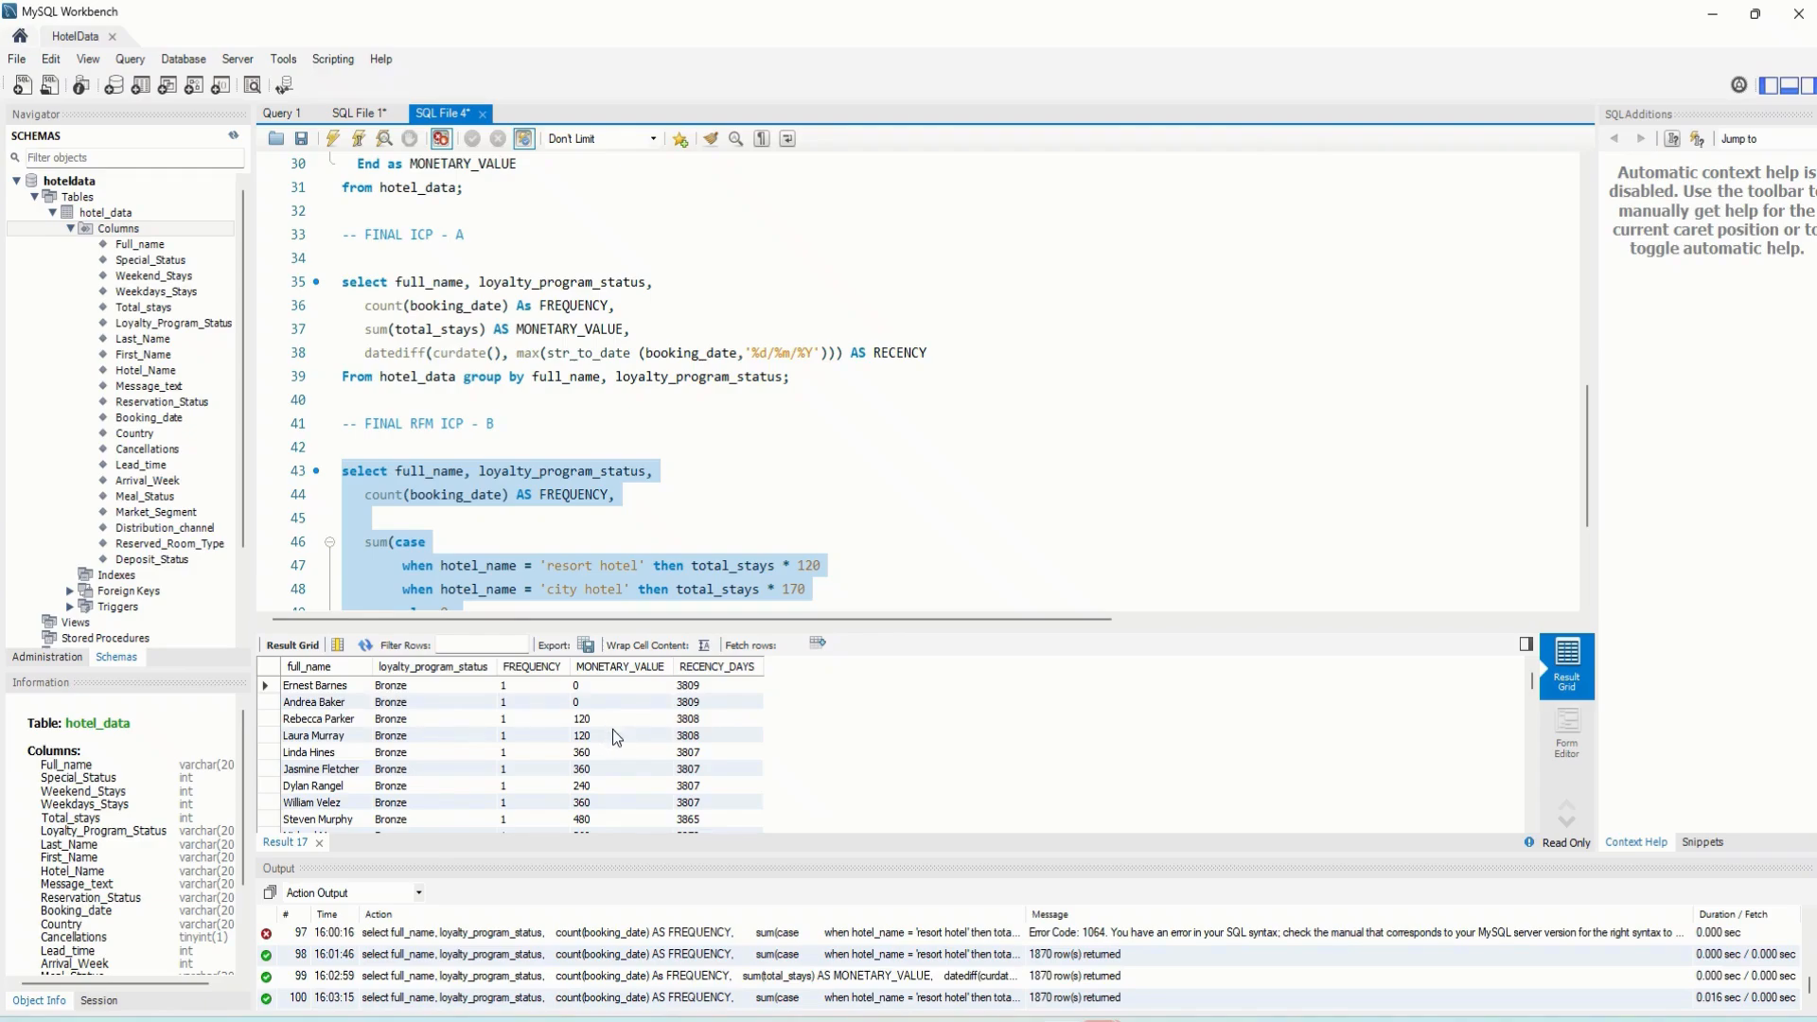
scroll(640, 544, down, 2)
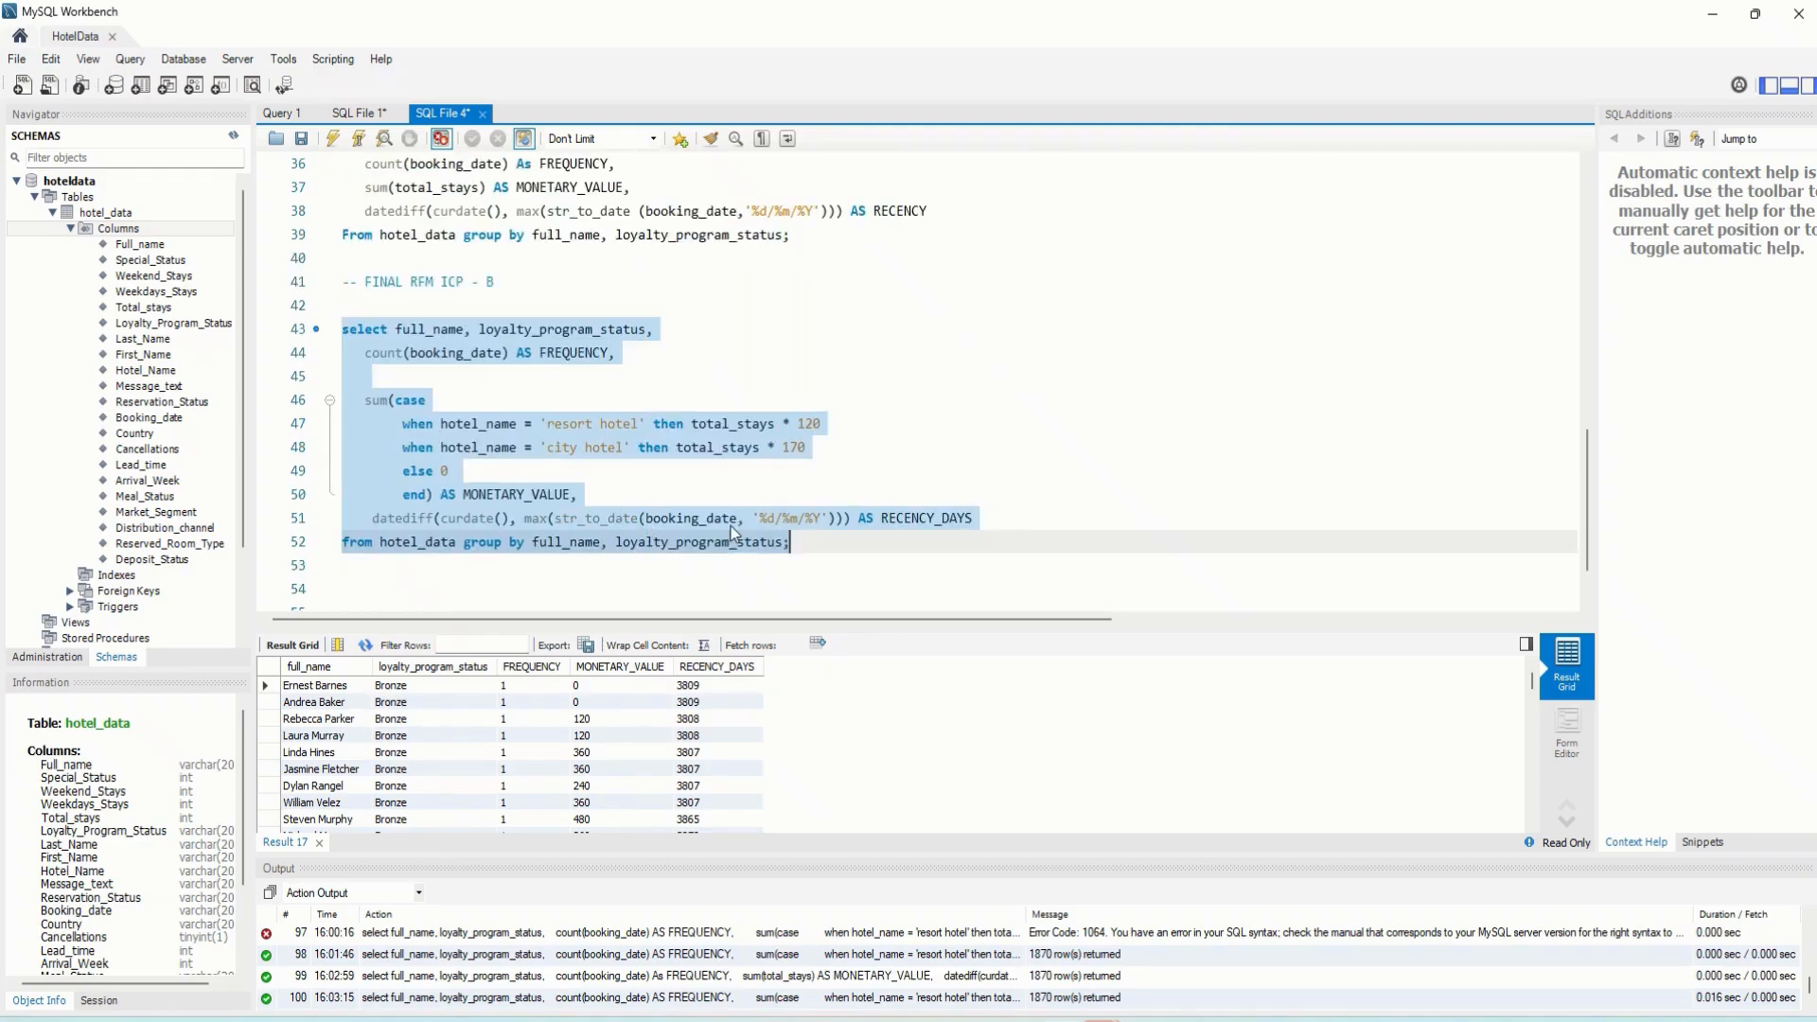
Examine the loyalty status and RFM values in the FINAL RFM ICP - B results, and look over the script's earlier RFM queries
click(808, 569)
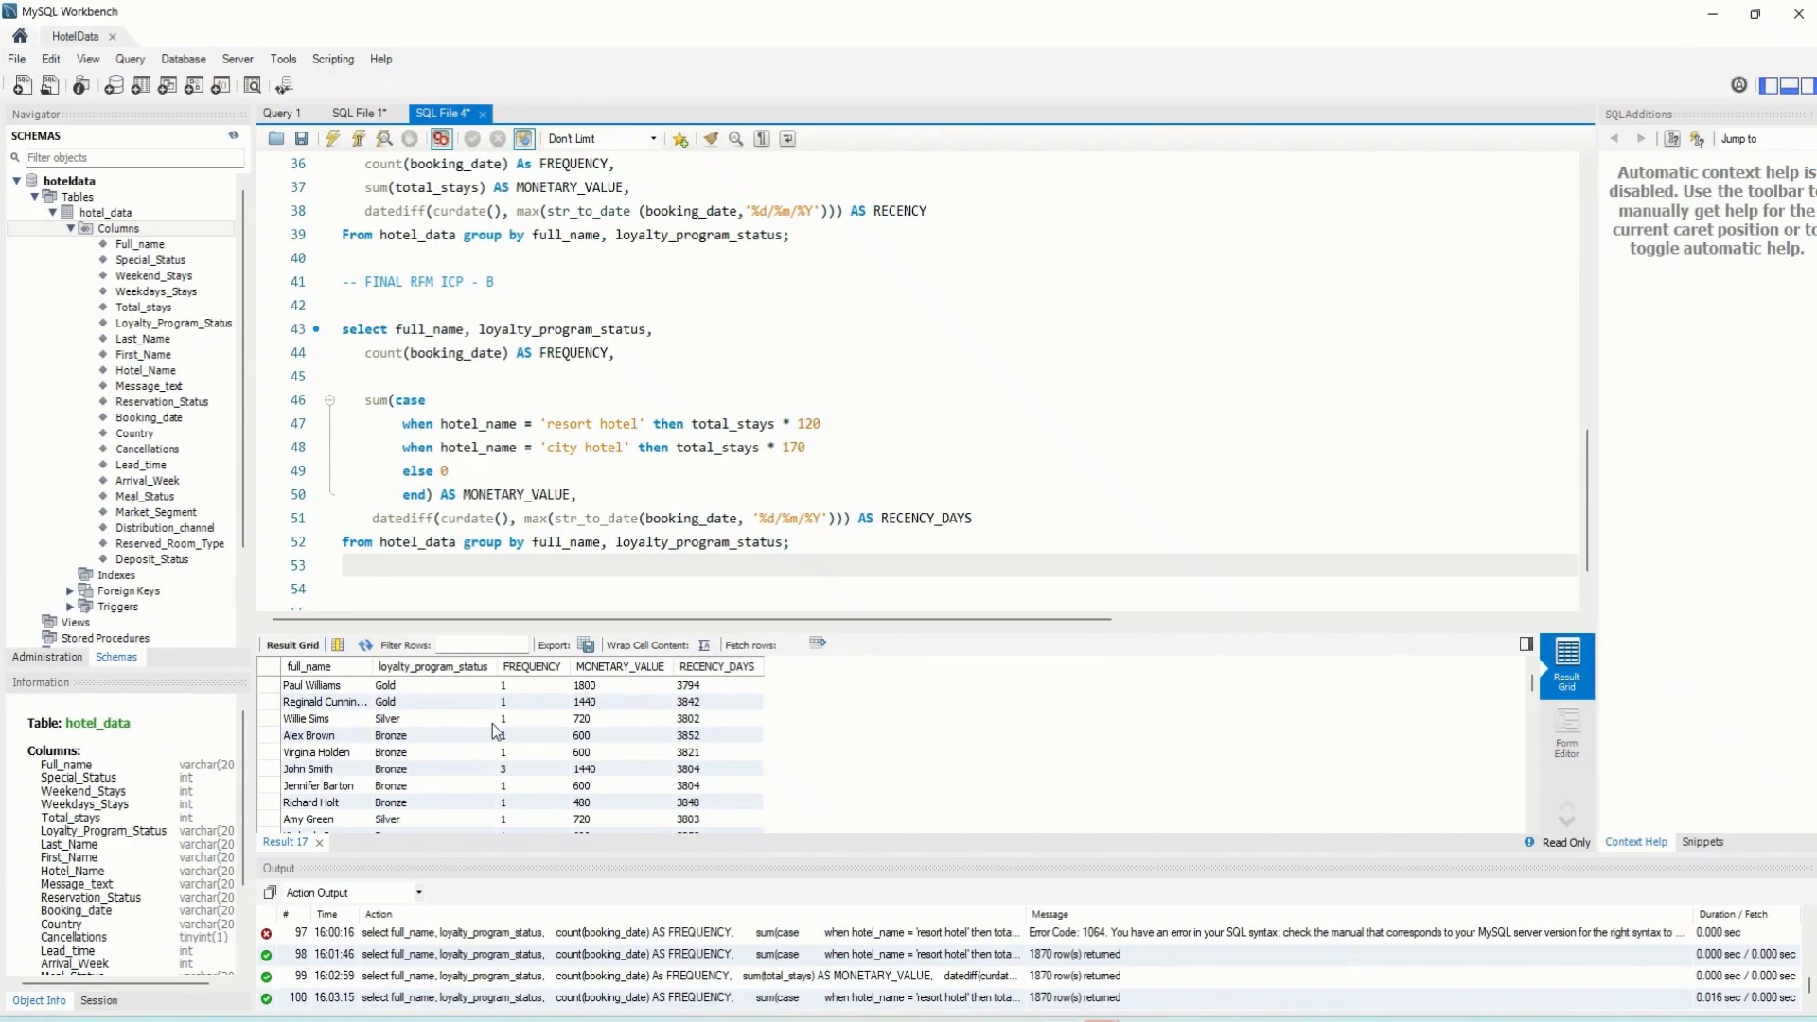
scroll(439, 729, down, 3)
scroll(439, 729, up, 3)
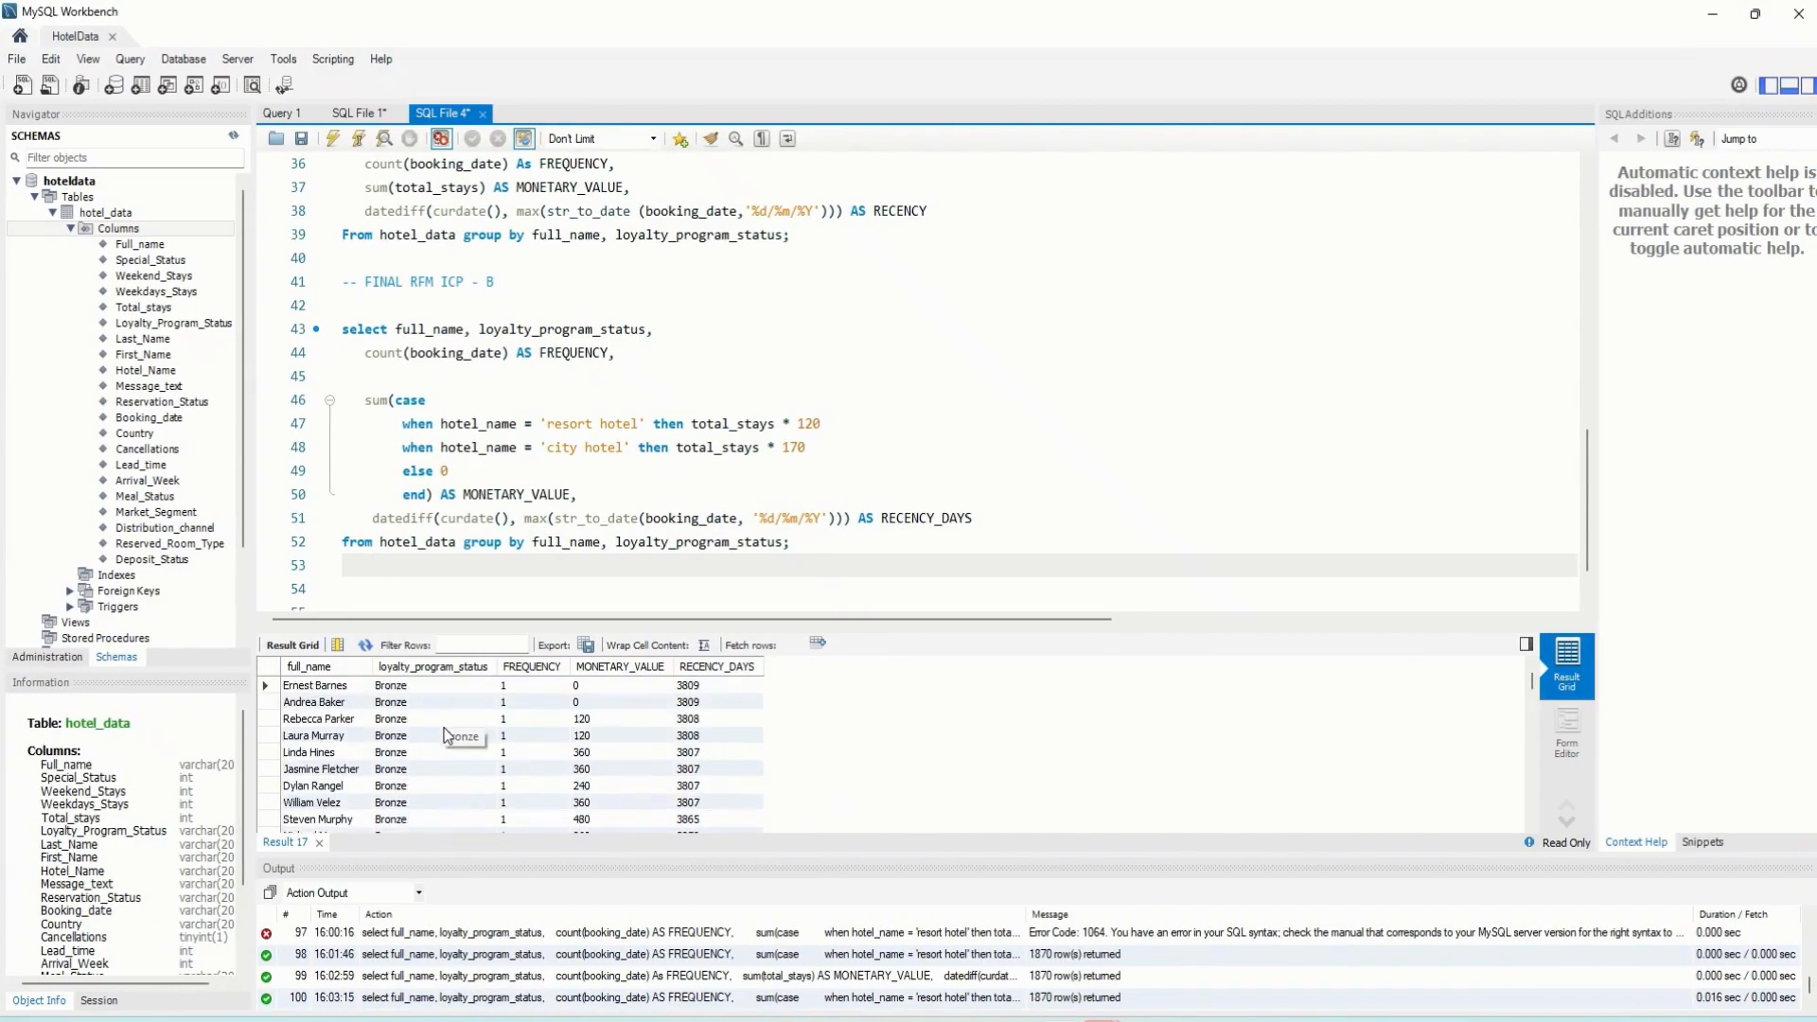
scroll(426, 748, down, 5)
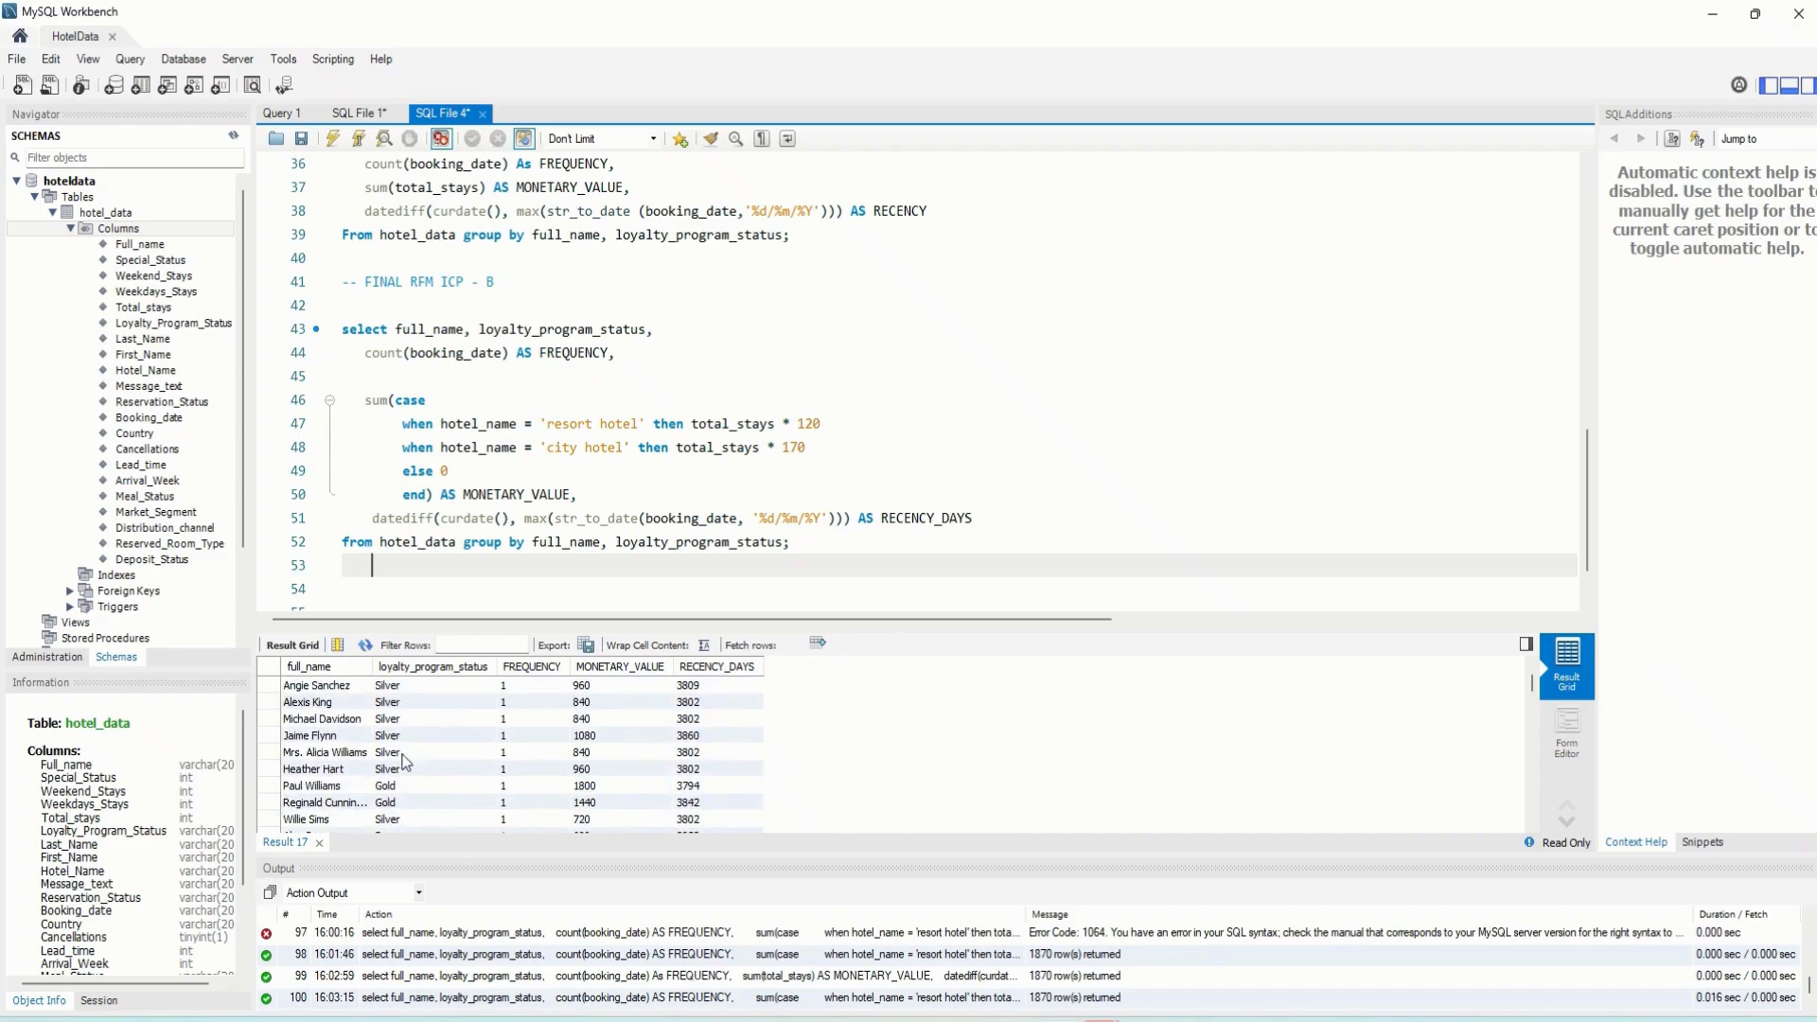
scroll(511, 748, up, 5)
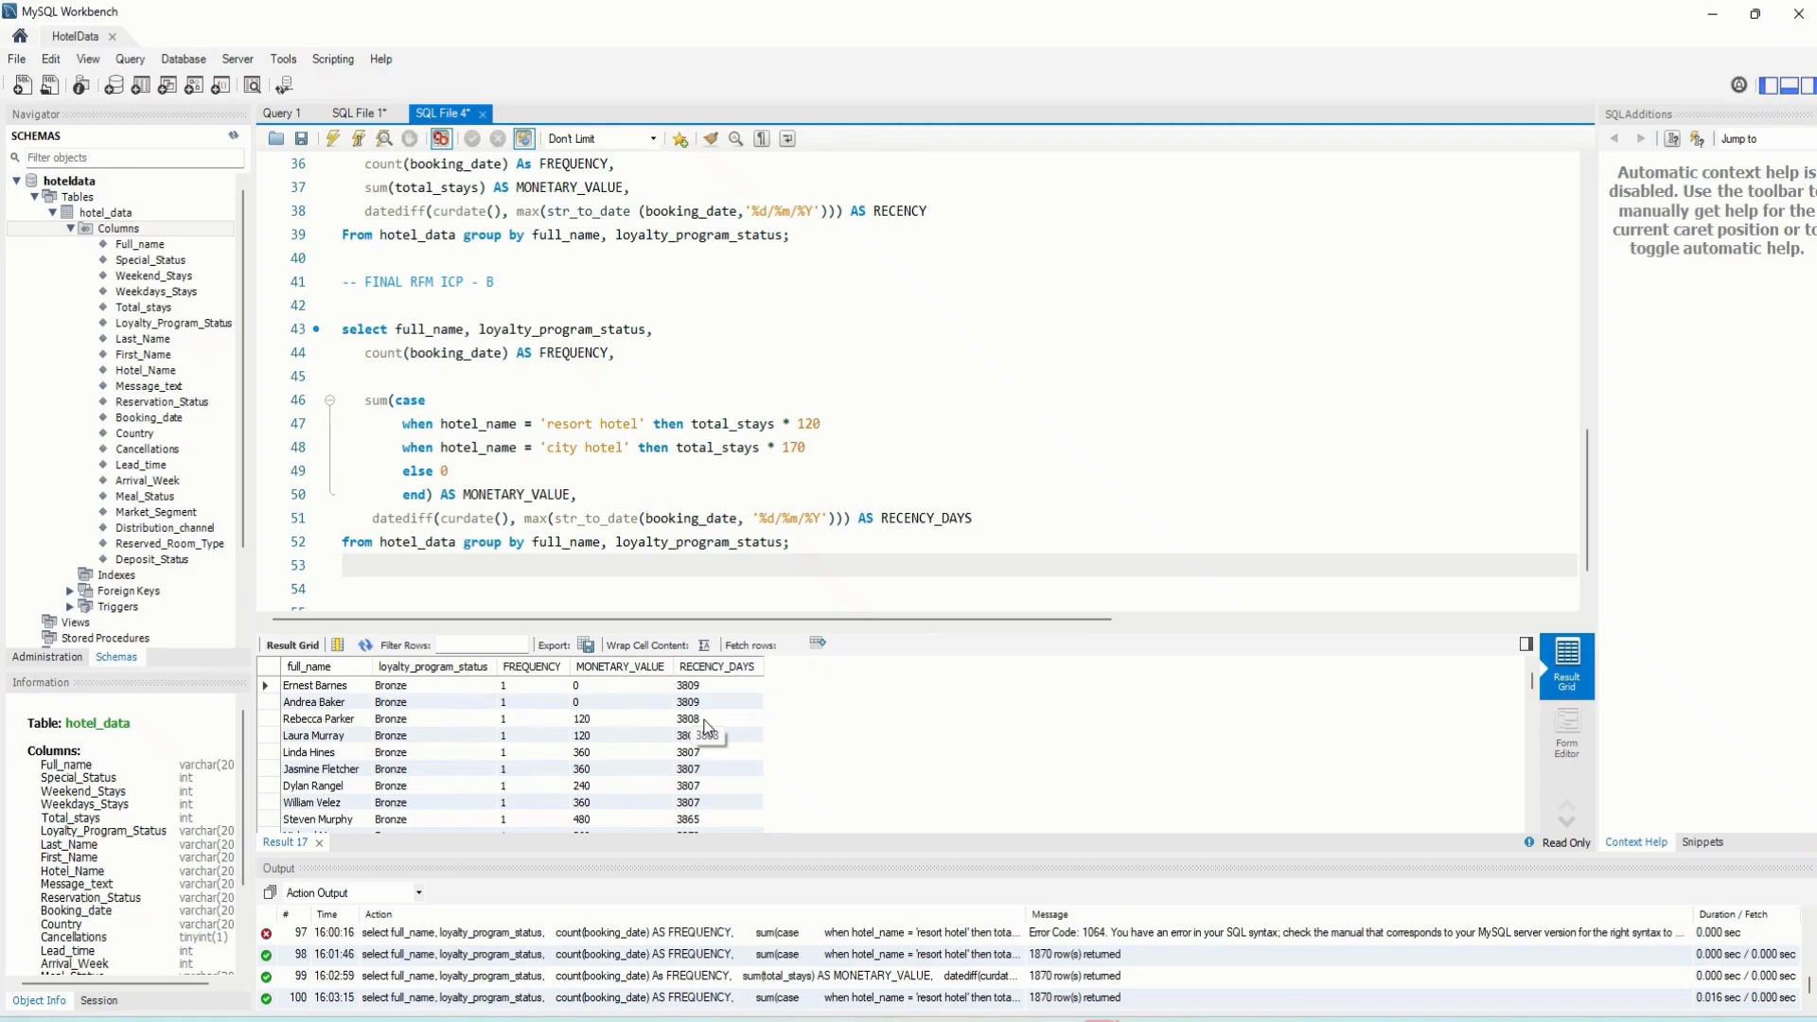
scroll(731, 500, up, 7)
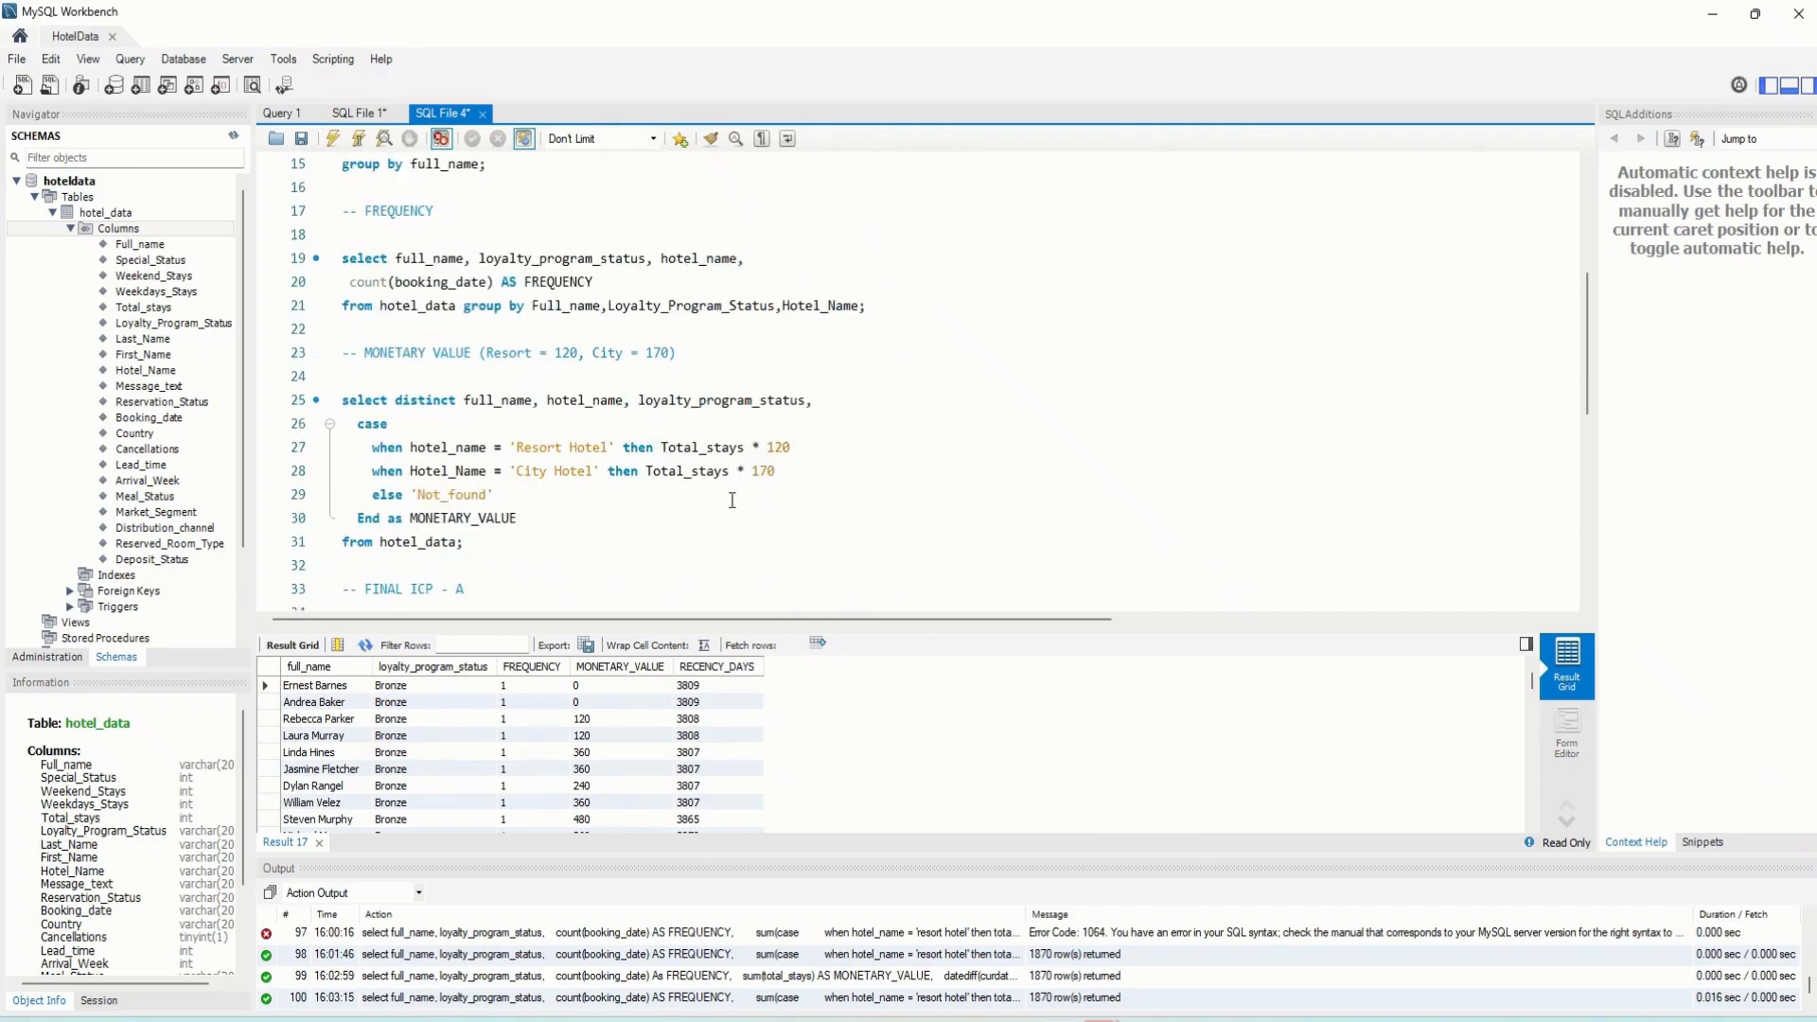
scroll(729, 488, up, 5)
scroll(673, 406, down, 7)
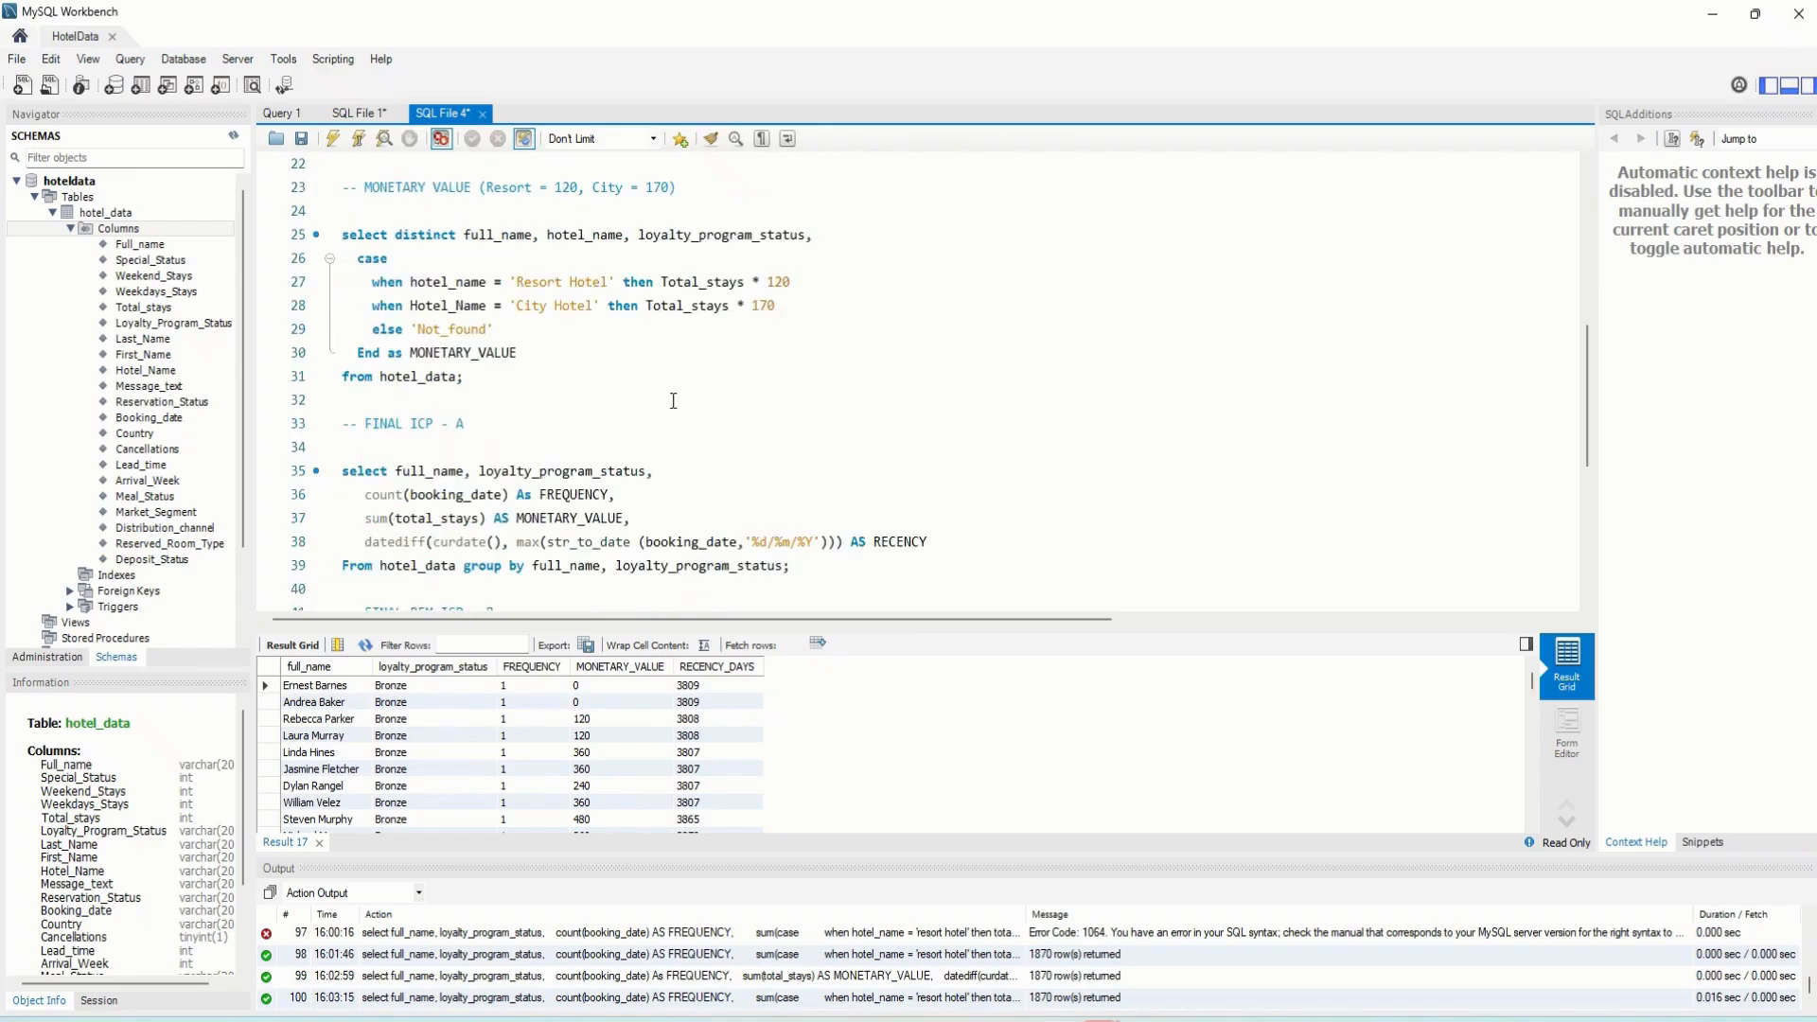
scroll(673, 400, down, 6)
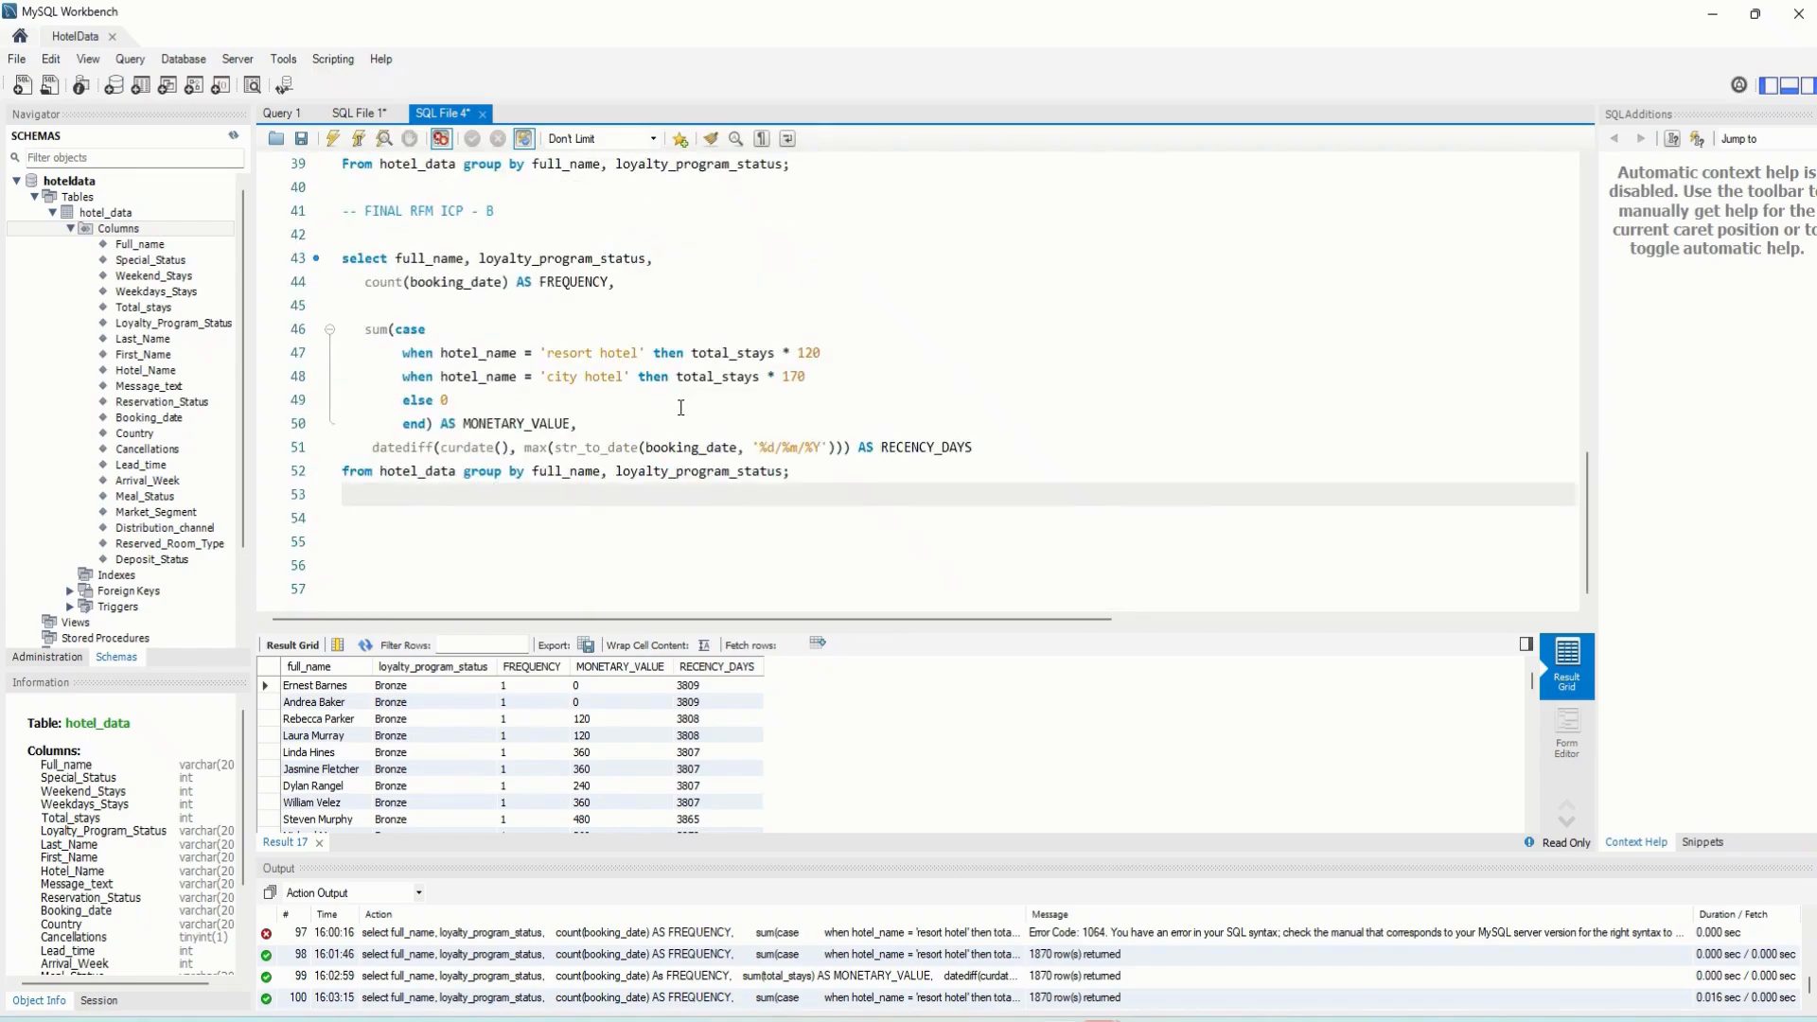